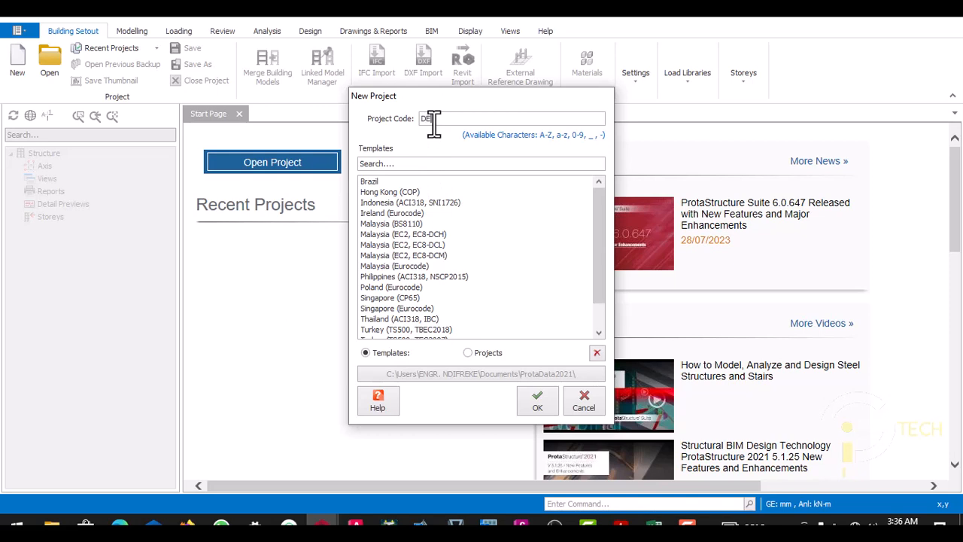
- Enter DESIGN_OF_4_STOREY_BUILDING_2 as the new project's code
type("SIGN_OF_4_STOREY")
type("_BUILDING_2")
- Choose the UK (Eurocode) template and create the project
left_click(598, 334)
left_click(598, 334)
left_click(598, 334)
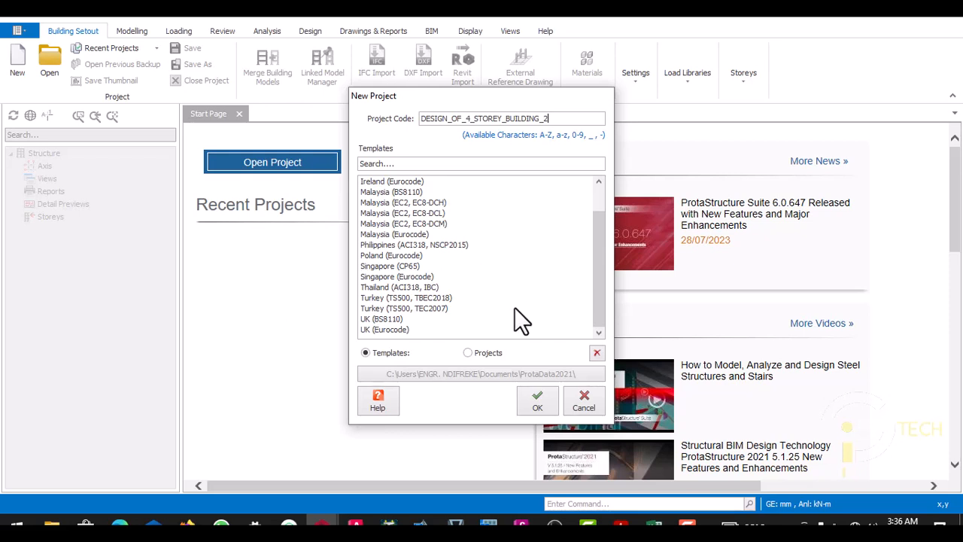
left_click(393, 332)
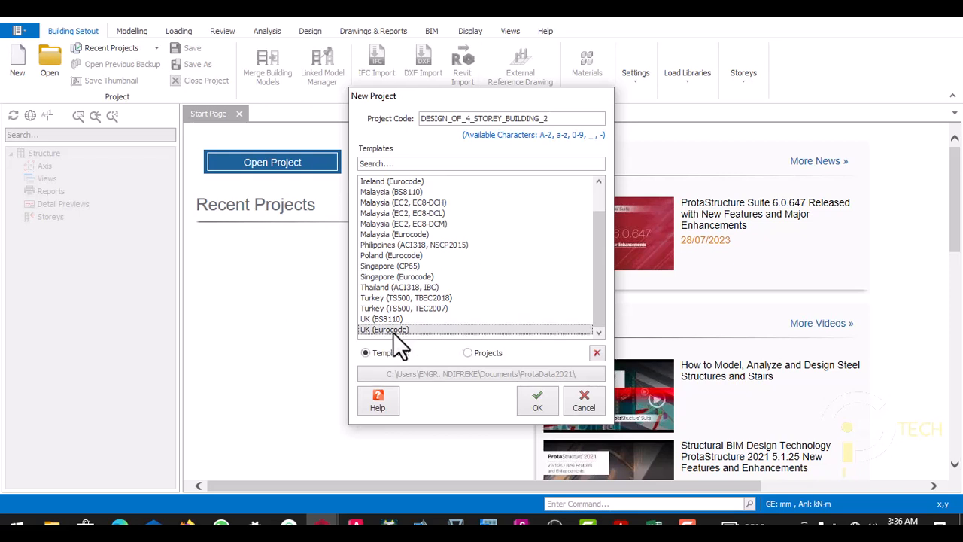
left_click(528, 403)
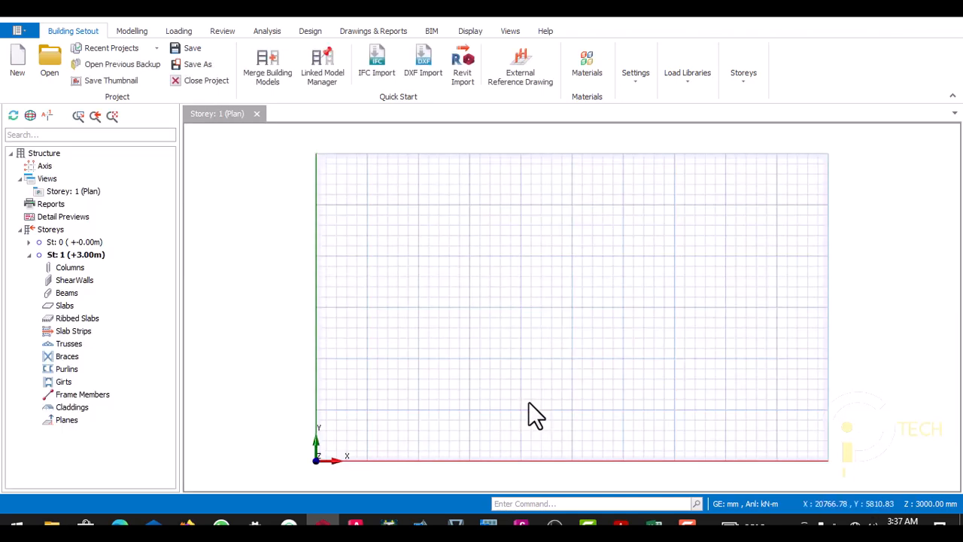
- Add 4 STOREY GA UPDATE from the ALL ONLINE STRUCTURAL TRAINING DOCUMENTS folder as a storey reference drawing, active and shown in 3D
left_click(527, 80)
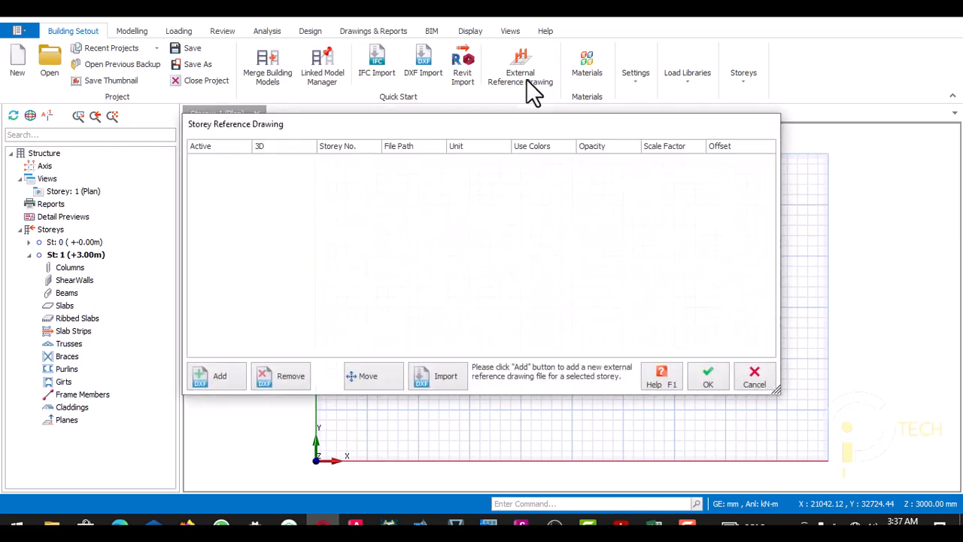
left_click(217, 375)
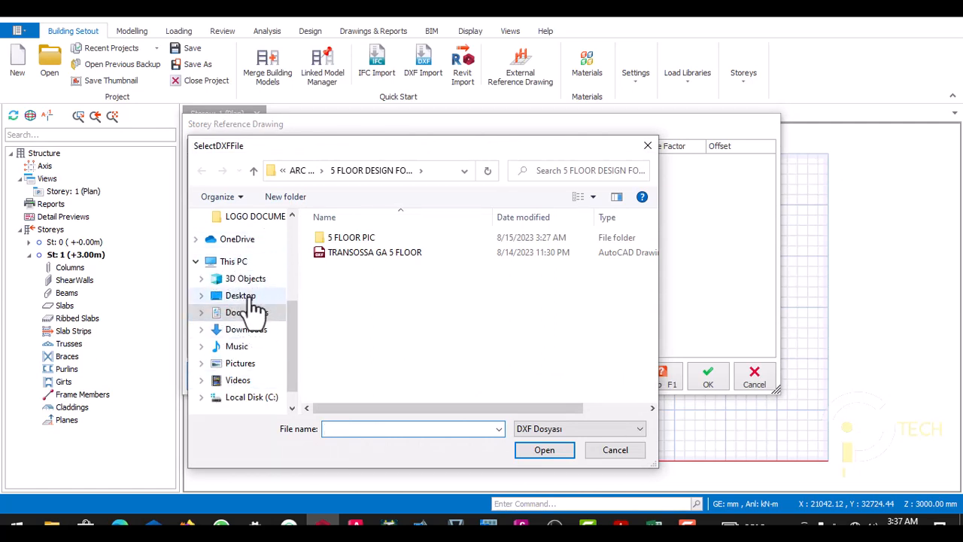
scroll(254, 240, "up", 1)
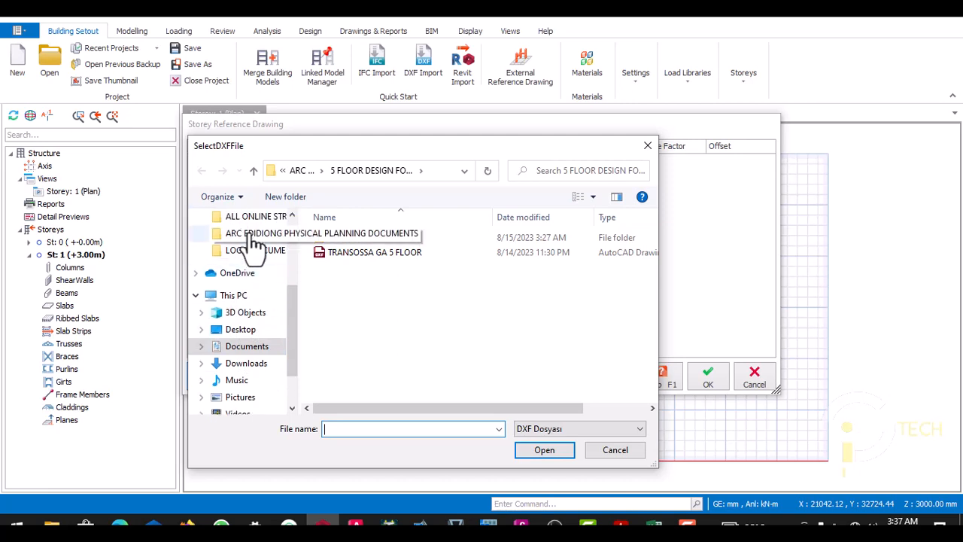
scroll(254, 239, "up", 2)
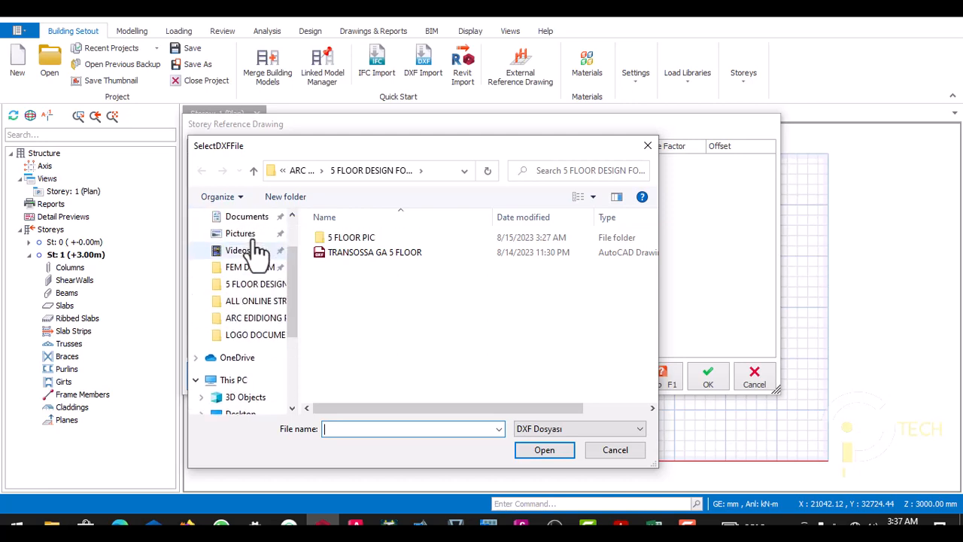
left_click(258, 304)
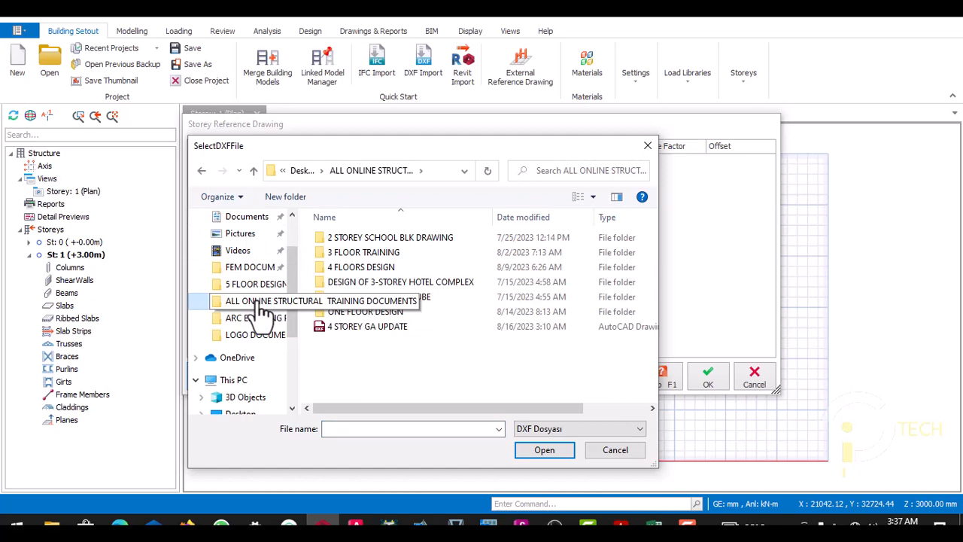
left_click(374, 329)
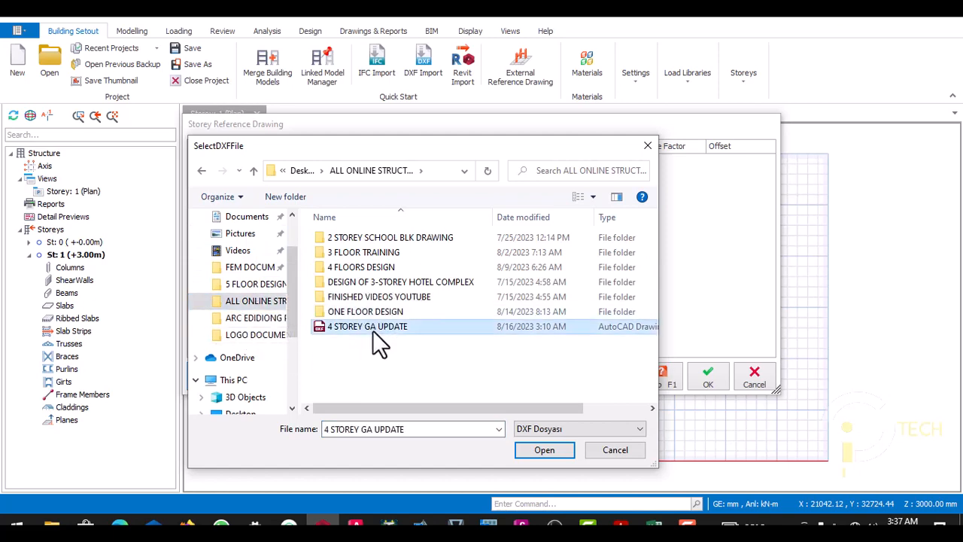
left_click(521, 445)
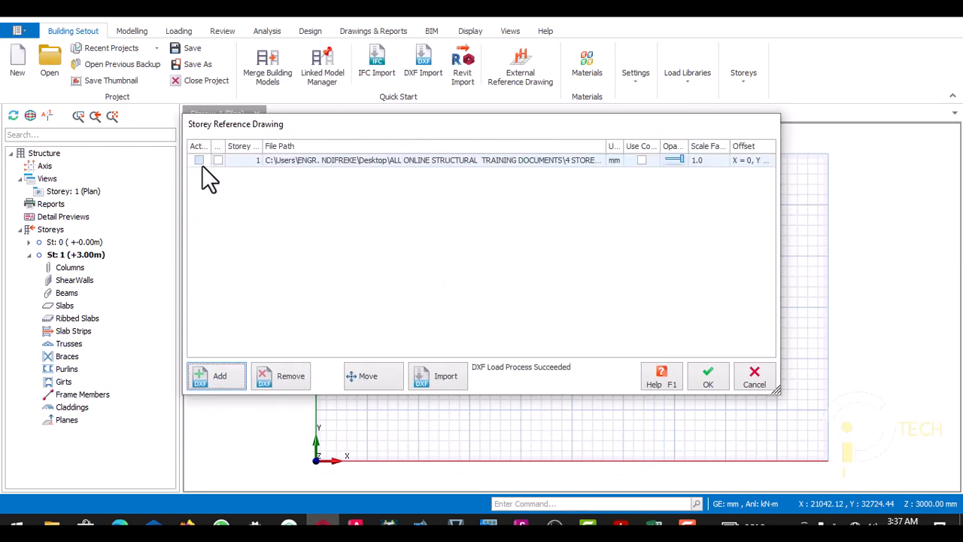
left_click(199, 160)
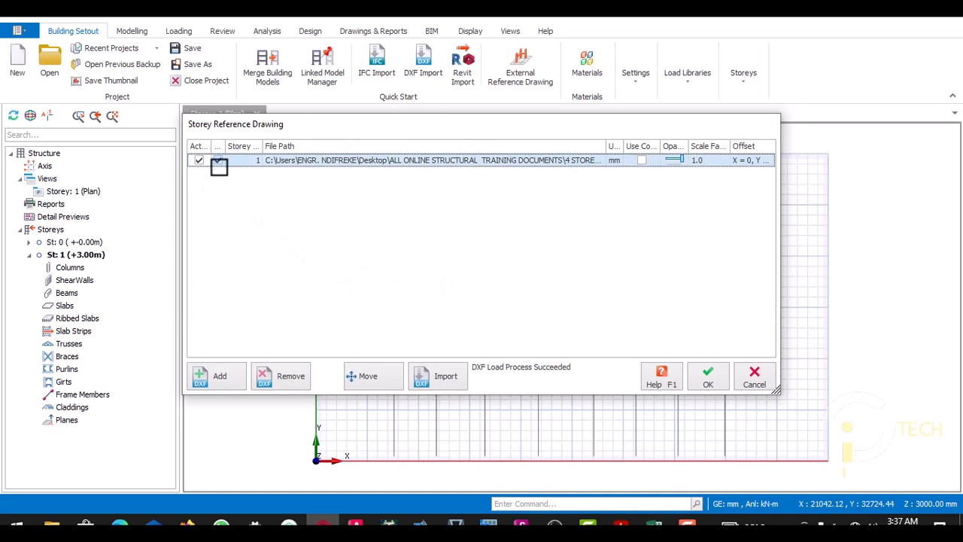
- Start the DXF import of the reference drawing and assign the ROOF layer to the grid members
left_click(444, 380)
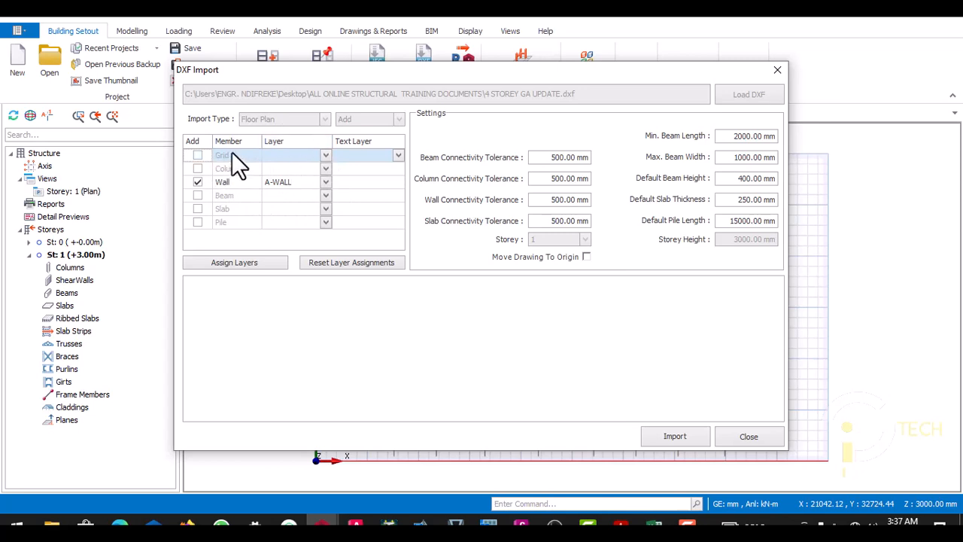
left_click(326, 156)
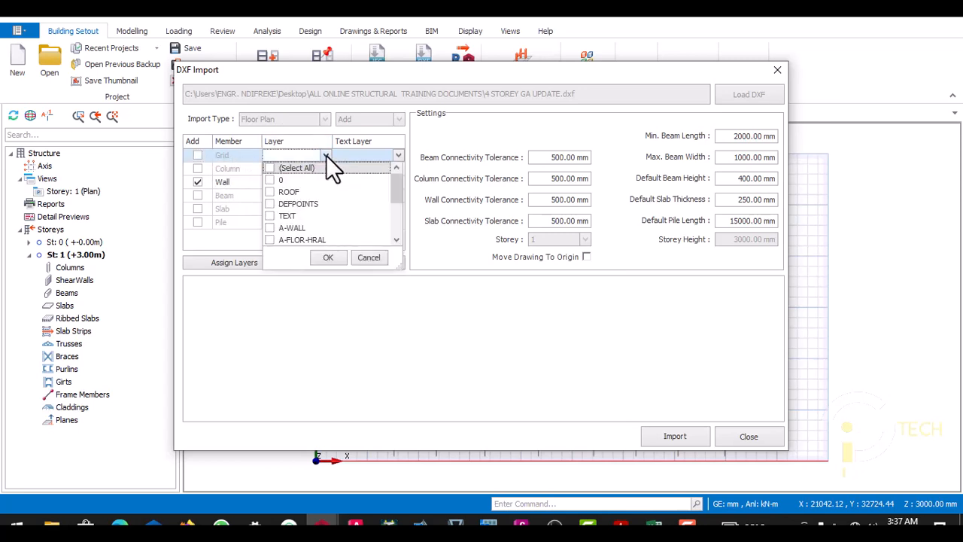
left_click(280, 194)
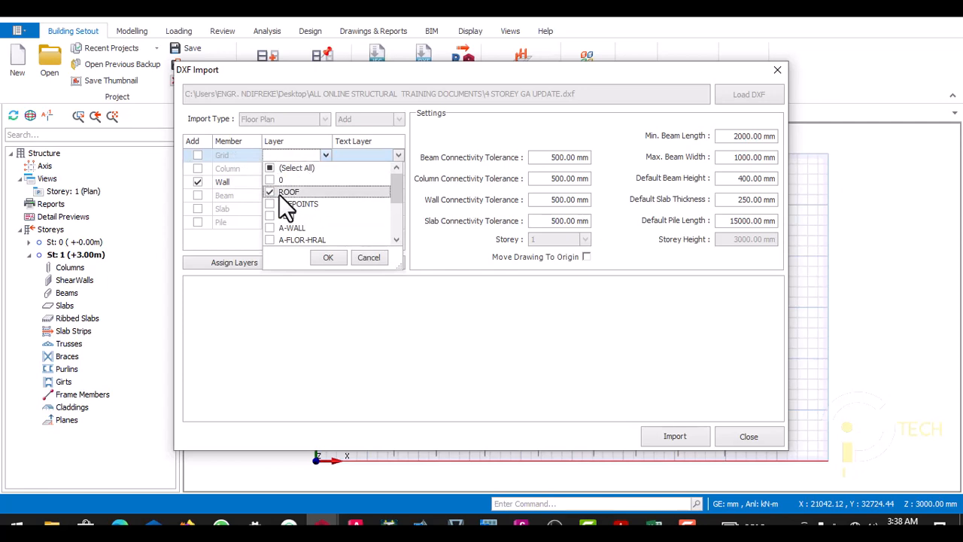
scroll(380, 214, "down", 2)
scroll(383, 212, "up", 2)
left_click(329, 257)
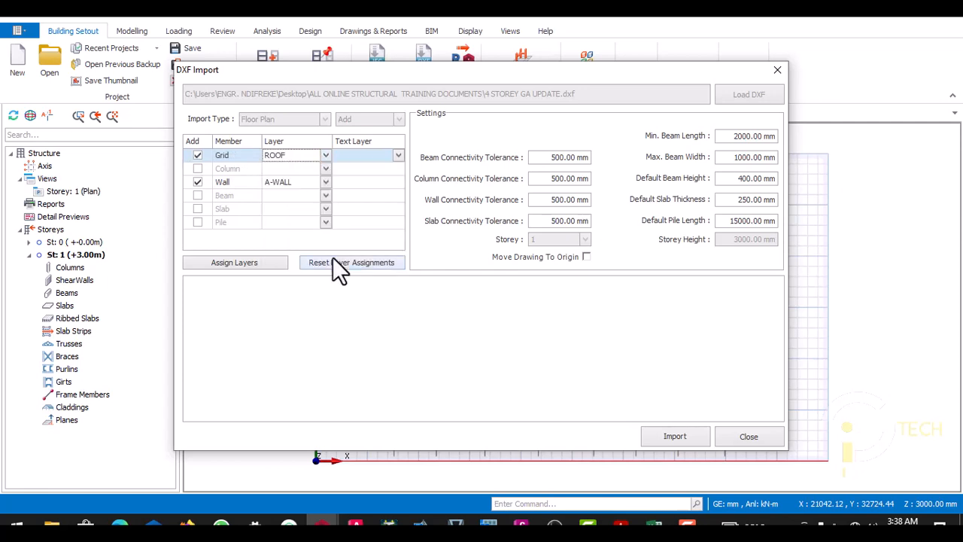
- Assign layer 0 to the column members and keep A-WALL as the wall layer
left_click(325, 169)
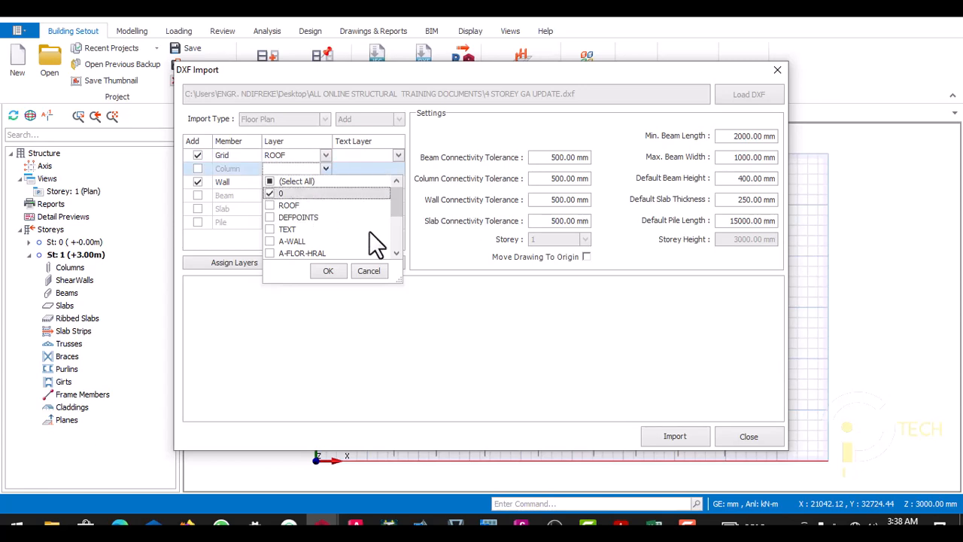
scroll(369, 231, "down", 2)
scroll(370, 230, "down", 1)
left_click(328, 271)
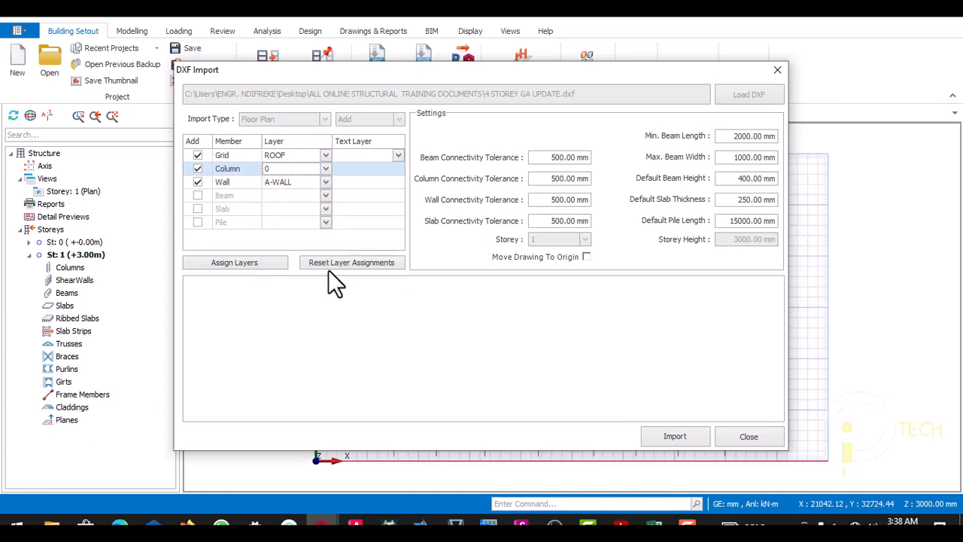
left_click(326, 182)
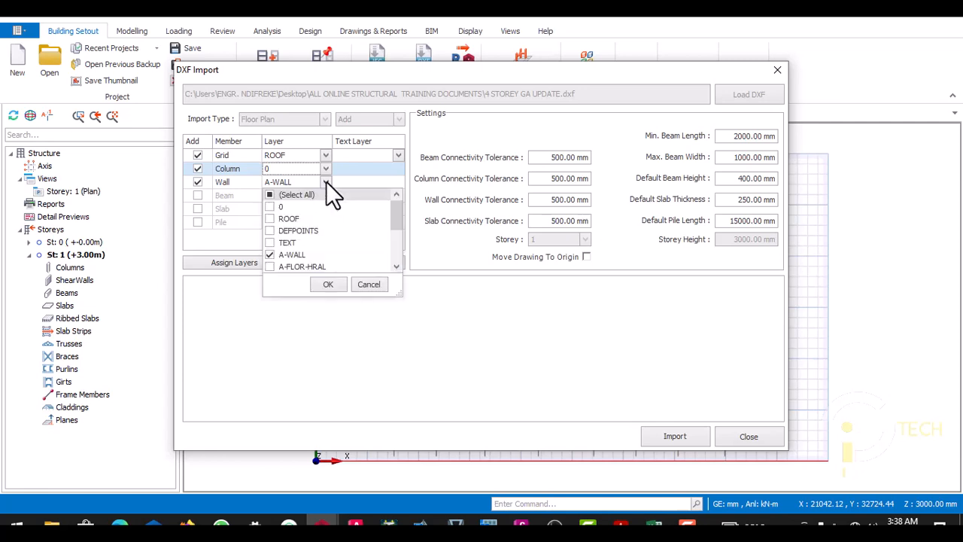
scroll(313, 209, "down", 2)
scroll(313, 220, "up", 2)
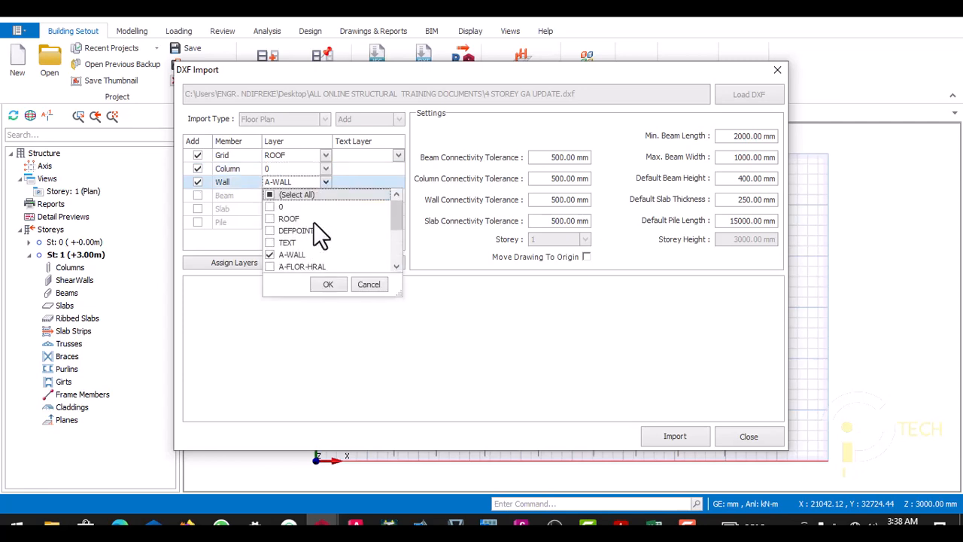
left_click(328, 284)
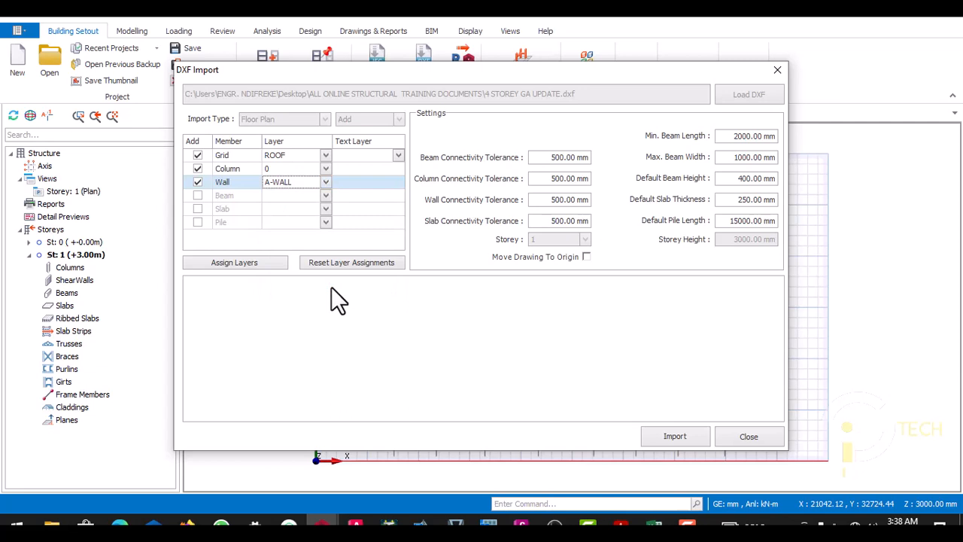
- Import the assigned DXF members into storey 1 and accept the storey reference drawing
left_click(806, 427)
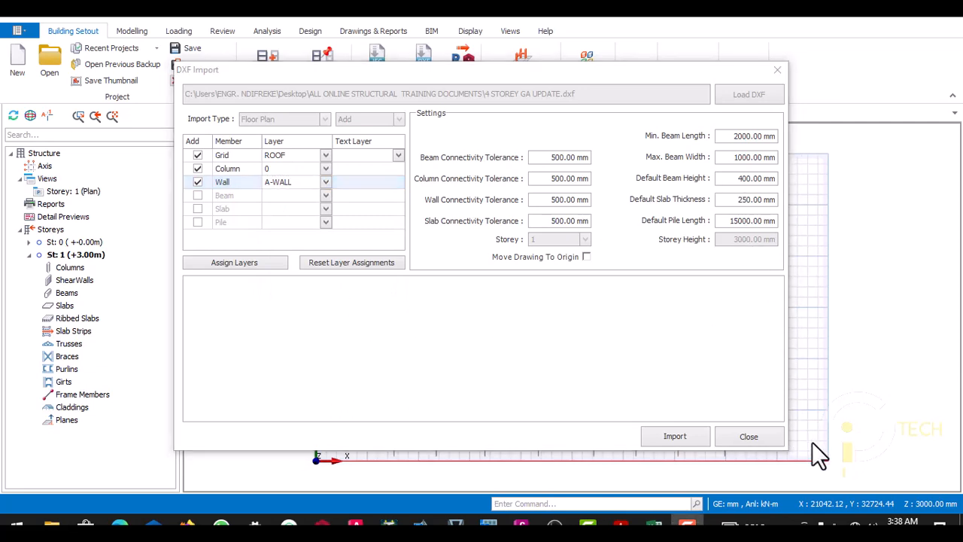
left_click(688, 435)
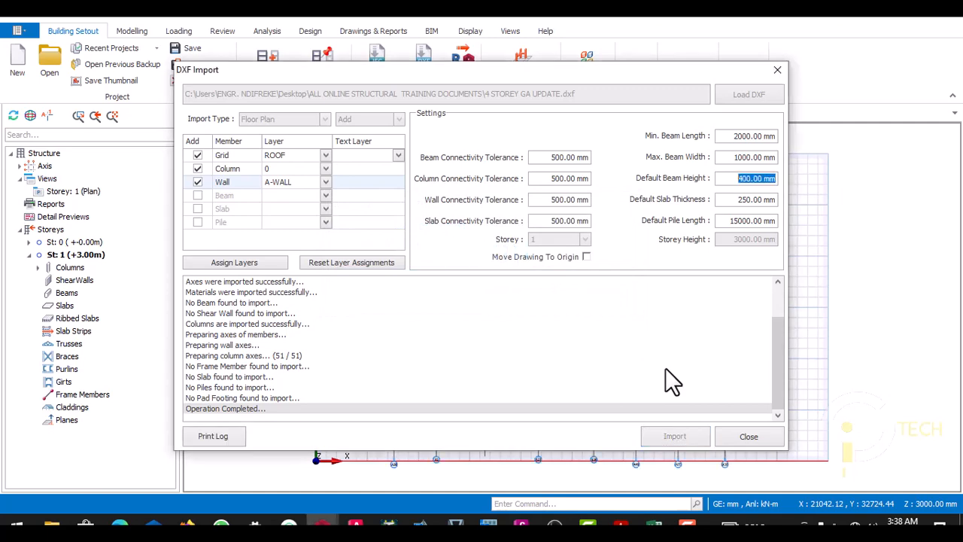
left_click(736, 427)
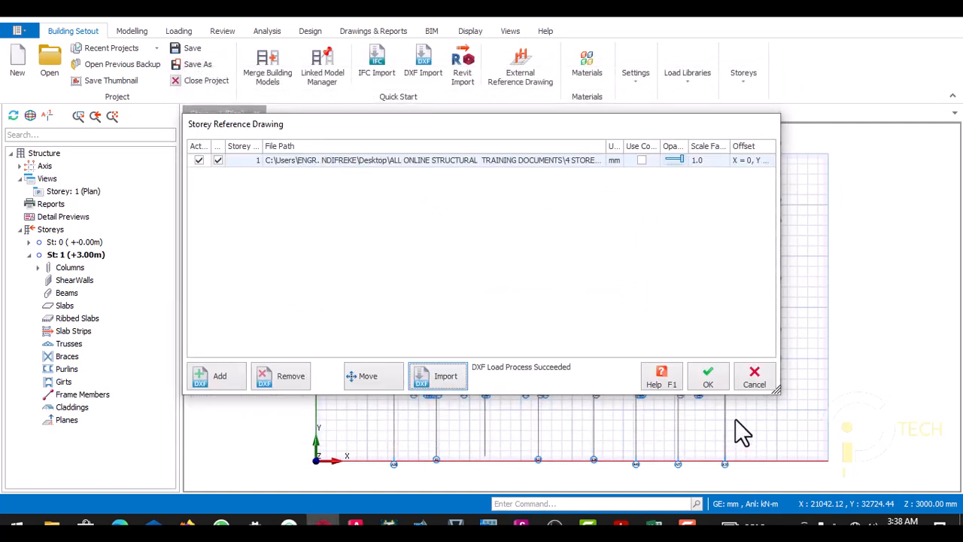
left_click(707, 376)
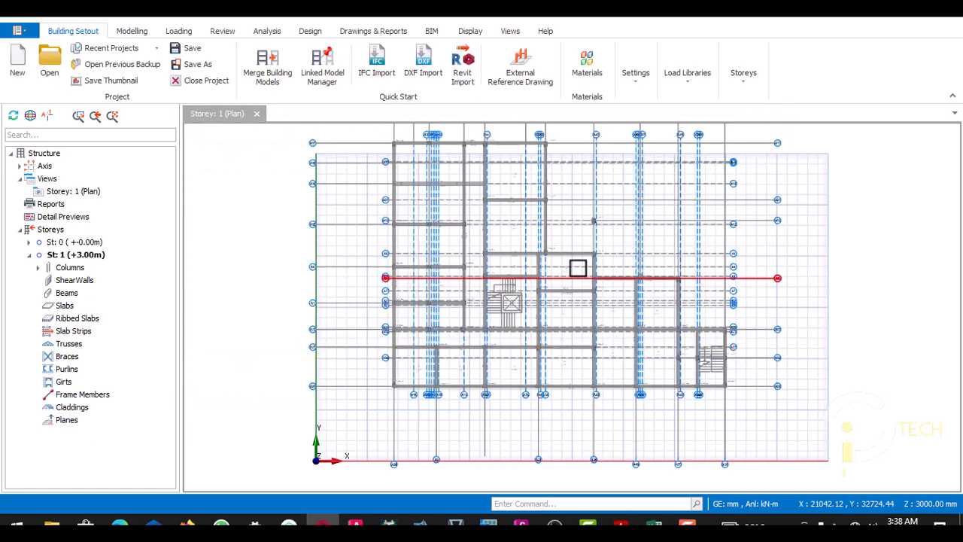
- Examine the imported axes and columns against the reference drawing across the storey 1 plan
scroll(577, 268, "up", 3)
scroll(472, 244, "down", 2)
scroll(441, 213, "up", 1)
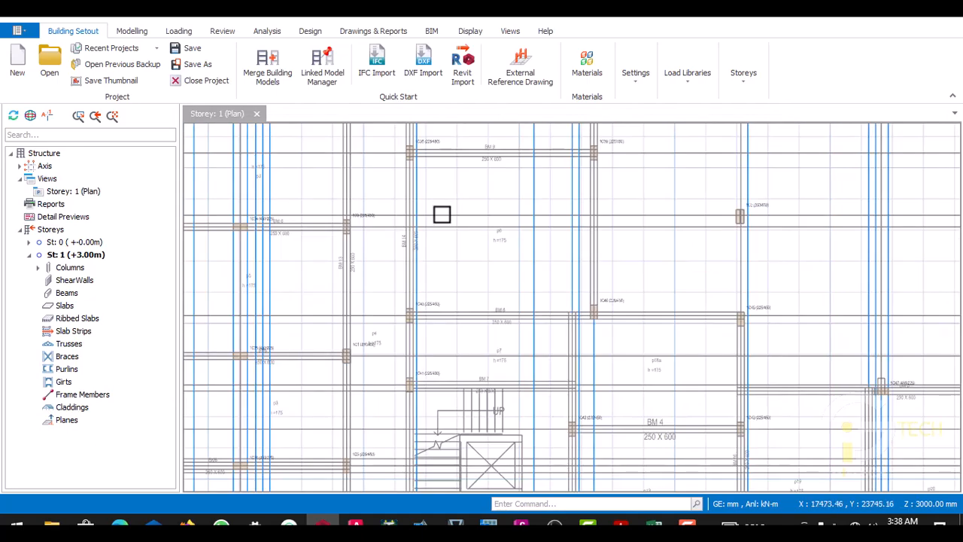
scroll(381, 185, "down", 2)
scroll(396, 204, "up", 4)
scroll(397, 205, "down", 3)
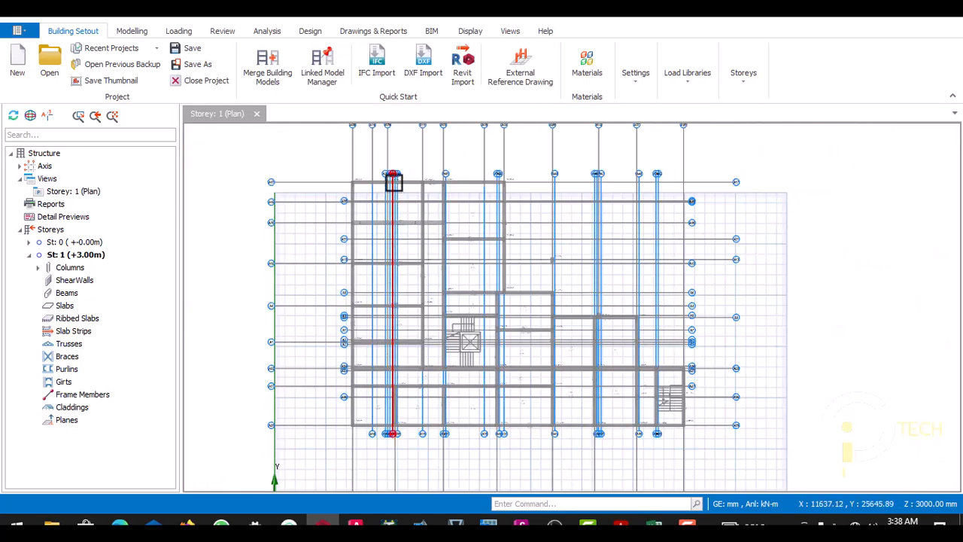
scroll(394, 183, "up", 3)
scroll(399, 176, "down", 2)
scroll(416, 226, "up", 3)
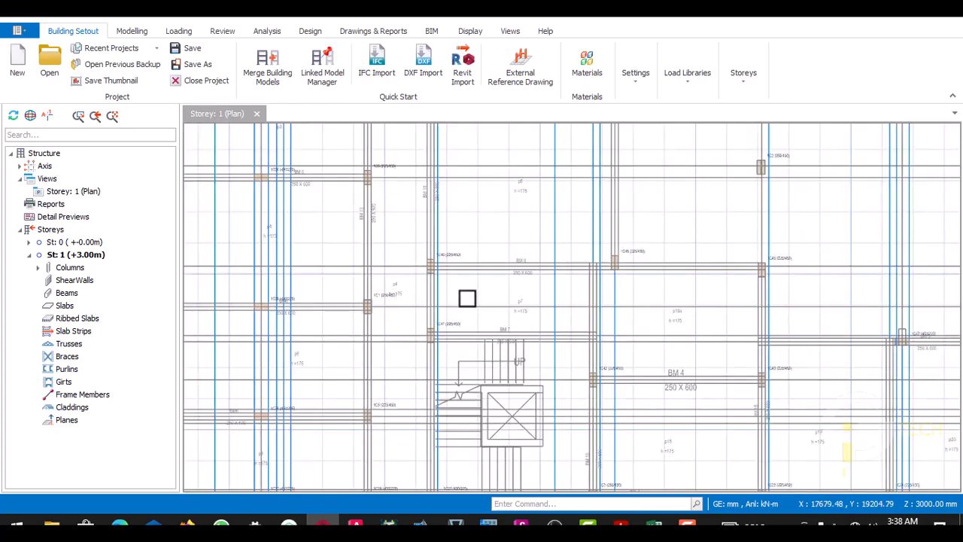
scroll(481, 381, "up", 2)
scroll(466, 323, "down", 3)
scroll(393, 191, "up", 2)
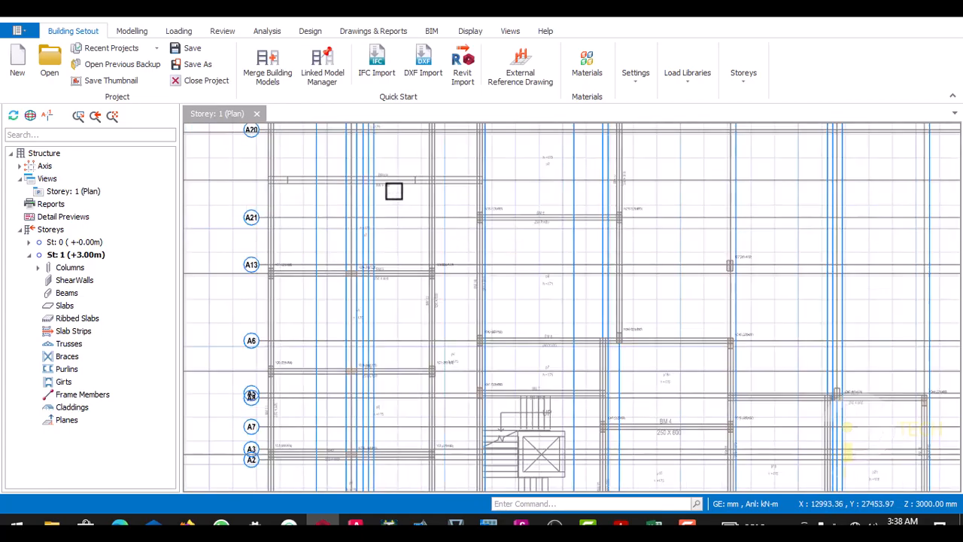
scroll(393, 204, "down", 2)
scroll(395, 183, "up", 1)
scroll(395, 183, "up", 3)
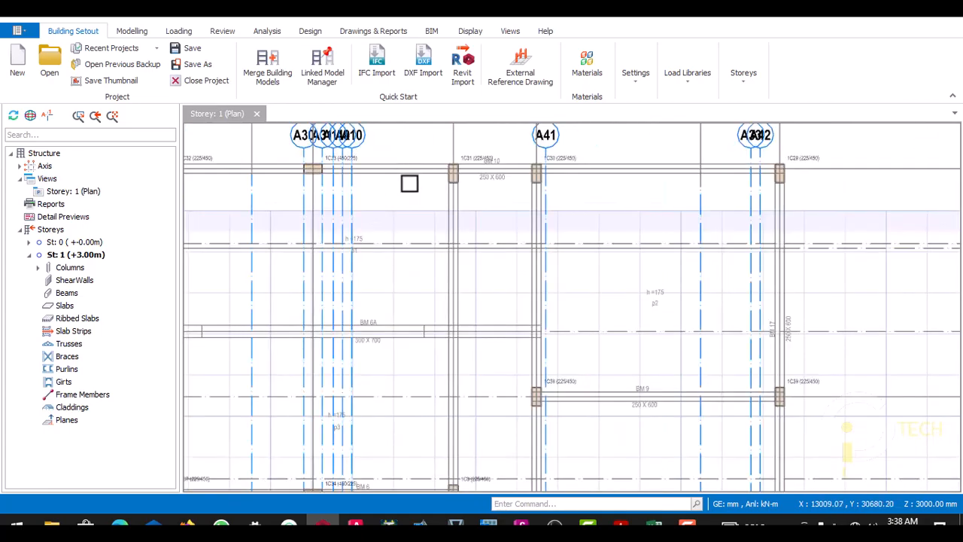
scroll(445, 188, "down", 3)
scroll(398, 211, "up", 2)
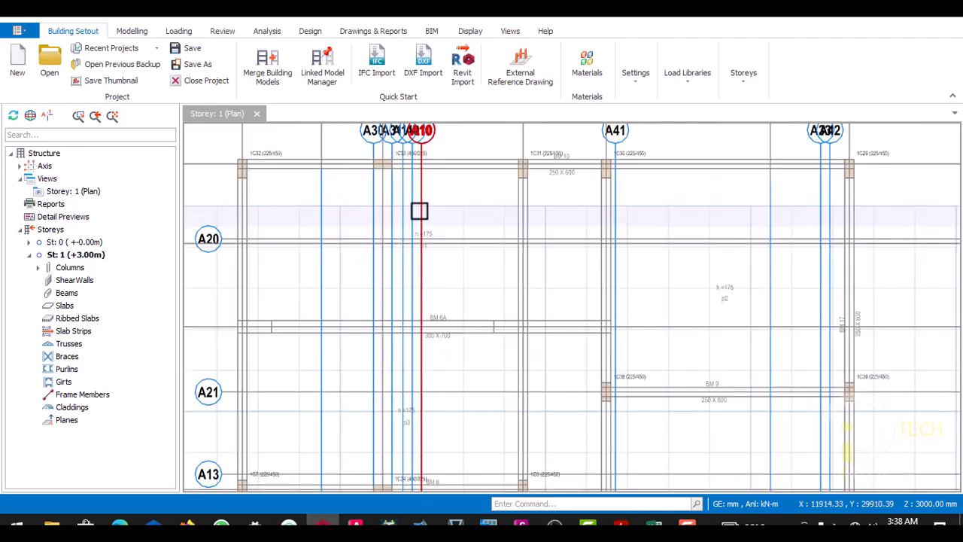
scroll(419, 210, "down", 2)
scroll(398, 259, "up", 2)
scroll(398, 258, "down", 2)
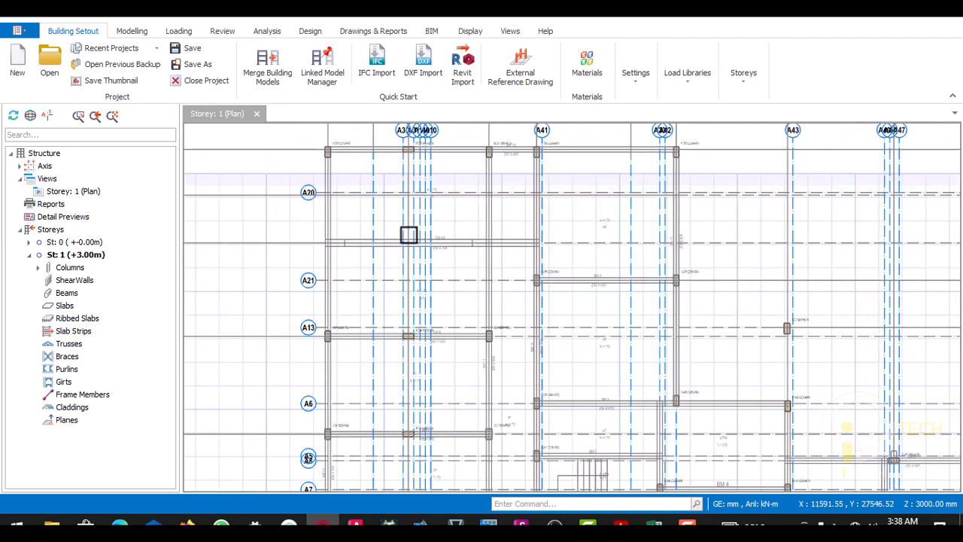
scroll(408, 233, "up", 3)
scroll(429, 258, "down", 2)
scroll(492, 261, "up", 3)
scroll(443, 262, "down", 2)
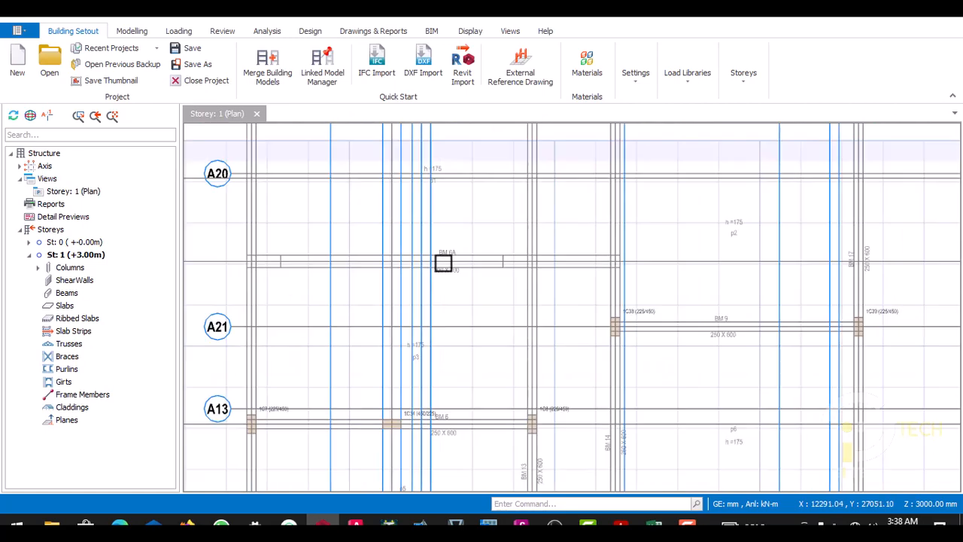
scroll(490, 261, "up", 3)
scroll(470, 267, "down", 2)
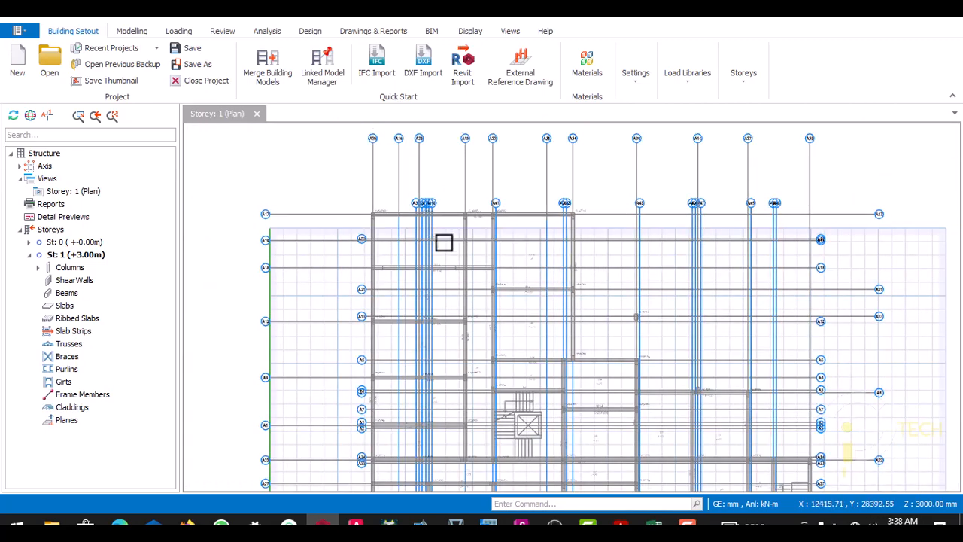
scroll(433, 219, "up", 3)
scroll(422, 191, "up", 2)
scroll(408, 209, "down", 4)
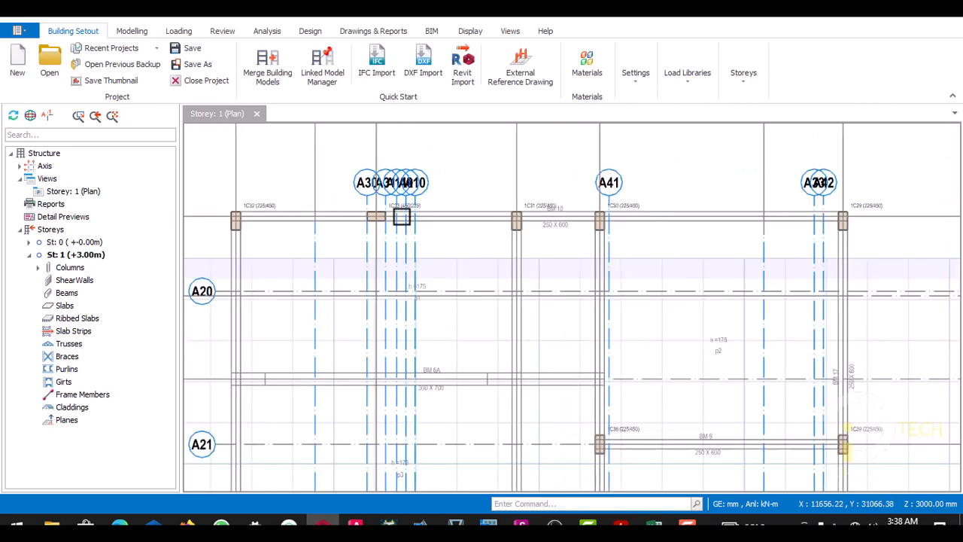
scroll(399, 281, "up", 4)
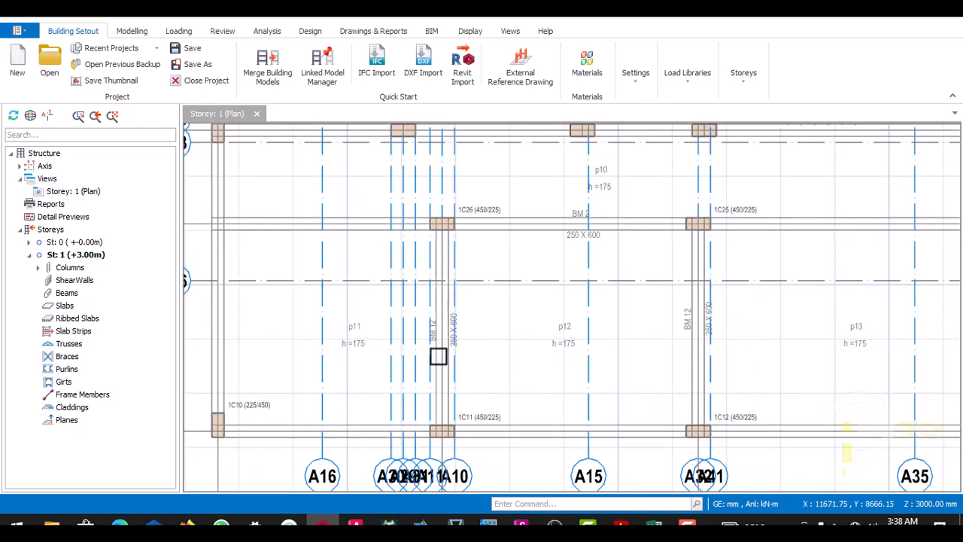
- Delete the vertical axis A10 running along the edge of column 1C26
scroll(438, 356, "down", 2)
scroll(425, 320, "up", 4)
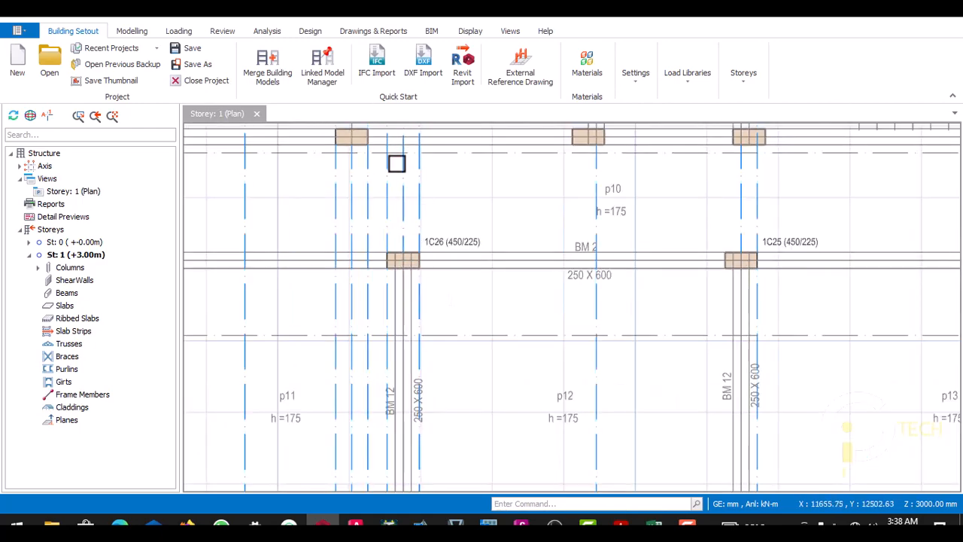
scroll(421, 199, "down", 3)
scroll(426, 209, "up", 2)
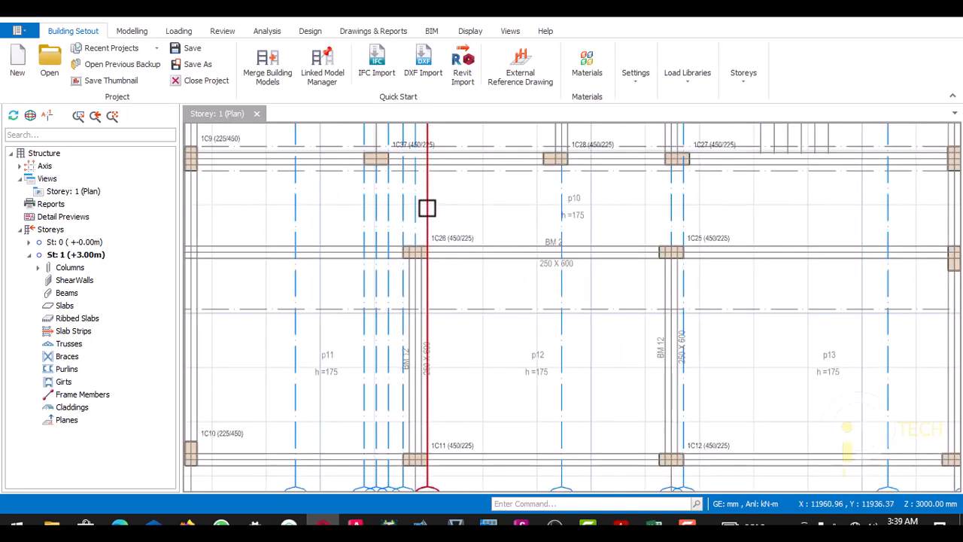
left_click(426, 208)
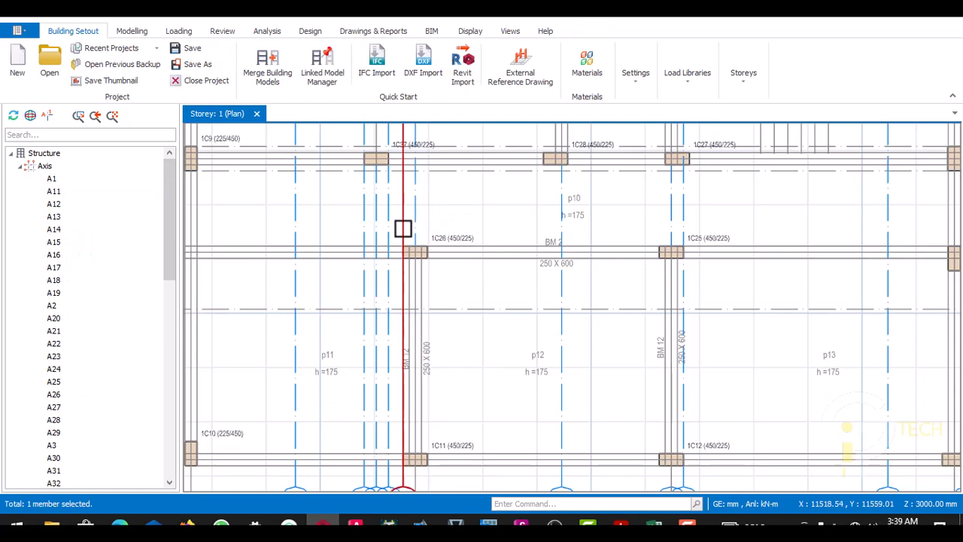
- Try to delete the vertical axis A11 beside column 1C26
key("Delete")
left_click(625, 386)
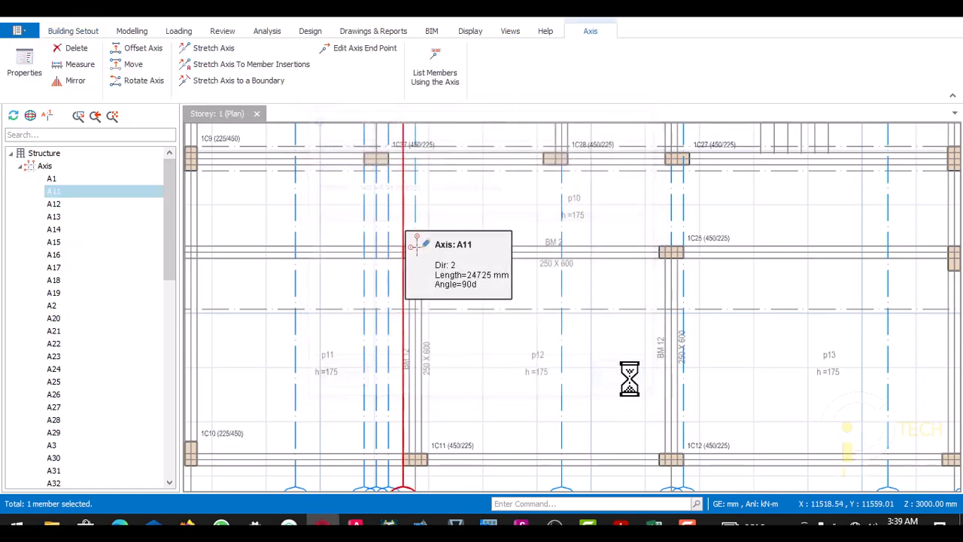
scroll(417, 251, "up", 5)
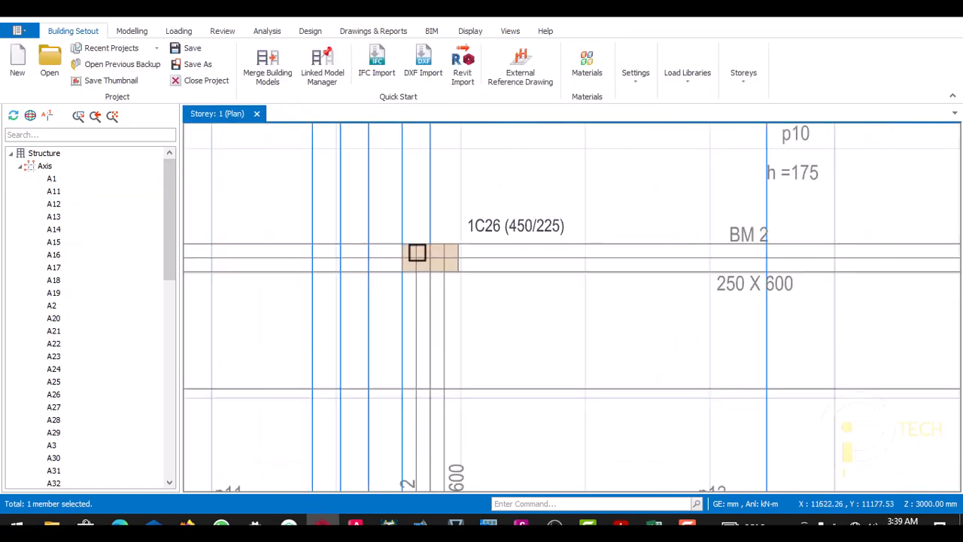
scroll(464, 256, "down", 3)
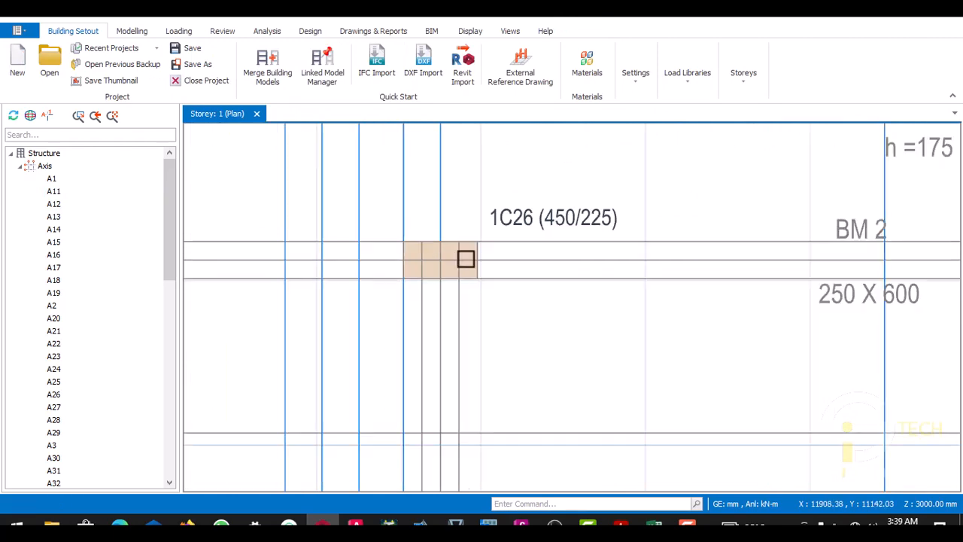
left_click(415, 235)
key("Delete")
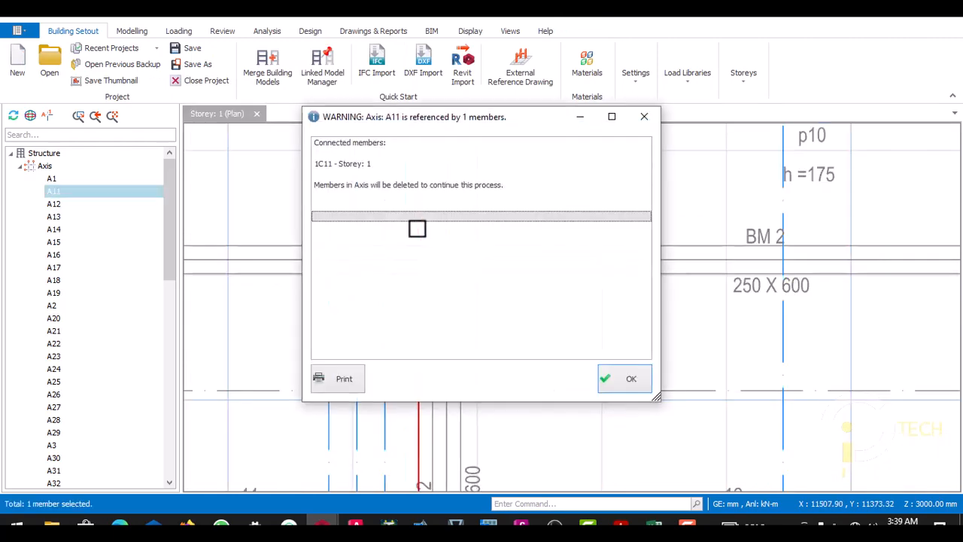
left_click(613, 372)
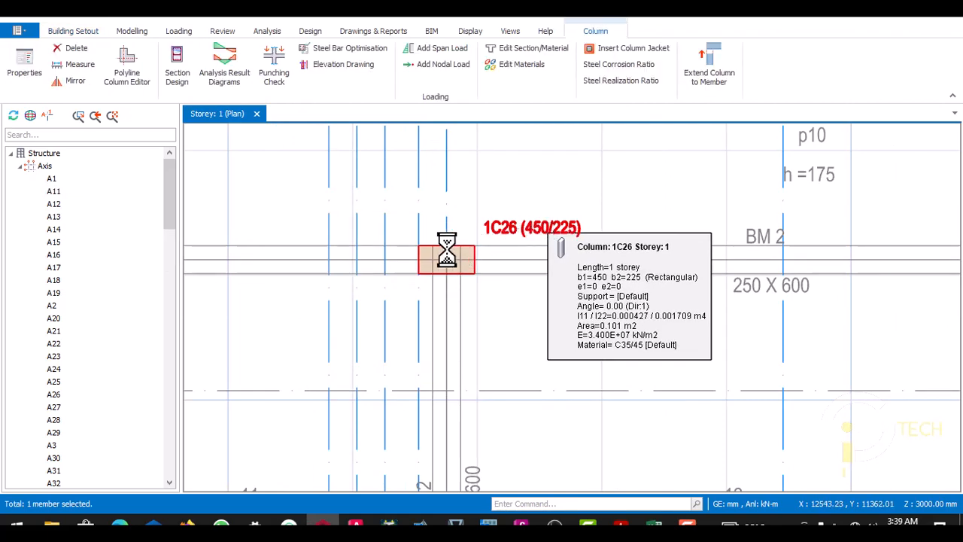
- Delete column 1C26 and try again to delete axis A11
key("Delete")
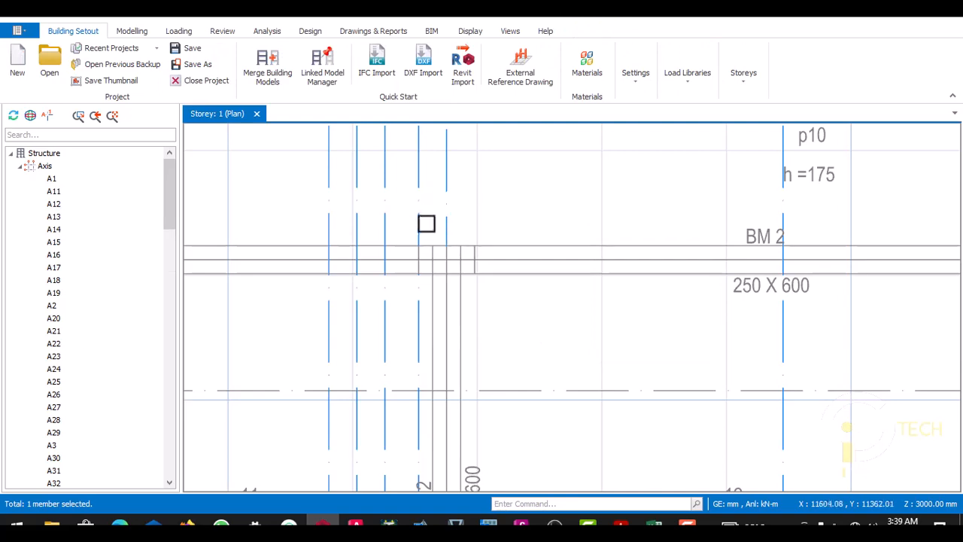
left_click(416, 214)
key("Delete")
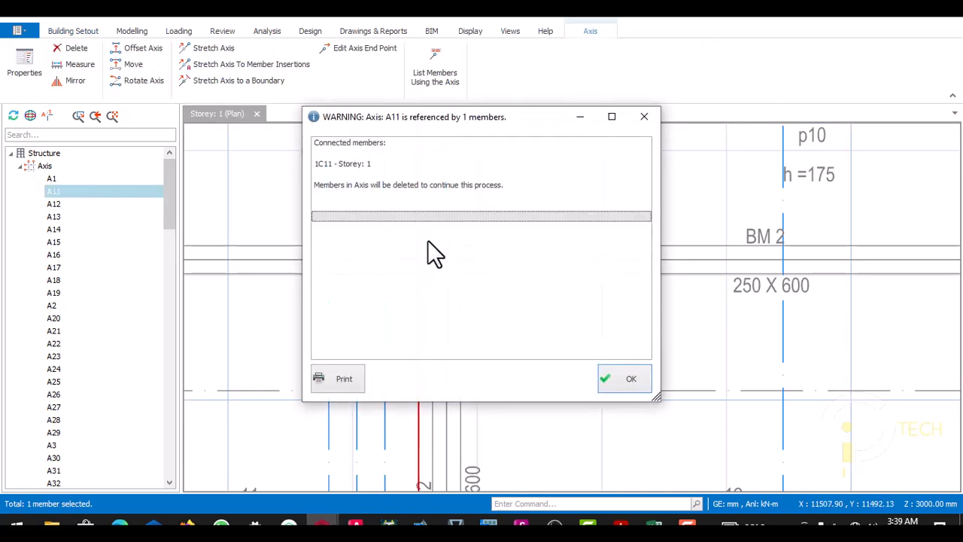
left_click(602, 382)
- Examine the closely spaced vertical axes against columns 1C36, 1C35, 1C34 and 1C33 along the storey plan
scroll(505, 351, "down", 3)
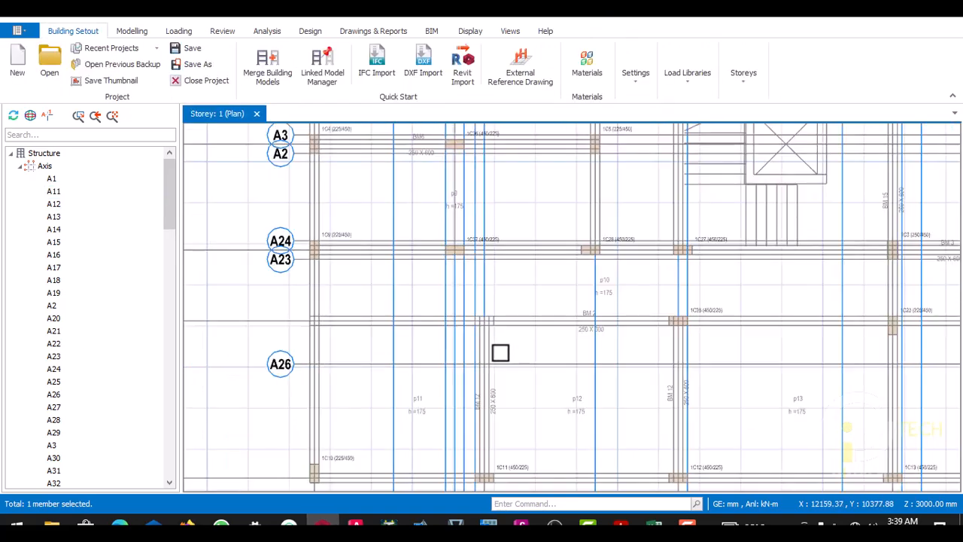
scroll(485, 256, "up", 4)
scroll(457, 315, "down", 5)
scroll(457, 181, "up", 4)
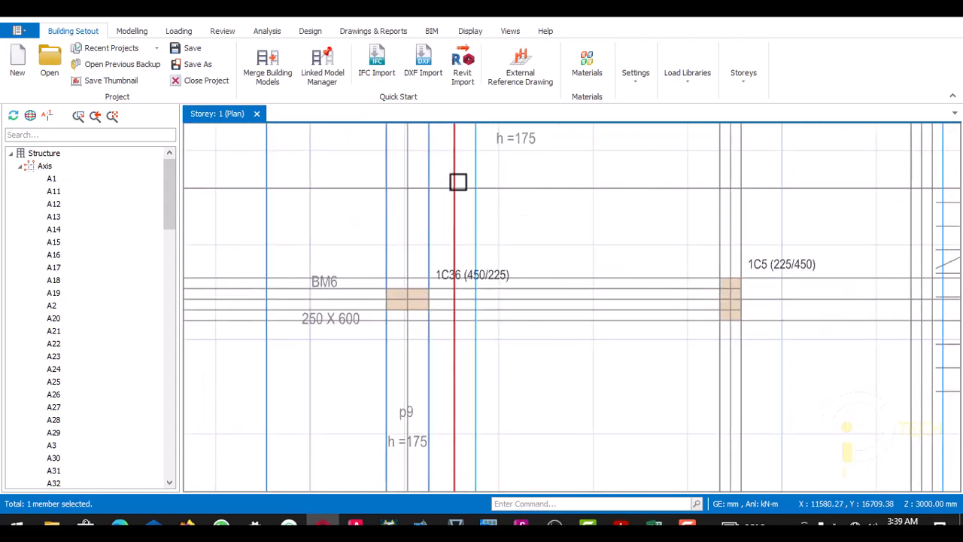
scroll(441, 301, "down", 2)
scroll(441, 317, "down", 3)
scroll(445, 206, "up", 2)
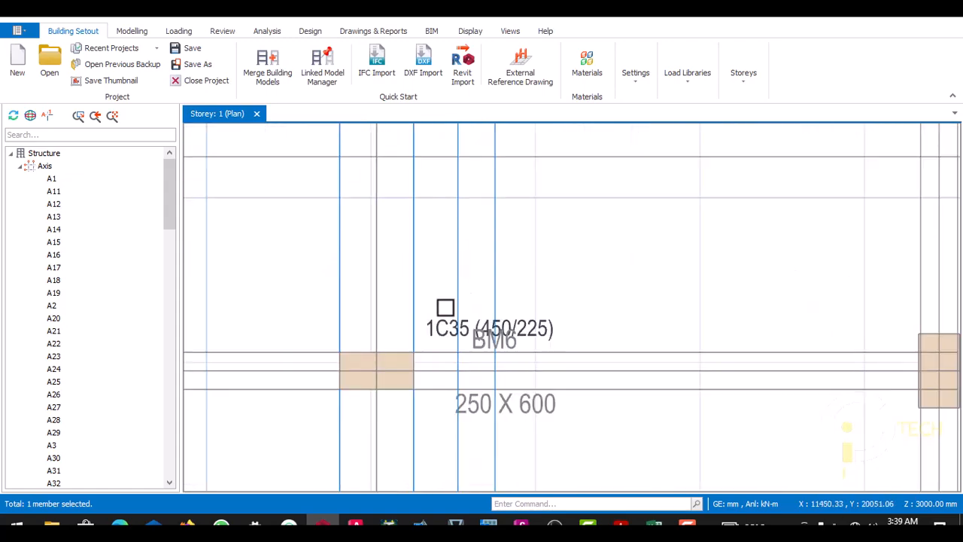
scroll(445, 306, "down", 4)
scroll(454, 218, "down", 3)
scroll(454, 168, "up", 5)
scroll(445, 266, "down", 4)
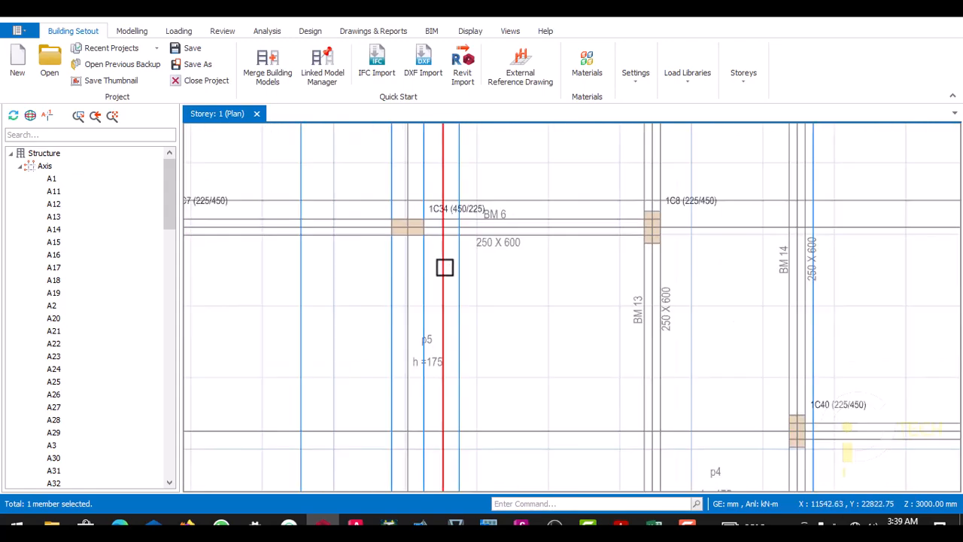
scroll(439, 157, "up", 6)
scroll(443, 241, "down", 4)
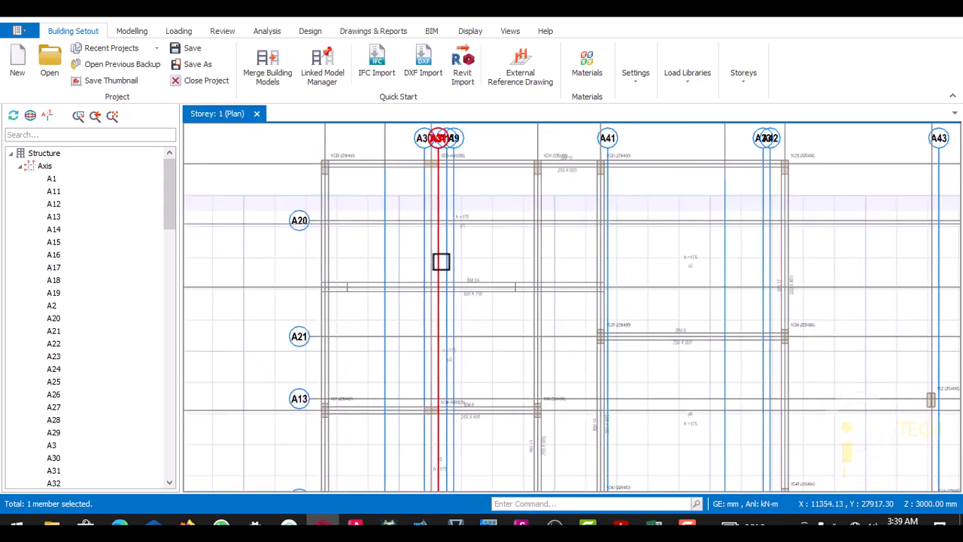
scroll(445, 188, "up", 3)
scroll(443, 188, "down", 1)
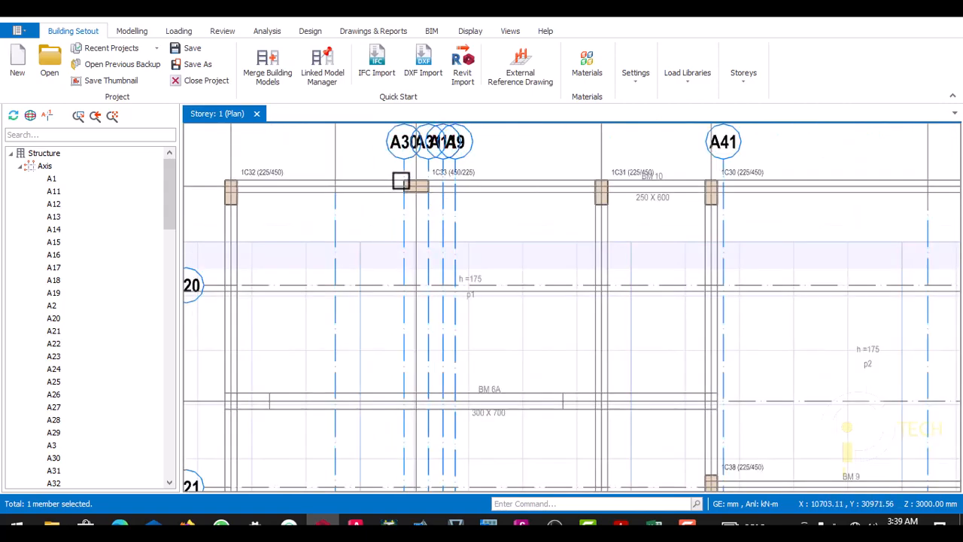
- Delete axis A31 beside column 1C33 and try to delete the neighbouring axis A30
scroll(400, 181, "up", 2)
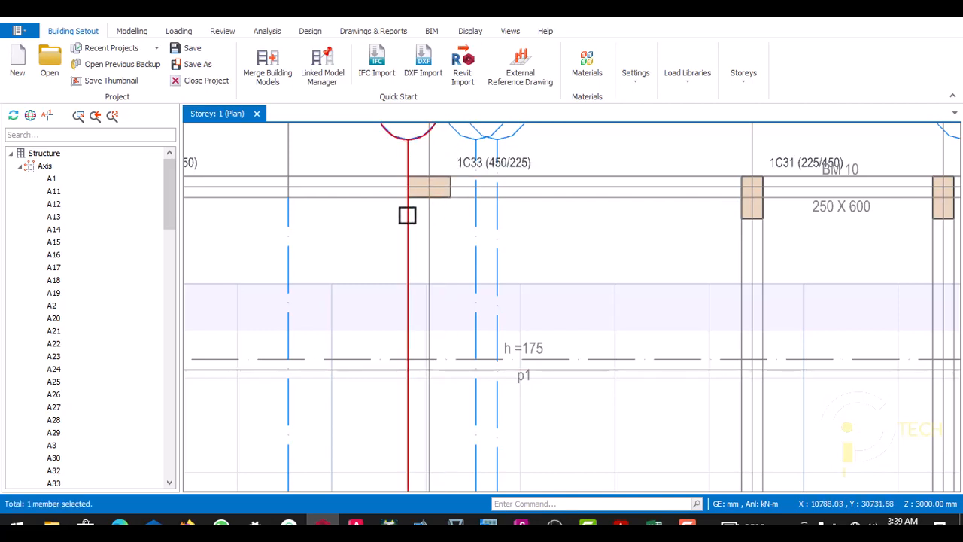
key("Delete")
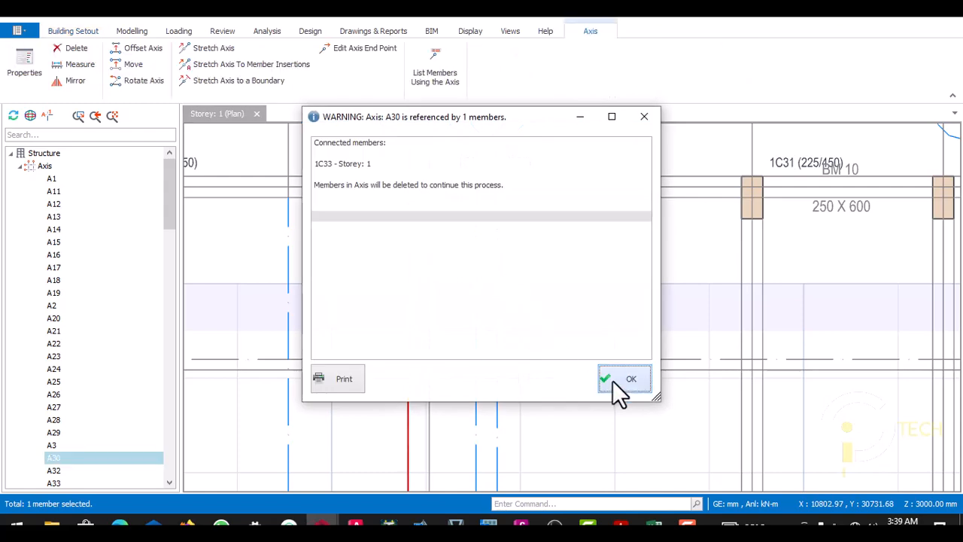
left_click(613, 382)
- Try again to delete axis A30 where it passes column 1C35
scroll(452, 256, "down", 5)
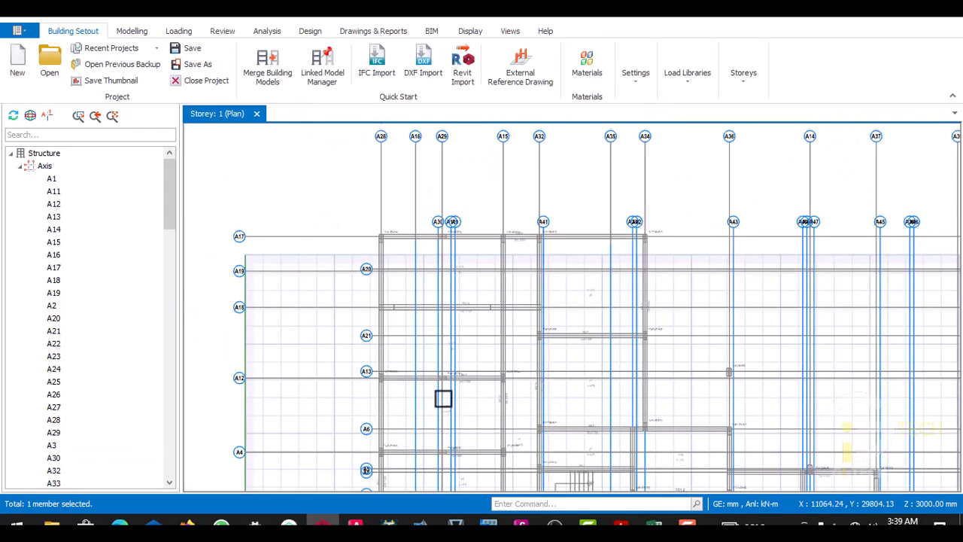
scroll(443, 399, "up", 8)
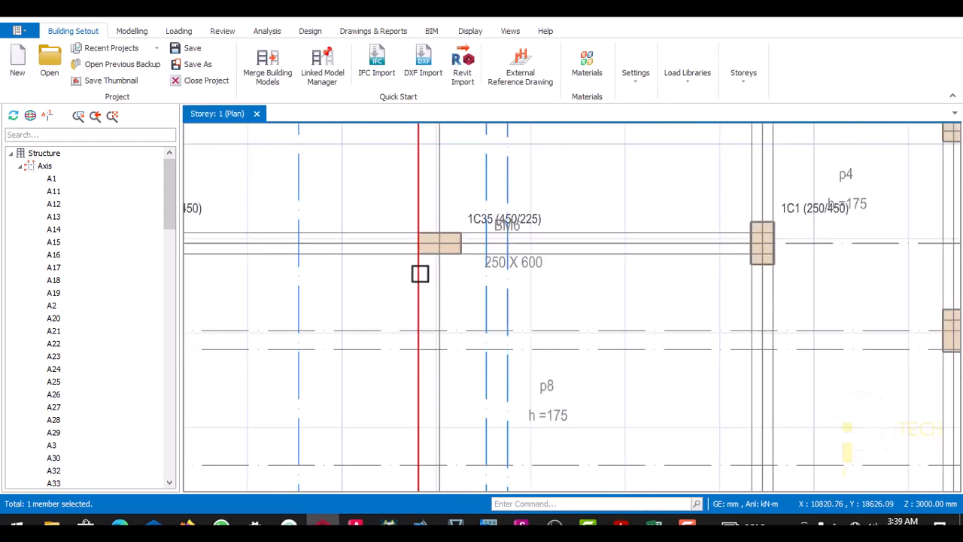
left_click(420, 274)
key("Delete")
left_click(601, 382)
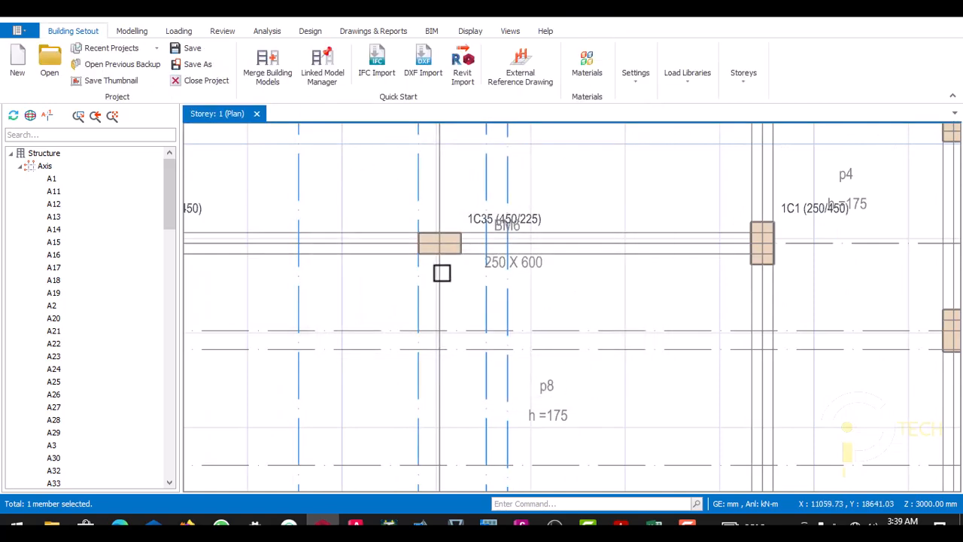
- Delete columns 1C35 and 1C34 on the BM6 beam lines
scroll(439, 287, "down", 3)
scroll(439, 286, "up", 3)
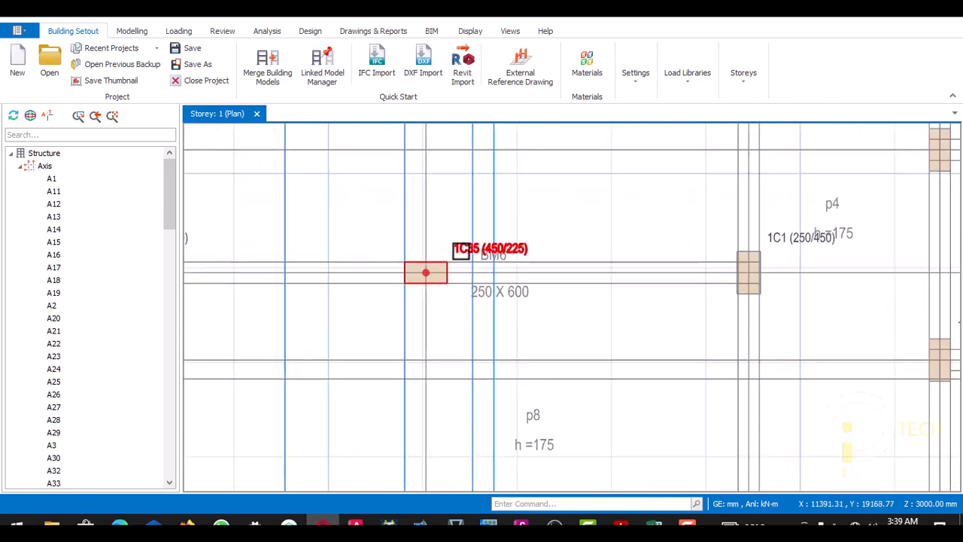
left_click(448, 278)
scroll(447, 290, "down", 4)
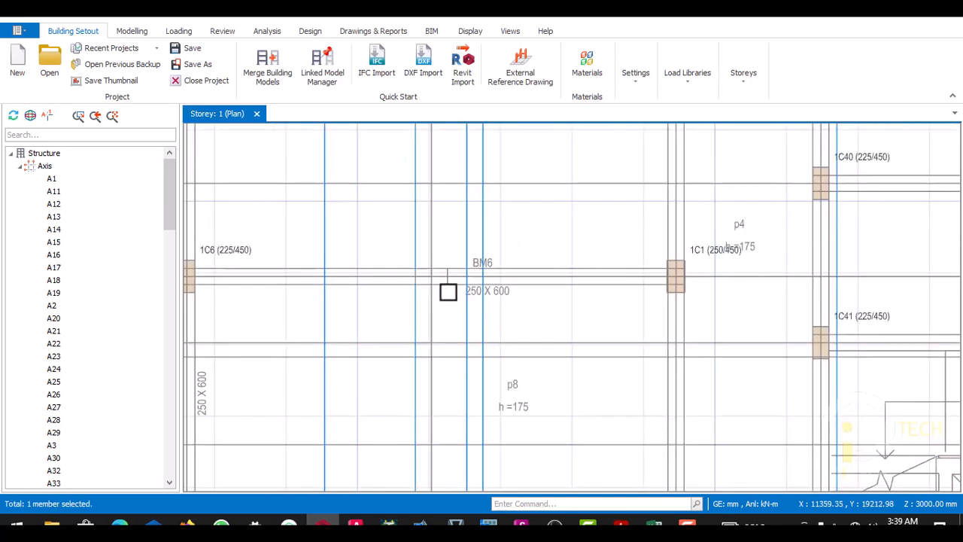
scroll(450, 266, "up", 4)
scroll(450, 266, "up", 2)
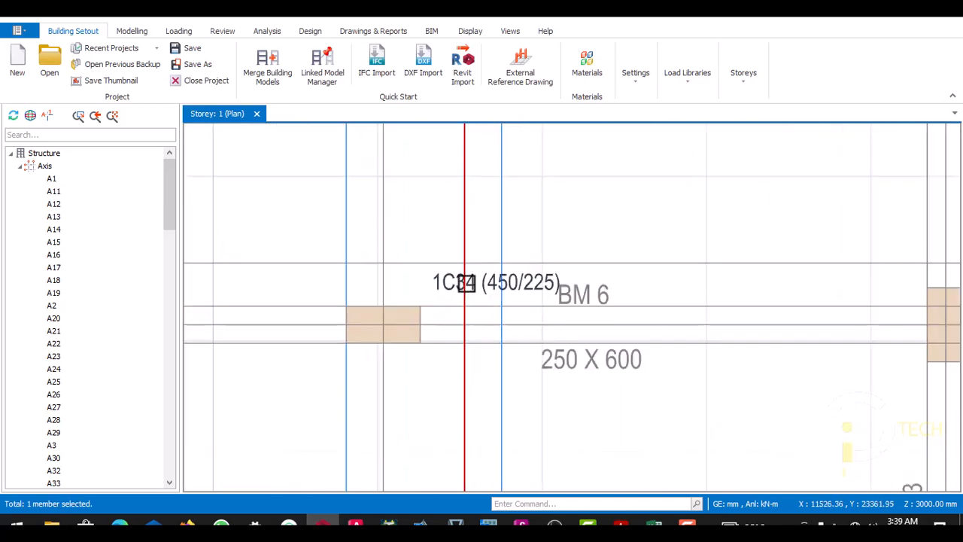
scroll(441, 304, "down", 3)
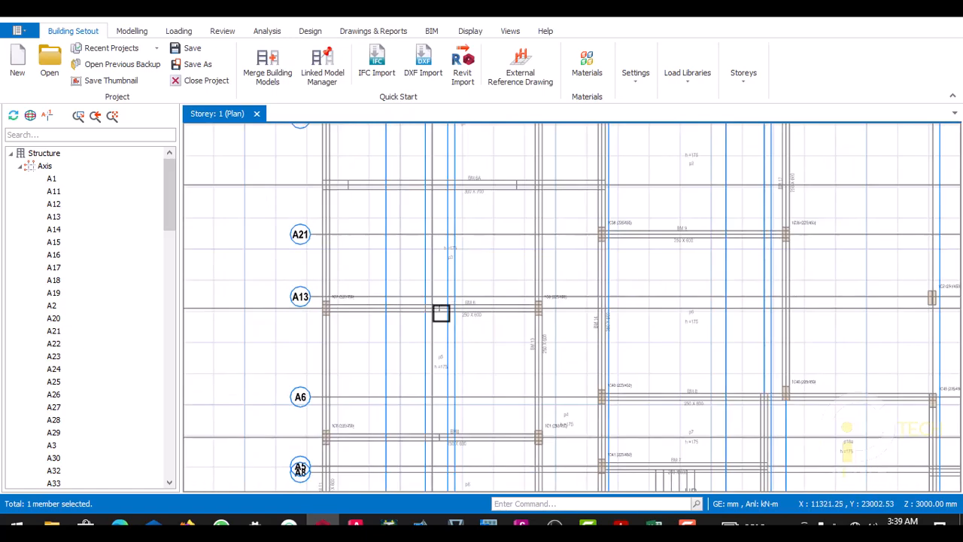
- Delete column 1C33 on the BM 10 beam line at the upper edge of the plan
scroll(445, 215, "up", 3)
scroll(429, 226, "down", 3)
scroll(424, 226, "up", 5)
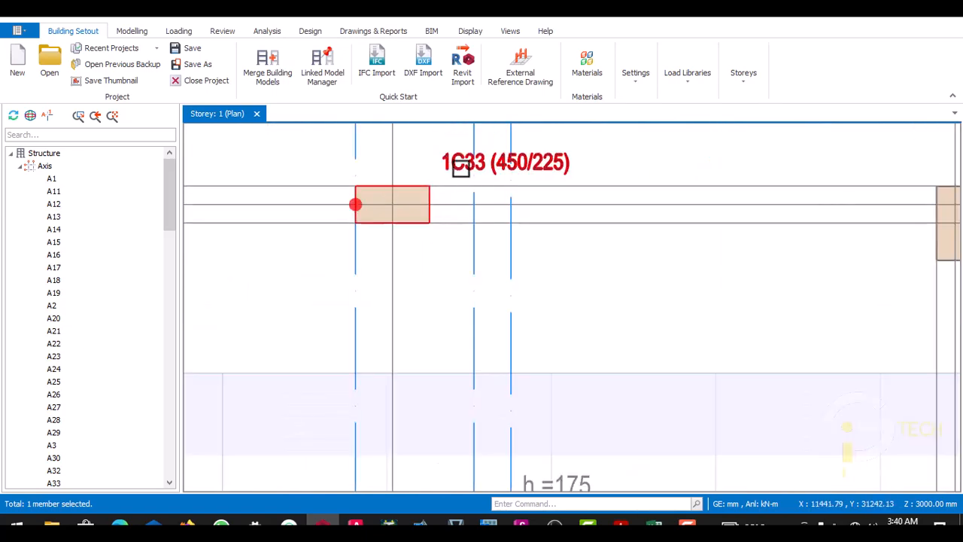
scroll(442, 195, "down", 3)
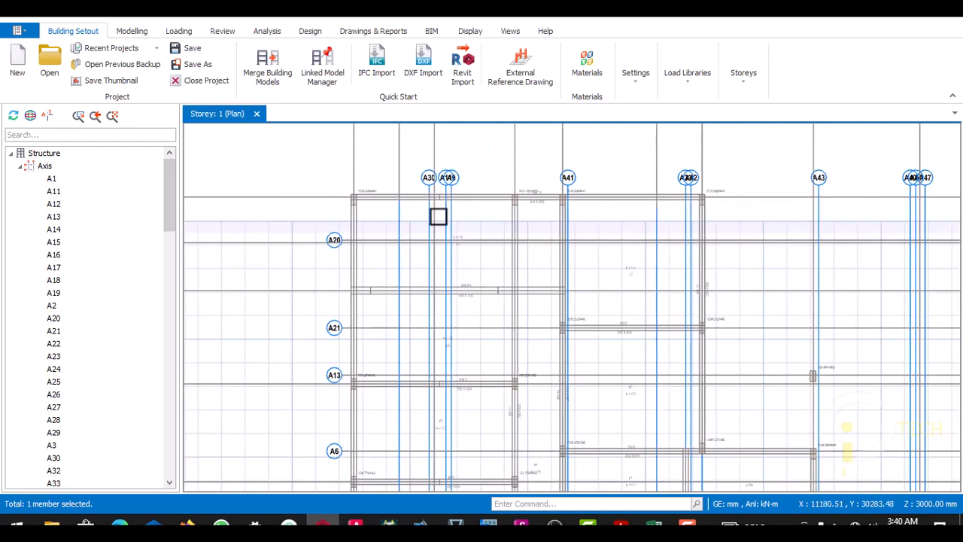
- Delete column 1C37 between axes A23 and A24
scroll(434, 275, "up", 4)
scroll(435, 275, "down", 3)
scroll(419, 240, "up", 4)
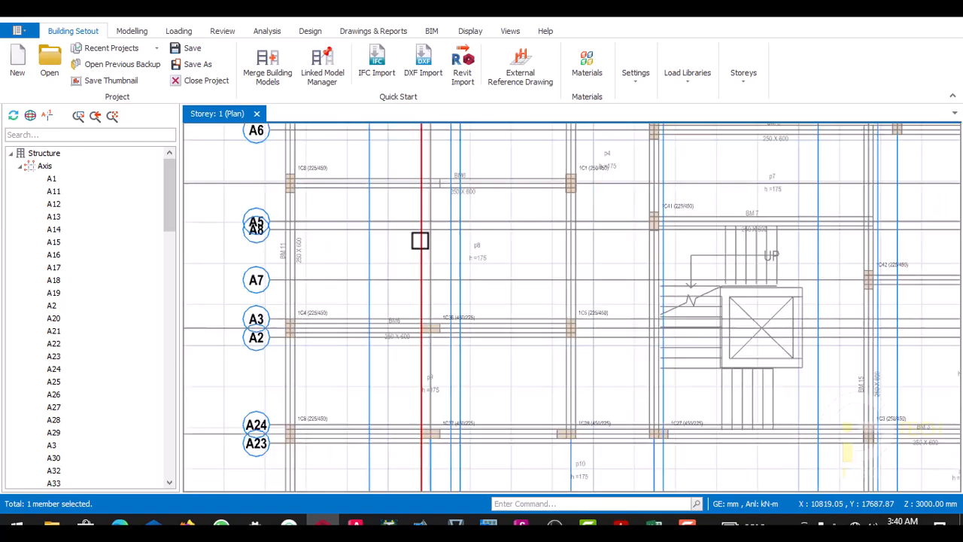
scroll(431, 338, "down", 2)
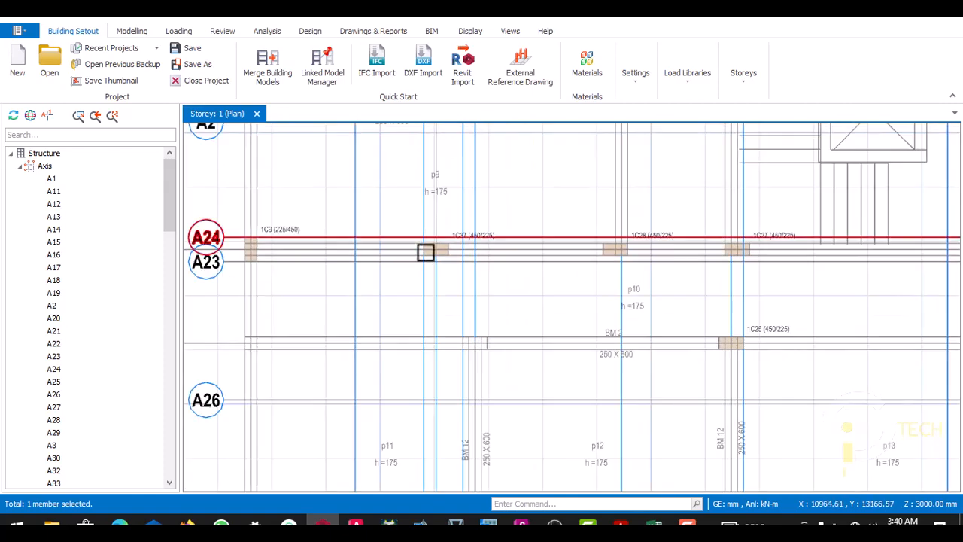
scroll(471, 246, "up", 3)
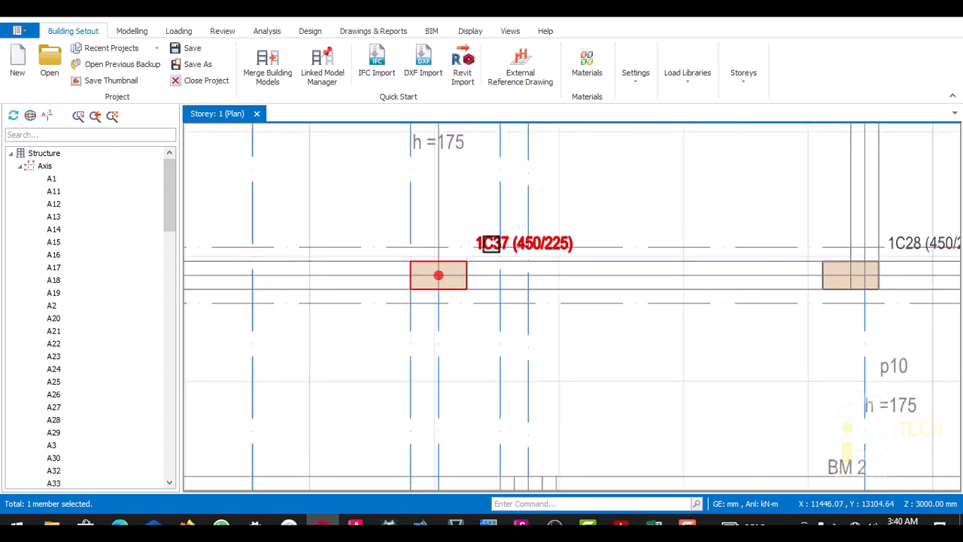
key("Delete")
scroll(462, 269, "down", 5)
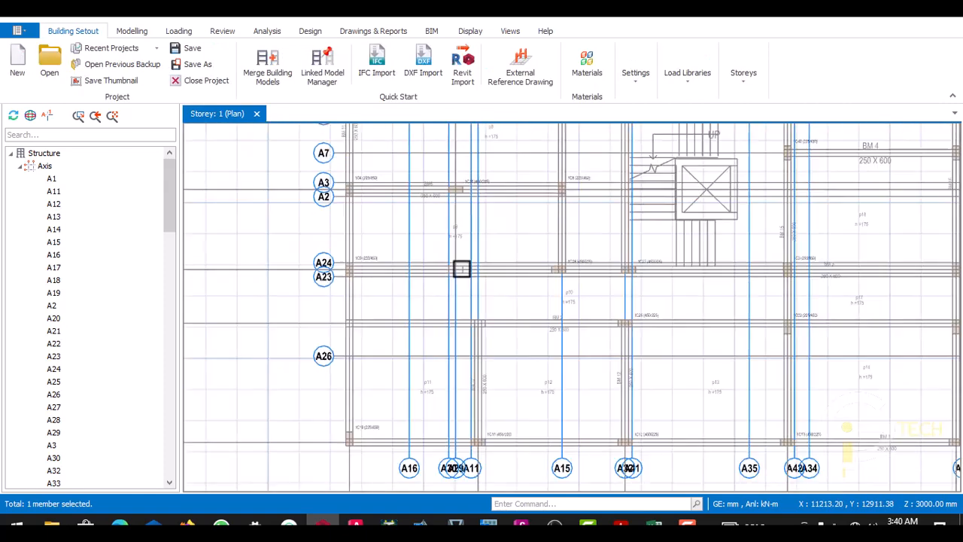
- Delete column 1C36 between axes A2 and A3, along with axis A30
scroll(455, 346, "up", 1)
left_click(456, 333)
scroll(452, 284, "up", 1)
scroll(454, 206, "down", 3)
scroll(462, 172, "up", 6)
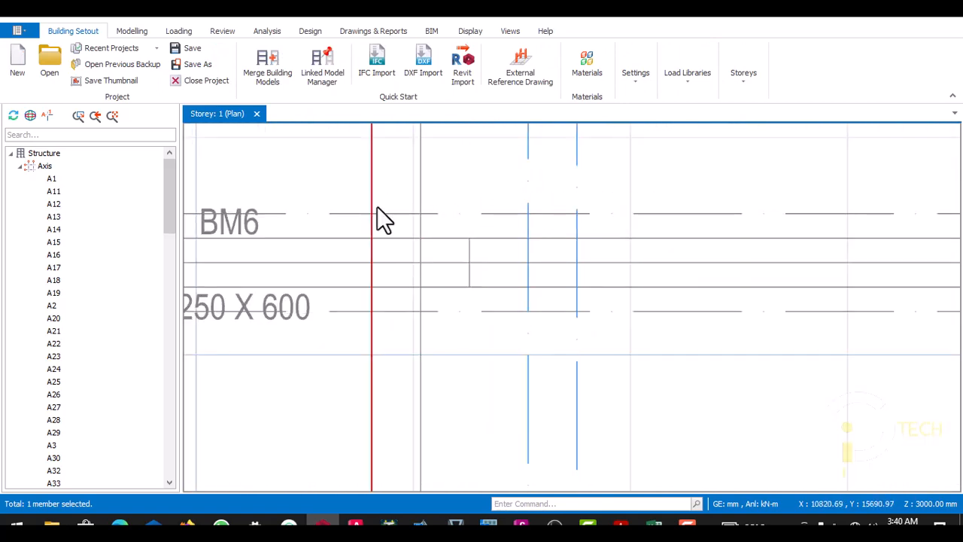
scroll(384, 245, "down", 4)
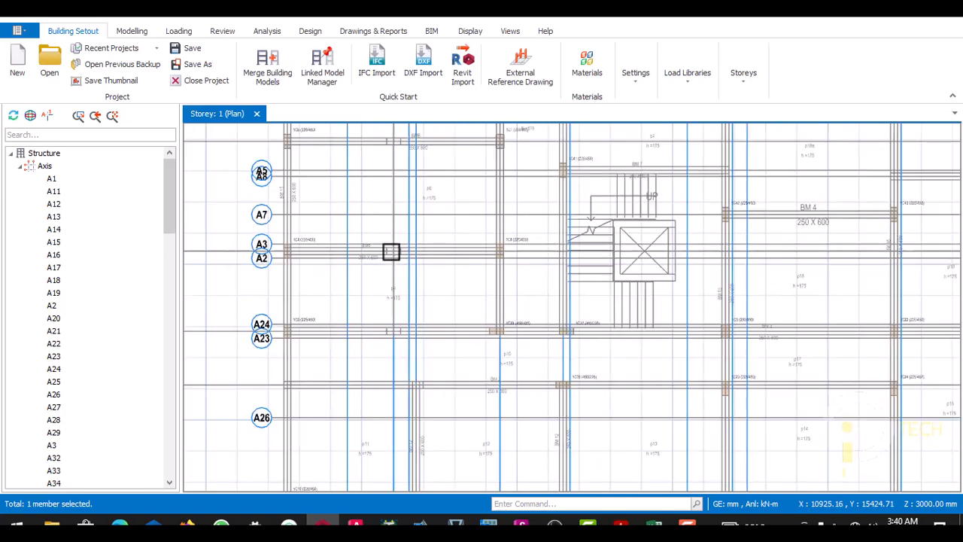
- Delete column 1C11 at the plan's lower edge, along with axis A11
scroll(405, 239, "up", 3)
scroll(407, 301, "down", 3)
scroll(395, 354, "up", 3)
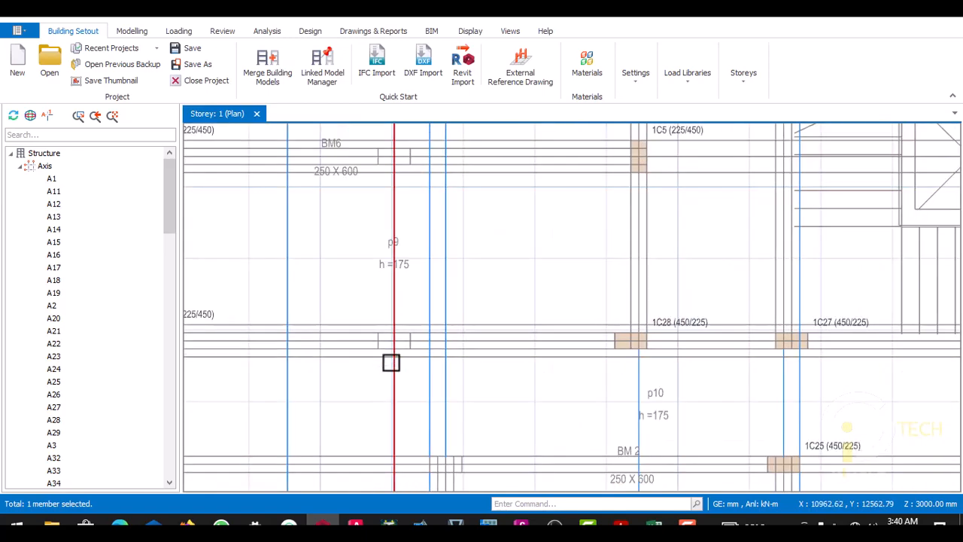
scroll(401, 285, "down", 4)
scroll(401, 286, "up", 6)
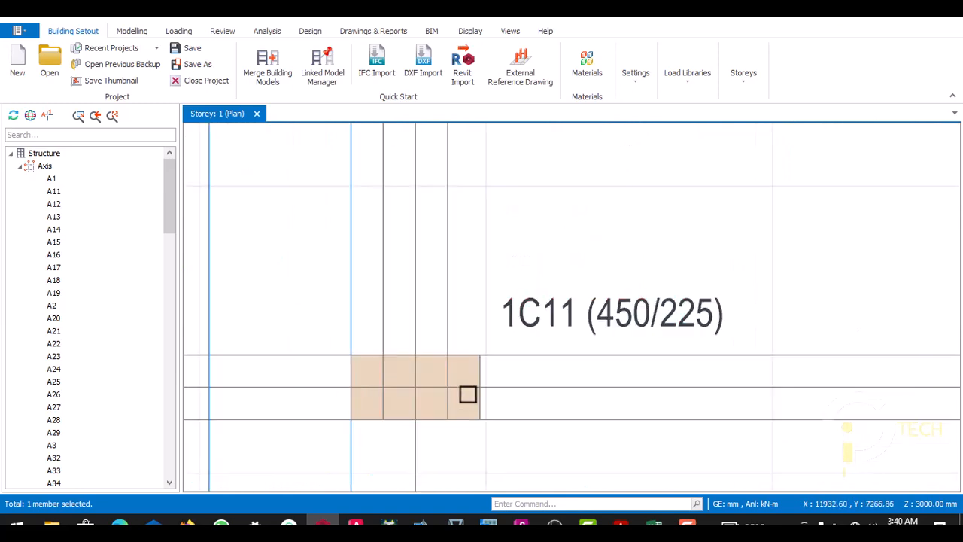
scroll(478, 357, "down", 2)
left_click(423, 314)
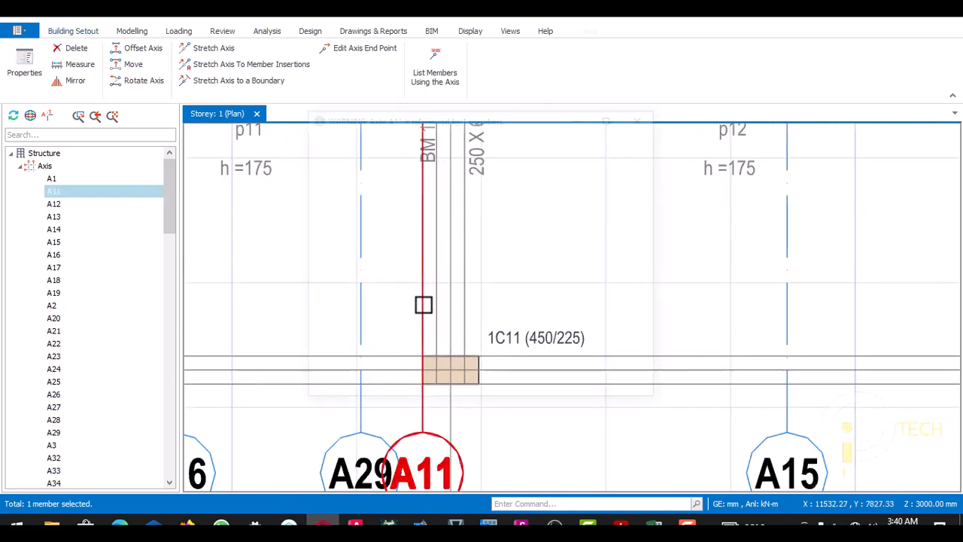
key("Delete")
left_click(637, 380)
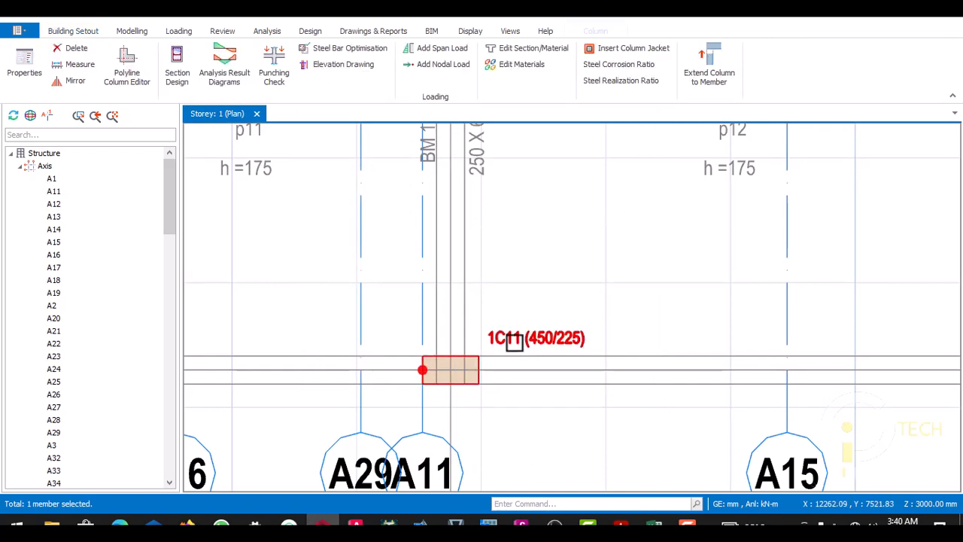
key("Delete")
left_click(423, 335)
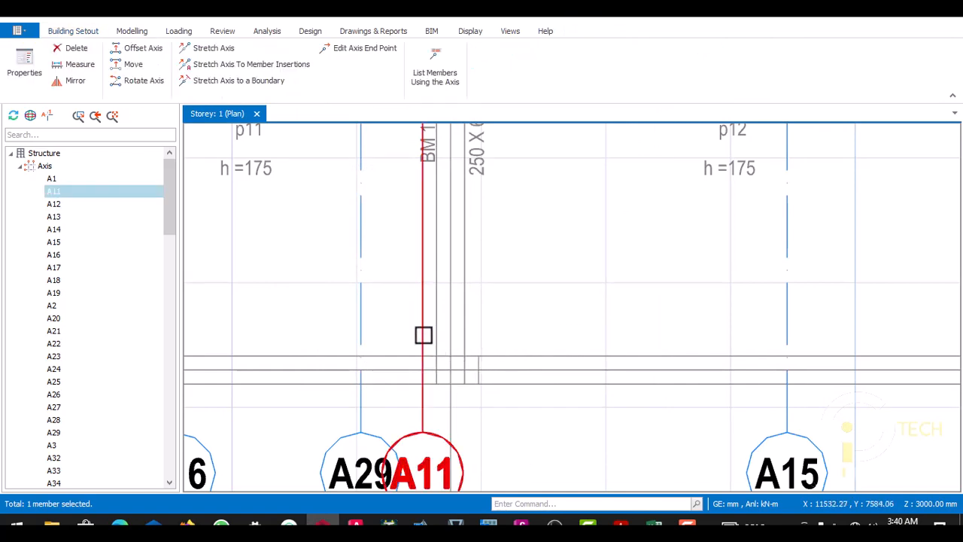
key("Delete")
scroll(423, 335, "down", 2)
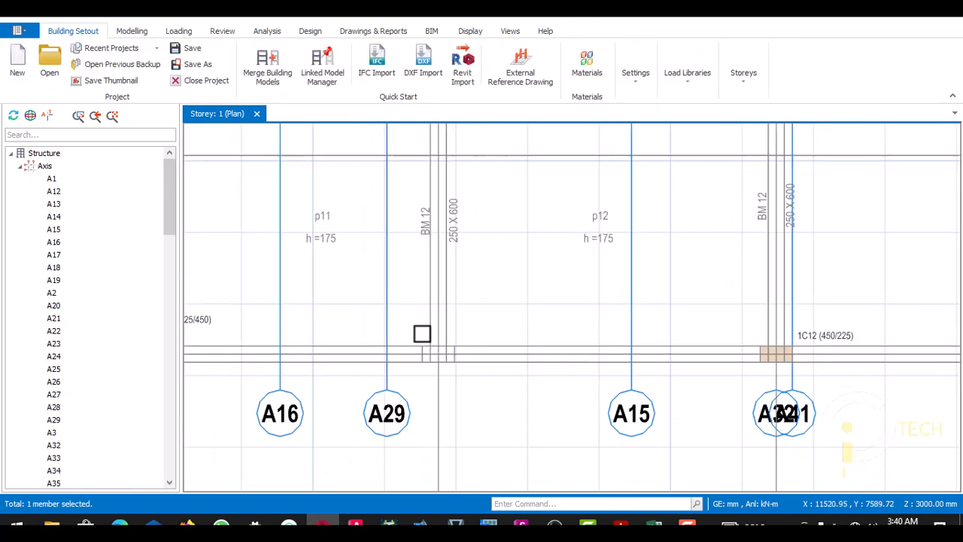
- Reuse column 1C12's properties to place a 450 × 225 mm column at the intersection of axes A25 and A9
scroll(776, 361, "up", 5)
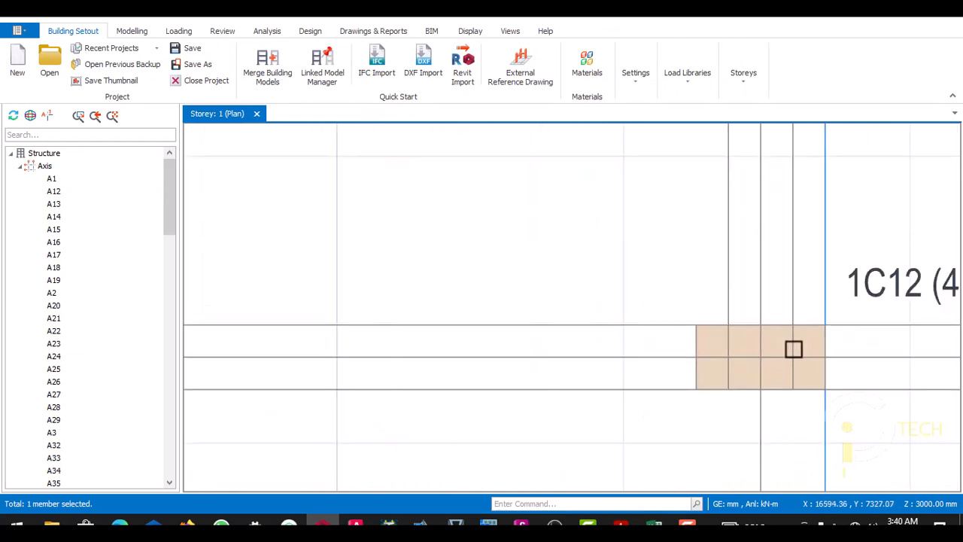
scroll(819, 325, "down", 2)
left_click(847, 311)
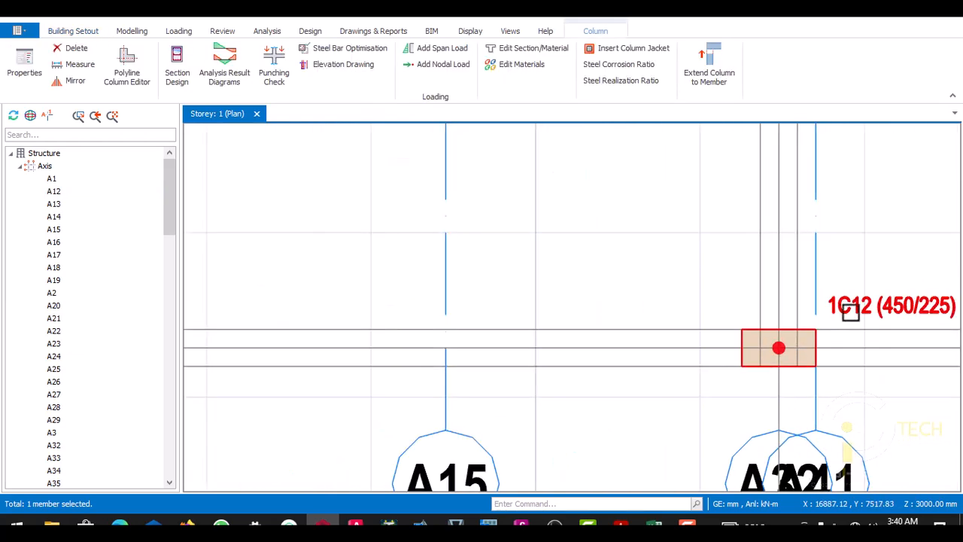
right_click(850, 313)
left_click(814, 8)
scroll(590, 335, "down", 3)
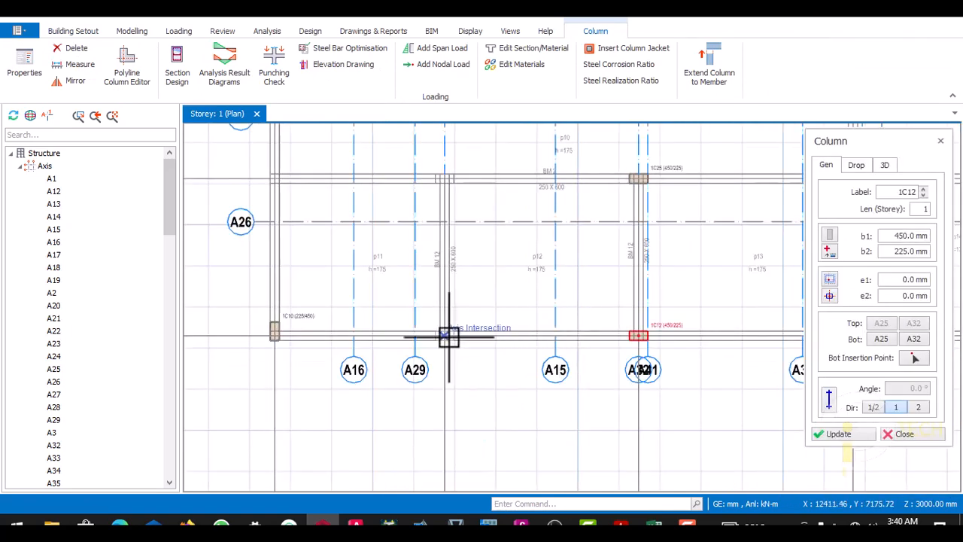
scroll(451, 340, "up", 3)
left_click(441, 342)
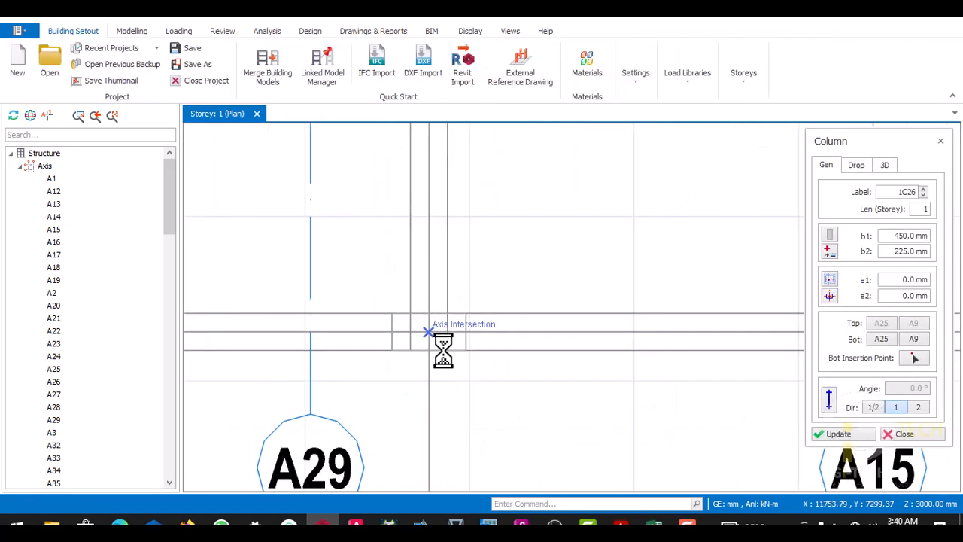
- Place 450 × 225 mm columns at the A27–A9 intersection and at the A22–A29 intersection between axes A23 and A24
scroll(445, 349, "down", 6)
scroll(422, 255, "up", 4)
scroll(456, 292, "down", 3)
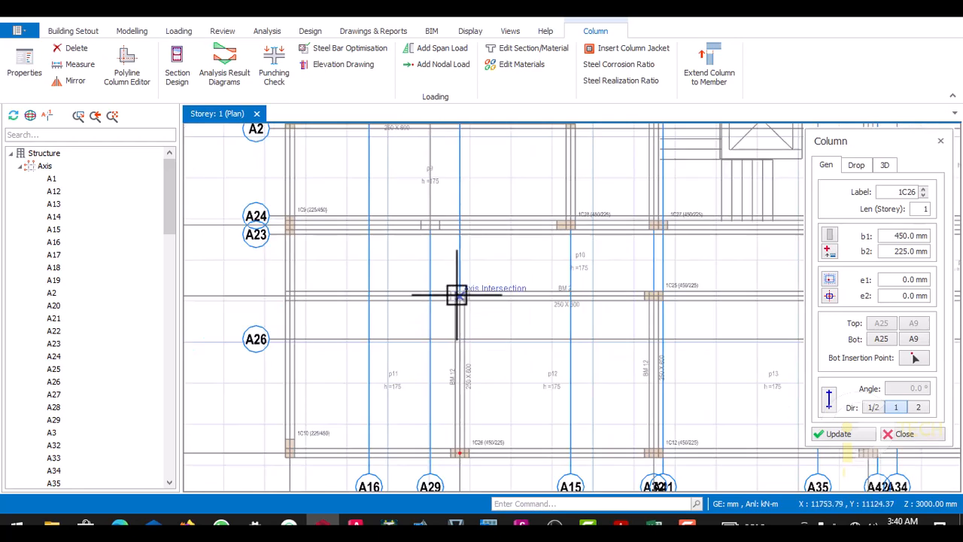
scroll(461, 295, "up", 5)
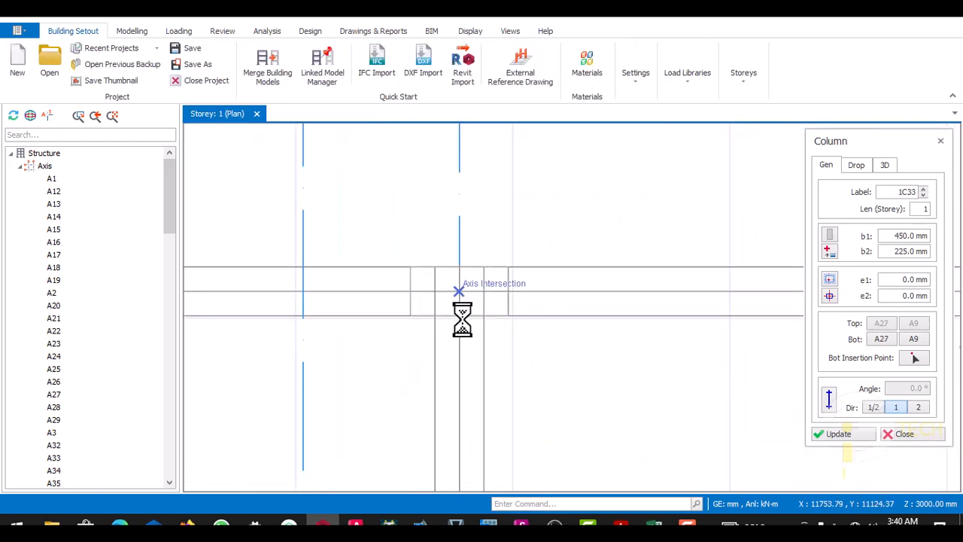
scroll(459, 331, "down", 3)
scroll(440, 274, "up", 5)
scroll(452, 271, "up", 1)
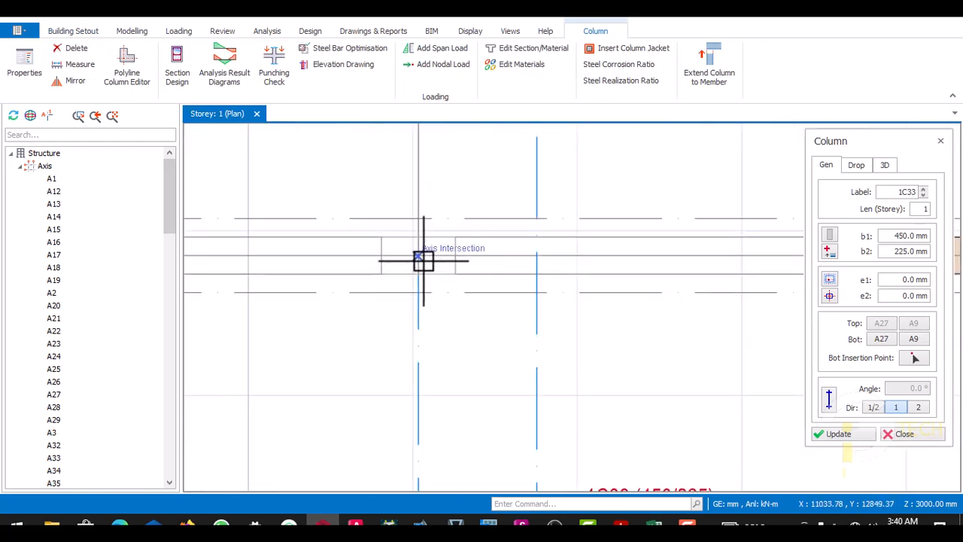
left_click(424, 277)
- Place 450 × 225 mm columns on the BM6 beam lines at the A1–A29 and A4–A29 intersections
scroll(432, 326, "down", 4)
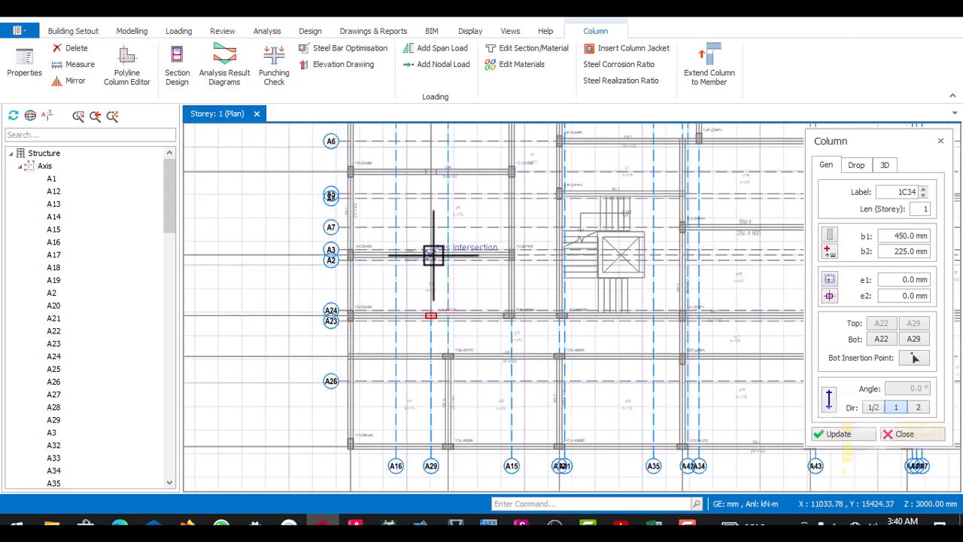
scroll(434, 266, "up", 6)
scroll(434, 266, "up", 1)
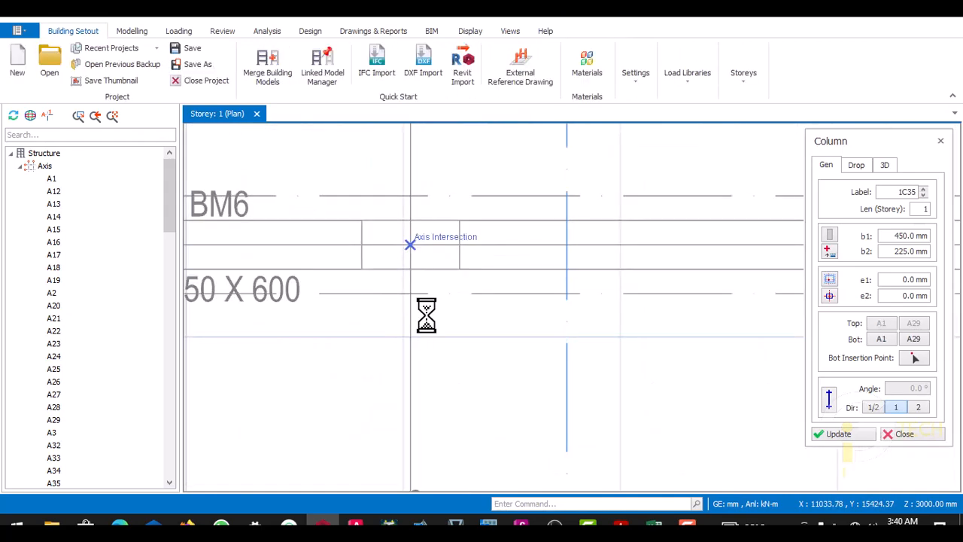
scroll(428, 327, "down", 4)
scroll(432, 258, "up", 6)
scroll(427, 275, "down", 4)
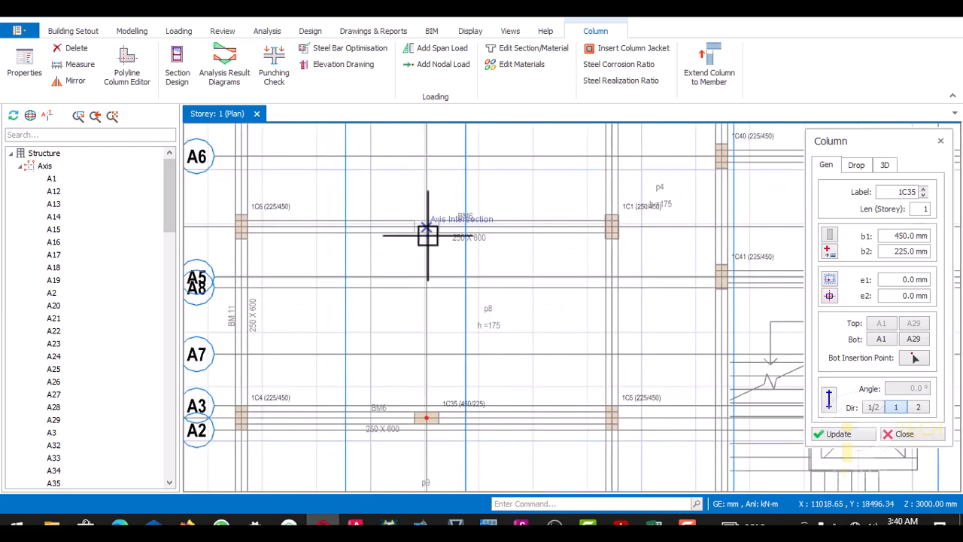
scroll(428, 232, "up", 6)
left_click(426, 290)
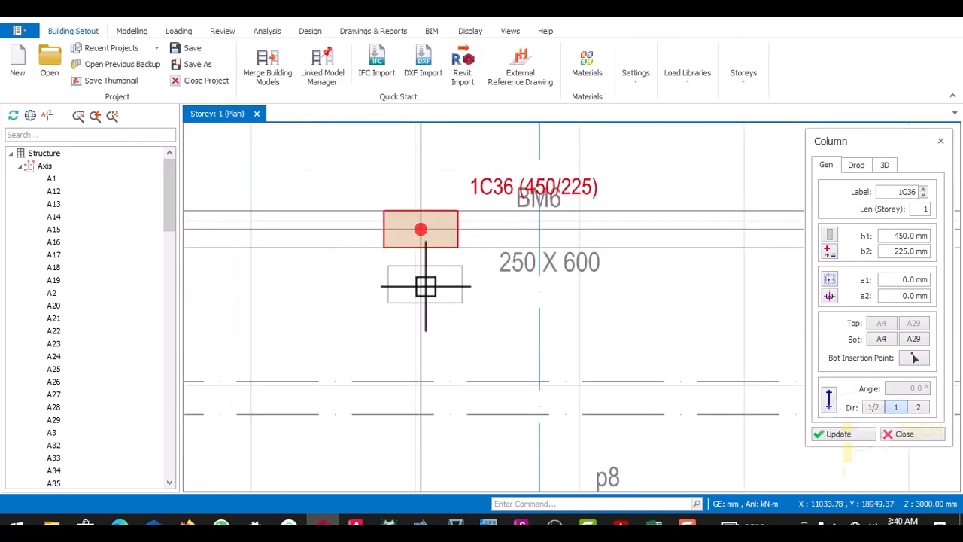
- Place 450 × 225 mm columns on axis A29 at axis A12 and at the plan's upper edge beam, and end column placement
scroll(426, 309, "down", 4)
scroll(426, 222, "up", 6)
scroll(426, 225, "up", 2)
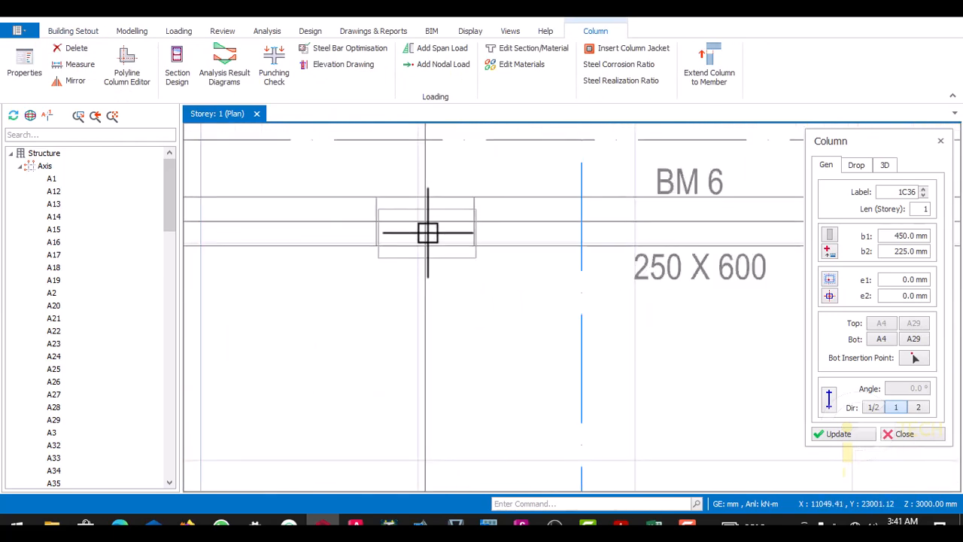
scroll(430, 278, "down", 5)
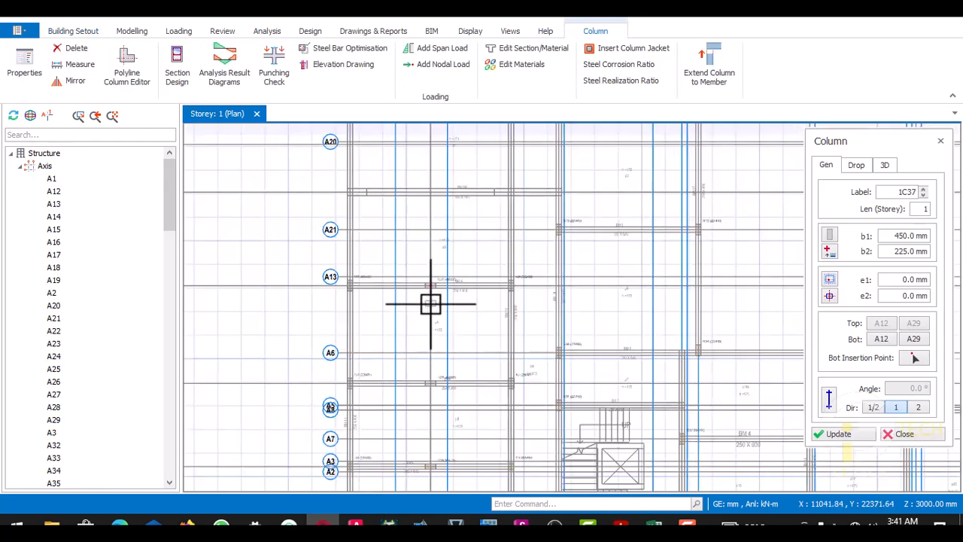
scroll(430, 252, "up", 6)
scroll(429, 278, "down", 3)
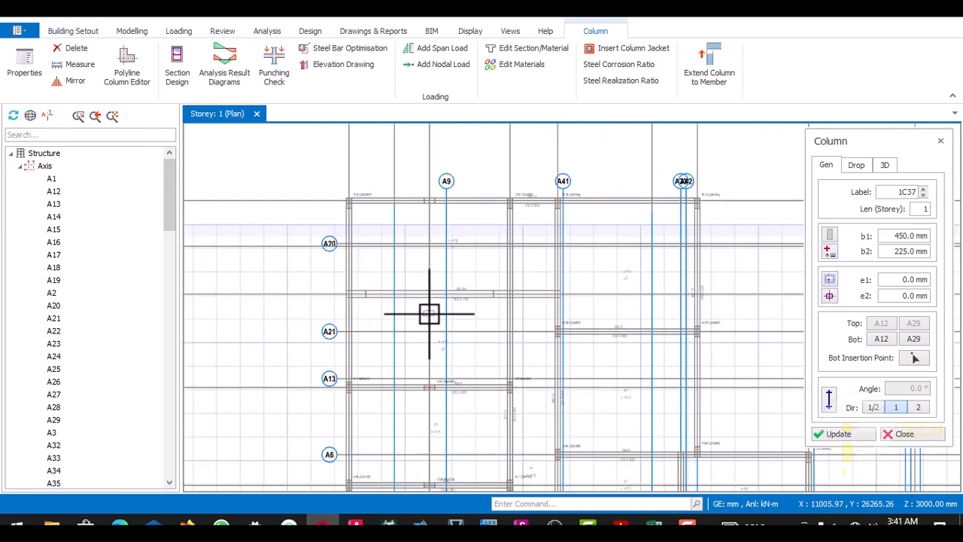
scroll(425, 203, "up", 3)
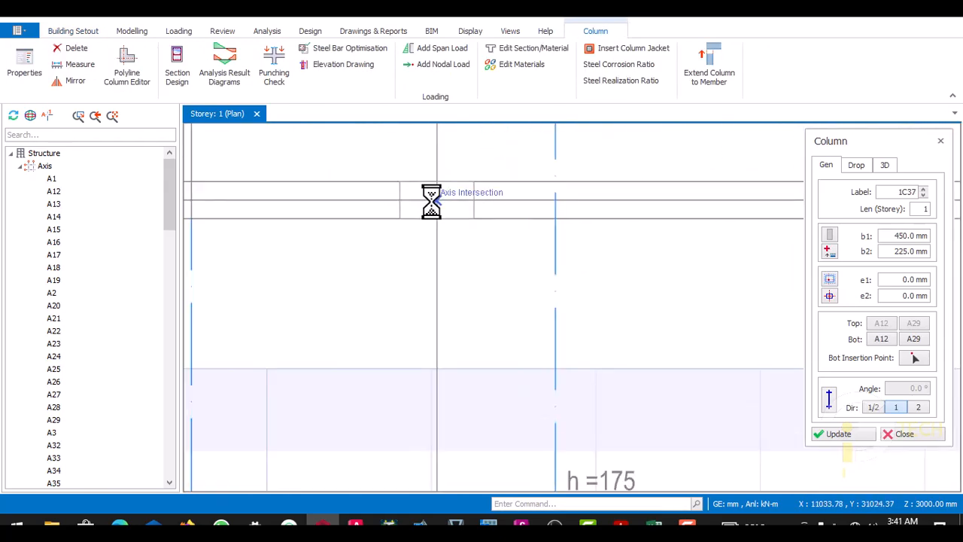
scroll(432, 208, "down", 5)
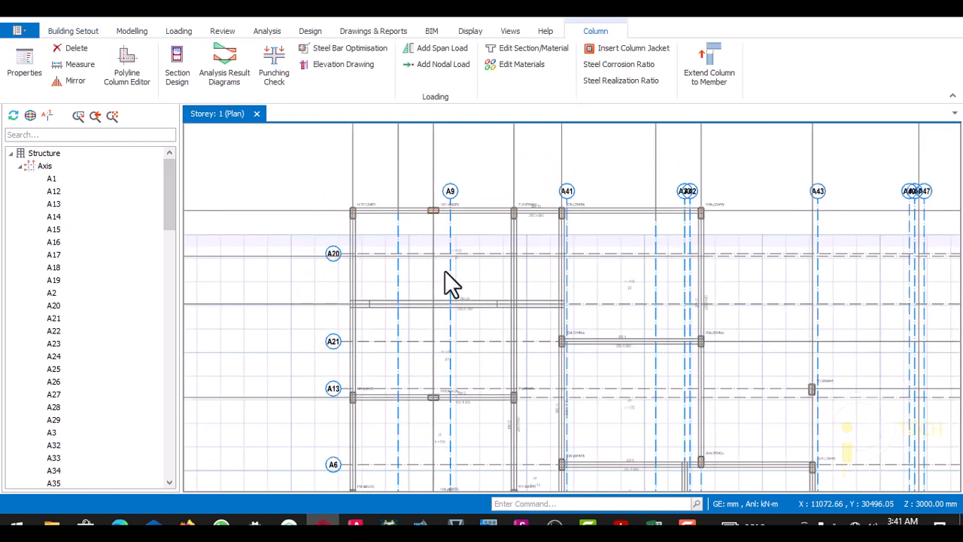
key("Escape")
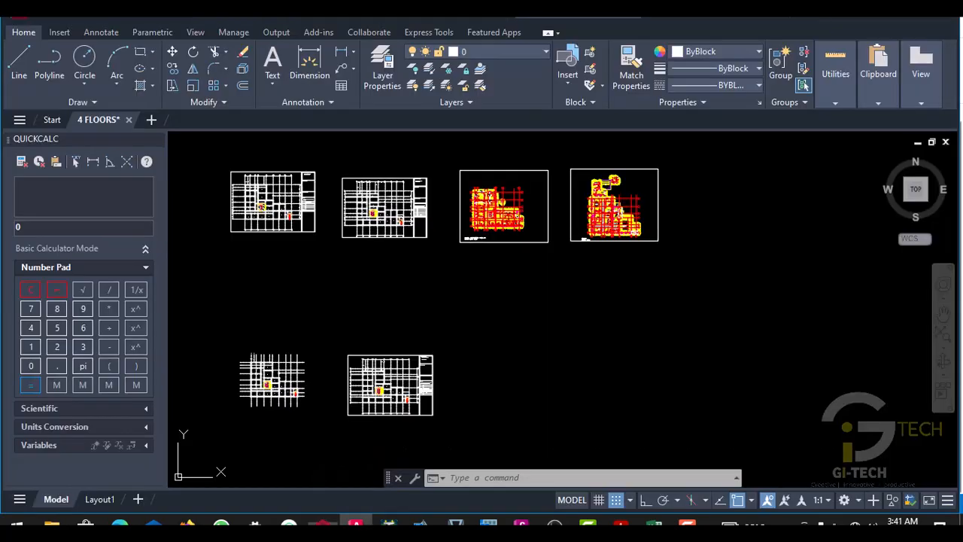
- Switch to AutoCAD and examine the overall ground floor plan in the 4 FLOORS drawing
scroll(395, 329, "down", 2)
scroll(572, 279, "up", 10)
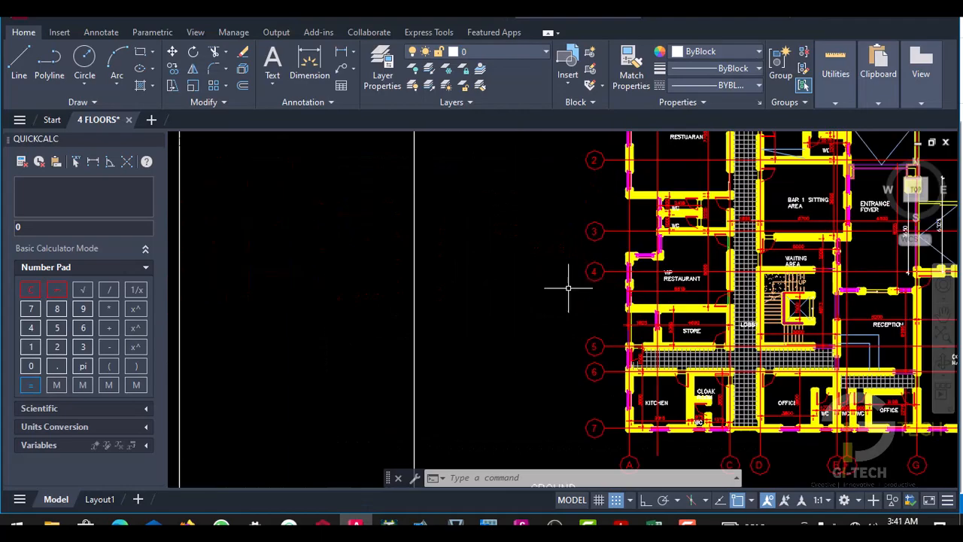
middle_click_drag(606, 260, 539, 191)
scroll(582, 309, "down", 6)
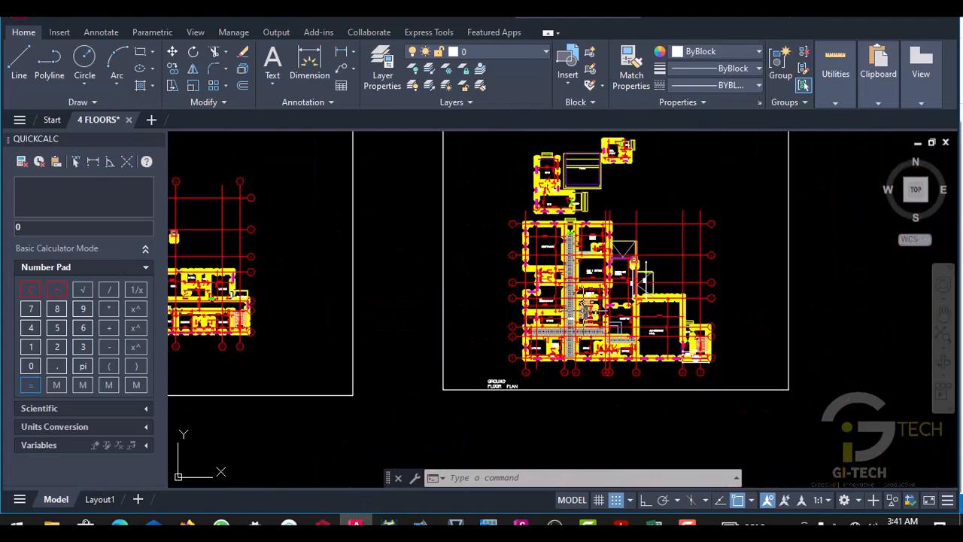
middle_click_drag(600, 353, 590, 328)
scroll(590, 328, "up", 3)
scroll(583, 319, "up", 4)
scroll(562, 310, "down", 6)
scroll(564, 272, "up", 8)
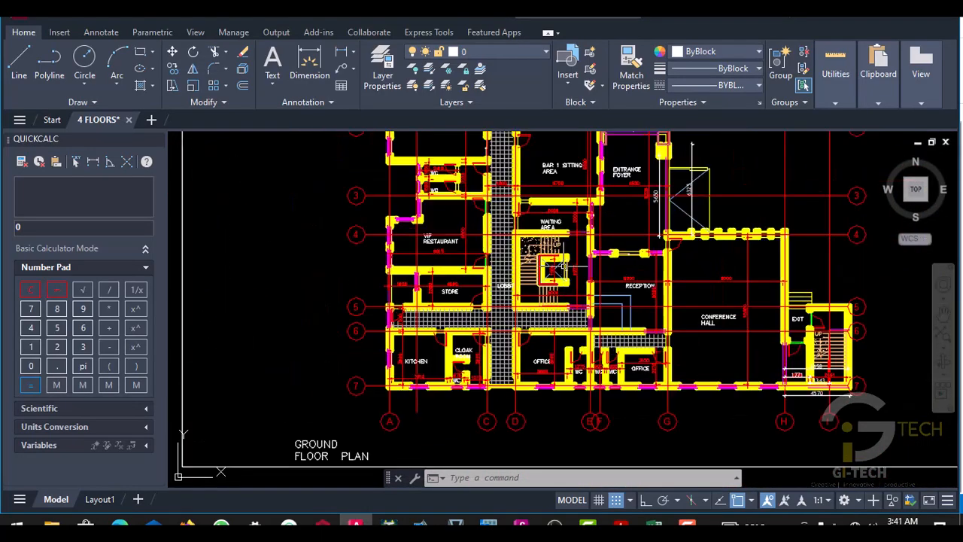
scroll(803, 196, "down", 6)
scroll(715, 241, "up", 5)
scroll(677, 263, "down", 5)
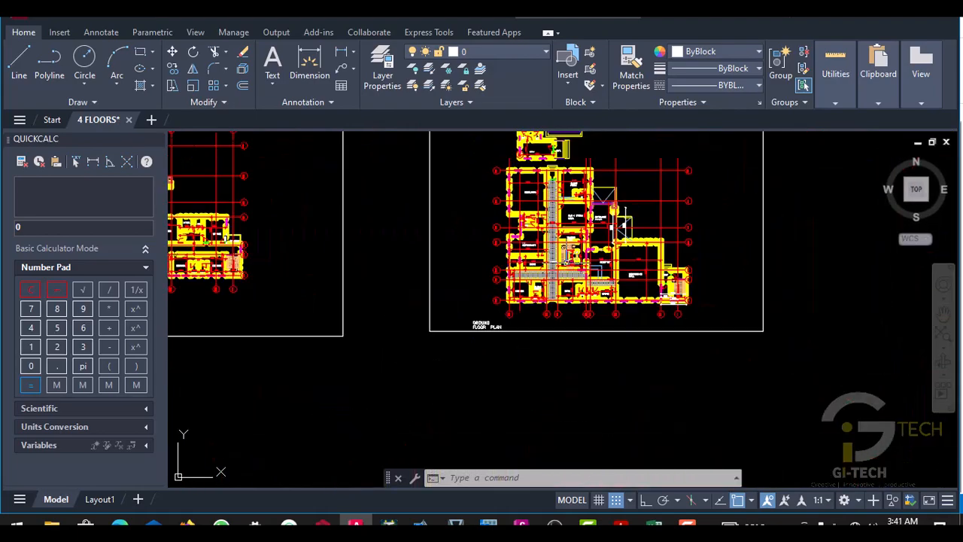
- Examine the conference hall, exit stairs, lift and main stairs, and Bar 1 sitting area on the ground floor plan
scroll(653, 283, "up", 3)
scroll(653, 282, "up", 8)
scroll(527, 280, "down", 10)
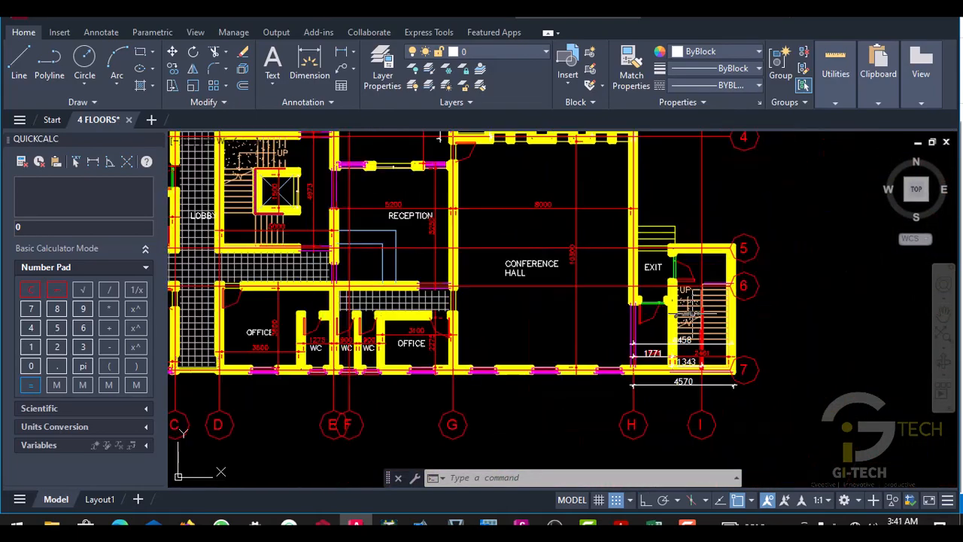
scroll(502, 280, "up", 8)
scroll(699, 248, "down", 3)
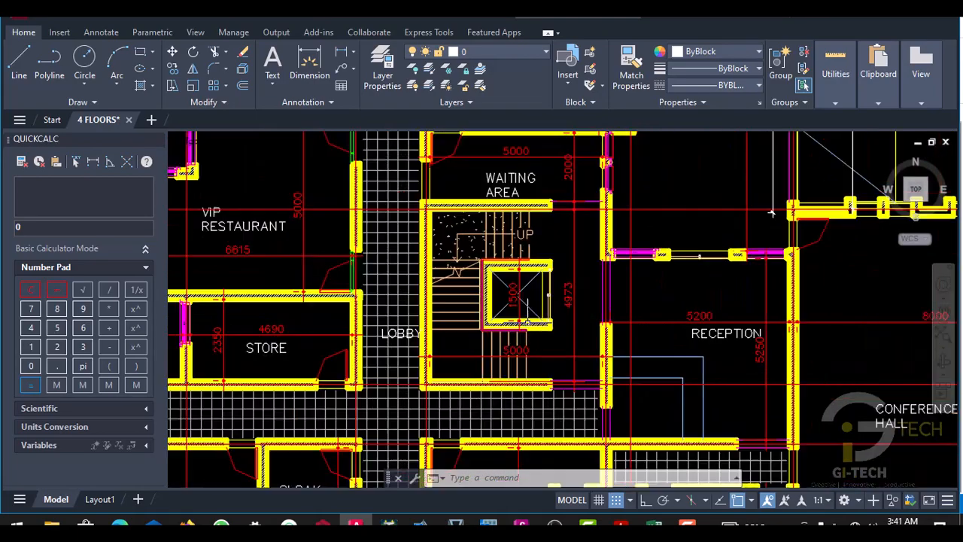
scroll(699, 249, "up", 5)
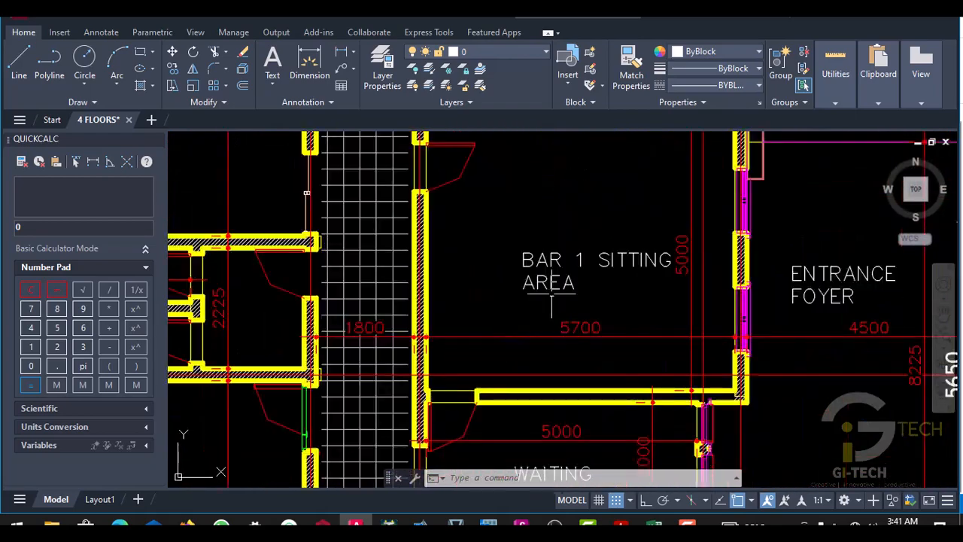
scroll(584, 274, "down", 7)
scroll(583, 274, "up", 5)
scroll(596, 305, "down", 10)
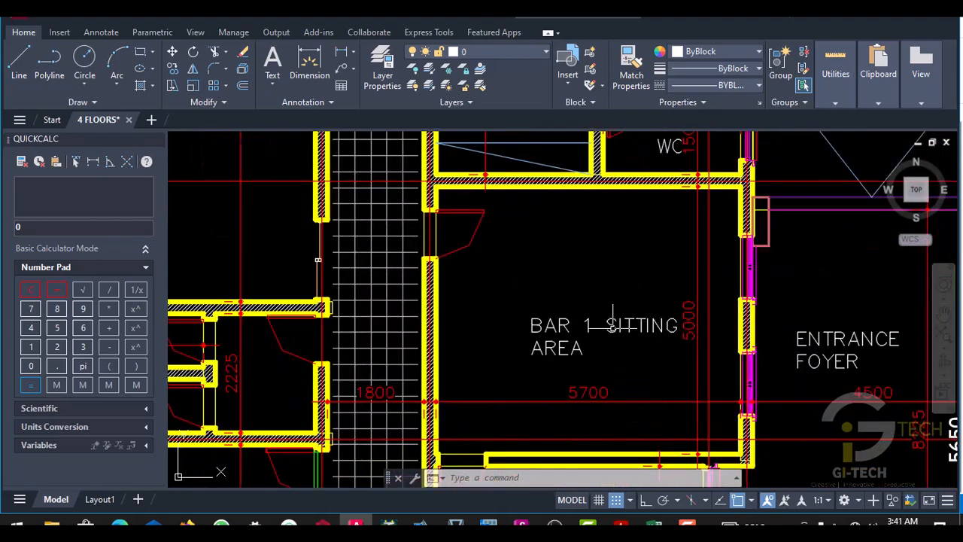
scroll(580, 256, "up", 4)
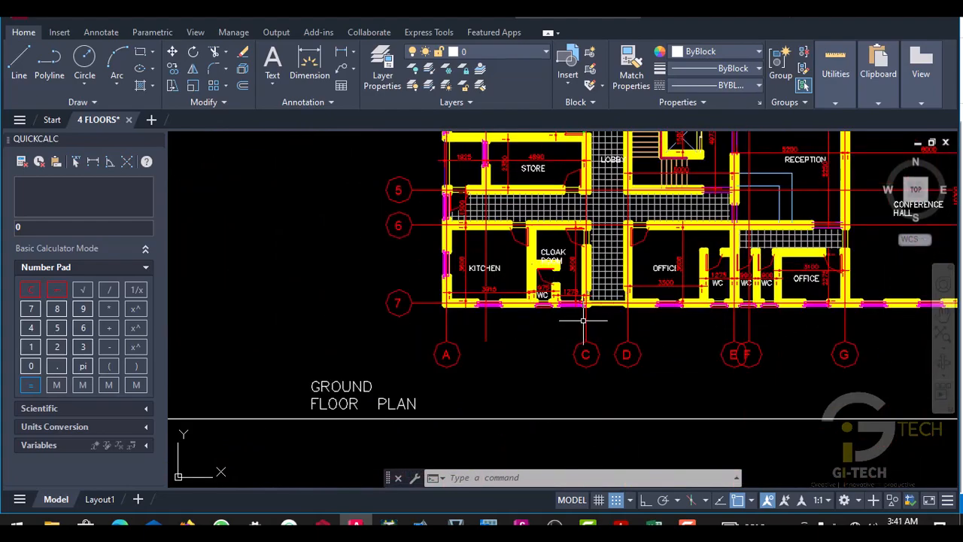
- Compare the ground floor's kitchen, cloak room, lobby and waiting area with the grid lines around them
scroll(583, 320, "down", 6)
scroll(617, 272, "up", 6)
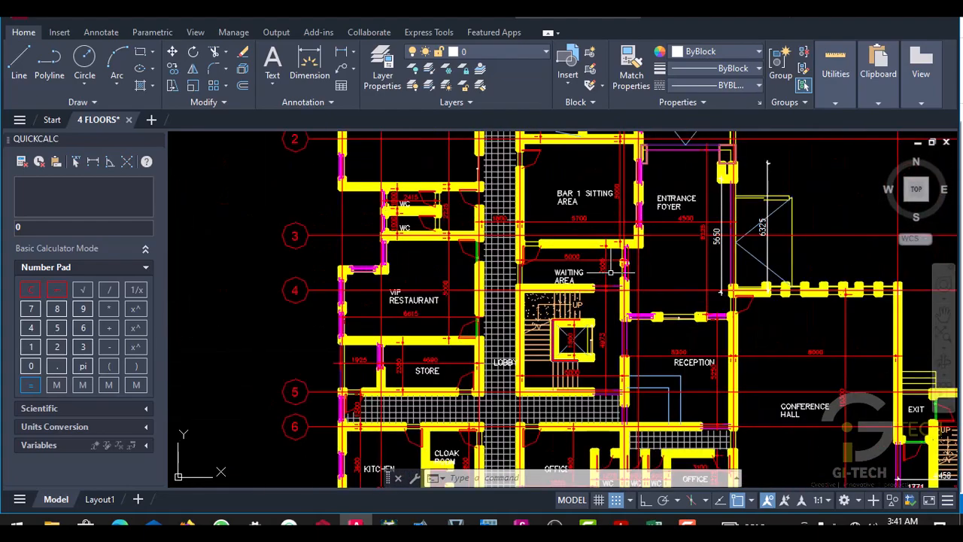
scroll(611, 273, "down", 8)
scroll(579, 320, "up", 8)
scroll(595, 294, "down", 4)
scroll(616, 265, "up", 4)
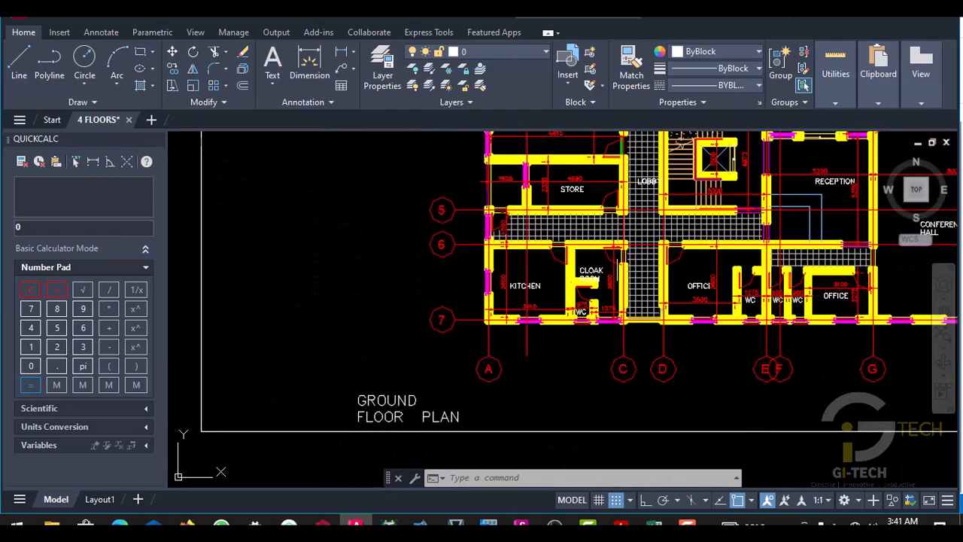
scroll(595, 294, "down", 5)
scroll(566, 316, "up", 6)
scroll(639, 313, "down", 5)
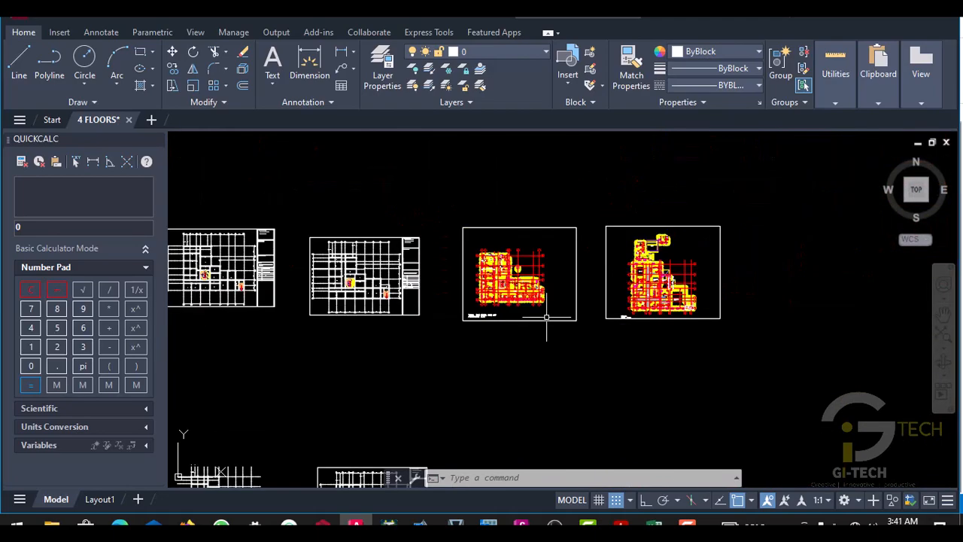
- Examine the typical first to fourth floor plan alongside the ground floor plan
scroll(548, 318, "up", 8)
scroll(572, 301, "down", 5)
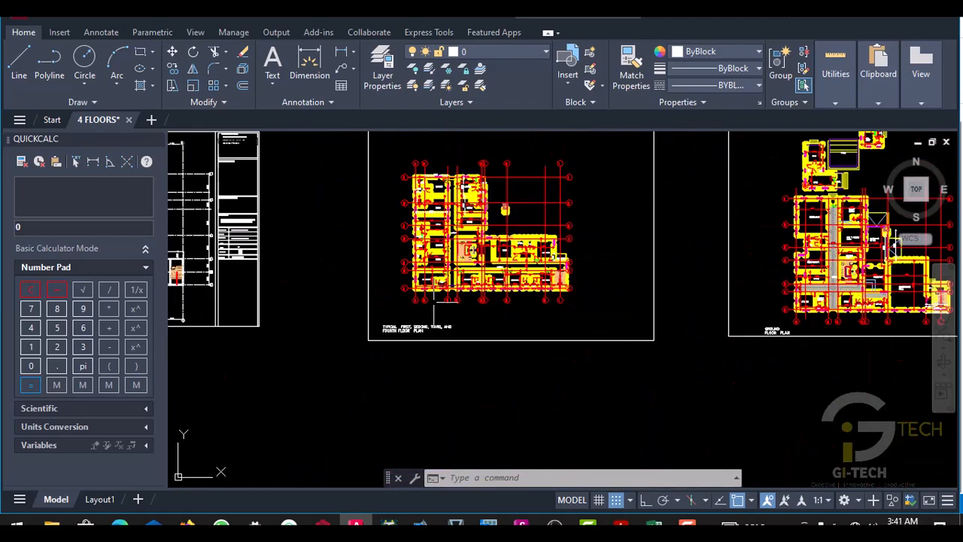
scroll(527, 316, "up", 6)
scroll(416, 300, "down", 5)
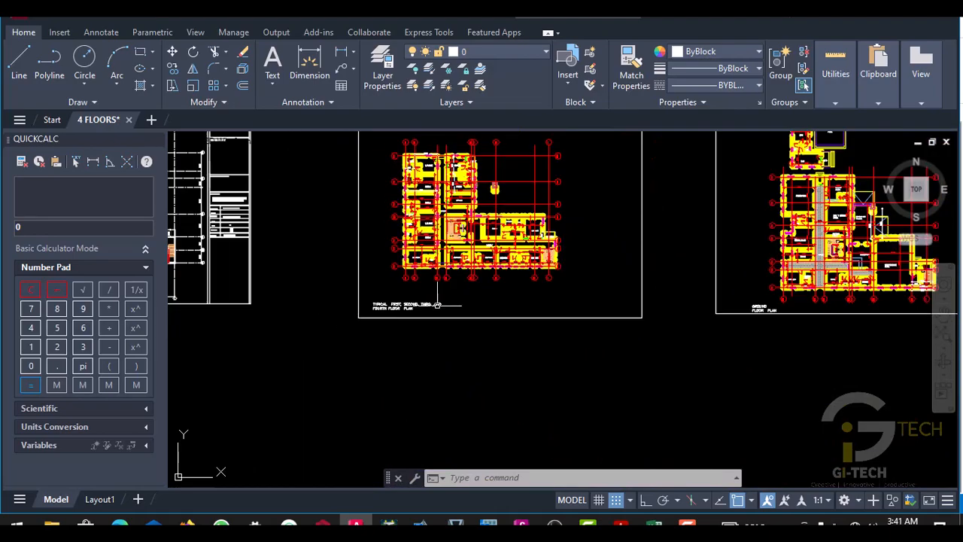
scroll(440, 303, "up", 5)
scroll(416, 313, "down", 5)
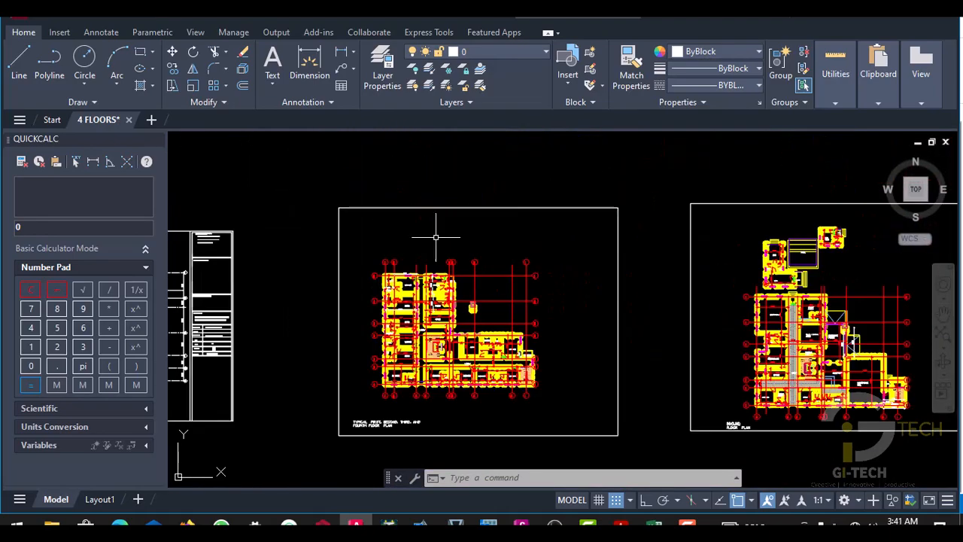
- Examine the general arrangement sheets for the typical floors, checking their beam layout, stairs and grid lines
scroll(437, 230, "up", 6)
scroll(486, 296, "down", 5)
scroll(328, 299, "up", 3)
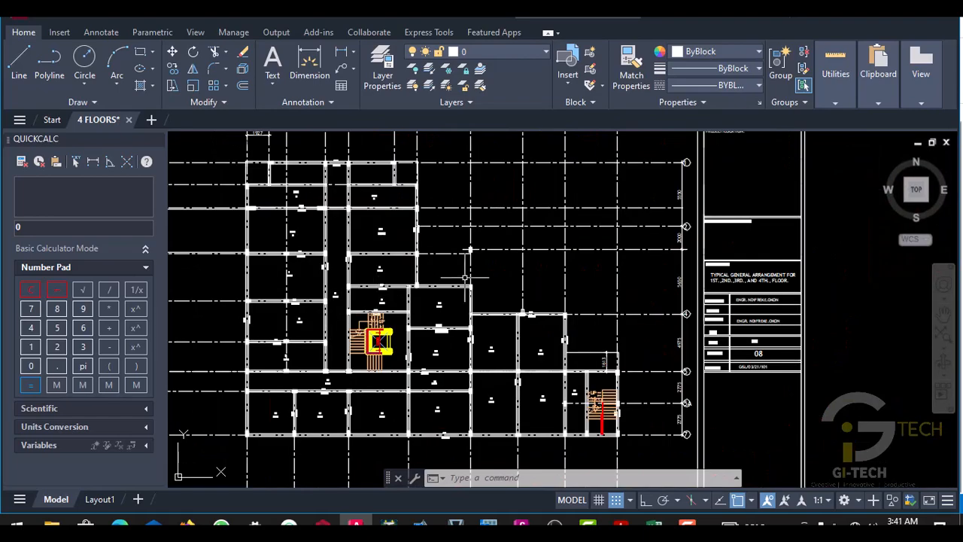
scroll(329, 299, "down", 6)
scroll(325, 253, "up", 7)
scroll(326, 254, "down", 5)
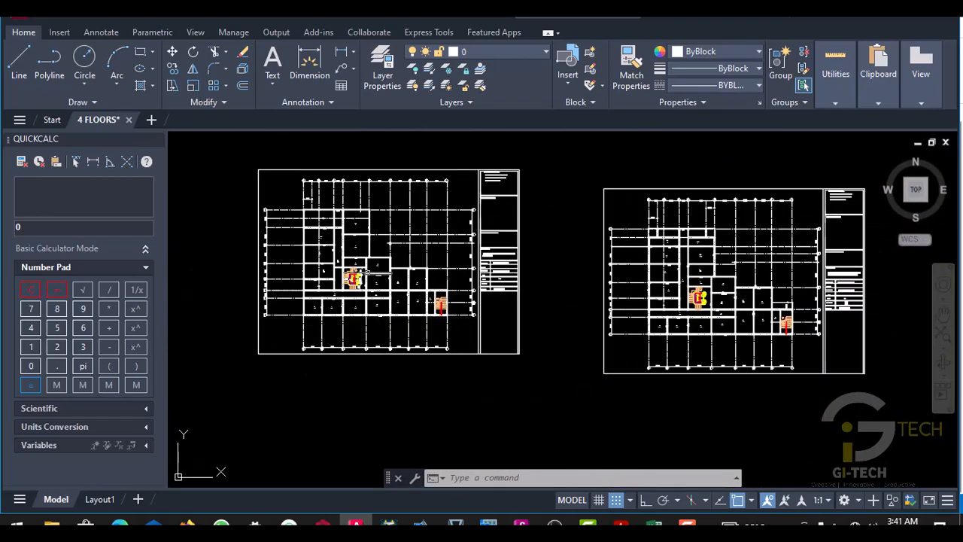
scroll(356, 256, "up", 8)
scroll(357, 256, "down", 5)
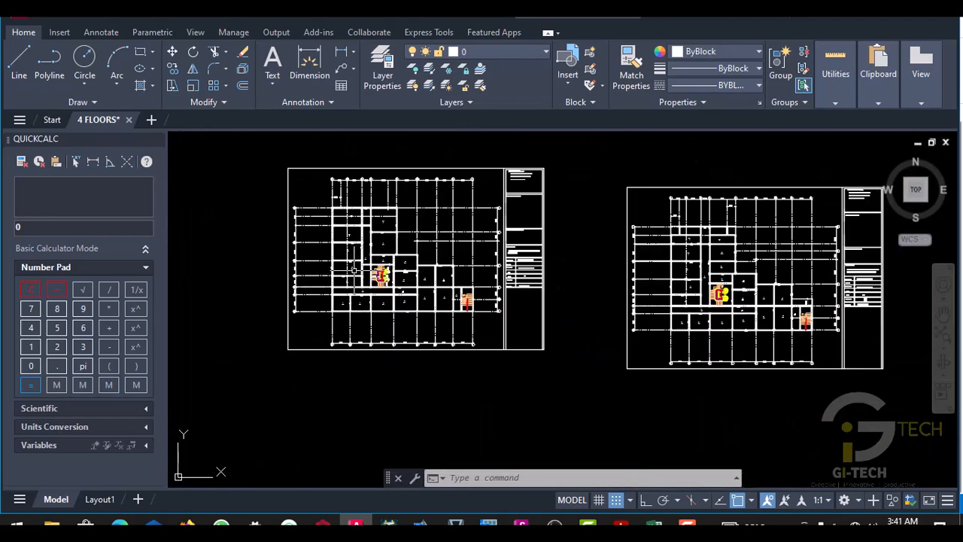
scroll(357, 256, "up", 4)
scroll(357, 256, "down", 6)
scroll(381, 289, "down", 2)
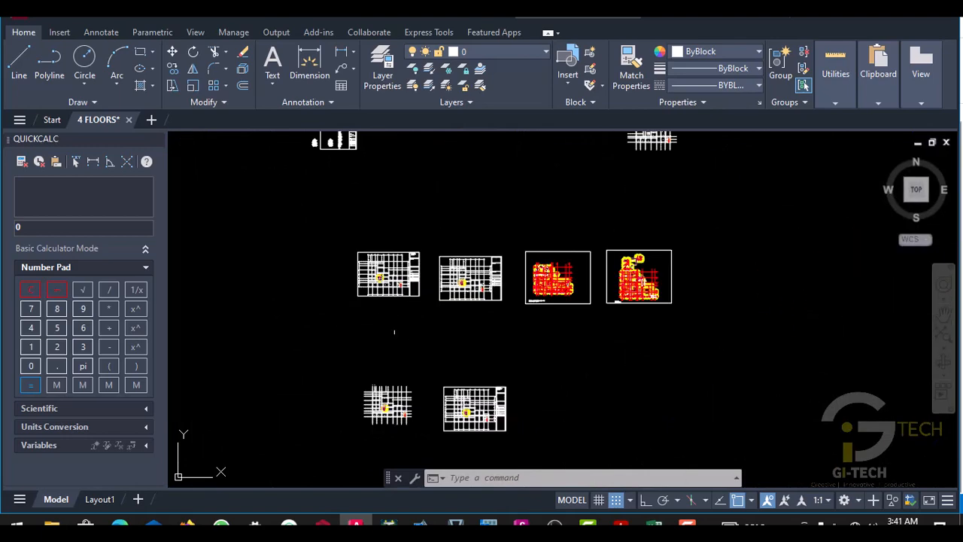
scroll(429, 456, "up", 8)
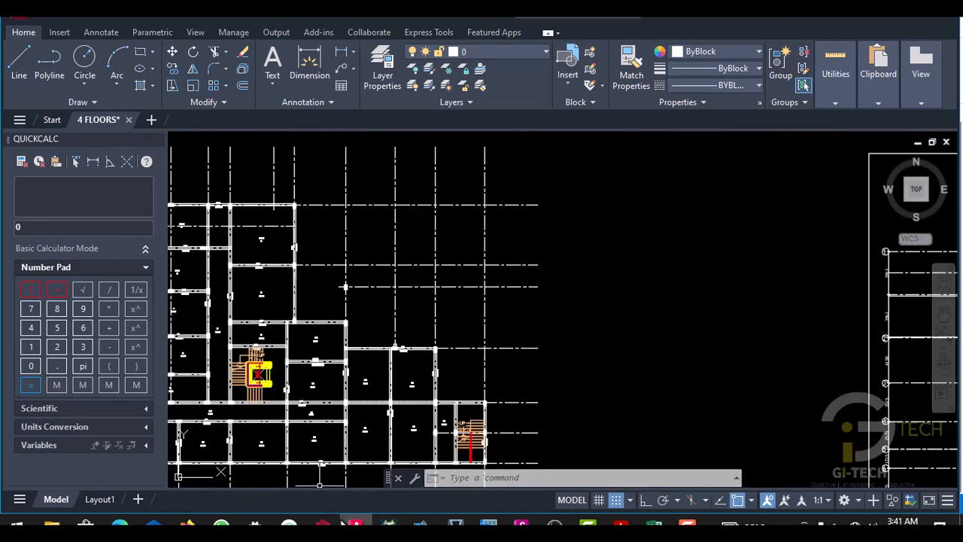
- Switch to ProtaStructure and check the columns on the storey 1 plan, from the main stairs up to the upper edge beam
left_click(324, 524)
scroll(426, 224, "up", 3)
middle_click_drag(429, 223, 391, 242)
scroll(455, 223, "down", 3)
scroll(451, 284, "up", 3)
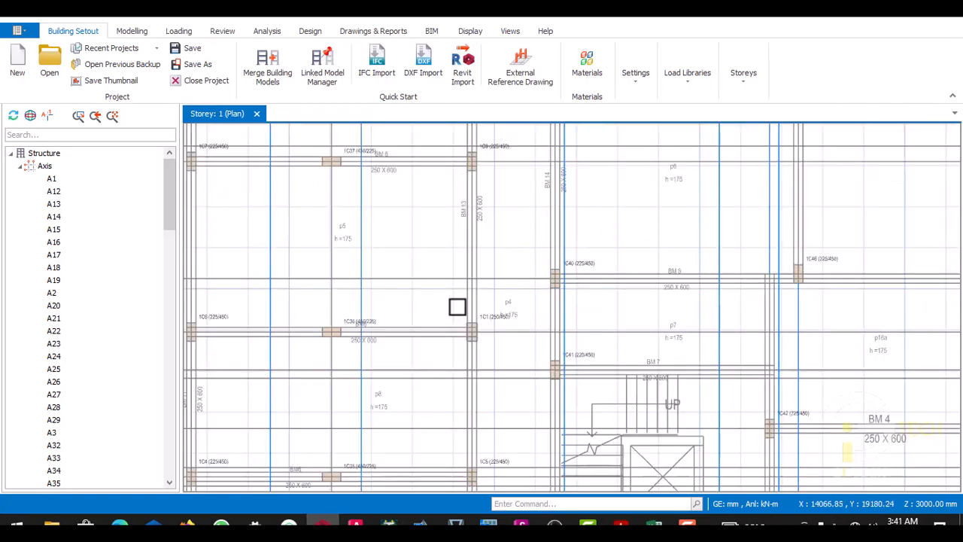
scroll(457, 308, "down", 2)
scroll(454, 323, "up", 4)
scroll(463, 335, "down", 4)
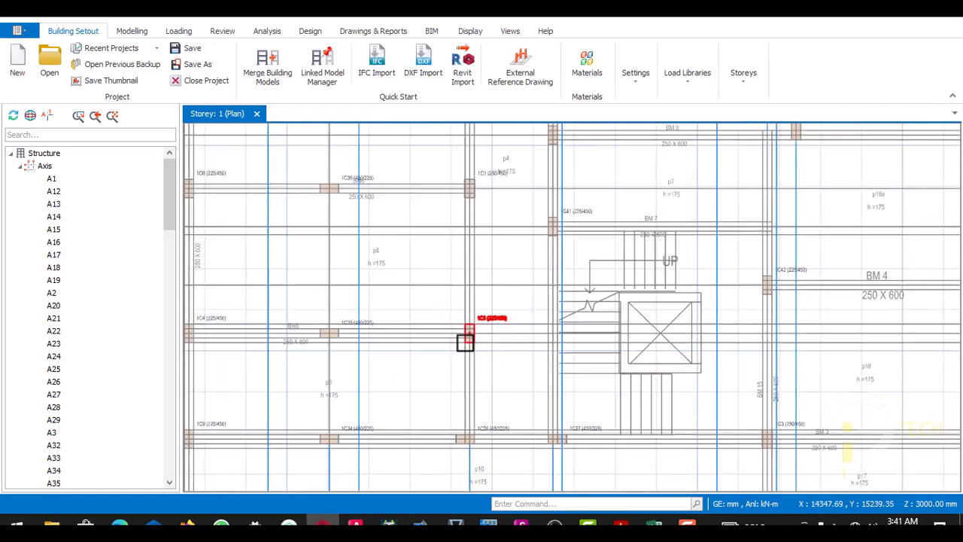
scroll(458, 331, "up", 4)
scroll(428, 241, "down", 2)
scroll(436, 172, "up", 2)
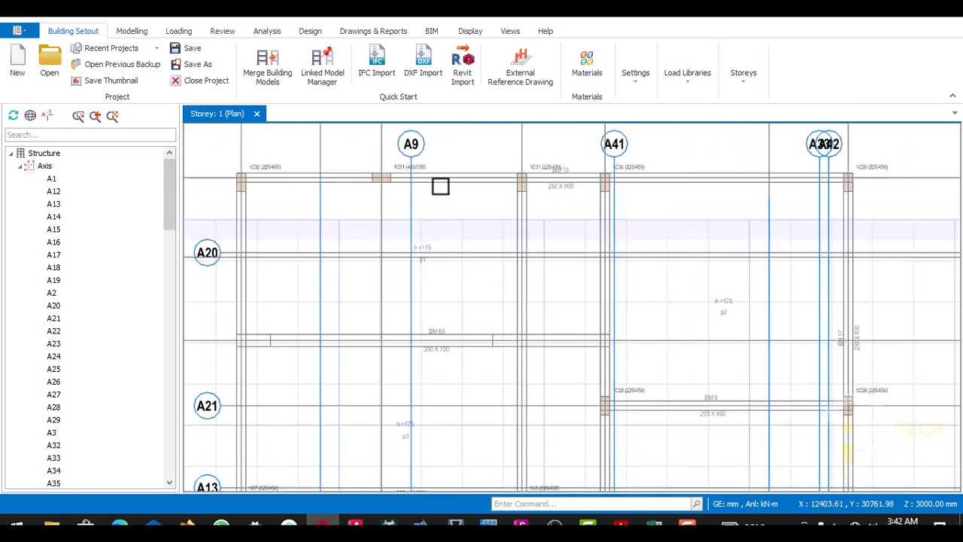
scroll(441, 187, "down", 2)
scroll(369, 200, "up", 3)
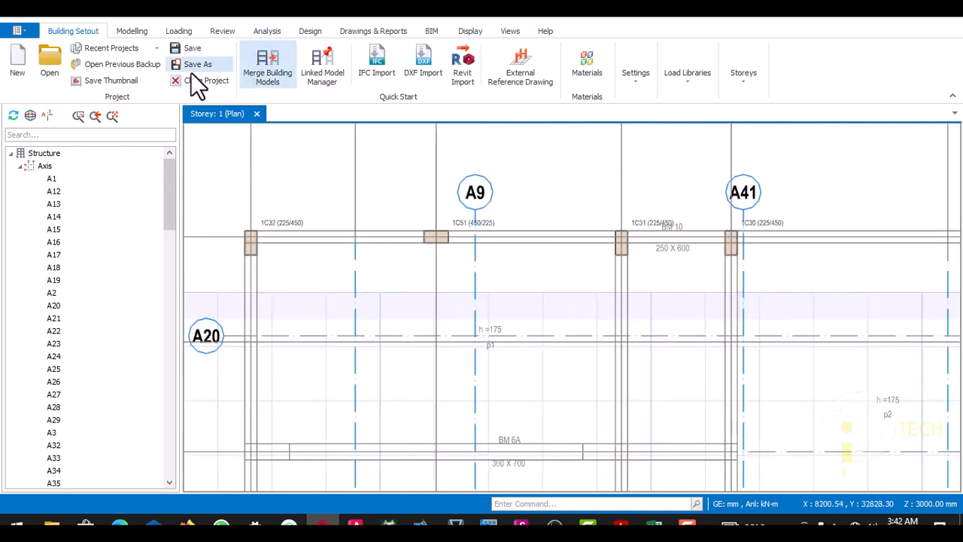
- Insert beams 225 mm wide and 600 mm deep along the plan's upper edge on axis A17, from column 1C32 to 1C29
left_click(133, 32)
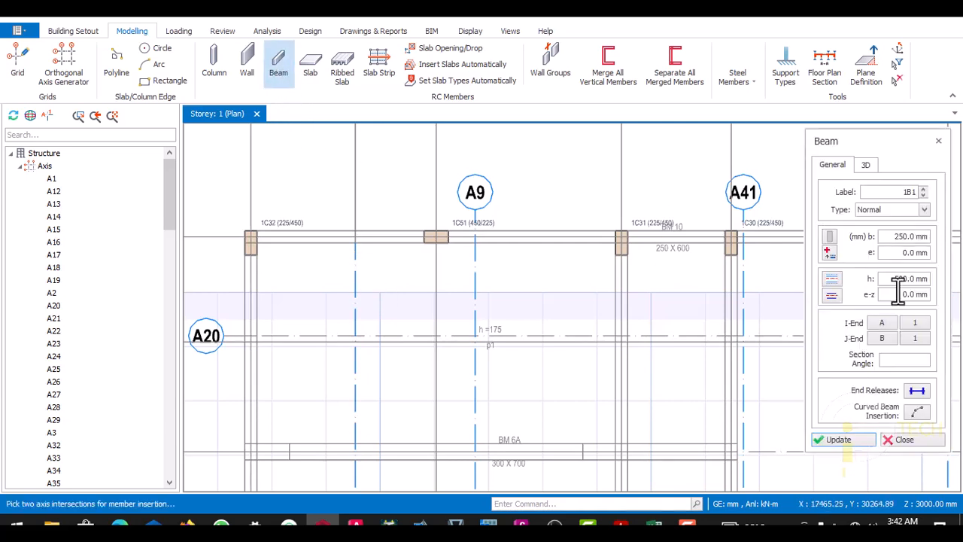
left_click(897, 240)
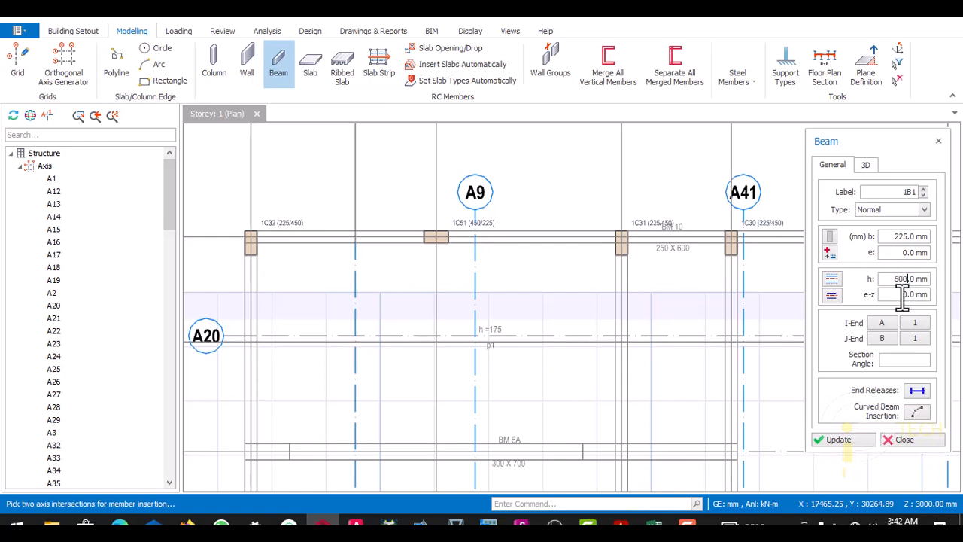
scroll(295, 249, "up", 2)
scroll(241, 234, "up", 2)
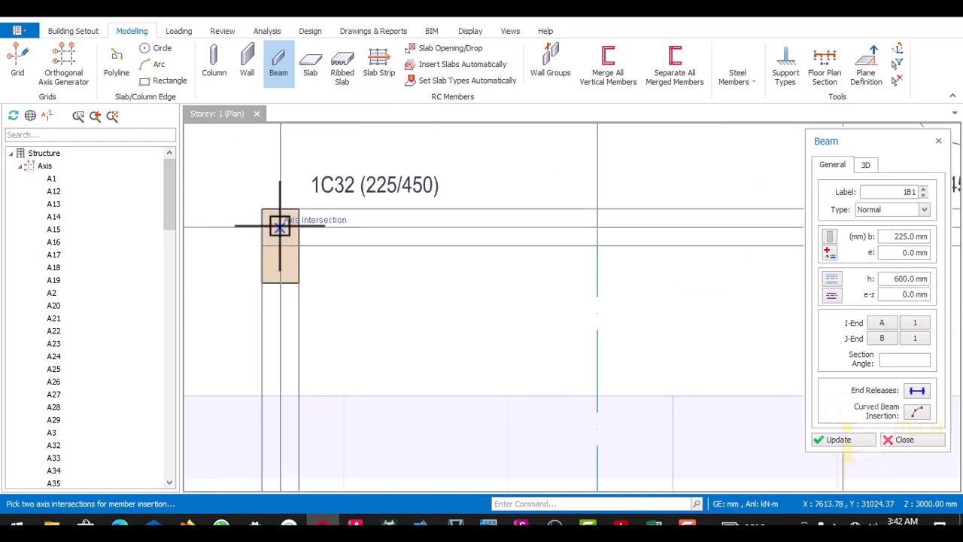
scroll(254, 243, "up", 2)
scroll(264, 244, "down", 4)
scroll(550, 245, "up", 2)
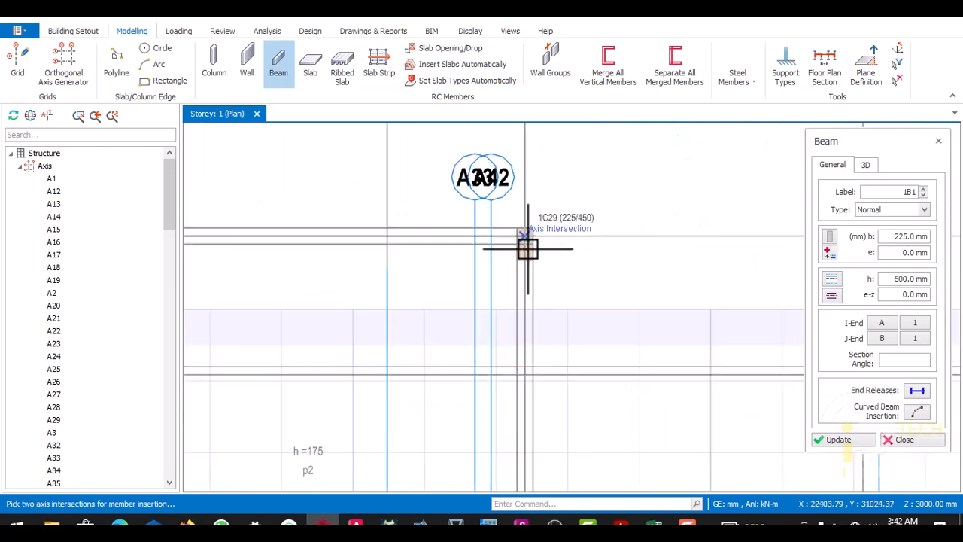
scroll(511, 229, "up", 2)
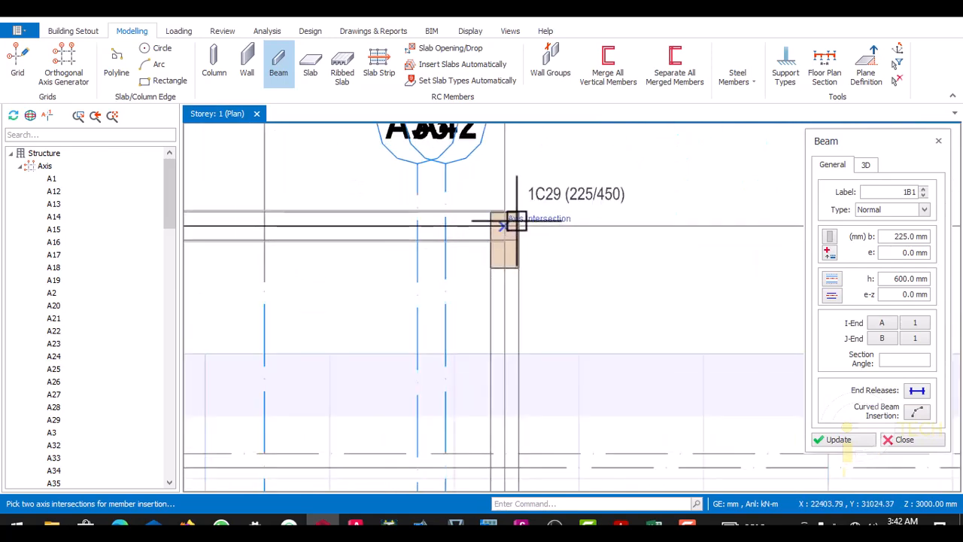
scroll(516, 182, "down", 5)
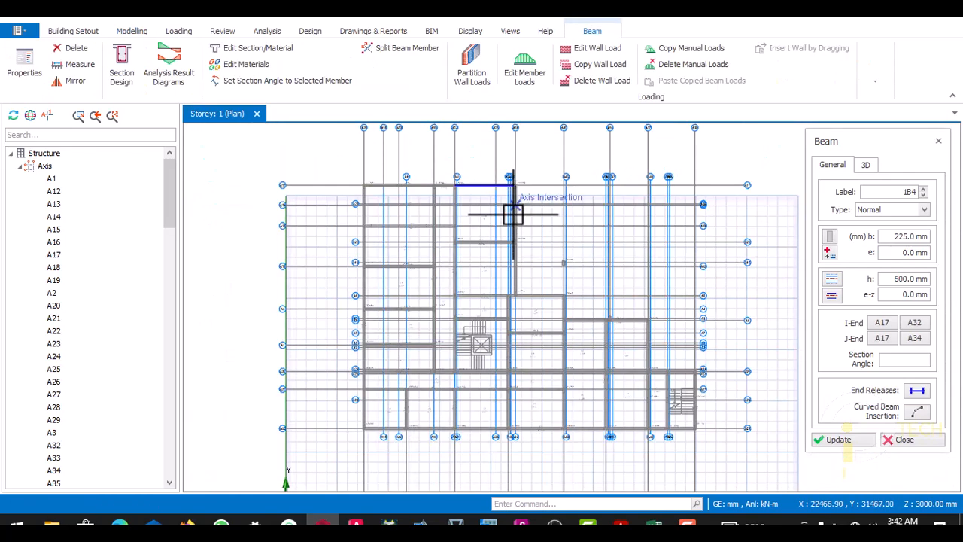
- Insert 225 × 600 mm beams down axis A34 from column 1C29 to 1C46, and along axis A6 to column 1C45
scroll(518, 277, "up", 2)
scroll(517, 278, "up", 3)
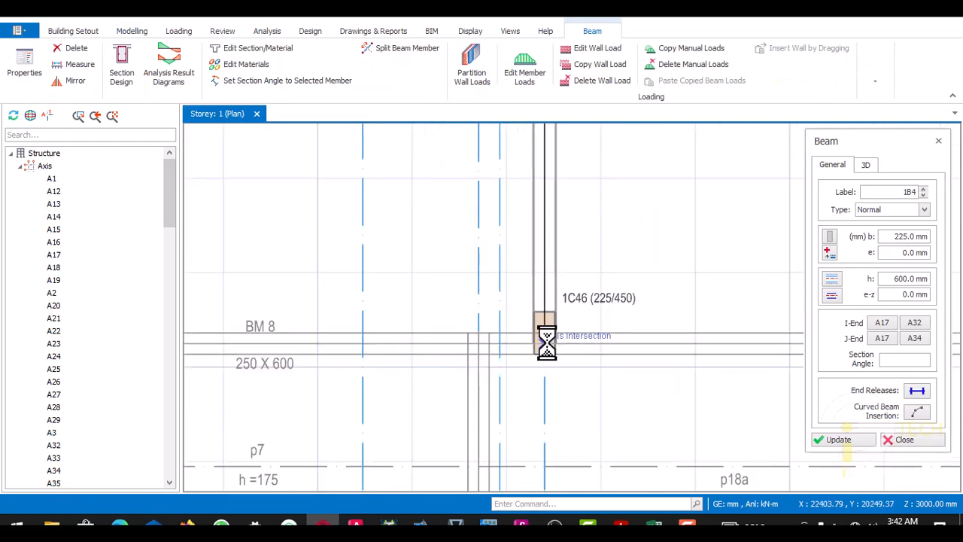
scroll(522, 286, "down", 5)
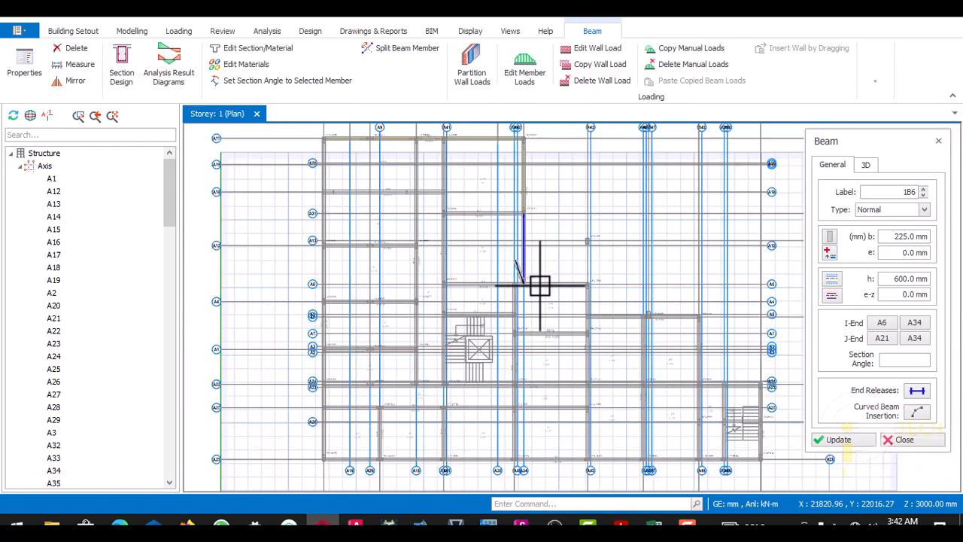
scroll(540, 285, "up", 5)
left_click(580, 282)
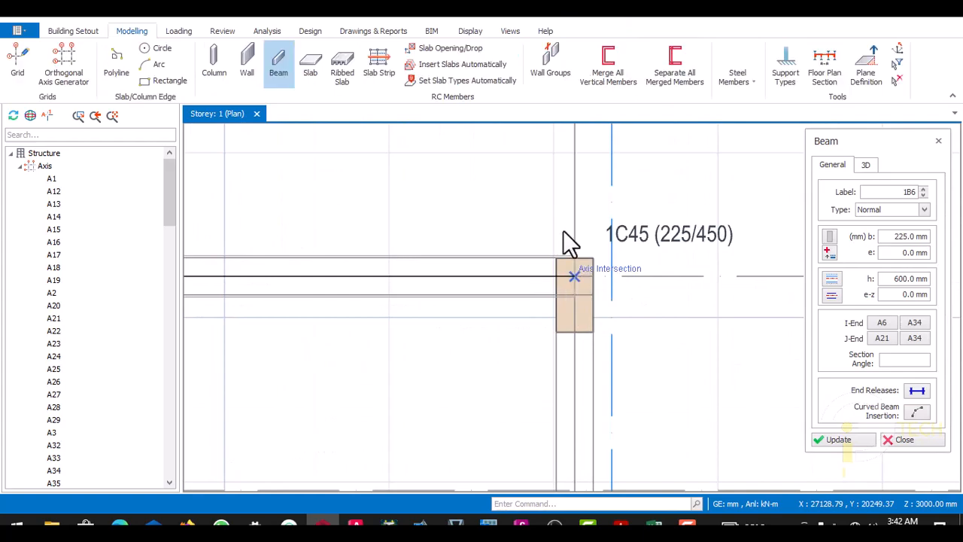
- Insert 225 × 600 mm beams down axis A36 from column 1C45 to column 1C14 on the plan's lower edge
scroll(566, 233, "down", 4)
scroll(564, 218, "up", 2)
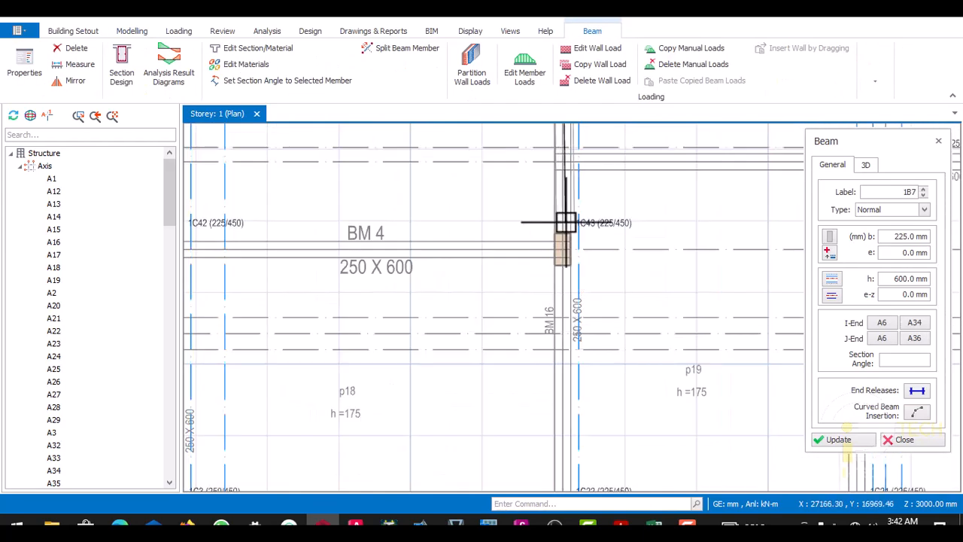
scroll(563, 260, "down", 4)
scroll(570, 226, "up", 4)
scroll(558, 279, "down", 1)
scroll(557, 279, "up", 2)
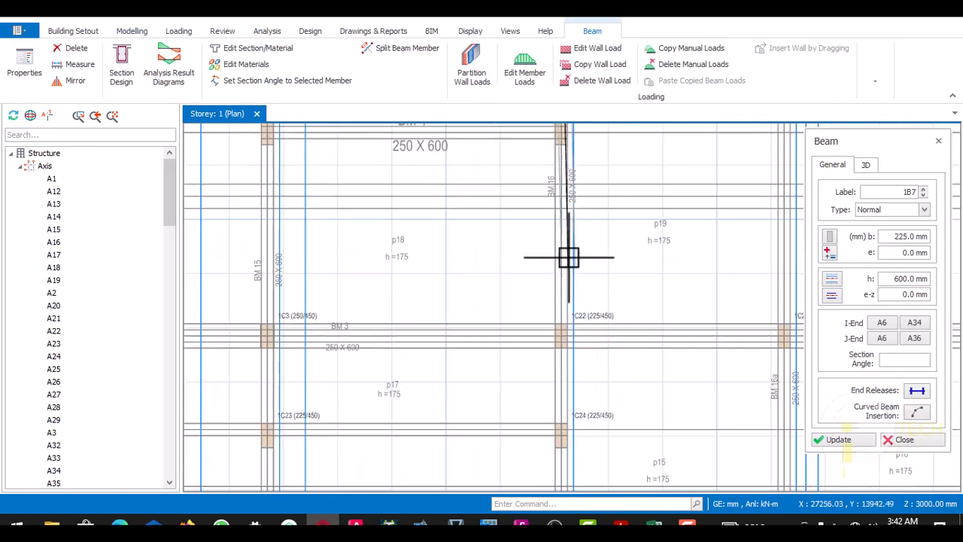
scroll(568, 258, "down", 3)
scroll(568, 308, "up", 4)
scroll(568, 378, "up", 2)
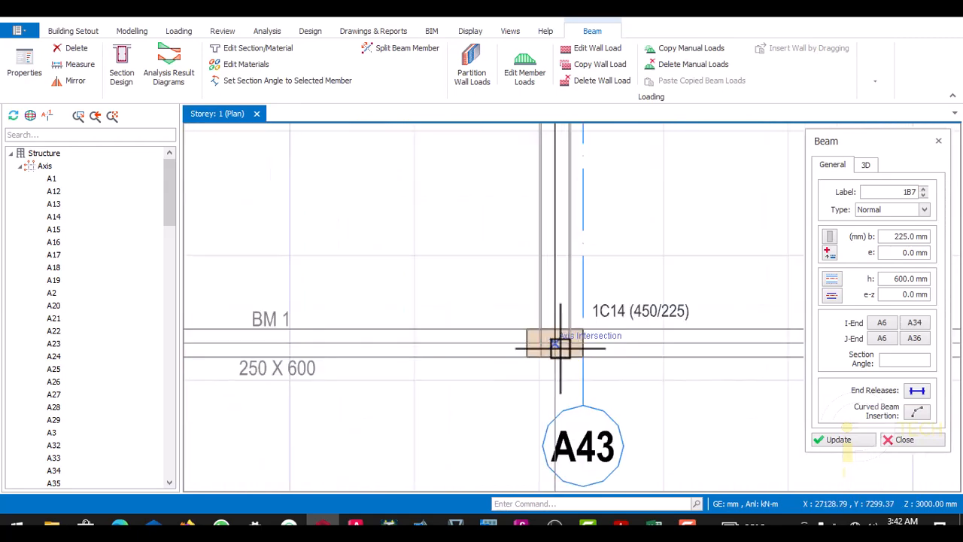
scroll(539, 347, "down", 3)
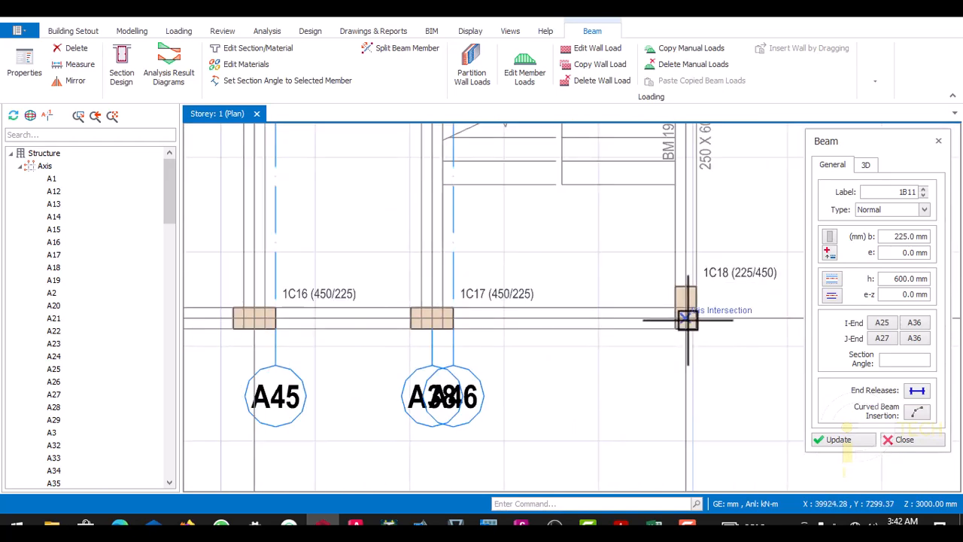
- Insert 225 × 600 mm beams along the plan's lower edge on axis A25, between corner columns 1C18 and 1C10
scroll(712, 317, "down", 5)
scroll(507, 306, "up", 8)
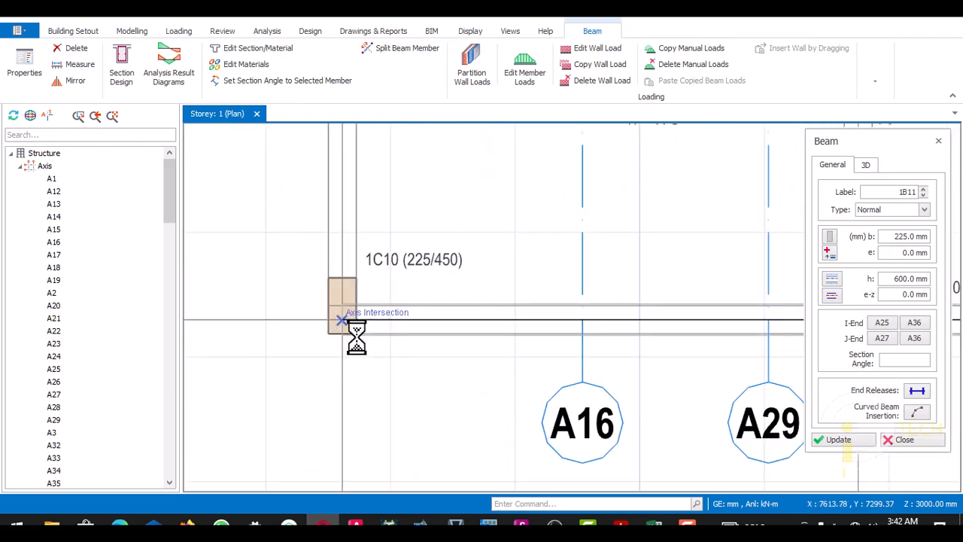
left_click(370, 354)
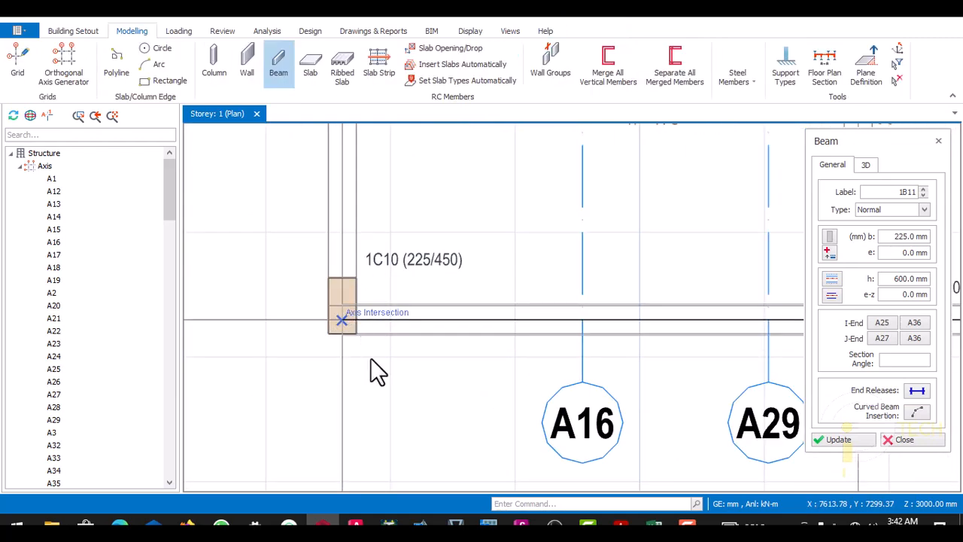
- Insert 225 × 600 mm beams along axis A28 from corner column 1C10 up to corner column 1C32
scroll(373, 370, "down", 8)
scroll(367, 316, "down", 2)
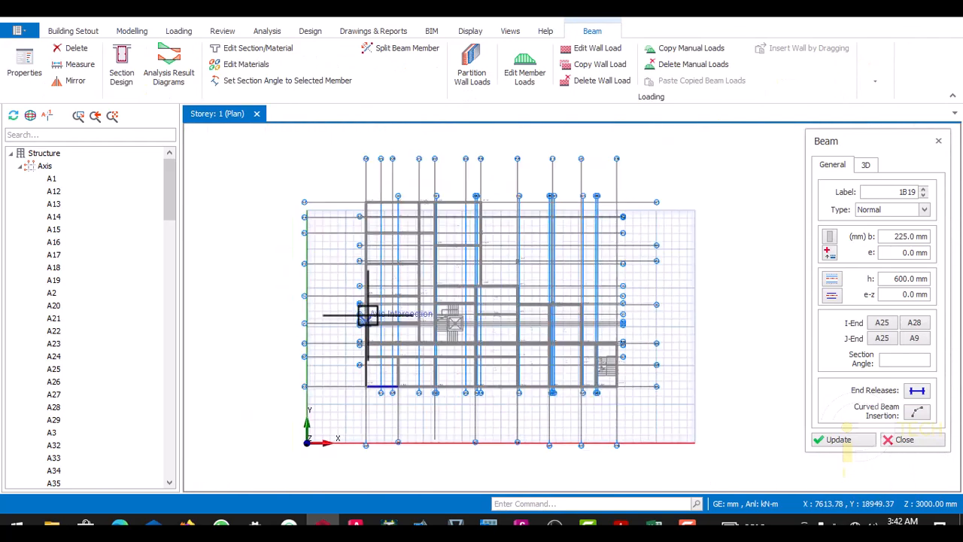
scroll(365, 235, "up", 10)
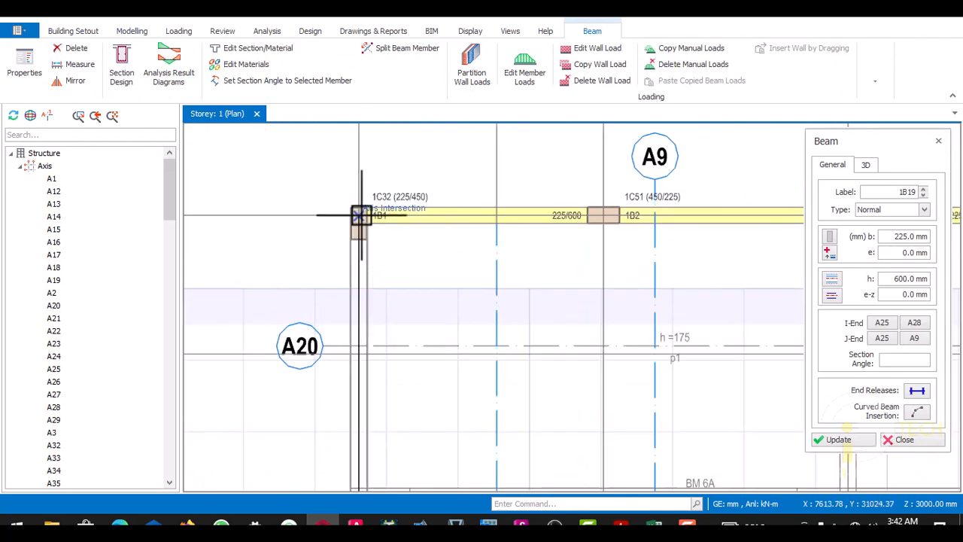
left_click(360, 219)
scroll(369, 194, "down", 5)
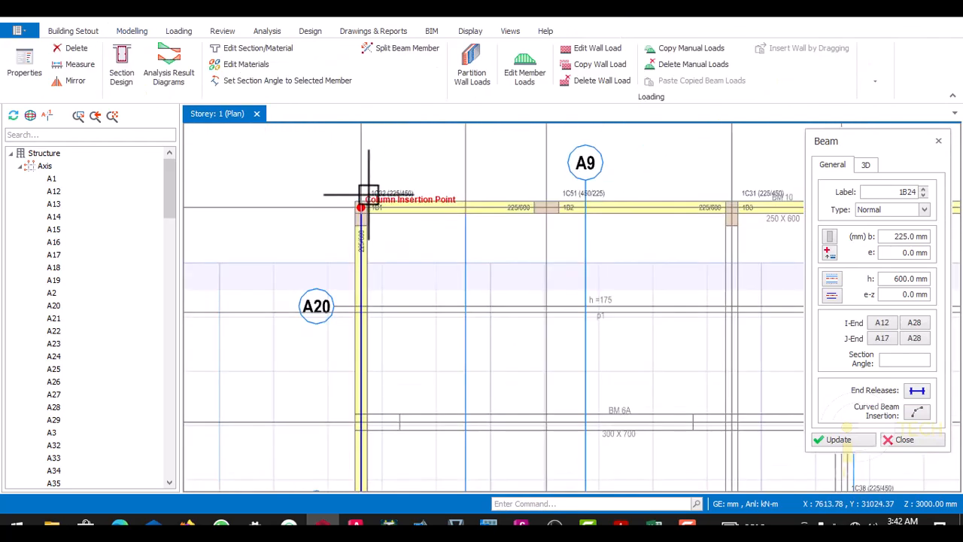
- Insert 225 × 600 mm beams along the BM 14 line from column 1C30 on the upper edge down to column 1C27
scroll(493, 238, "up", 2)
scroll(511, 218, "up", 6)
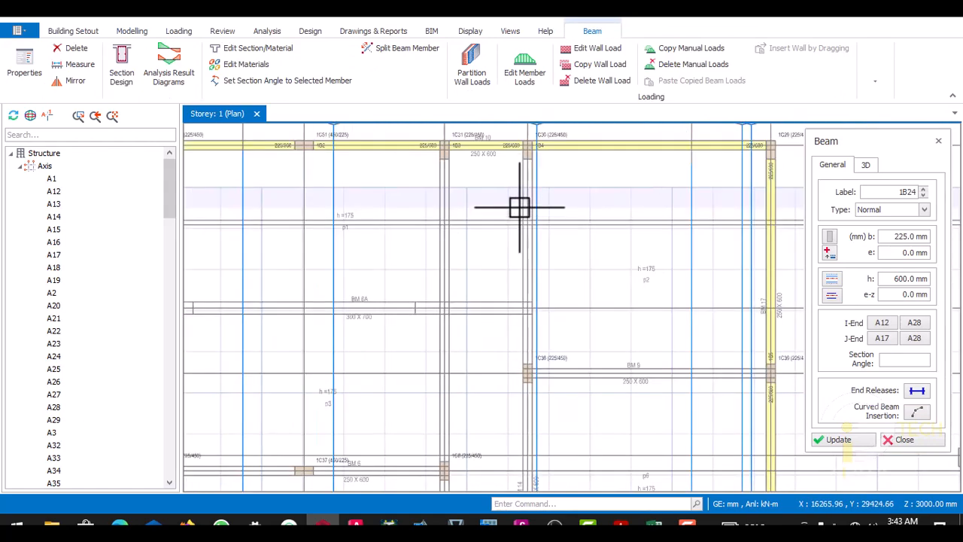
scroll(530, 162, "down", 5)
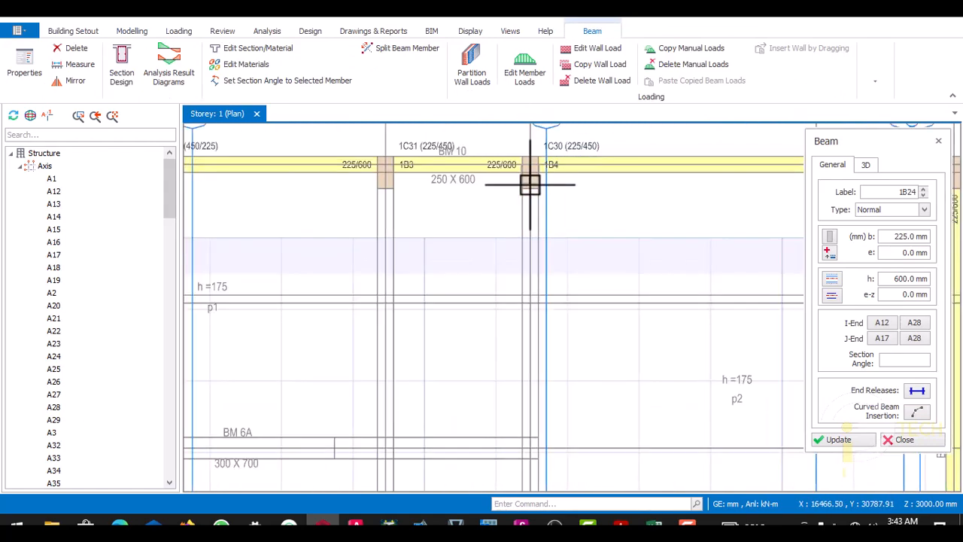
scroll(529, 215, "up", 4)
scroll(524, 204, "up", 5)
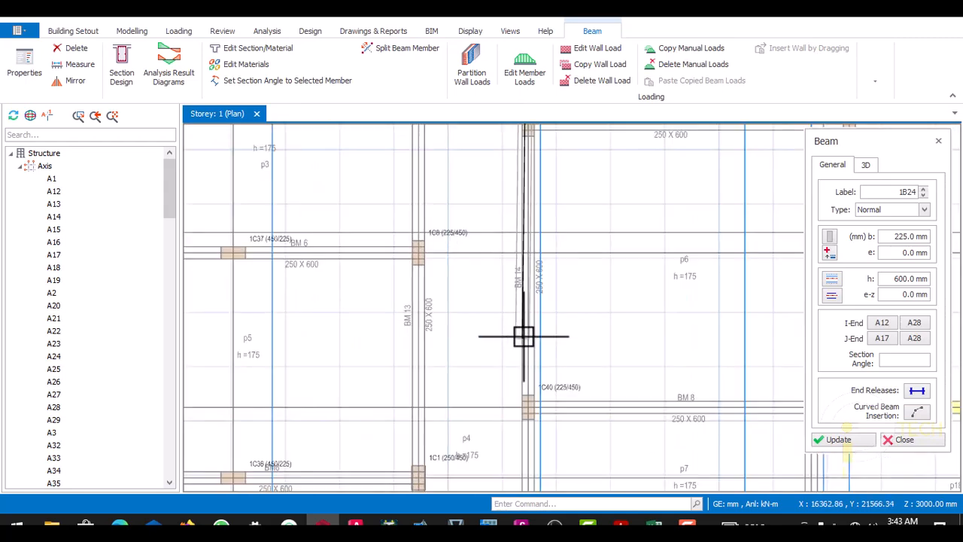
scroll(530, 213, "down", 5)
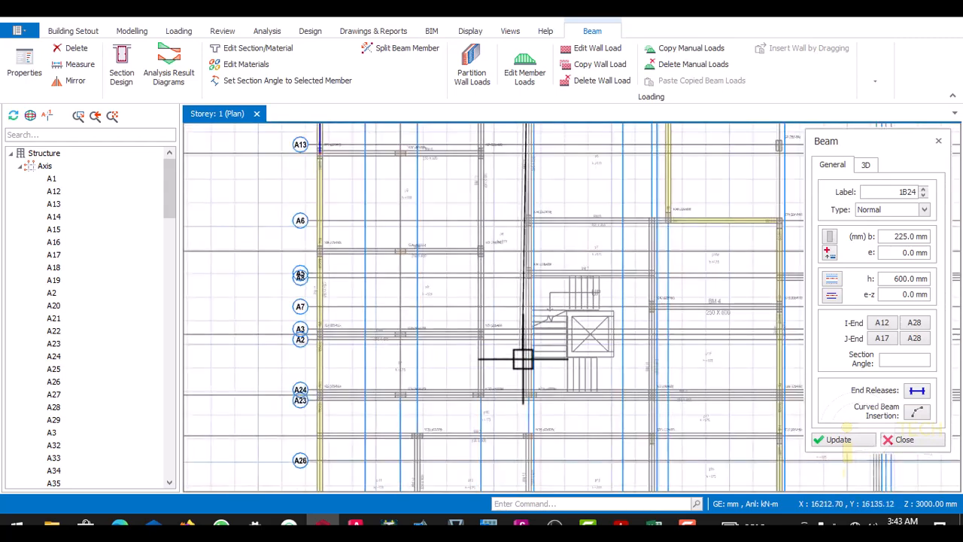
scroll(542, 230, "up", 6)
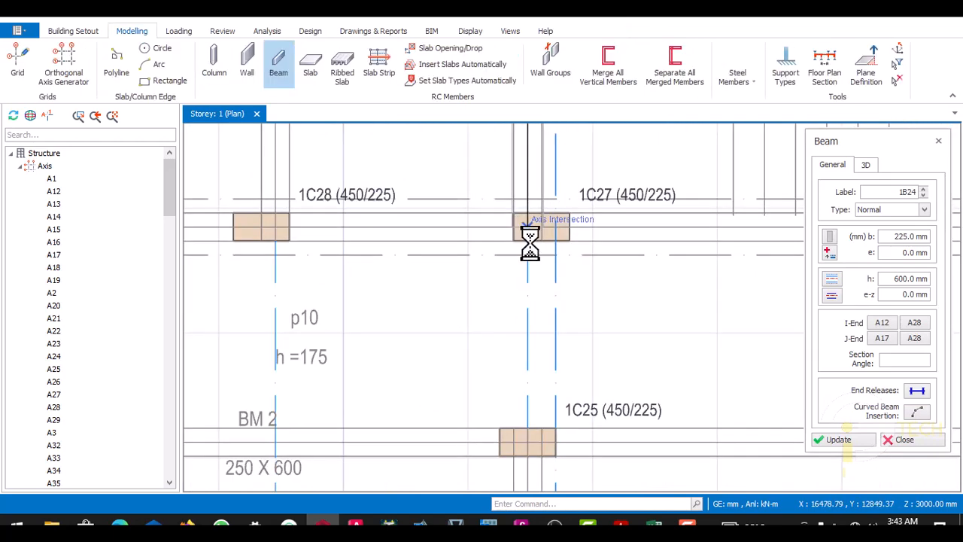
- Insert 225 × 600 mm beams along axis A22 from column 1C9 on the left edge to column 1C19 on the right edge
scroll(519, 253, "down", 8)
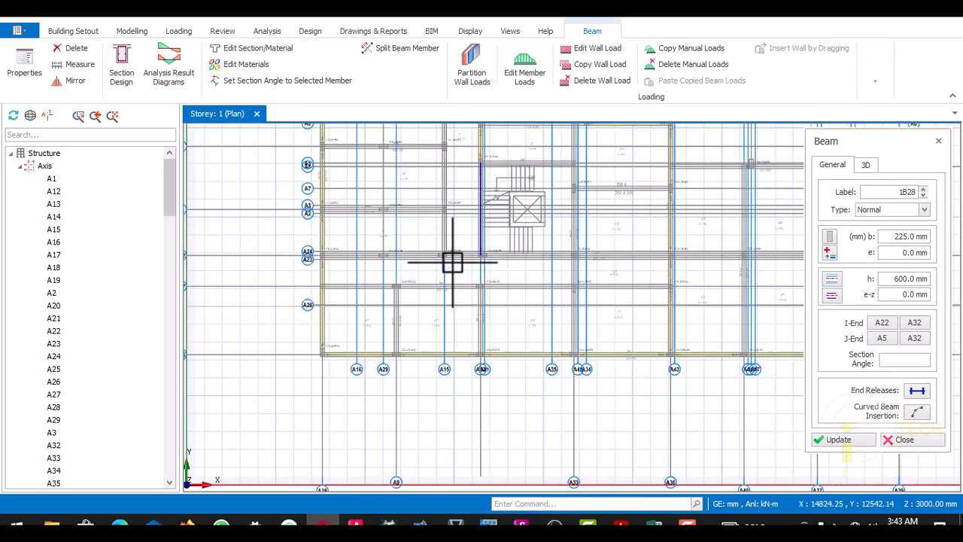
scroll(353, 262, "up", 6)
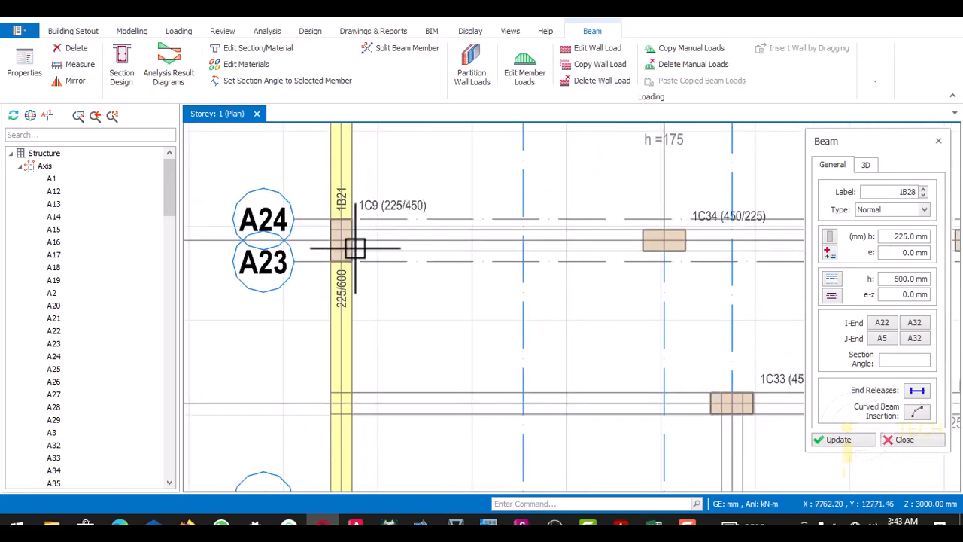
scroll(343, 240, "down", 6)
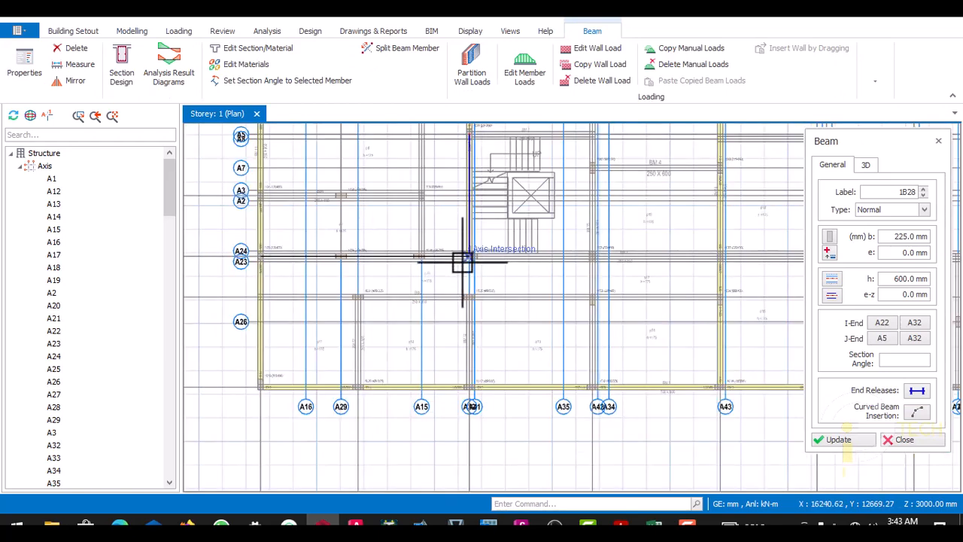
scroll(564, 257, "up", 4)
scroll(564, 257, "down", 3)
scroll(677, 267, "up", 1)
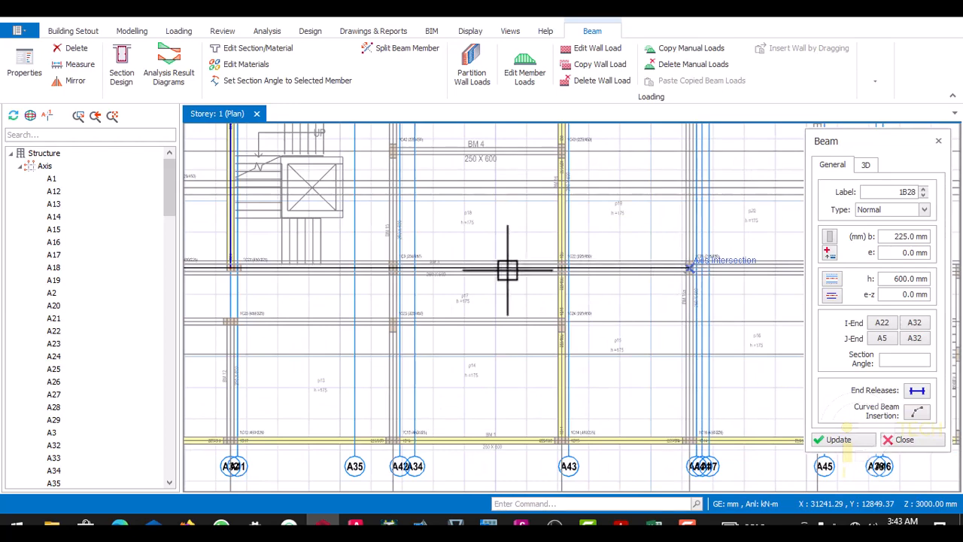
scroll(611, 267, "up", 4)
scroll(615, 266, "down", 2)
scroll(667, 281, "up", 2)
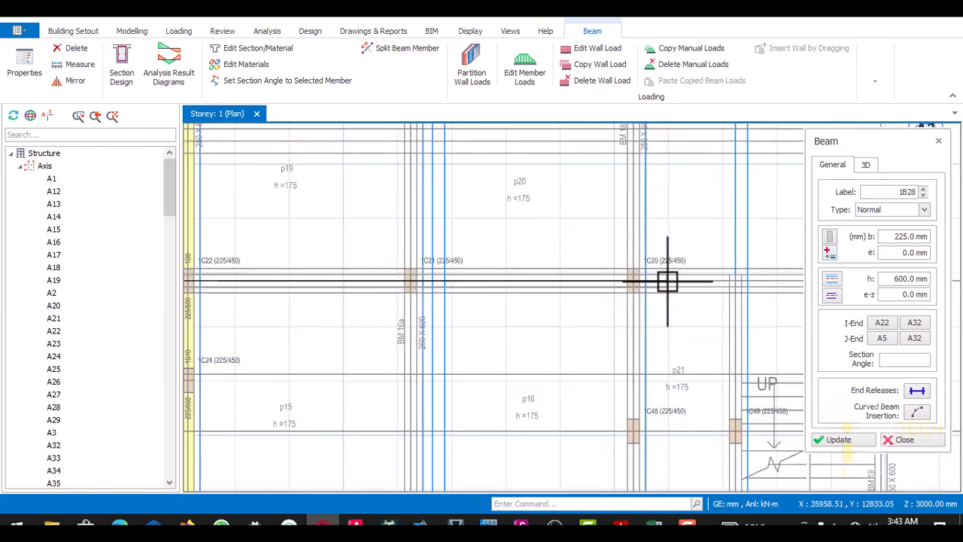
scroll(695, 286, "down", 2)
scroll(628, 286, "up", 1)
scroll(544, 282, "up", 3)
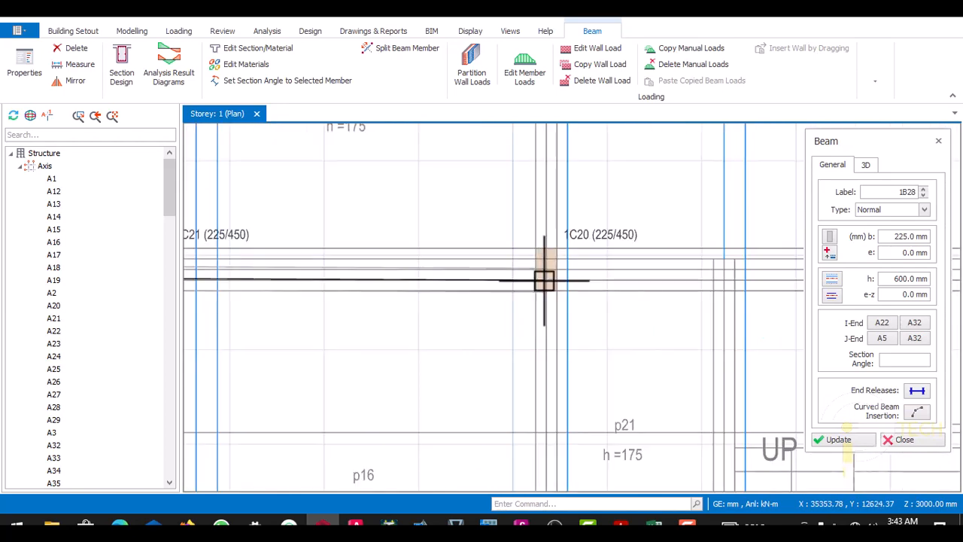
scroll(527, 275, "down", 3)
scroll(731, 266, "up", 1)
scroll(729, 288, "up", 3)
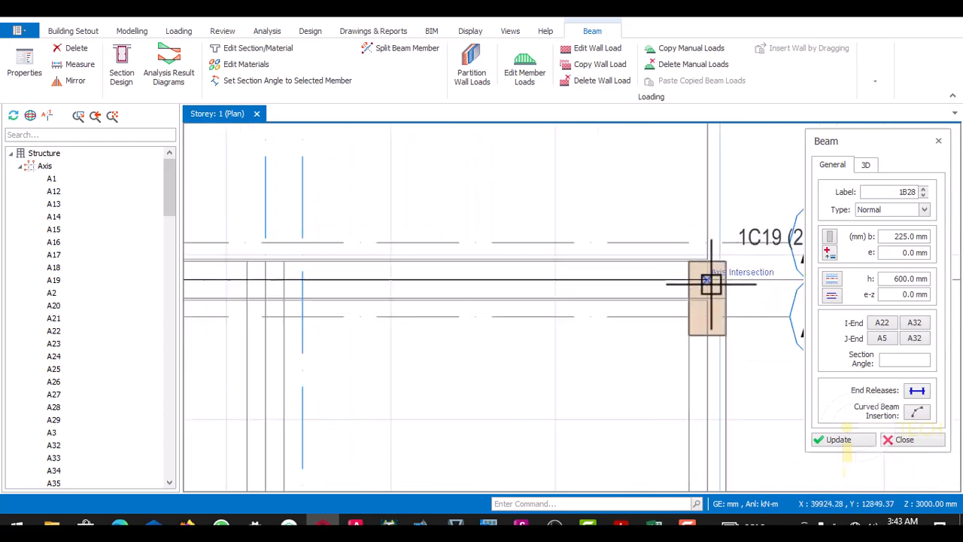
left_click(700, 291)
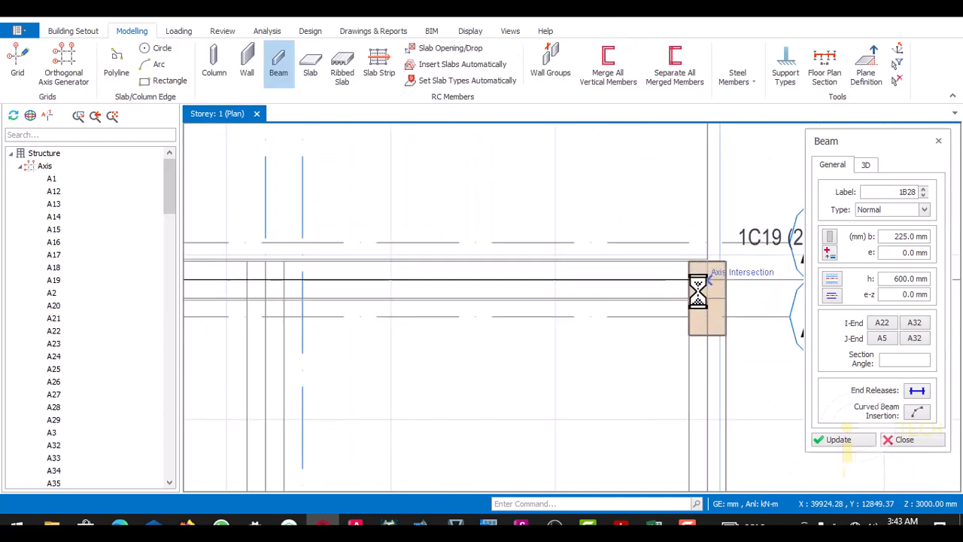
scroll(679, 304, "down", 5)
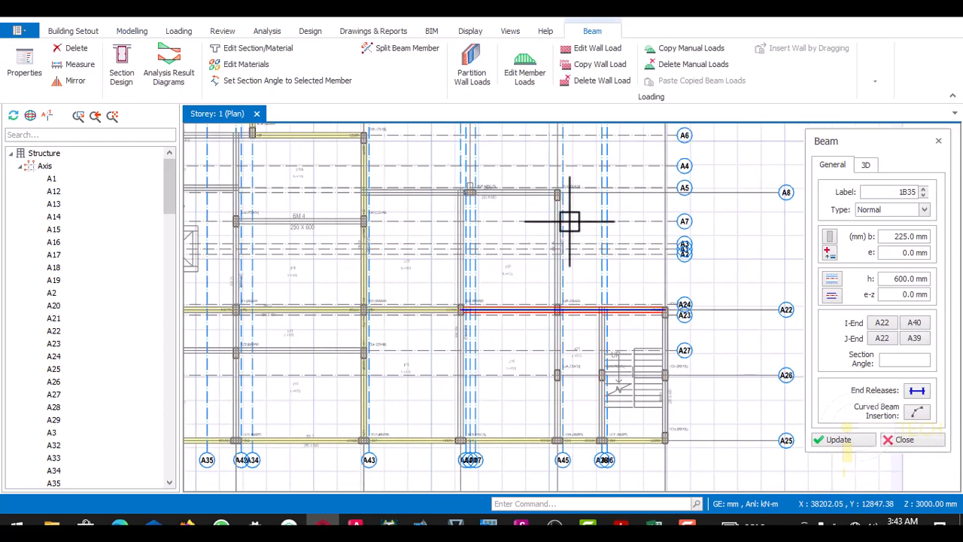
- Insert 225 × 600 mm beams along axis A8 from the BM 16 line above column 1C43, through 1C47, to column 1C44
scroll(570, 196, "up", 3)
scroll(559, 157, "up", 2)
scroll(626, 258, "down", 1)
scroll(527, 248, "down", 1)
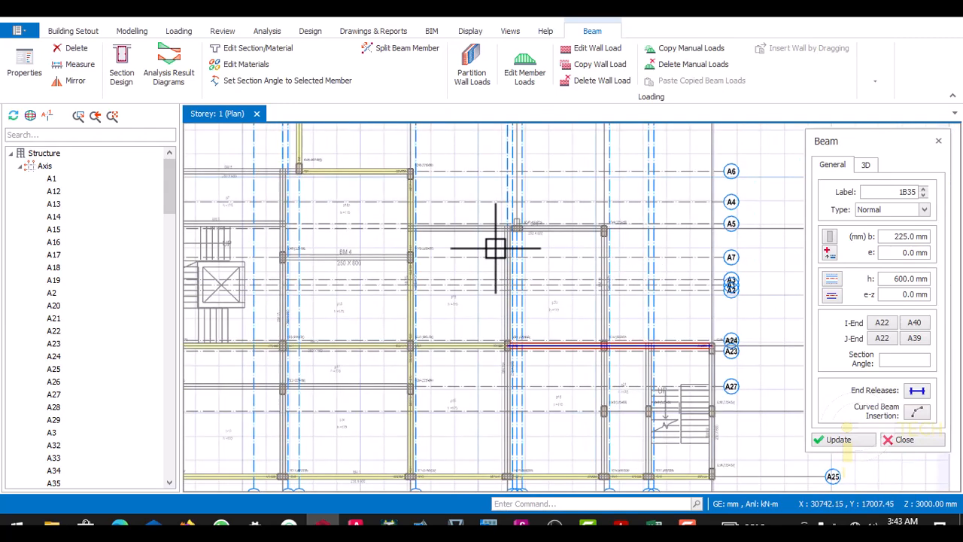
scroll(399, 226, "up", 4)
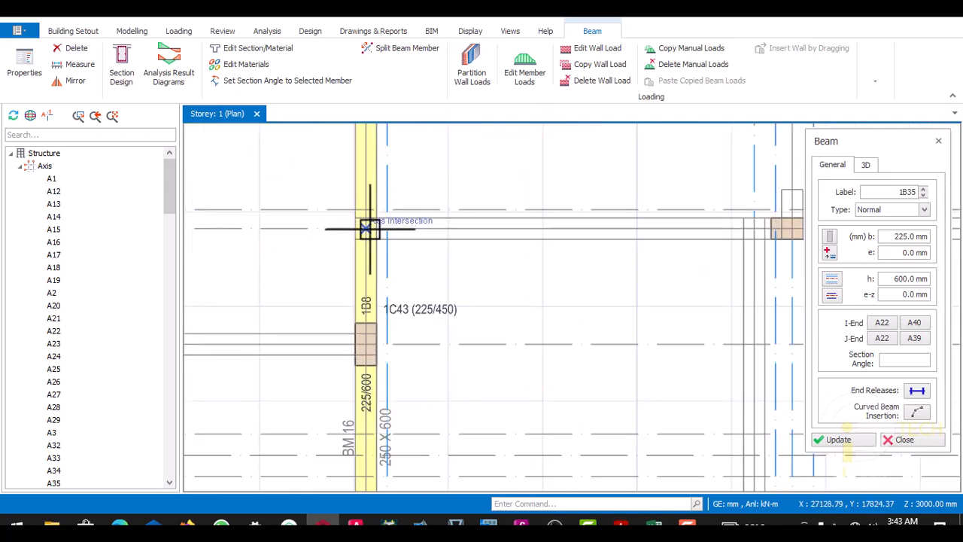
scroll(368, 229, "down", 3)
scroll(372, 252, "up", 4)
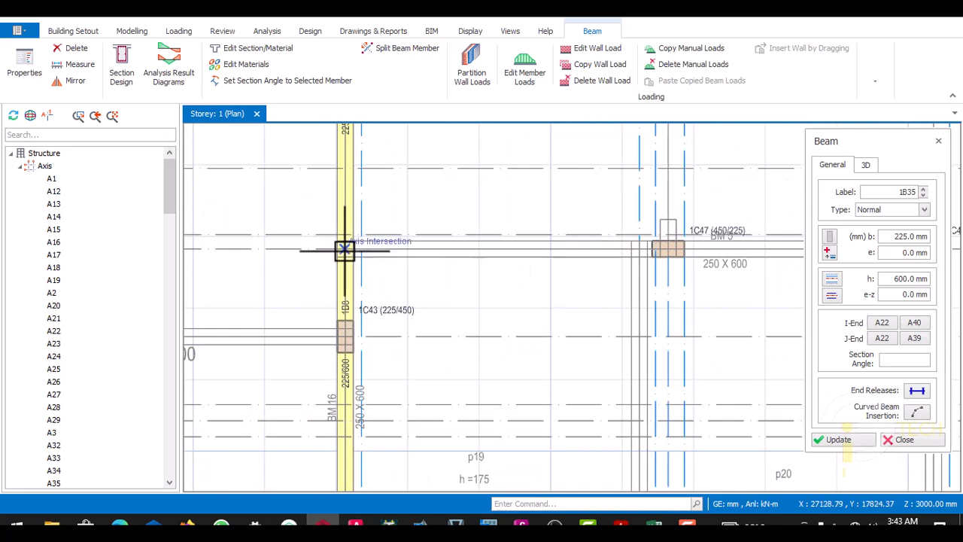
left_click(344, 250)
scroll(667, 263, "down", 3)
scroll(577, 253, "up", 4)
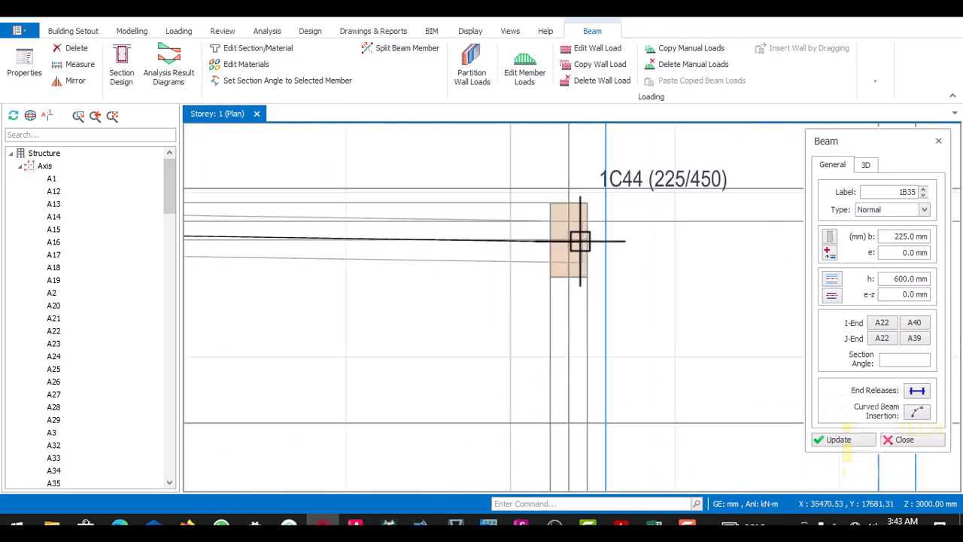
scroll(574, 244, "down", 4)
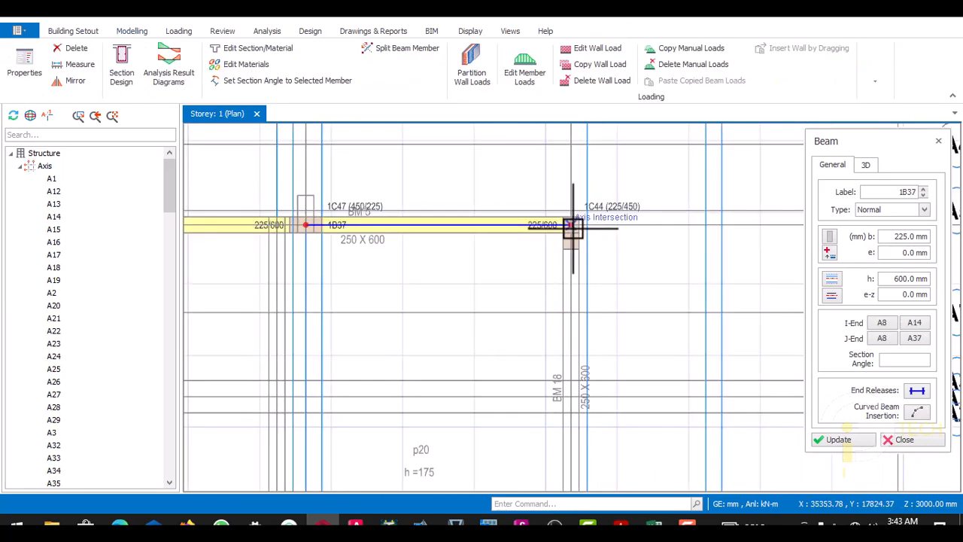
- Insert 225 × 600 mm beams along axis A37 from column 1C44 through 1C20 down to column 1C16 on the lower edge
scroll(576, 285, "up", 5)
scroll(577, 284, "down", 3)
scroll(561, 285, "up", 5)
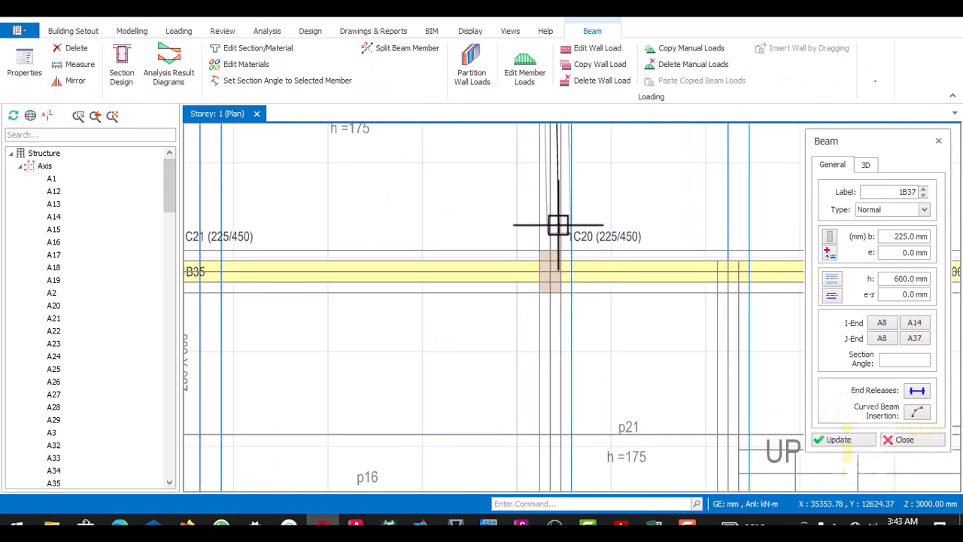
left_click(550, 270)
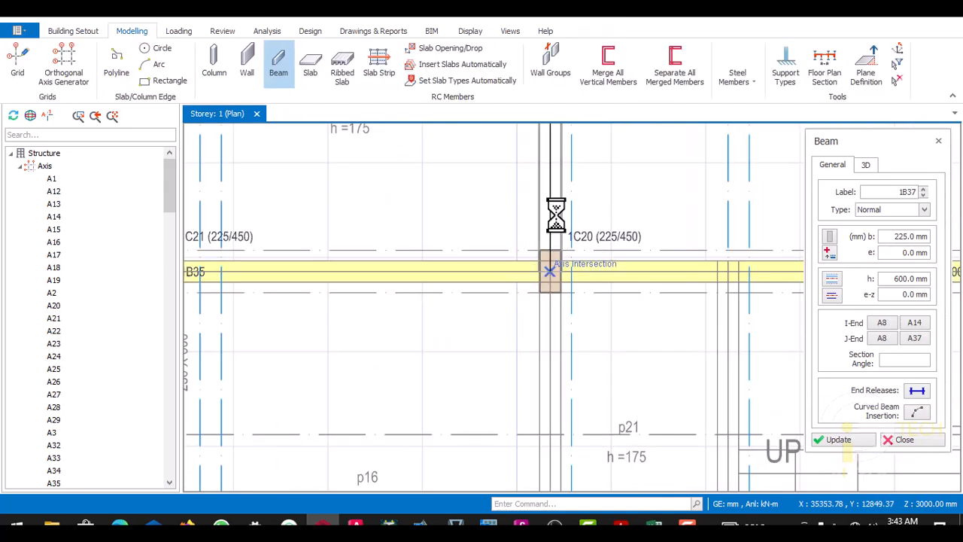
scroll(559, 219, "down", 4)
scroll(557, 324, "up", 5)
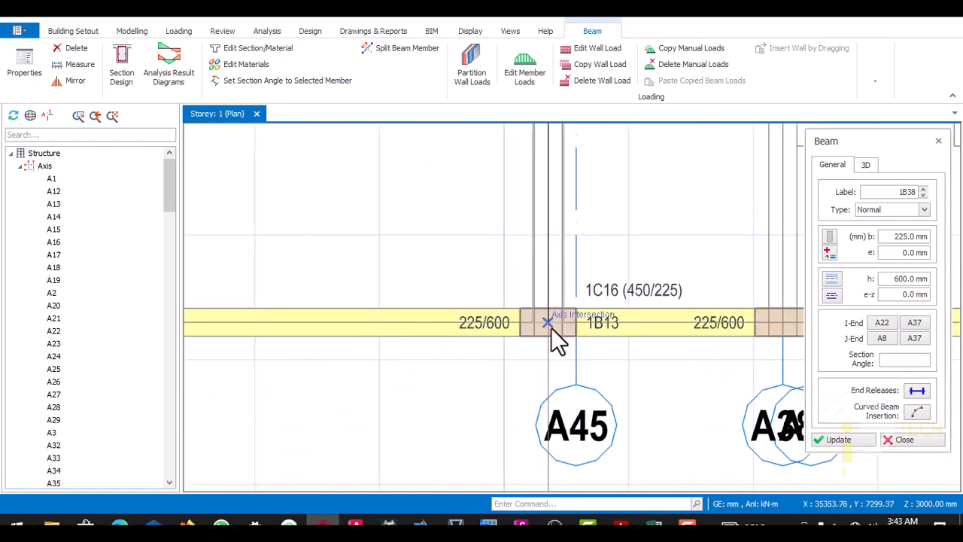
left_click(550, 330)
scroll(549, 335, "down", 5)
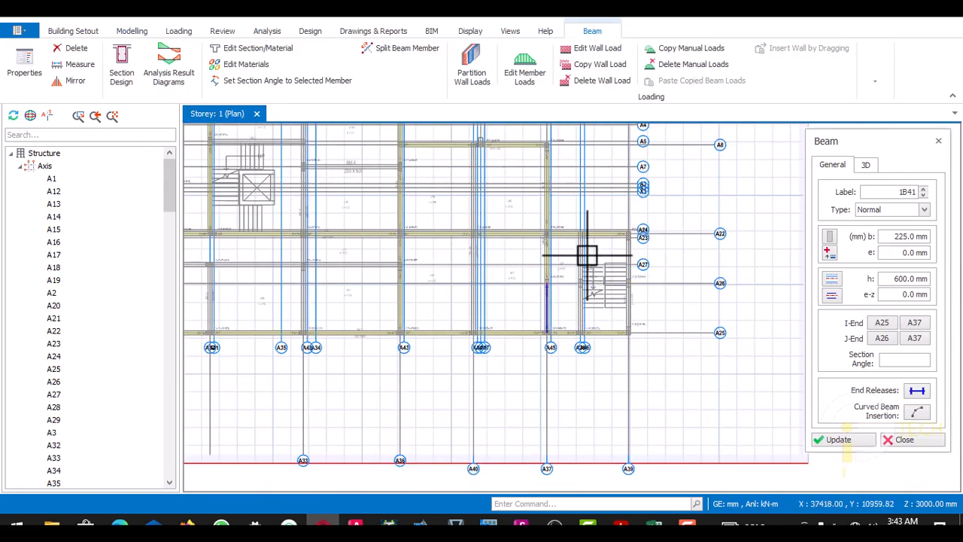
- Insert 225 × 600 mm beams along axis A38 beside the stairs, from axis A22 through column 1C49 to column 1C17
scroll(581, 239, "up", 4)
scroll(581, 239, "up", 4)
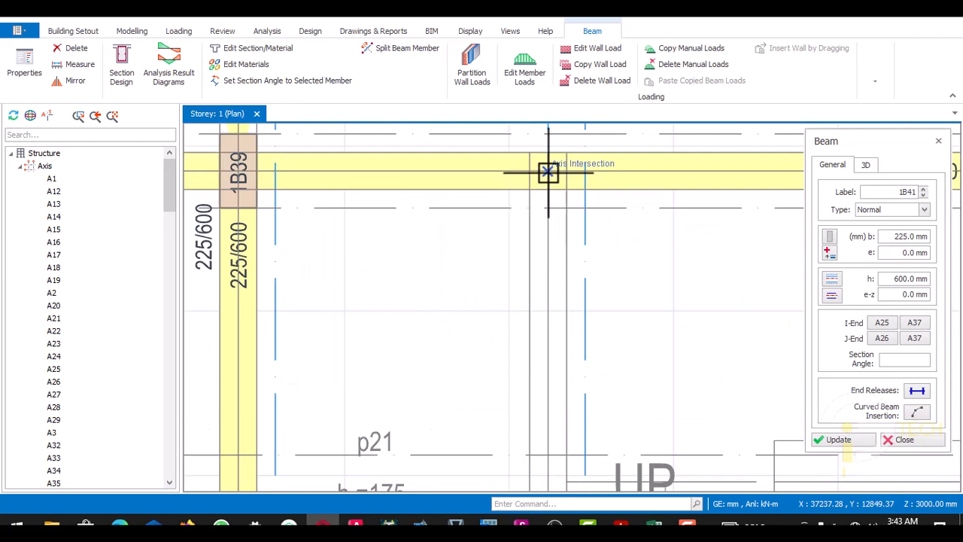
scroll(548, 172, "down", 5)
scroll(554, 306, "up", 4)
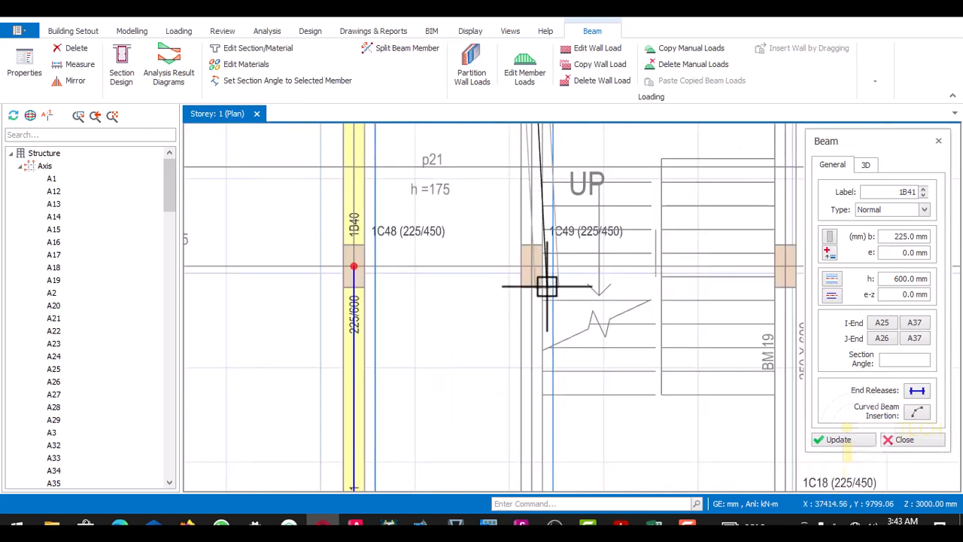
scroll(546, 284, "down", 2)
scroll(532, 400, "up", 4)
scroll(534, 354, "down", 2)
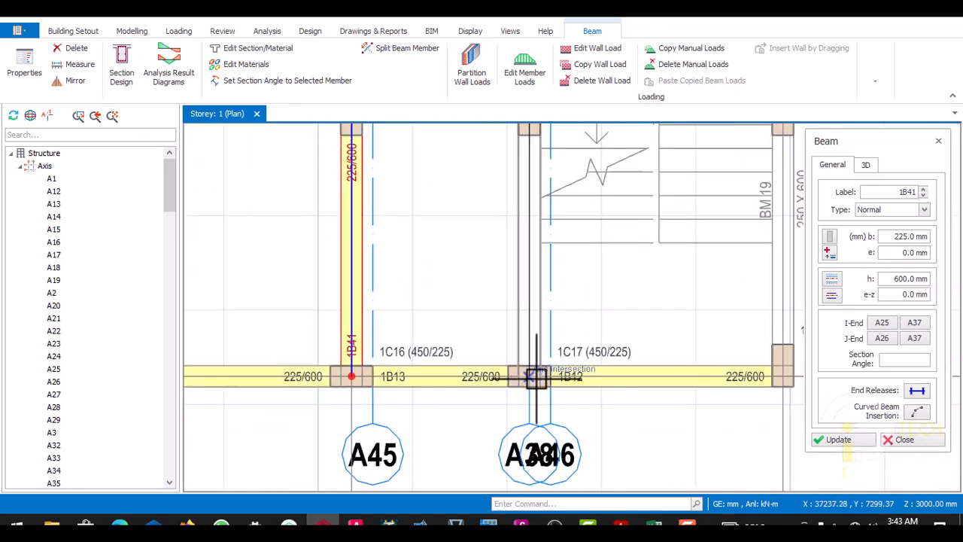
scroll(540, 338, "up", 2)
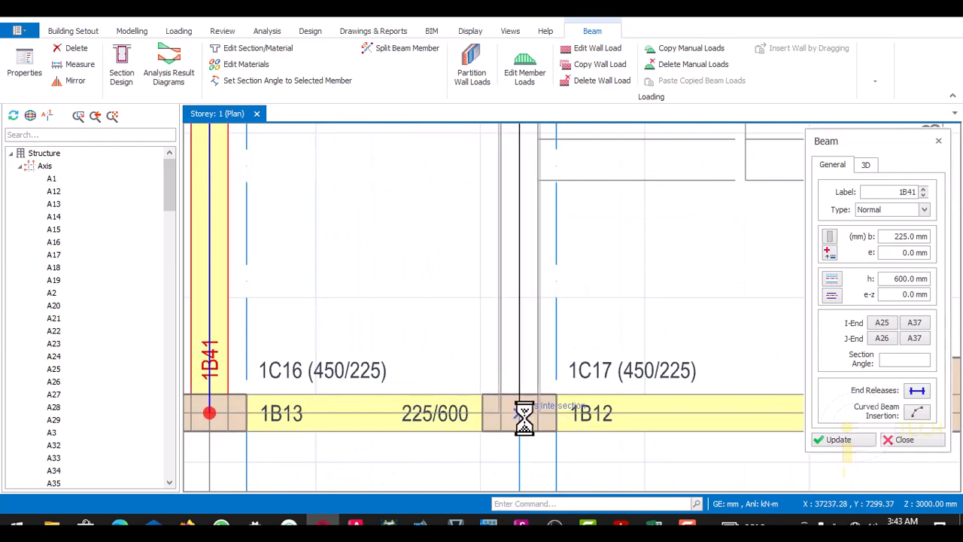
scroll(521, 406, "down", 5)
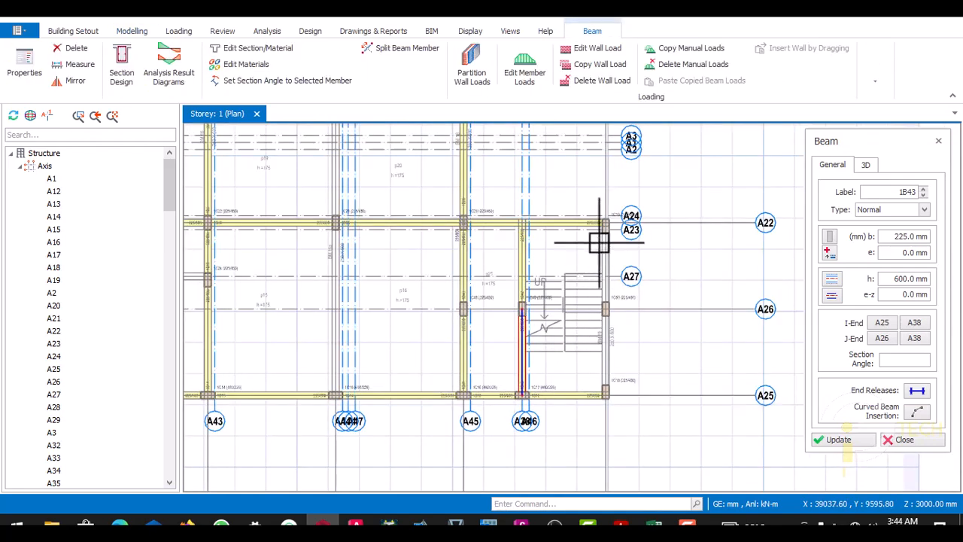
- Insert 225 × 600 mm beams along axis A39 from column 1C19 through 1C50 down to corner column 1C18
scroll(600, 243, "up", 3)
scroll(602, 213, "down", 3)
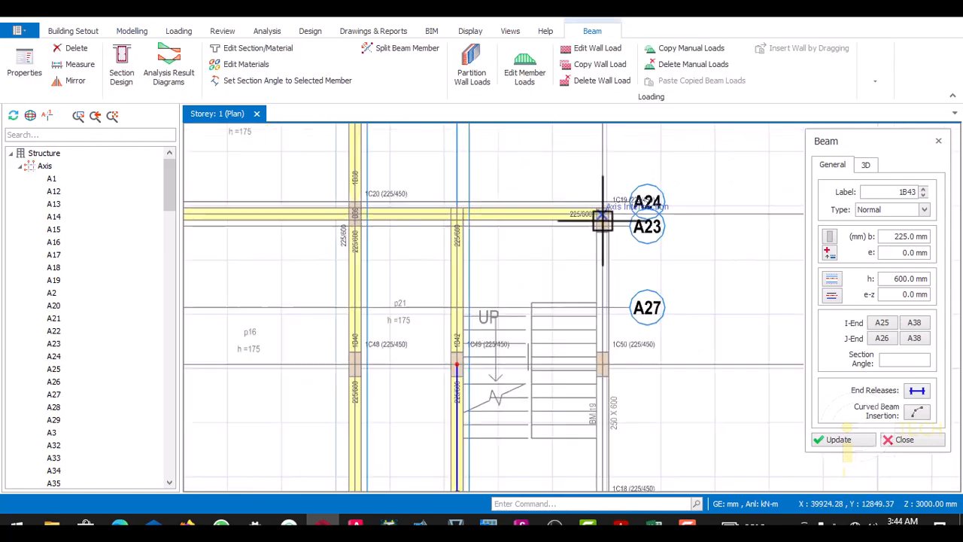
scroll(603, 311, "up", 4)
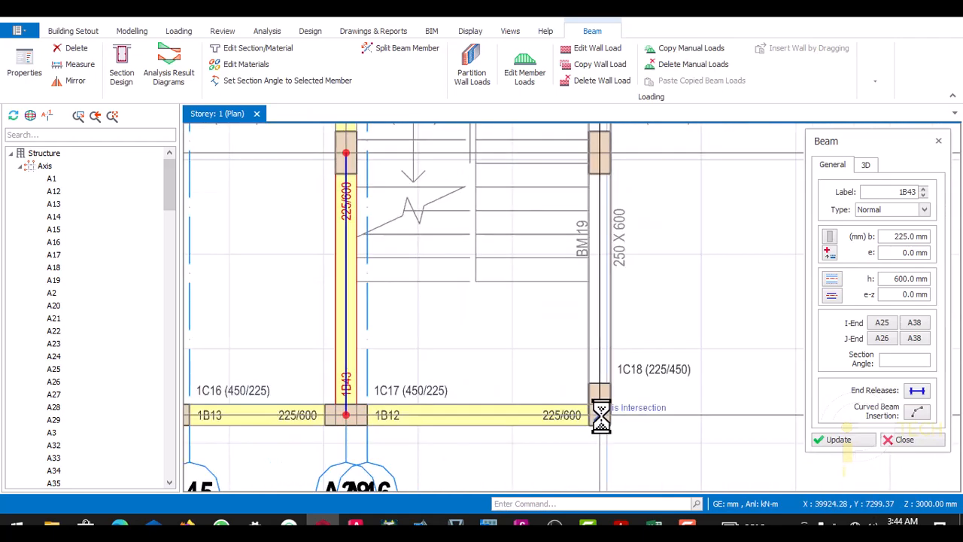
scroll(599, 399, "down", 3)
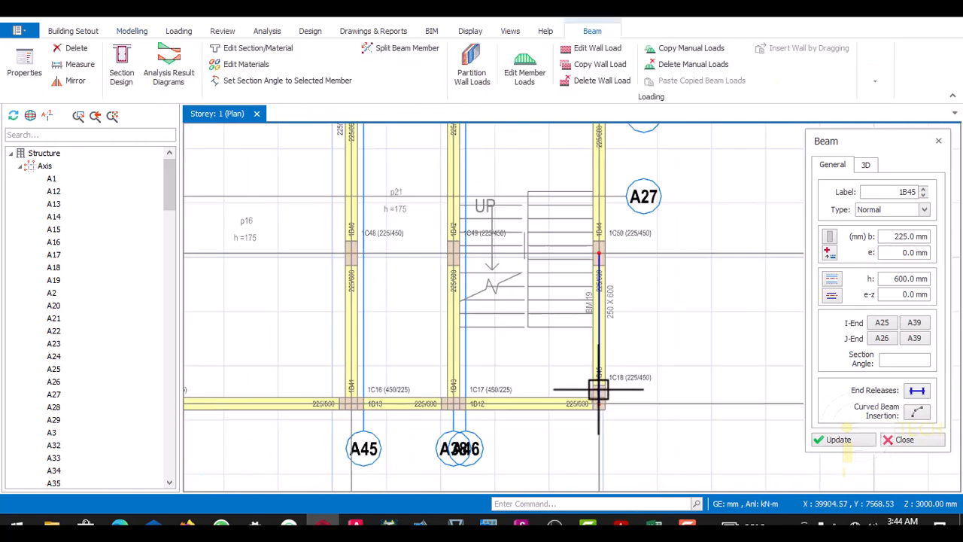
- Examine the beam layout around the lower-right staircase and columns 1C48, 1C49 and 1C50
scroll(609, 258, "down", 2)
scroll(592, 263, "up", 2)
scroll(454, 338, "up", 1)
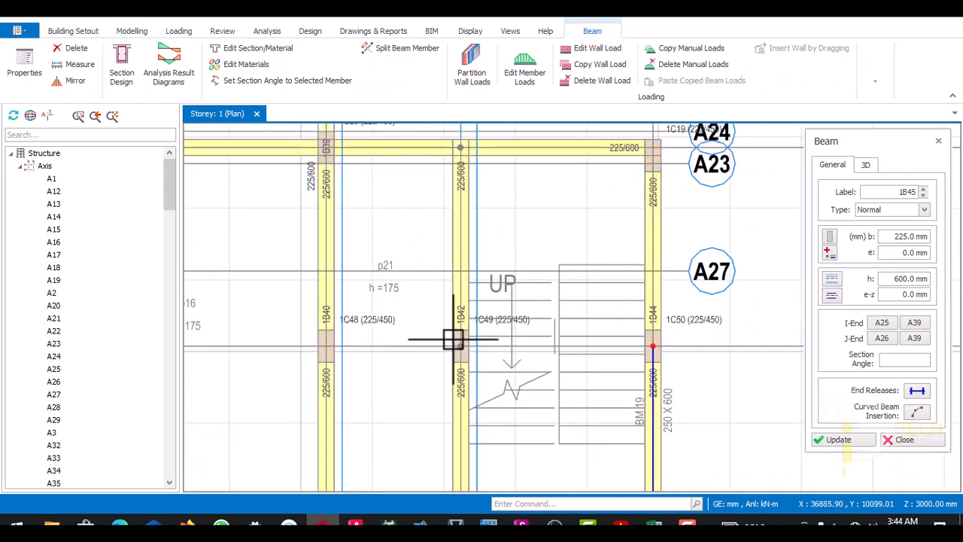
scroll(554, 327, "down", 2)
scroll(523, 337, "up", 1)
scroll(518, 298, "down", 2)
scroll(518, 298, "up", 2)
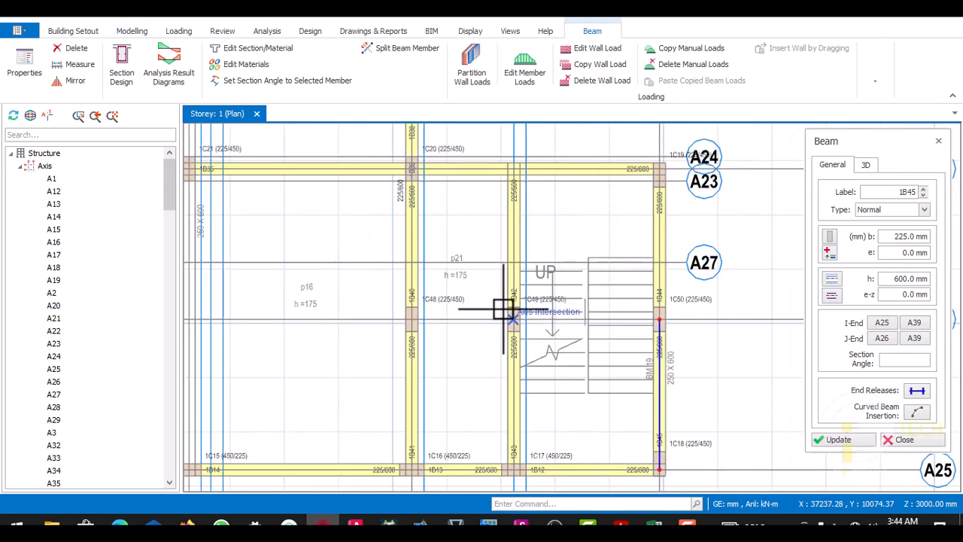
scroll(510, 301, "up", 1)
scroll(516, 323, "down", 2)
scroll(523, 316, "up", 1)
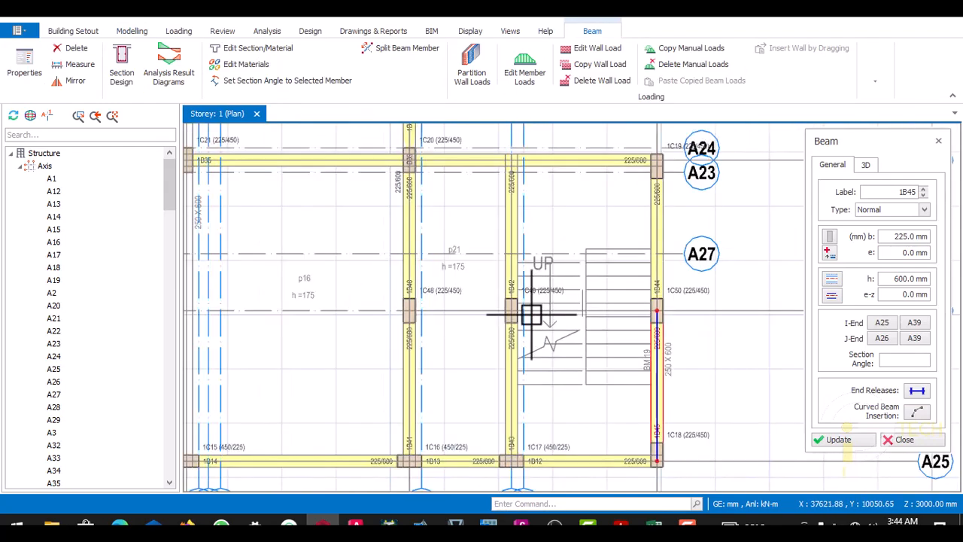
scroll(528, 318, "down", 1)
scroll(526, 319, "down", 1)
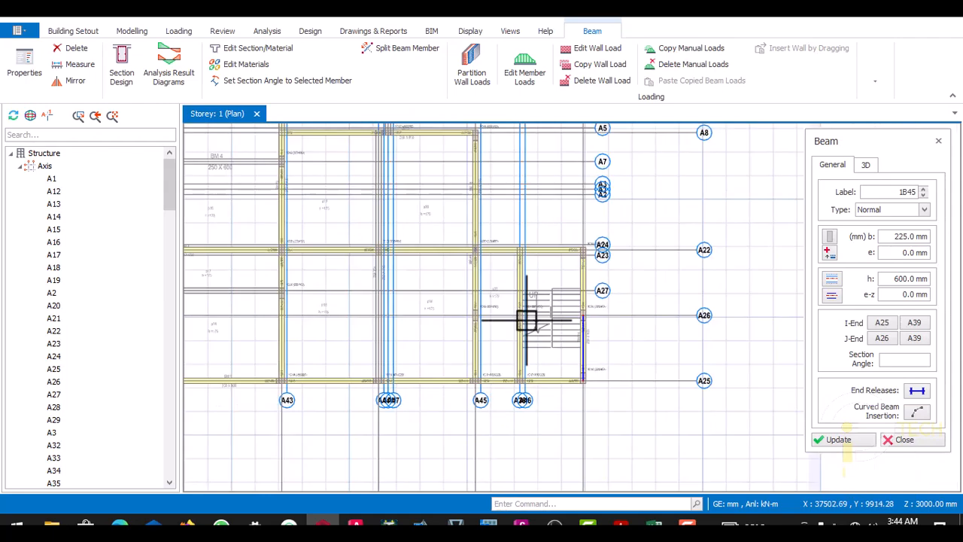
scroll(484, 327, "down", 1)
scroll(542, 308, "up", 3)
scroll(536, 318, "down", 3)
scroll(553, 286, "up", 1)
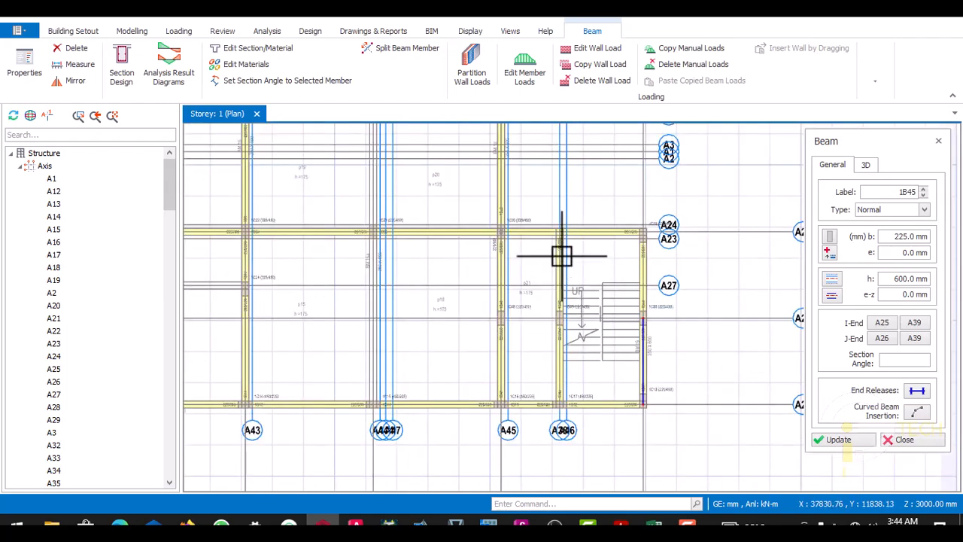
scroll(589, 333, "up", 2)
scroll(575, 297, "down", 5)
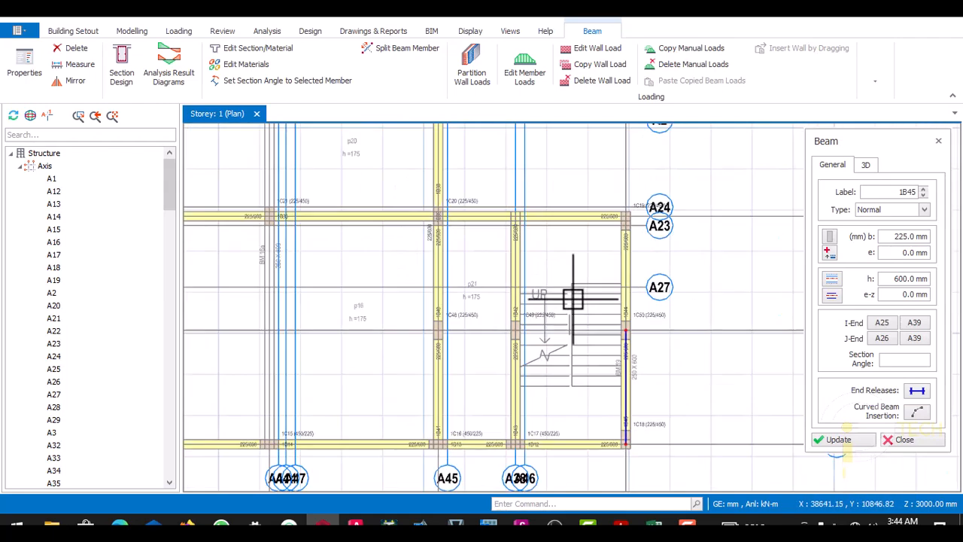
- Insert a 225 × 600 mm beam along axis A6 between axis A34 and column 1C40 on axis A32
scroll(502, 281, "up", 1)
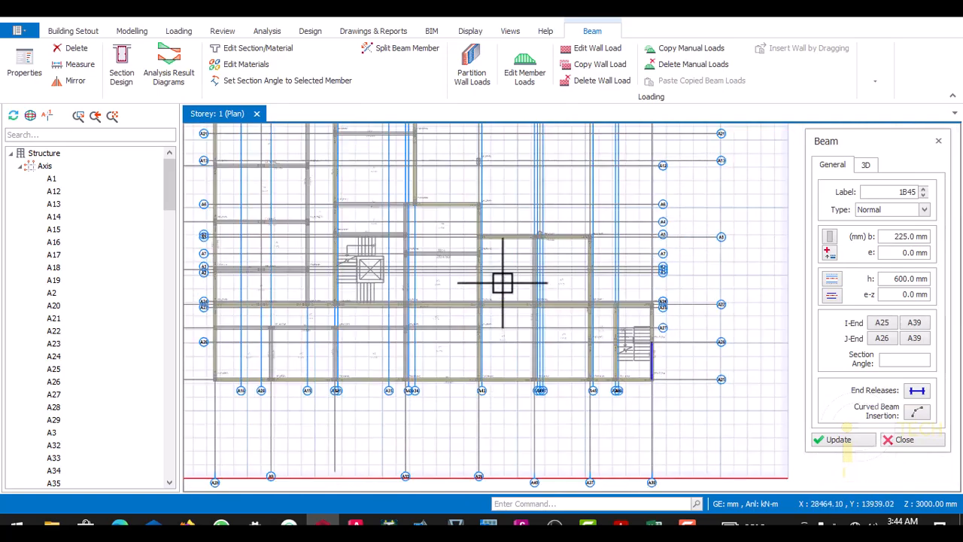
scroll(596, 269, "up", 1)
scroll(527, 248, "up", 1)
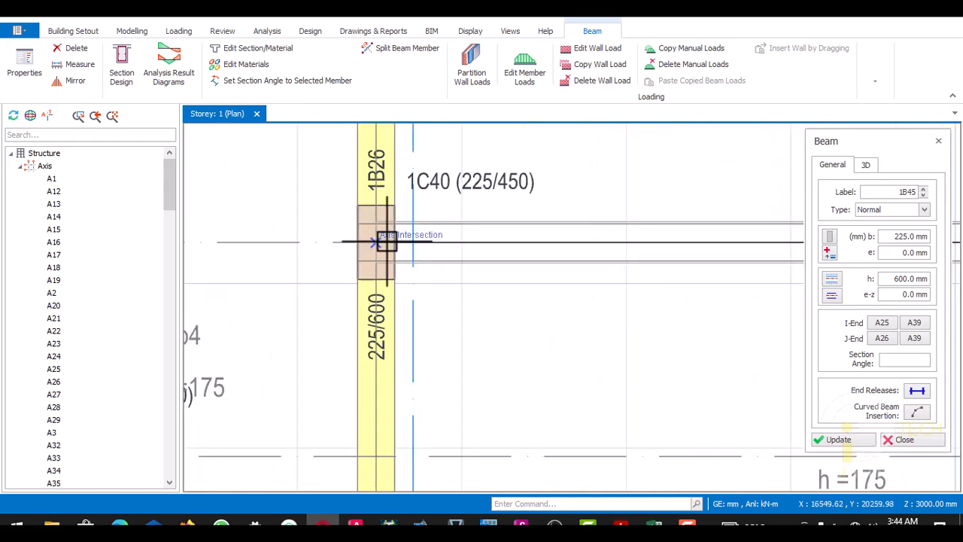
scroll(420, 282, "down", 2)
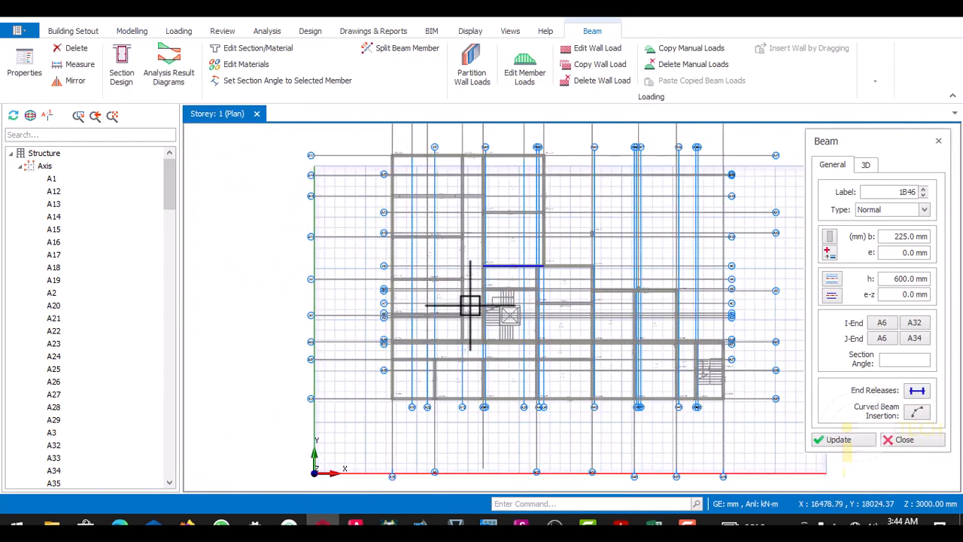
- Insert 225 × 600 mm beams along axis A4 from column 1C6 through column 1C36 to column 1C1
scroll(469, 304, "up", 3)
scroll(247, 214, "up", 3)
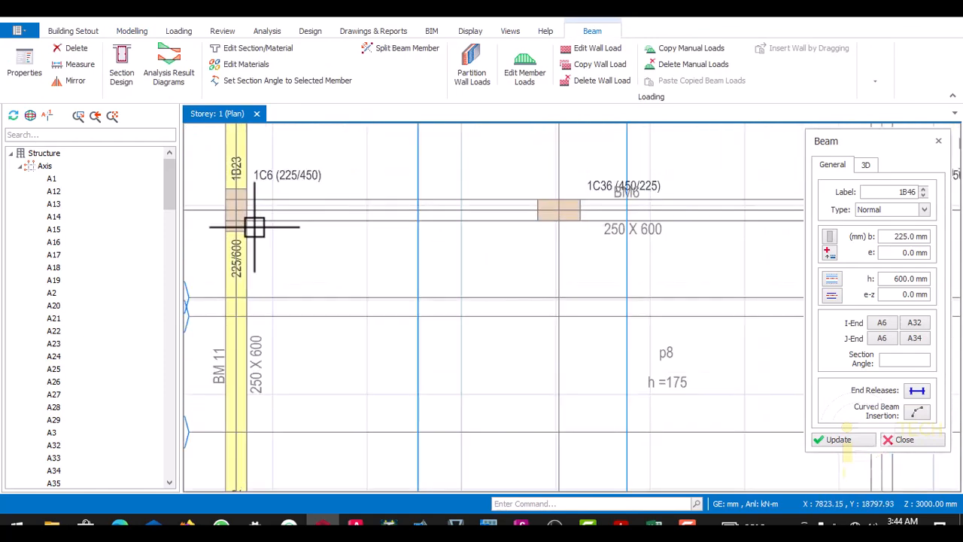
scroll(477, 233, "down", 2)
scroll(519, 218, "up", 3)
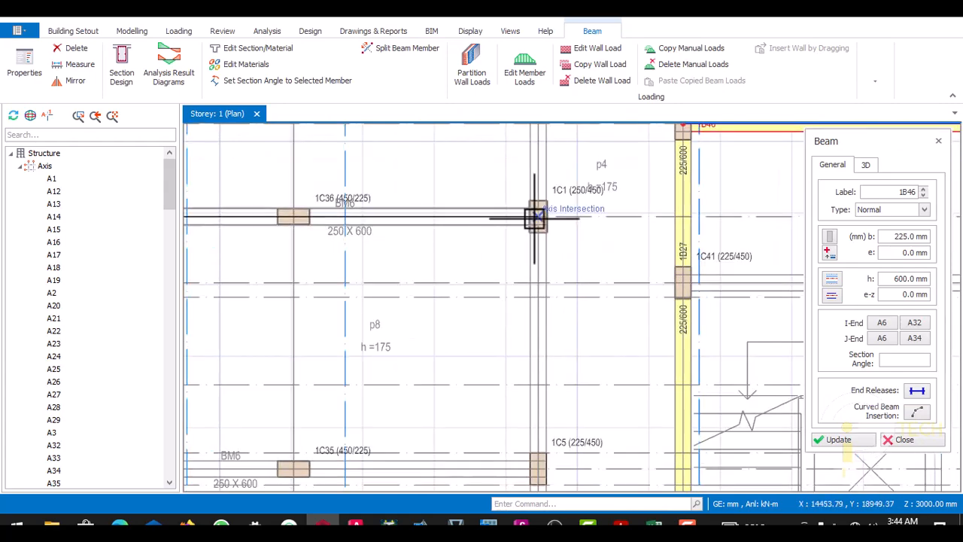
left_click(531, 219)
scroll(494, 236, "down", 4)
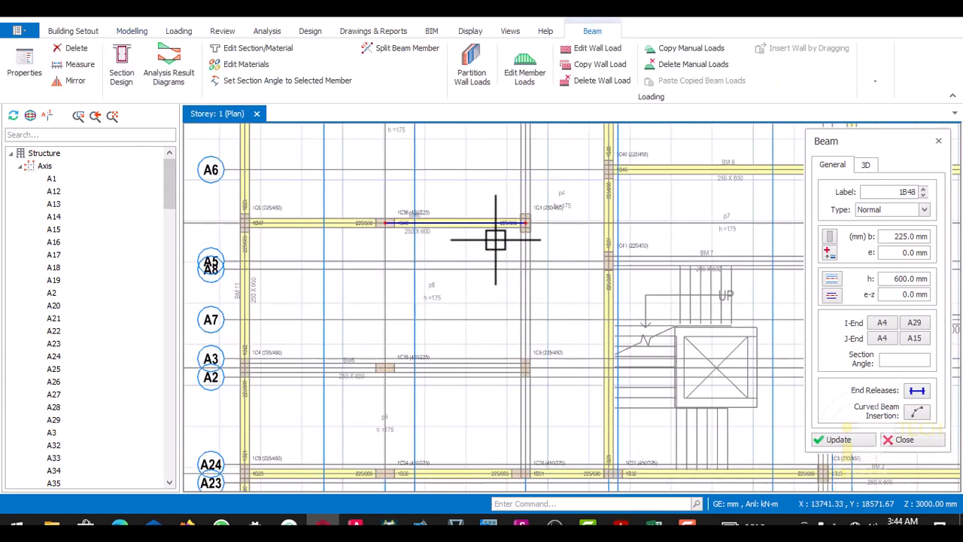
- Insert 225 × 600 mm beams along axis A15 from column 1C28 up to column 1C31 on axis A12
scroll(495, 301, "up", 5)
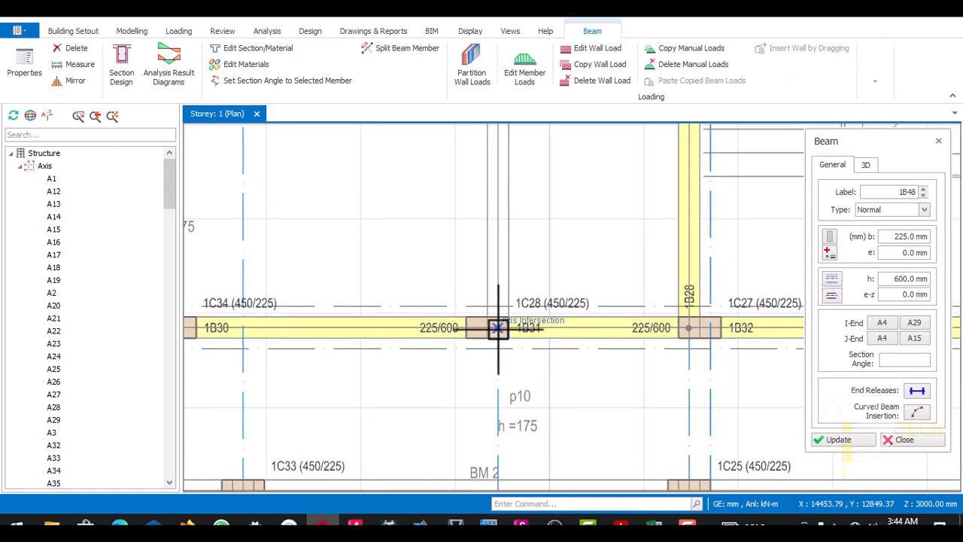
scroll(497, 328, "down", 4)
scroll(501, 270, "up", 3)
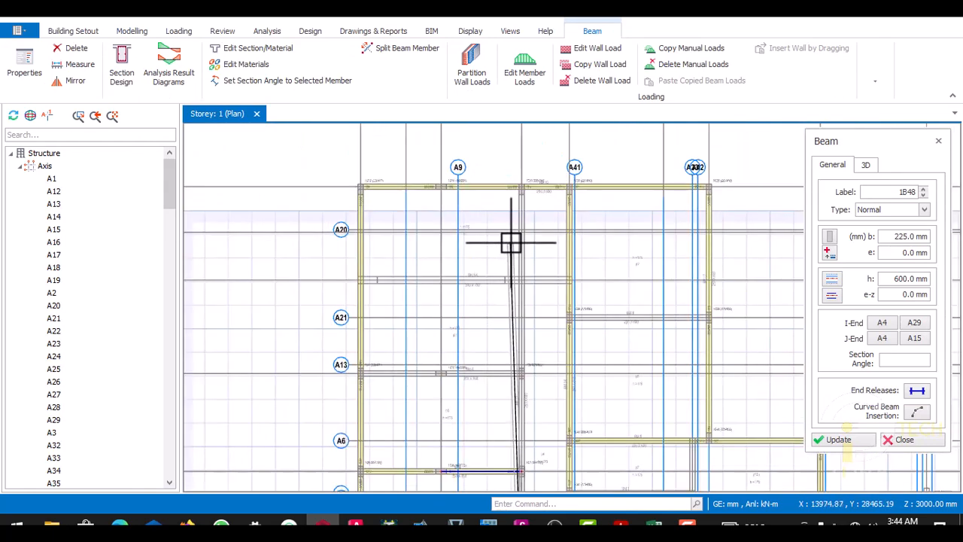
scroll(514, 233, "up", 2)
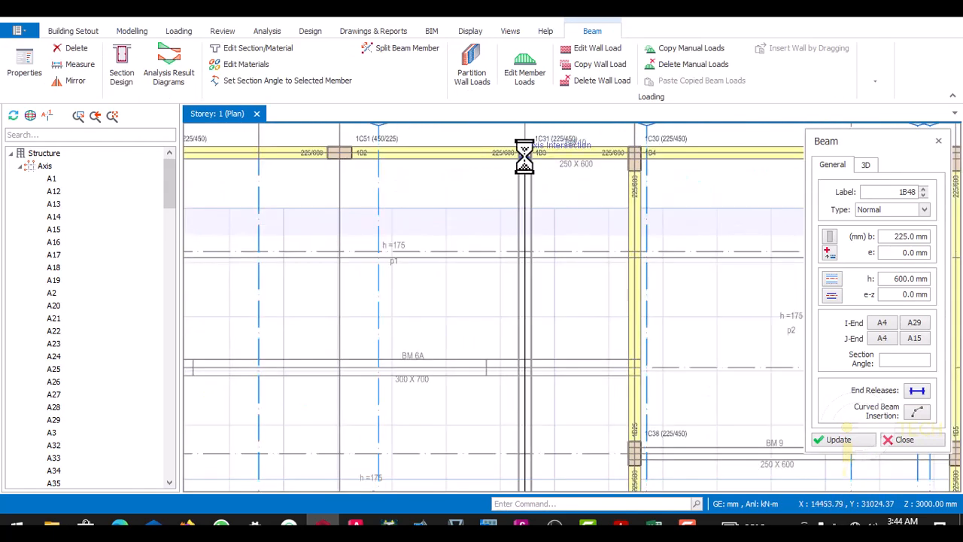
left_click(524, 159)
scroll(526, 188, "down", 3)
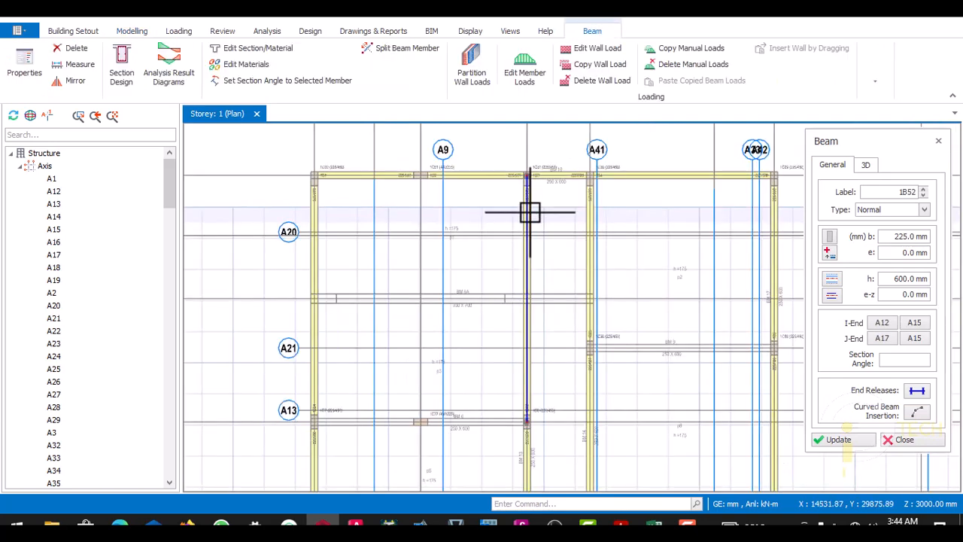
- End beam insertion and delete the axis A15 beam between columns 1C31 and 1C8
scroll(540, 295, "up", 3)
scroll(527, 282, "up", 2)
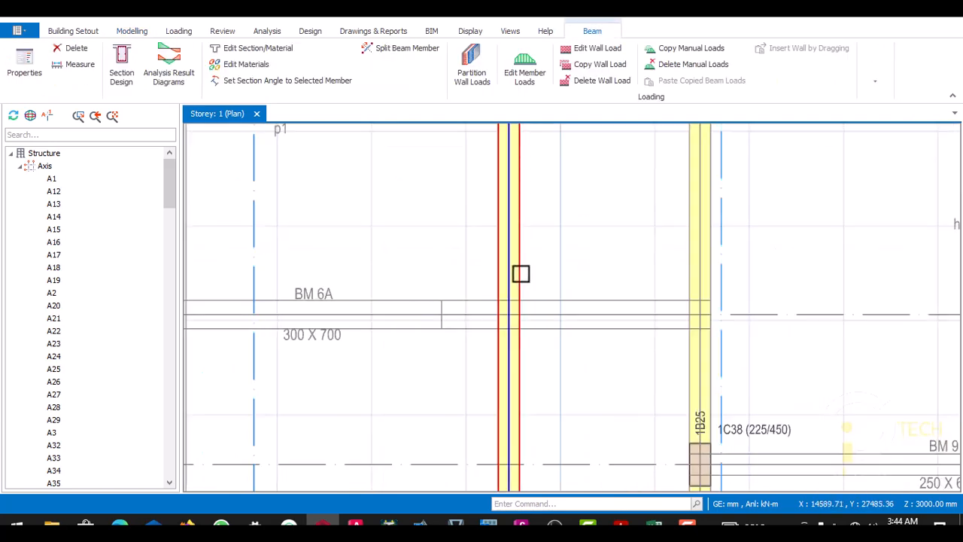
key("Escape")
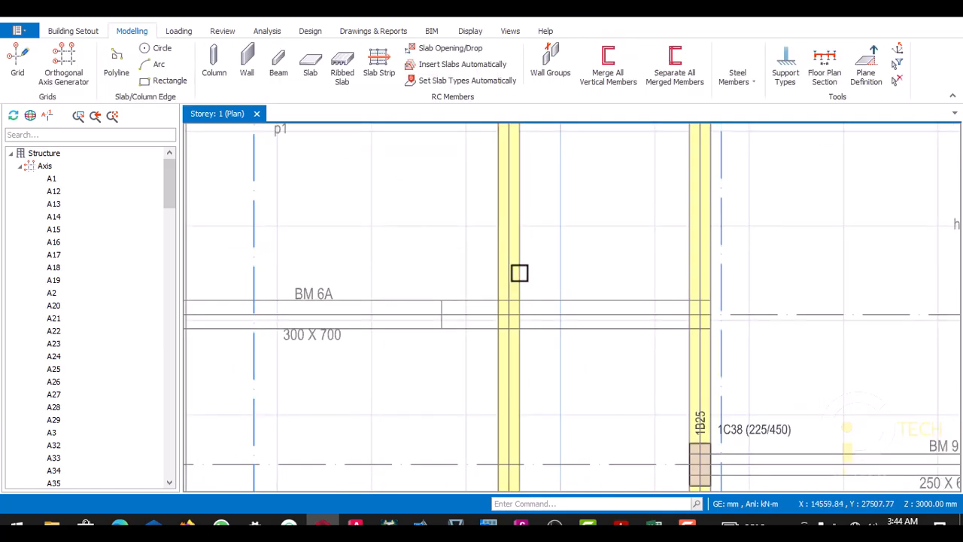
scroll(519, 279, "down", 2)
scroll(512, 286, "up", 2)
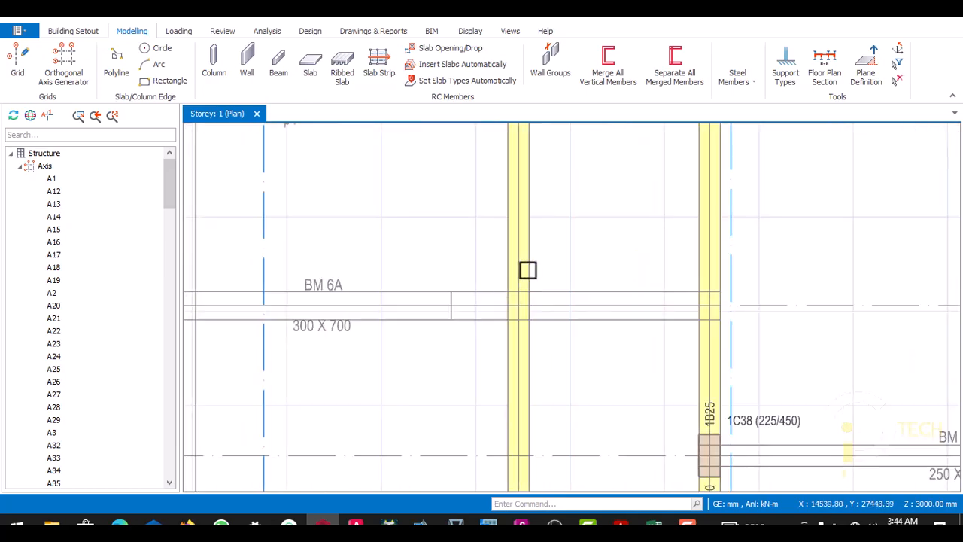
scroll(526, 256, "down", 3)
scroll(526, 218, "up", 4)
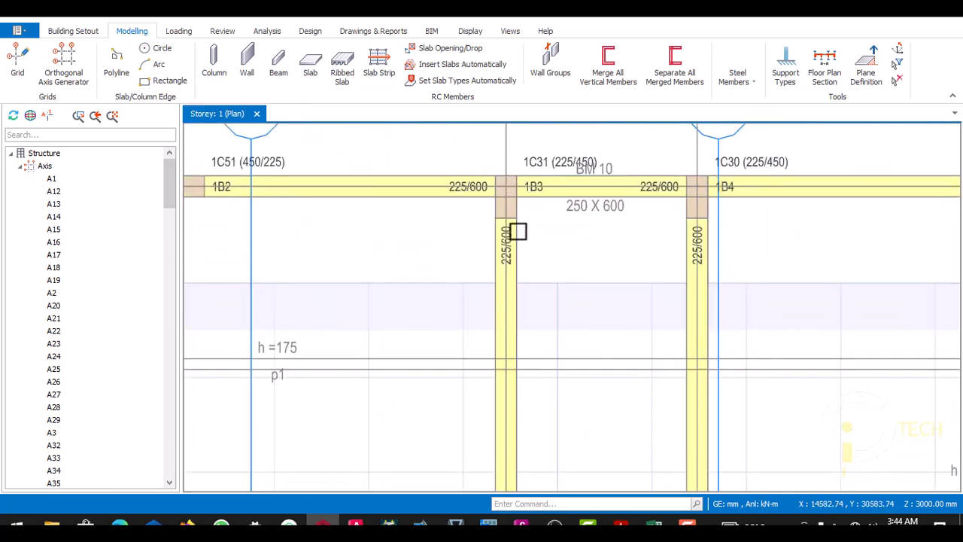
left_click(511, 246)
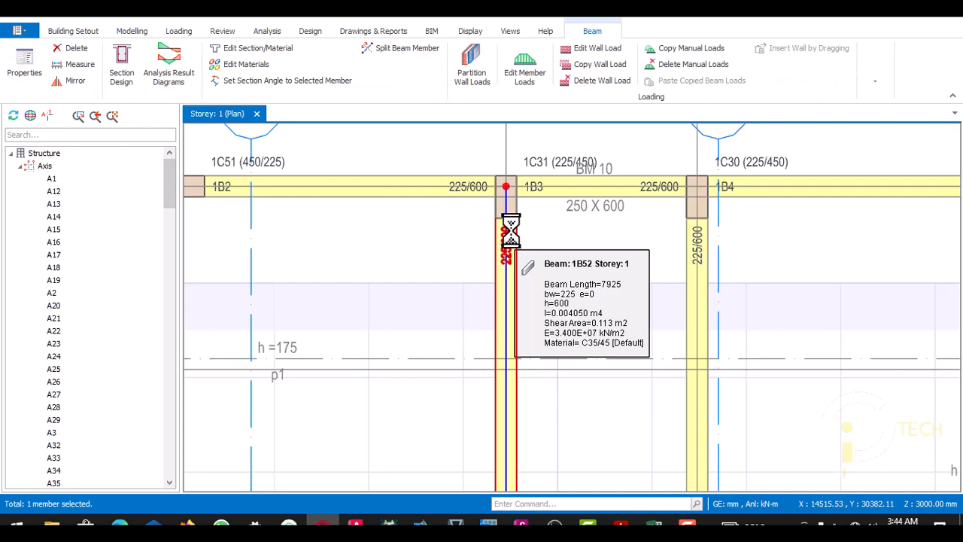
scroll(511, 226, "down", 3)
key("Escape")
scroll(514, 286, "up", 4)
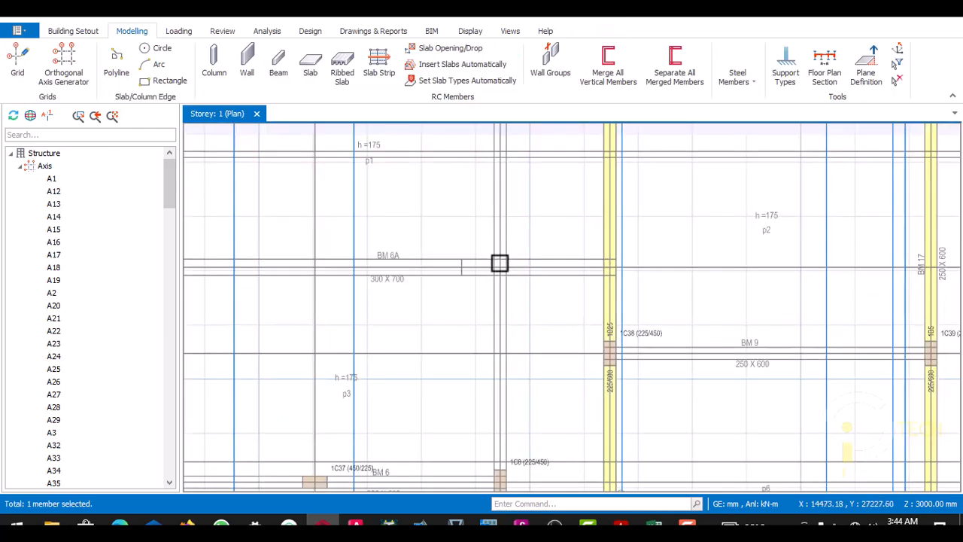
- Examine the BM 6A 300 × 700 line between axes A20 and A21 for its supports and column outlines
scroll(482, 262, "up", 2)
scroll(475, 267, "down", 6)
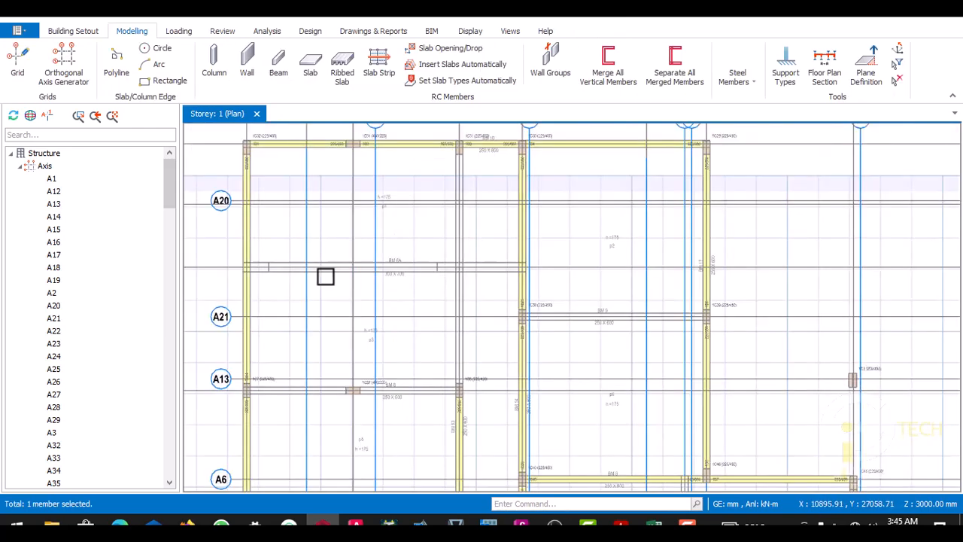
scroll(325, 276, "up", 5)
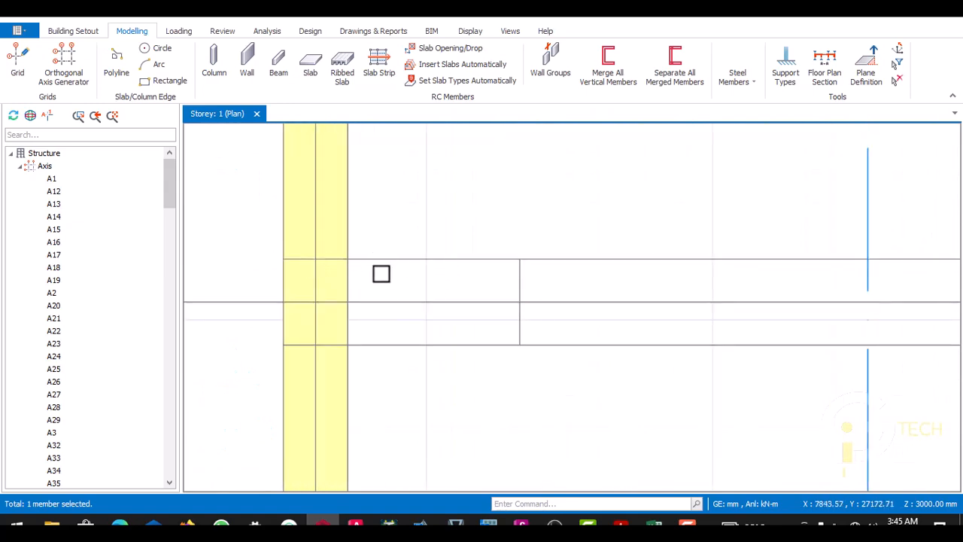
scroll(422, 280, "down", 1)
scroll(402, 299, "down", 2)
scroll(398, 278, "up", 2)
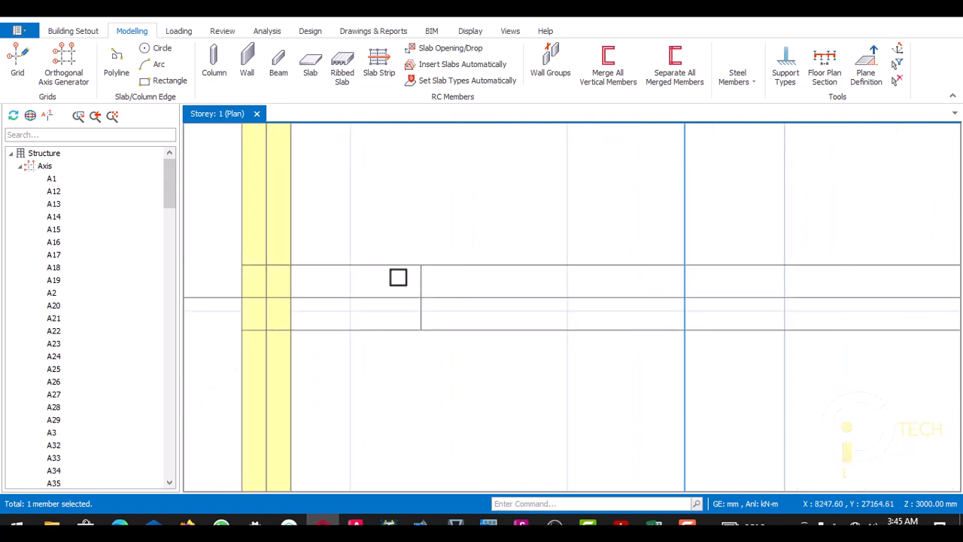
scroll(402, 288, "down", 2)
scroll(389, 296, "down", 1)
scroll(399, 324, "down", 2)
scroll(499, 288, "up", 3)
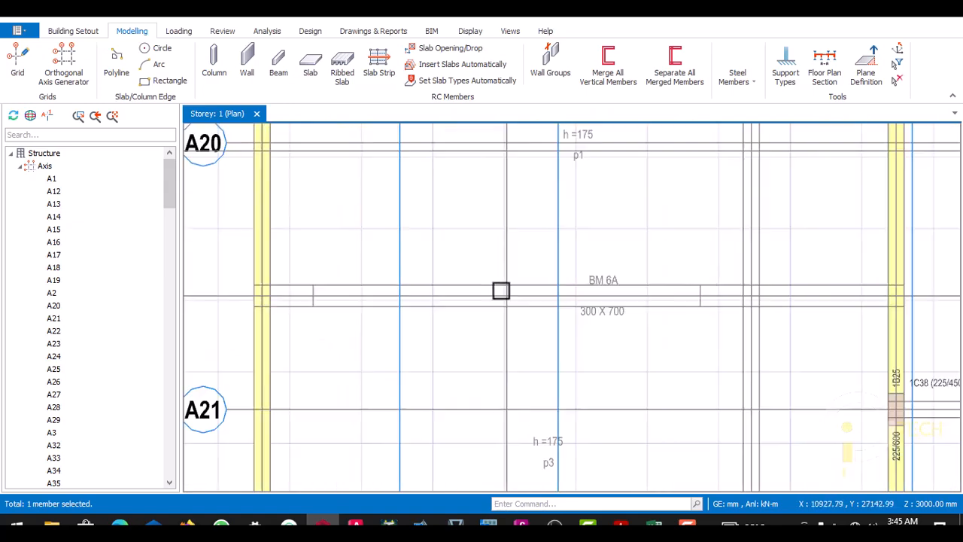
scroll(560, 299, "down", 2)
scroll(559, 299, "up", 5)
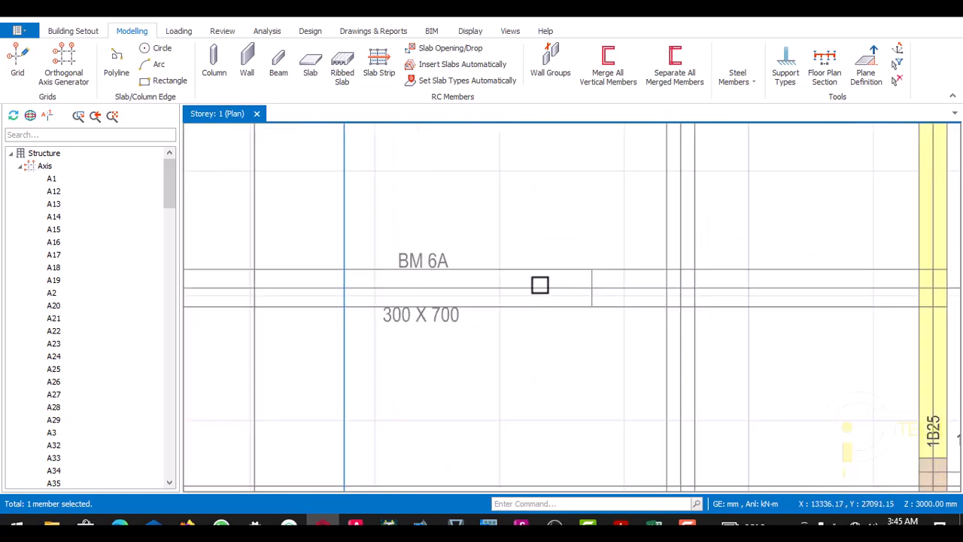
- Switch to AutoCAD and examine the columns supporting BM 6A on the 4 FLOORS structural plan
left_click(356, 525)
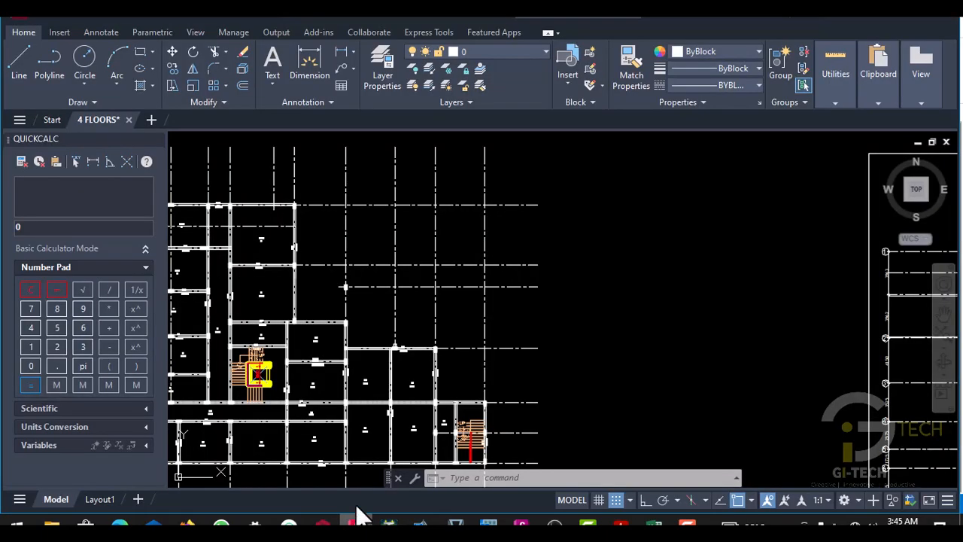
scroll(408, 255, "up", 6)
scroll(409, 255, "down", 5)
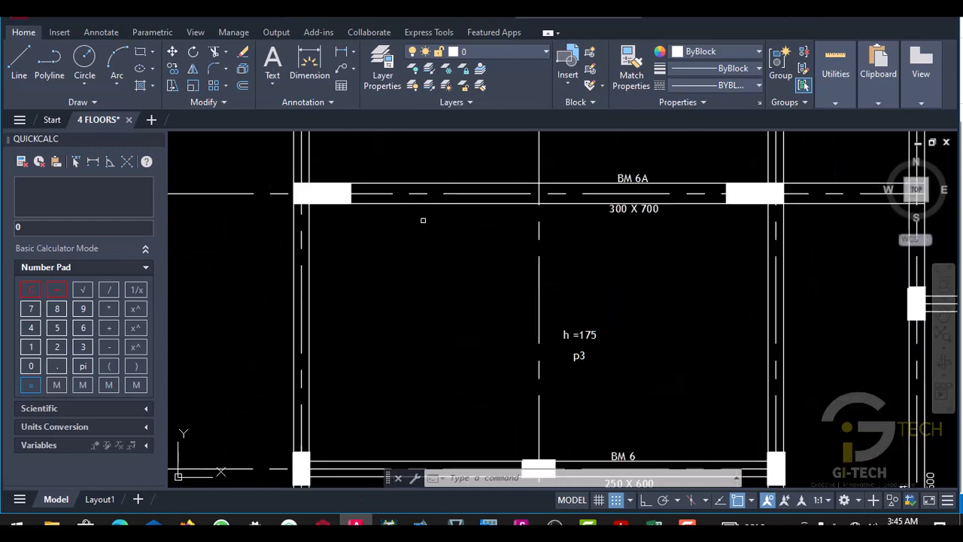
scroll(372, 252, "up", 3)
scroll(390, 305, "down", 4)
scroll(406, 302, "up", 5)
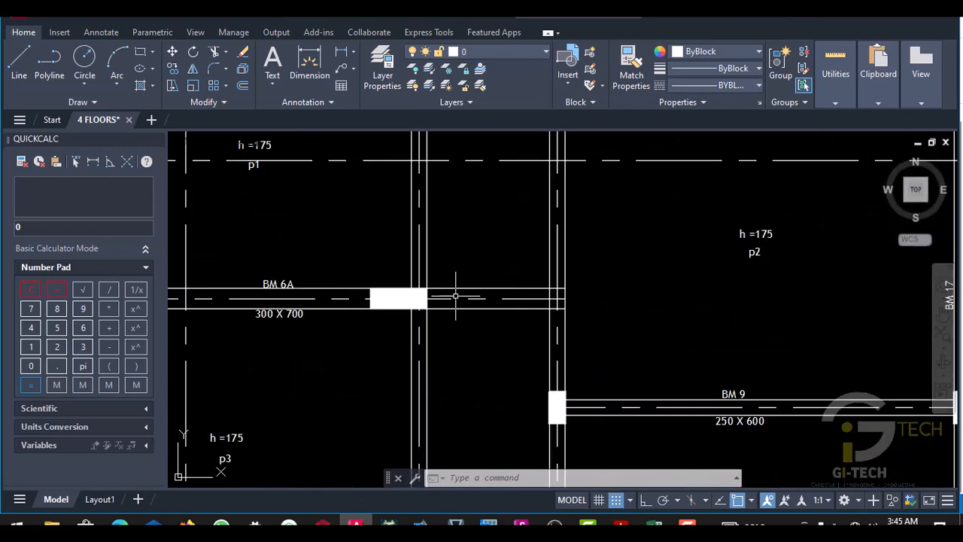
scroll(388, 310, "down", 6)
scroll(388, 310, "up", 3)
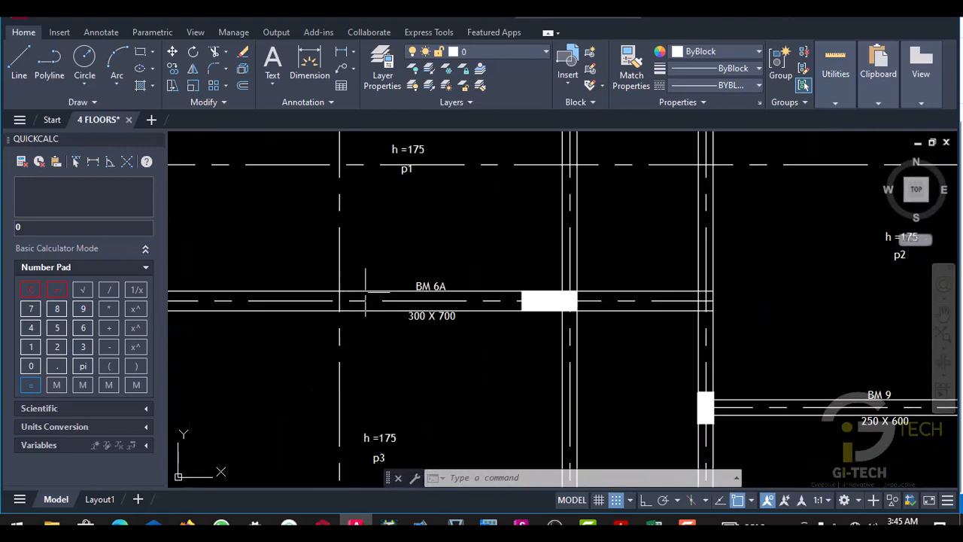
scroll(368, 311, "down", 3)
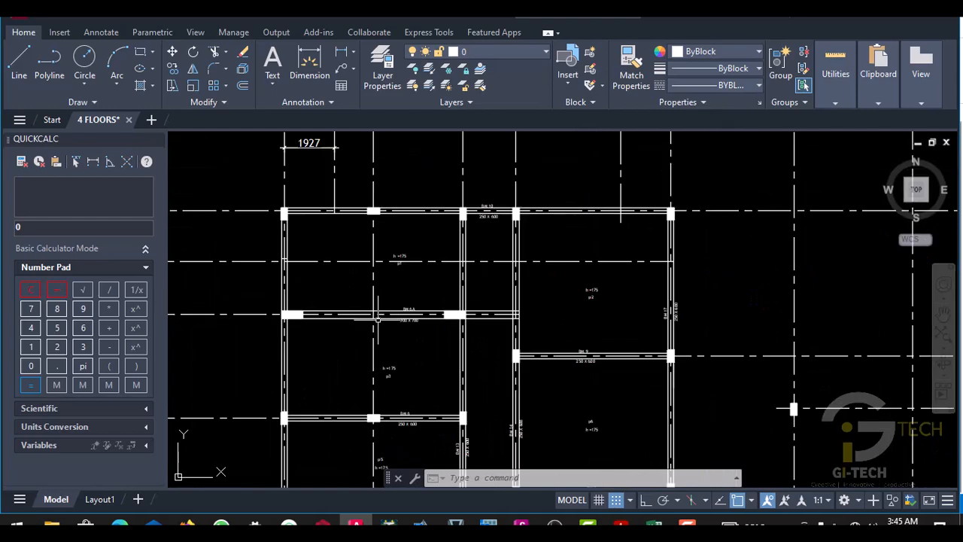
scroll(391, 316, "up", 6)
scroll(409, 326, "down", 4)
scroll(419, 332, "down", 8)
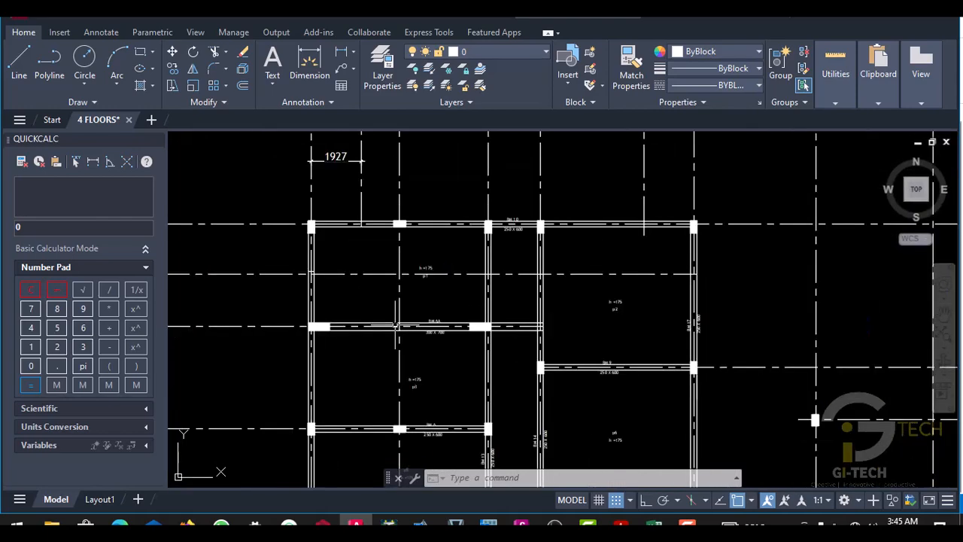
scroll(472, 324, "up", 3)
scroll(472, 323, "down", 2)
- Examine the restaurant's dimensions, walls and adjoining corridor on the architectural floor plan
scroll(472, 324, "down", 3)
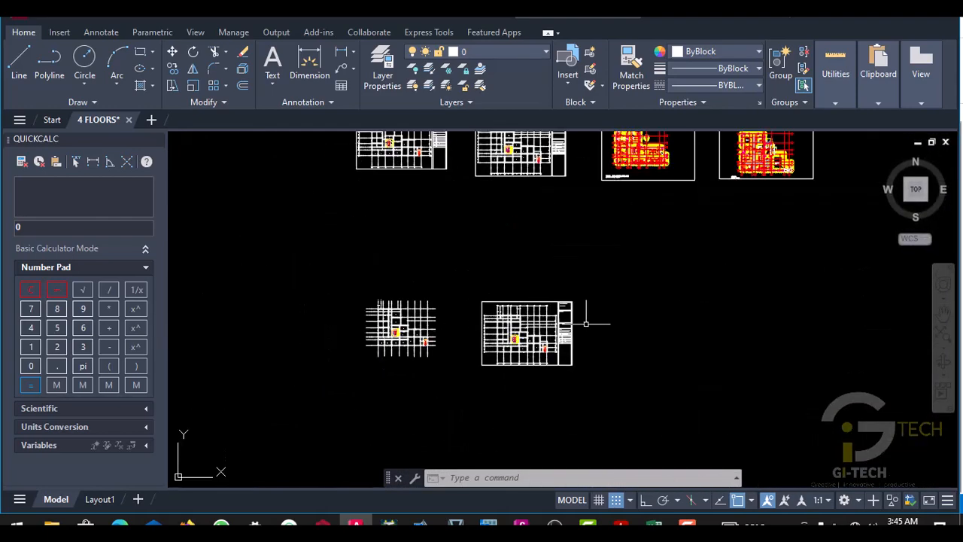
scroll(610, 219, "down", 2)
scroll(466, 278, "up", 10)
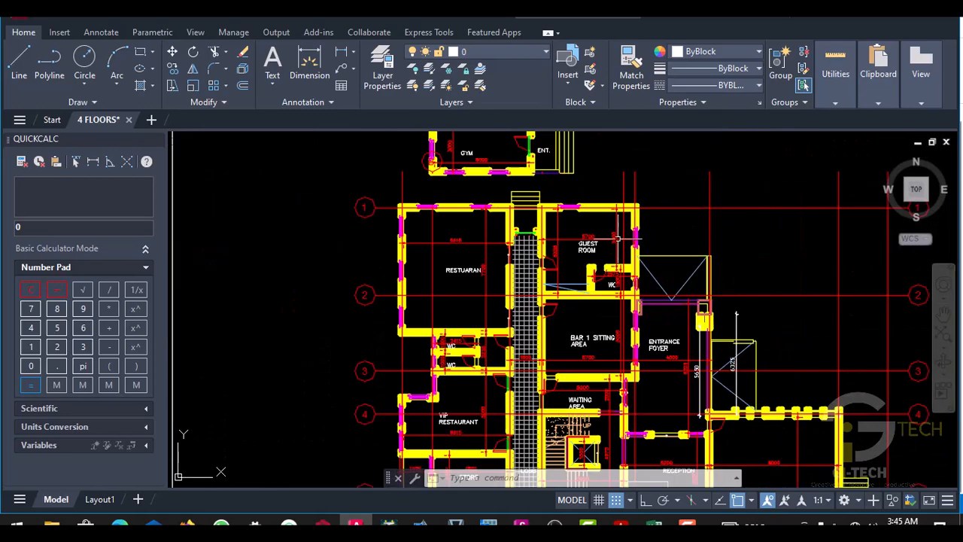
middle_click_drag(466, 293, 492, 300)
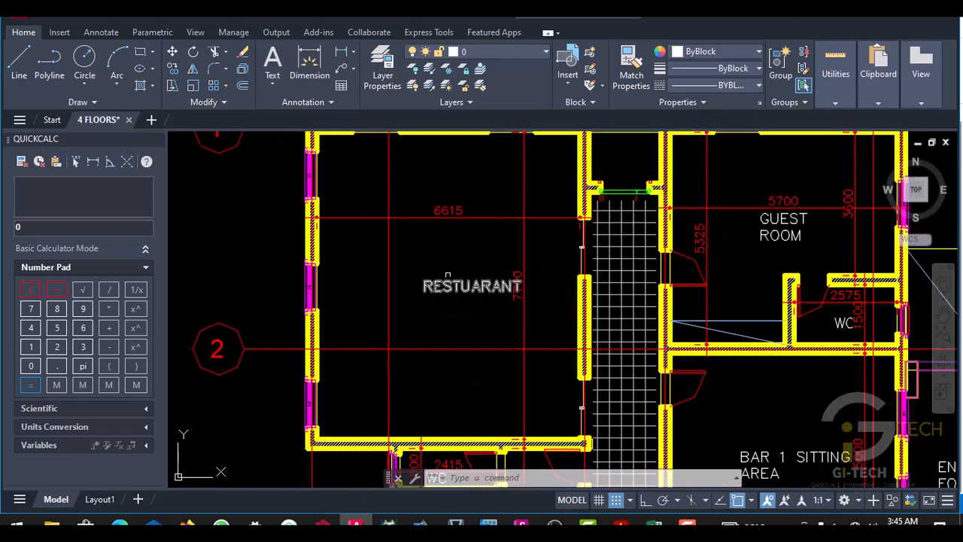
scroll(452, 233, "up", 2)
scroll(444, 269, "down", 3)
scroll(445, 307, "up", 2)
scroll(442, 322, "down", 4)
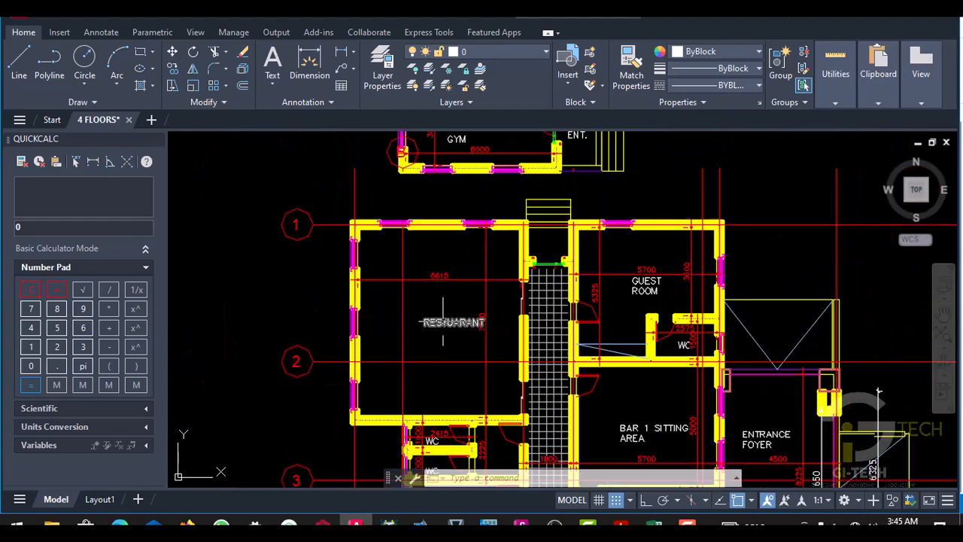
scroll(444, 323, "up", 5)
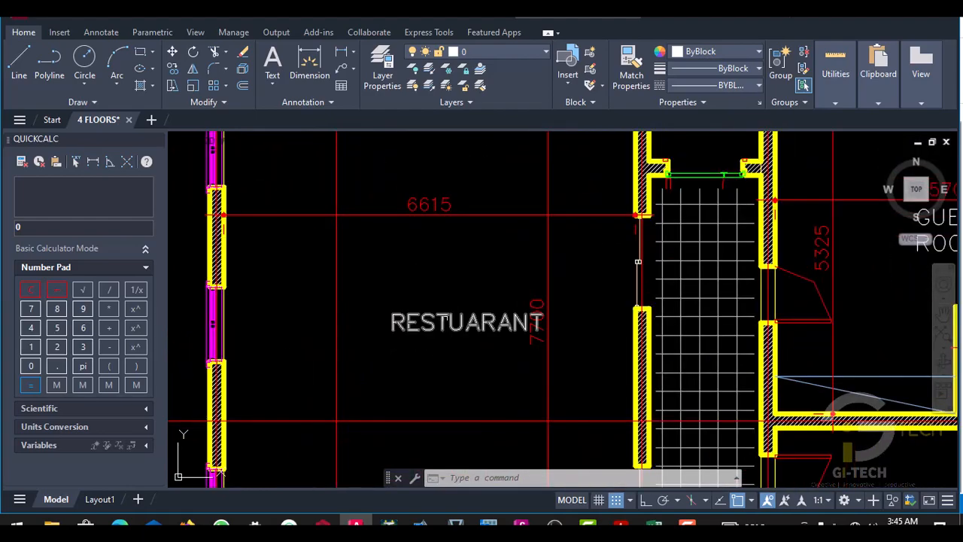
scroll(446, 322, "down", 4)
scroll(444, 326, "up", 2)
scroll(436, 323, "down", 7)
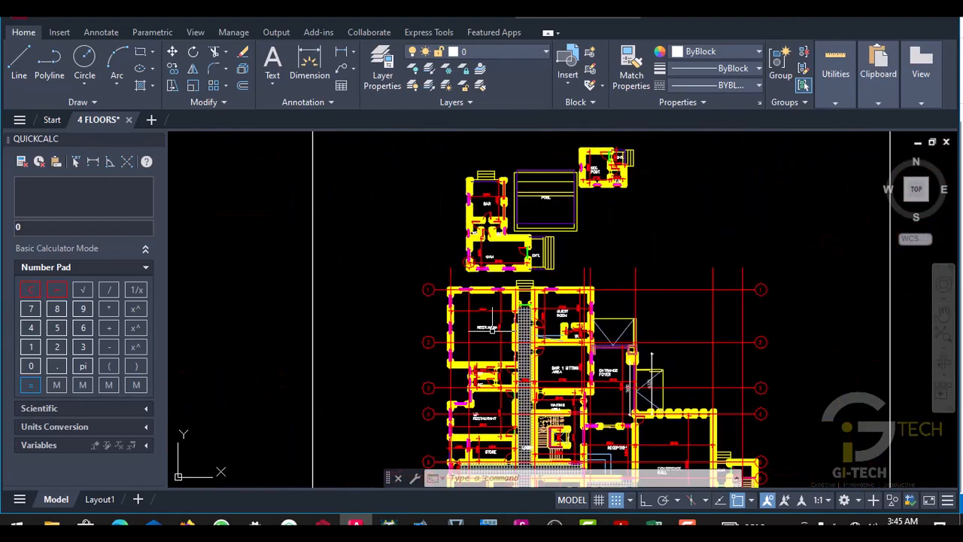
- Recheck BM 6A's columns on the structural plan and return to the same beam line in ProtaStructure
scroll(384, 392, "up", 8)
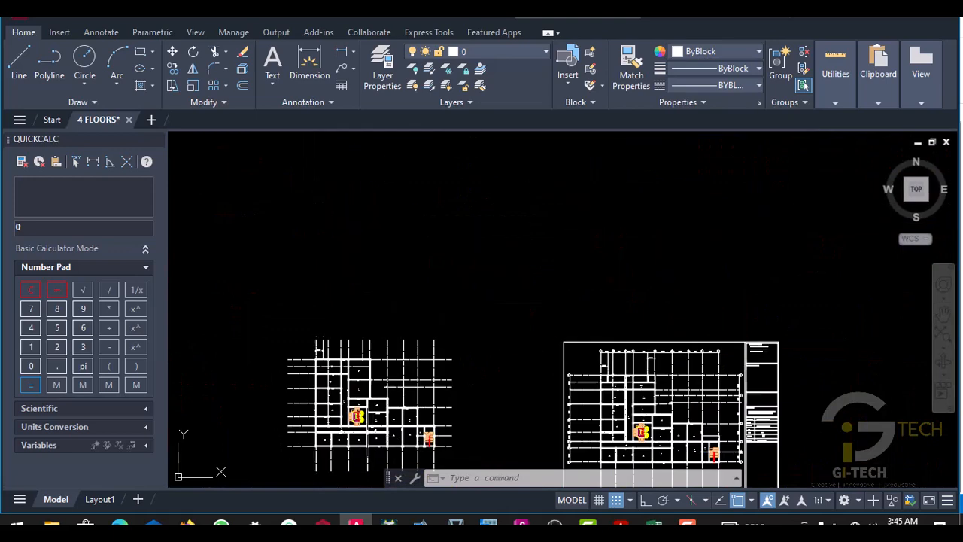
scroll(323, 276, "down", 6)
scroll(323, 255, "up", 7)
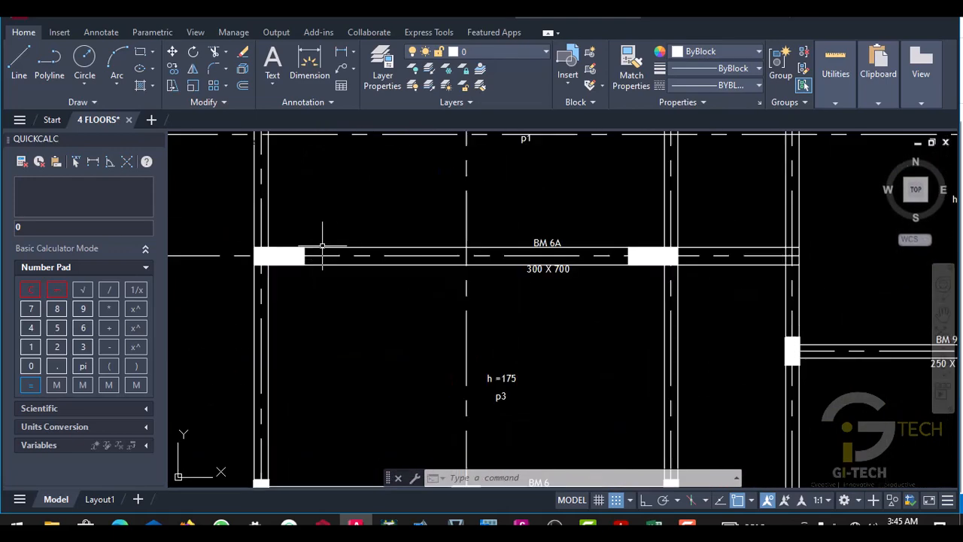
scroll(383, 269, "down", 2)
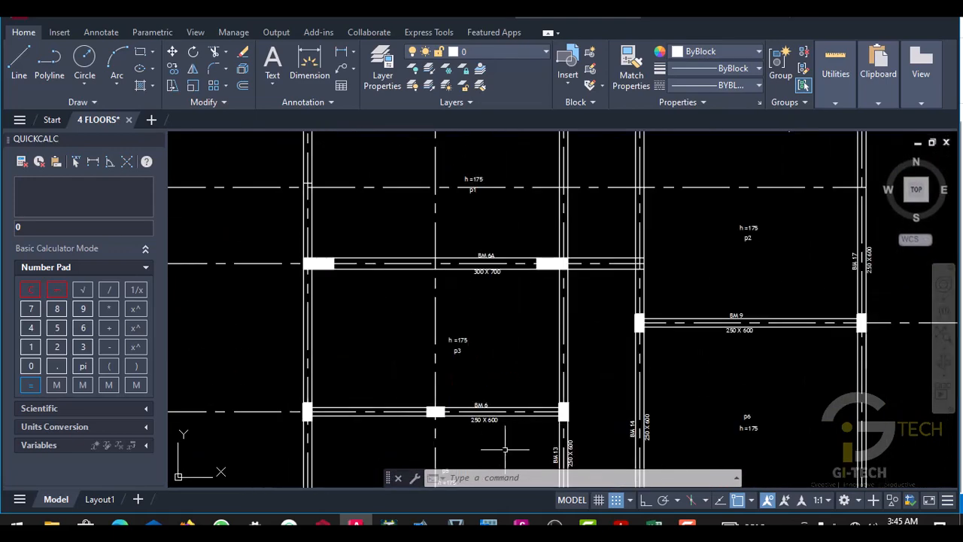
key("alt+Tab")
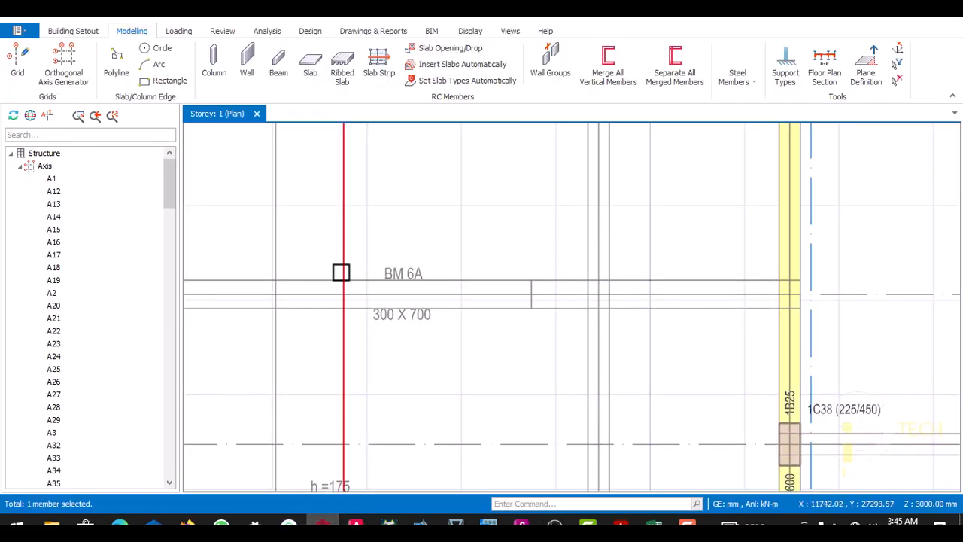
scroll(491, 293, "up", 2)
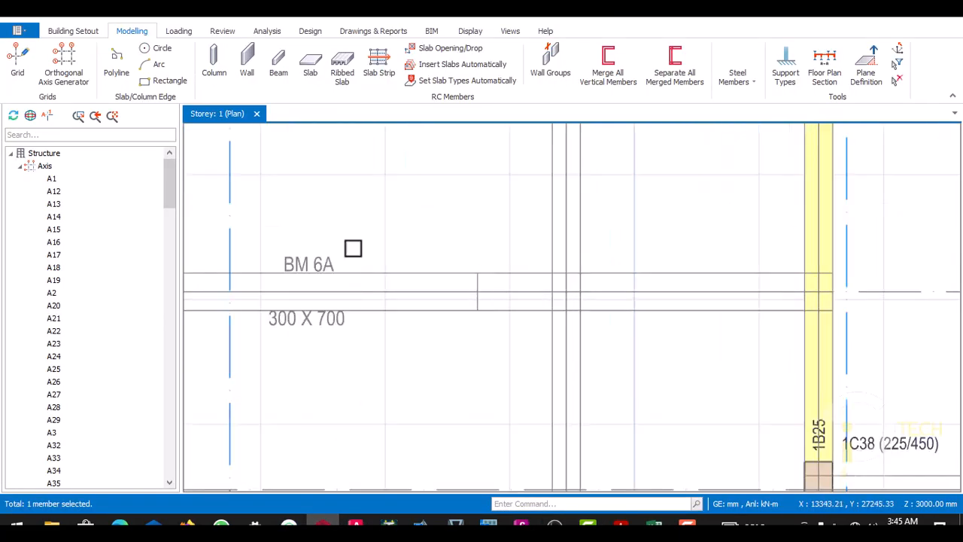
- Open the properties of column 1C37 on the BM 6 beam line for editing its b2 dimension
scroll(432, 254, "down", 4)
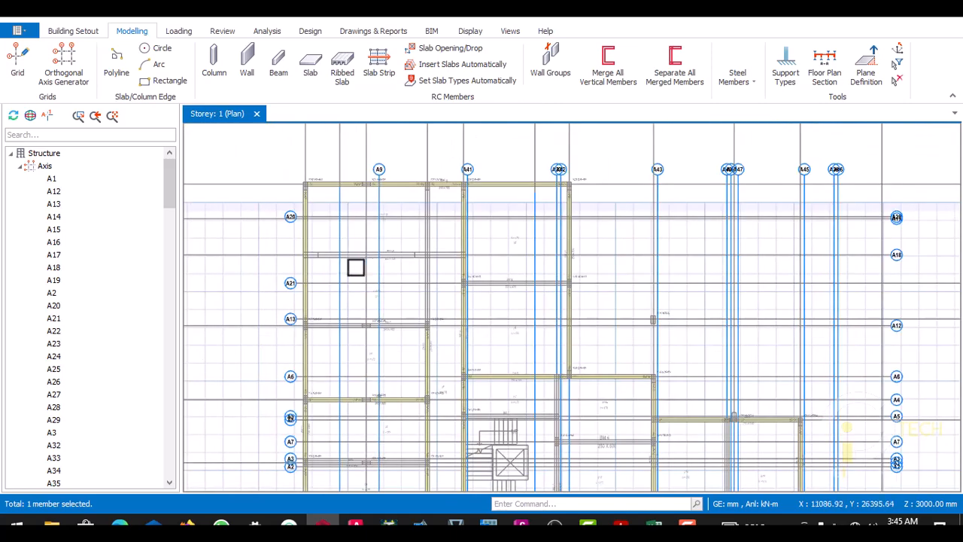
scroll(308, 271, "up", 2)
scroll(371, 366, "down", 3)
scroll(439, 361, "up", 4)
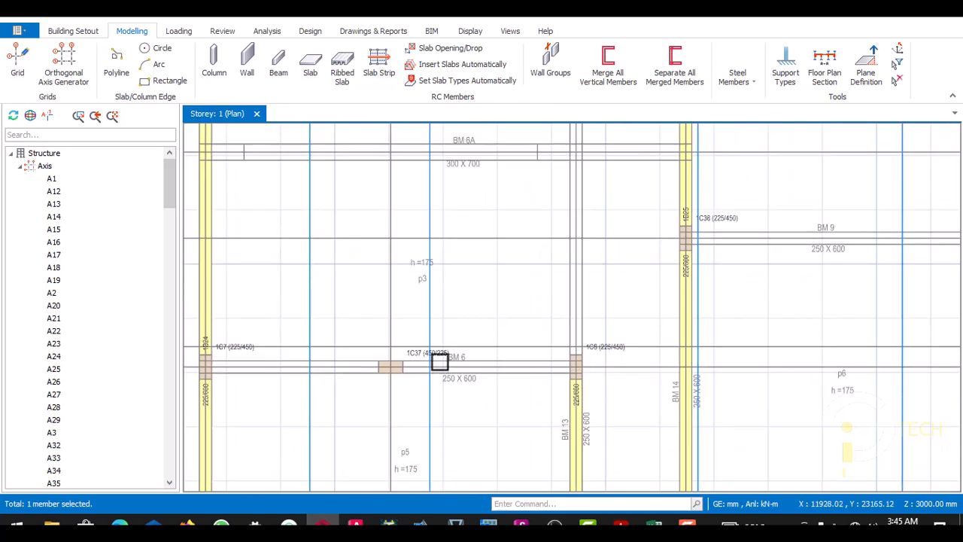
scroll(290, 361, "down", 1)
scroll(452, 353, "up", 4)
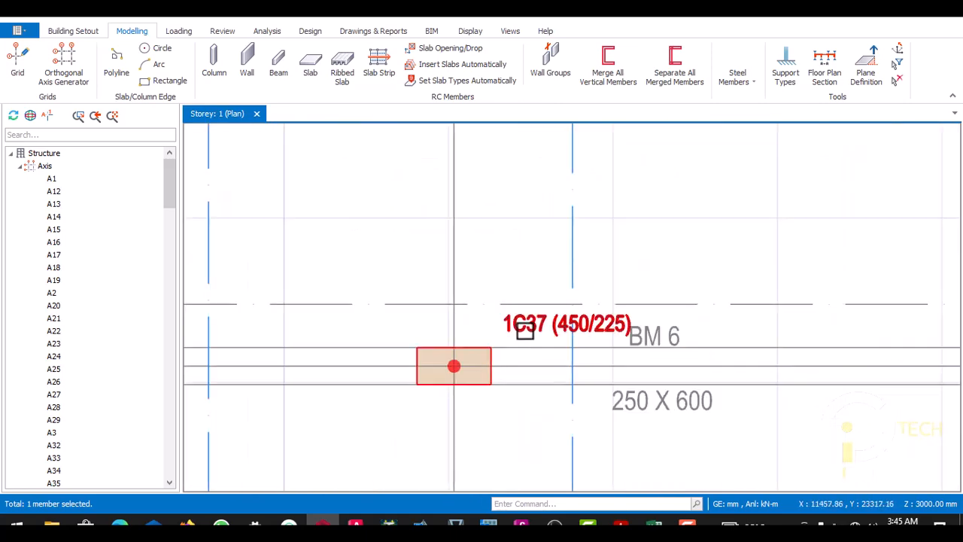
left_click(526, 330)
right_click(527, 325)
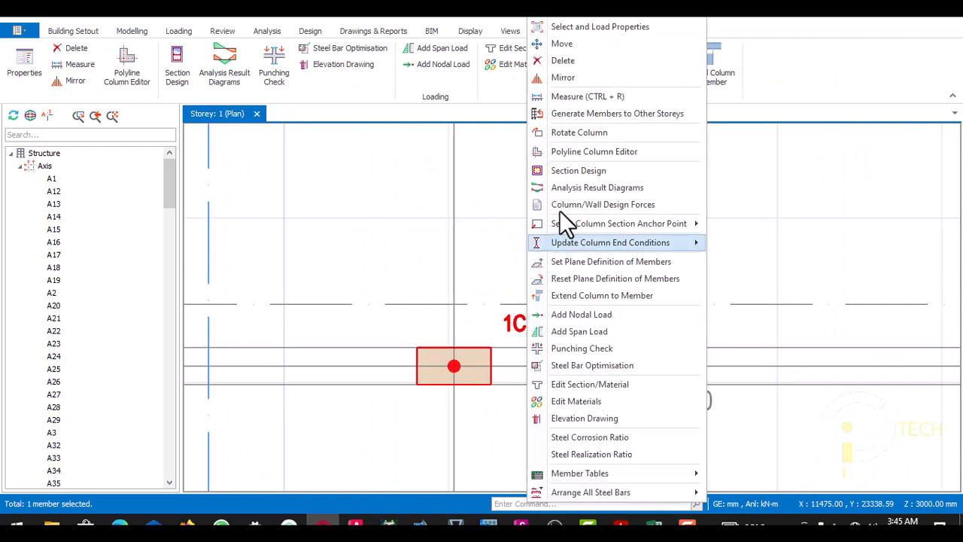
left_click(560, 27)
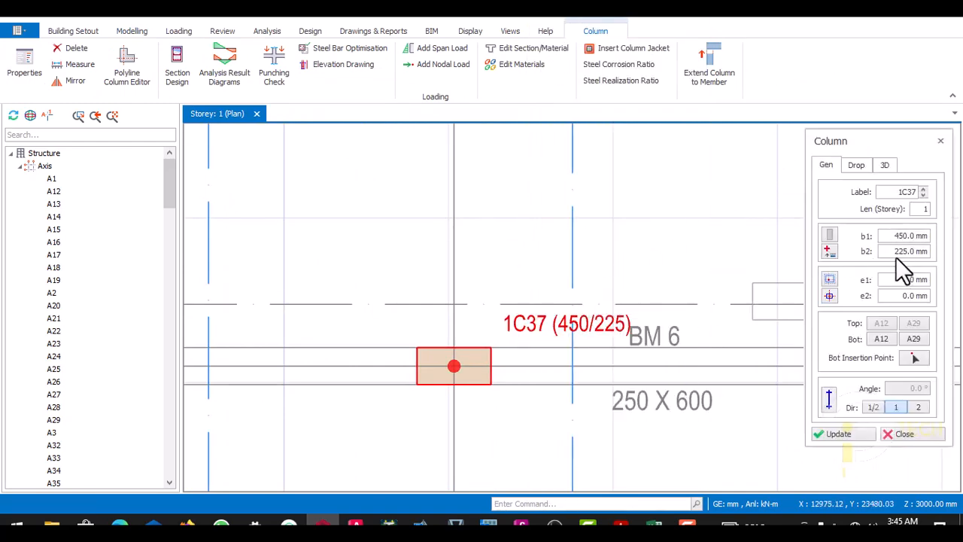
double_click(903, 255)
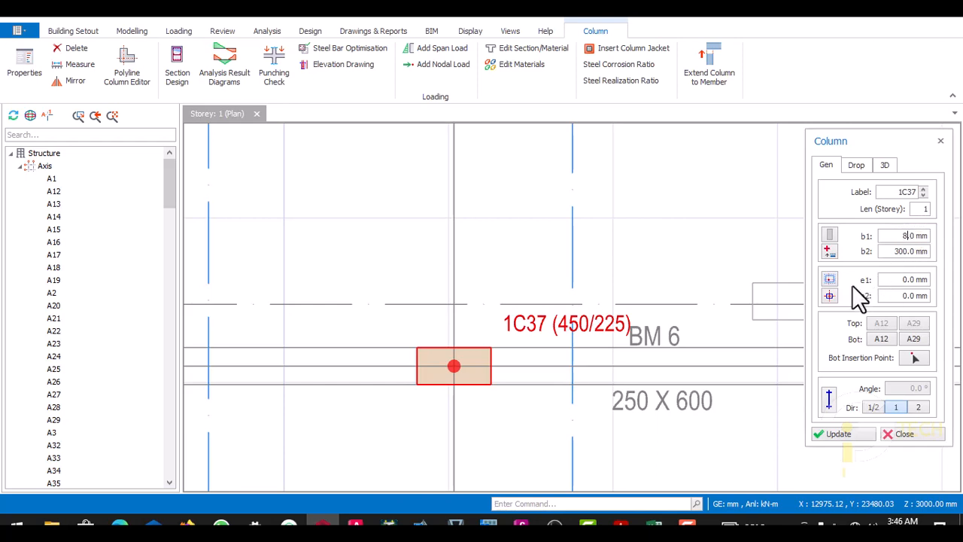
- Set the column's b1 to 825 mm and insert the 825 x 300 mm column at axes A18 and A15 on the BM 6A line
type("25")
scroll(693, 280, "down", 5)
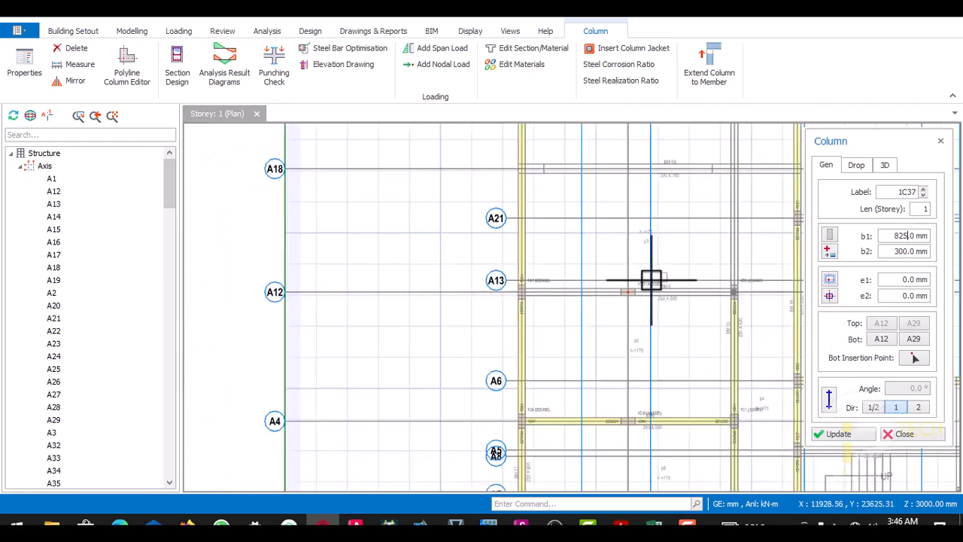
scroll(673, 221, "up", 6)
scroll(699, 253, "up", 2)
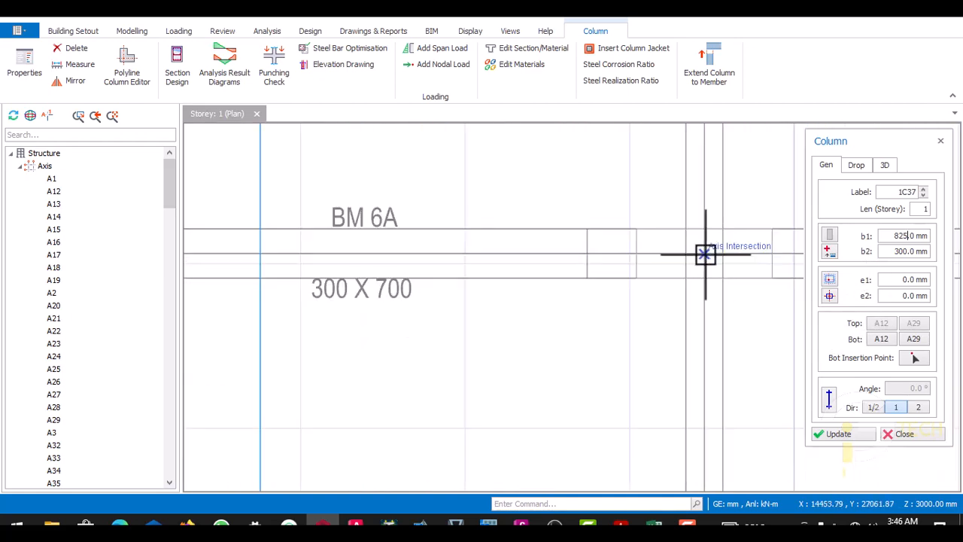
left_click(702, 253)
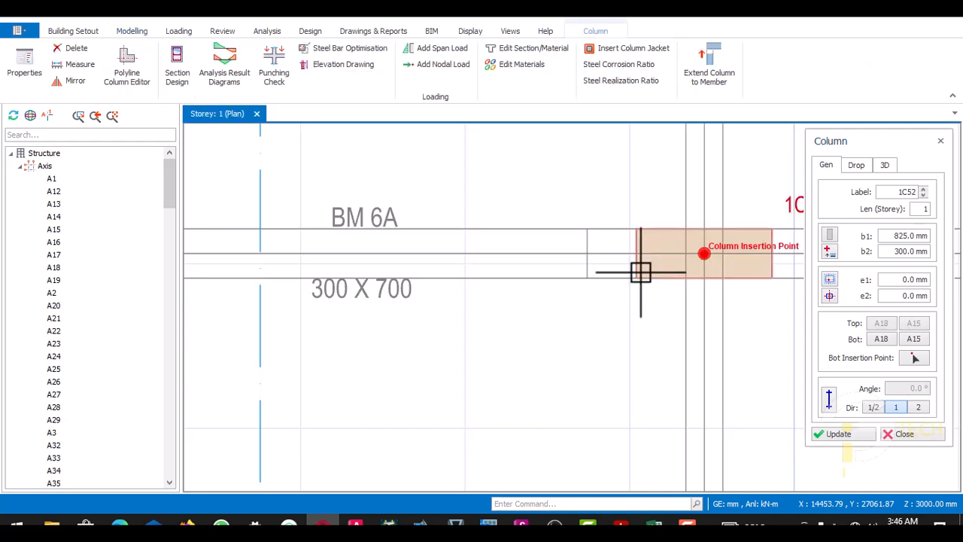
- Try shifting column 1C52 across the BM 6A line with an e2 eccentricity of 112.5 mm, followed by -112.5 mm
scroll(591, 278, "down", 3)
scroll(660, 278, "up", 2)
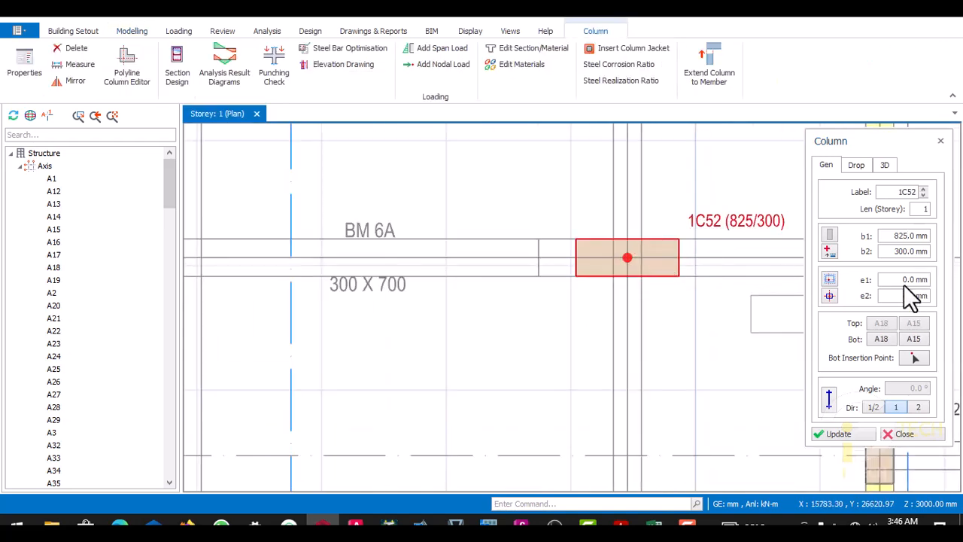
left_click_drag(900, 296, 928, 294)
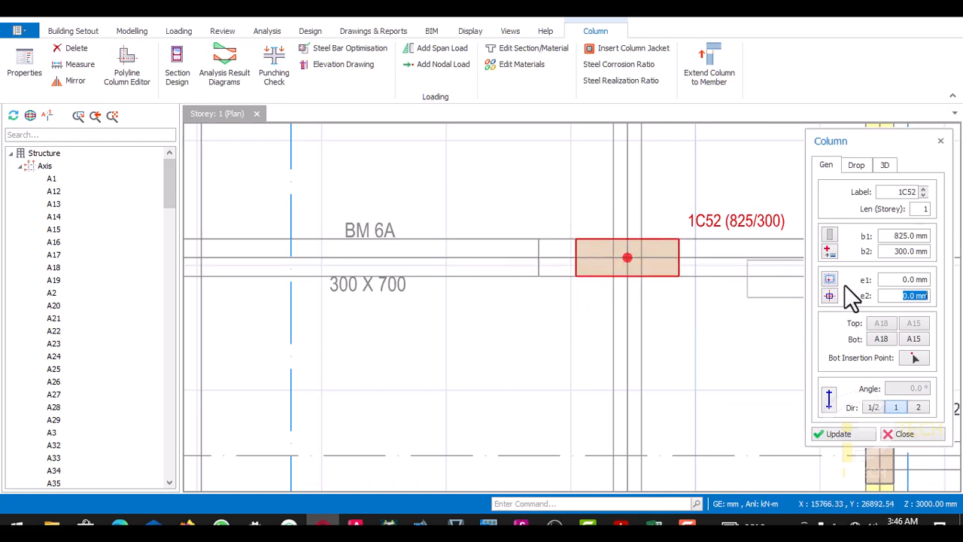
left_click_drag(915, 296, 935, 298)
type("112")
left_click(849, 432)
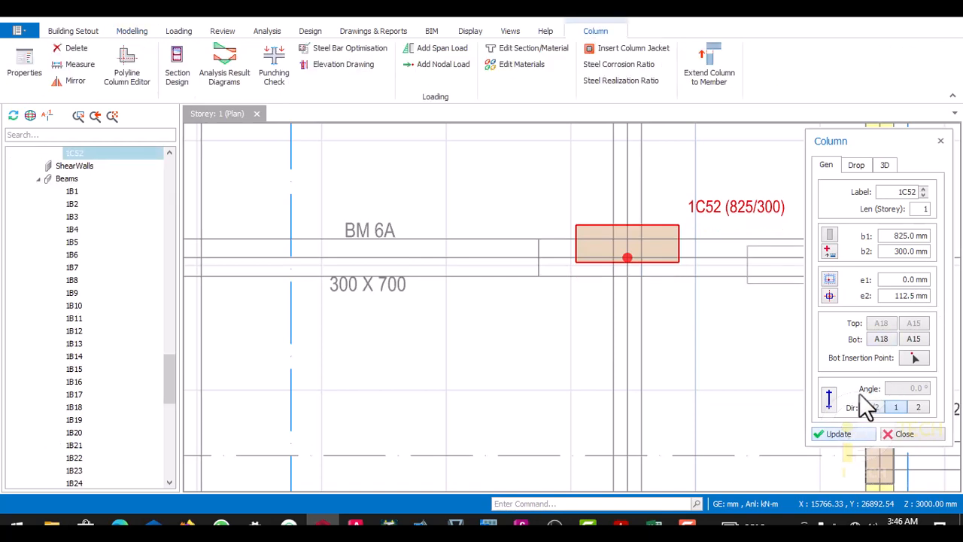
left_click_drag(894, 296, 939, 296)
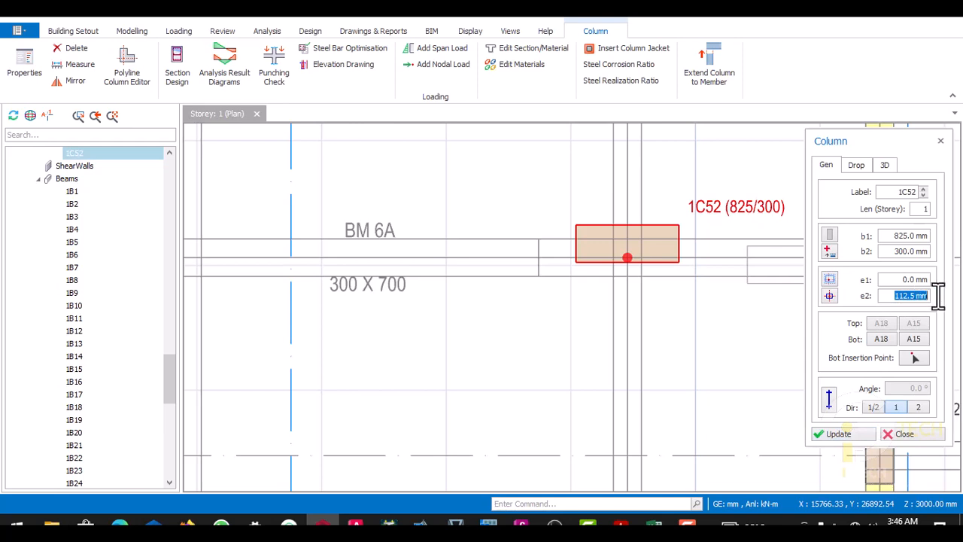
left_click(897, 296)
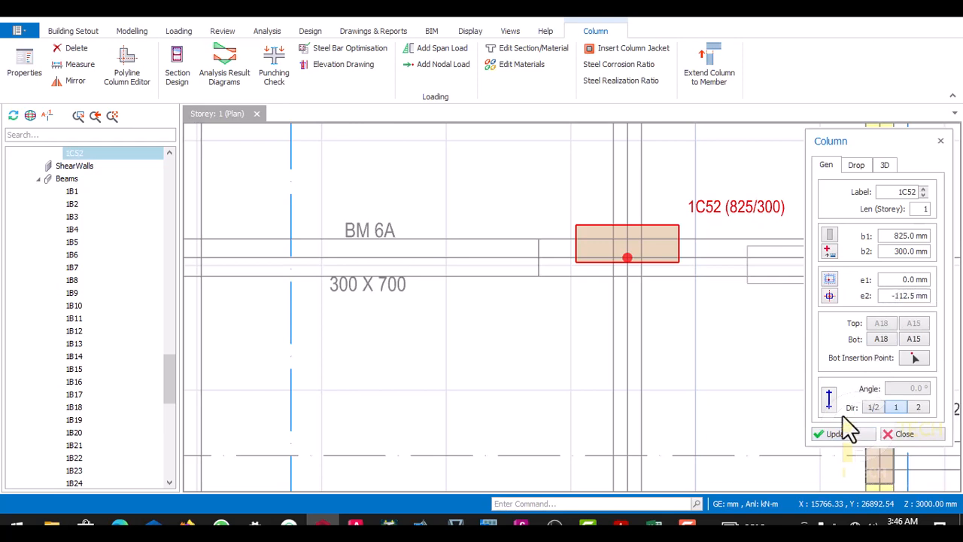
left_click(839, 434)
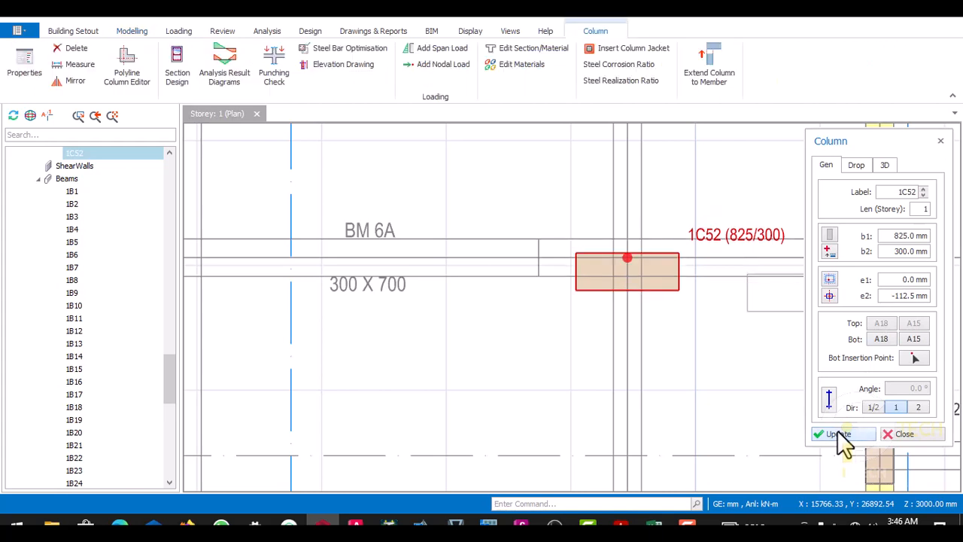
- Reset column 1C52's e2 to 0 mm and try e1 eccentricities of 112.5 mm, -112.5 mm and -225 mm
left_click_drag(892, 295, 926, 280)
type("0")
type("112.5")
left_click(832, 434)
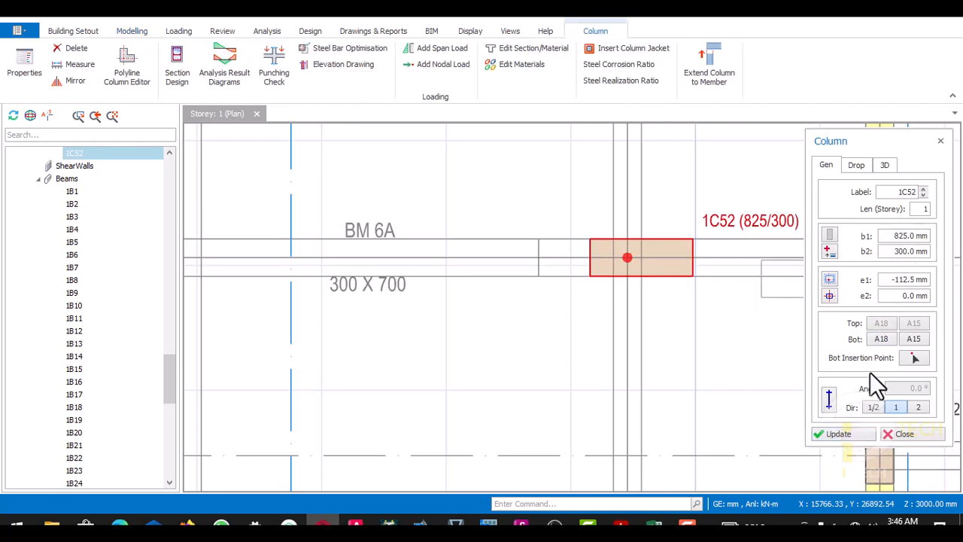
left_click(854, 431)
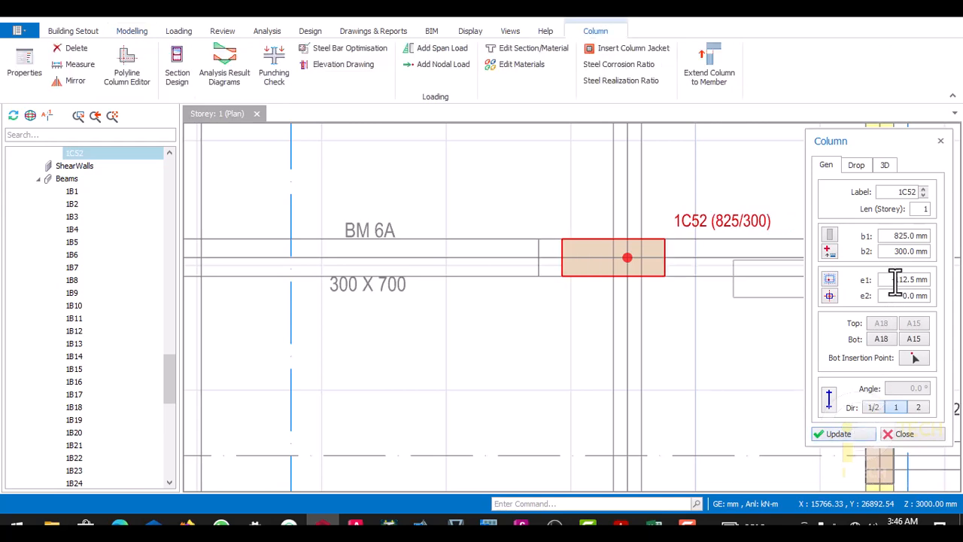
left_click_drag(895, 280, 926, 280)
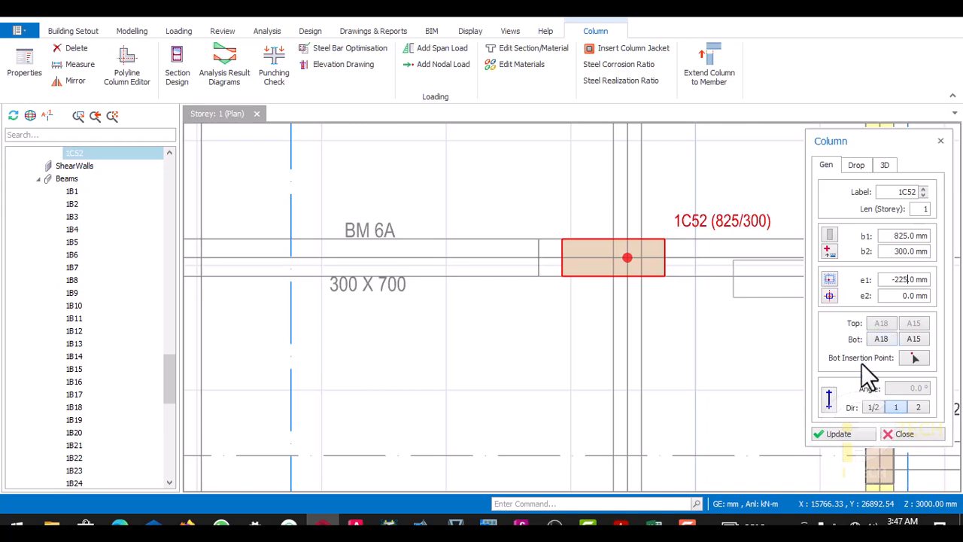
left_click(839, 436)
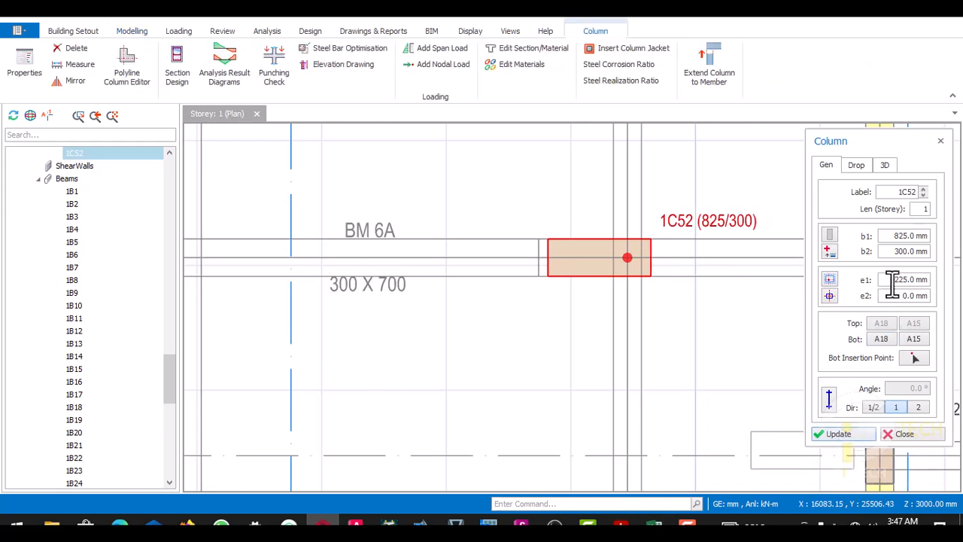
- Set column 1C52's e1 eccentricity to -300 mm to align it with the column outline on BM 6A
left_click_drag(904, 279, 933, 279)
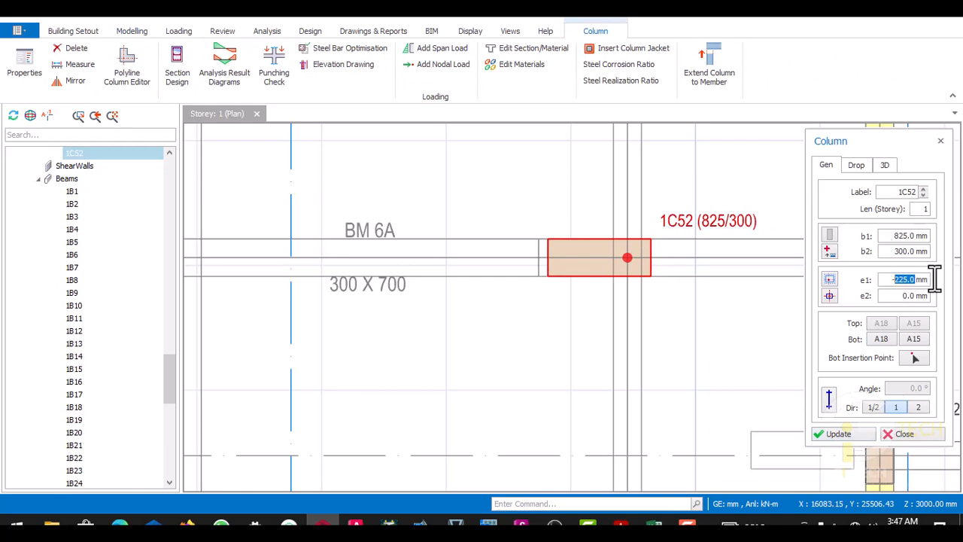
left_click(836, 435)
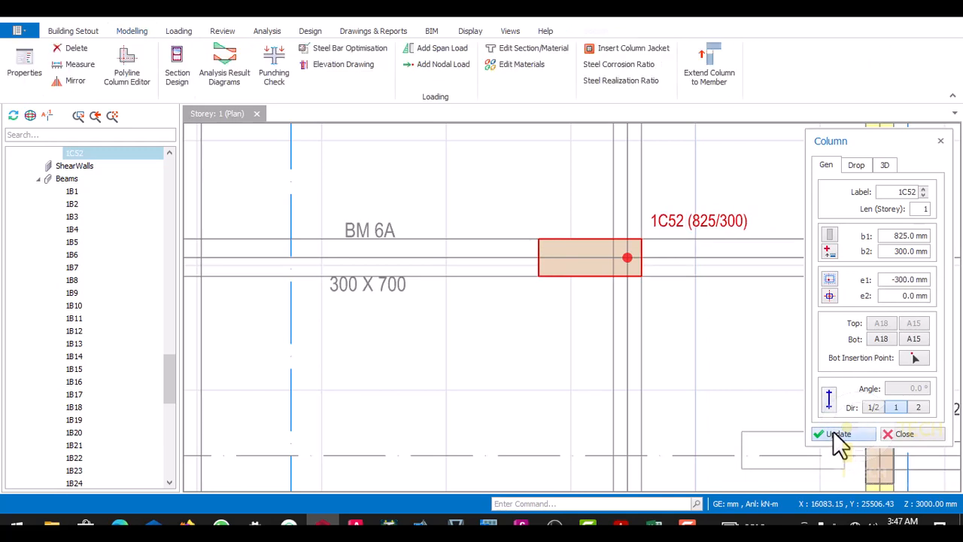
scroll(715, 325, "down", 4)
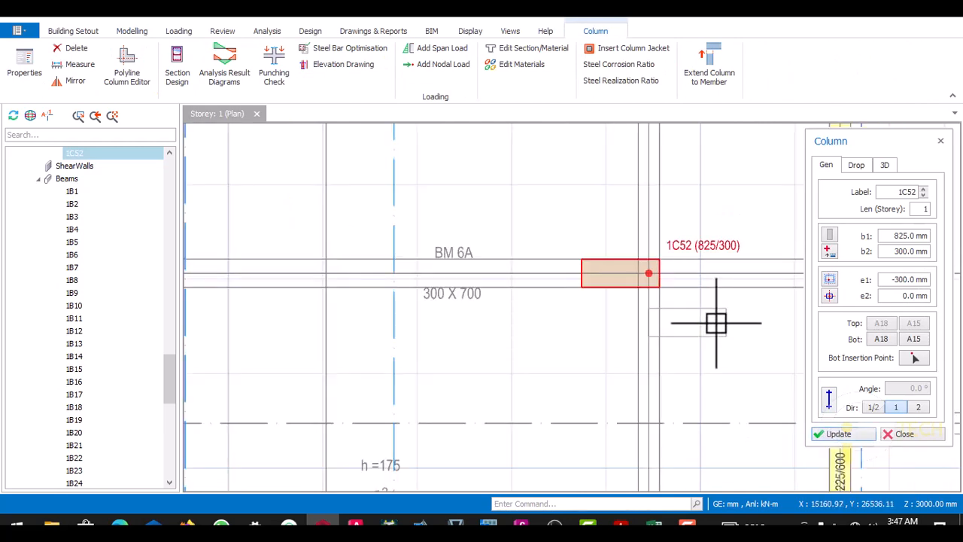
left_click(839, 435)
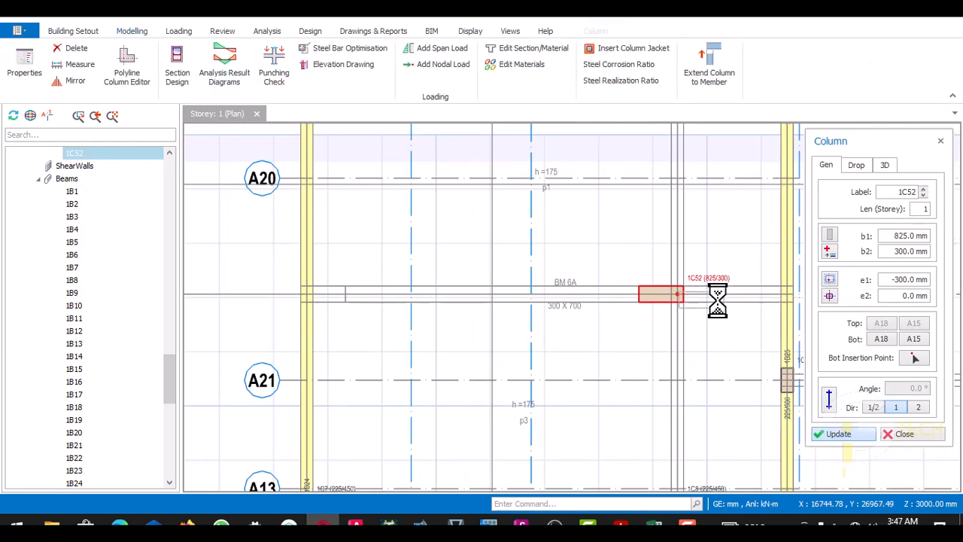
- Reuse column 1C52's properties to insert an 825 x 300 mm column at axes A18 and A28, the other end of BM 6A
scroll(707, 301, "down", 3)
scroll(484, 297, "up", 6)
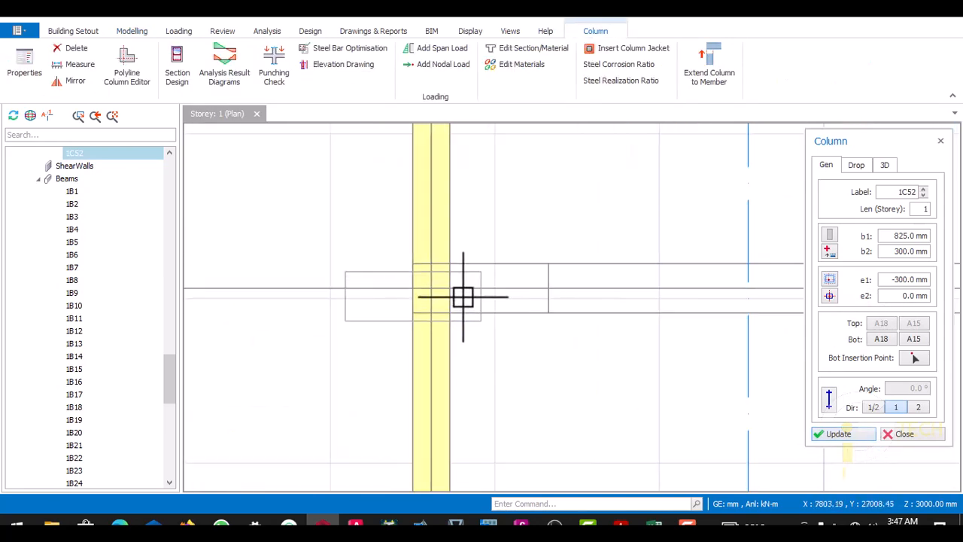
scroll(467, 293, "down", 4)
scroll(703, 290, "up", 1)
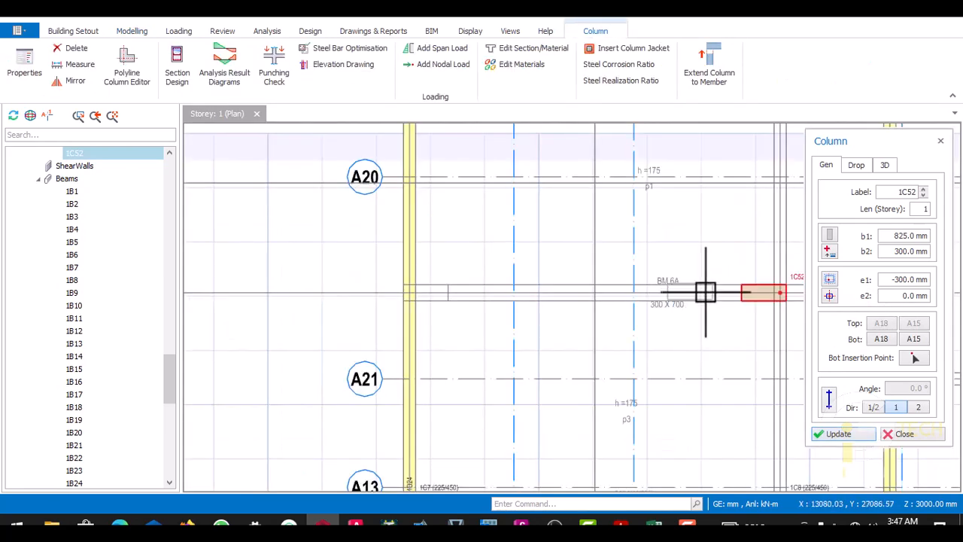
scroll(455, 297, "up", 4)
key("Escape")
scroll(655, 303, "down", 4)
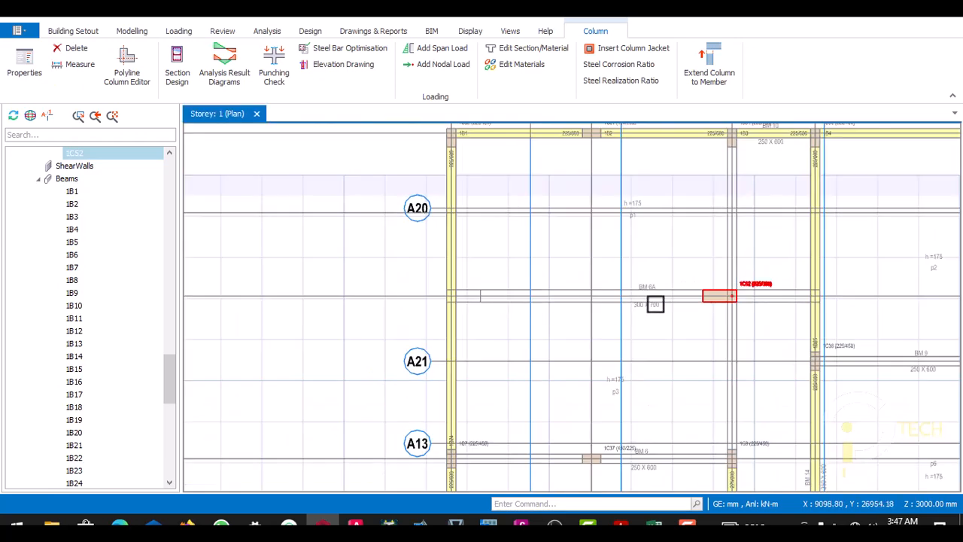
scroll(760, 297, "up", 5)
right_click(739, 292)
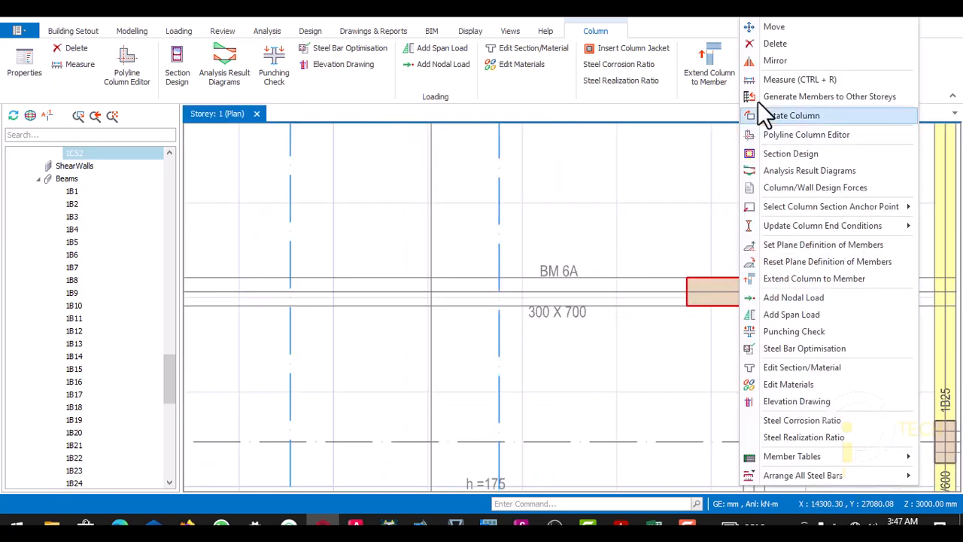
left_click(767, 25)
scroll(681, 269, "down", 4)
scroll(377, 276, "up", 5)
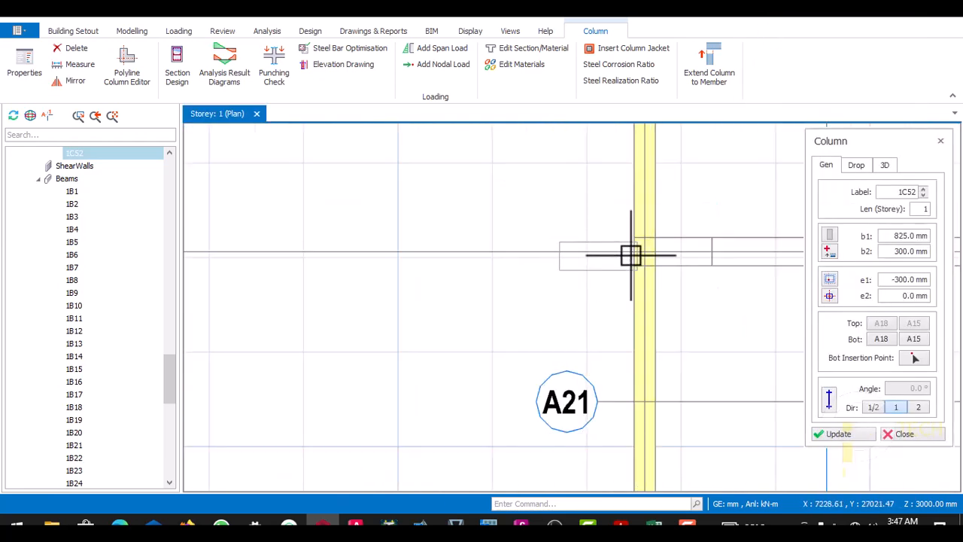
left_click(647, 254)
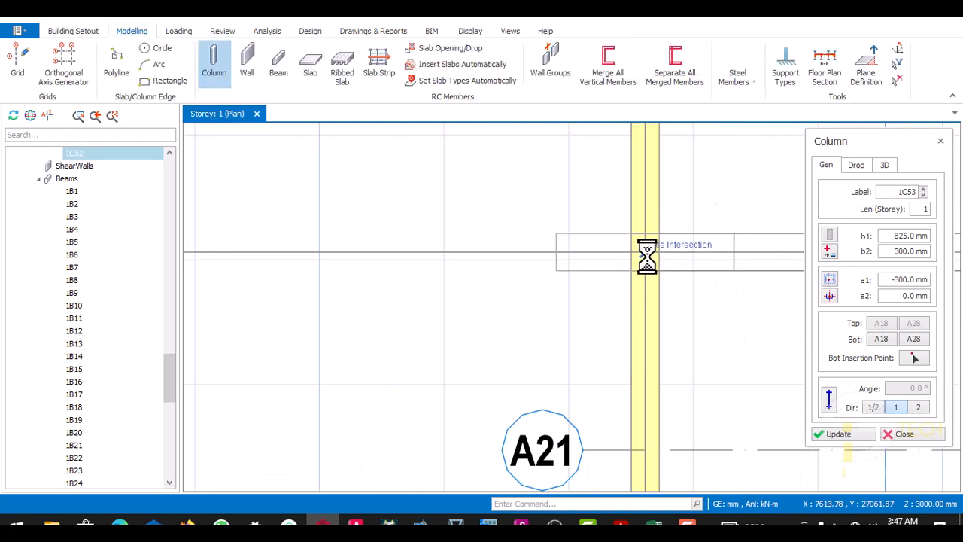
key("Escape")
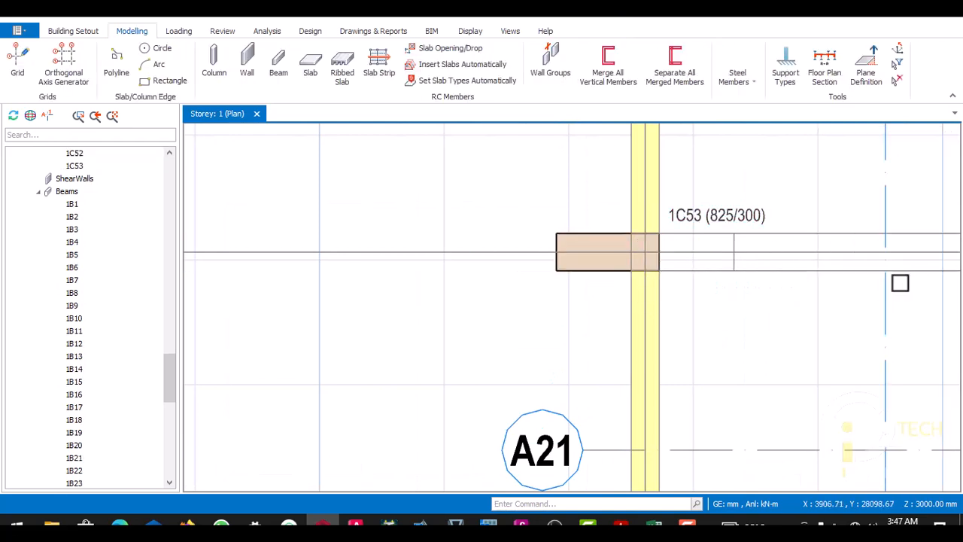
- Set column 1C53's e1 eccentricity to 300 mm to align it with the column outline on BM 6A
right_click(711, 217)
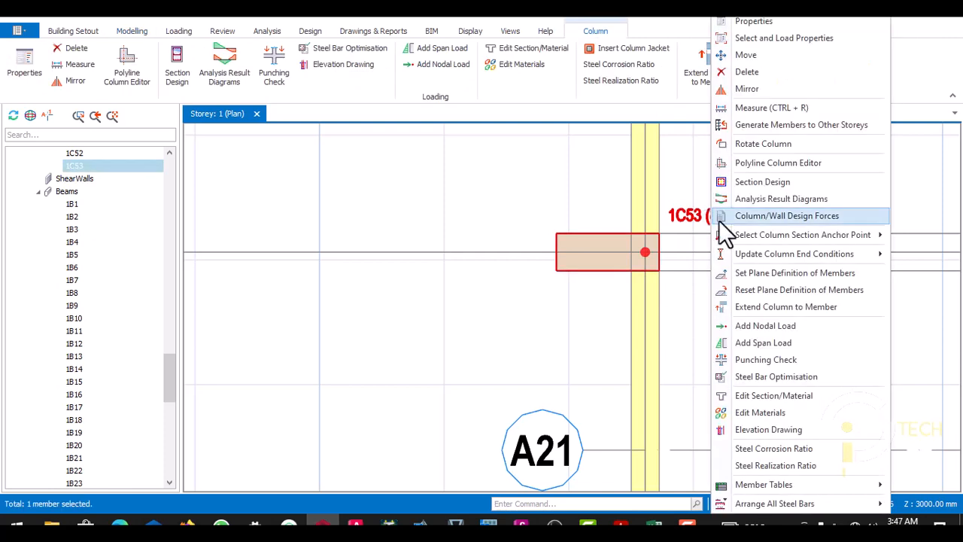
left_click(755, 23)
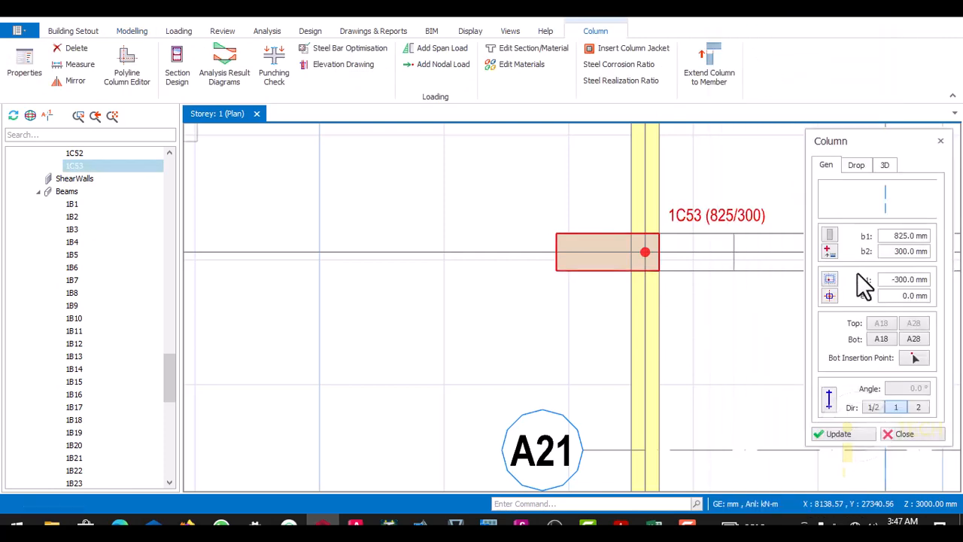
left_click(895, 281)
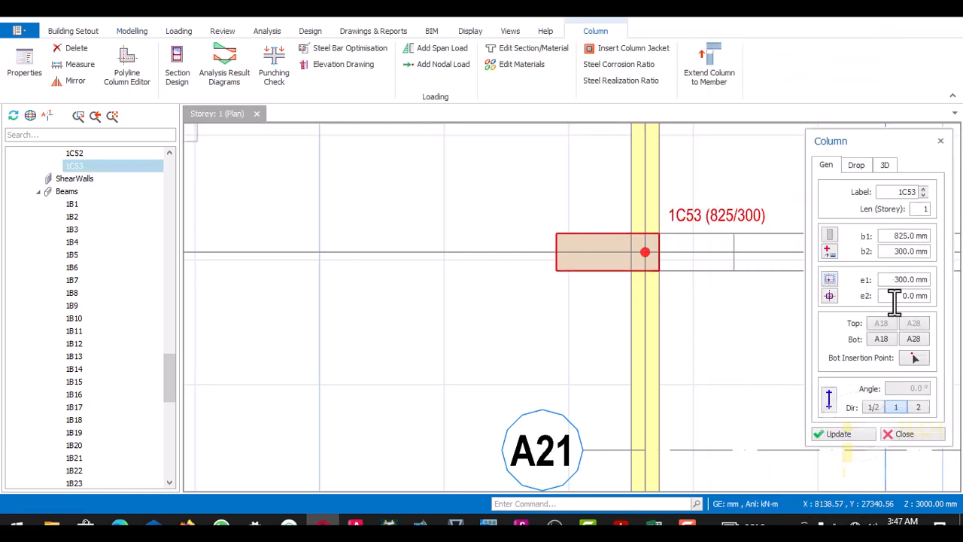
left_click(842, 435)
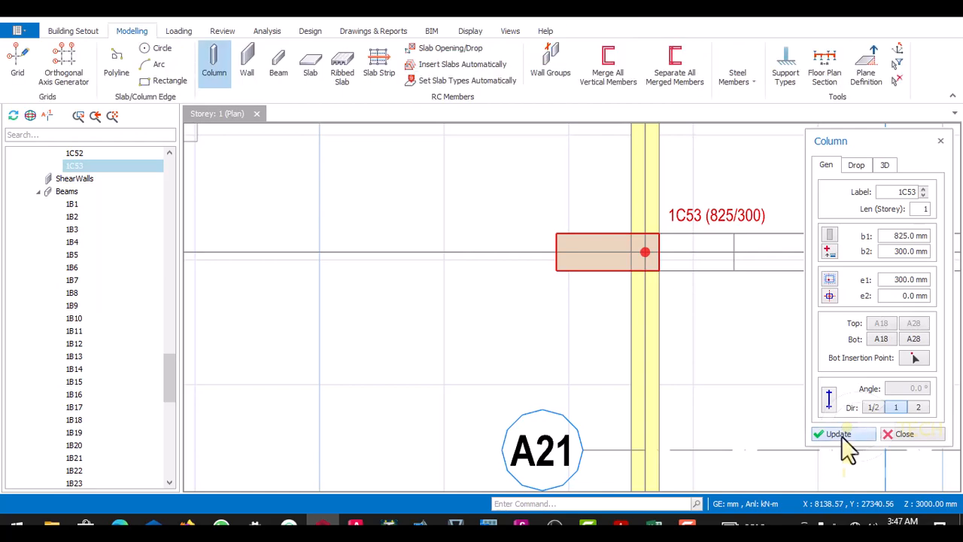
left_click(899, 435)
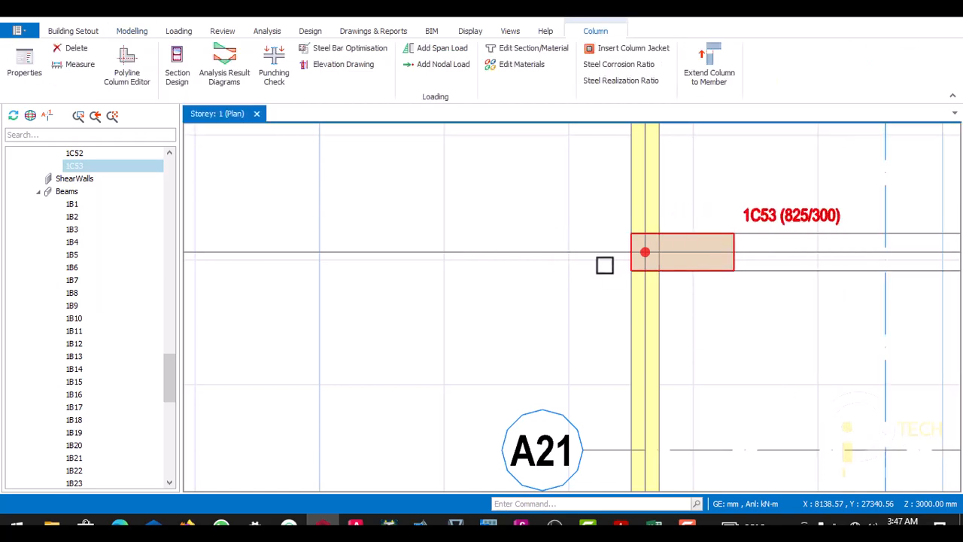
- Examine the storey 1 plan around BM 6A, BM 6 and BM 13 for columns and missing beams
scroll(605, 264, "down", 5)
scroll(584, 268, "up", 3)
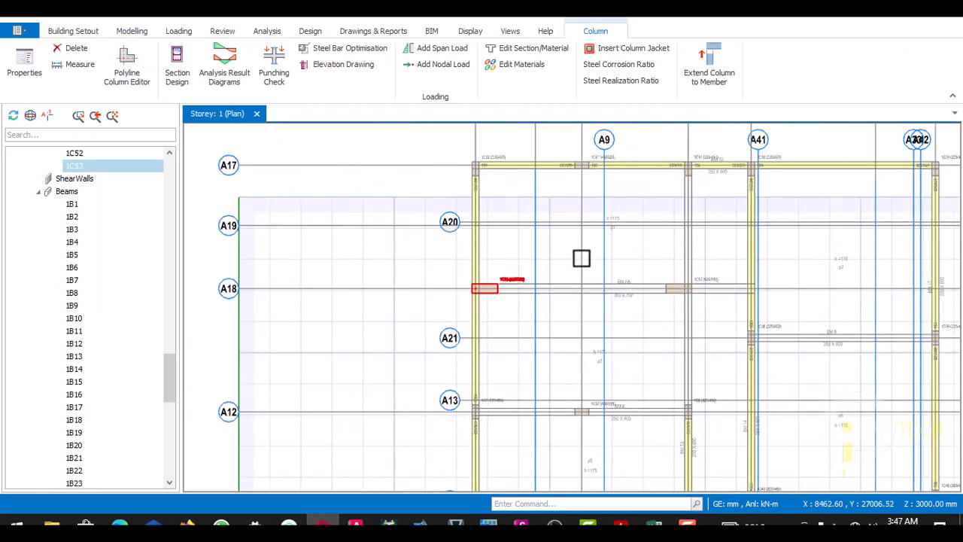
scroll(594, 256, "down", 2)
scroll(656, 234, "up", 2)
scroll(602, 236, "down", 2)
scroll(594, 236, "down", 2)
scroll(602, 218, "up", 2)
scroll(592, 311, "up", 2)
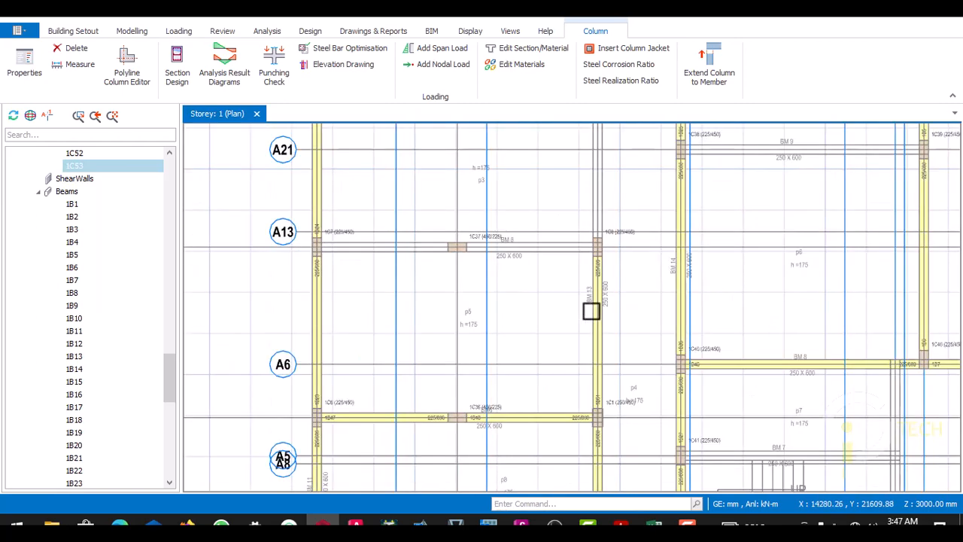
scroll(597, 276, "down", 1)
scroll(598, 280, "up", 3)
scroll(470, 186, "down", 1)
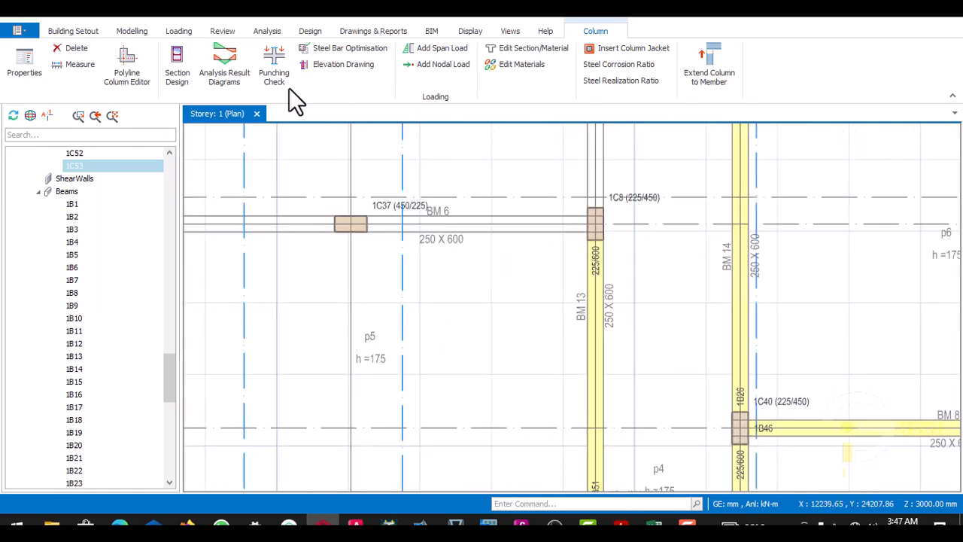
- Reuse beam 1B51's properties to insert 225 x 600 mm beams along axis A15 from column 1C8 to column 1C31
scroll(521, 218, "up", 1)
scroll(613, 272, "up", 2)
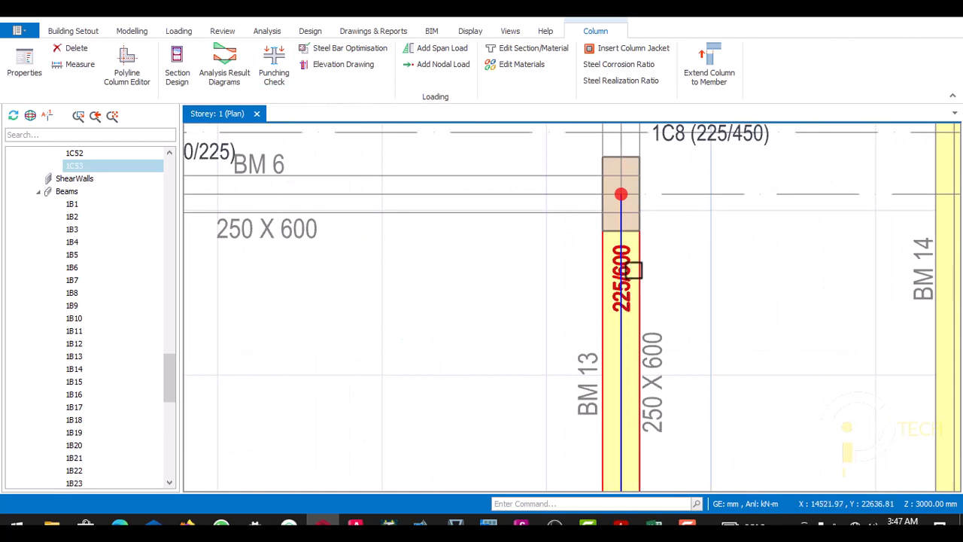
right_click(632, 273)
left_click(672, 27)
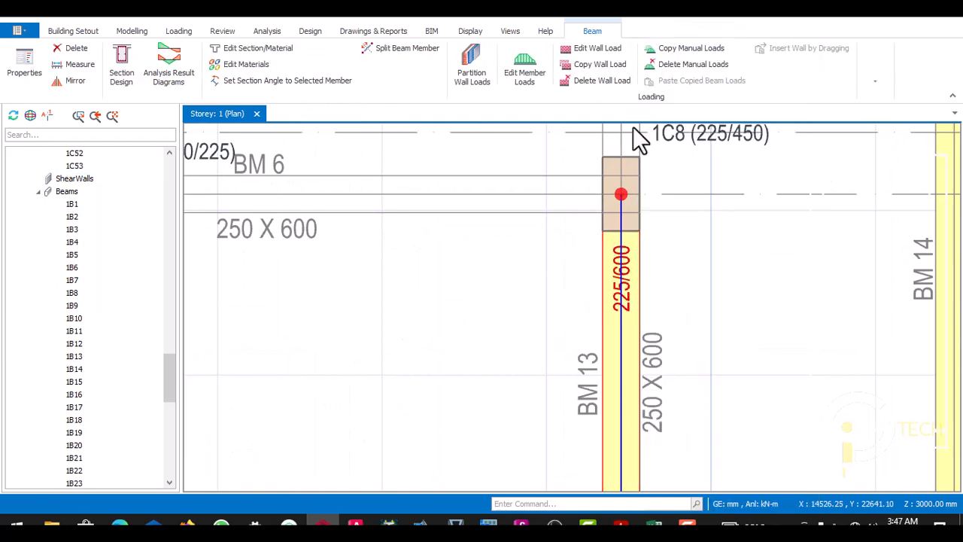
scroll(618, 279, "down", 1)
scroll(619, 279, "down", 3)
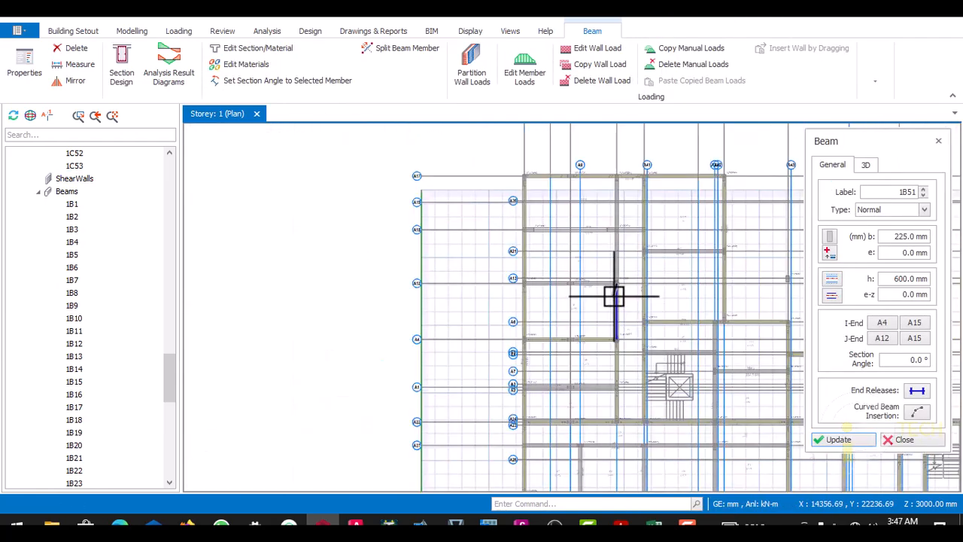
scroll(613, 164, "up", 4)
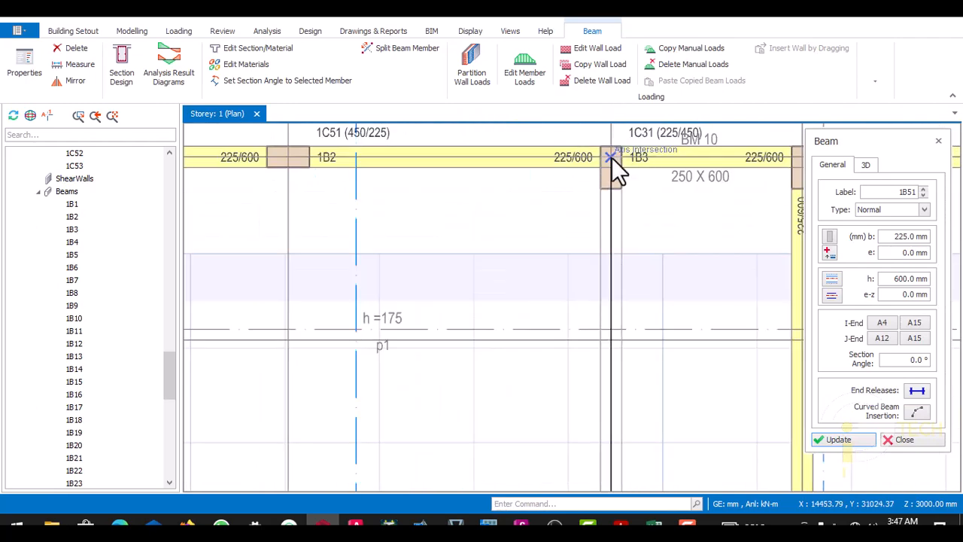
left_click(612, 158)
scroll(614, 160, "down", 2)
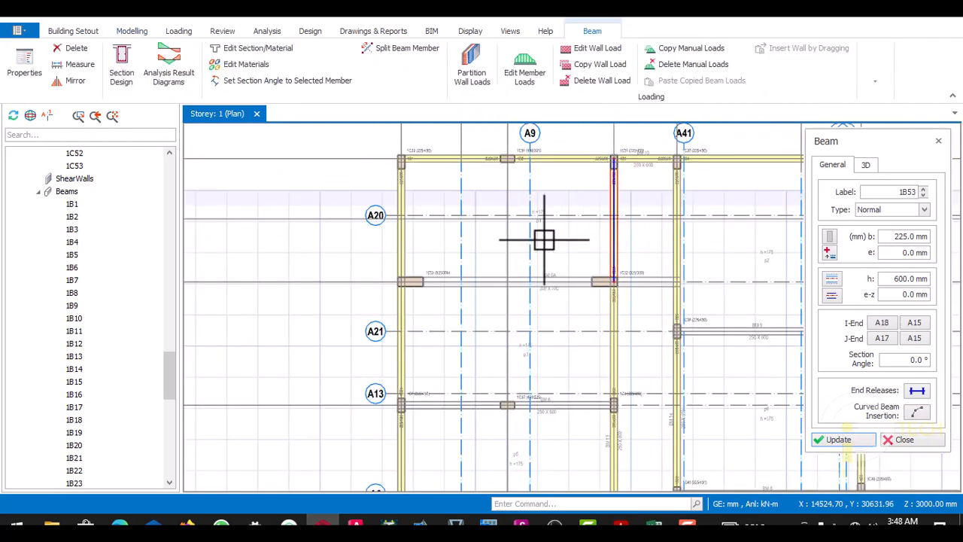
- Insert 225 x 600 mm beams along BM 6 on axis A12, from column 1C7 through 1C37 to 1C8
scroll(409, 297, "up", 2)
scroll(428, 269, "down", 2)
scroll(444, 353, "up", 1)
scroll(415, 318, "up", 1)
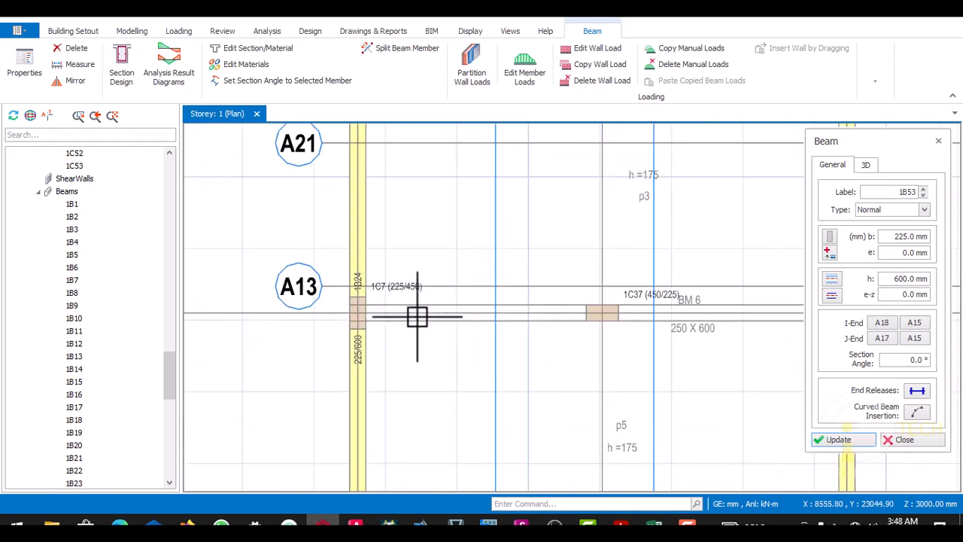
scroll(386, 321, "up", 1)
scroll(486, 325, "down", 2)
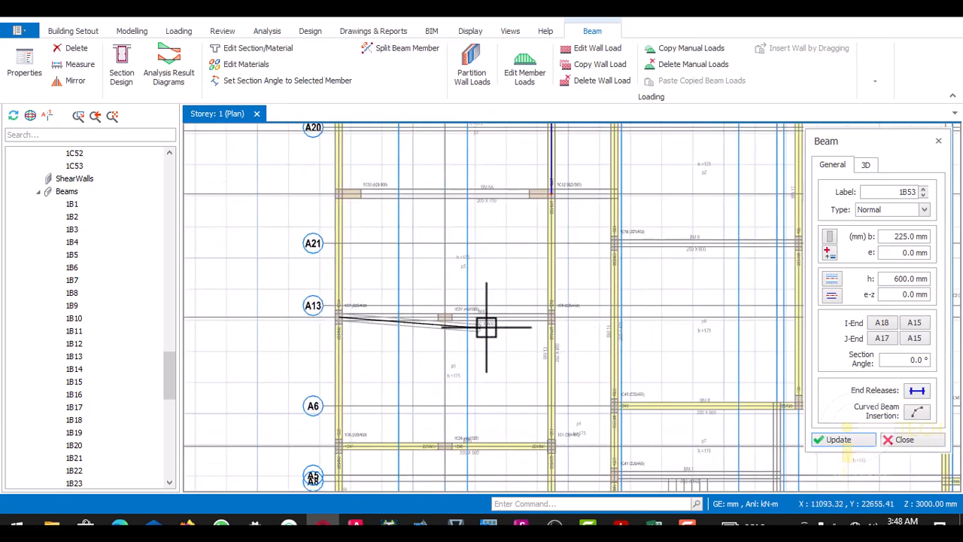
scroll(546, 323, "up", 3)
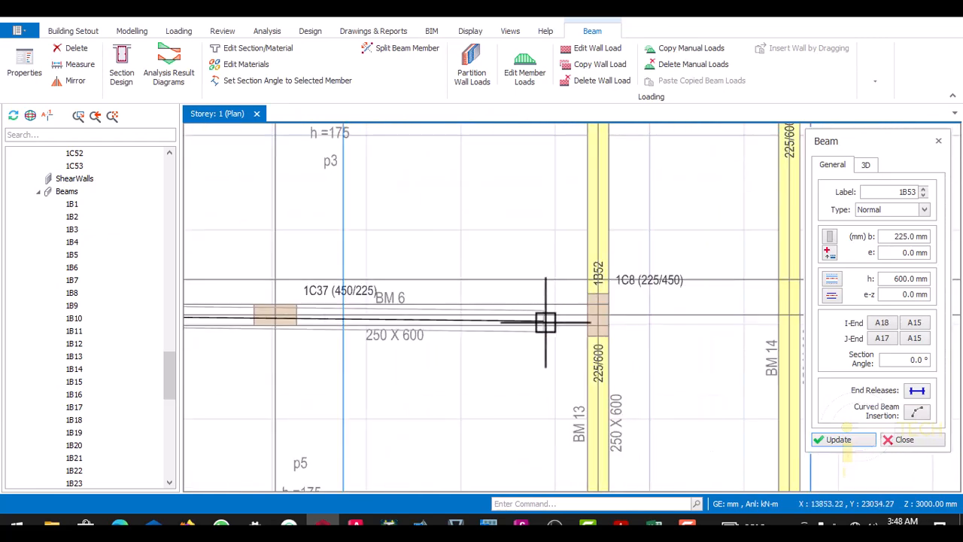
left_click(587, 320)
scroll(586, 319, "down", 6)
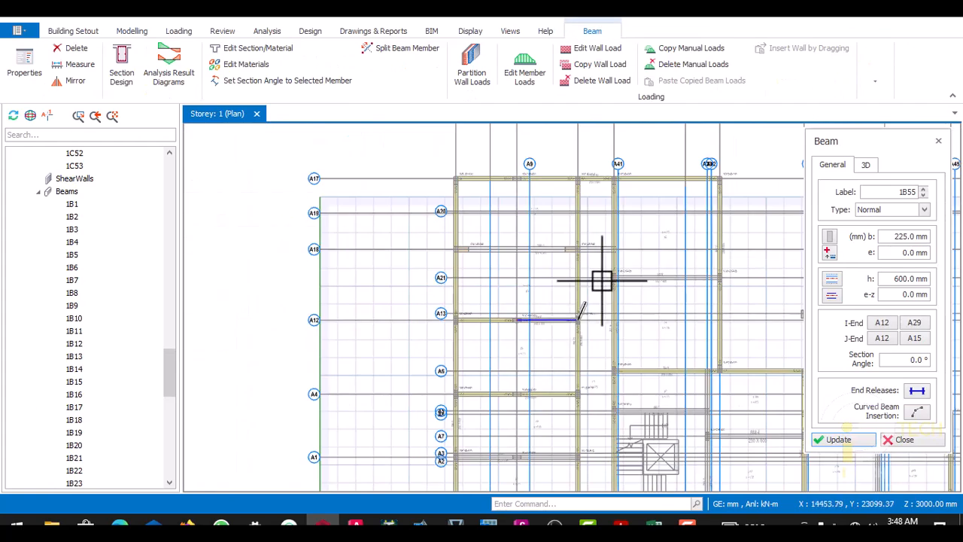
- Insert 225 x 600 mm beams along BM6 on axis A1, from column 1C4 through 1C35 to 1C5
scroll(601, 282, "up", 2)
scroll(539, 281, "down", 4)
scroll(533, 323, "up", 3)
scroll(538, 338, "down", 2)
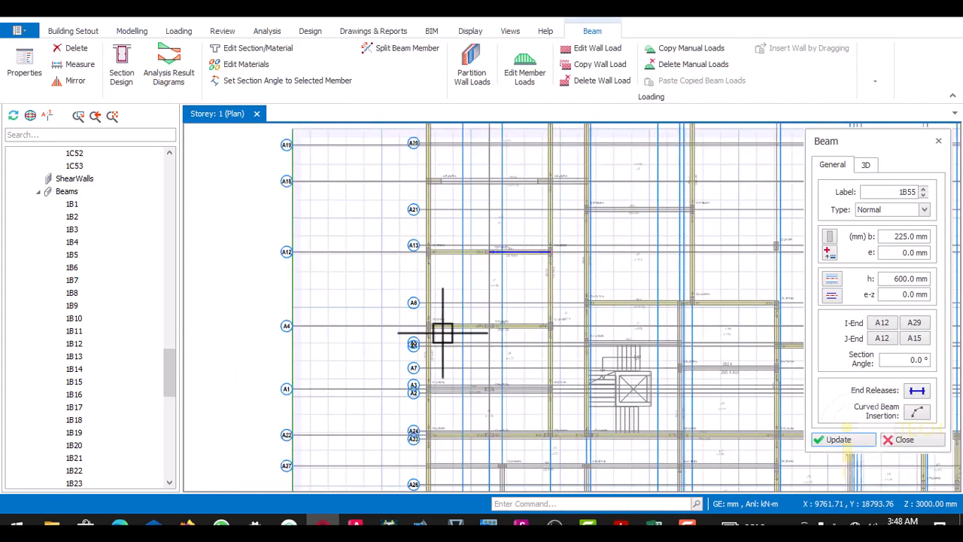
scroll(441, 329, "up", 2)
scroll(458, 275, "down", 1)
scroll(467, 312, "up", 4)
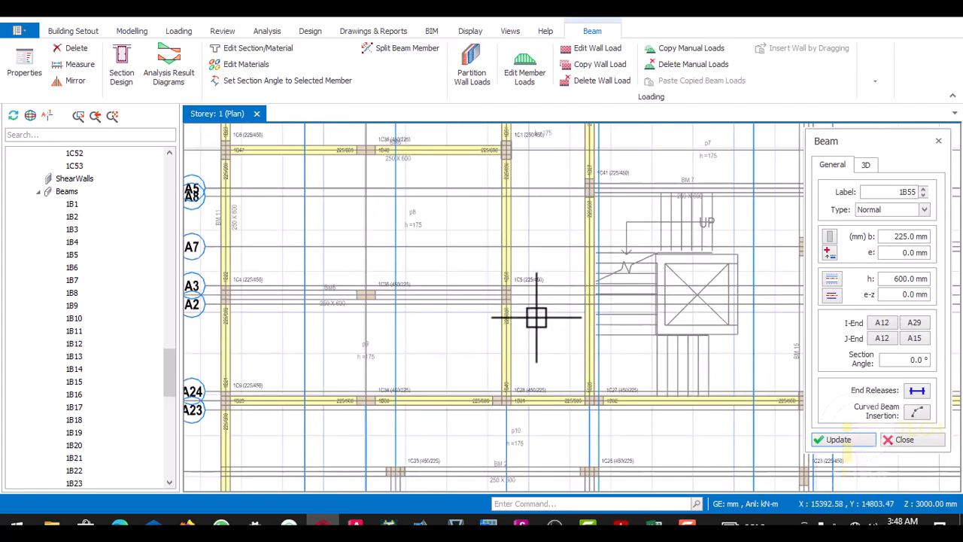
scroll(354, 295, "down", 1)
scroll(354, 294, "up", 6)
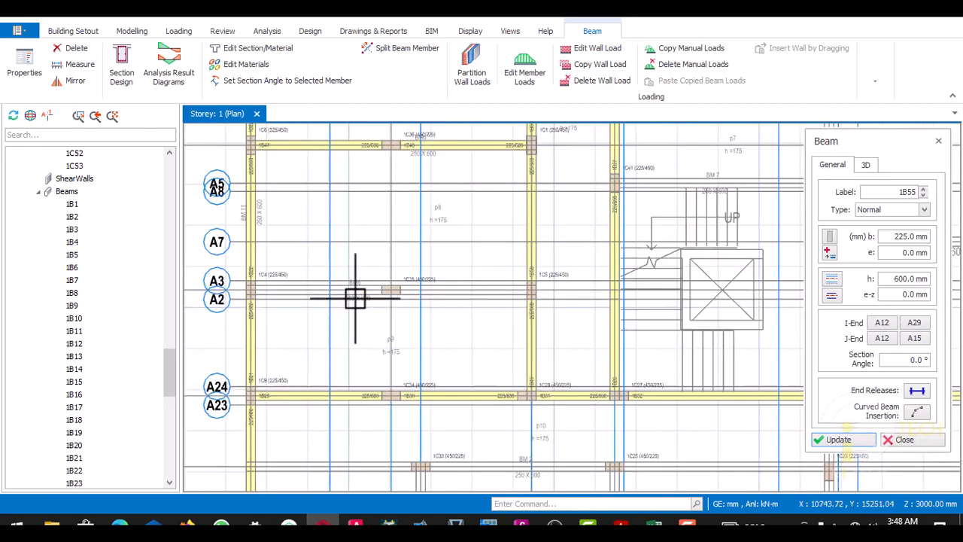
scroll(305, 289, "down", 2)
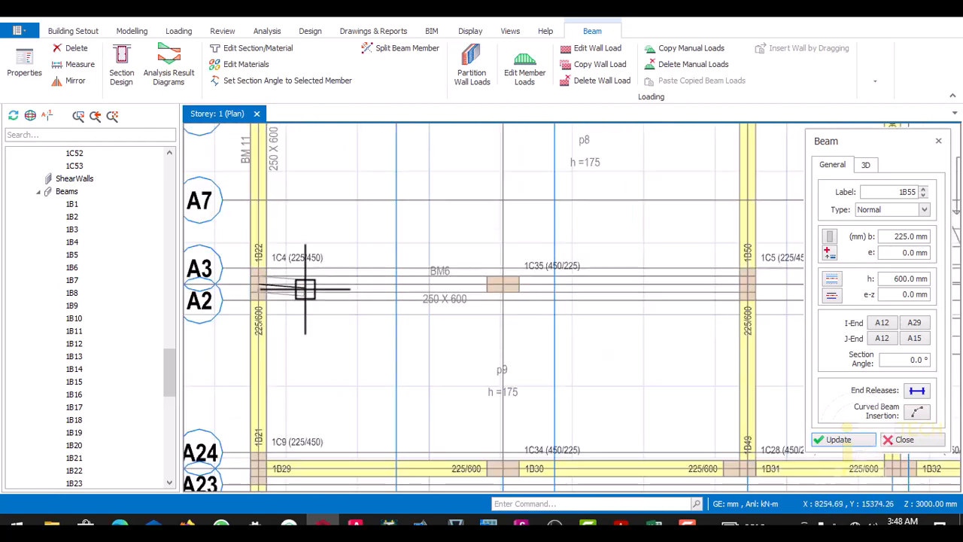
scroll(476, 286, "down", 3)
scroll(522, 289, "down", 5)
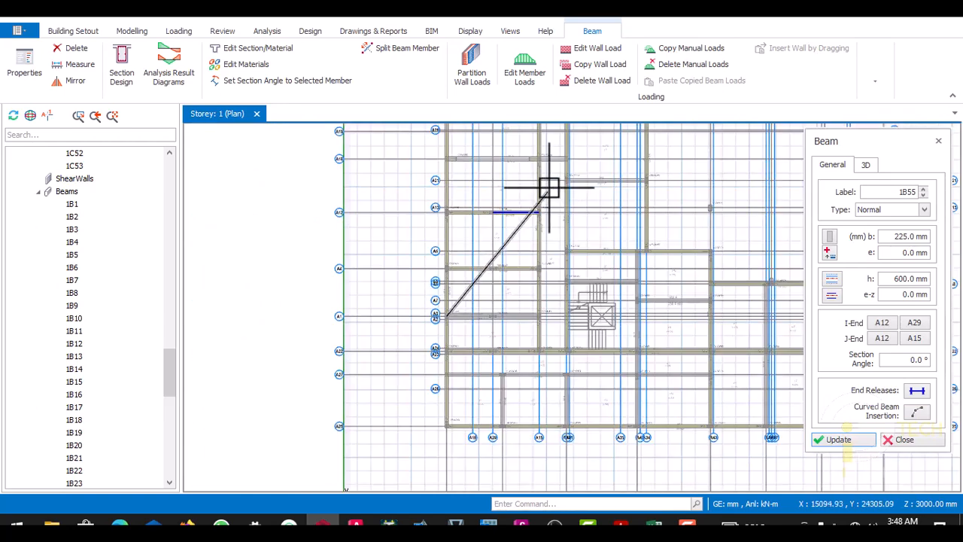
scroll(550, 180, "up", 3)
scroll(554, 201, "down", 1)
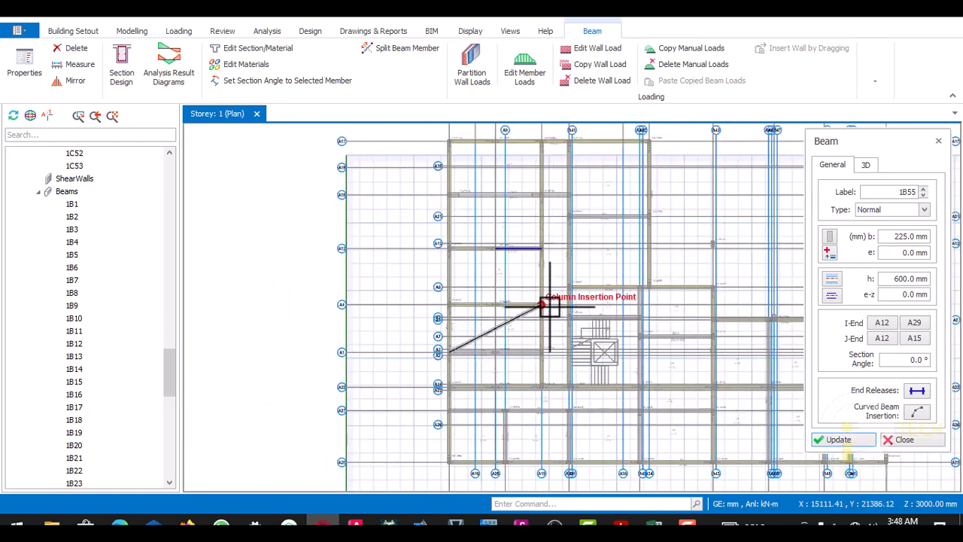
scroll(551, 361, "up", 3)
scroll(552, 314, "down", 1)
scroll(547, 324, "up", 1)
scroll(545, 324, "up", 3)
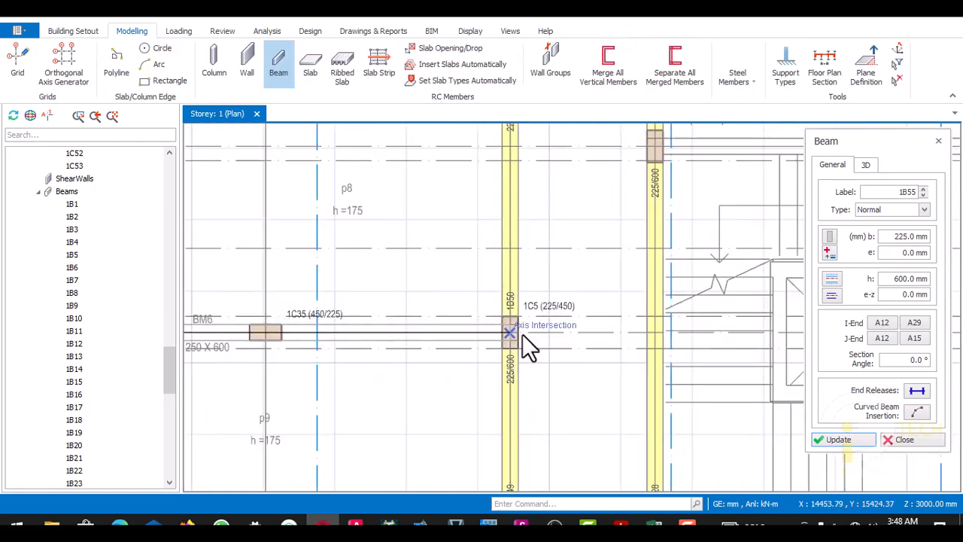
scroll(531, 319, "down", 3)
scroll(536, 257, "up", 2)
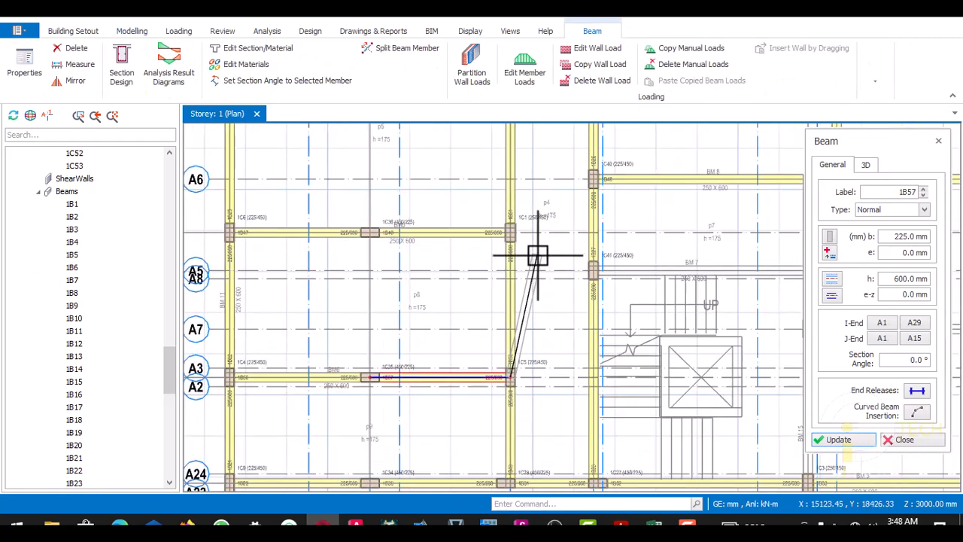
key("Escape")
- Insert a 225 x 600 mm beam along BM 12 on axis A9, between columns 1C33 and 1C26
scroll(533, 278, "down", 3)
scroll(525, 352, "up", 1)
scroll(506, 330, "down", 1)
scroll(489, 298, "up", 2)
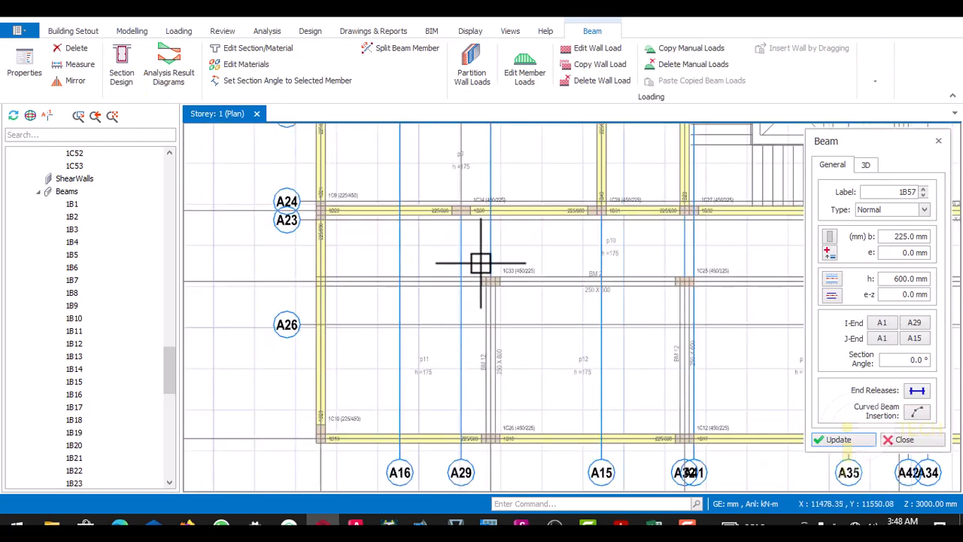
scroll(386, 254, "up", 2)
scroll(445, 265, "up", 3)
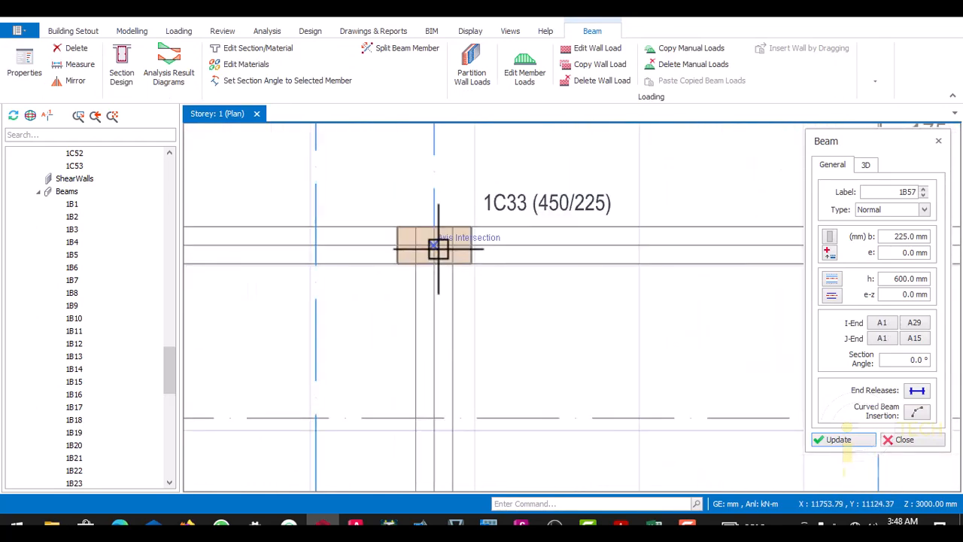
scroll(438, 248, "down", 3)
scroll(439, 355, "down", 1)
scroll(442, 350, "up", 3)
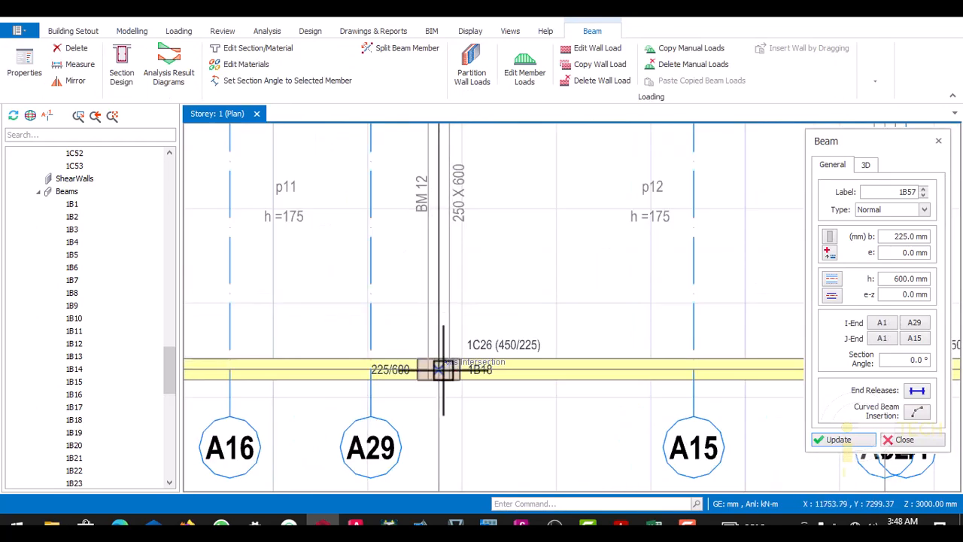
left_click(443, 369)
scroll(424, 369, "down", 3)
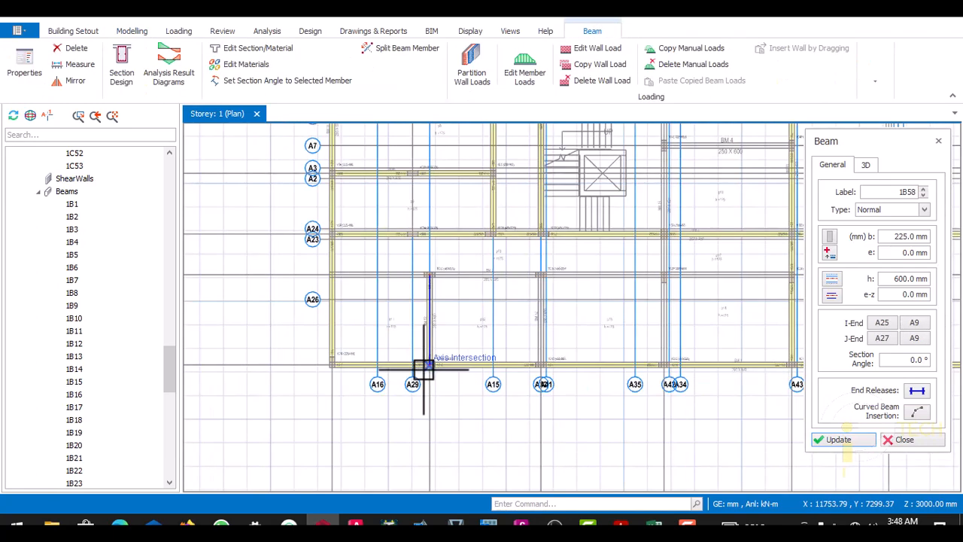
- Insert a 225 x 600 mm beam along the BM 12 line on axis A32, between columns 1C25 and 1C12
scroll(538, 275, "up", 5)
scroll(540, 217, "down", 4)
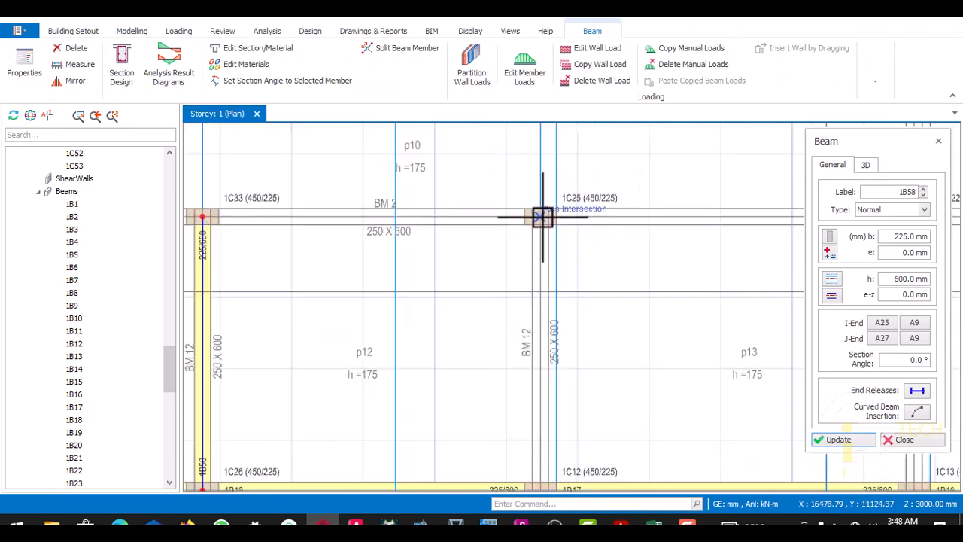
scroll(536, 369, "up", 5)
scroll(536, 370, "up", 2)
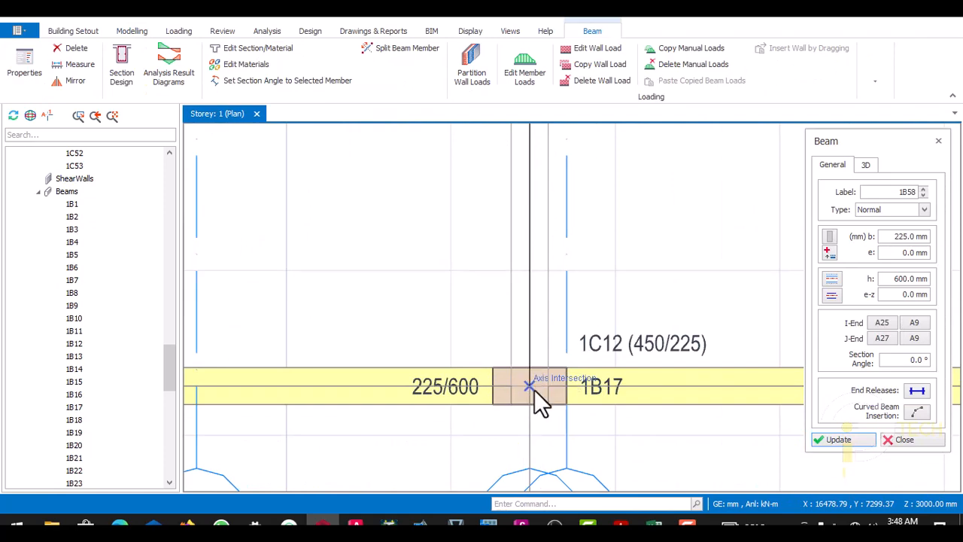
left_click(534, 389)
scroll(534, 389, "down", 4)
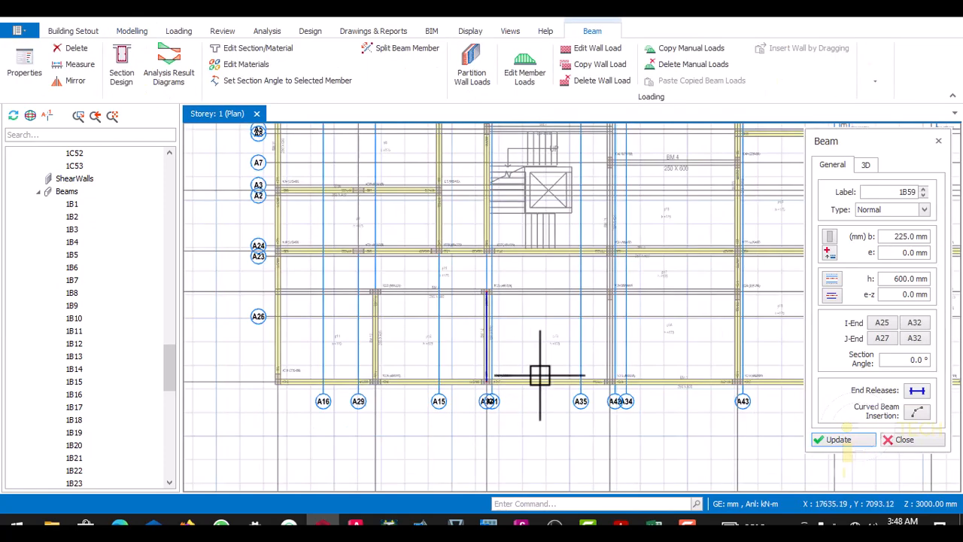
- Insert 225 x 600 mm beams along BM 2 on axis A27, from the edge beam below 1C9 to column 1C23
scroll(581, 296, "up", 3)
scroll(254, 290, "down", 3)
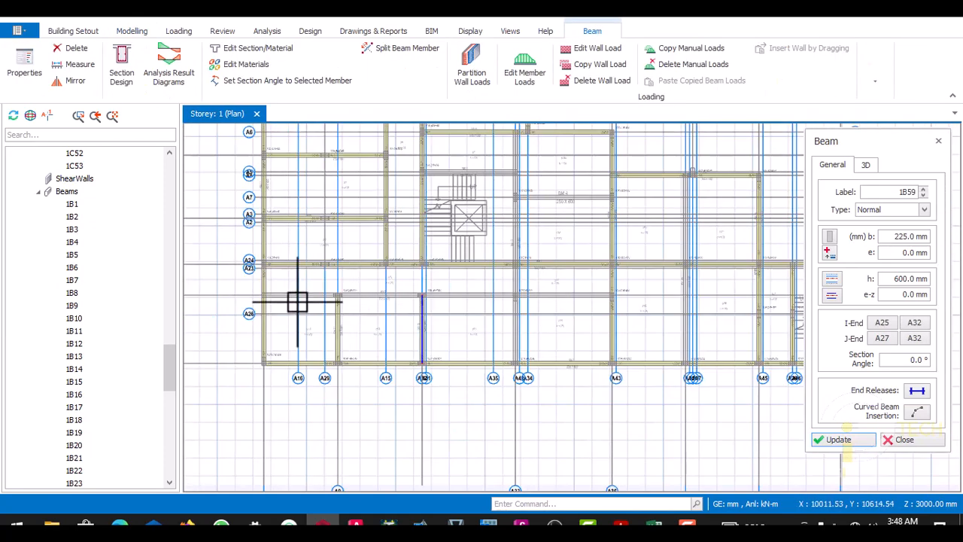
scroll(253, 290, "up", 5)
scroll(296, 307, "down", 3)
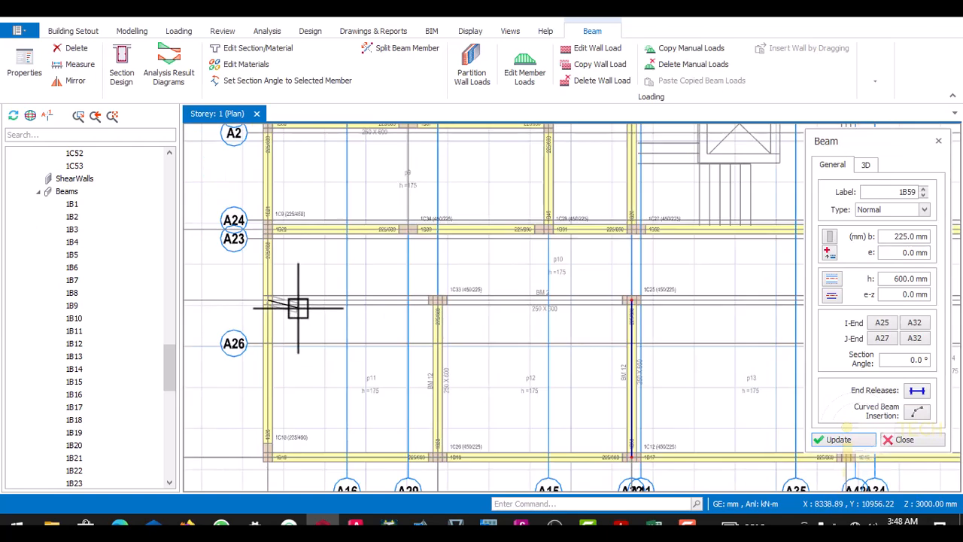
scroll(493, 308, "up", 4)
scroll(371, 312, "down", 3)
scroll(371, 312, "up", 5)
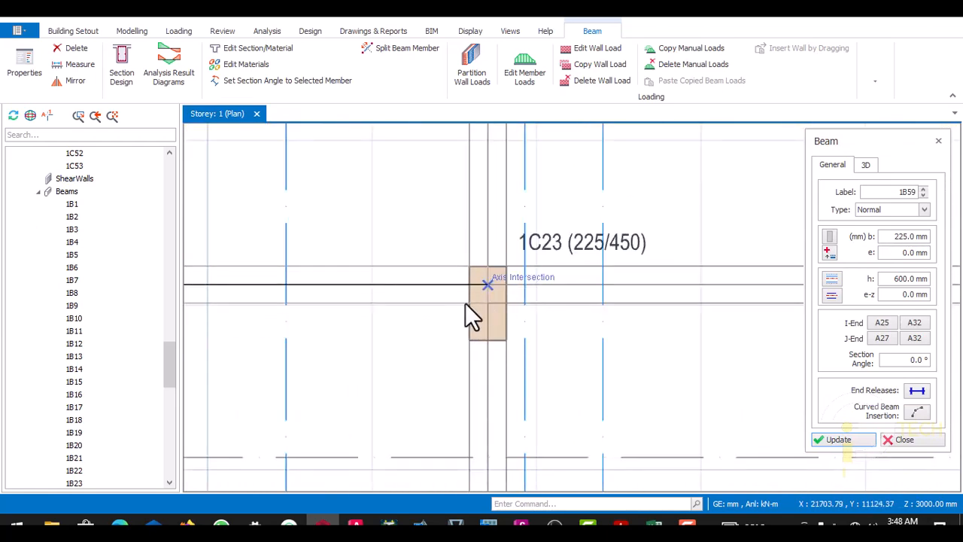
left_click(468, 314)
- Extend the BM 2 beam run along axis A27 from column 1C23 to column 1C24
scroll(467, 315, "down", 4)
scroll(587, 313, "up", 4)
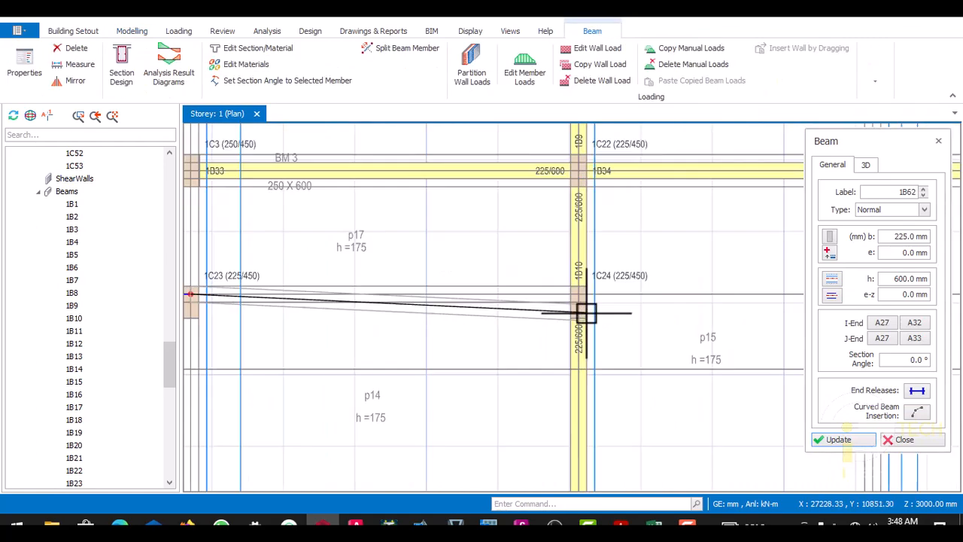
scroll(586, 312, "up", 3)
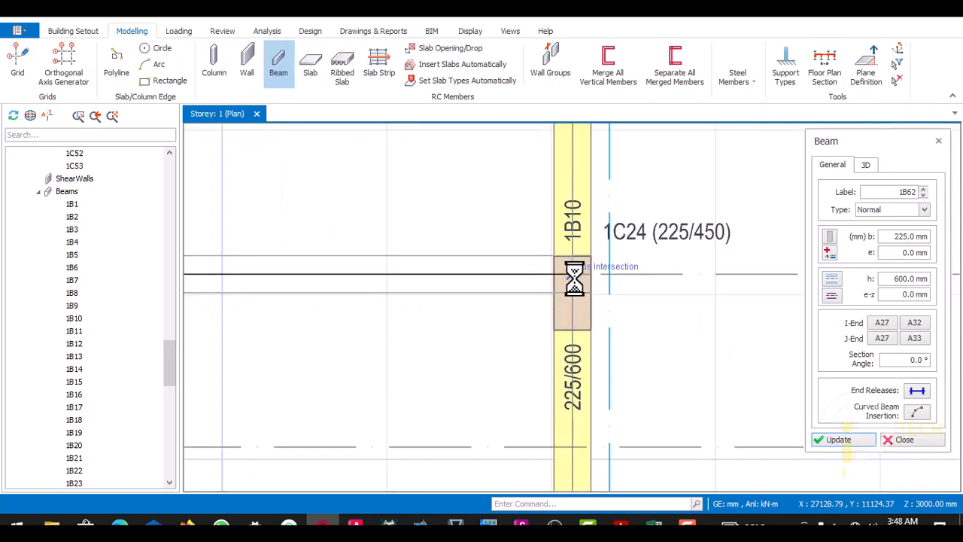
scroll(541, 289, "down", 4)
scroll(624, 299, "up", 4)
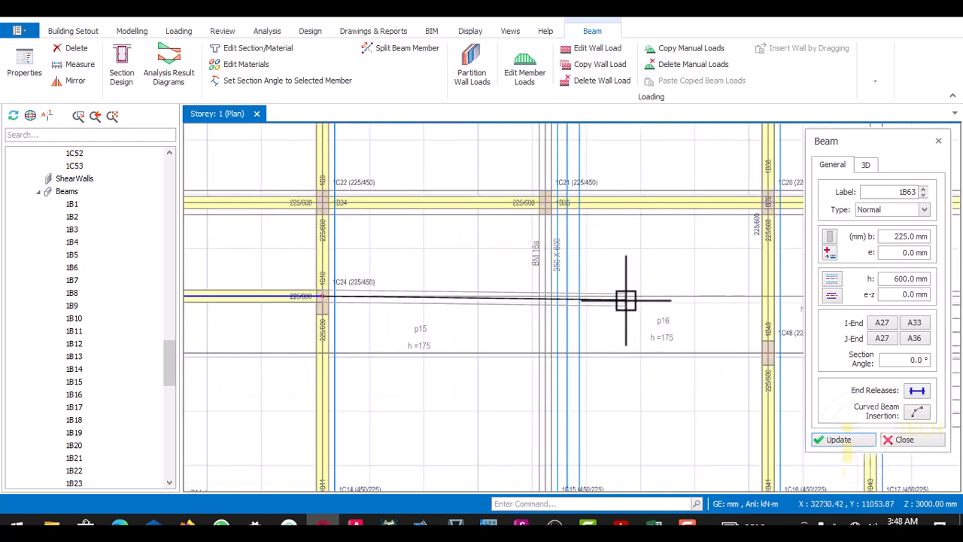
- Insert 225 x 600 mm beams along the BM 16a line on axis A40, from column 1C15 through 1C21 to axis A8 beside column 1C47
scroll(553, 244, "down", 3)
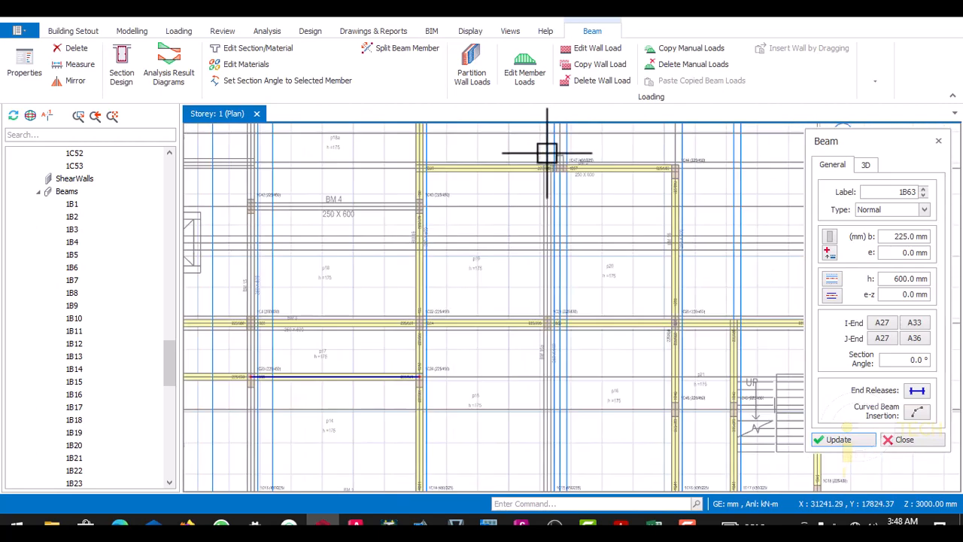
scroll(553, 181, "up", 5)
scroll(522, 176, "down", 3)
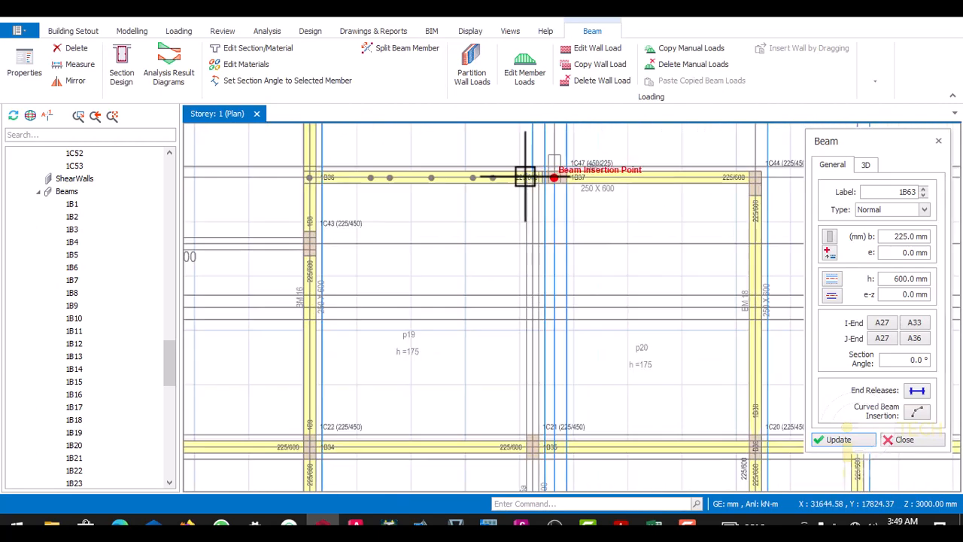
scroll(531, 174, "up", 3)
scroll(532, 226, "down", 3)
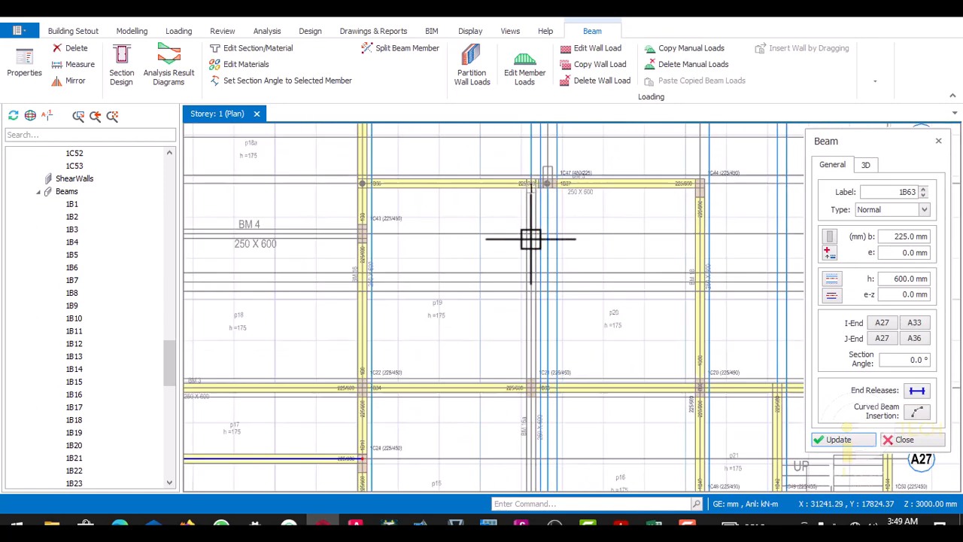
scroll(532, 172, "up", 3)
scroll(532, 318, "down", 3)
scroll(550, 315, "up", 2)
scroll(549, 315, "up", 5)
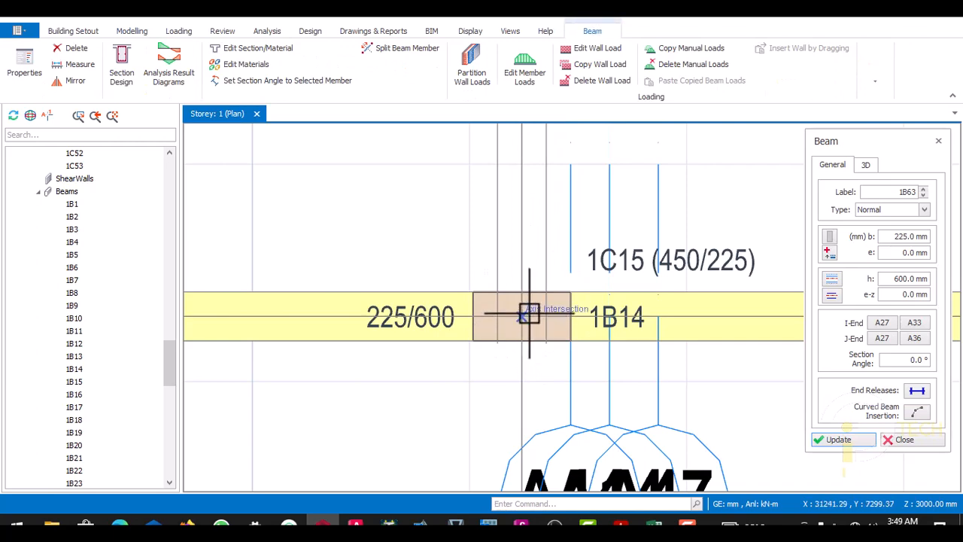
scroll(527, 327, "down", 1)
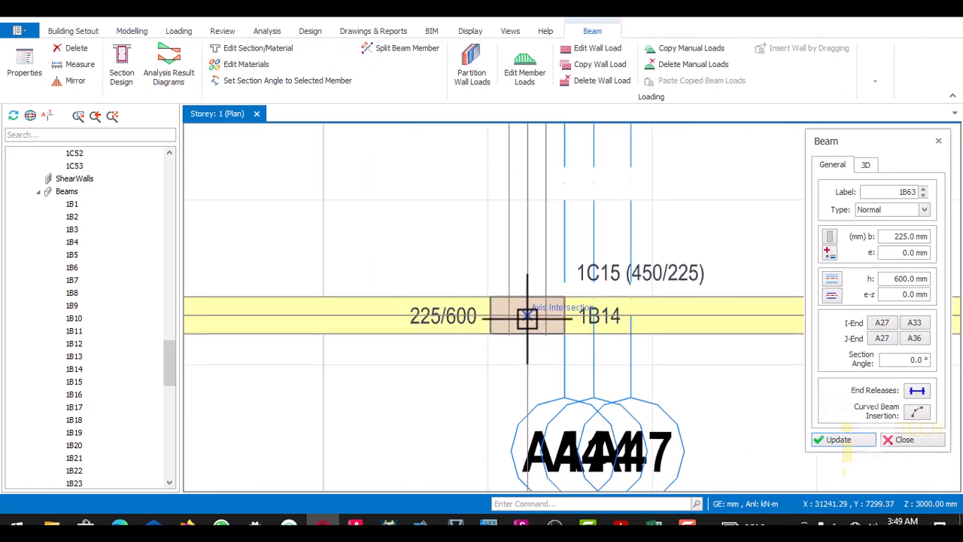
scroll(527, 350, "down", 4)
scroll(527, 172, "up", 3)
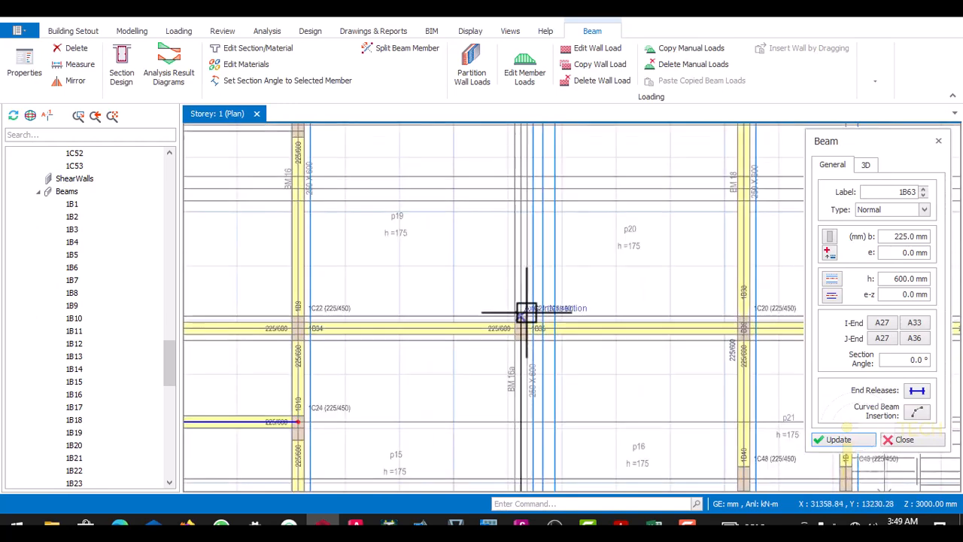
scroll(527, 191, "up", 4)
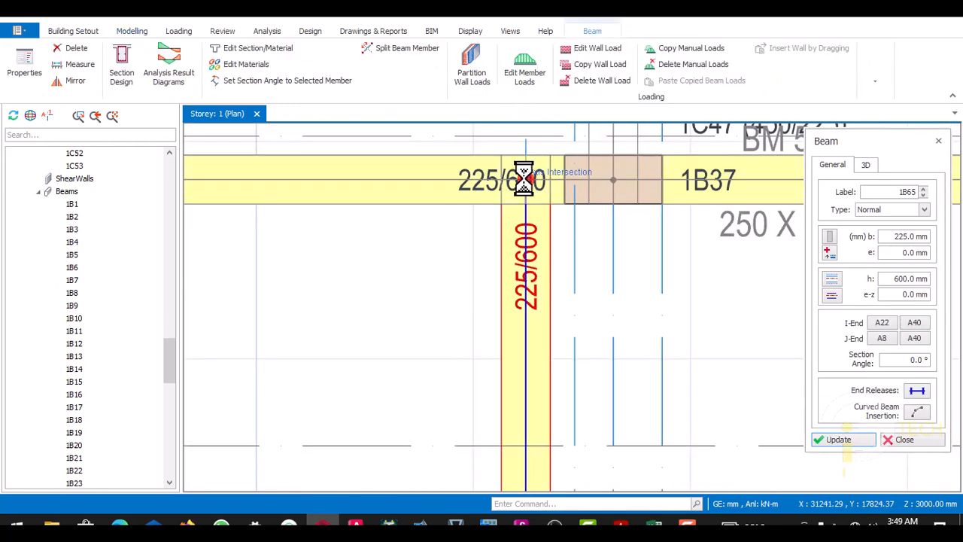
- Insert 225 x 600 mm beams along the BM 15 line on axis A33, from column 1C13 to the BM 8 beam on axis A6
scroll(518, 188, "down", 4)
scroll(567, 243, "down", 2)
scroll(707, 323, "up", 3)
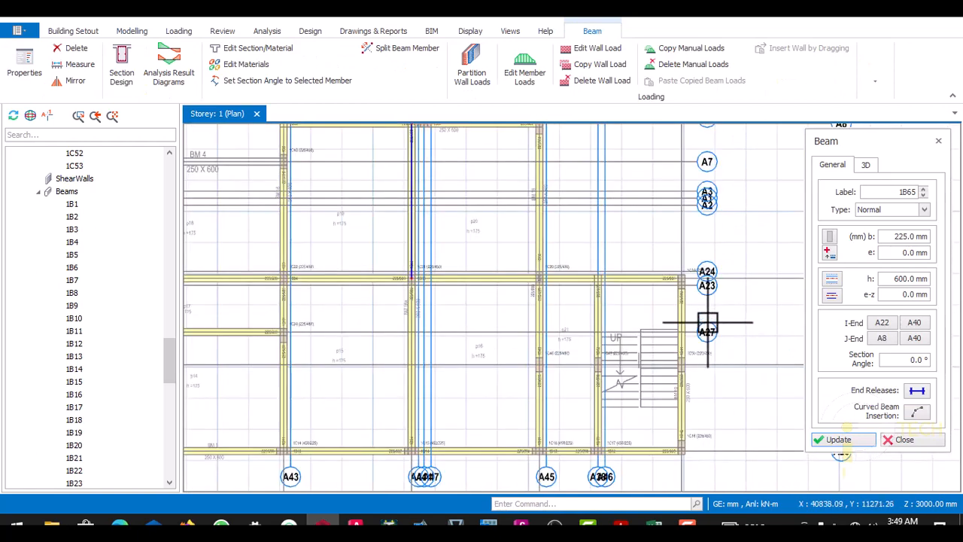
scroll(688, 284, "down", 2)
scroll(659, 382, "up", 2)
scroll(608, 272, "down", 2)
scroll(610, 294, "up", 1)
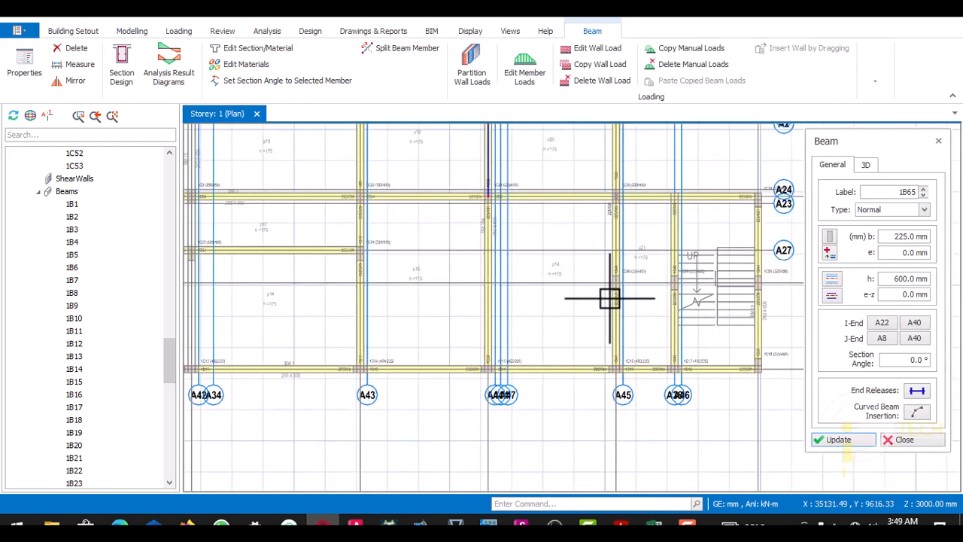
scroll(391, 284, "down", 2)
scroll(475, 294, "up", 2)
scroll(533, 315, "down", 2)
scroll(509, 329, "up", 1)
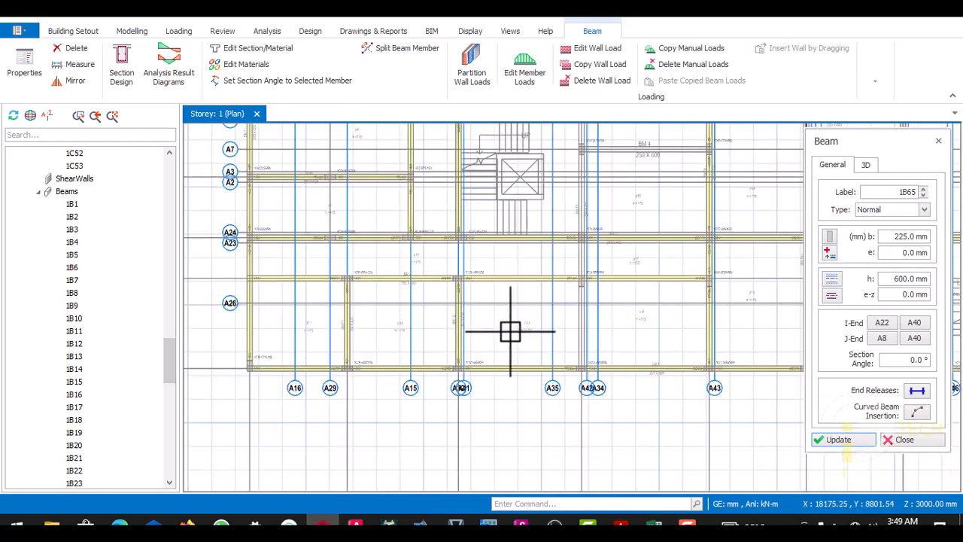
scroll(510, 323, "down", 2)
scroll(555, 333, "up", 3)
scroll(525, 401, "up", 3)
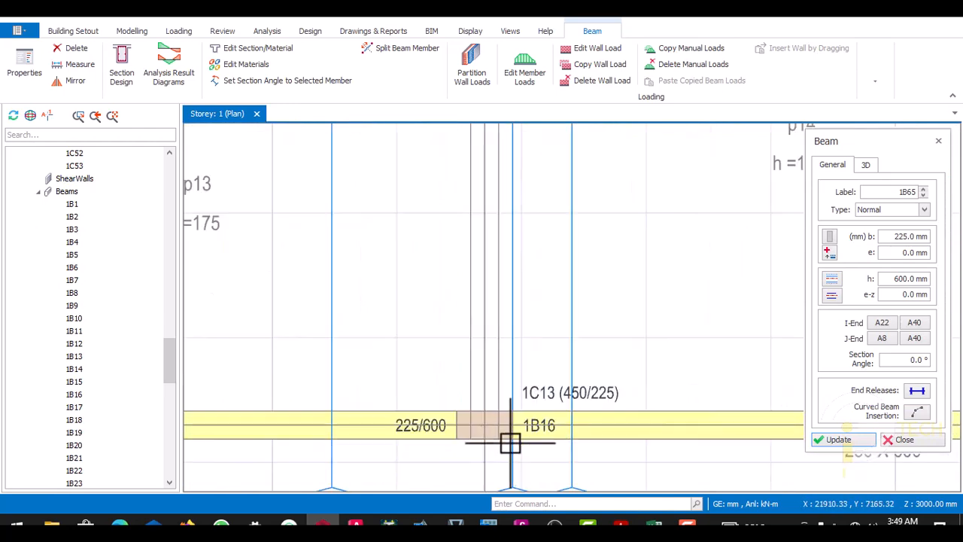
scroll(491, 426, "down", 2)
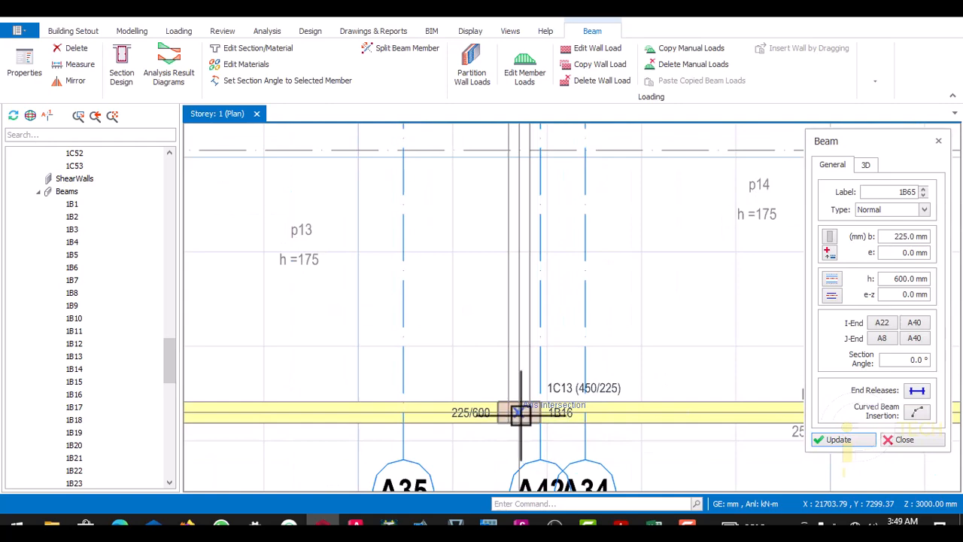
scroll(520, 413, "down", 5)
scroll(519, 394, "up", 3)
scroll(519, 290, "down", 3)
scroll(511, 233, "up", 3)
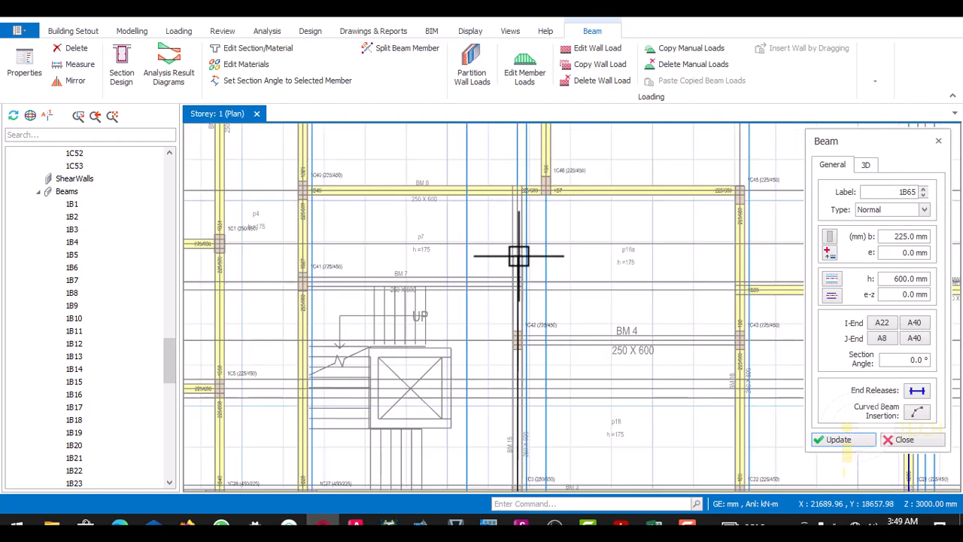
scroll(529, 298, "up", 3)
scroll(524, 309, "down", 3)
scroll(520, 192, "up", 4)
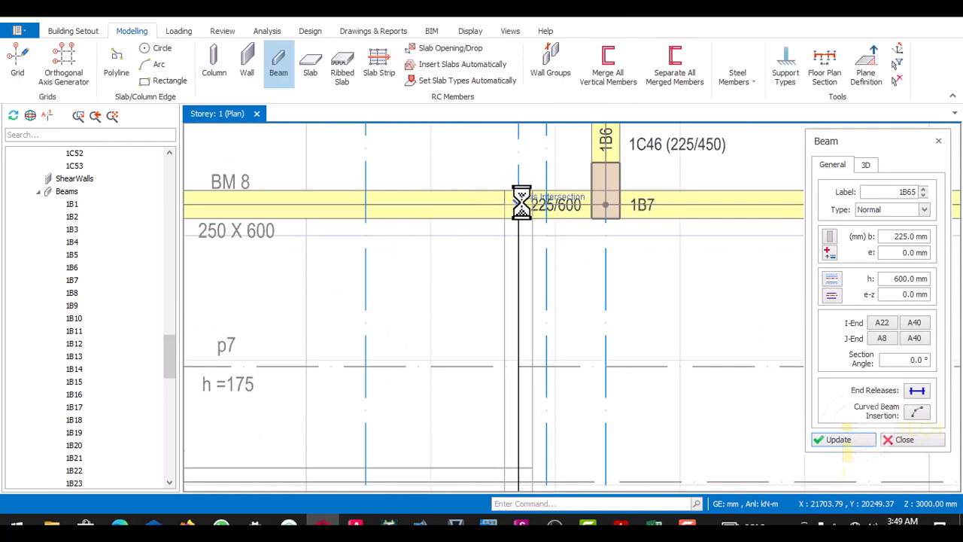
- Insert a 225 x 600 mm beam along BM 7 on axis A5, from column 1C41 to the BM 15 beam on axis A33
scroll(522, 200, "down", 4)
scroll(436, 239, "up", 2)
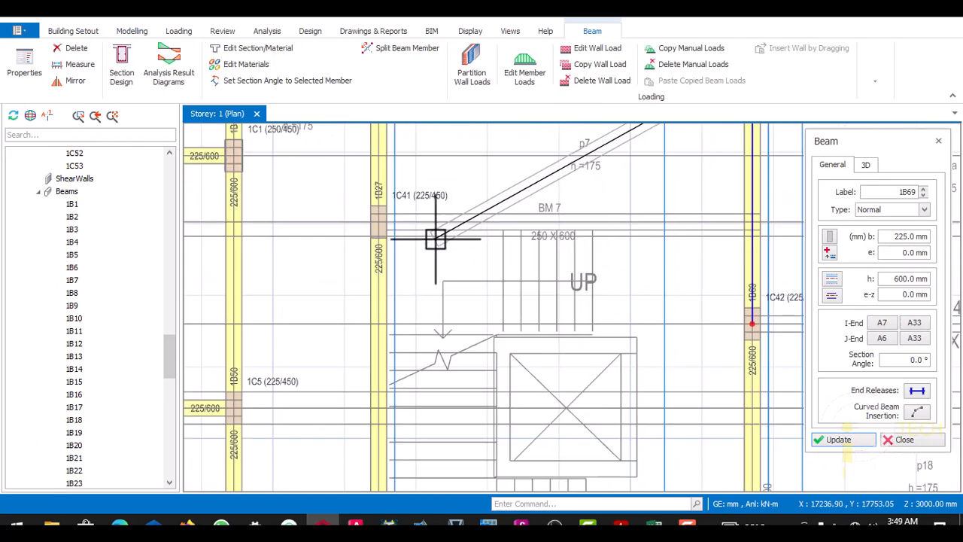
scroll(407, 238, "up", 2)
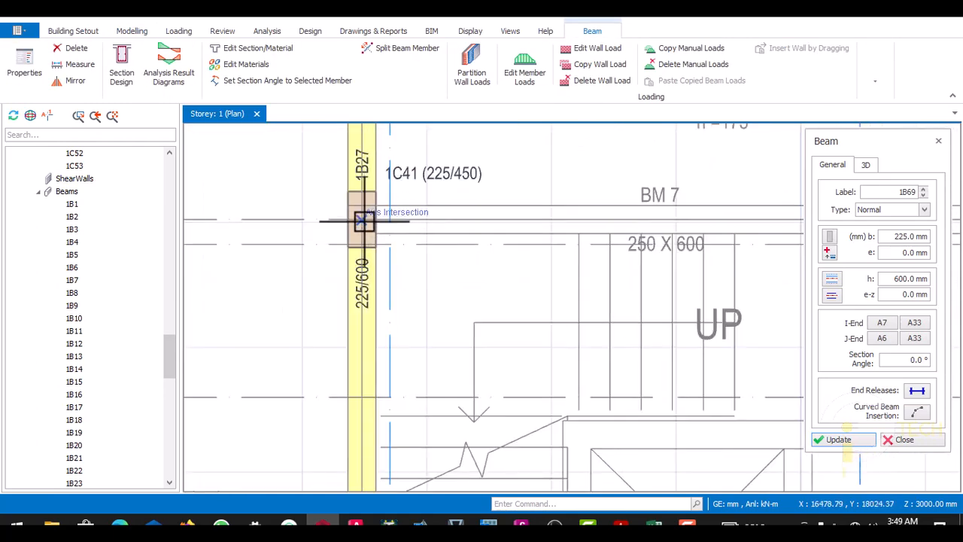
scroll(351, 233, "down", 2)
scroll(572, 248, "up", 2)
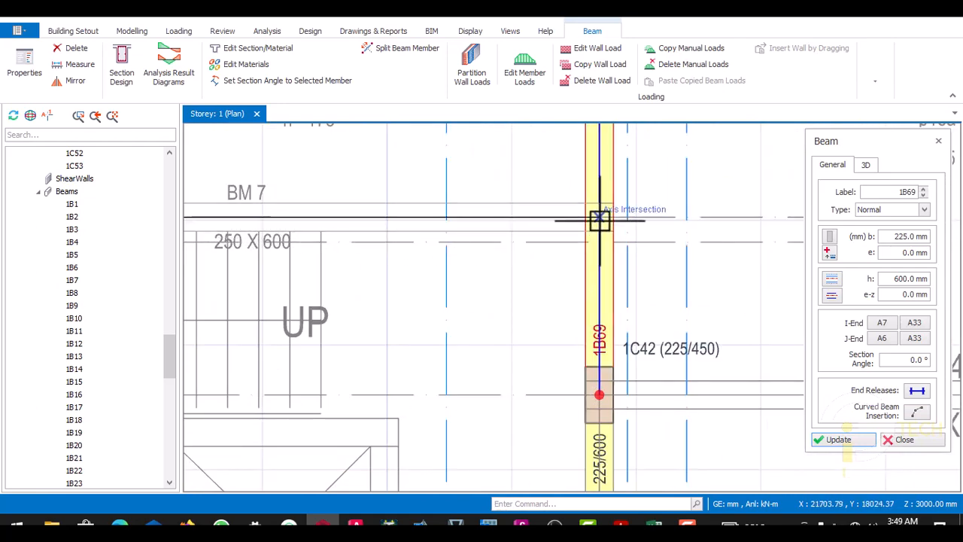
left_click(600, 221)
left_click(600, 220)
scroll(587, 225, "down", 4)
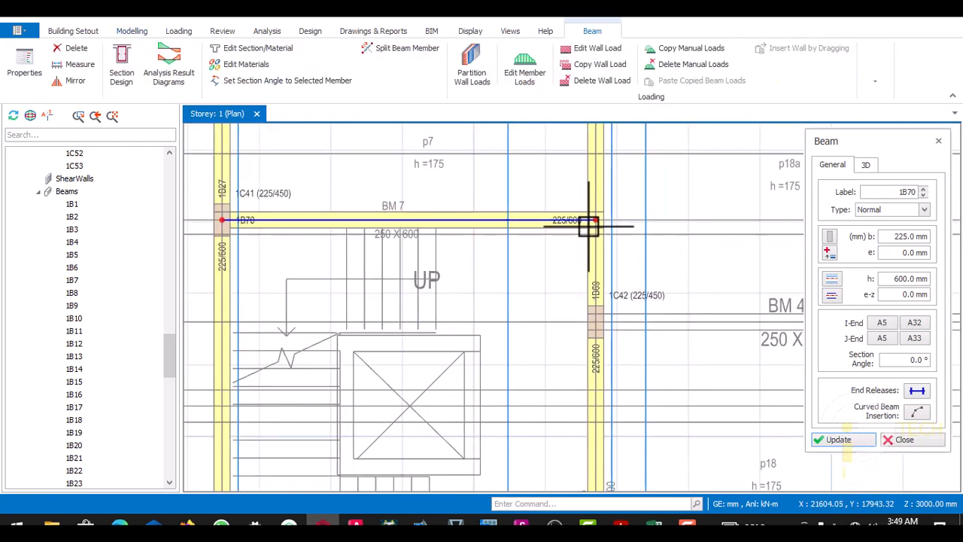
- Insert a 225 x 600 mm beam along BM 9 on axis A21, between columns 1C38 and 1C39
scroll(409, 366, "down", 3)
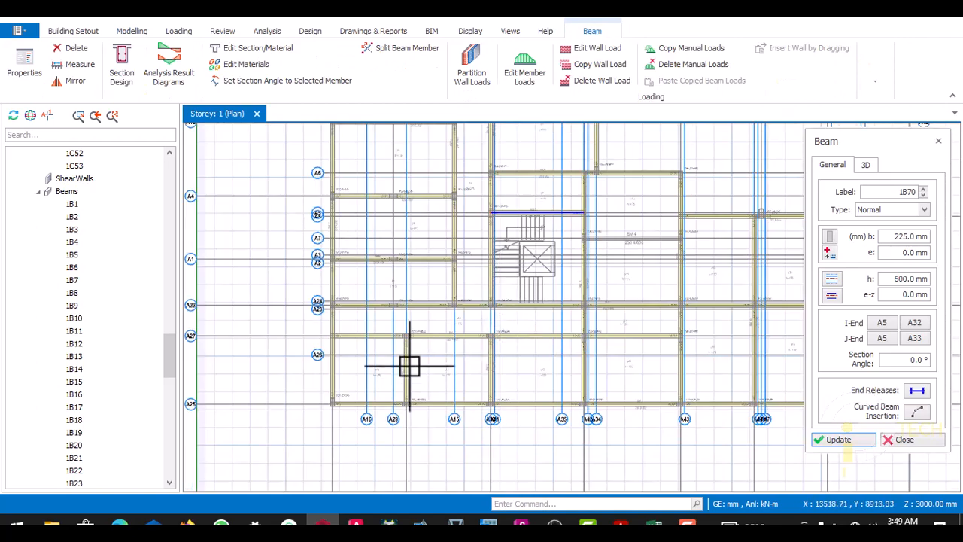
scroll(408, 323, "up", 2)
scroll(399, 311, "down", 2)
scroll(399, 180, "up", 2)
scroll(391, 282, "down", 3)
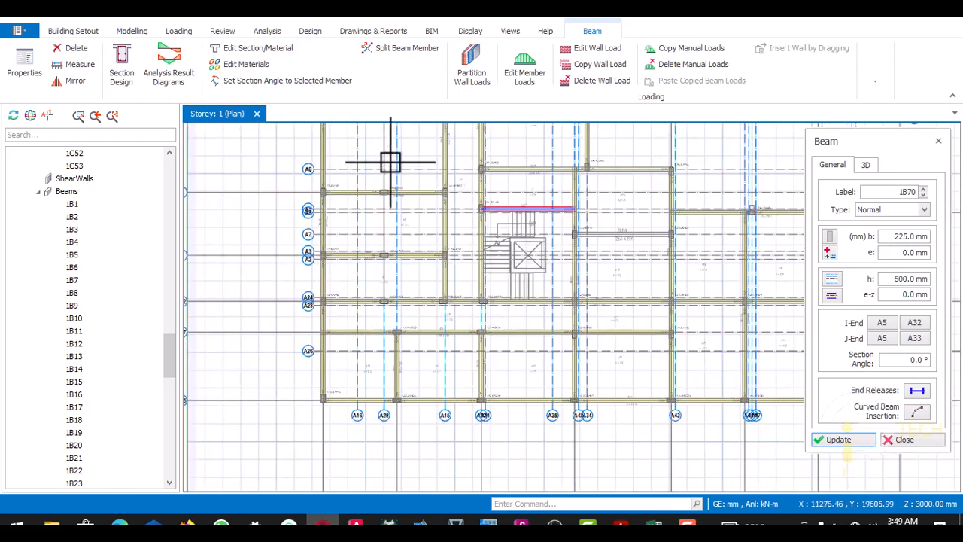
scroll(385, 316, "down", 2)
scroll(387, 167, "up", 2)
scroll(377, 215, "up", 2)
scroll(408, 264, "down", 2)
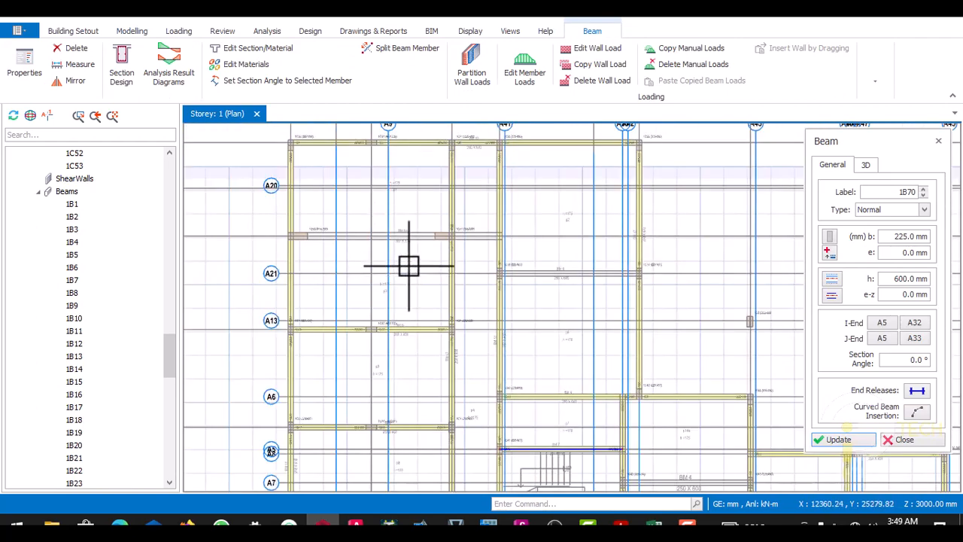
scroll(469, 247, "up", 2)
scroll(523, 284, "down", 1)
scroll(496, 285, "up", 2)
scroll(461, 294, "up", 3)
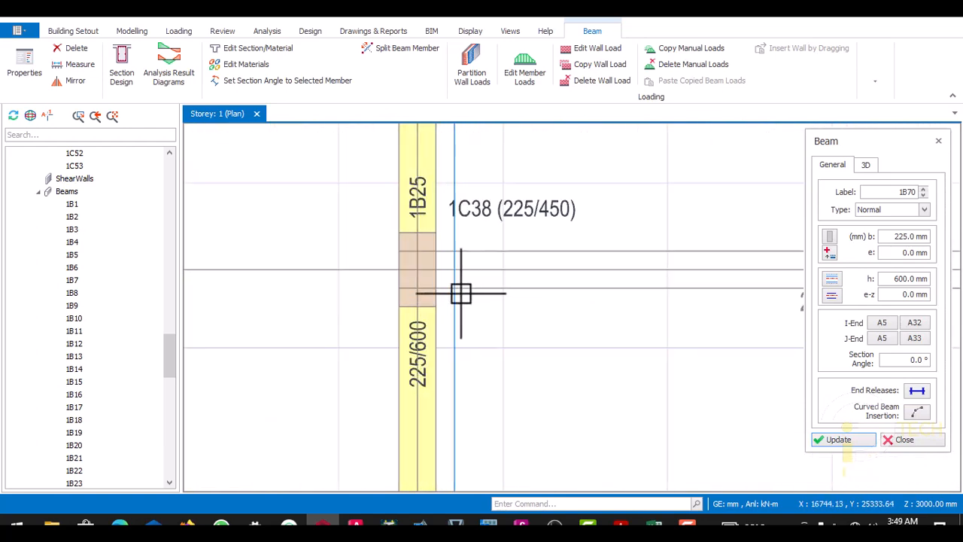
scroll(384, 277, "down", 2)
scroll(627, 276, "up", 3)
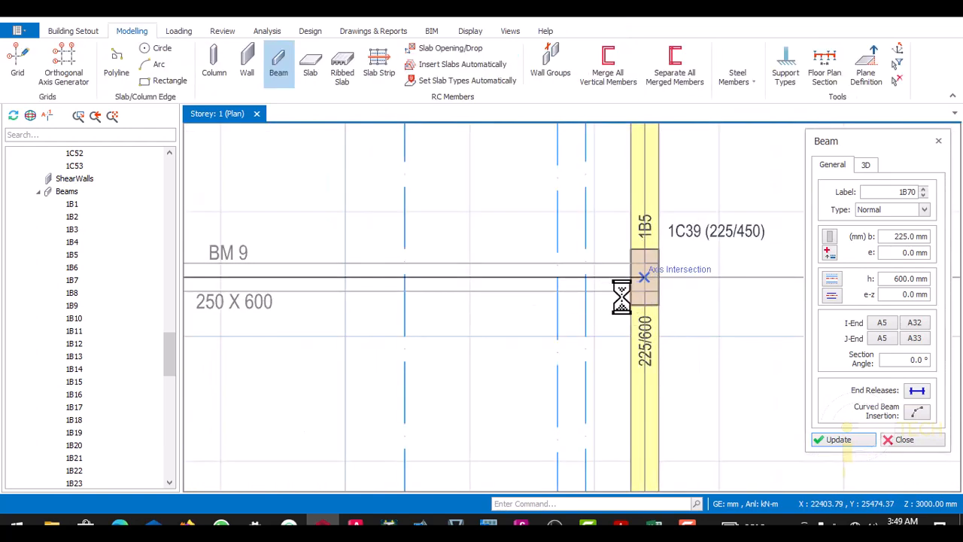
- Insert a 225 x 600 mm beam along BM 4 on axis A7, between columns 1C42 and 1C43
scroll(590, 282, "down", 3)
scroll(572, 248, "down", 3)
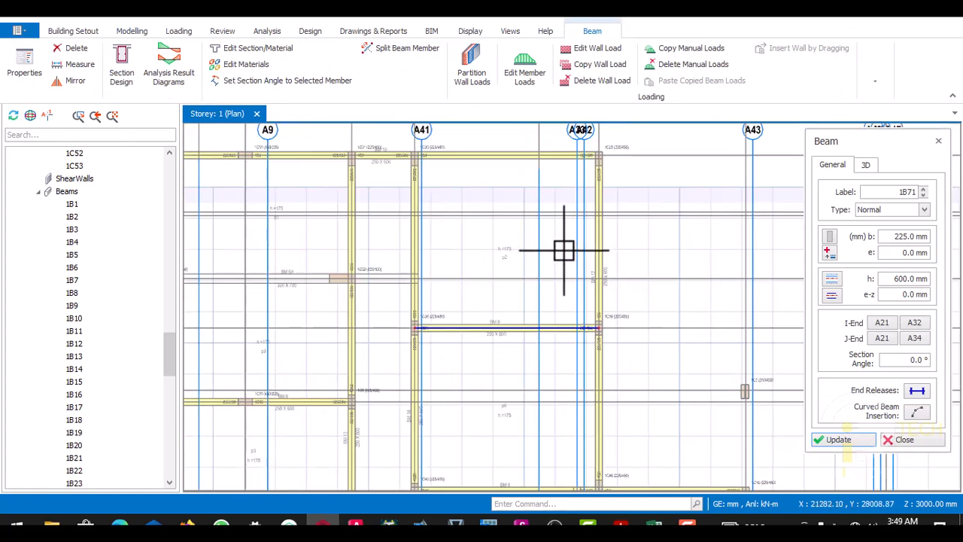
scroll(583, 269, "up", 4)
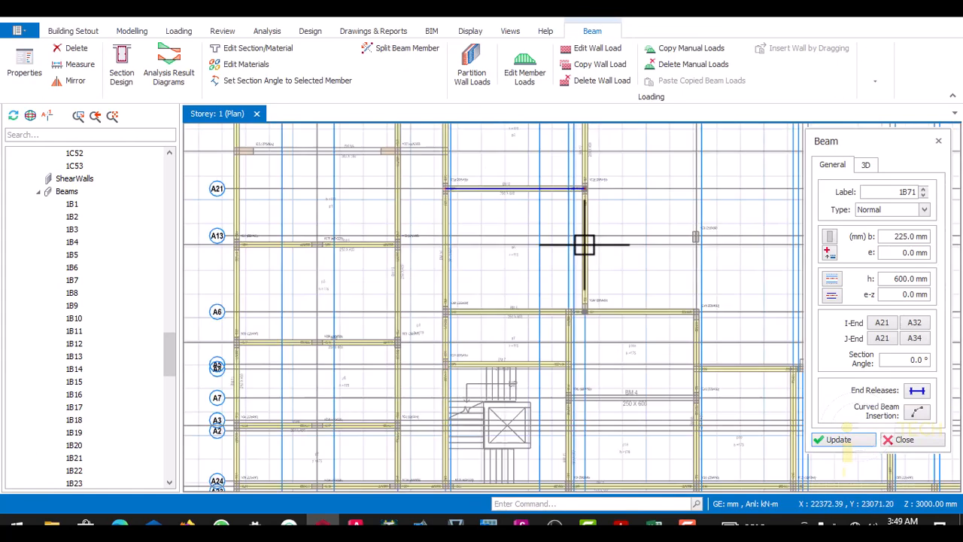
scroll(585, 305, "down", 2)
scroll(525, 276, "up", 6)
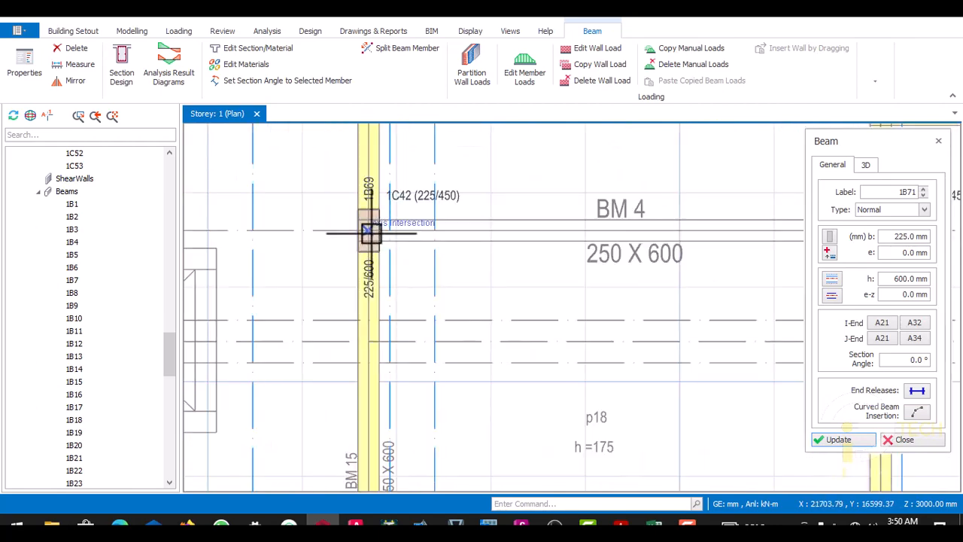
scroll(549, 248, "down", 3)
scroll(663, 238, "up", 3)
left_click(672, 234)
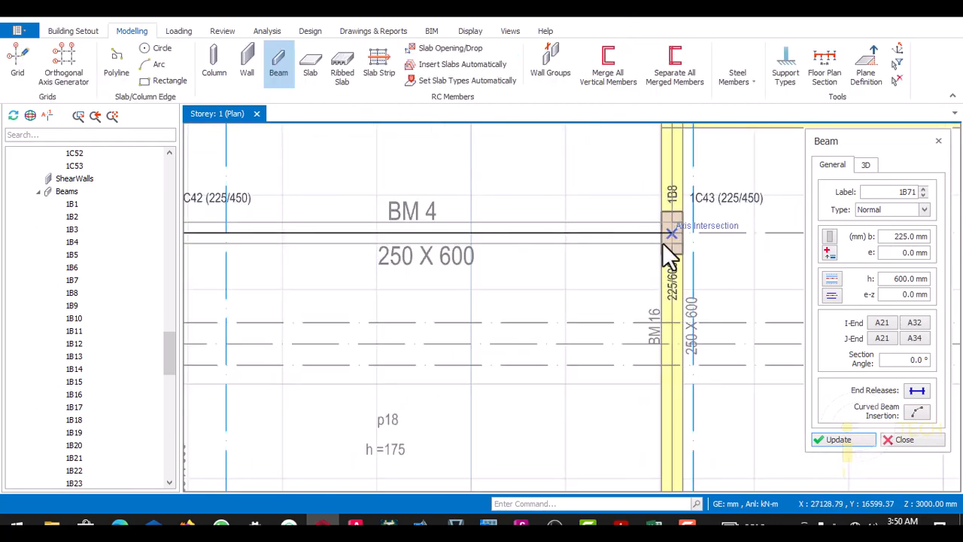
- Examine the storey 1 plan for beam lines still without beams and check the section noted for BM 6A between columns 1C53 and 1C52
scroll(587, 243, "down", 2)
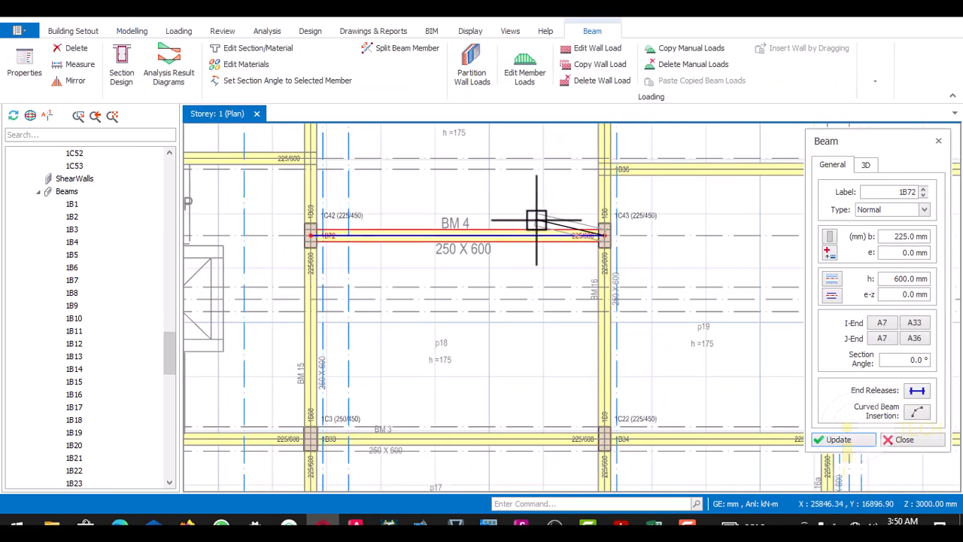
scroll(525, 238, "down", 3)
scroll(475, 333, "up", 5)
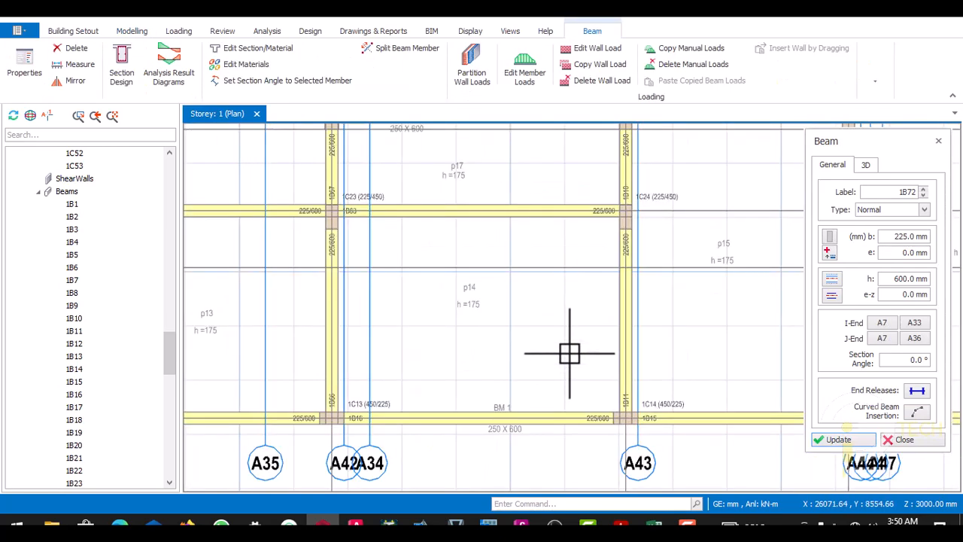
scroll(570, 353, "down", 3)
scroll(716, 351, "up", 3)
scroll(586, 357, "down", 4)
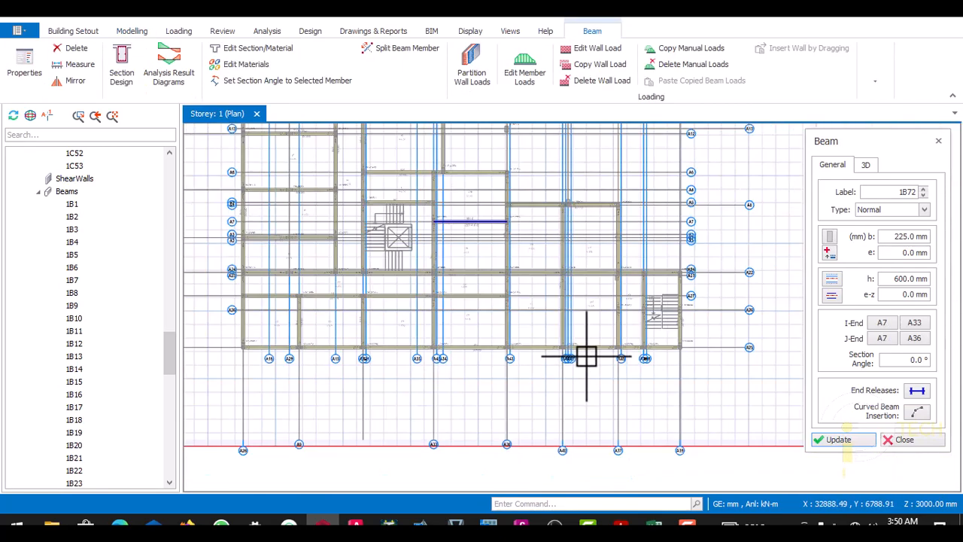
scroll(667, 225, "up", 2)
scroll(670, 289, "down", 3)
scroll(361, 329, "up", 3)
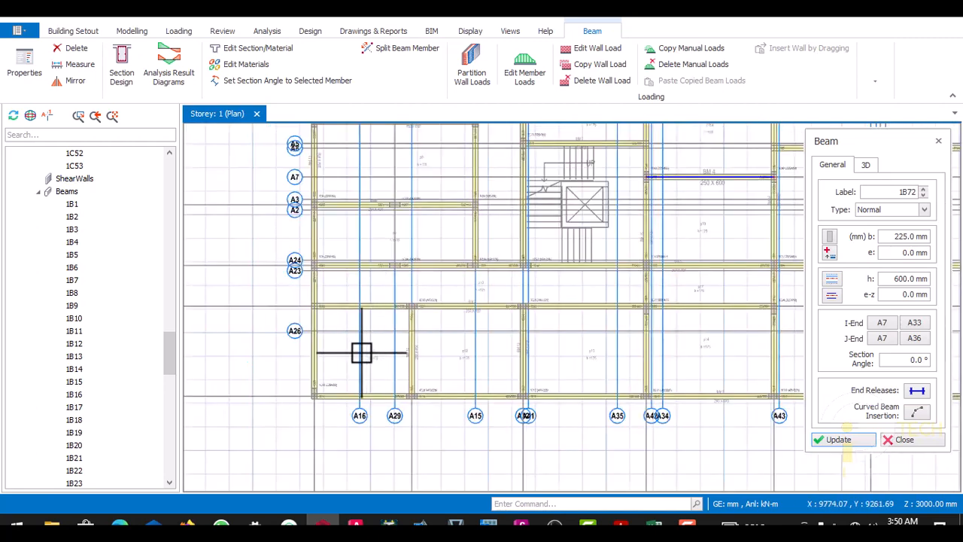
scroll(361, 353, "up", 4)
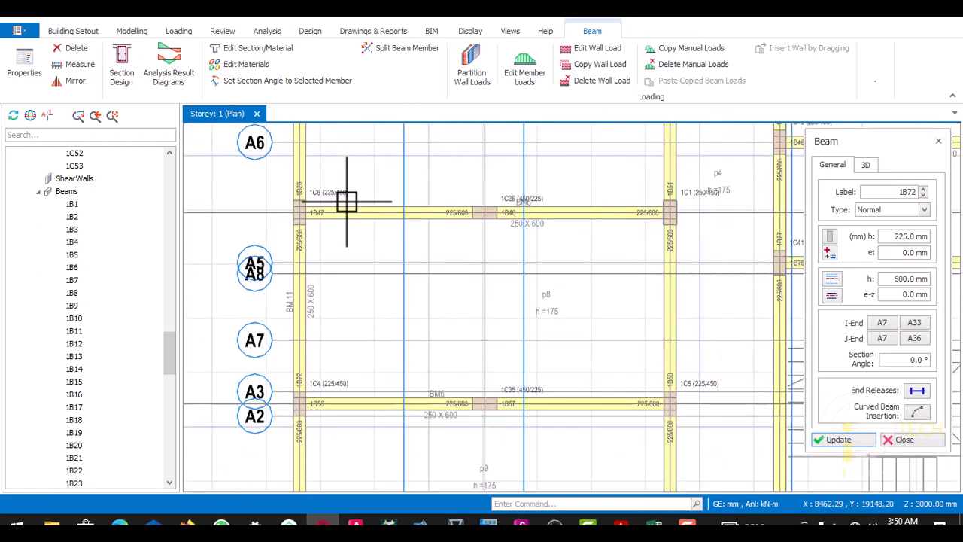
scroll(404, 204, "down", 4)
scroll(408, 241, "up", 3)
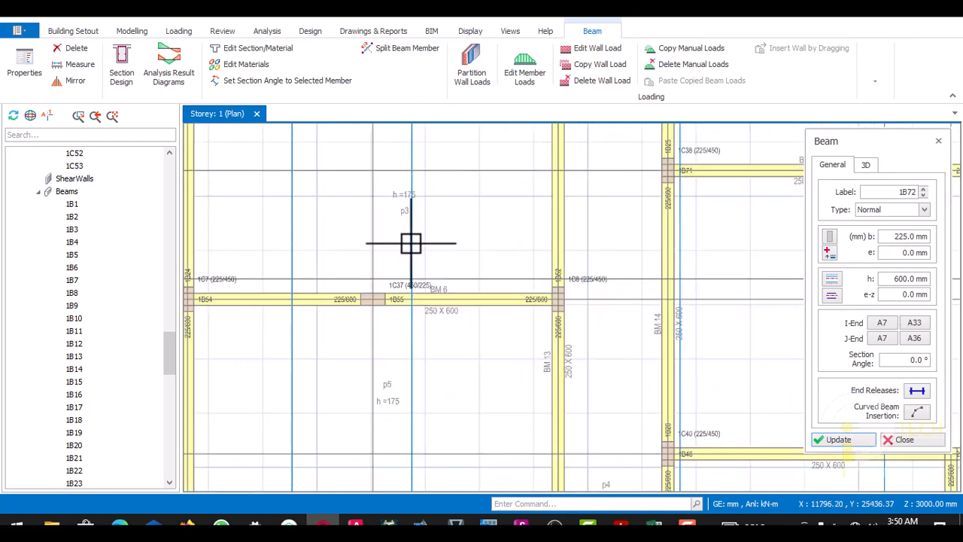
scroll(375, 221, "up", 4)
scroll(362, 191, "down", 1)
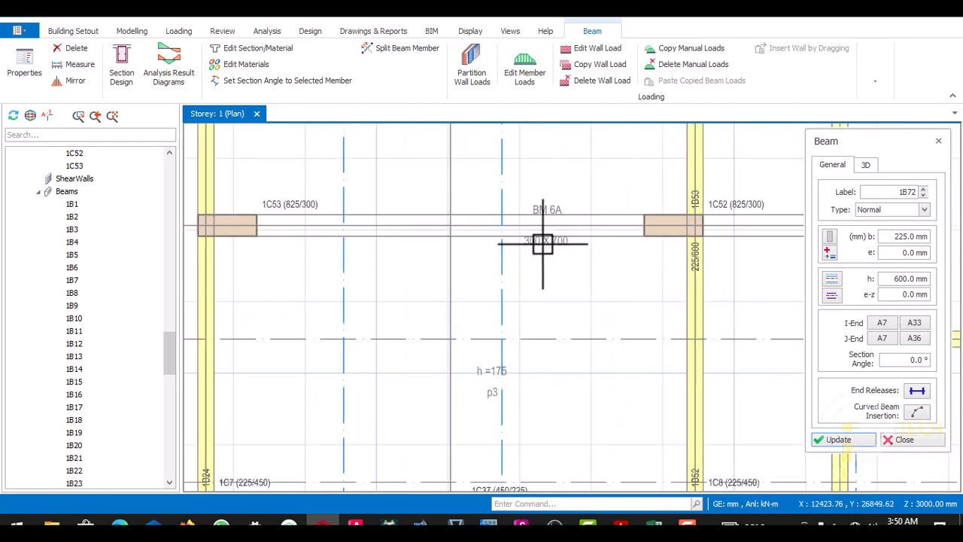
scroll(543, 243, "down", 4)
scroll(580, 189, "up", 4)
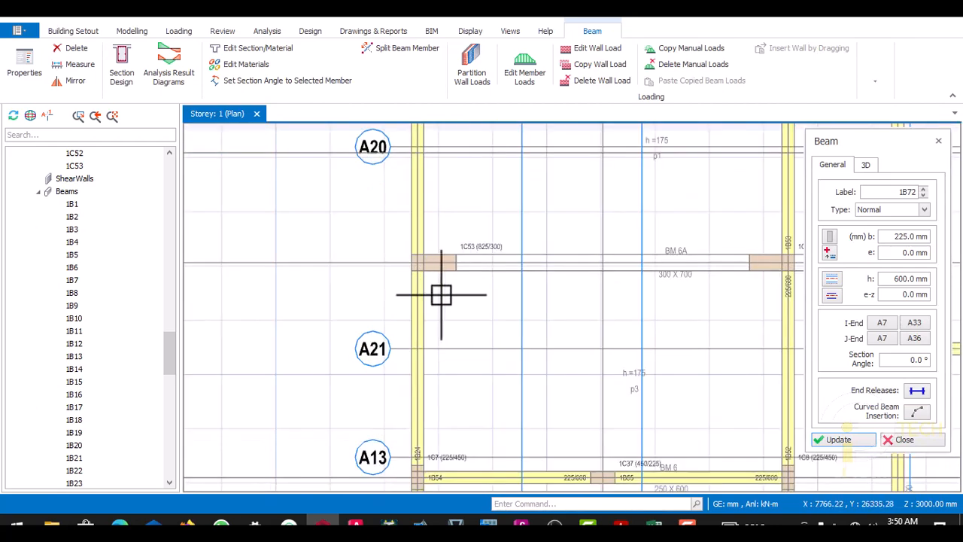
- Leave beam insertion and examine the BM 6A line from column 1C53 past 1C52, including its noted section
scroll(456, 277, "up", 3)
key("Escape")
scroll(443, 260, "down", 5)
scroll(586, 271, "up", 3)
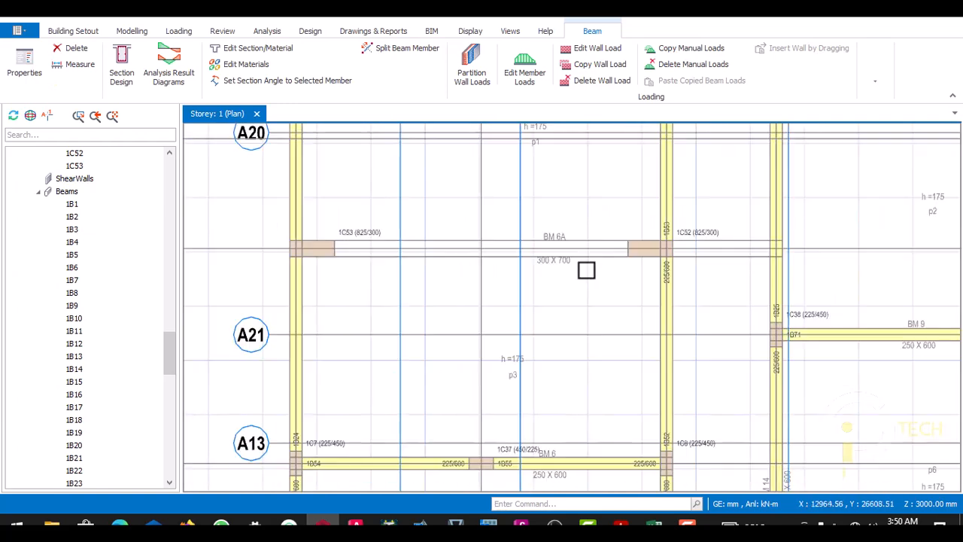
scroll(592, 249, "up", 3)
scroll(628, 249, "down", 1)
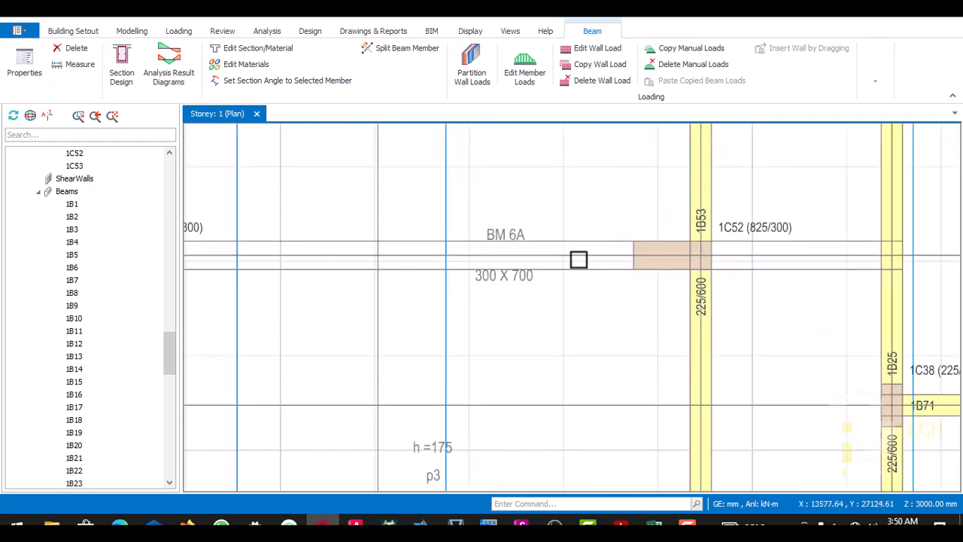
scroll(577, 260, "up", 2)
scroll(617, 263, "down", 2)
scroll(497, 269, "down", 1)
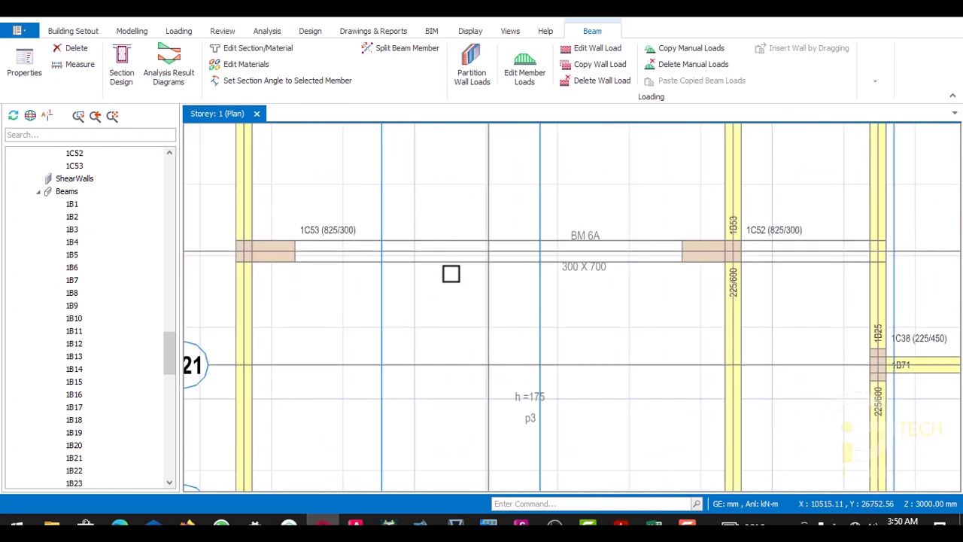
scroll(433, 263, "up", 1)
scroll(404, 256, "down", 2)
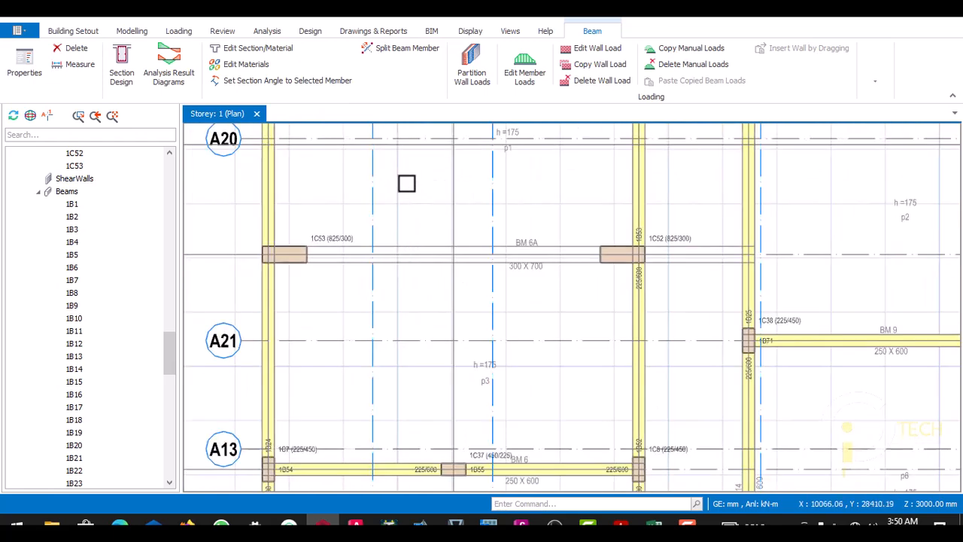
- Insert a 300 x 750 mm beam along BM 6A on axis A18, from column 1C53 through 1C52 to the BM 14 beam
left_click(143, 33)
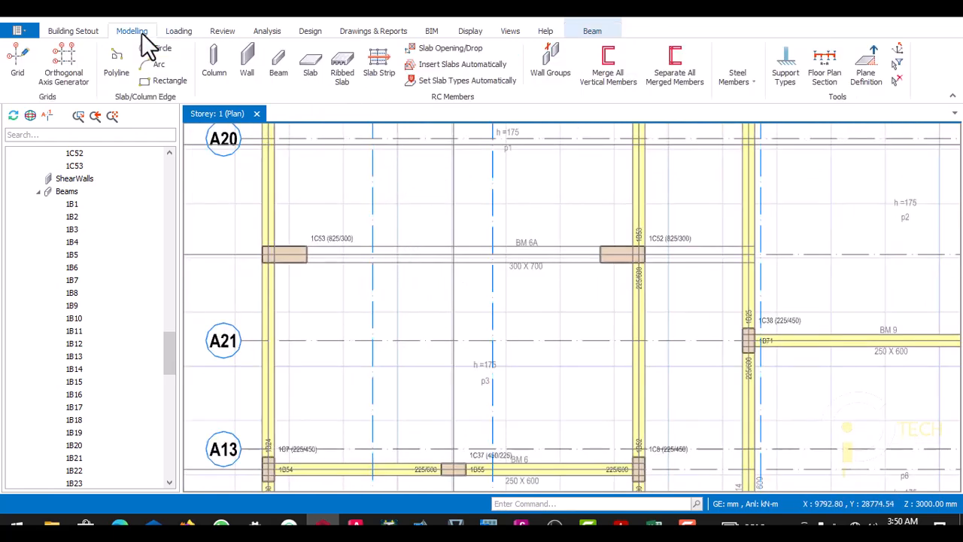
left_click(280, 69)
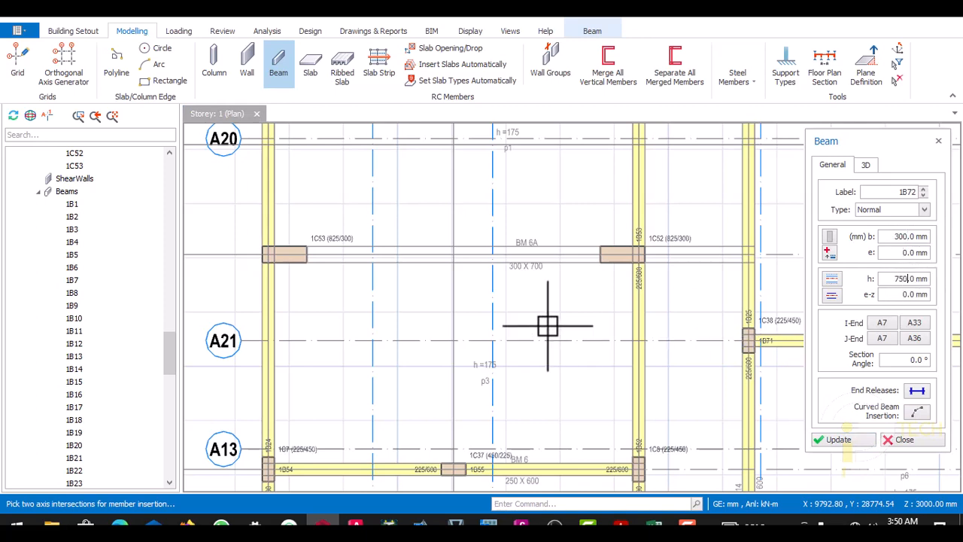
scroll(260, 276, "up", 2)
scroll(276, 251, "down", 2)
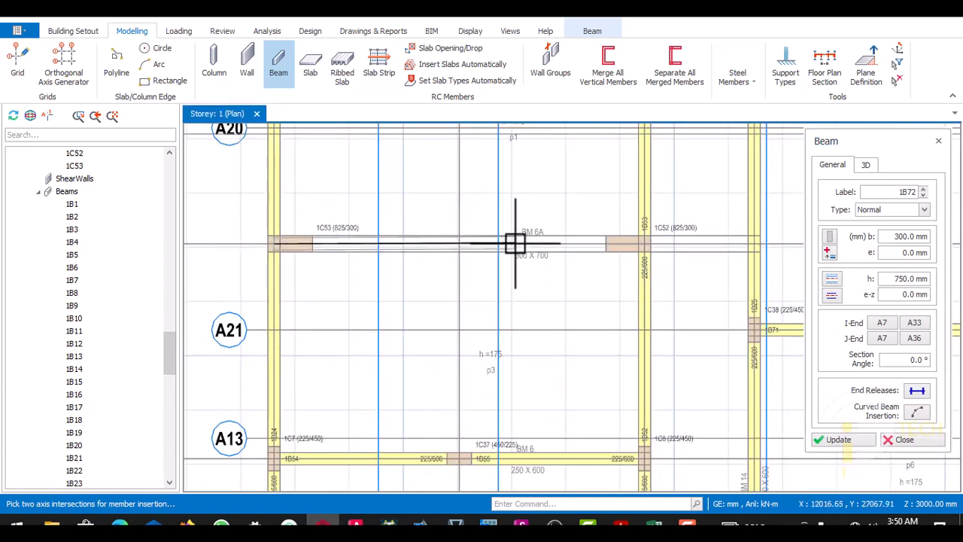
scroll(519, 248, "up", 3)
scroll(675, 252, "down", 2)
scroll(553, 249, "up", 2)
scroll(617, 260, "down", 3)
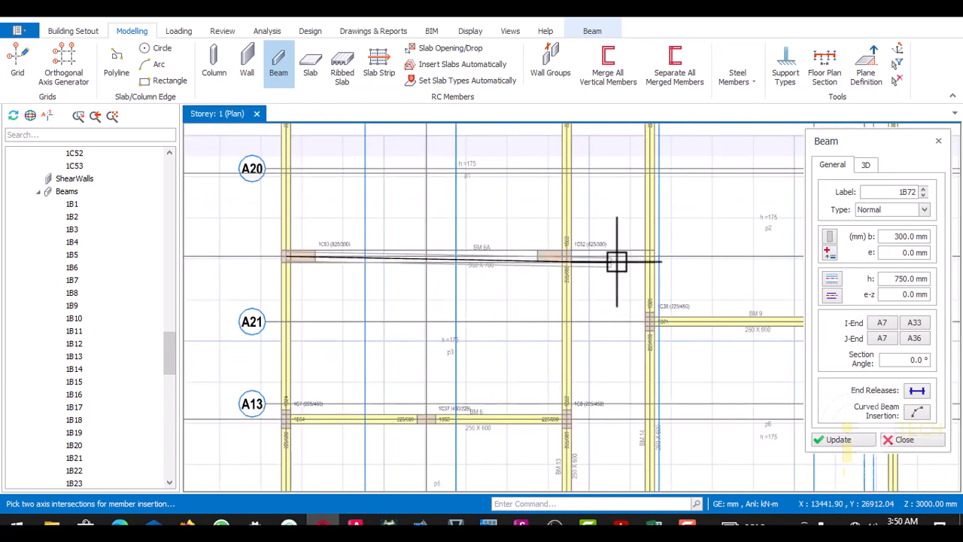
scroll(667, 257, "up", 3)
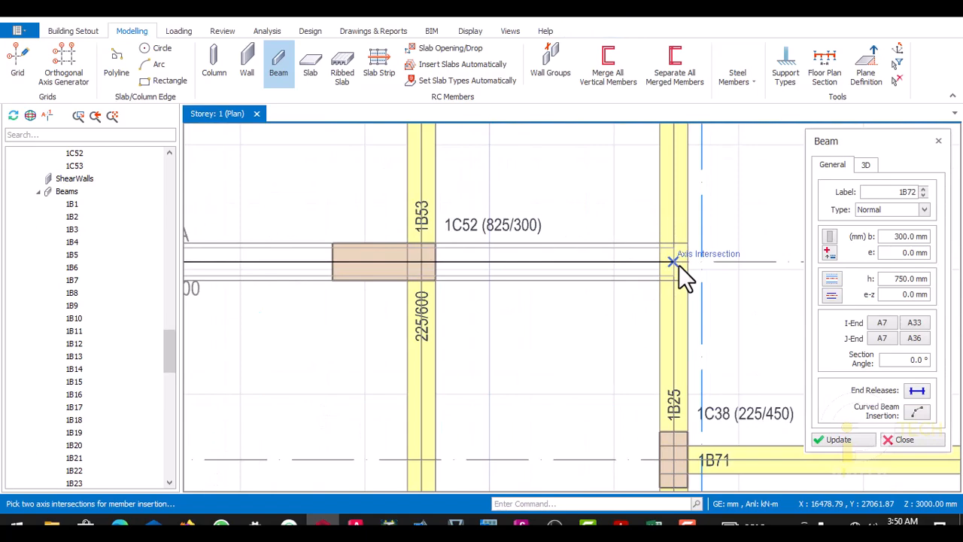
left_click(678, 265)
scroll(567, 279, "down", 2)
scroll(566, 278, "down", 2)
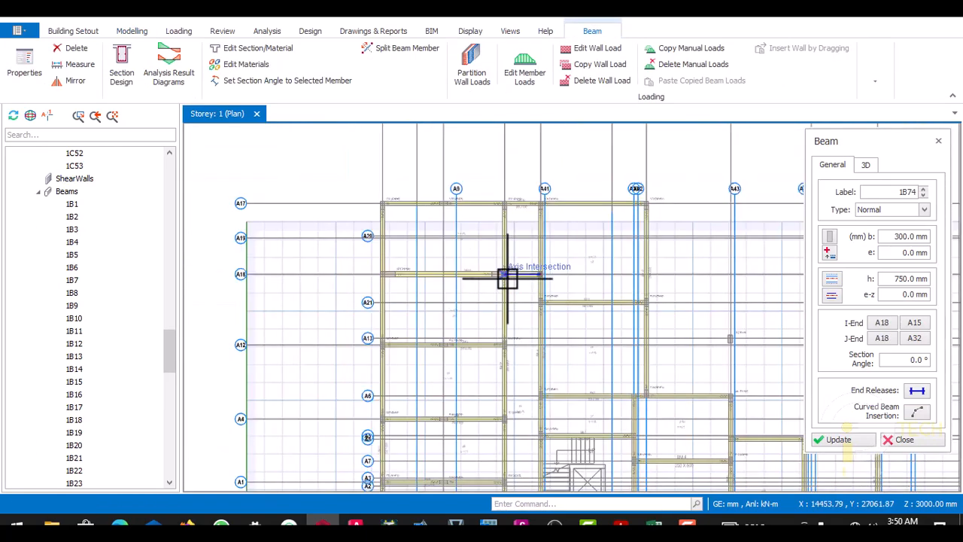
- Examine the storey 1 plan for remaining members, focusing on the stairs and the lift shaft between BM 7 and BM 3
scroll(516, 243, "down", 2)
scroll(509, 248, "up", 4)
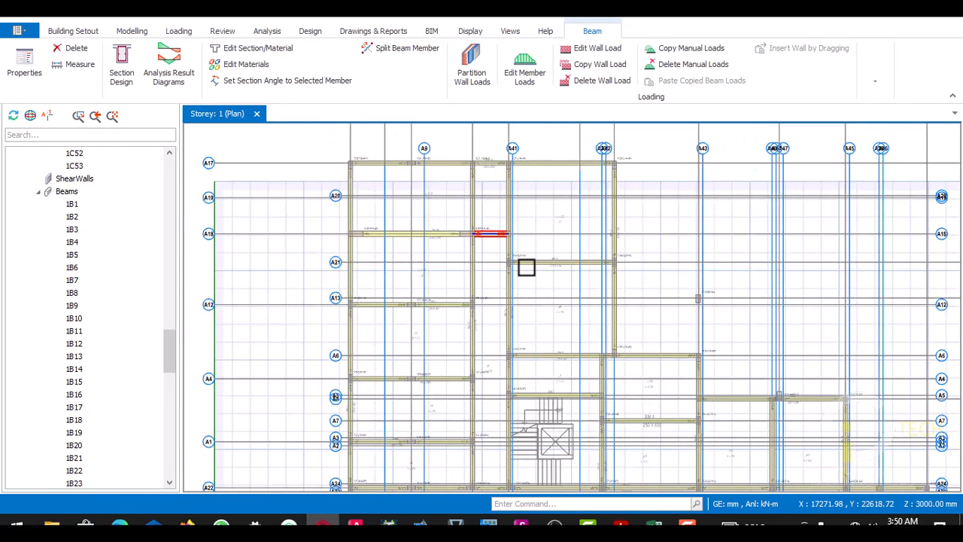
scroll(498, 272, "up", 3)
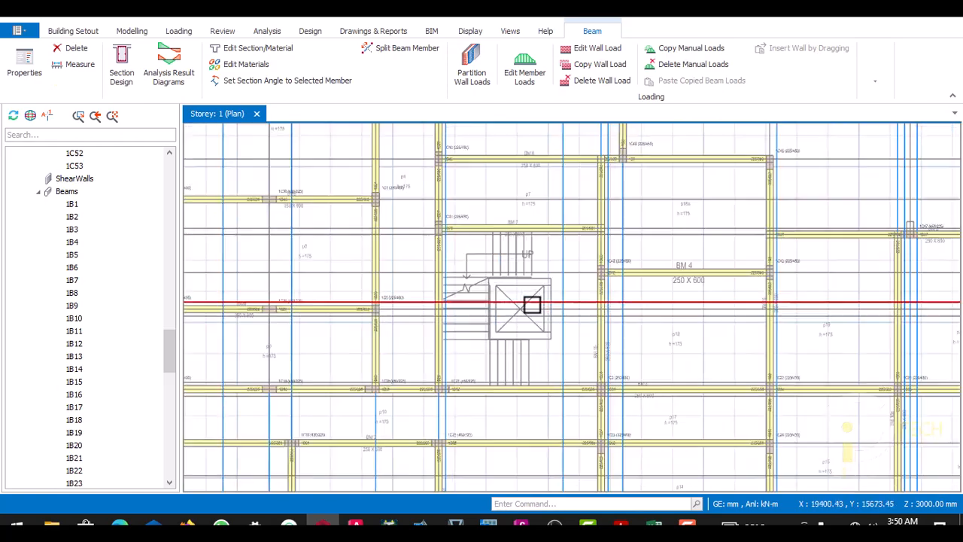
scroll(520, 278, "down", 2)
scroll(507, 290, "up", 2)
scroll(487, 316, "down", 3)
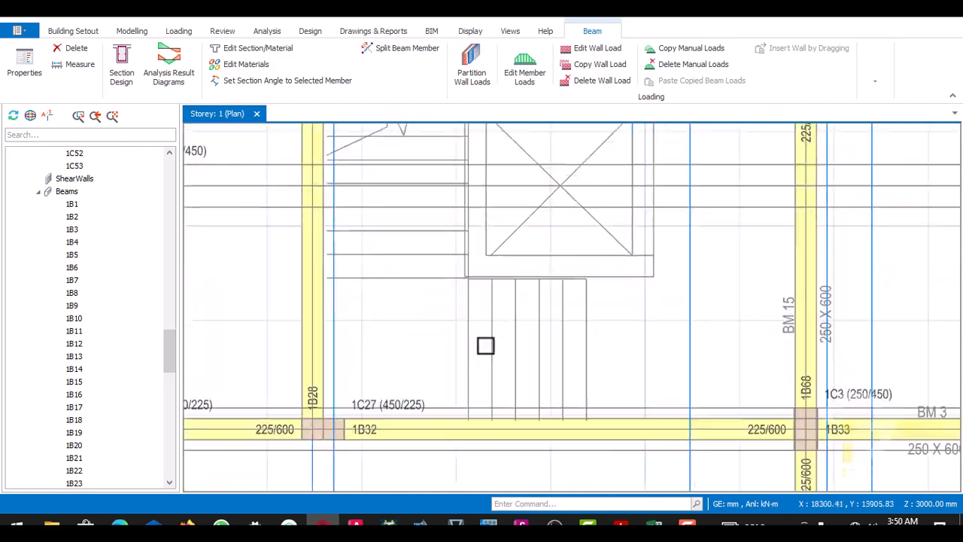
scroll(464, 308, "up", 2)
scroll(465, 312, "up", 3)
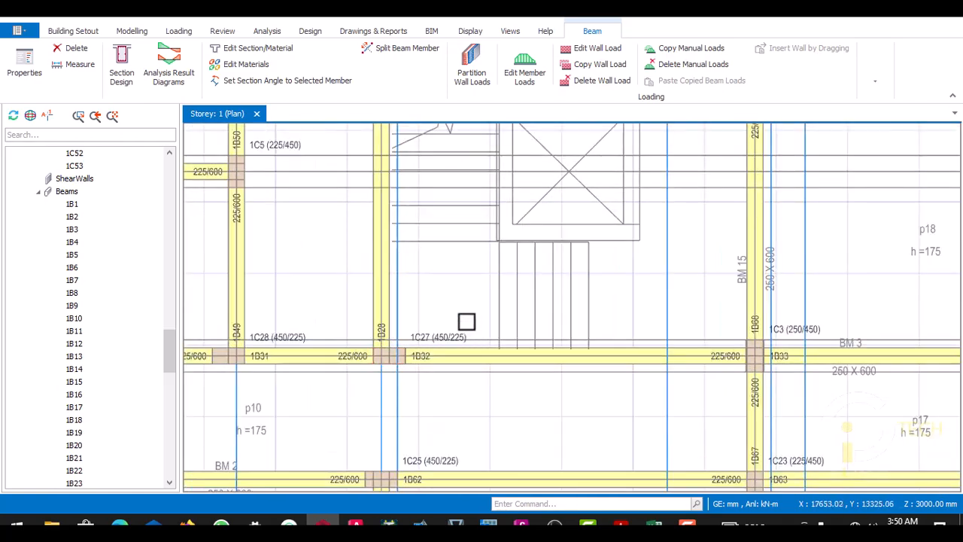
scroll(527, 217, "down", 3)
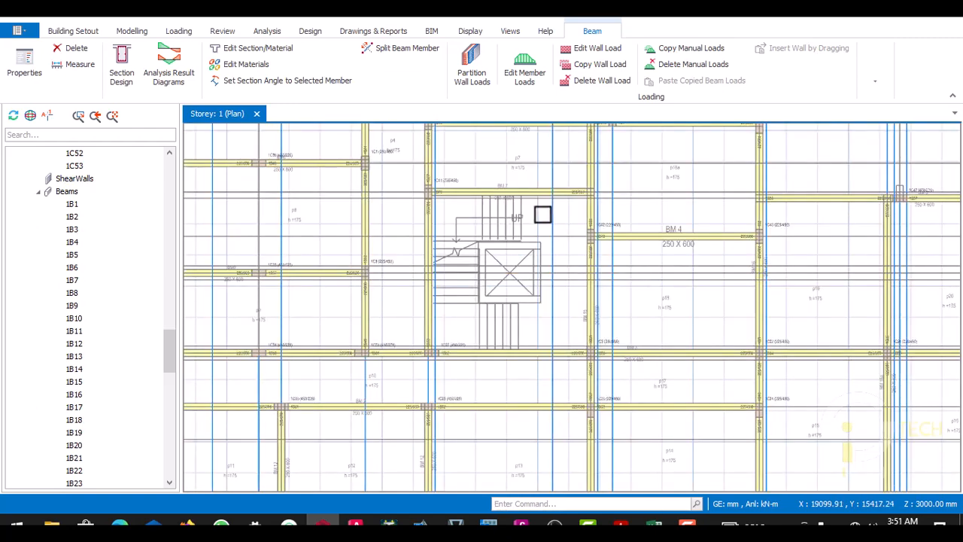
scroll(544, 218, "up", 2)
scroll(540, 240, "up", 2)
scroll(519, 269, "down", 3)
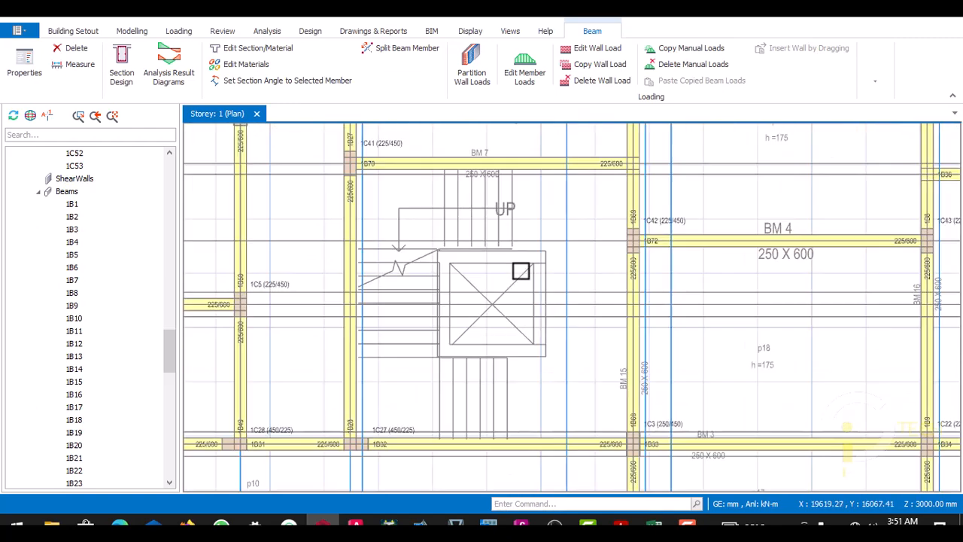
scroll(552, 259, "down", 3)
scroll(484, 229, "up", 2)
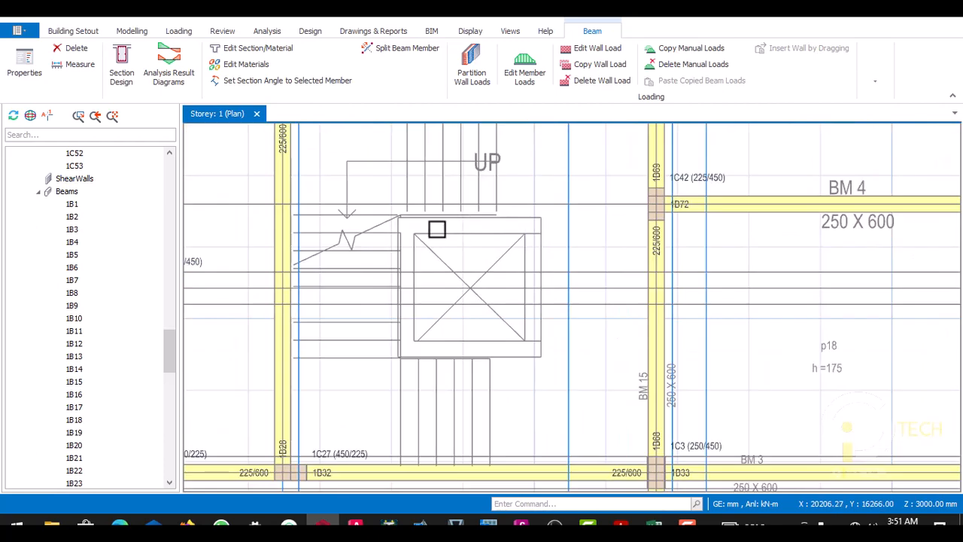
scroll(510, 232, "up", 1)
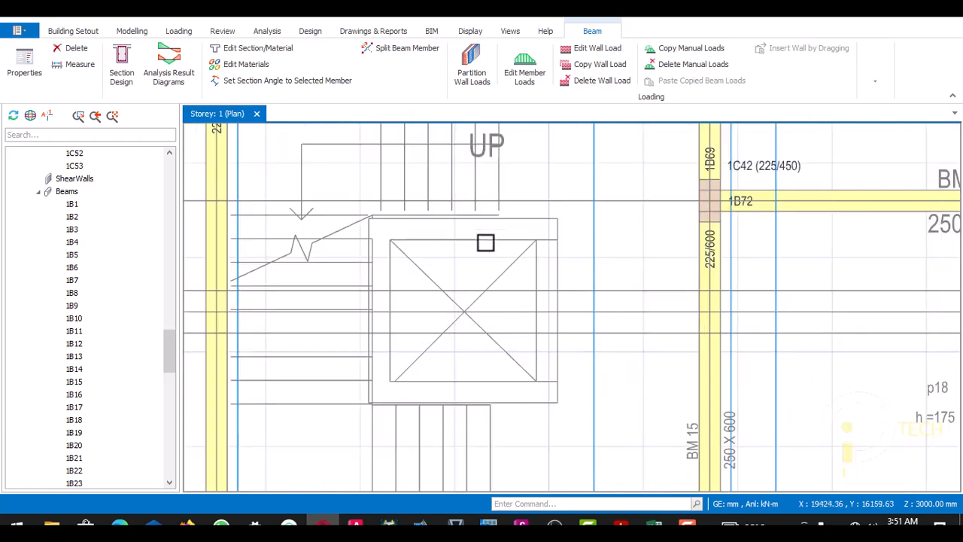
scroll(484, 243, "down", 1)
scroll(526, 224, "up", 2)
scroll(541, 241, "down", 2)
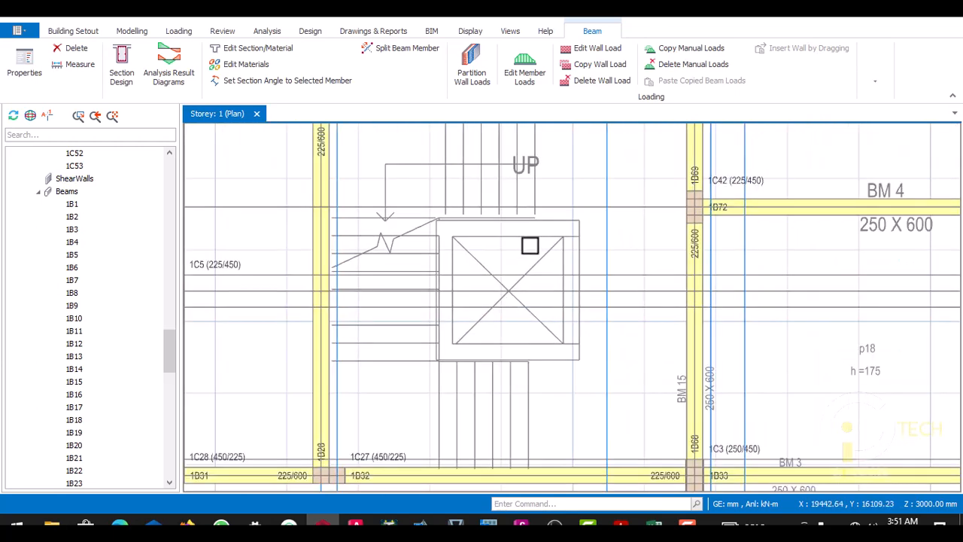
- Switch to the 4 FLOORS drawing in AutoCAD and locate the lift shaft's upper wall beside the stairs
left_click(356, 523)
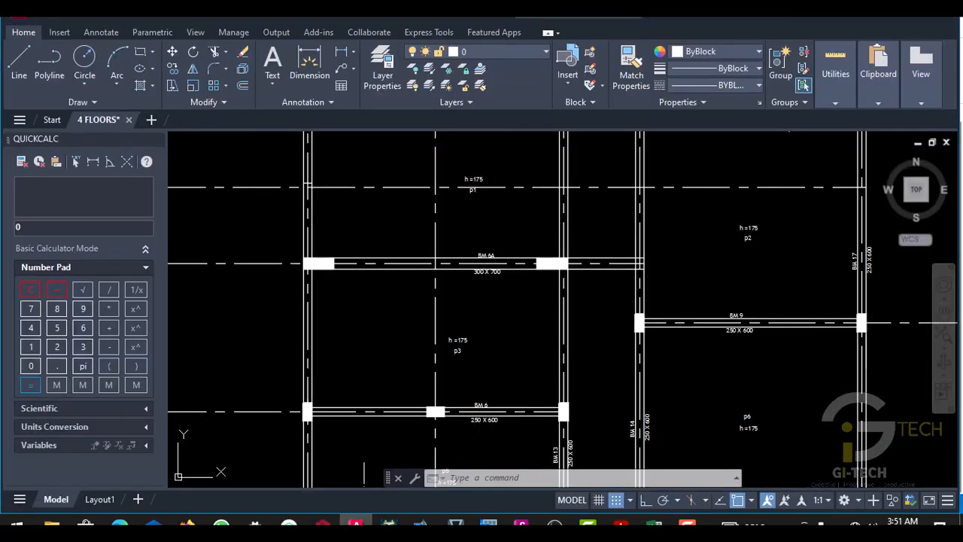
scroll(390, 317, "down", 9)
scroll(431, 359, "up", 9)
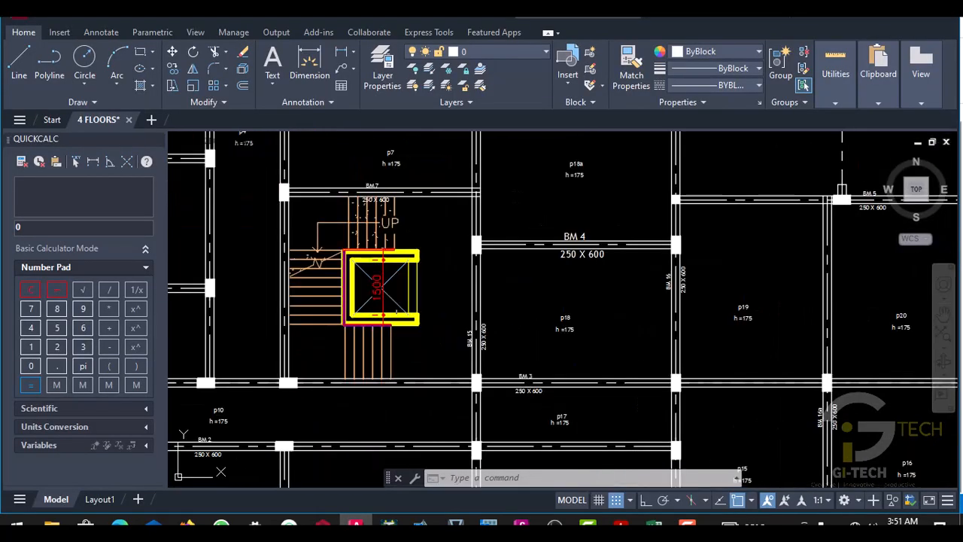
scroll(415, 285, "up", 6)
scroll(407, 298, "down", 3)
scroll(430, 299, "up", 3)
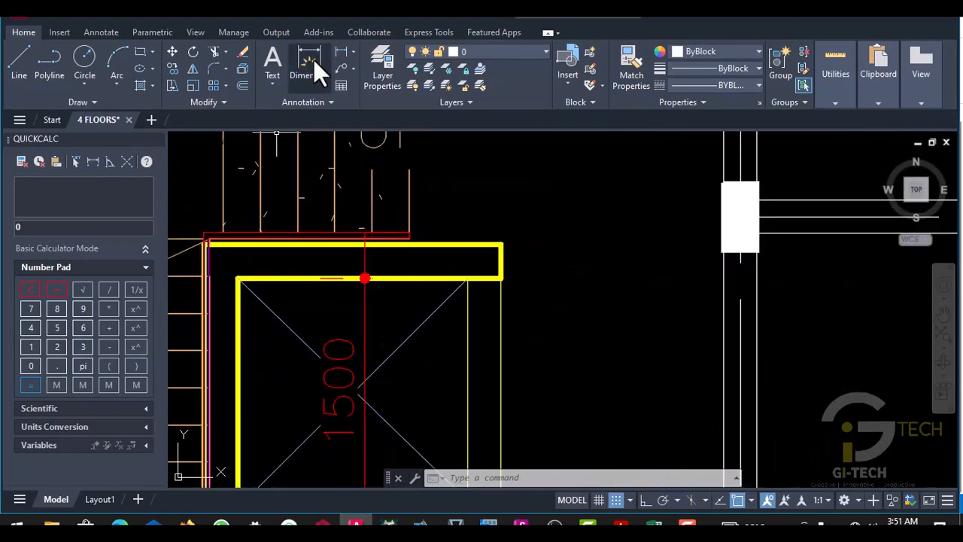
- Measure the thickness of the lift shaft's upper wall with a trial linear dimension across its free end
left_click(343, 53)
scroll(482, 243, "up", 4)
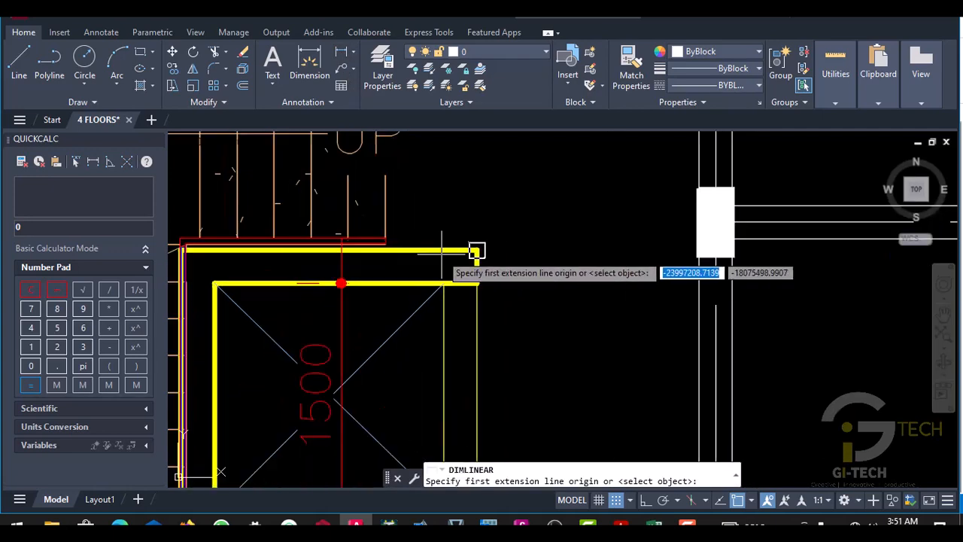
scroll(503, 253, "up", 2)
scroll(356, 257, "down", 2)
scroll(525, 247, "up", 2)
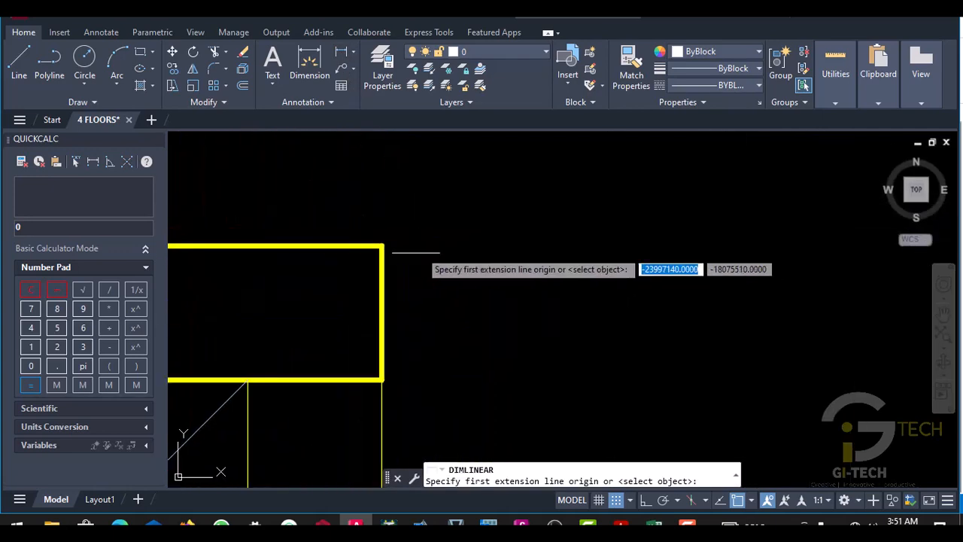
left_click(382, 245)
left_click(383, 380)
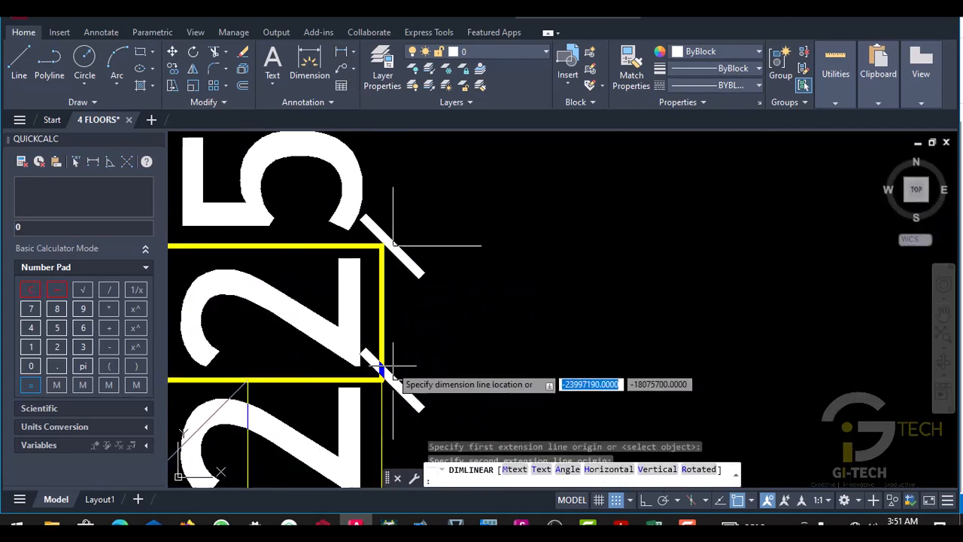
scroll(427, 344, "down", 3)
scroll(433, 339, "down", 3)
key("Escape")
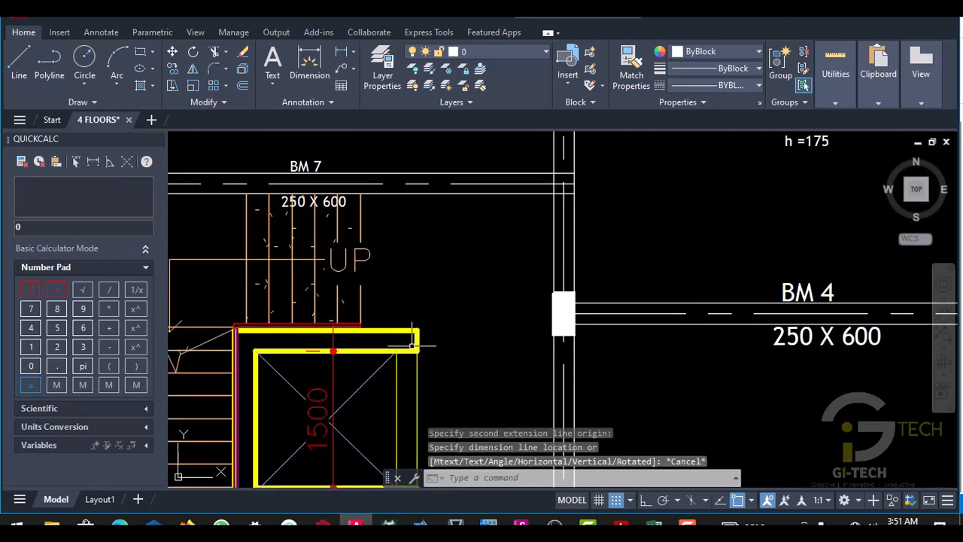
- Examine the layout of the lift shaft walls relative to the stairs and the surrounding beams
scroll(421, 301, "down", 2)
scroll(407, 253, "up", 2)
scroll(407, 253, "down", 3)
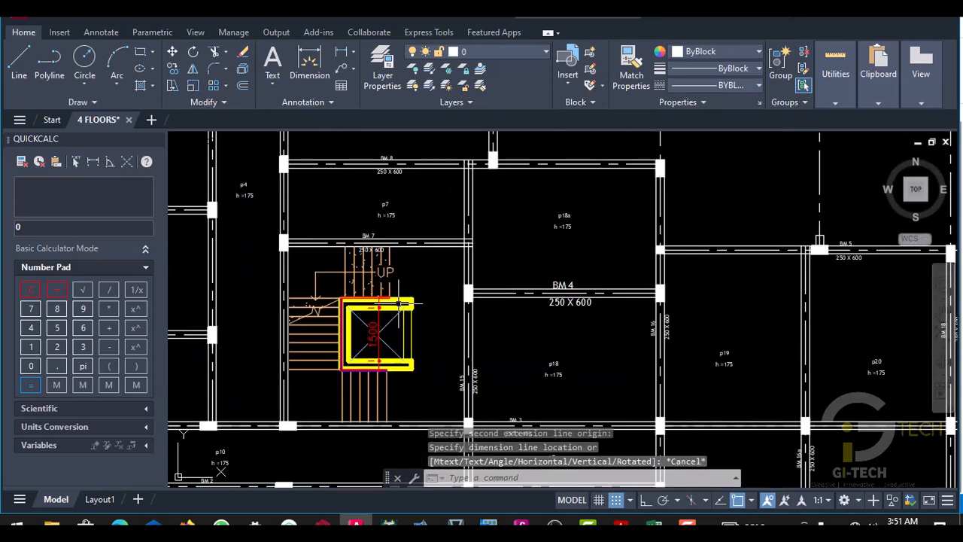
scroll(410, 263, "up", 5)
scroll(413, 271, "down", 4)
scroll(415, 273, "up", 4)
scroll(415, 273, "down", 4)
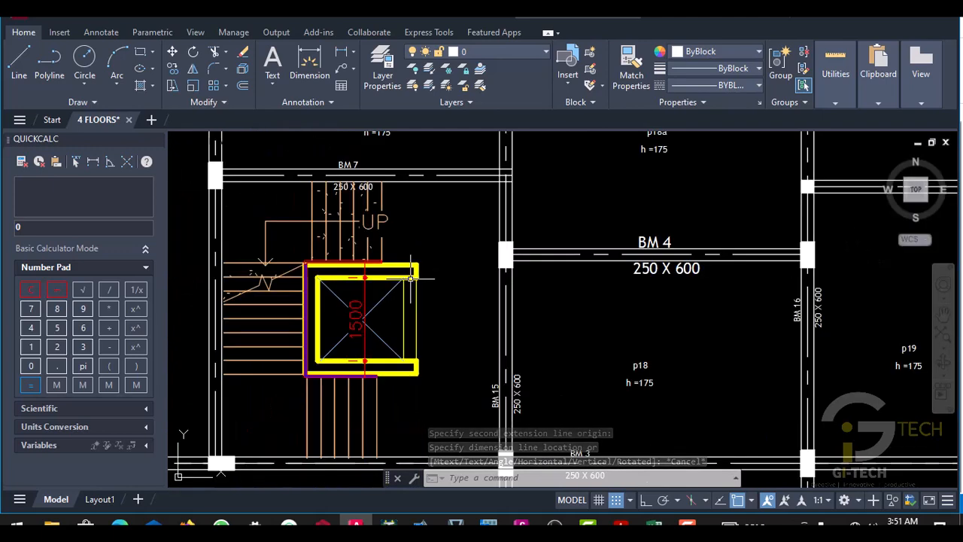
scroll(422, 249, "up", 2)
scroll(429, 226, "down", 3)
scroll(436, 211, "up", 3)
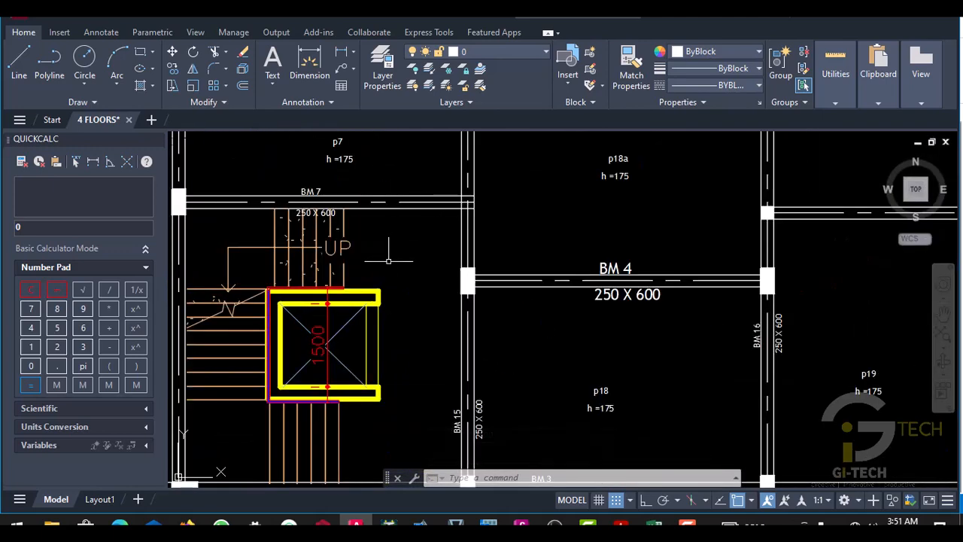
- Offset the outer lines of the lift shaft's upper and lower walls inward by 112.5 to create their centre lines
scroll(372, 299, "up", 3)
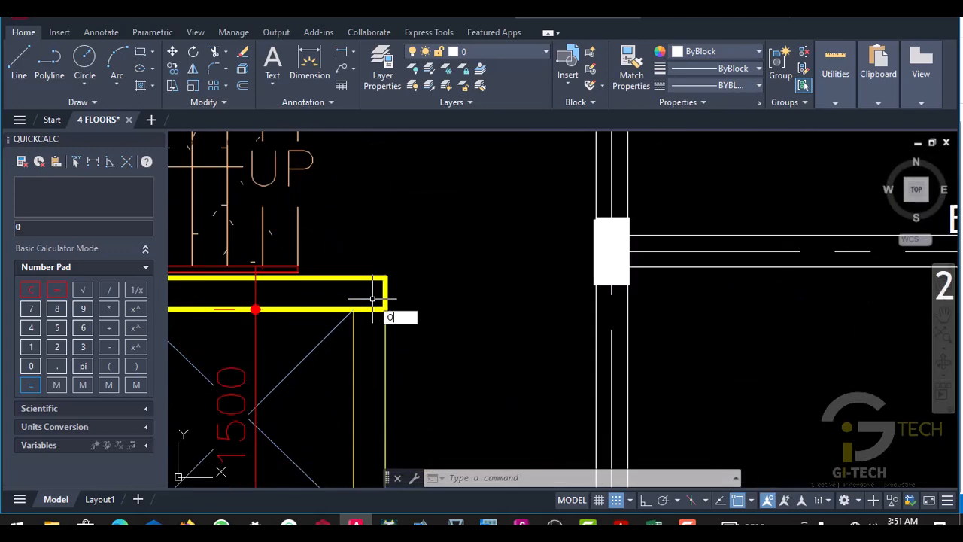
type("o")
key("Return")
type("112")
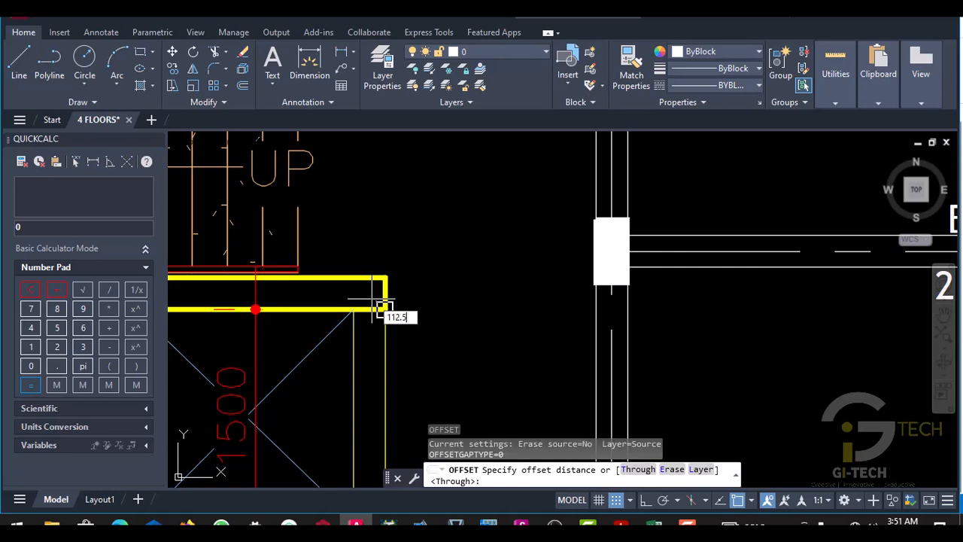
type(".5")
key("Return")
scroll(359, 298, "up", 3)
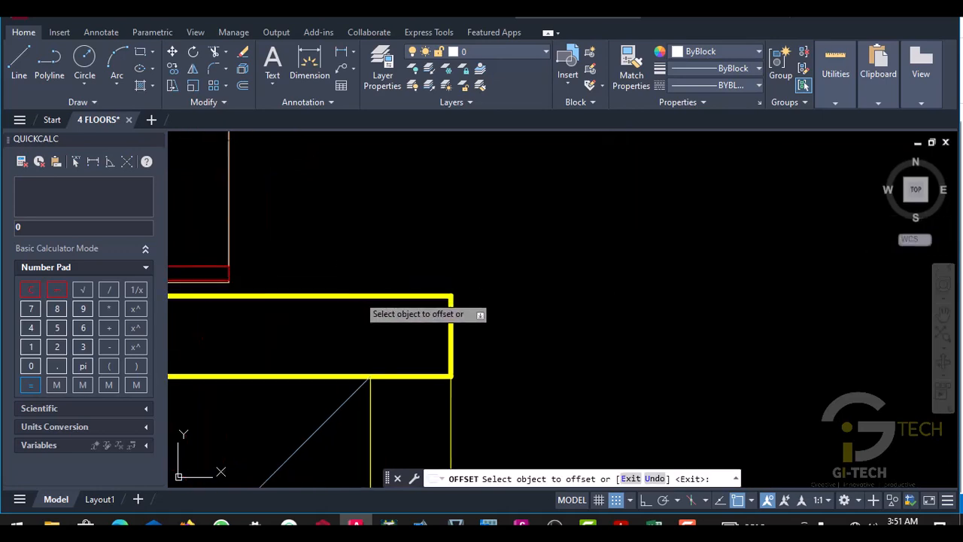
scroll(369, 310, "down", 4)
scroll(378, 309, "down", 5)
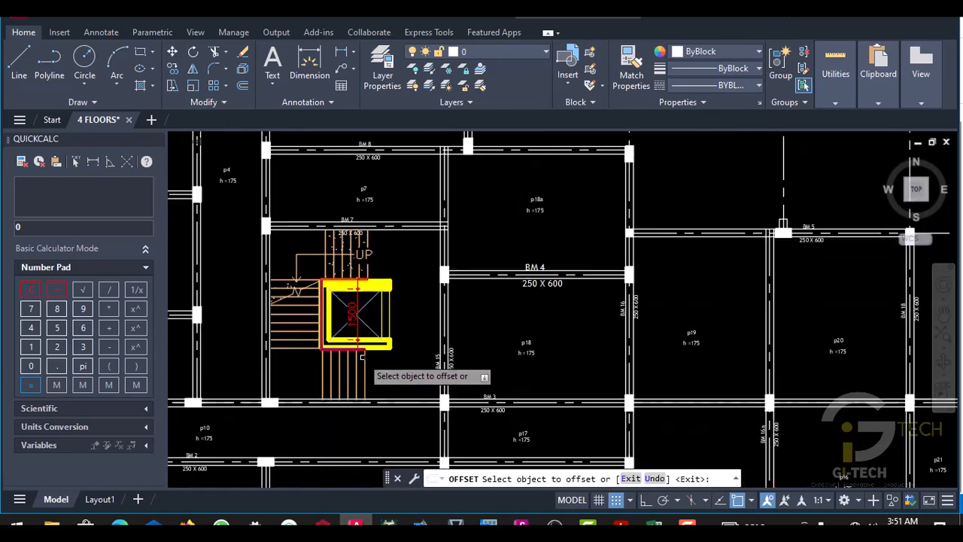
scroll(385, 343, "up", 7)
left_click(396, 319)
left_click(396, 310)
scroll(409, 338, "down", 5)
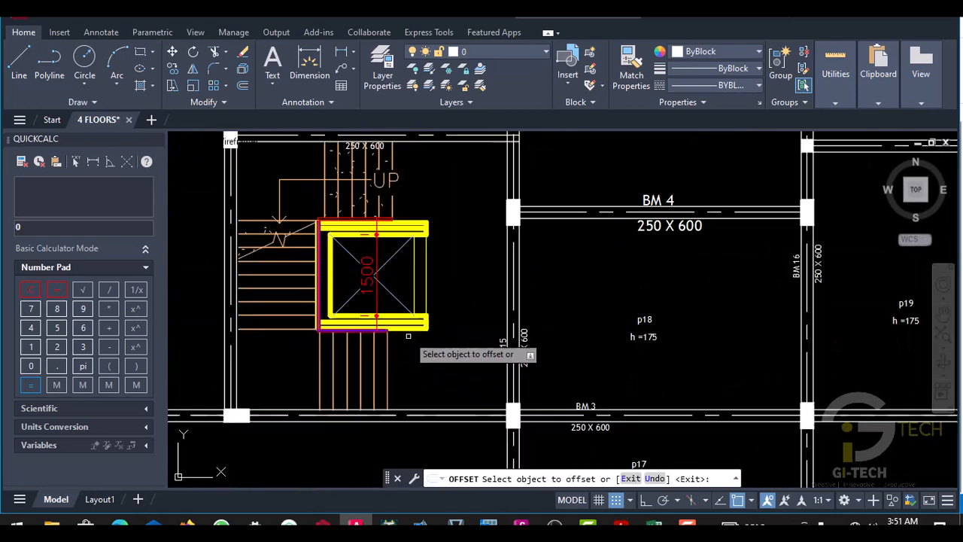
- Offset the outer line of the lift shaft's wall beside the stairs inward by 112.5
scroll(376, 286, "up", 6)
scroll(384, 269, "up", 2)
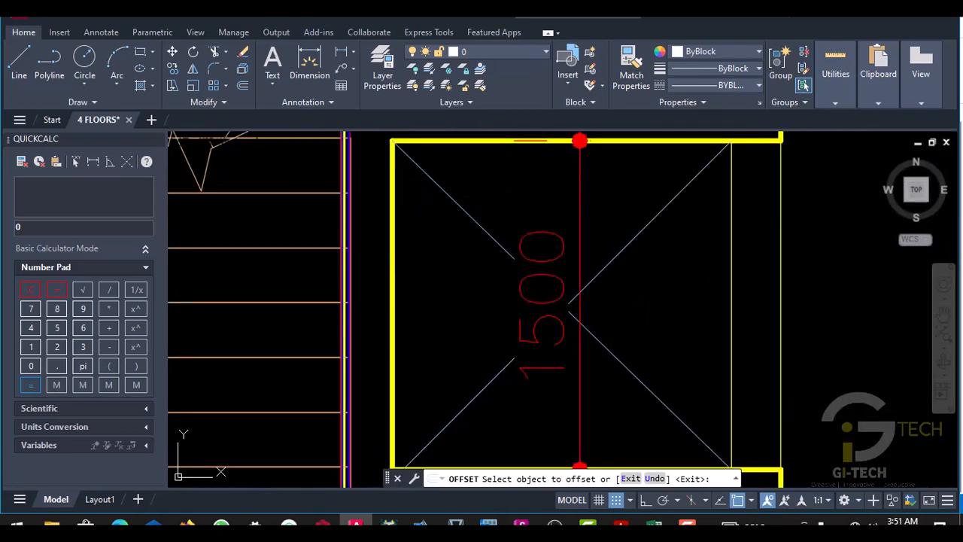
scroll(384, 324, "down", 5)
key("Escape")
- Extend the centre line of the lift shaft's stair-side wall up to the upper edge line of BM 7
scroll(387, 221, "up", 6)
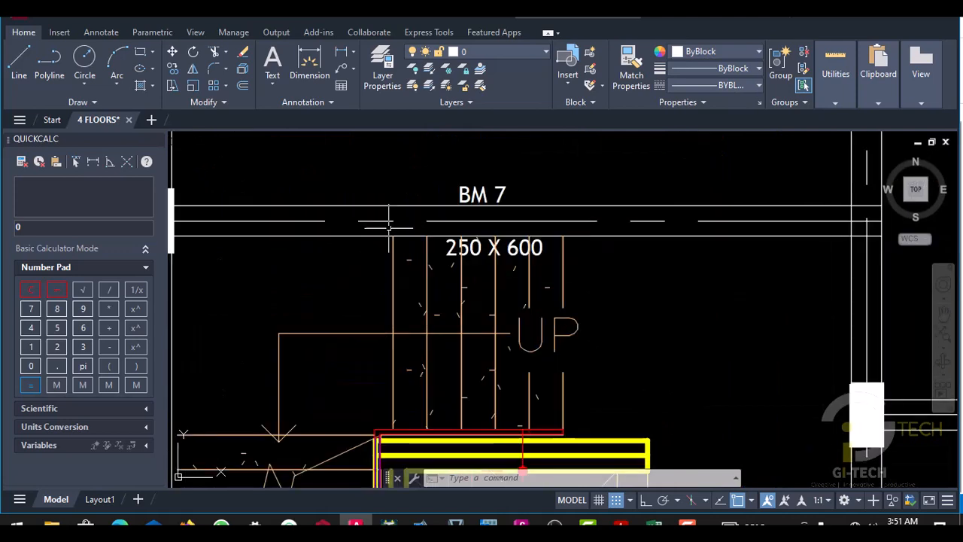
left_click(391, 200)
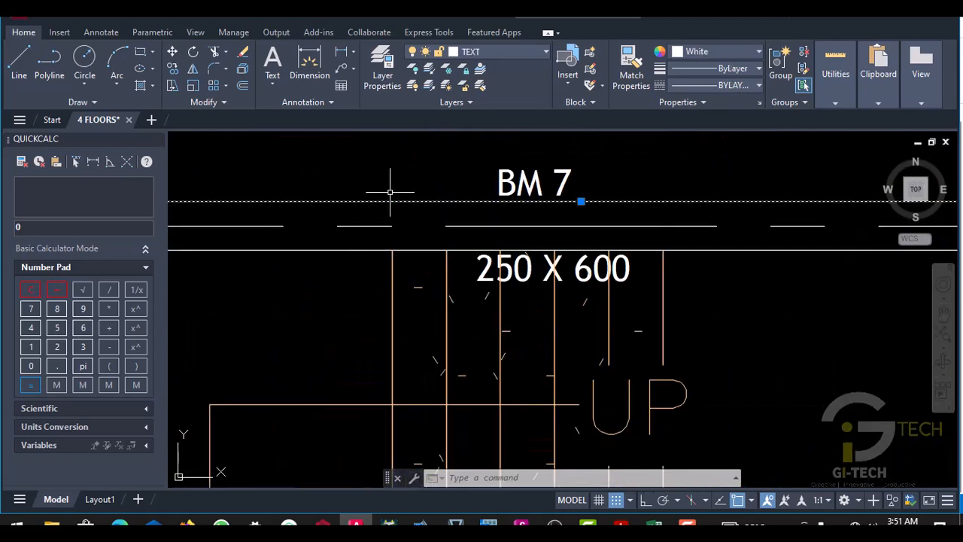
left_click(225, 52)
left_click(227, 105)
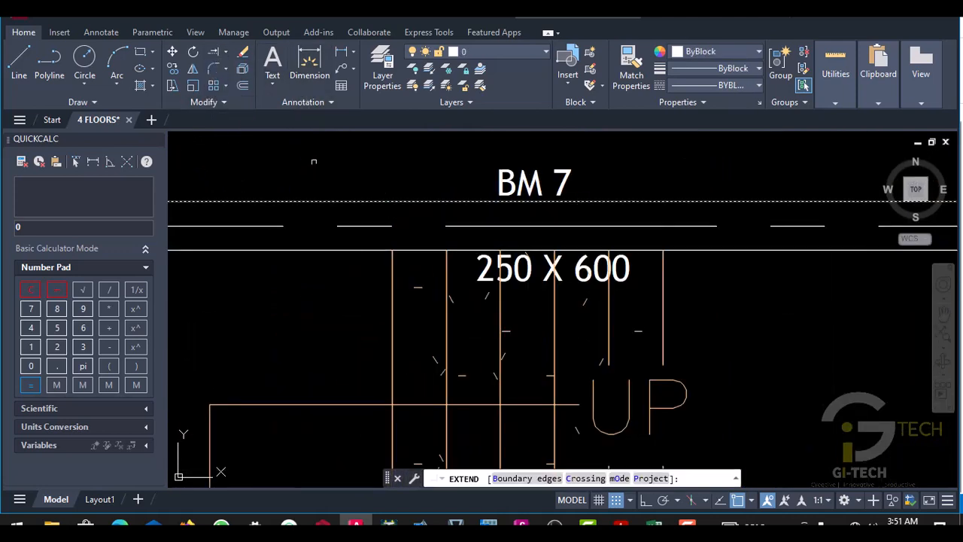
scroll(314, 161, "down", 4)
scroll(354, 324, "up", 5)
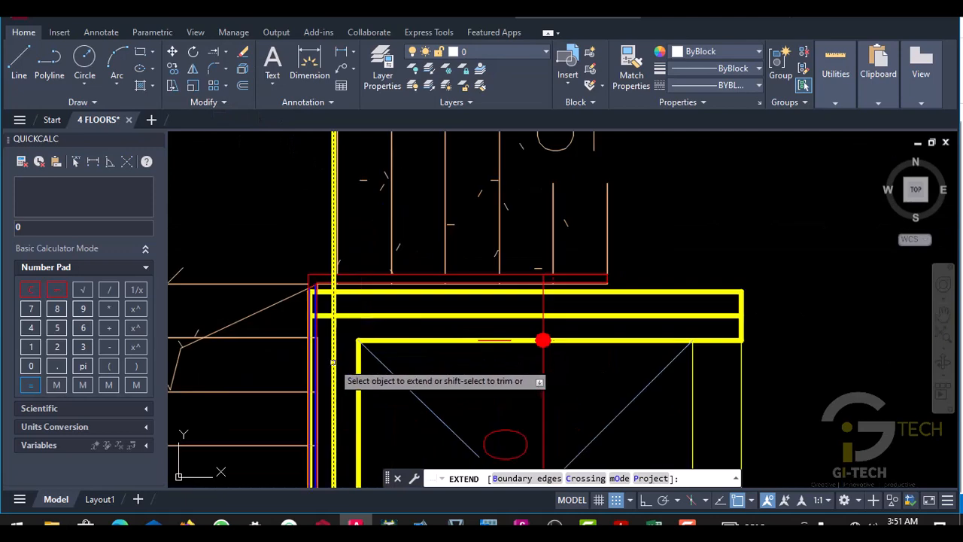
scroll(335, 324, "down", 5)
scroll(335, 335, "up", 4)
left_click(335, 337)
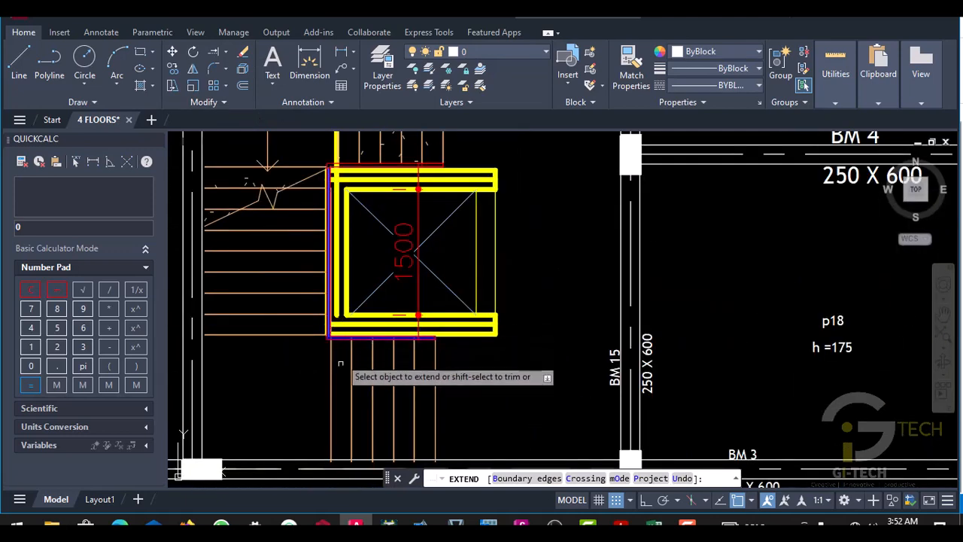
key("Escape")
- Extend the centre lines of the lift shaft's upper and lower walls to the near edge line of BM 15
scroll(421, 339, "down", 3)
scroll(301, 316, "up", 5)
scroll(461, 329, "down", 3)
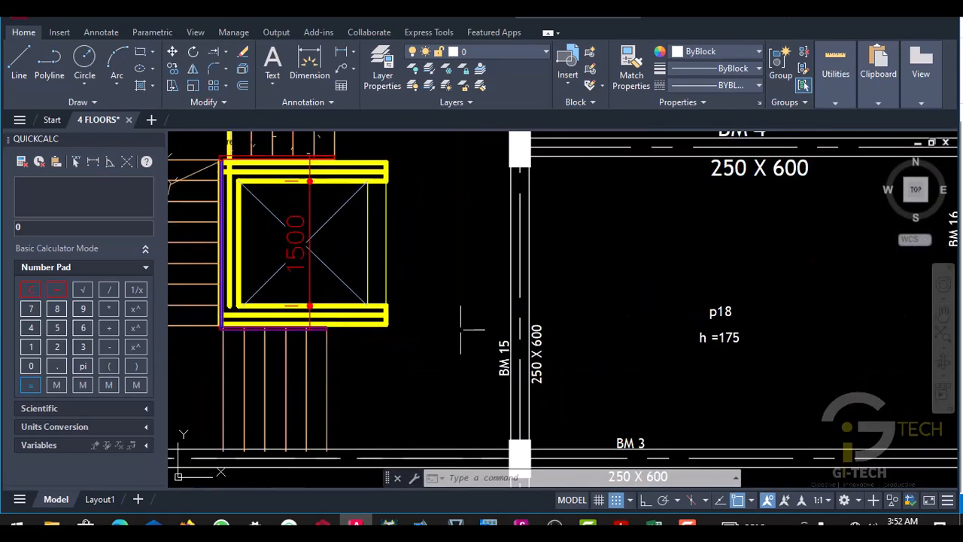
scroll(503, 315, "up", 2)
left_click(516, 302)
left_click(512, 299)
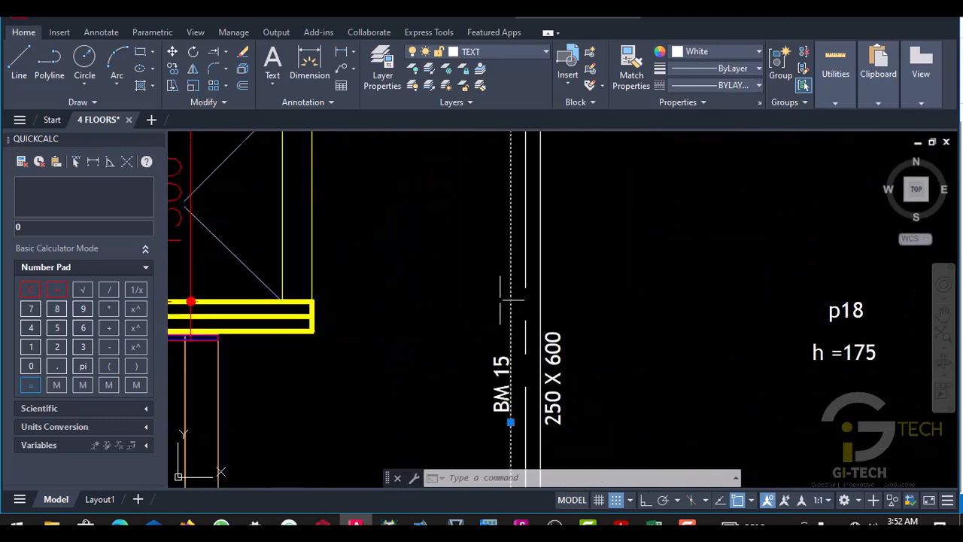
left_click(214, 51)
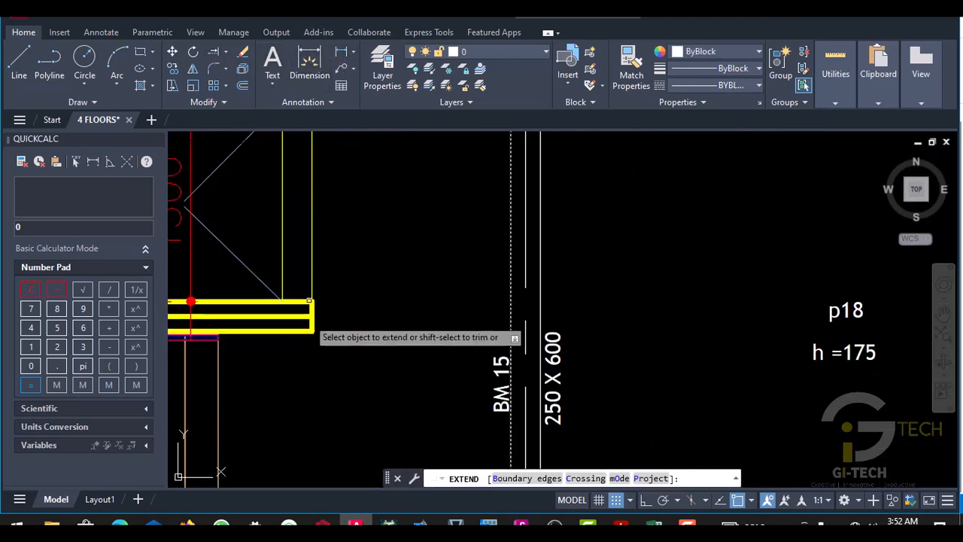
left_click(297, 321)
left_click(309, 318)
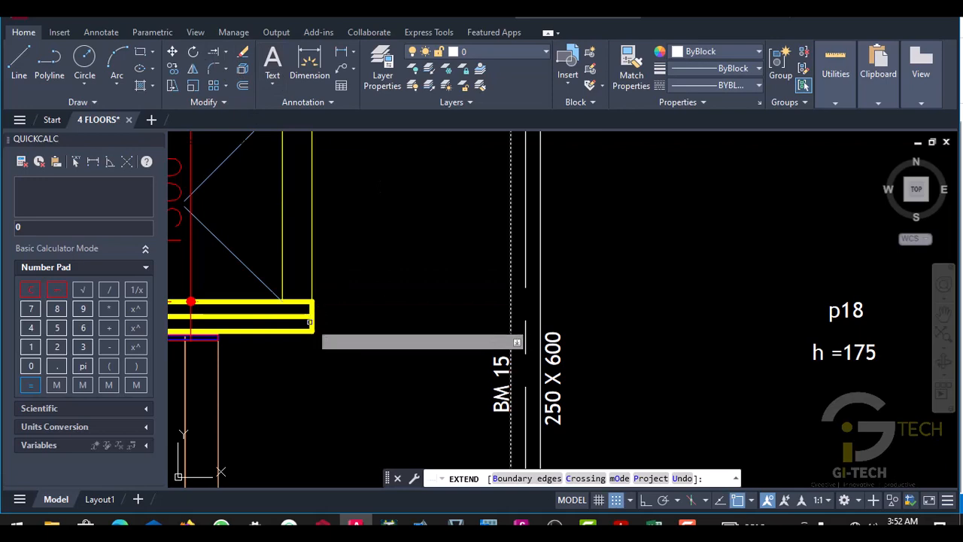
scroll(292, 316, "down", 5)
scroll(365, 297, "up", 7)
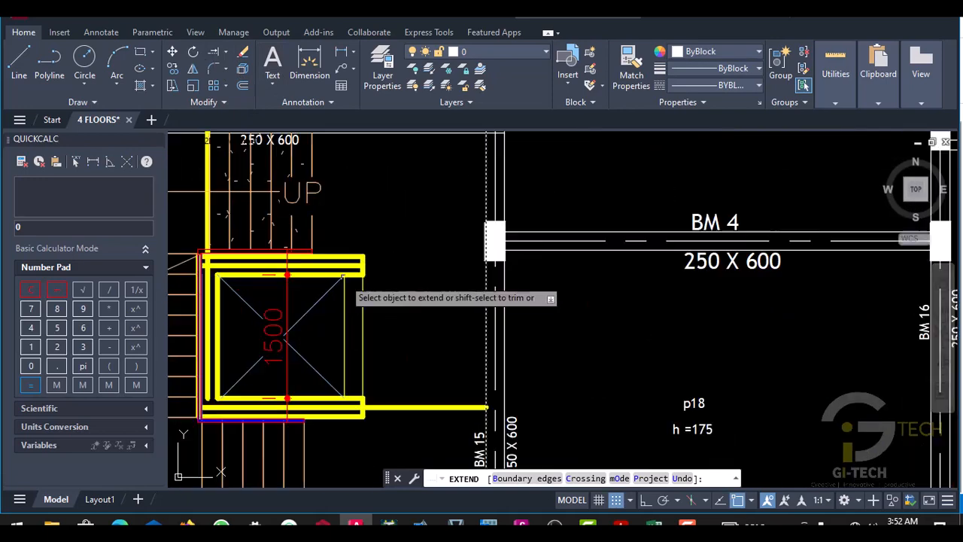
scroll(376, 272, "down", 4)
key("Escape")
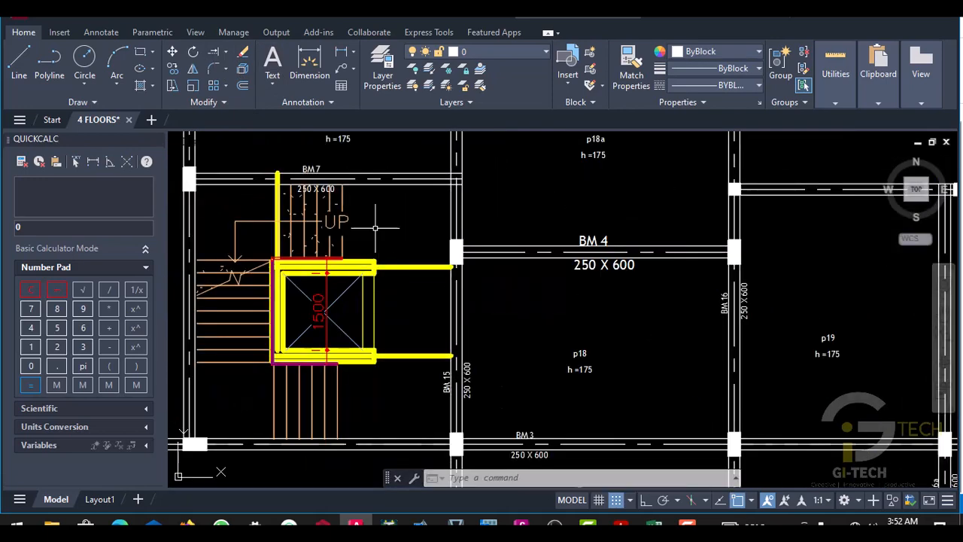
- Add a vertical linear dimension from the centre line of BM 7 to the centre line of the shaft's upper wall
scroll(374, 179, "up", 2)
left_click(343, 51)
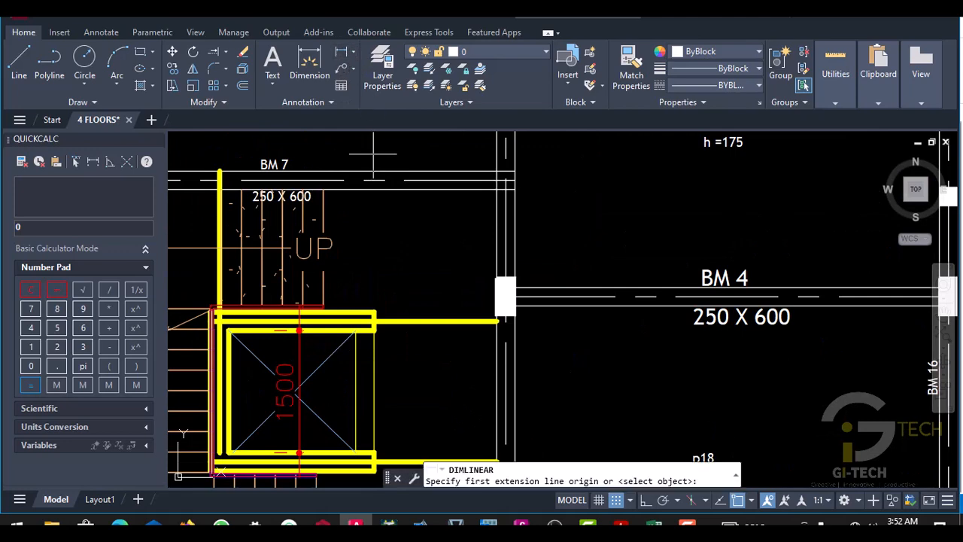
scroll(519, 192, "up", 5)
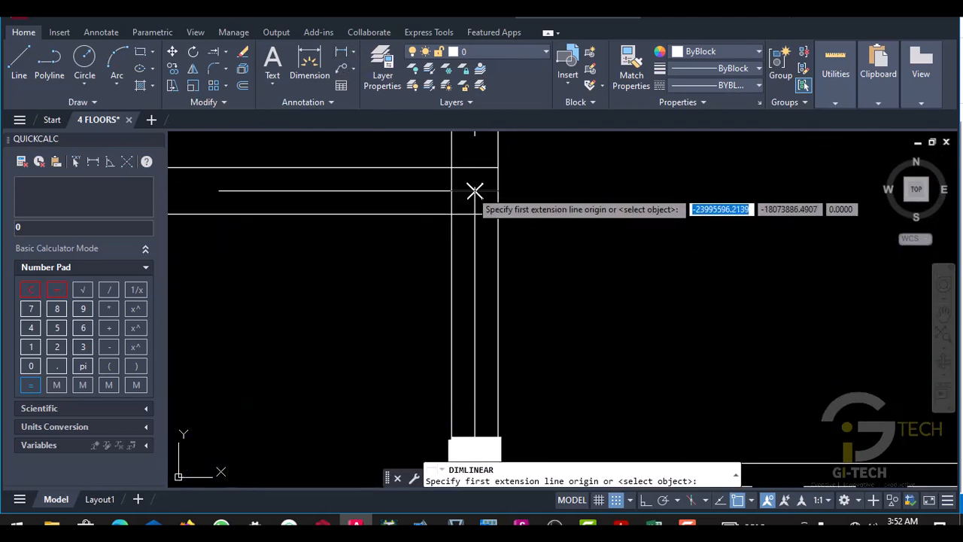
left_click(474, 190)
scroll(376, 203, "down", 5)
scroll(286, 290, "up", 6)
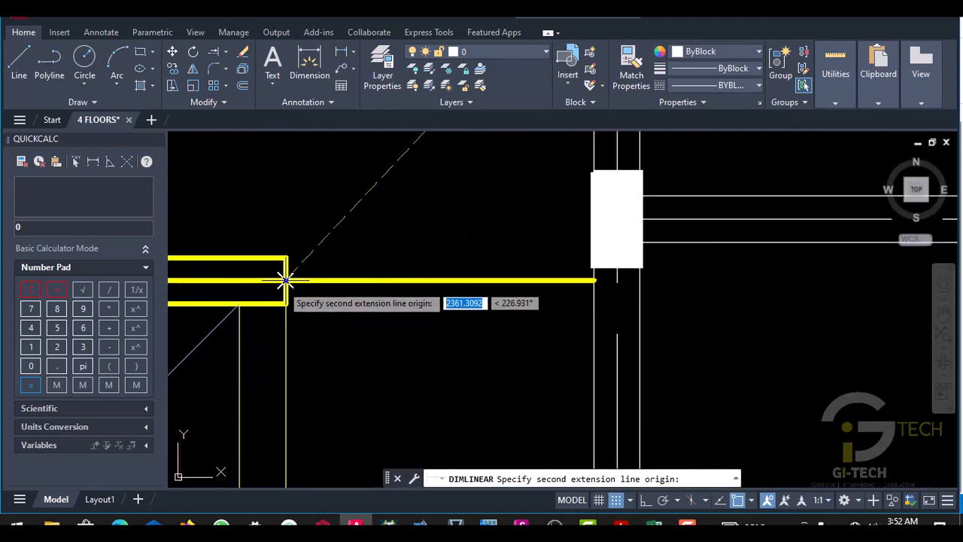
left_click(285, 277)
scroll(331, 278, "down", 4)
scroll(322, 235, "up", 2)
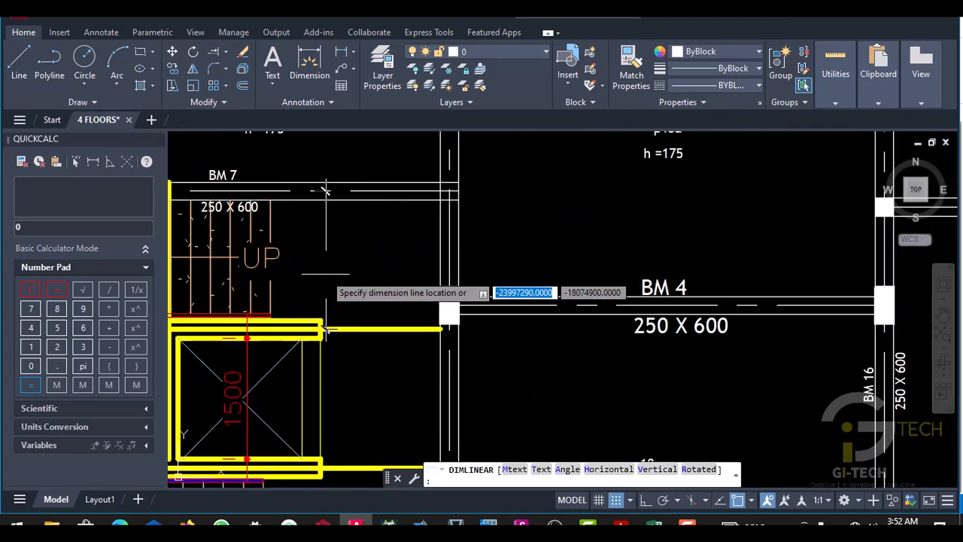
left_click(354, 271)
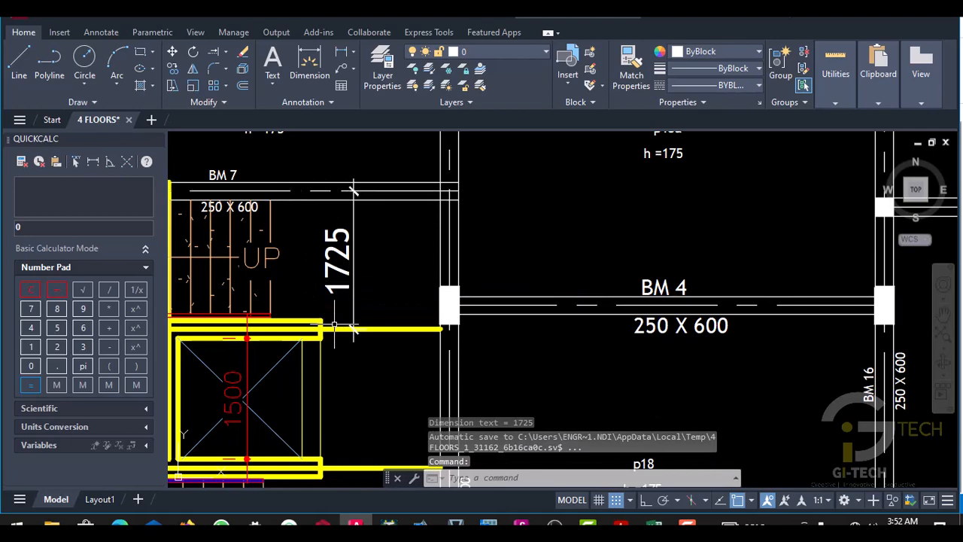
- Examine the spacing between BM 7 and the lift shaft's upper wall centre line
scroll(340, 323, "down", 4)
scroll(337, 334, "up", 4)
scroll(354, 289, "down", 2)
scroll(343, 305, "up", 6)
scroll(347, 282, "down", 4)
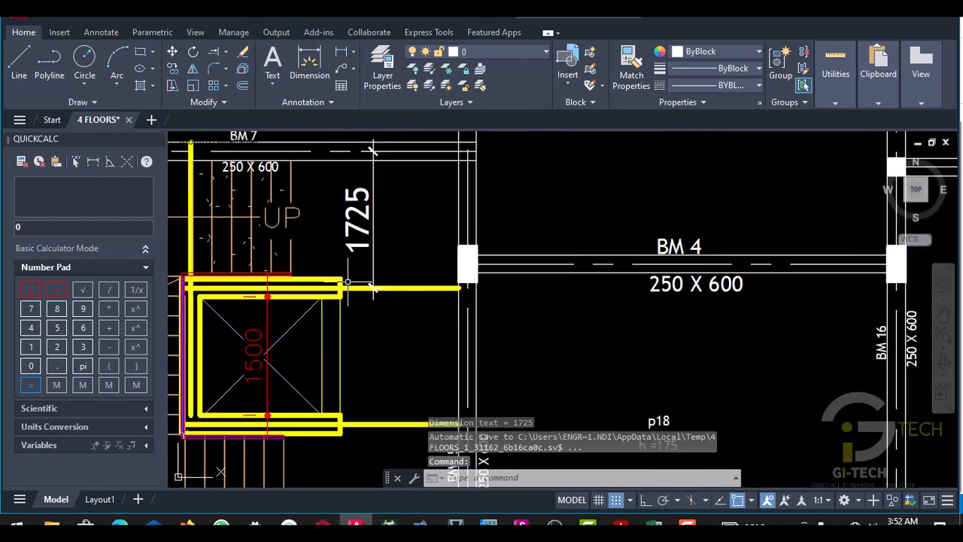
scroll(347, 282, "up", 4)
scroll(362, 237, "down", 2)
scroll(362, 237, "down", 5)
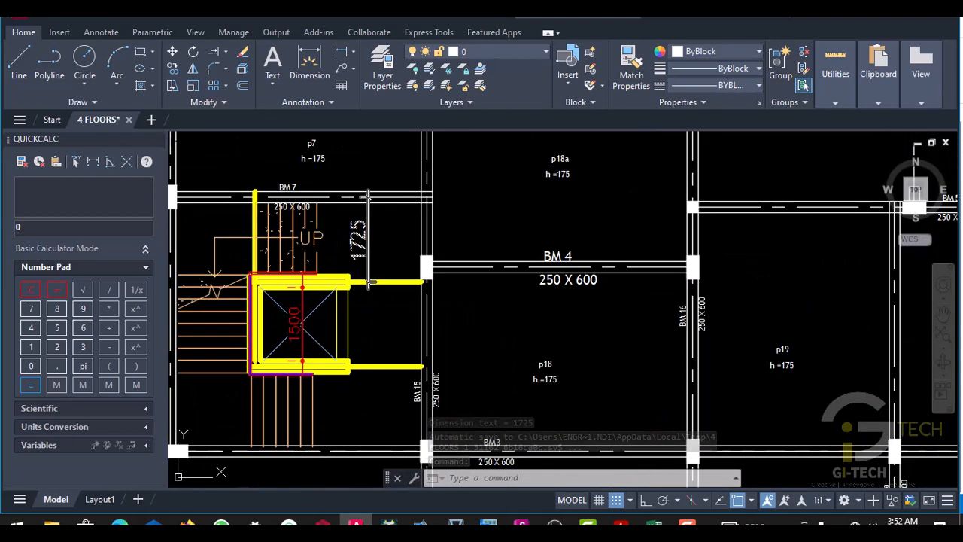
- Add a horizontal linear dimension from the centre line of the vertical beam beside the stairs to the shaft's nearest wall centre line
scroll(307, 321, "up", 4)
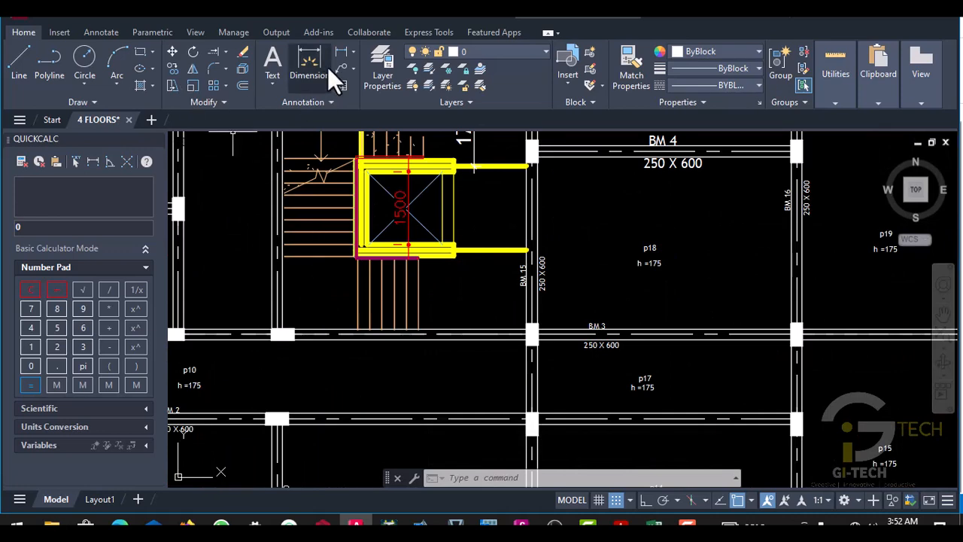
left_click(344, 51)
scroll(286, 308, "up", 5)
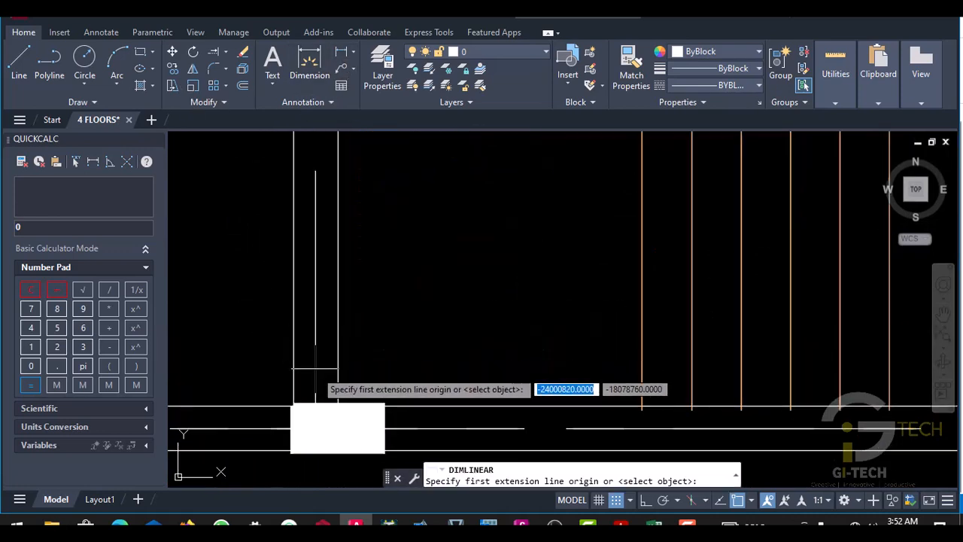
left_click(317, 397)
scroll(317, 388, "down", 6)
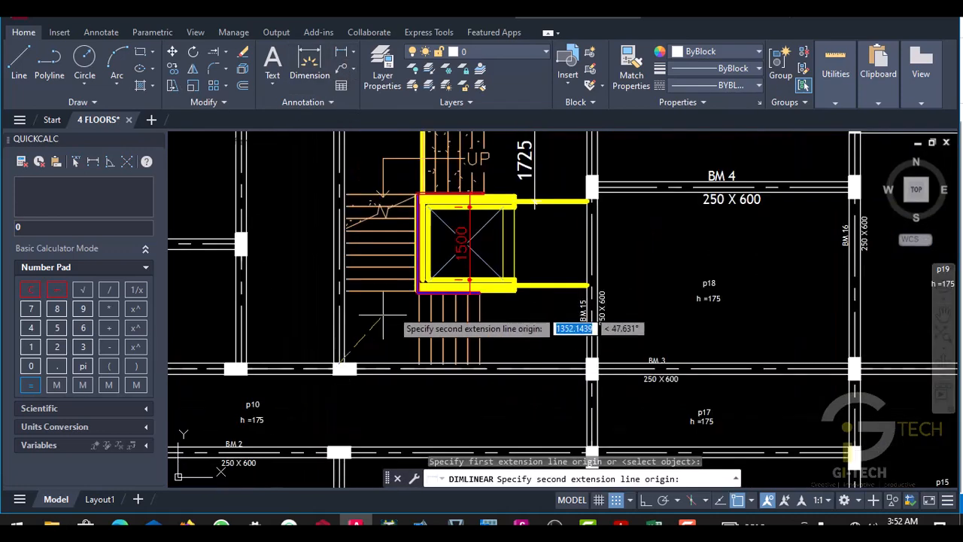
scroll(421, 294, "up", 4)
scroll(406, 284, "up", 1)
left_click(382, 275)
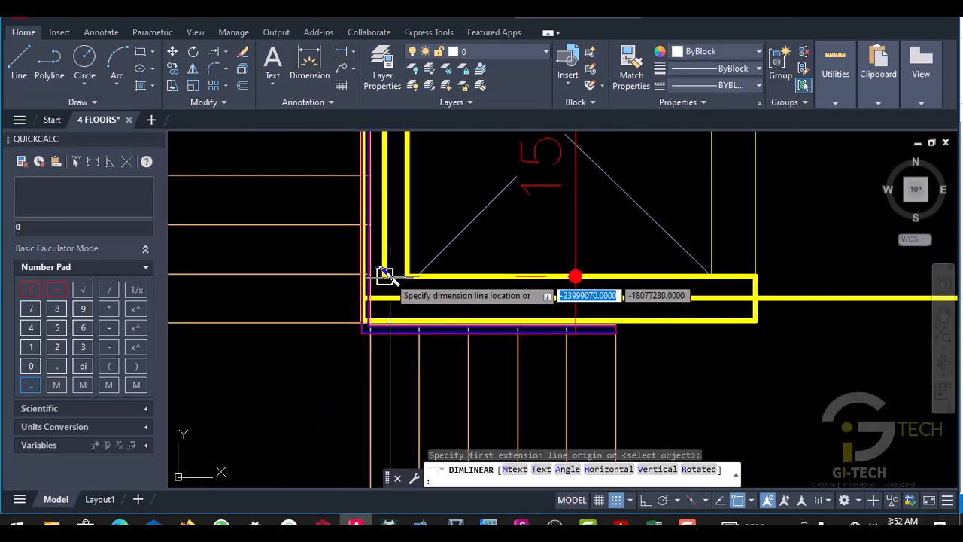
scroll(346, 286, "down", 1)
scroll(344, 288, "up", 2)
scroll(316, 301, "down", 4)
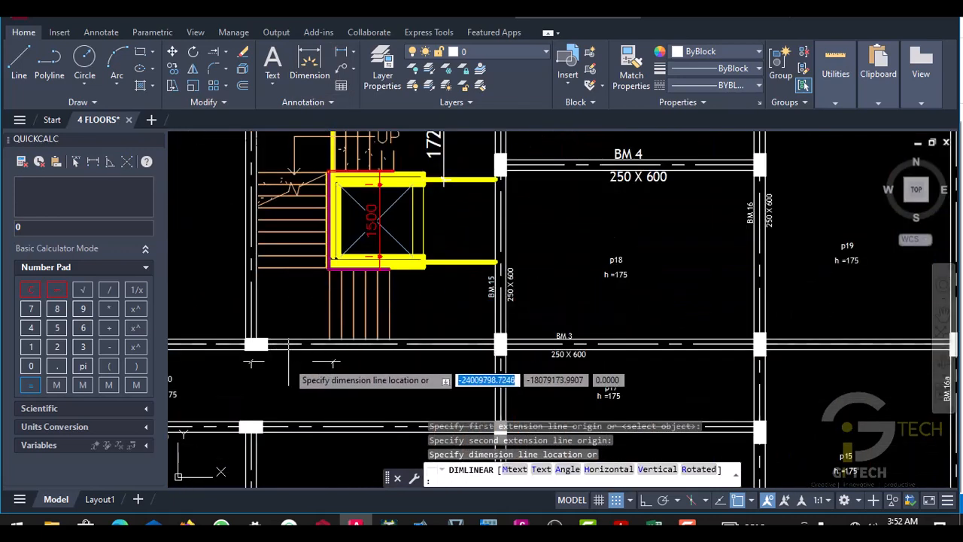
scroll(354, 353, "up", 3)
left_click(311, 284)
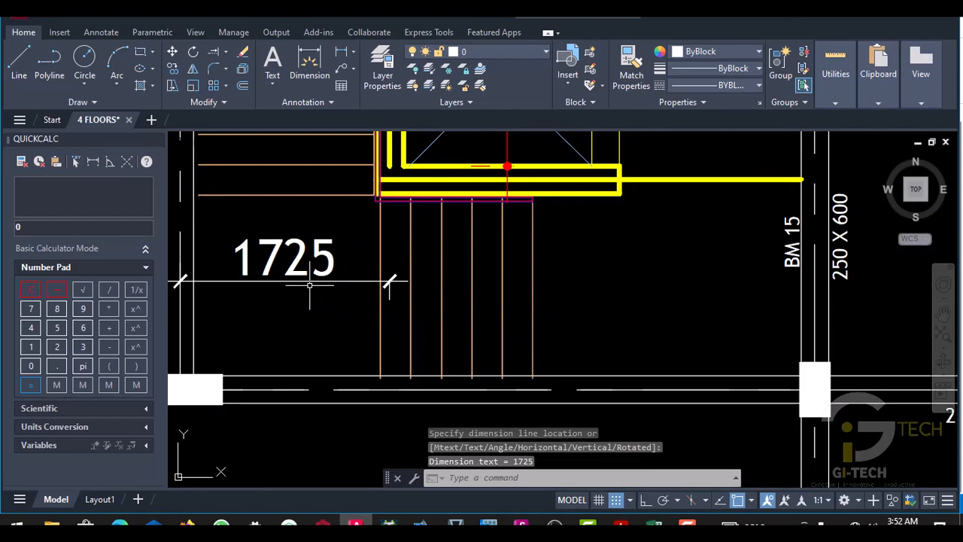
- Switch to the storey 1 plan in ProtaStructure and locate the lift shaft below BM 7
left_click(324, 522)
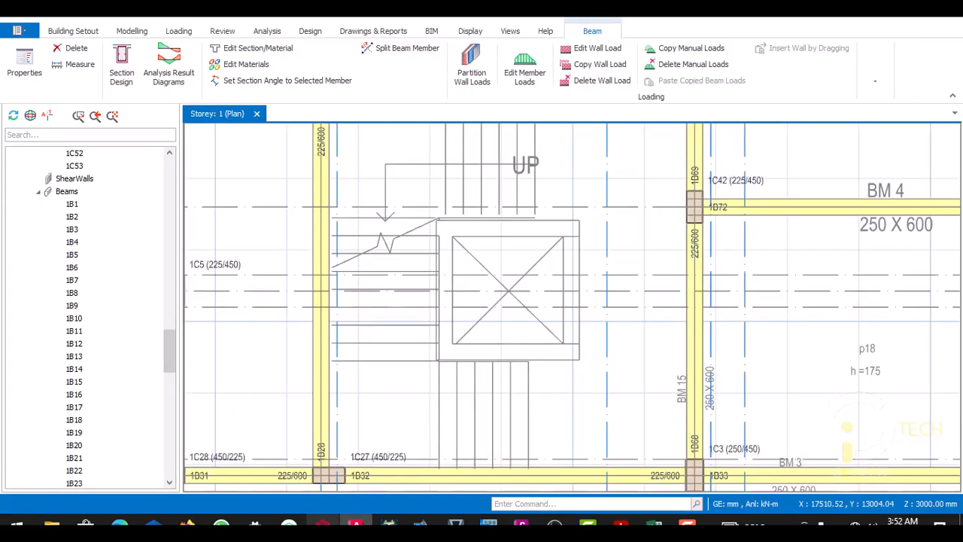
scroll(421, 346, "down", 1)
scroll(480, 308, "up", 1)
scroll(456, 308, "up", 2)
scroll(464, 309, "down", 3)
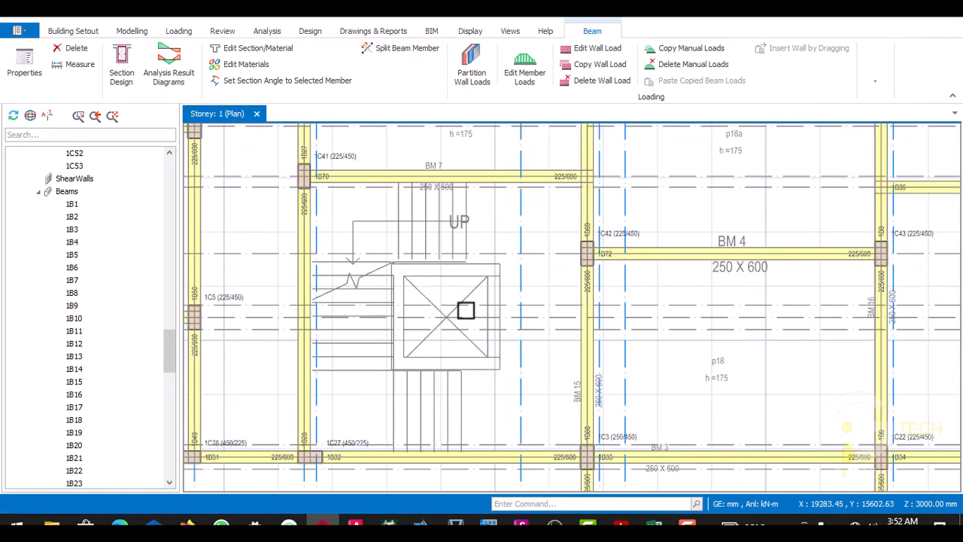
scroll(534, 191, "up", 2)
scroll(534, 191, "up", 2)
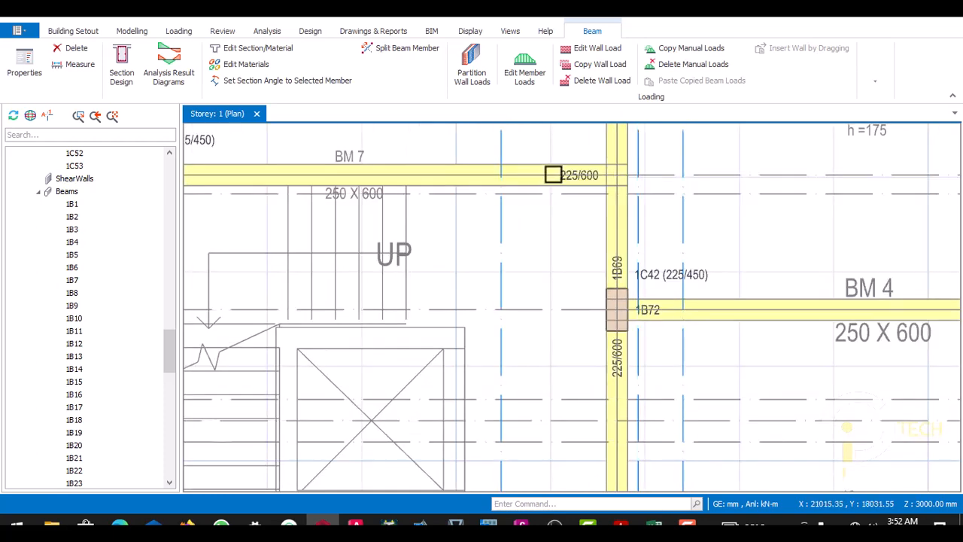
- Offset the horizontal axis through BM 7 by -1725 mm to the centre line of the lift shaft's upper wall
scroll(553, 175, "down", 2)
scroll(598, 176, "up", 1)
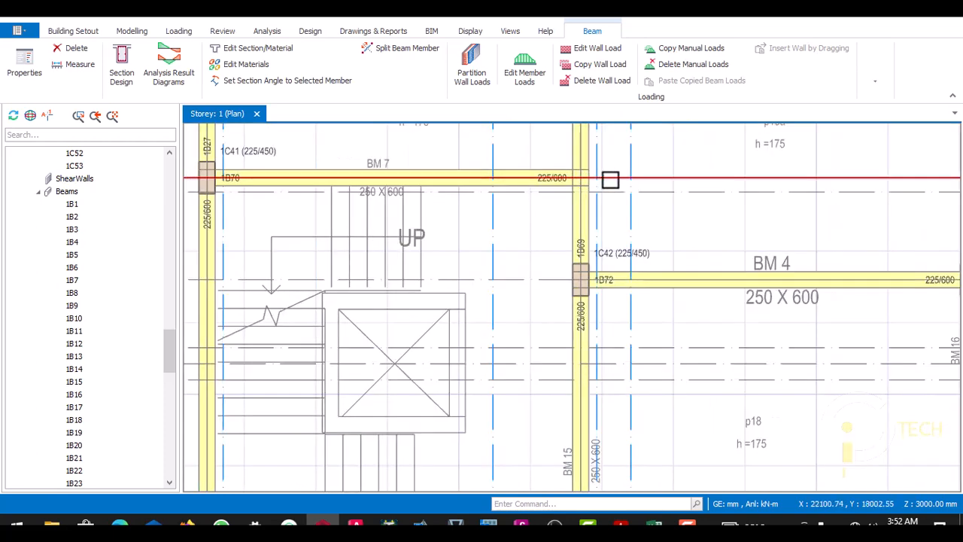
left_click(611, 180)
right_click(610, 182)
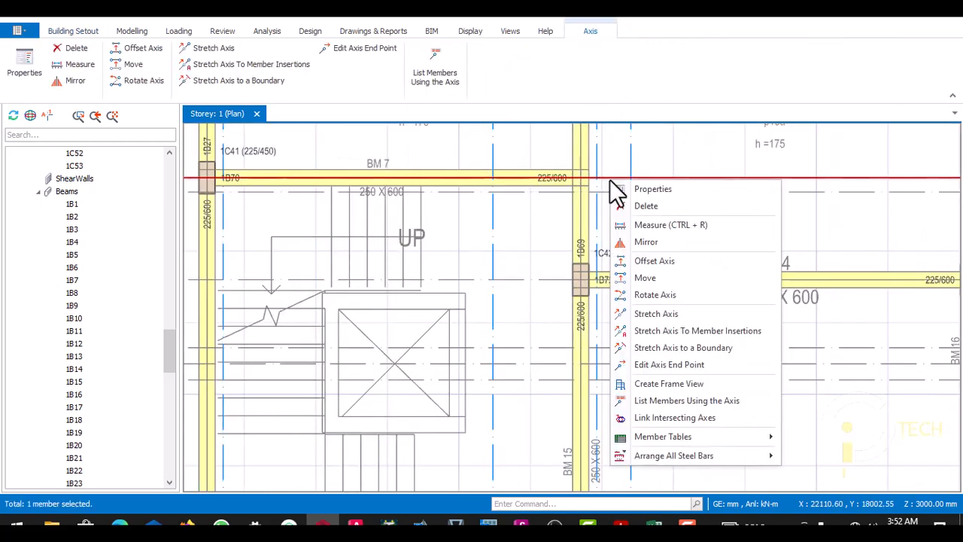
left_click(647, 277)
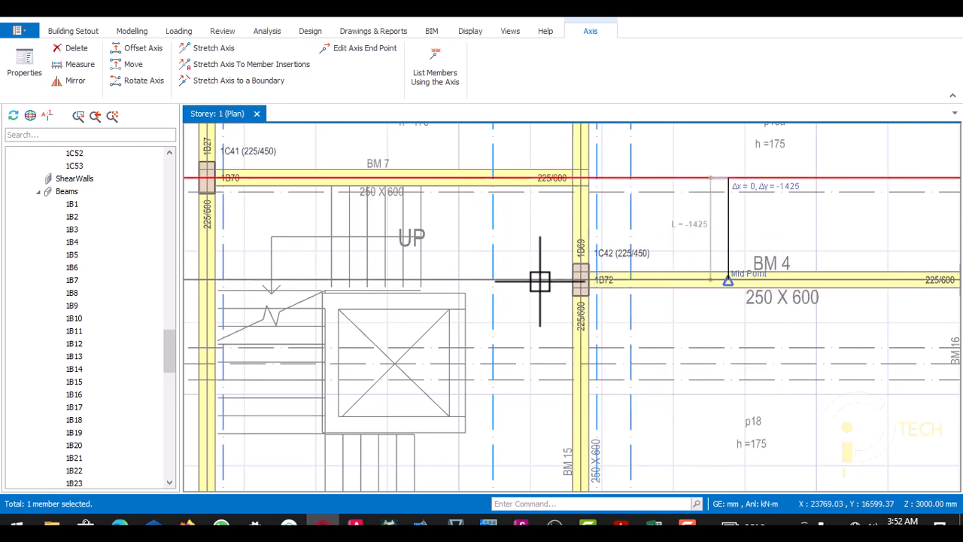
key("Tab")
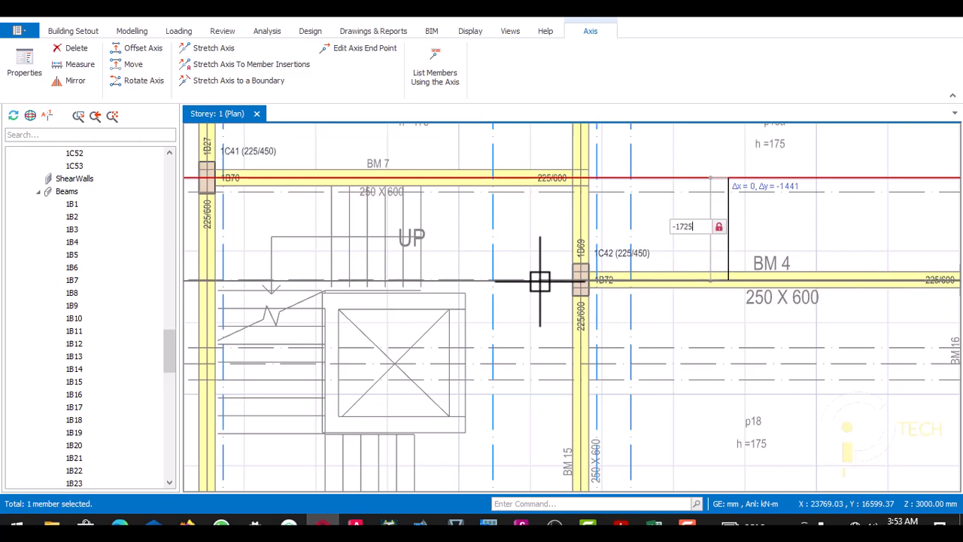
key("Return")
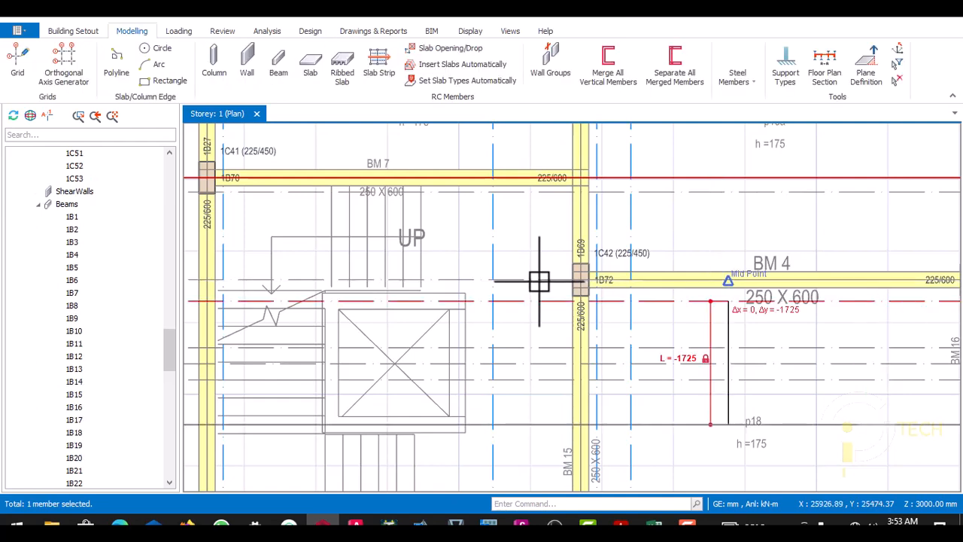
scroll(507, 269, "down", 2)
scroll(428, 362, "up", 2)
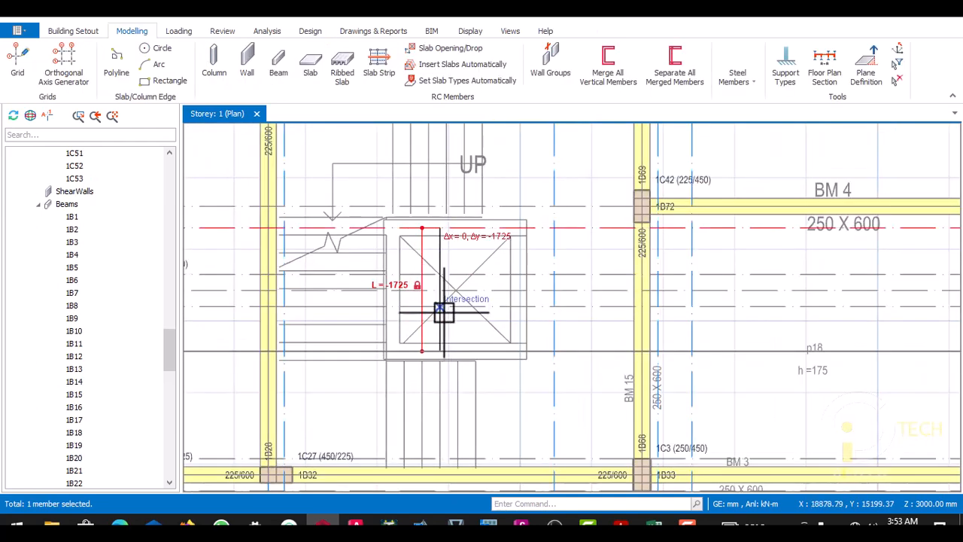
key("Escape")
- Examine the new axis against the lift shaft outline and the surrounding beams down to BM 3
scroll(524, 340, "down", 2)
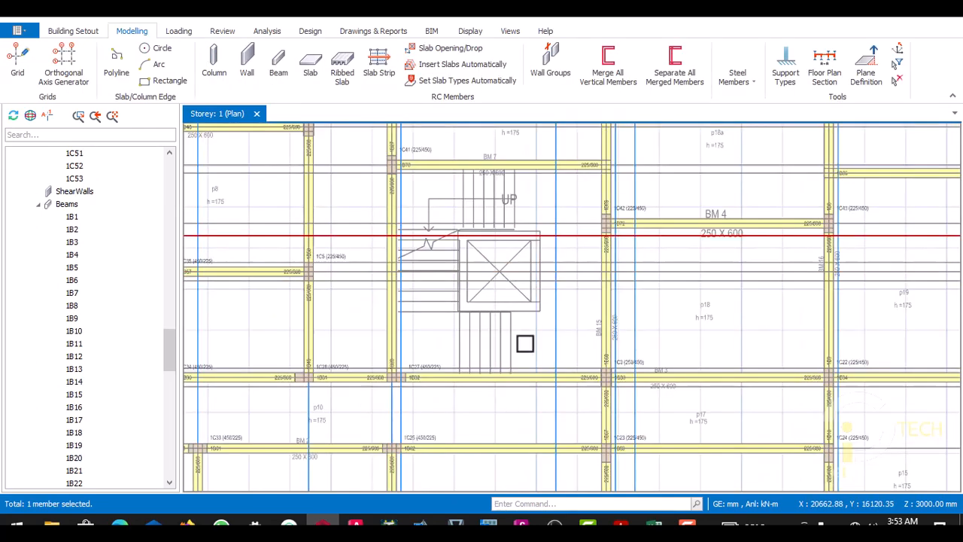
scroll(555, 369, "up", 2)
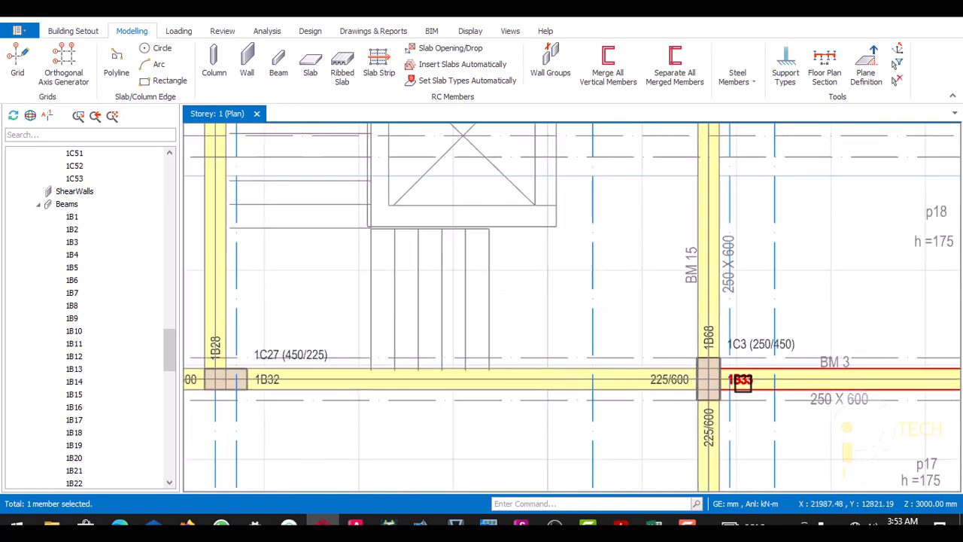
scroll(652, 379, "down", 1)
scroll(320, 377, "up", 1)
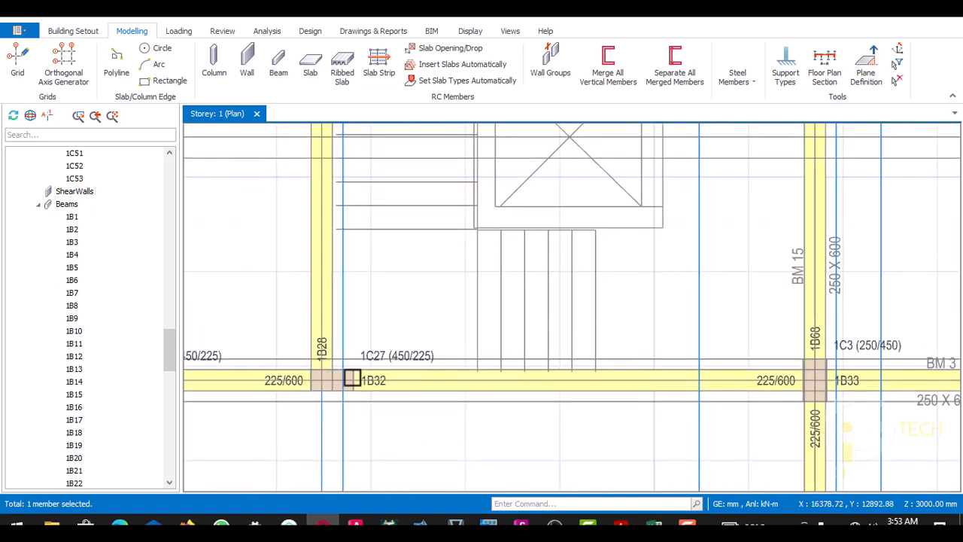
scroll(365, 378, "down", 2)
scroll(539, 363, "down", 1)
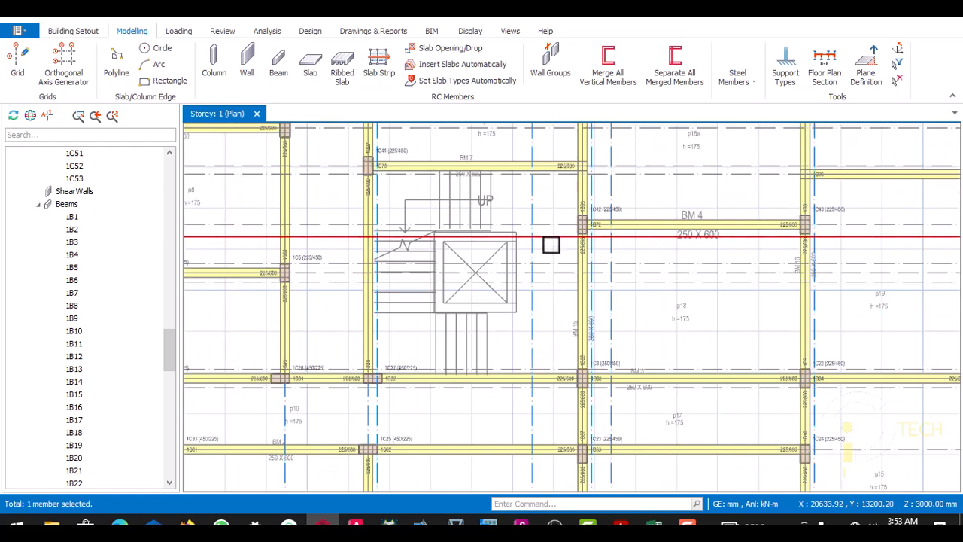
scroll(549, 240, "up", 2)
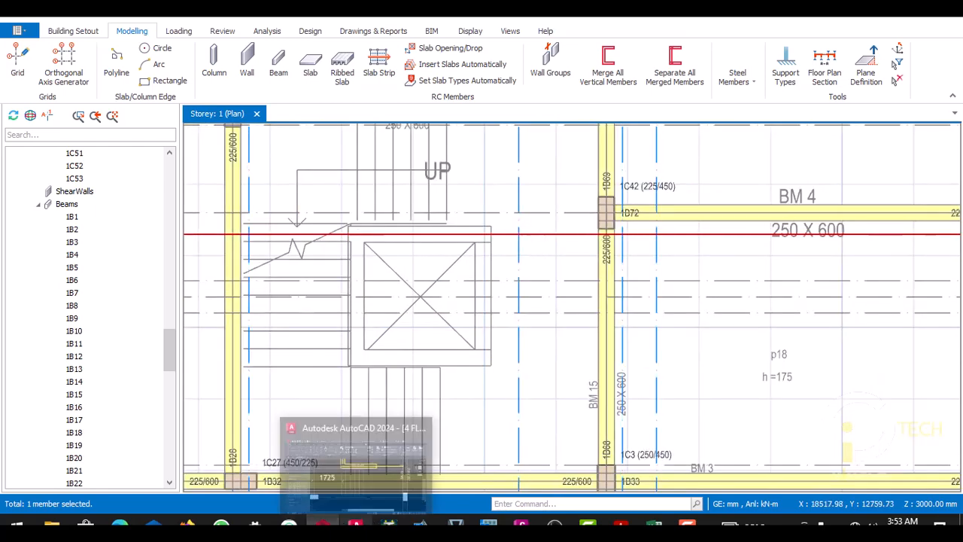
- Switch to AutoCAD and add a vertical linear dimension between the centre lines of the shaft's upper and lower walls
left_click(355, 524)
scroll(405, 276, "down", 3)
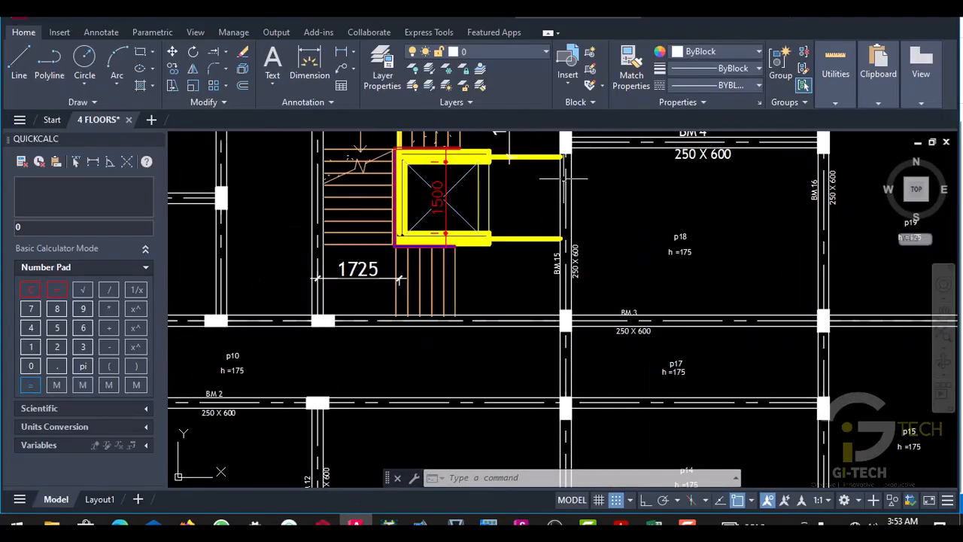
scroll(489, 150, "up", 2)
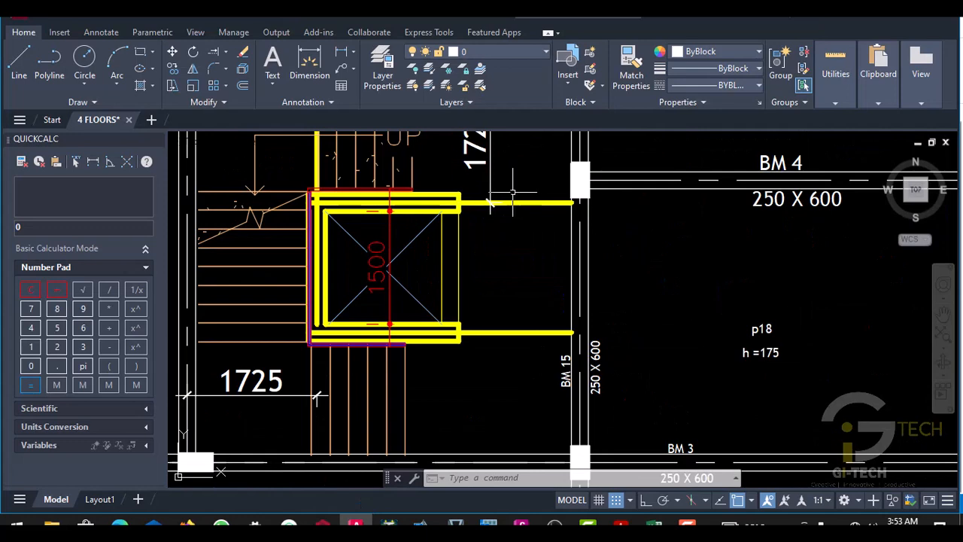
left_click(344, 50)
scroll(471, 225, "up", 3)
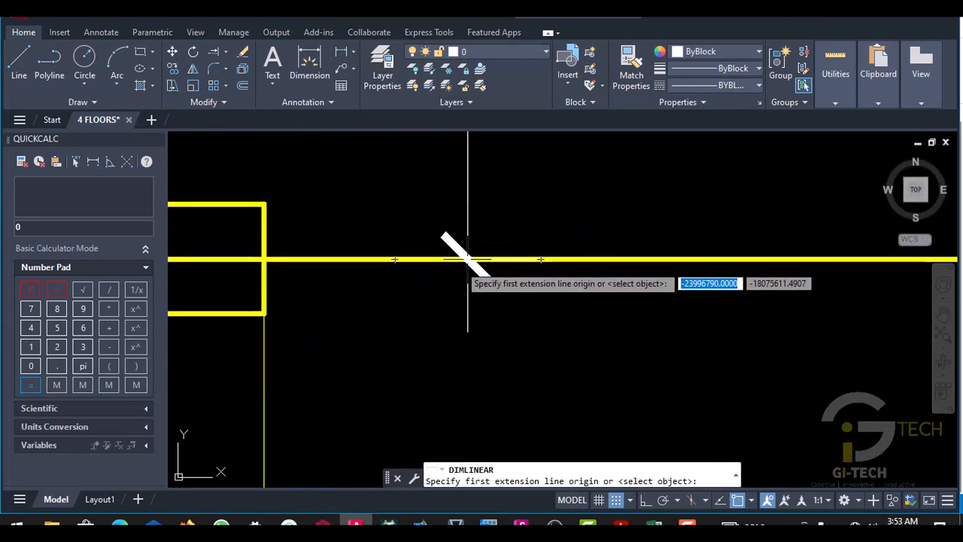
left_click(468, 259)
scroll(463, 248, "down", 3)
scroll(401, 431, "up", 2)
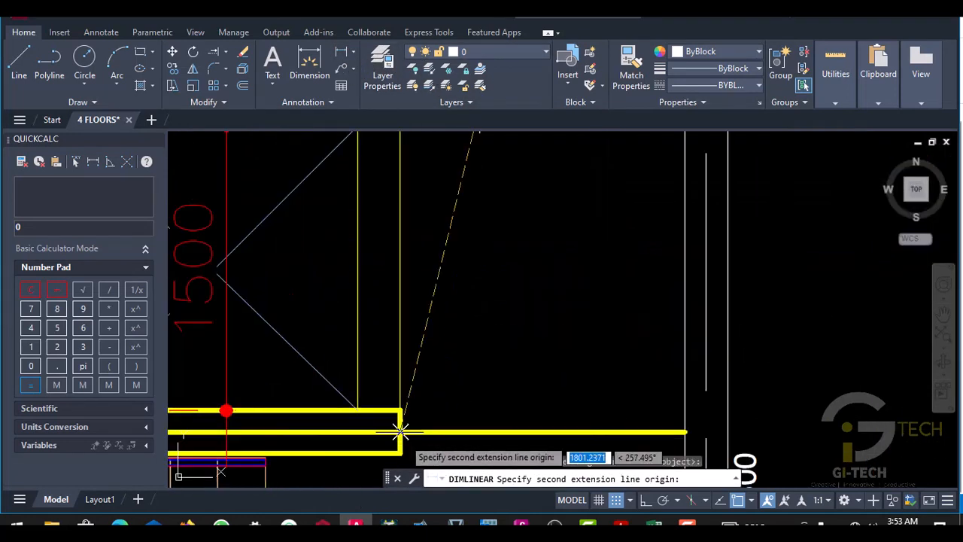
left_click(473, 436)
scroll(473, 437, "down", 3)
scroll(477, 167, "up", 3)
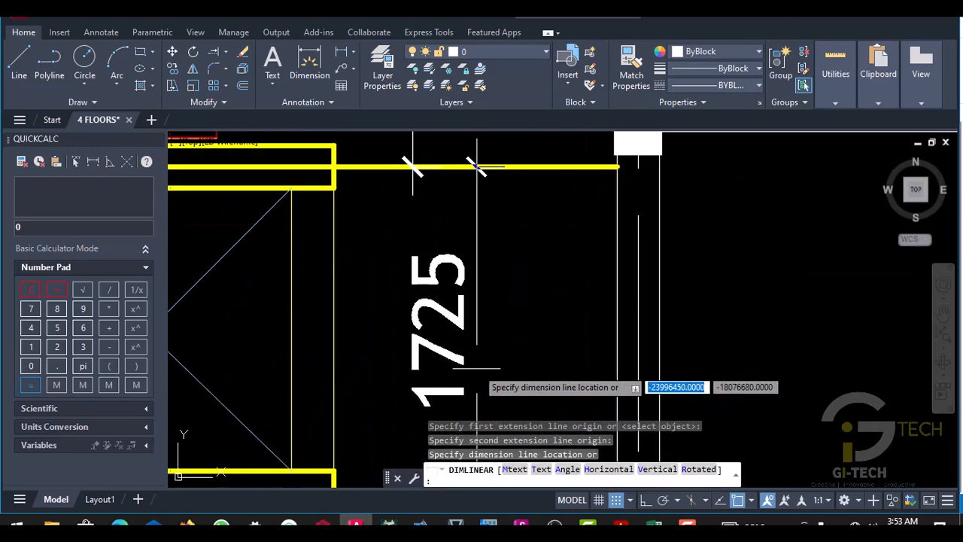
left_click(476, 167)
- Switch back to ProtaStructure and offset the shaft's upper wall axis by -1725 mm to the lower wall's centre line
key("alt+Tab")
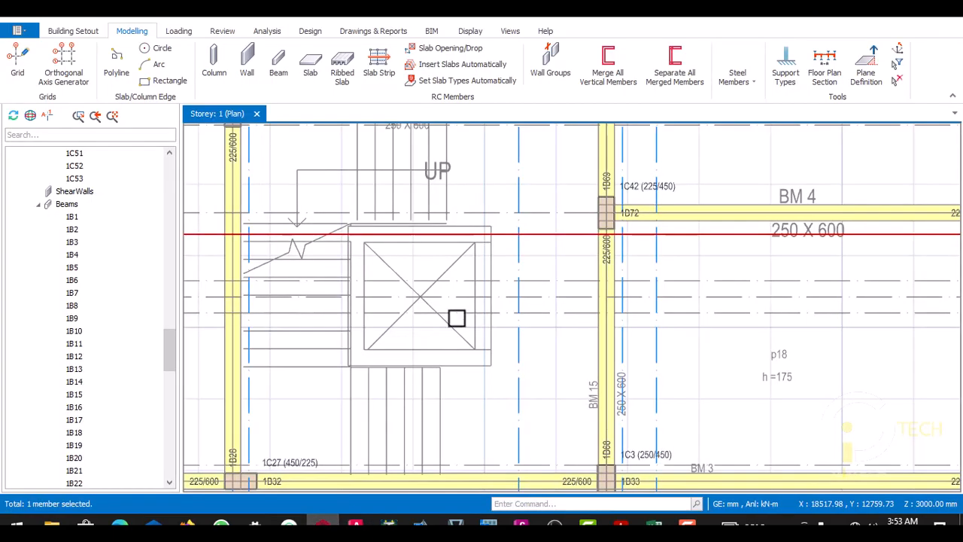
right_click(535, 231)
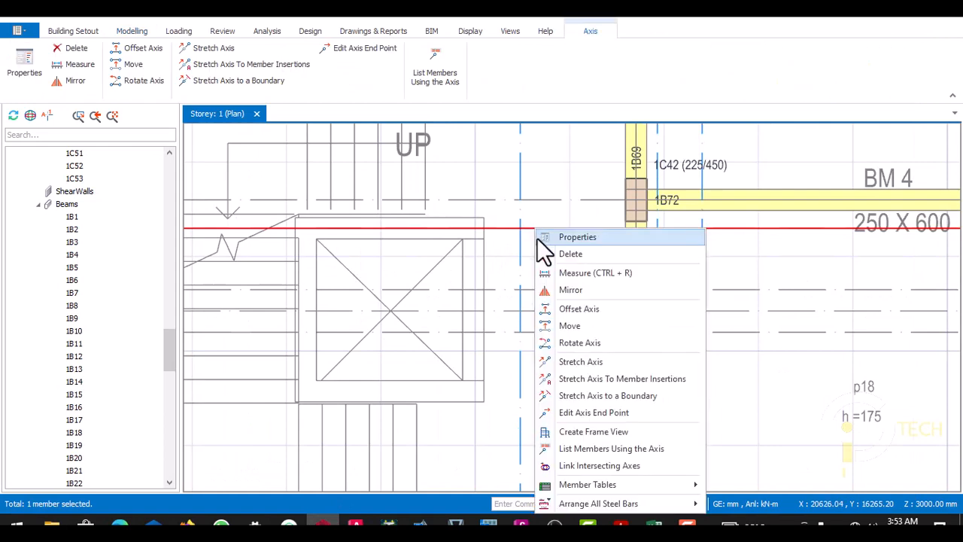
left_click(572, 309)
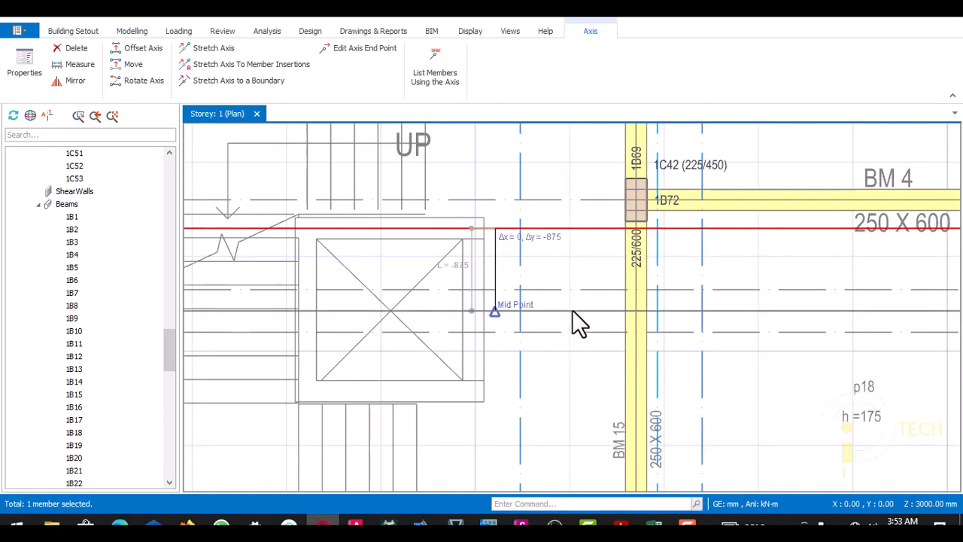
scroll(537, 307, "up", 2)
scroll(537, 307, "down", 1)
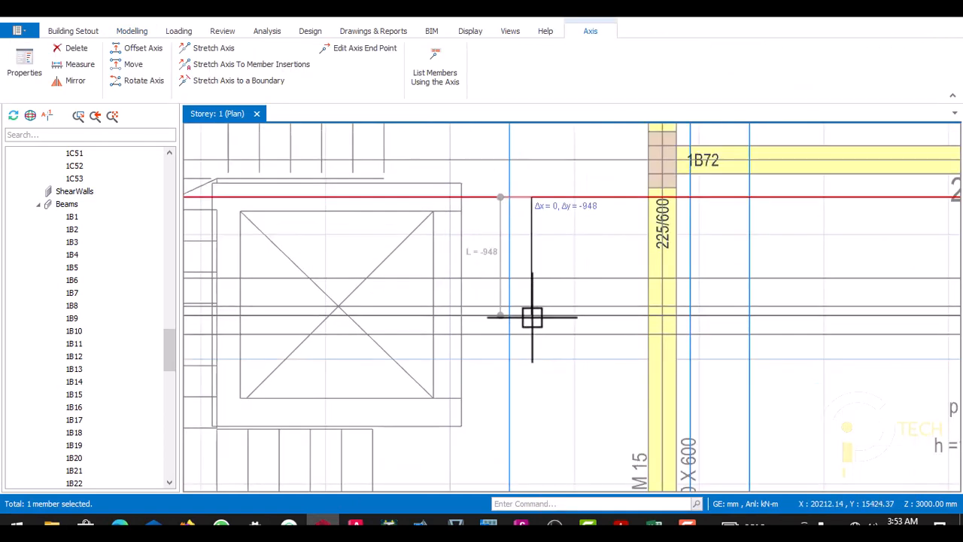
key("Tab")
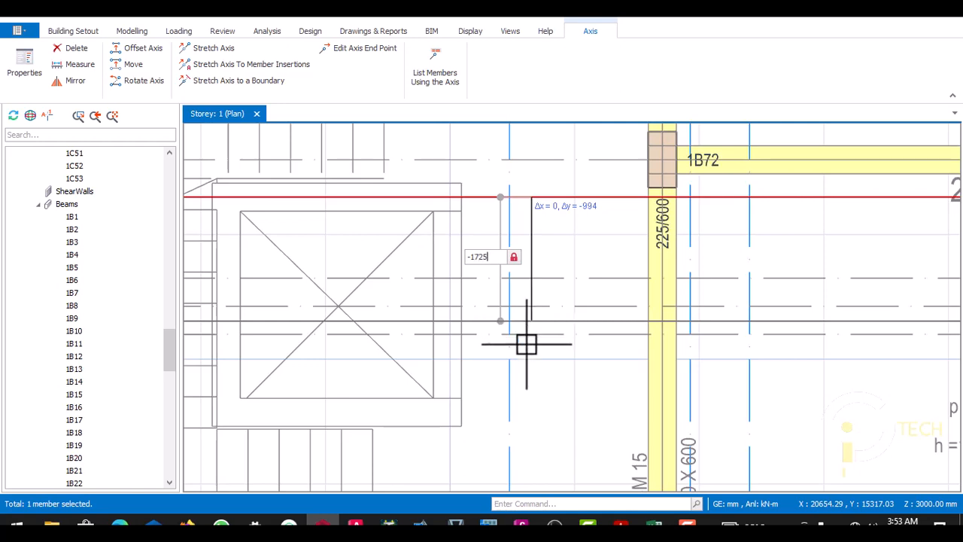
key("Escape")
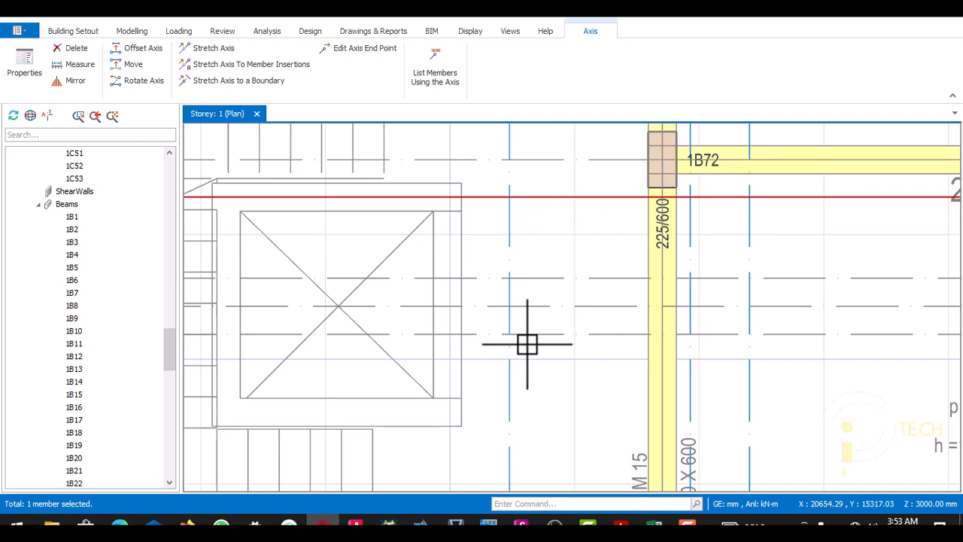
key("Escape")
scroll(520, 348, "down", 3)
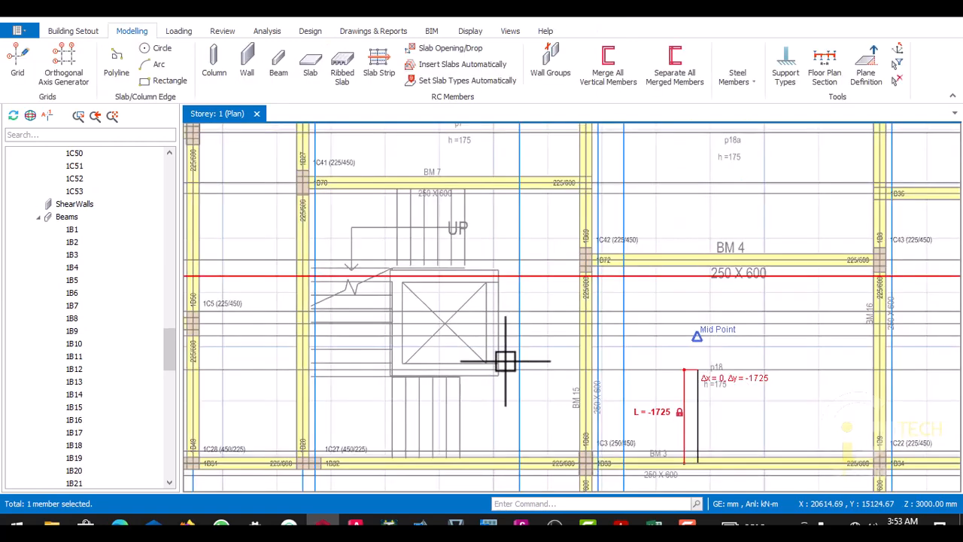
- Offset the vertical axis through beam 1B28 by 1725 mm to the centre line of the lift shaft's left wall
scroll(421, 354, "up", 3)
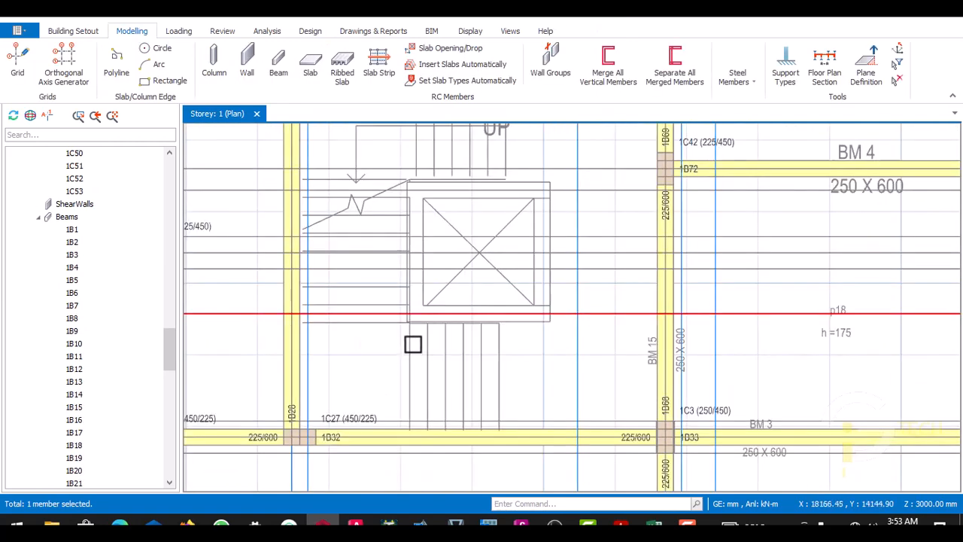
scroll(304, 389, "down", 3)
scroll(304, 413, "up", 4)
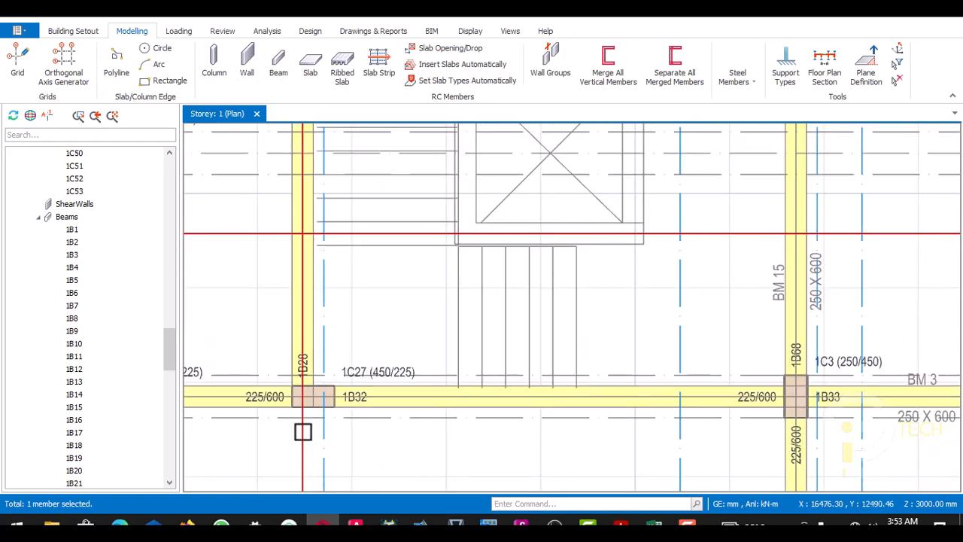
right_click(302, 432)
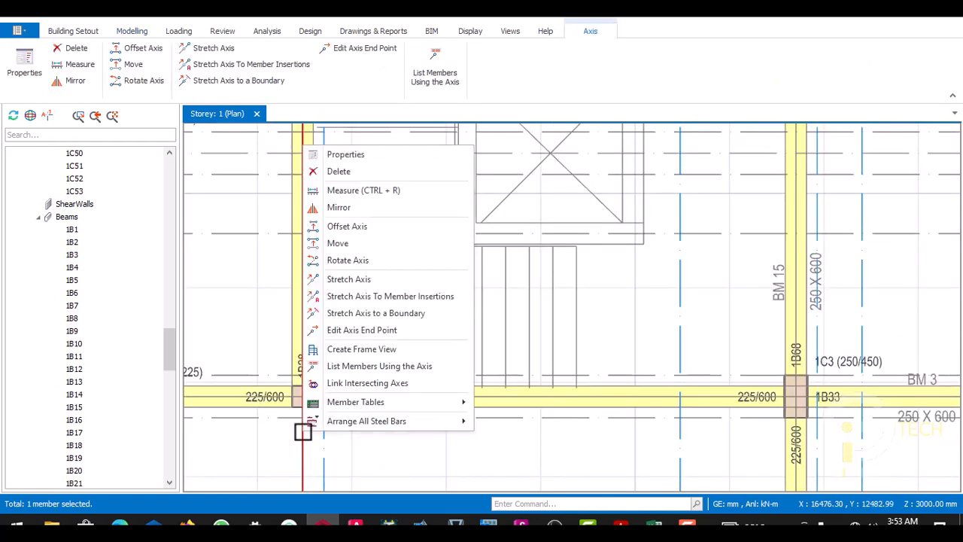
left_click(342, 225)
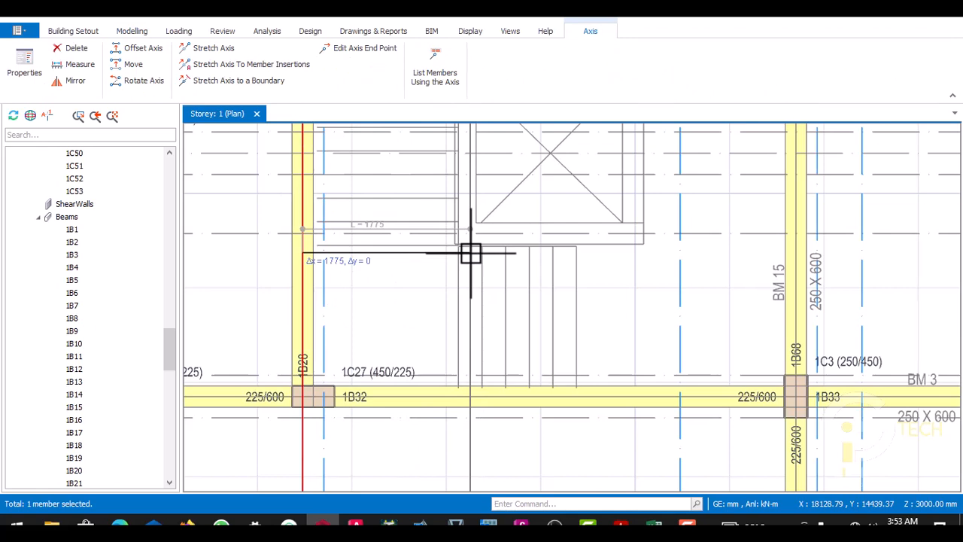
key("Tab")
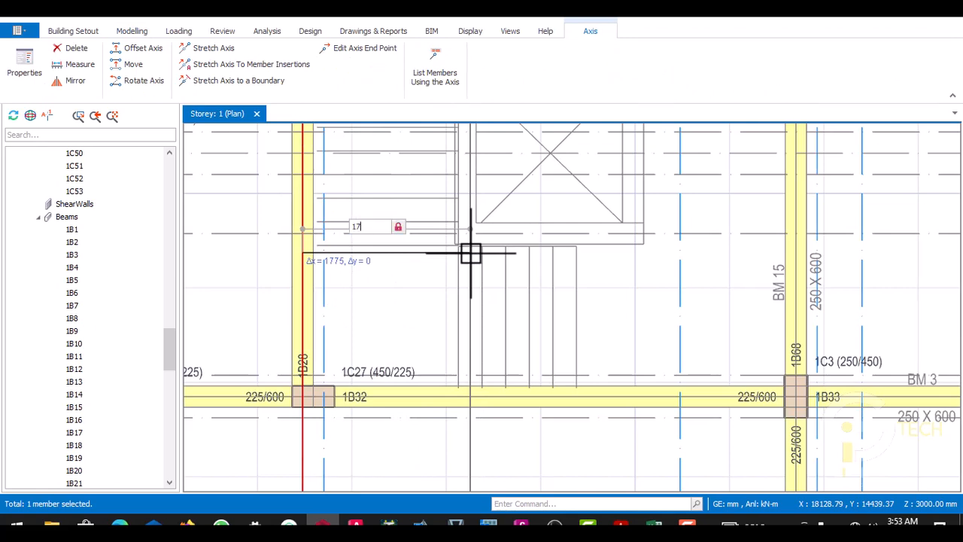
type("1725")
key("Return")
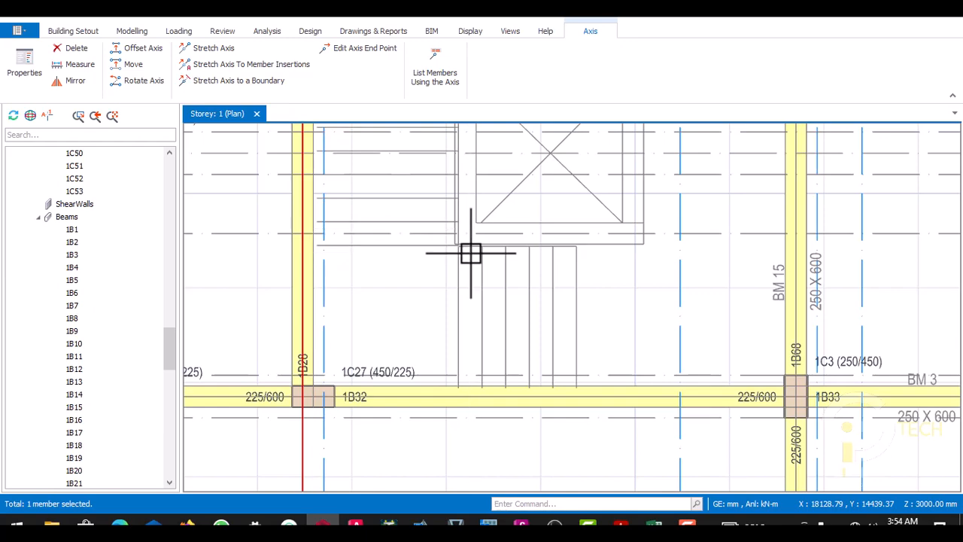
scroll(470, 253, "down", 3)
scroll(490, 207, "up", 6)
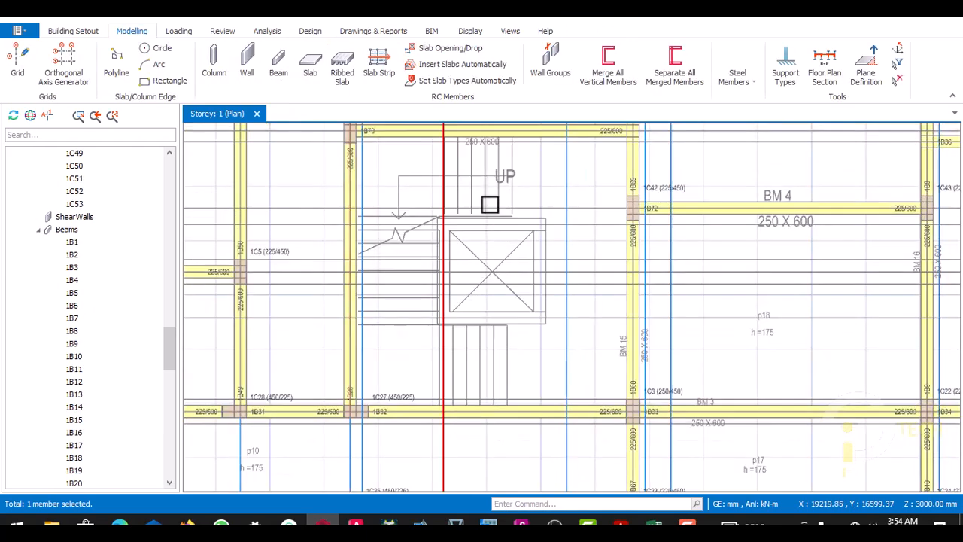
- Try to insert a 250 mm thick wall along the lift shaft's upper wall axis, ending at its upper-right corner
scroll(475, 220, "down", 2)
scroll(447, 241, "up", 1)
scroll(490, 228, "down", 2)
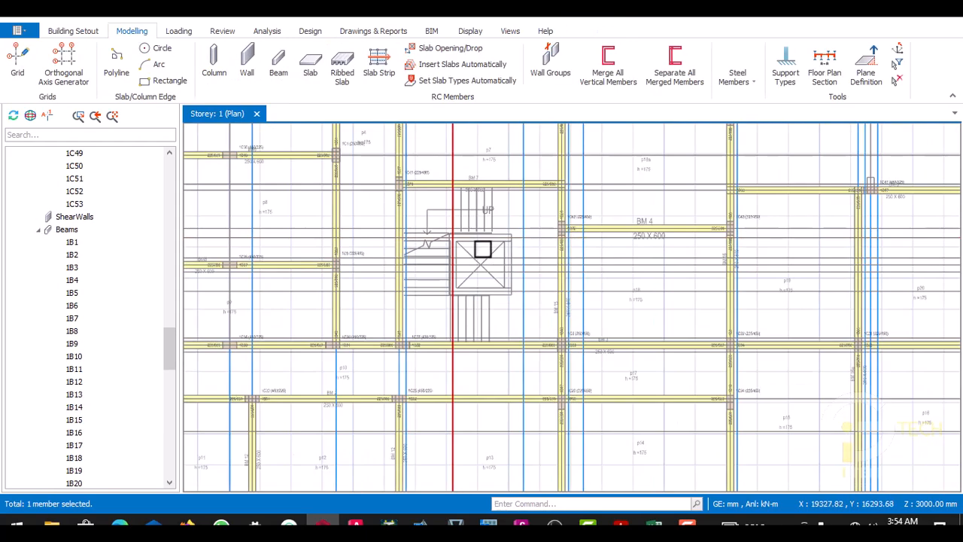
scroll(482, 249, "up", 1)
scroll(518, 241, "up", 1)
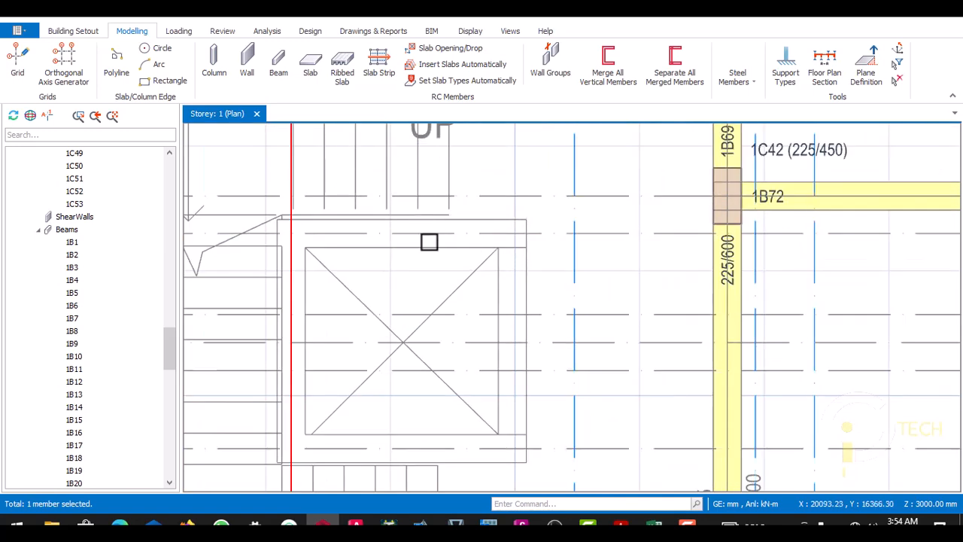
scroll(523, 252, "down", 1)
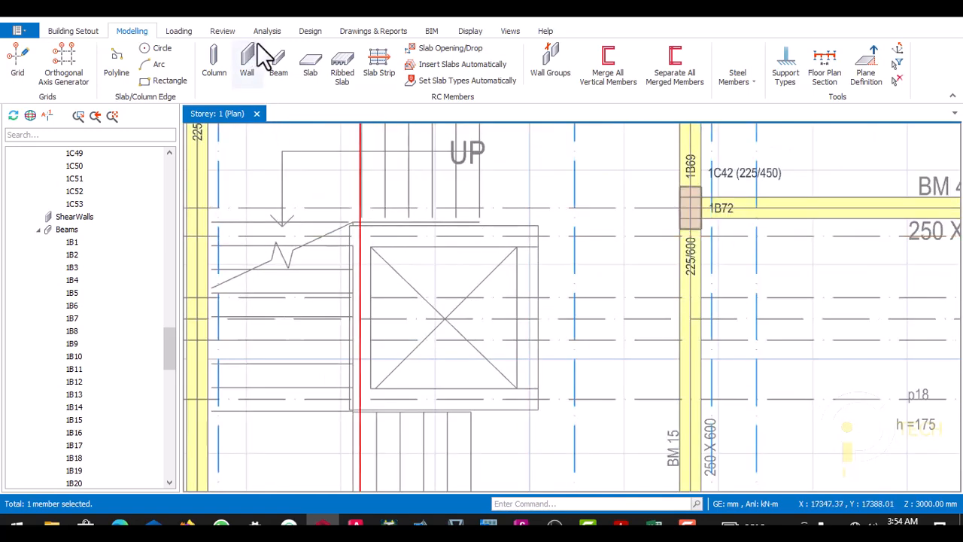
left_click(247, 69)
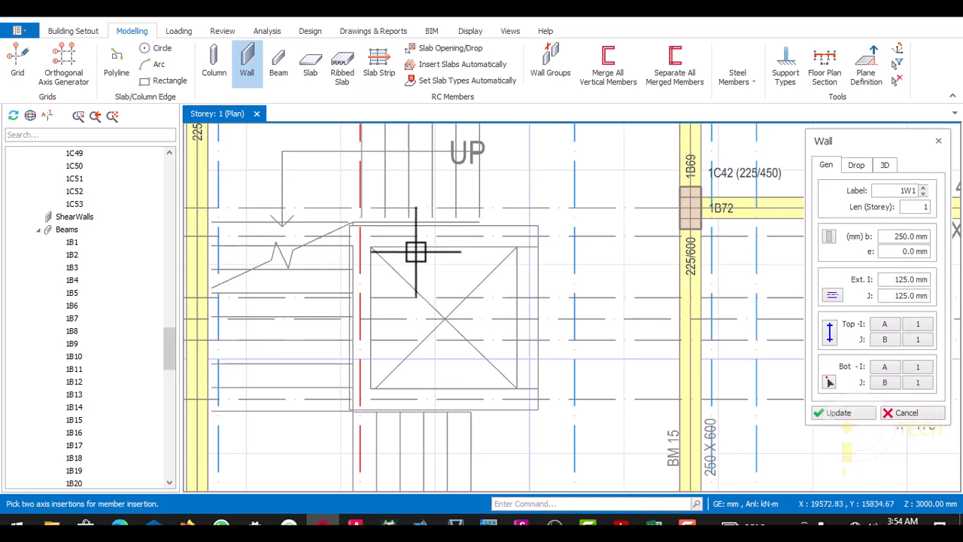
scroll(387, 236, "up", 3)
left_click(363, 236)
scroll(369, 237, "down", 1)
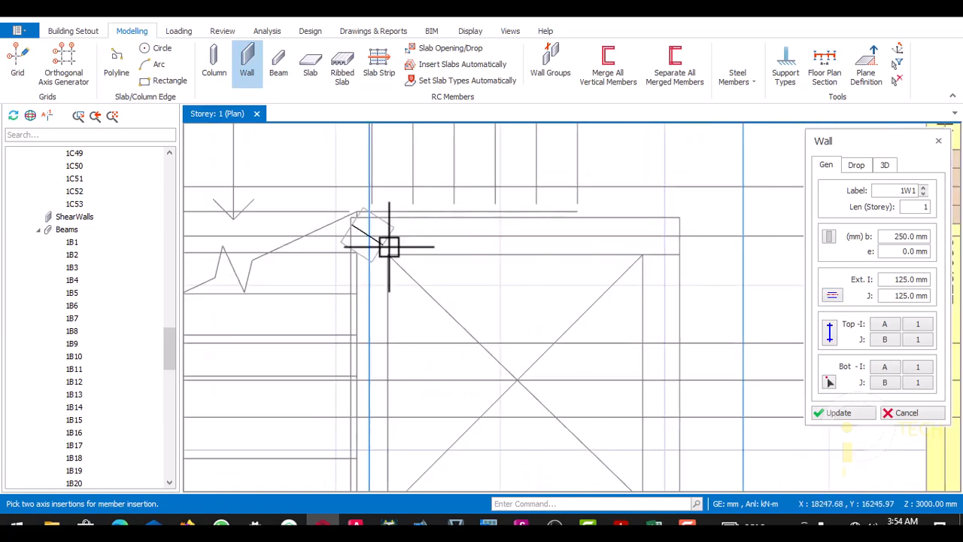
left_click(669, 238)
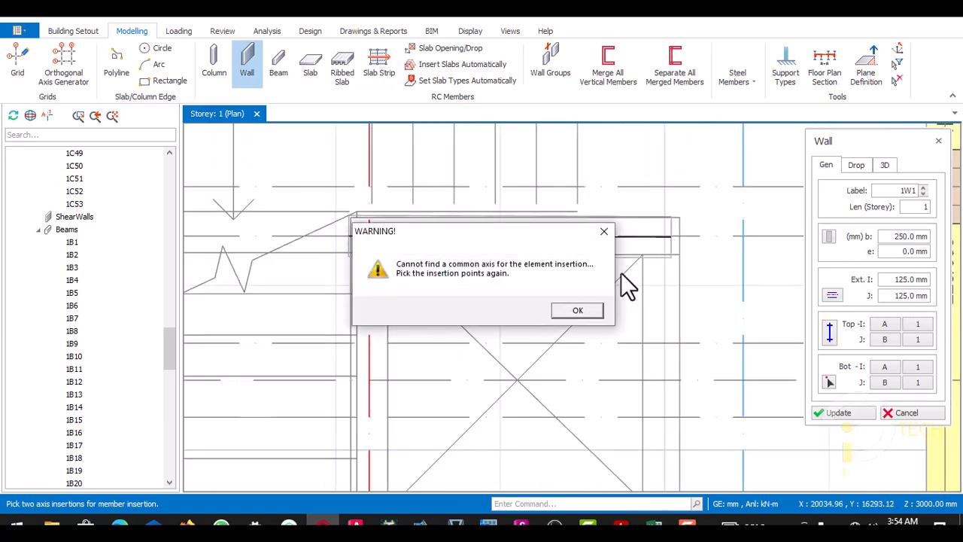
left_click(572, 312)
left_click(603, 233)
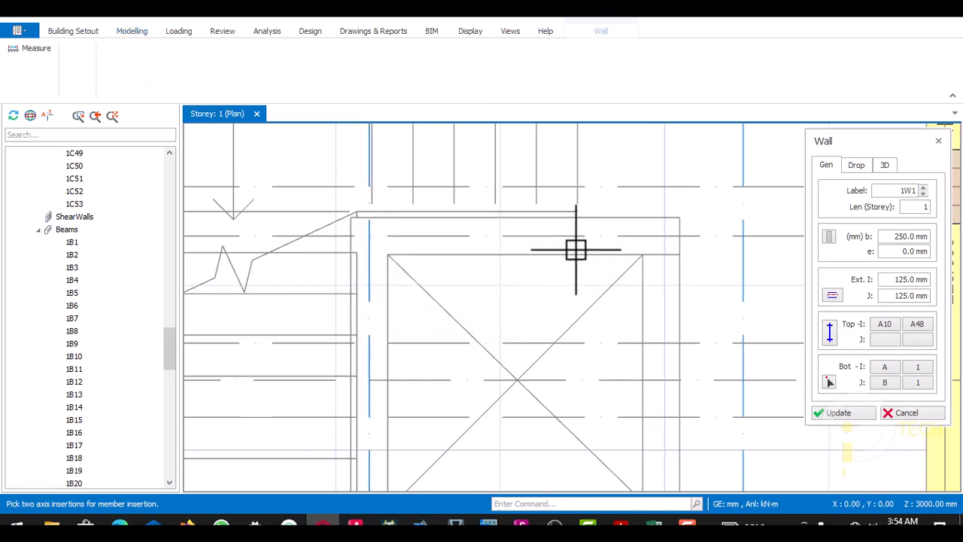
scroll(520, 255, "down", 3)
scroll(552, 251, "up", 3)
scroll(546, 249, "down", 3)
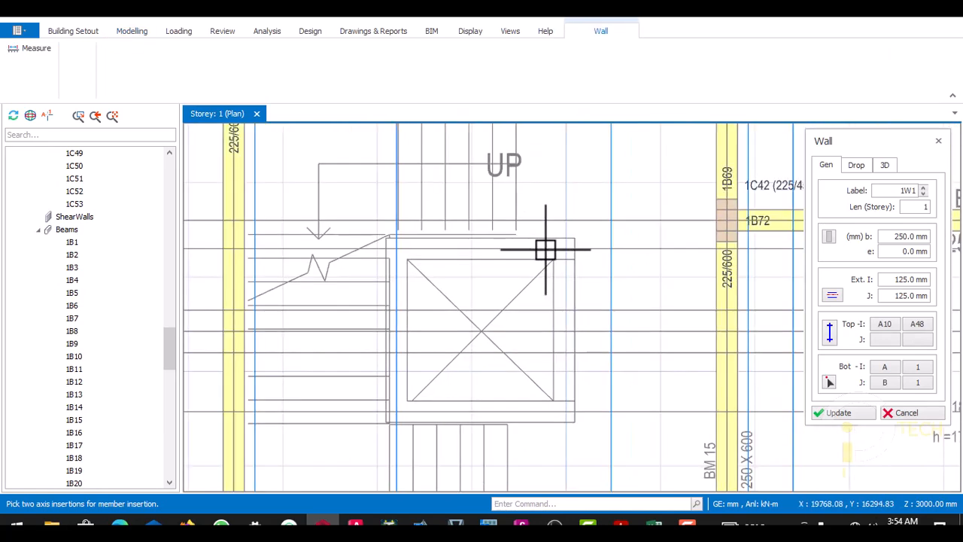
key("Escape")
- Examine the axes around the lift shaft, checking which ones cross at its corners and along its right wall
scroll(543, 256, "down", 1)
scroll(578, 253, "up", 1)
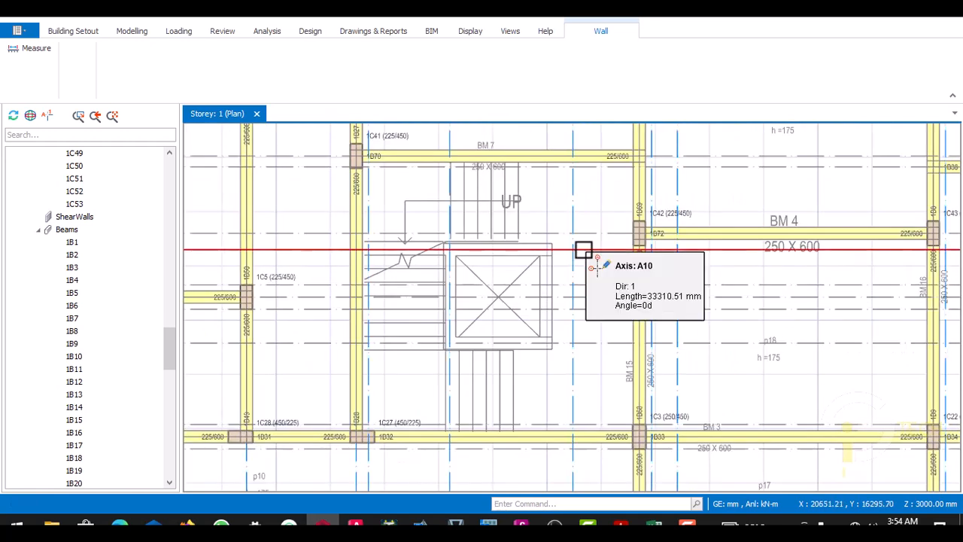
scroll(454, 247, "up", 2)
scroll(504, 260, "down", 1)
scroll(594, 251, "up", 1)
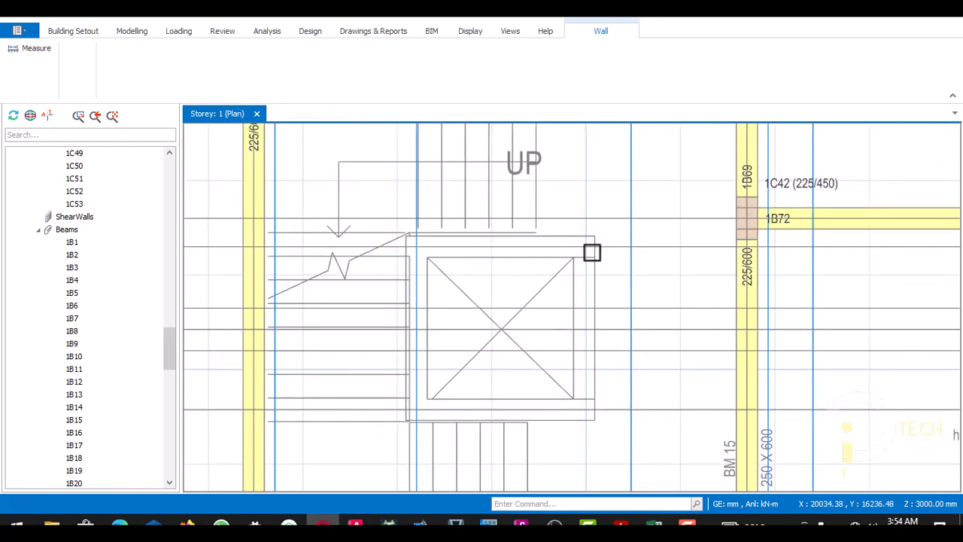
scroll(594, 270, "down", 2)
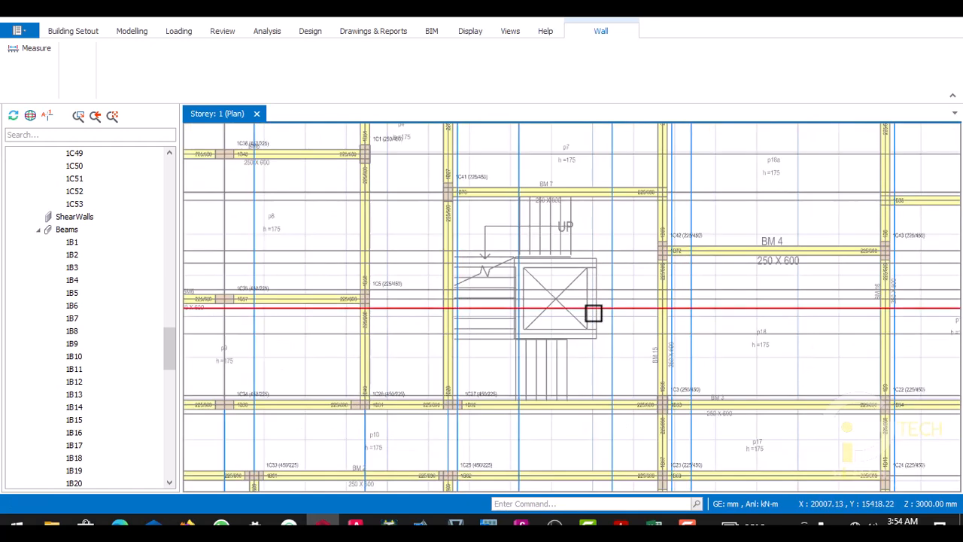
scroll(591, 323, "up", 1)
scroll(598, 361, "down", 1)
scroll(613, 339, "up", 1)
scroll(509, 383, "down", 1)
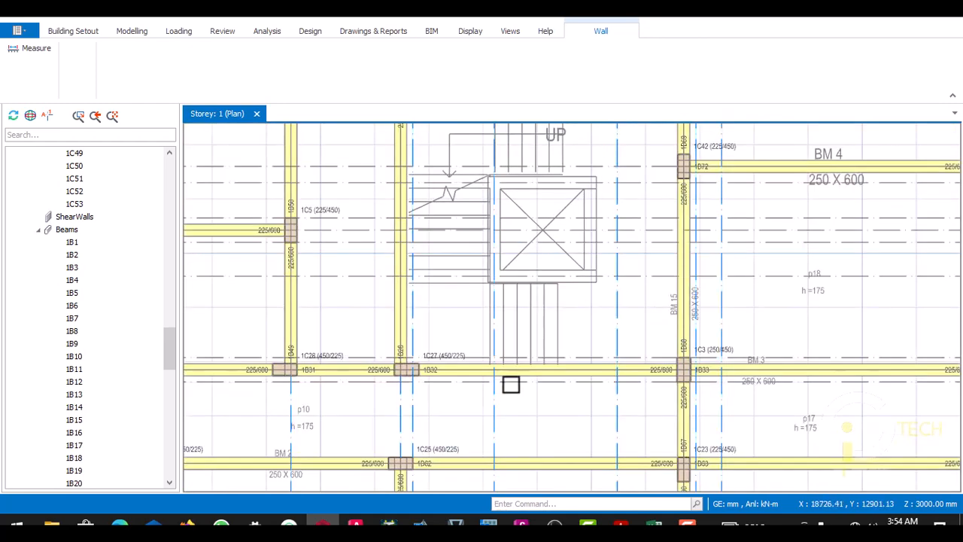
scroll(499, 400, "up", 1)
scroll(524, 333, "down", 2)
scroll(584, 193, "up", 1)
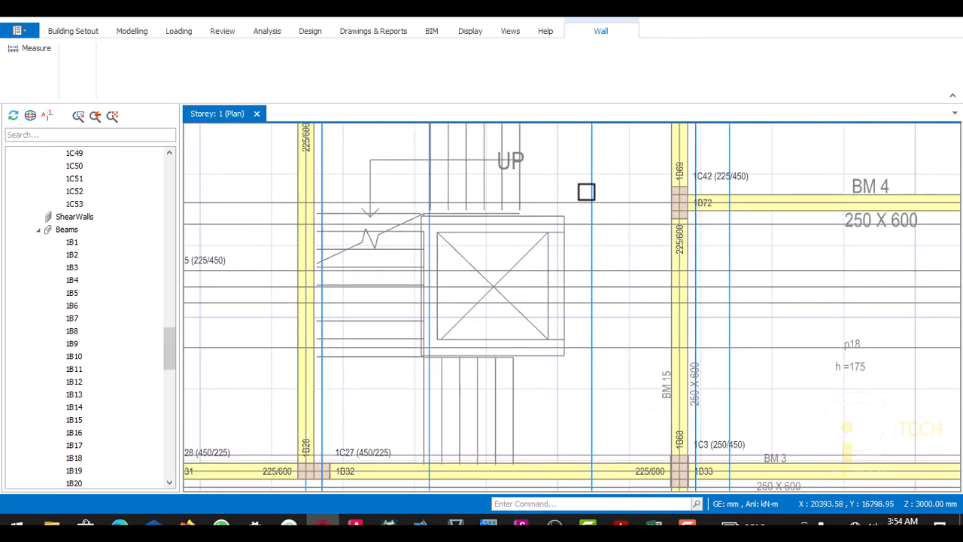
scroll(527, 286, "down", 1)
scroll(509, 380, "up", 1)
- Offset the vertical axis on the shaft's left wall by 1725 mm towards the centre line of its right wall
left_click(520, 371)
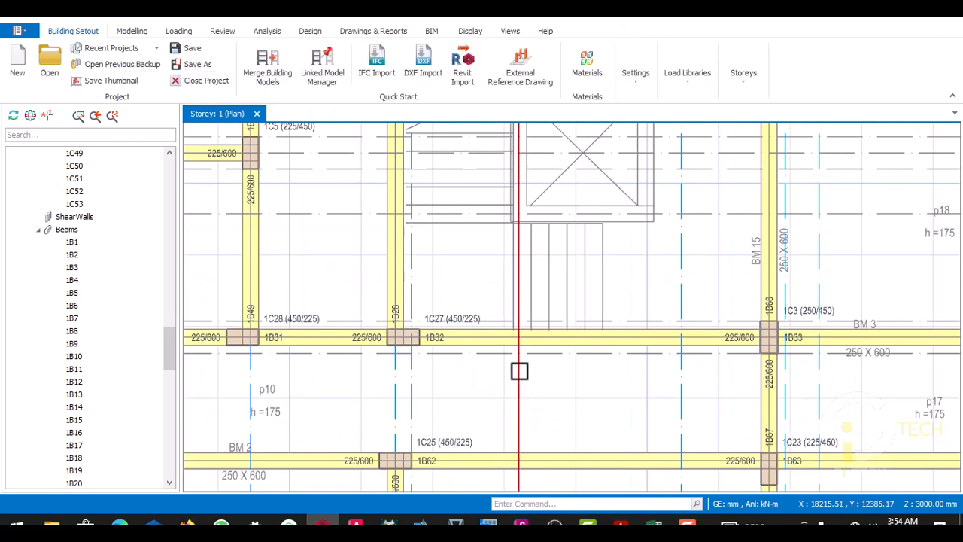
right_click(519, 371)
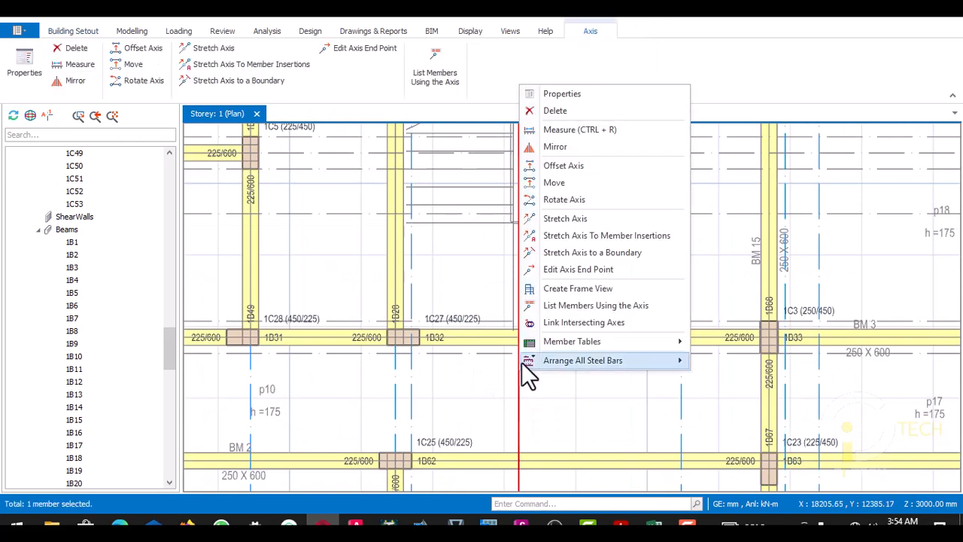
left_click(563, 166)
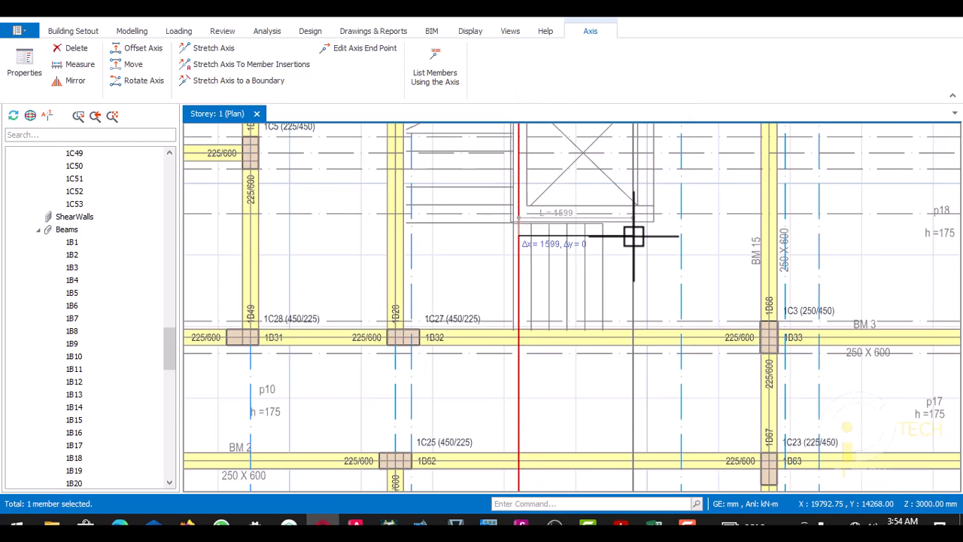
key("Tab")
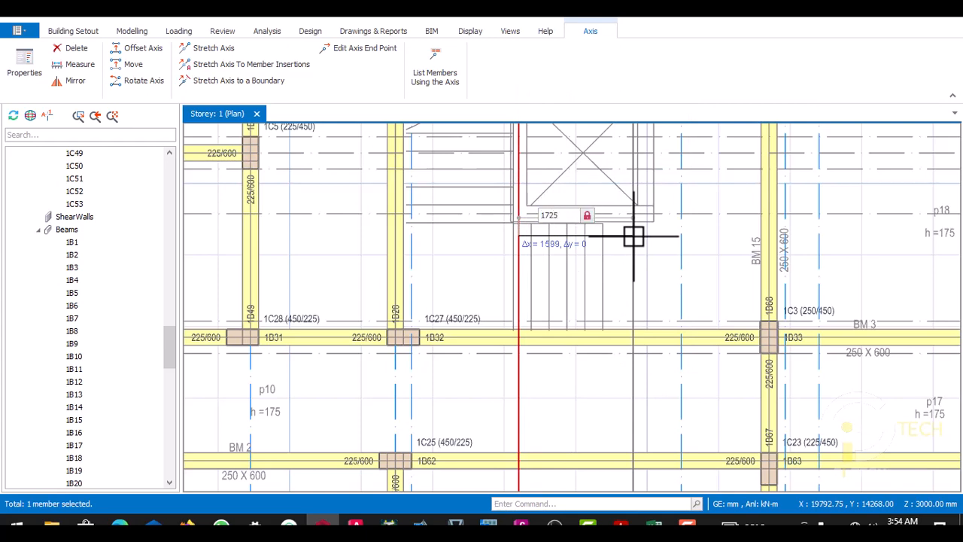
type("1725")
key("Return")
scroll(632, 237, "up", 3)
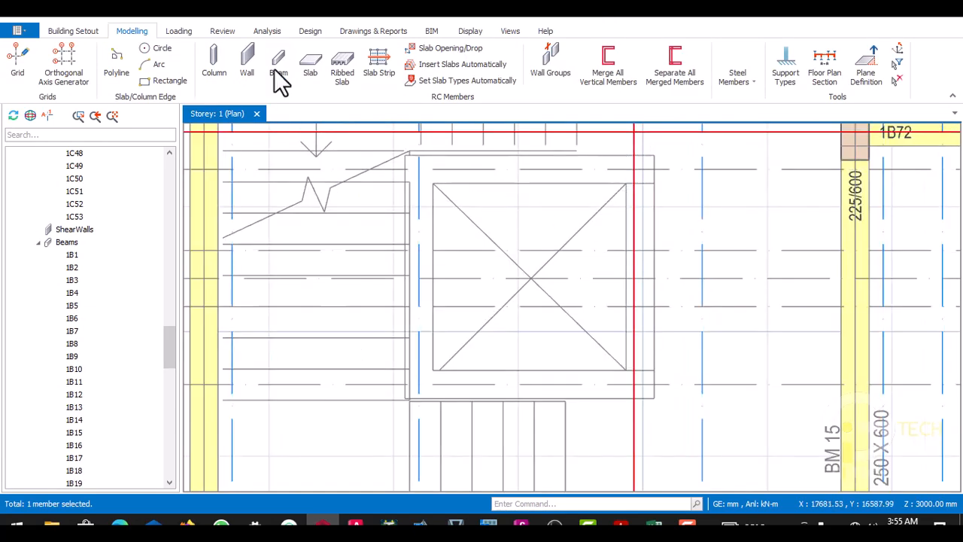
- Insert a 250 mm thick wall along the lift shaft's upper side between the left and right axis intersections
left_click(247, 62)
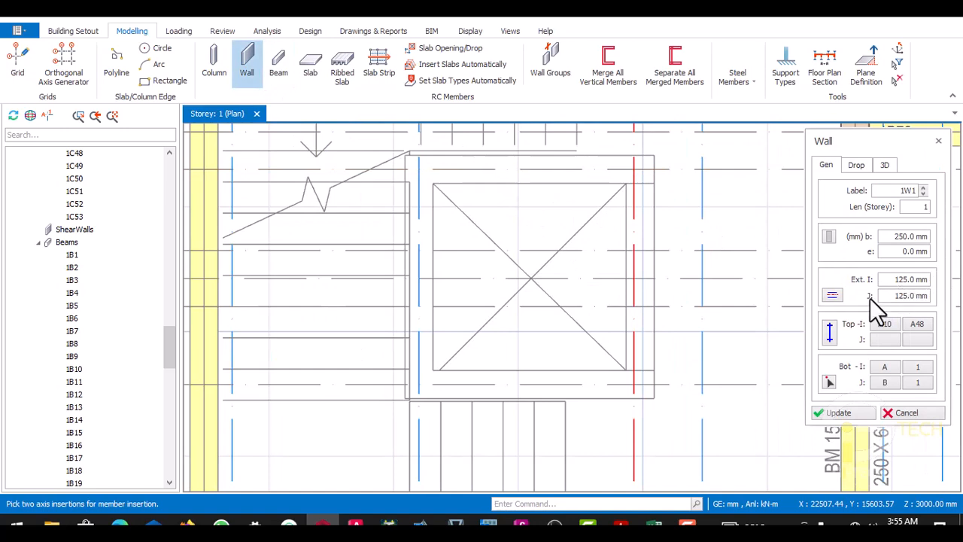
scroll(428, 178, "up", 3)
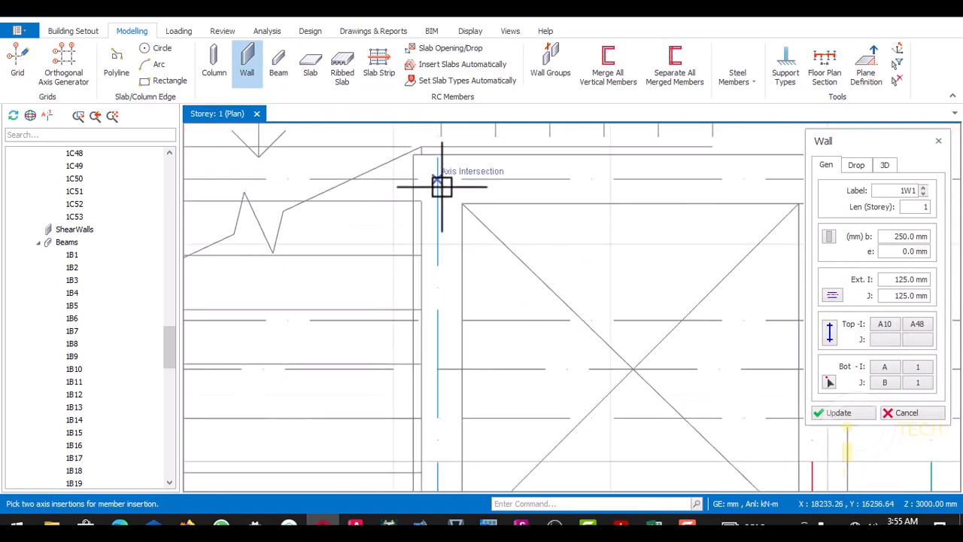
left_click(438, 179)
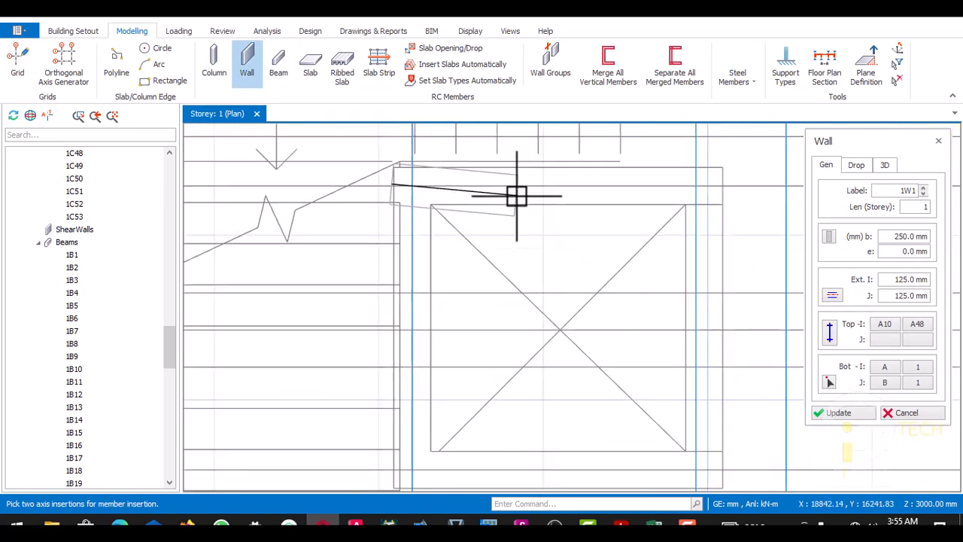
left_click(674, 186)
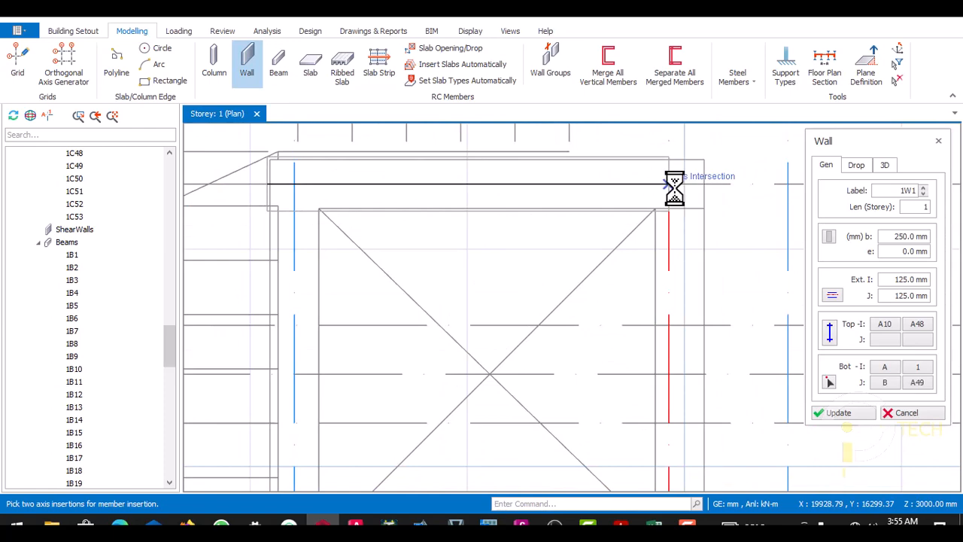
- Insert 250 mm thick walls along the lift shaft's left and lower sides between their axis intersections
scroll(527, 193, "down", 3)
scroll(462, 188, "up", 5)
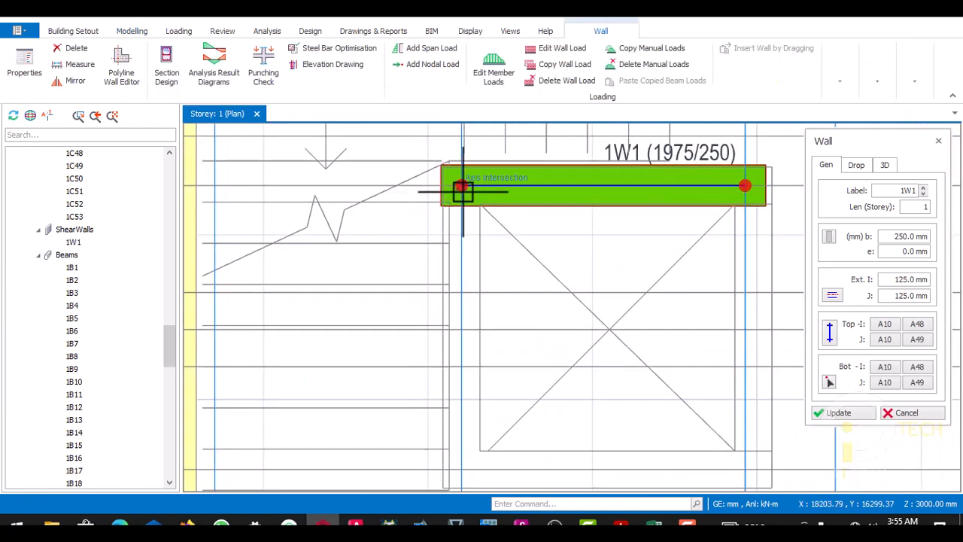
scroll(463, 183, "down", 4)
scroll(459, 248, "up", 5)
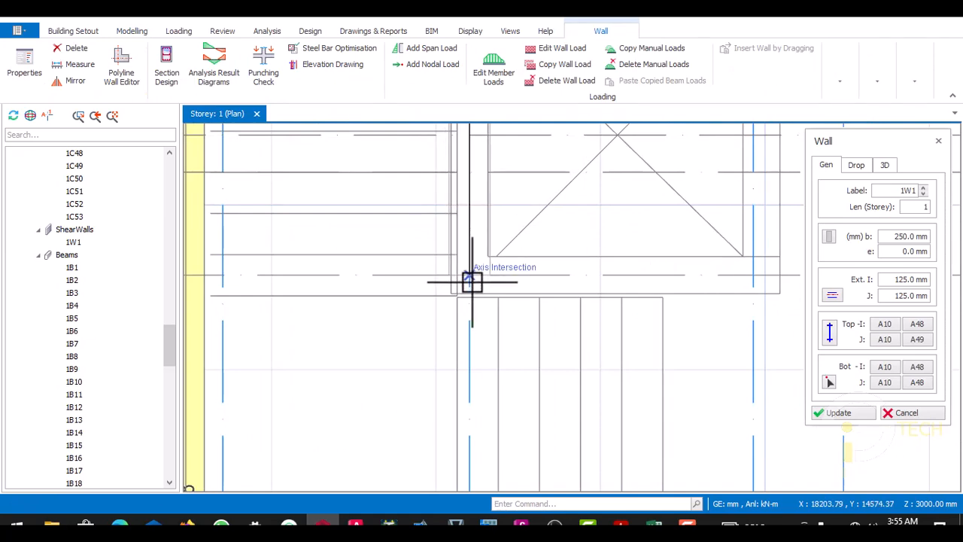
left_click(469, 274)
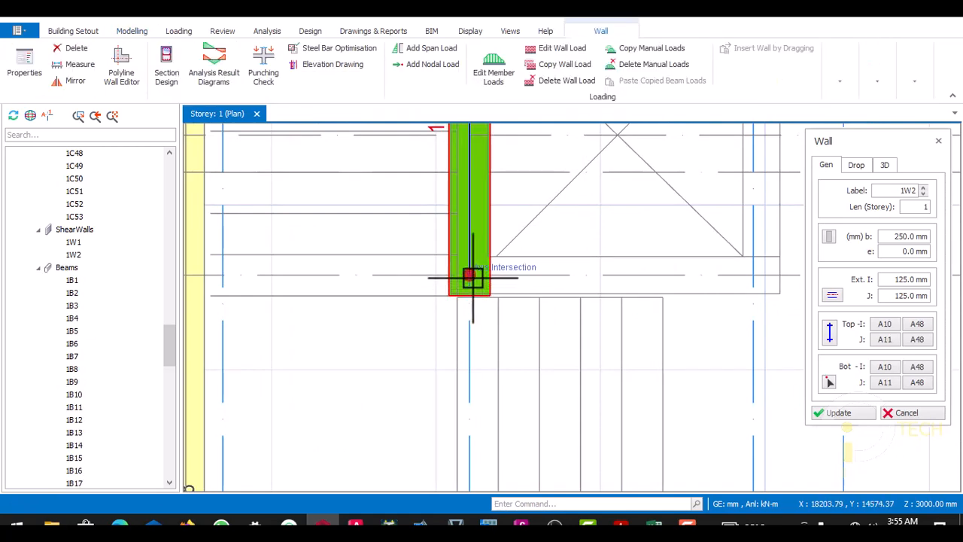
scroll(452, 286, "down", 3)
scroll(548, 286, "up", 4)
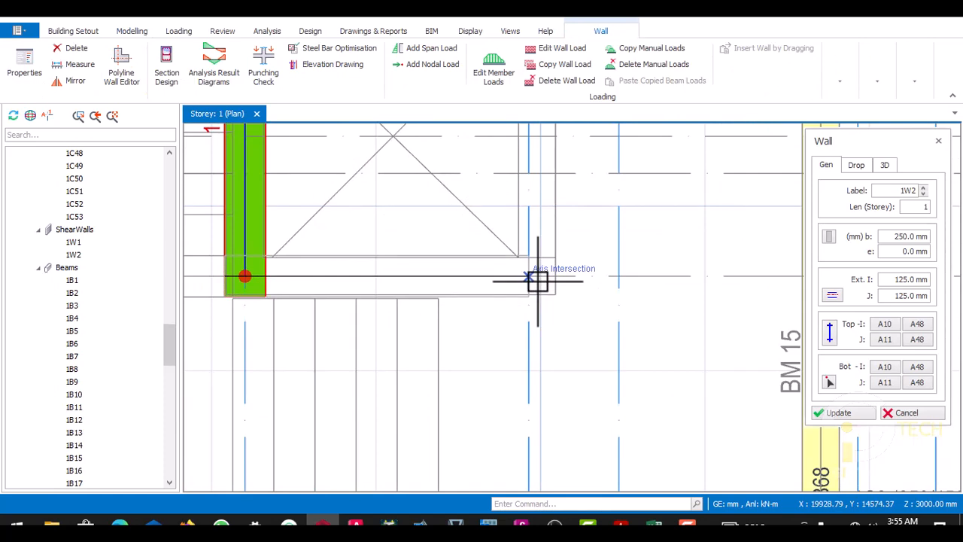
left_click(537, 280)
scroll(544, 284, "down", 3)
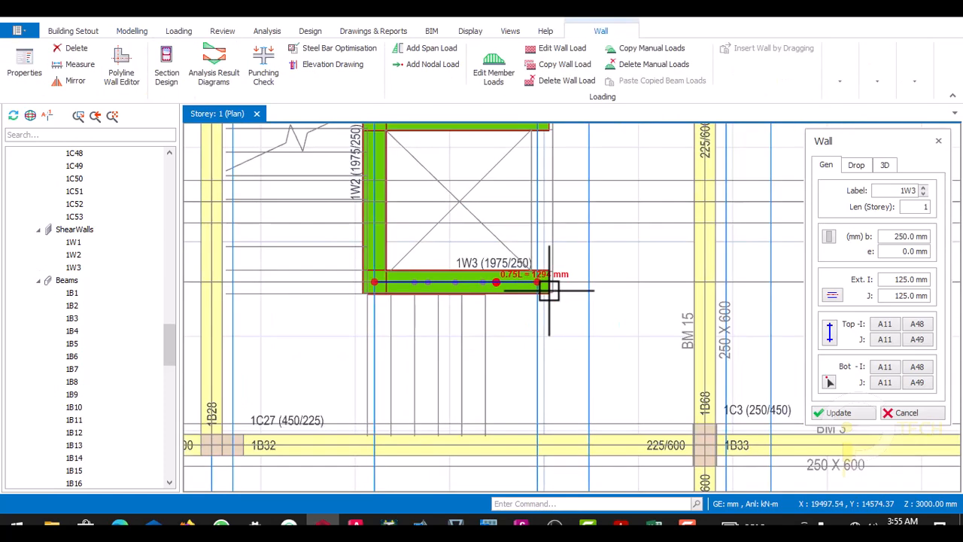
- Close the lift shaft with a 250 mm thick wall along its right side, from the lower to the upper axis intersection
scroll(547, 288, "up", 3)
scroll(547, 289, "down", 3)
scroll(548, 301, "up", 3)
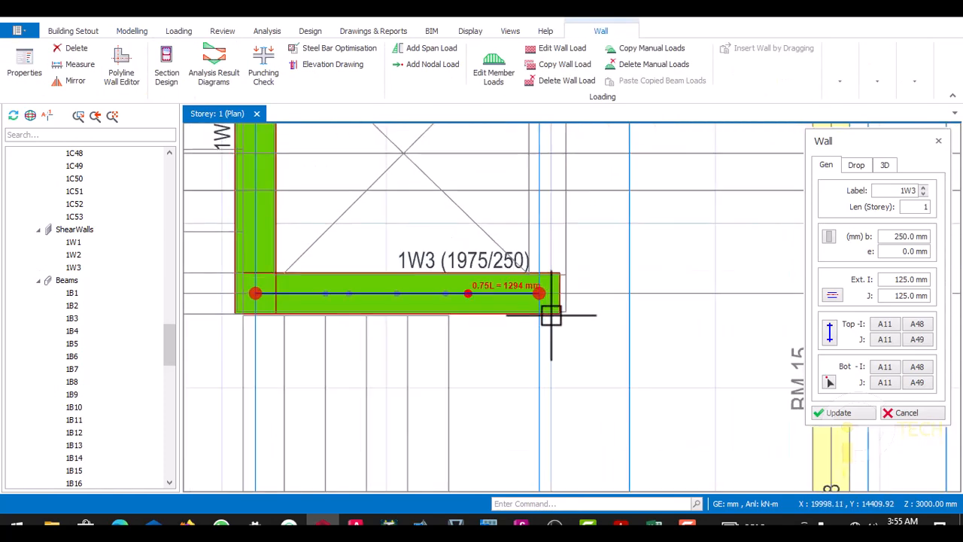
scroll(539, 298, "down", 3)
scroll(549, 189, "up", 3)
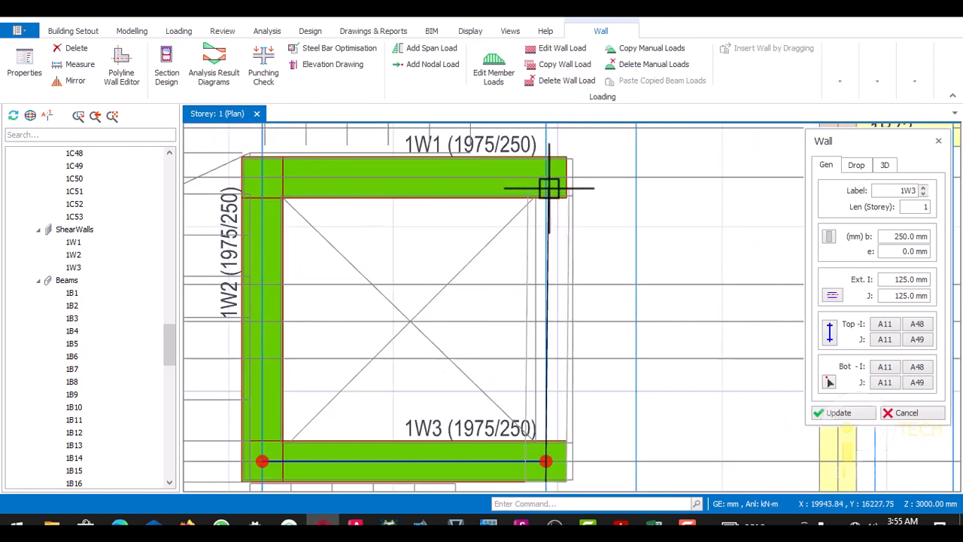
left_click(550, 178)
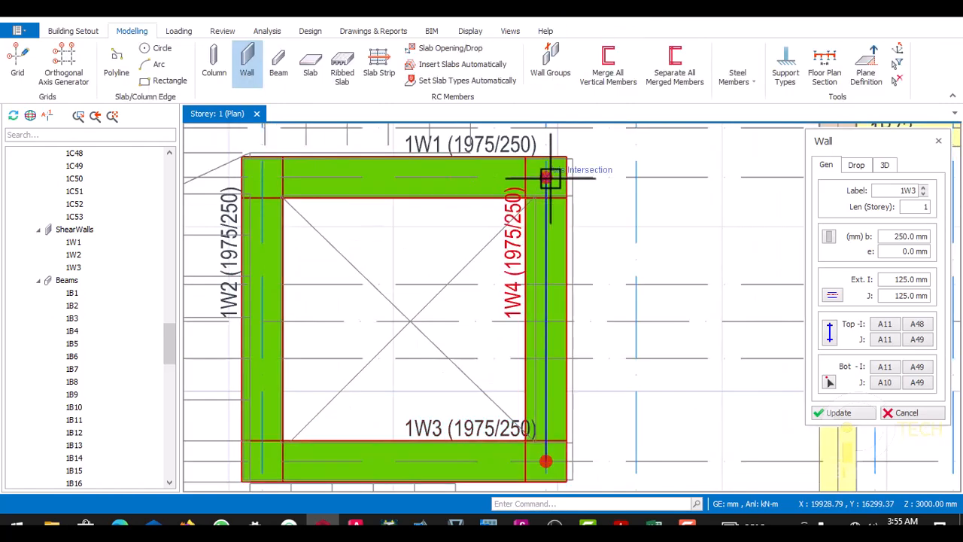
- Examine the four shaft walls against the underlying drawing outline, especially along the right wall and its axis
scroll(549, 262, "down", 4)
scroll(555, 262, "up", 4)
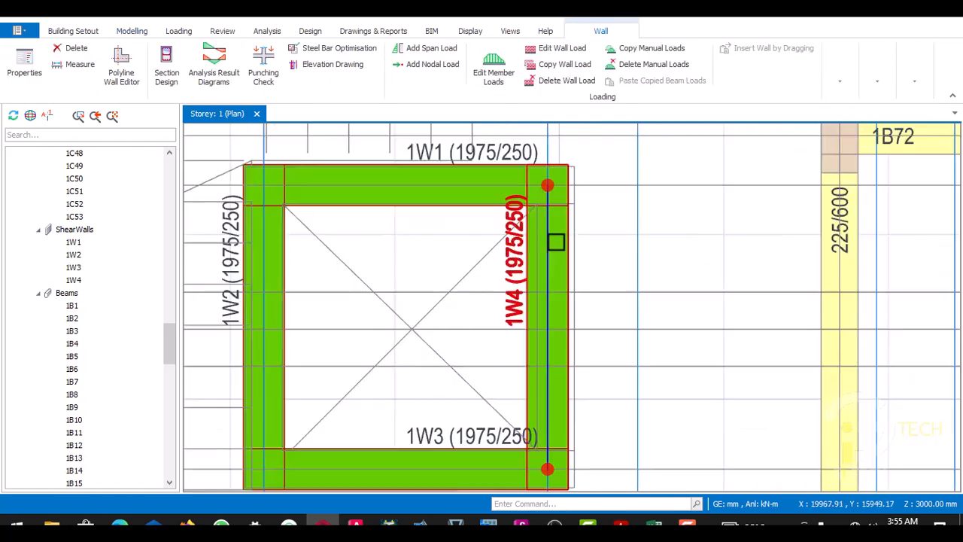
scroll(554, 241, "down", 2)
scroll(555, 243, "up", 2)
scroll(545, 225, "down", 2)
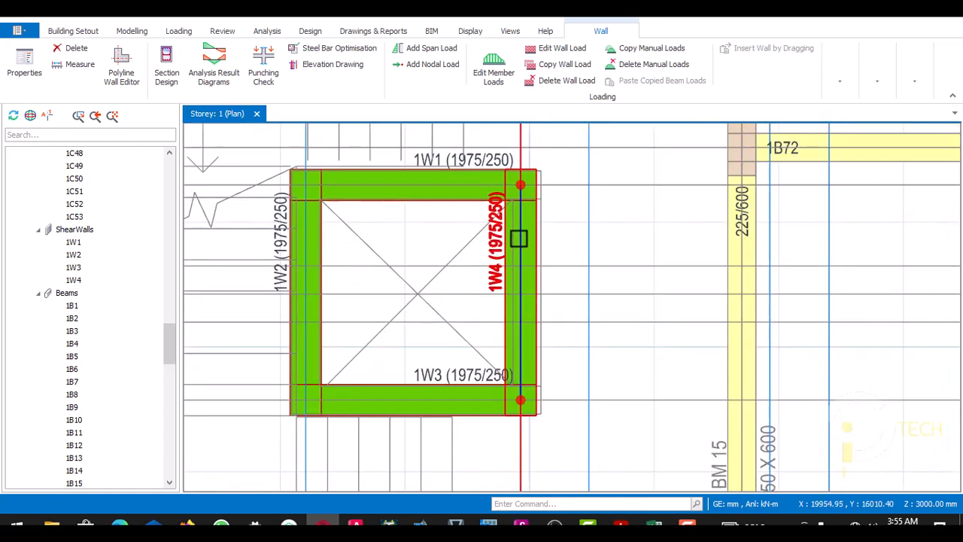
scroll(516, 238, "up", 2)
scroll(522, 220, "down", 1)
scroll(527, 208, "up", 1)
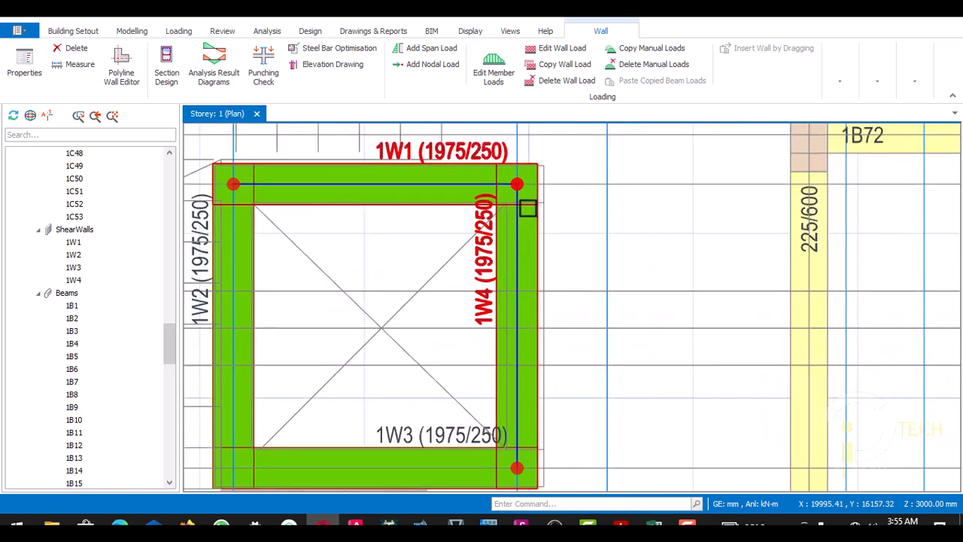
scroll(520, 226, "down", 2)
scroll(520, 229, "up", 1)
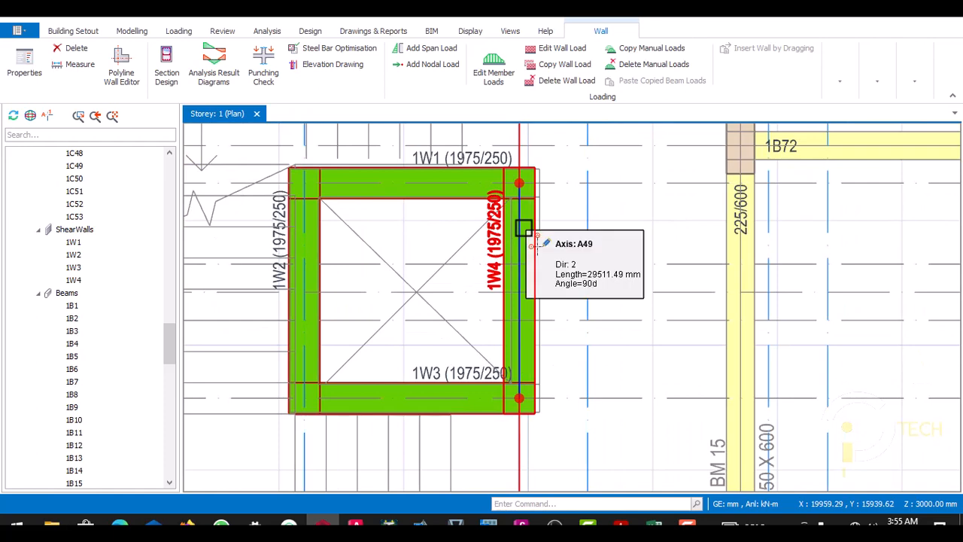
scroll(523, 228, "down", 1)
scroll(525, 215, "up", 2)
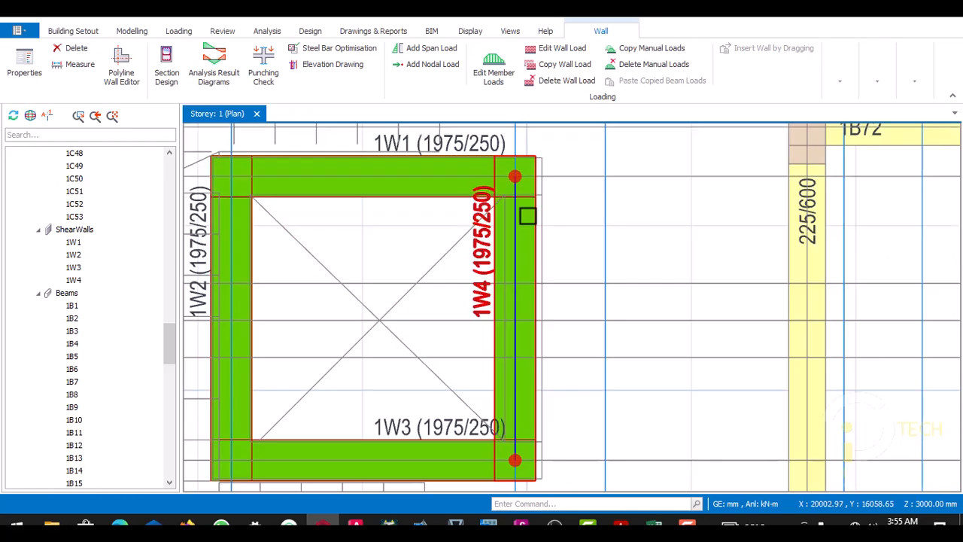
- Add a new opening to the lift shaft's right wall in the Wall Opening Editor
scroll(519, 228, "down", 1)
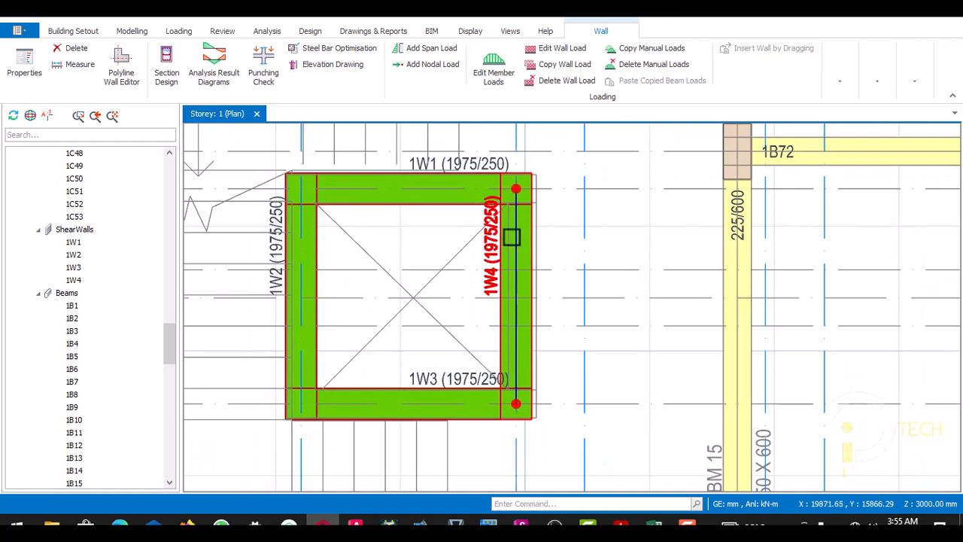
scroll(516, 243, "down", 2)
scroll(525, 235, "up", 3)
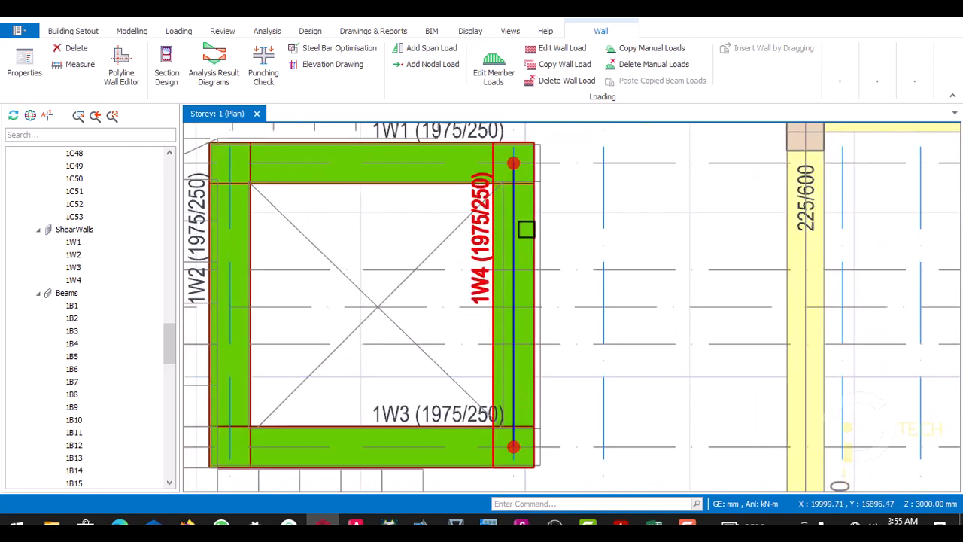
scroll(516, 233, "down", 1)
scroll(514, 233, "up", 1)
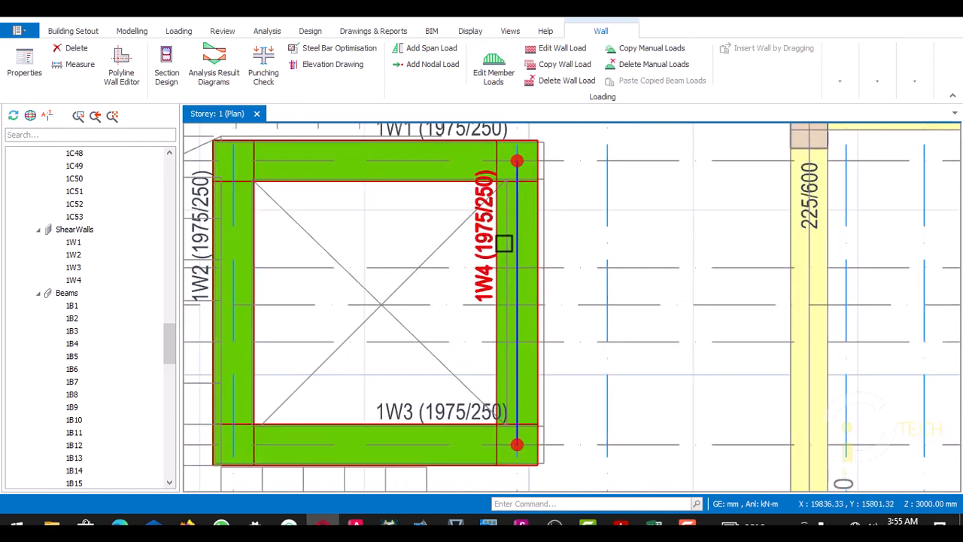
key("Escape")
left_click(490, 243)
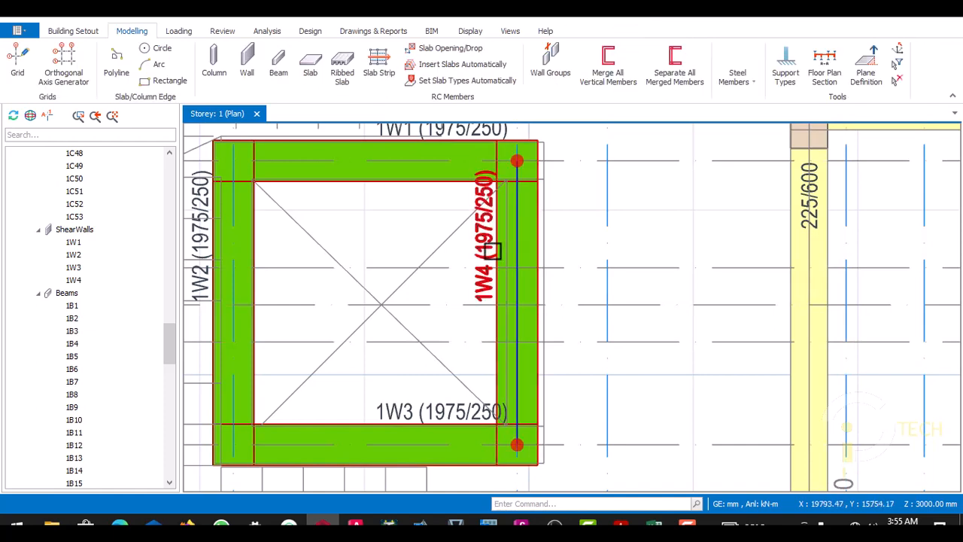
right_click(491, 251)
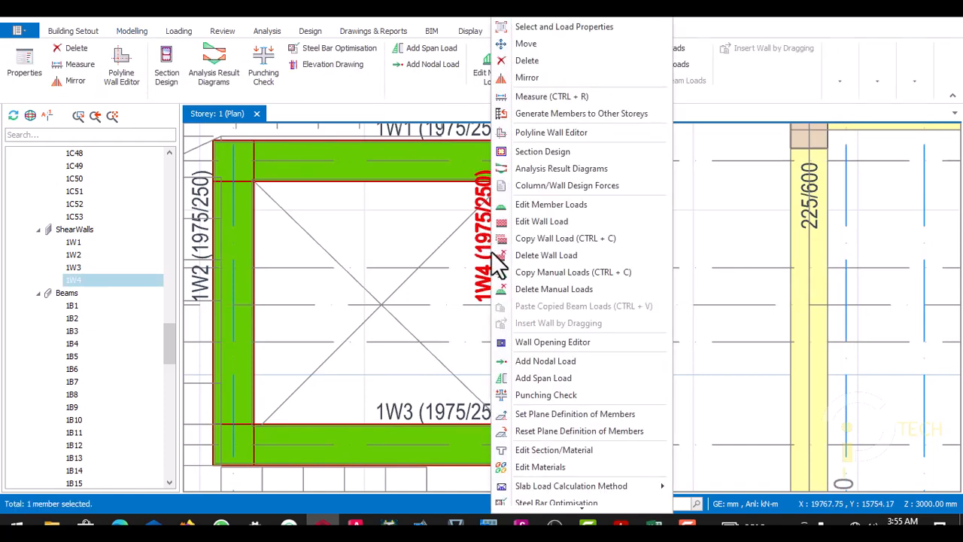
left_click(527, 342)
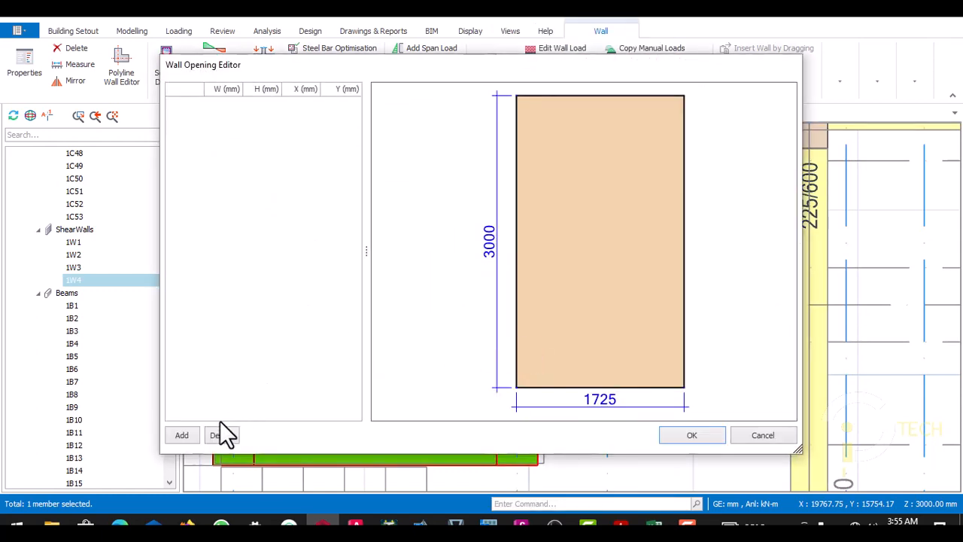
left_click(181, 437)
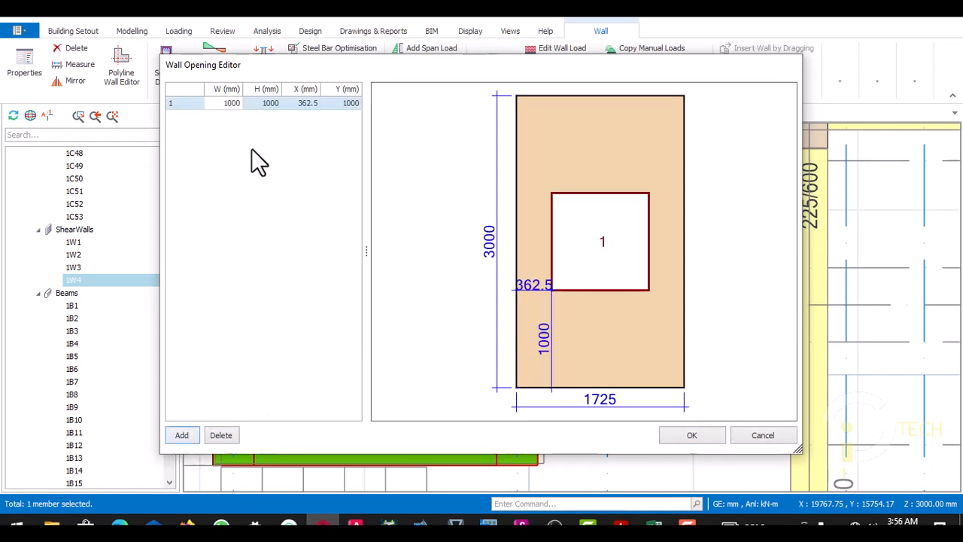
left_click(226, 105)
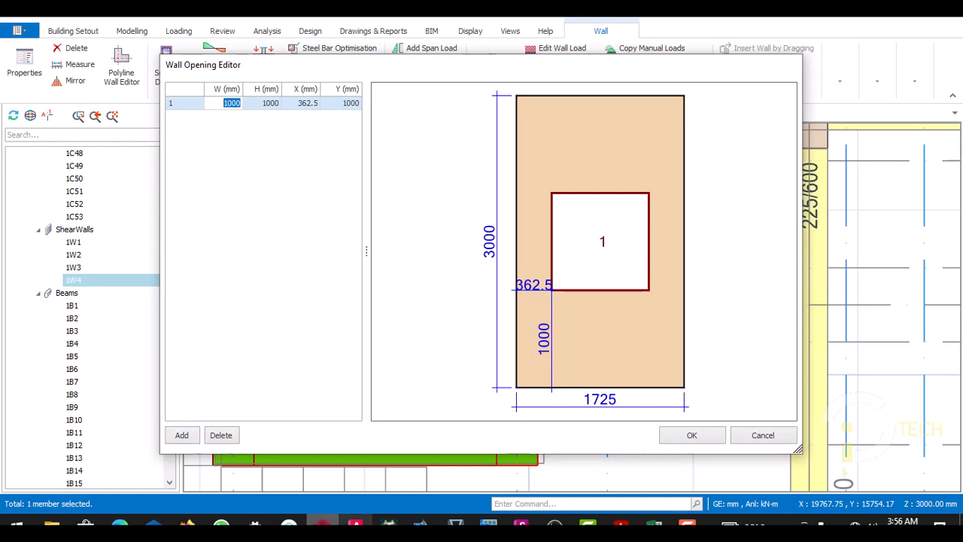
- Switch to the AutoCAD floor plan and measure the clear distance between the lift shaft's upper and lower walls at the entrance
left_click(356, 523)
middle_click_drag(345, 247, 354, 289)
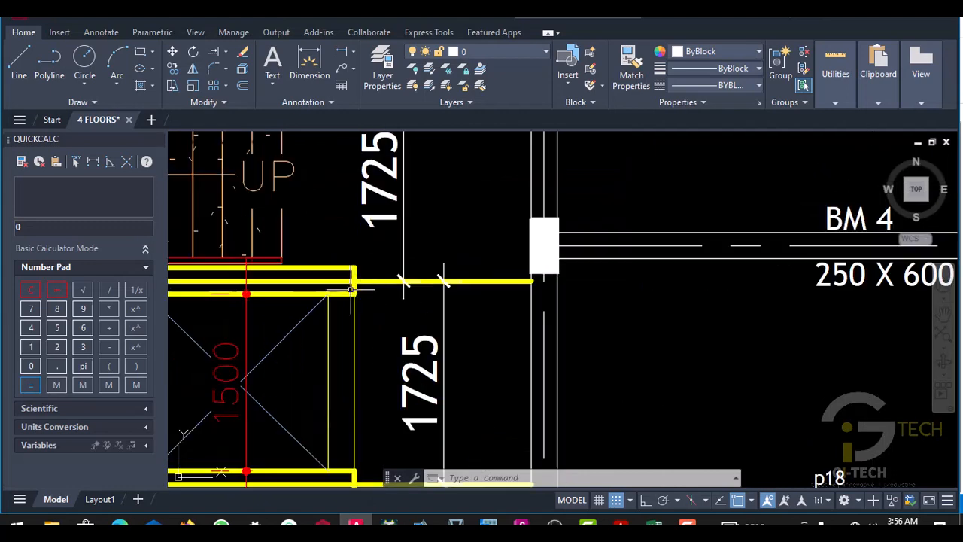
left_click(342, 52)
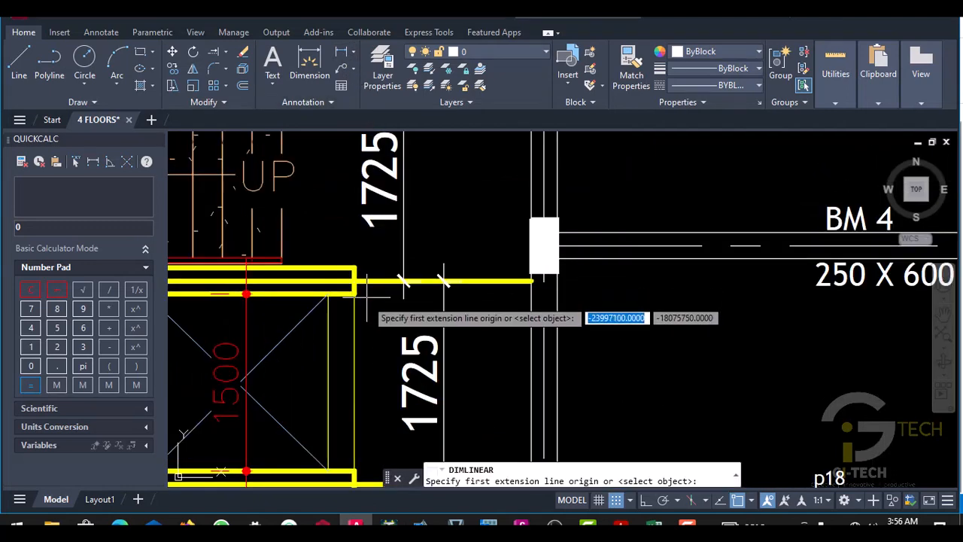
scroll(365, 316, "up", 4)
left_click(348, 256)
scroll(346, 255, "down", 5)
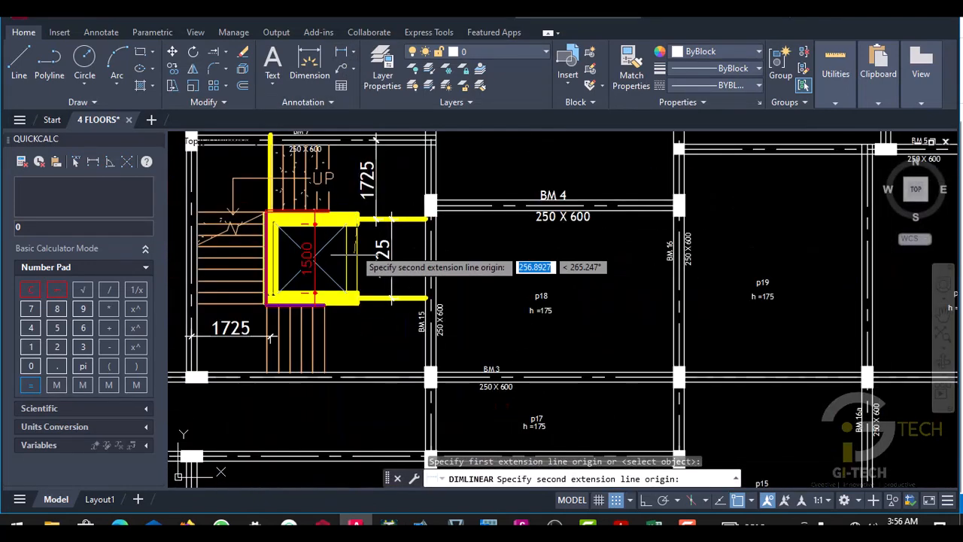
scroll(361, 280, "up", 6)
left_click(365, 285)
scroll(365, 284, "down", 4)
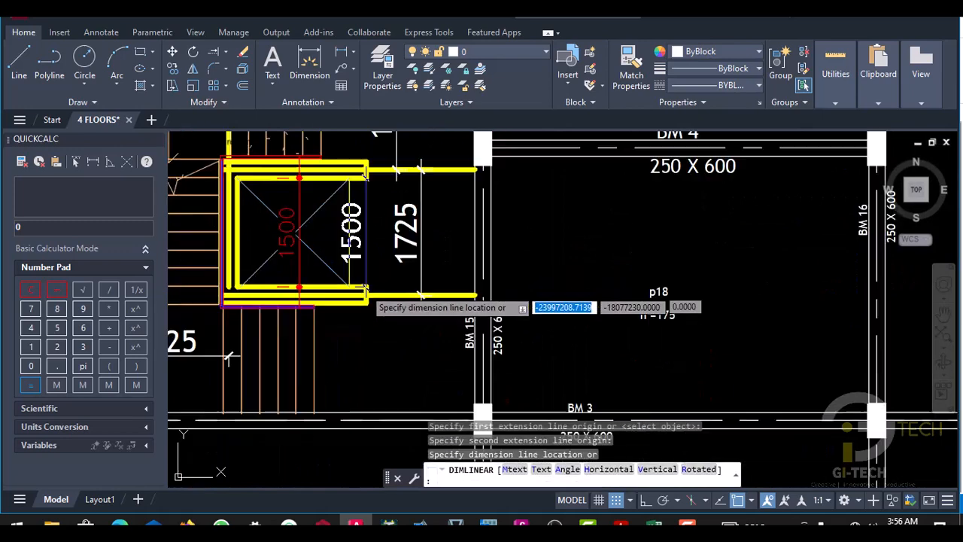
scroll(384, 392, "up", 4)
key("Escape")
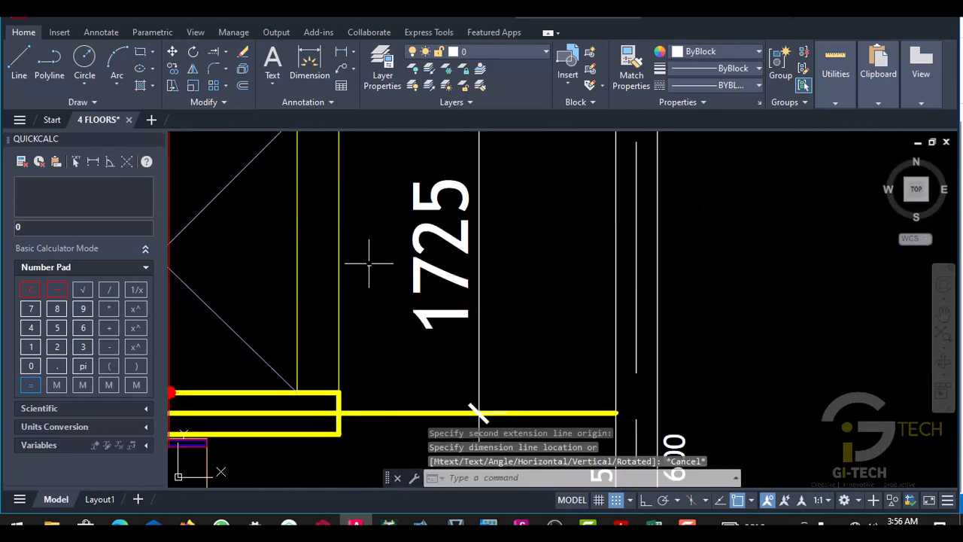
- Return to ProtaStructure and set the wall opening's width to 1500 mm and height to 2100 mm
left_click(324, 526)
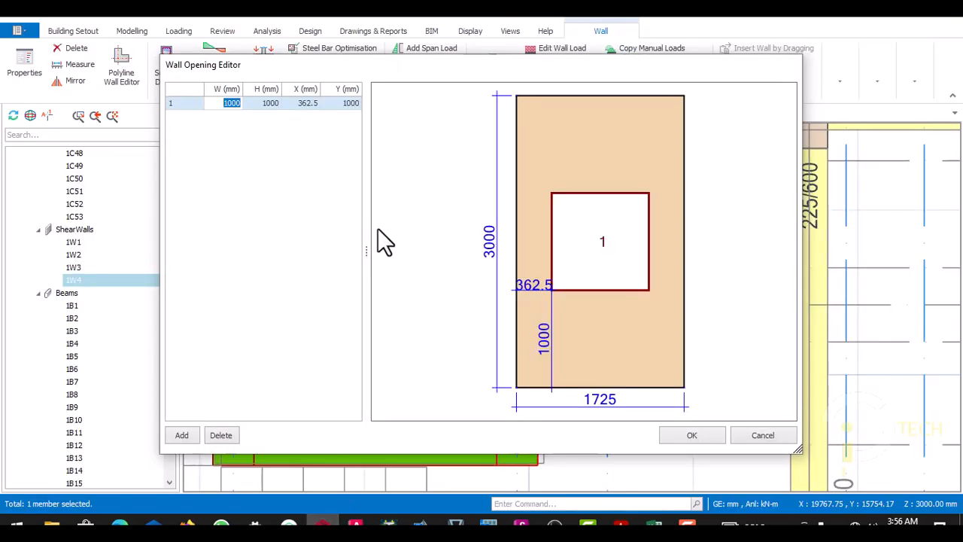
left_click(235, 104)
left_click_drag(222, 103, 243, 107)
type("1500")
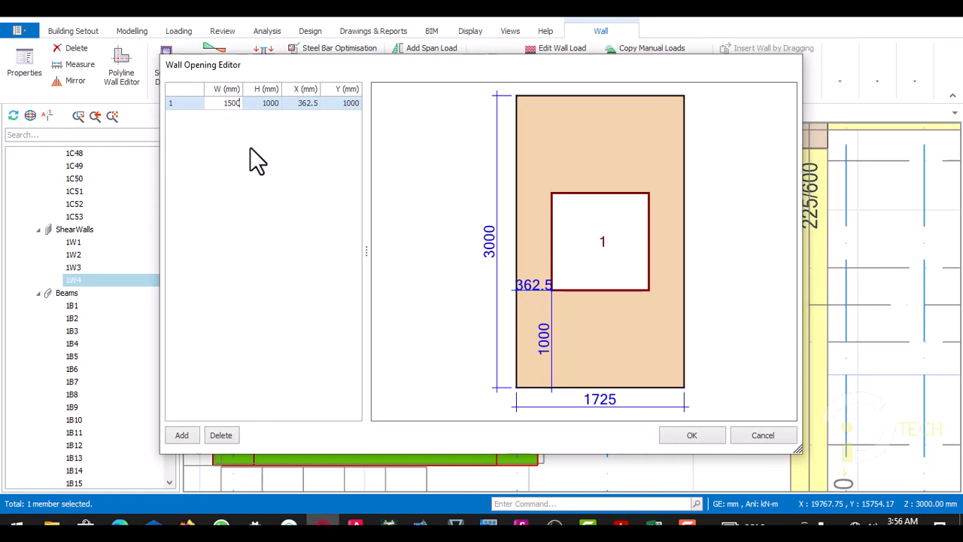
key("Return")
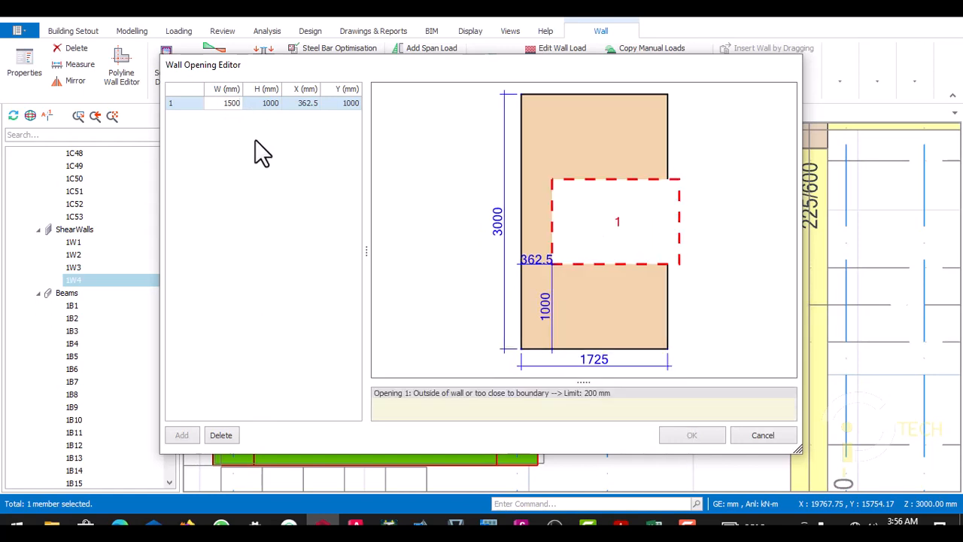
left_click(256, 103)
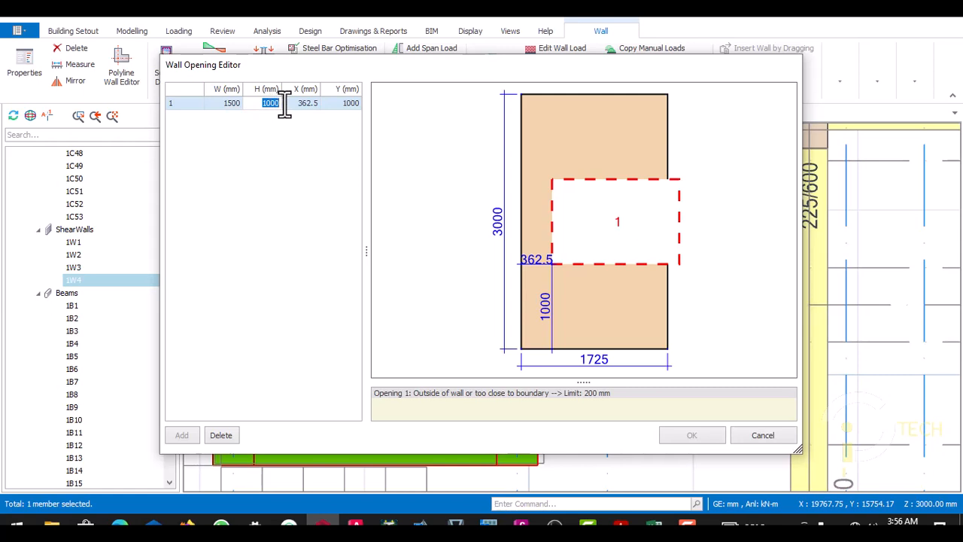
type("2100")
key("Return")
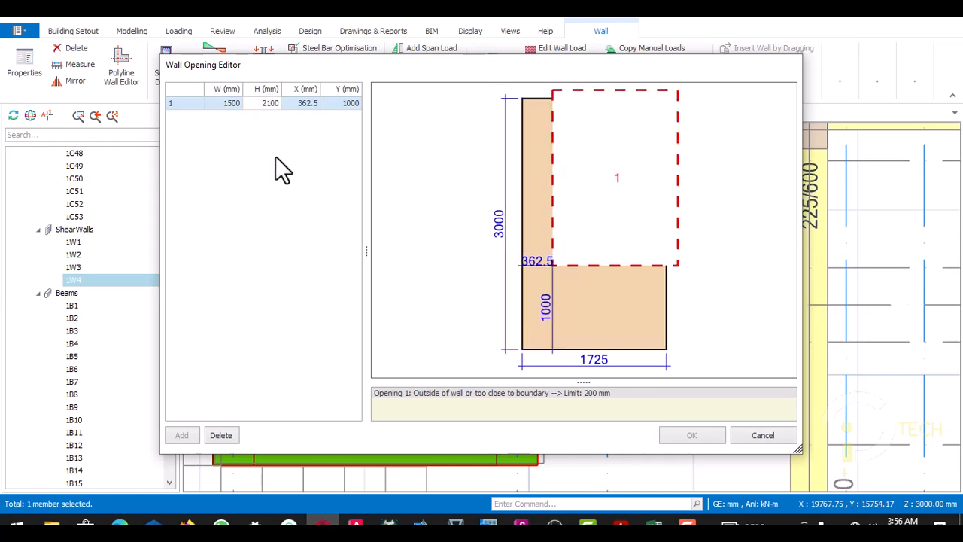
- Position the wall opening at X 125 mm and Y 0 mm
left_click(297, 106)
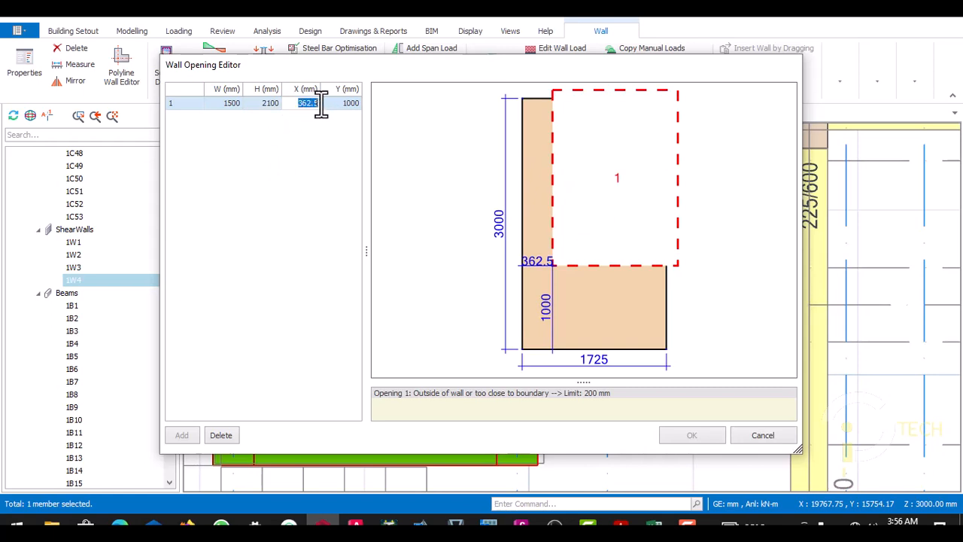
type("125")
key("Return")
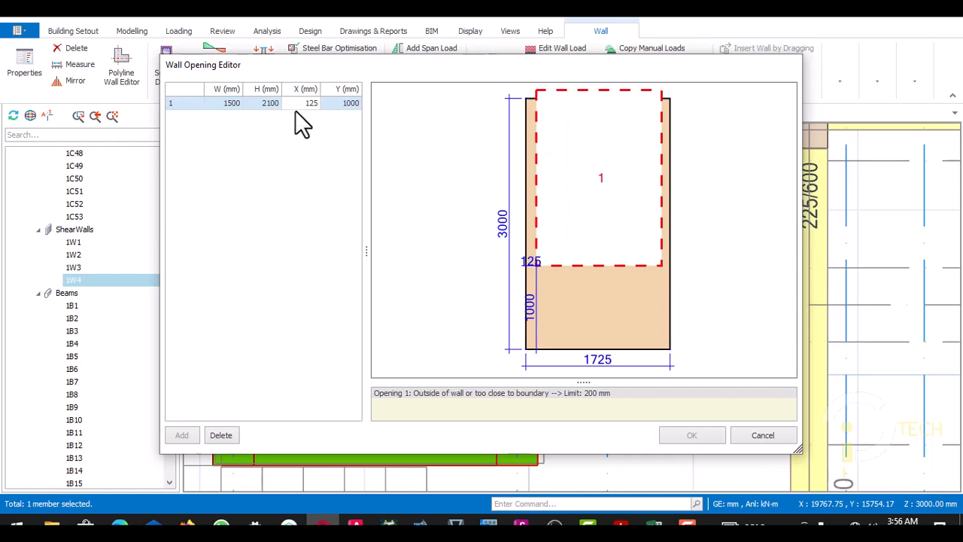
left_click(334, 103)
type("0")
left_click(298, 184)
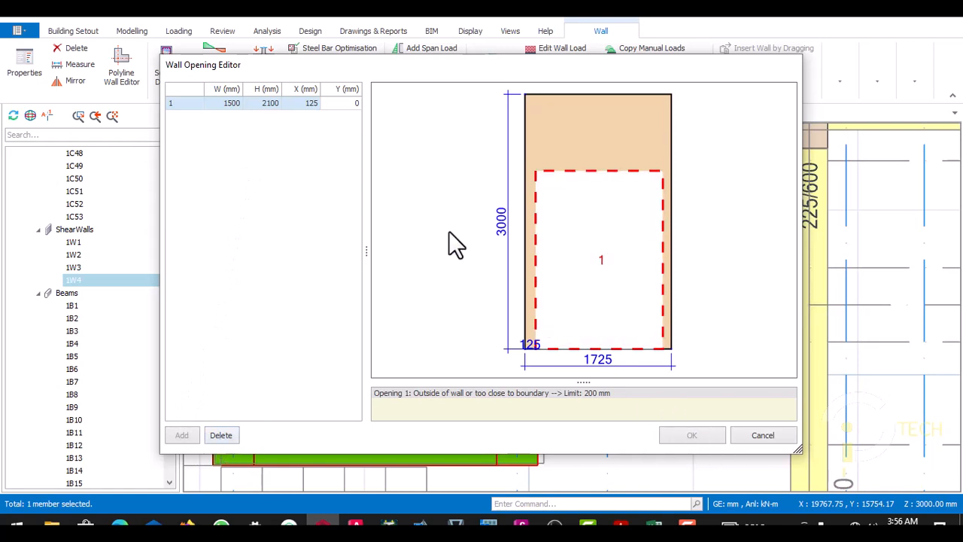
left_click_drag(386, 72, 339, 57)
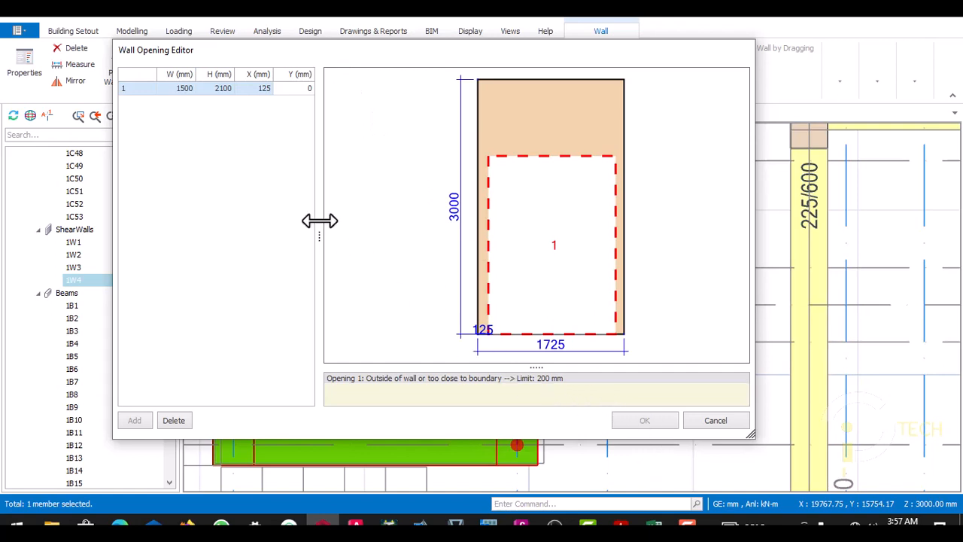
left_click_drag(377, 55, 406, 67)
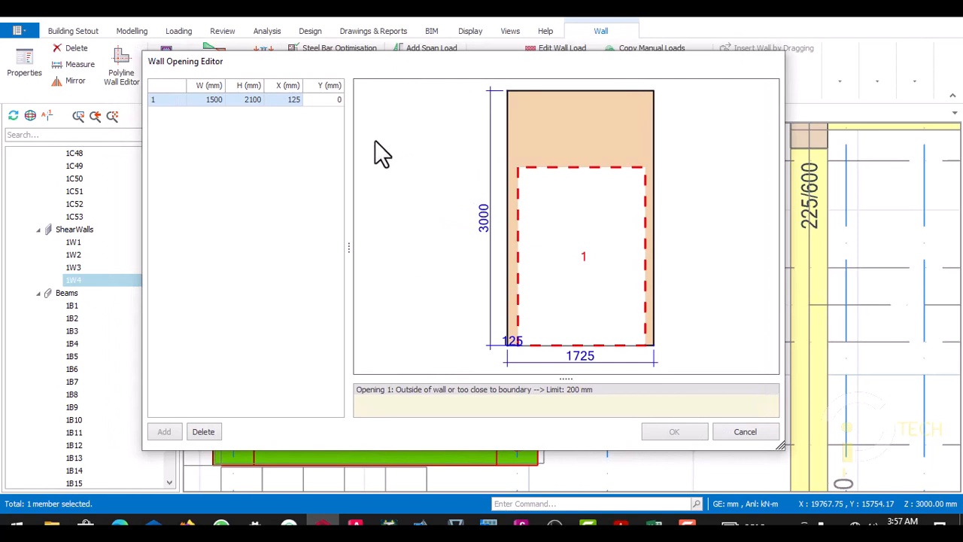
left_click_drag(348, 54, 314, 70)
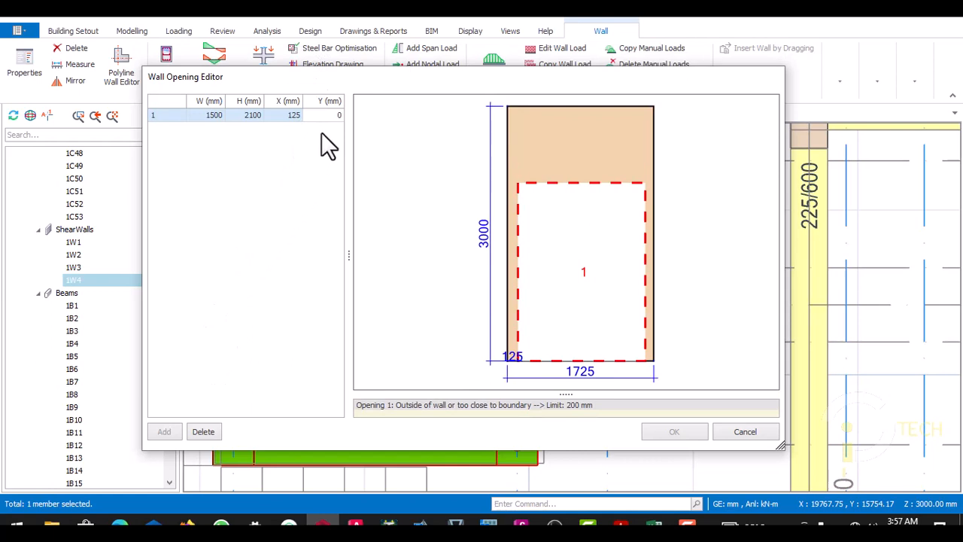
left_click_drag(338, 85, 299, 63)
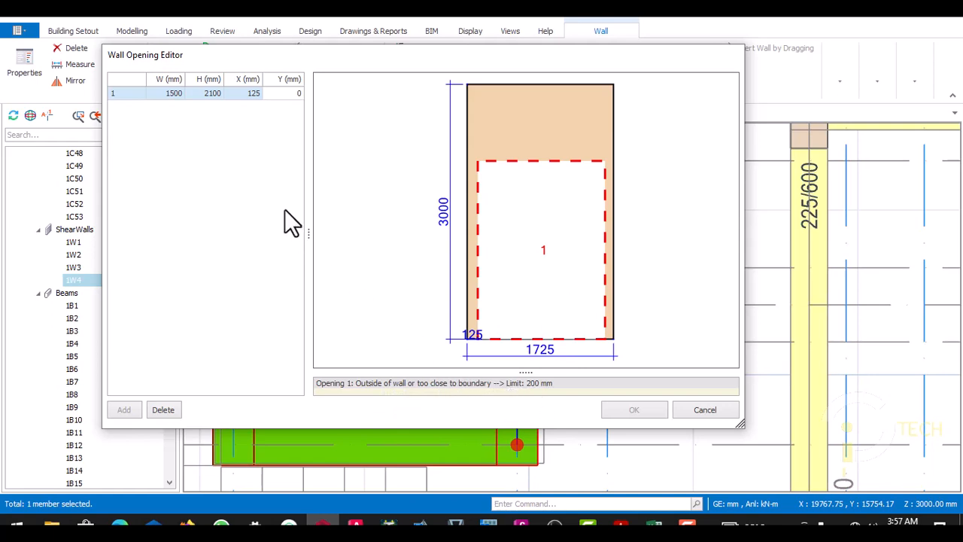
- Try an X position of 200 mm for the lift door opening
left_click(252, 94)
left_click(252, 95)
type("200")
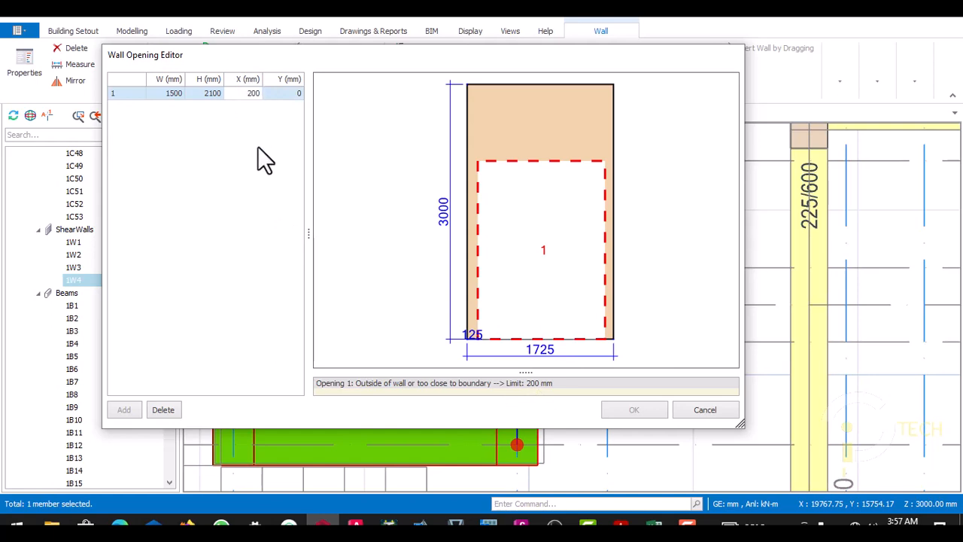
key("Return")
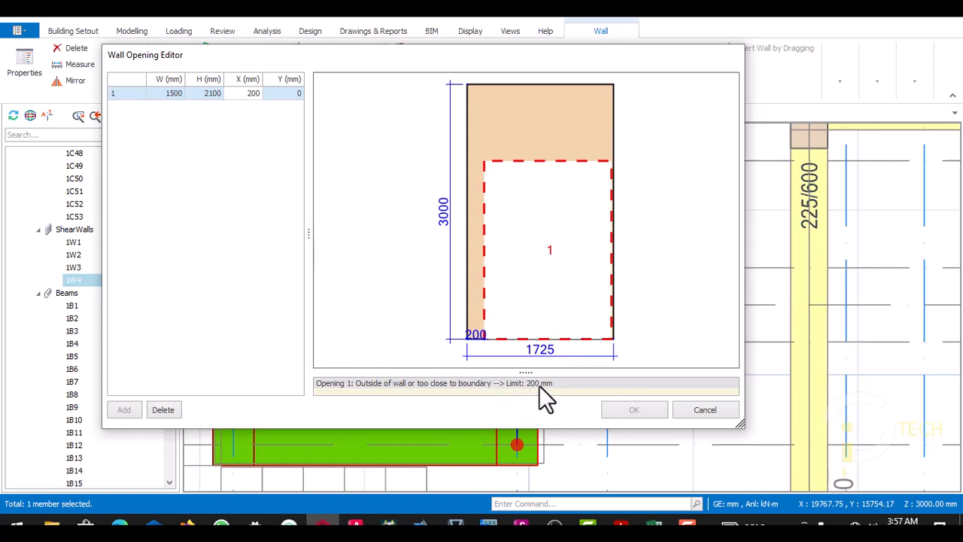
- Set the lift door opening's X position to 250 mm
double_click(248, 92)
type("250")
key("Return")
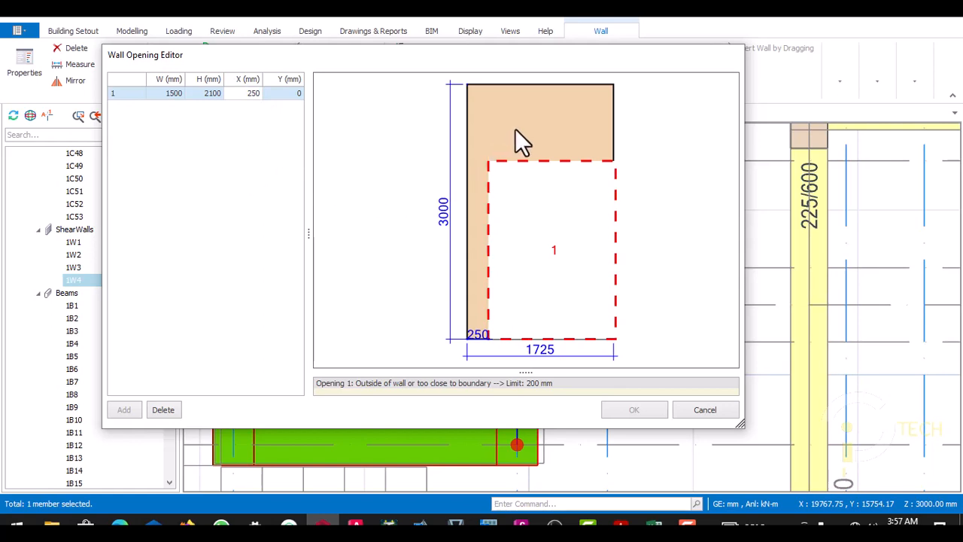
- Set the wall opening's width to 1200 mm and apply the opening to the lift shaft wall
left_click_drag(351, 61, 455, 71)
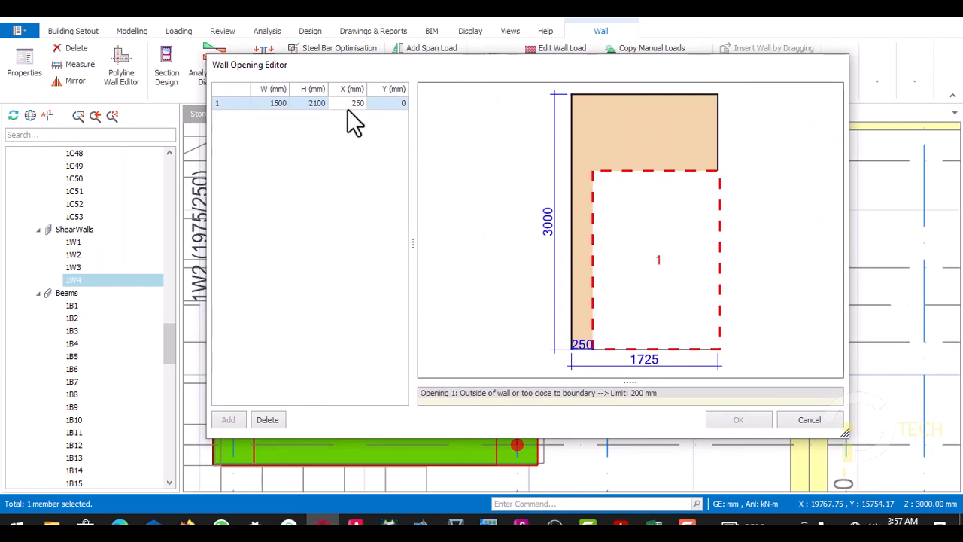
left_click(262, 102)
left_click(267, 104)
double_click(274, 103)
type("100")
left_click(280, 144)
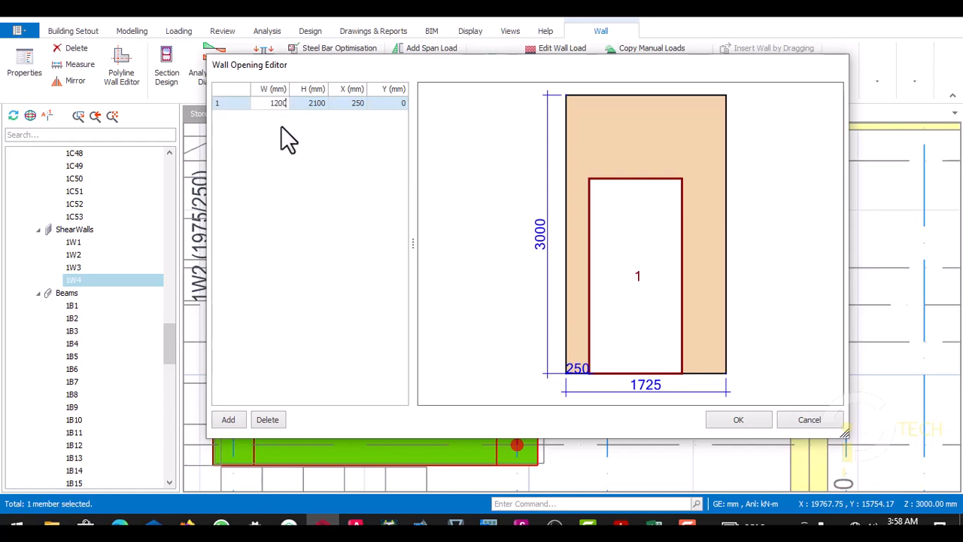
left_click(283, 140)
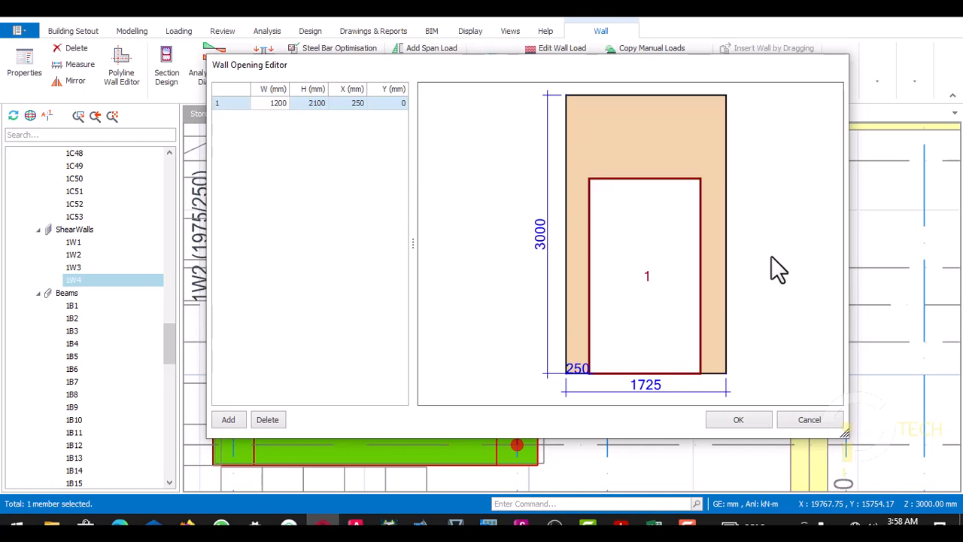
left_click(739, 419)
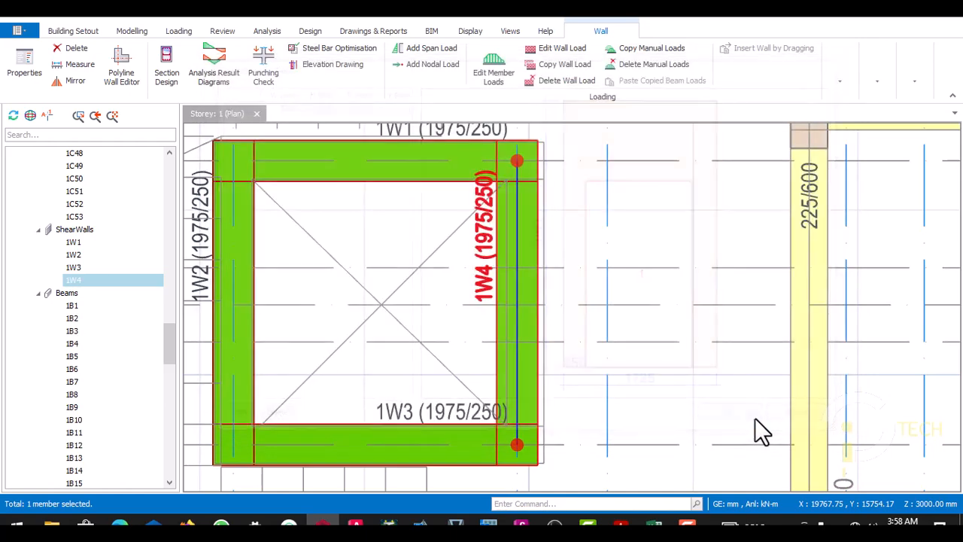
- Examine the Storey 1 plan from the lift shaft up to the slab panels between grids A17 and A13
scroll(583, 268, "down", 6)
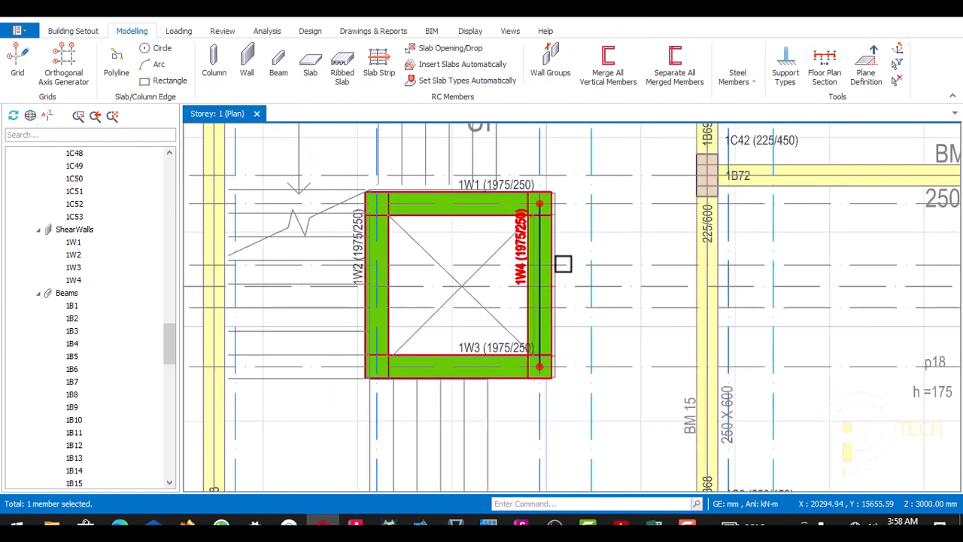
scroll(454, 228, "down", 2)
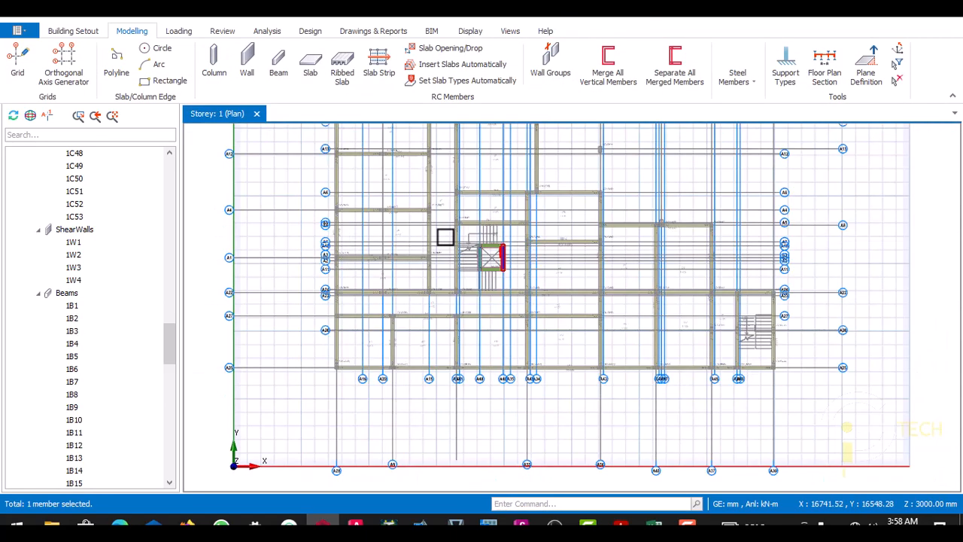
scroll(411, 181, "up", 3)
scroll(424, 234, "down", 4)
scroll(387, 148, "up", 1)
scroll(391, 141, "up", 5)
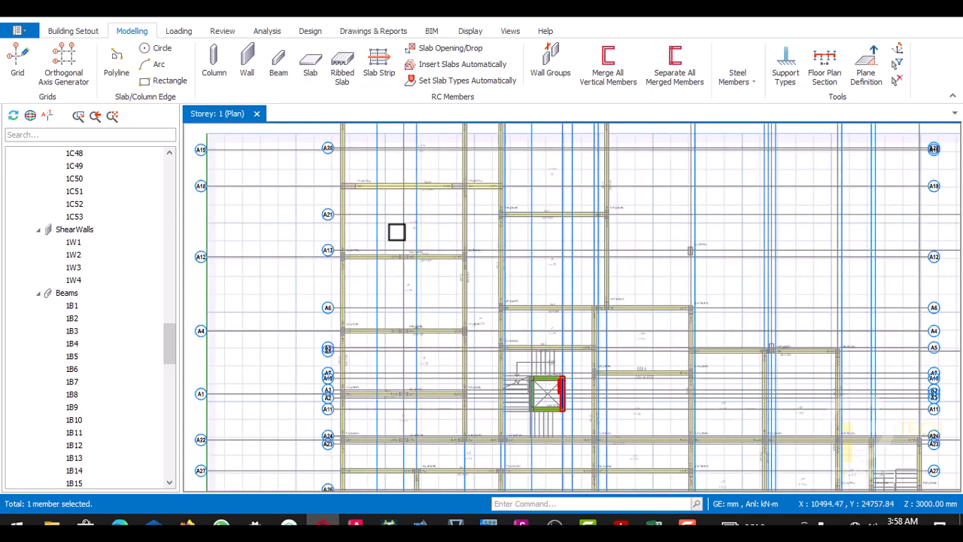
scroll(379, 148, "down", 2)
scroll(377, 180, "up", 4)
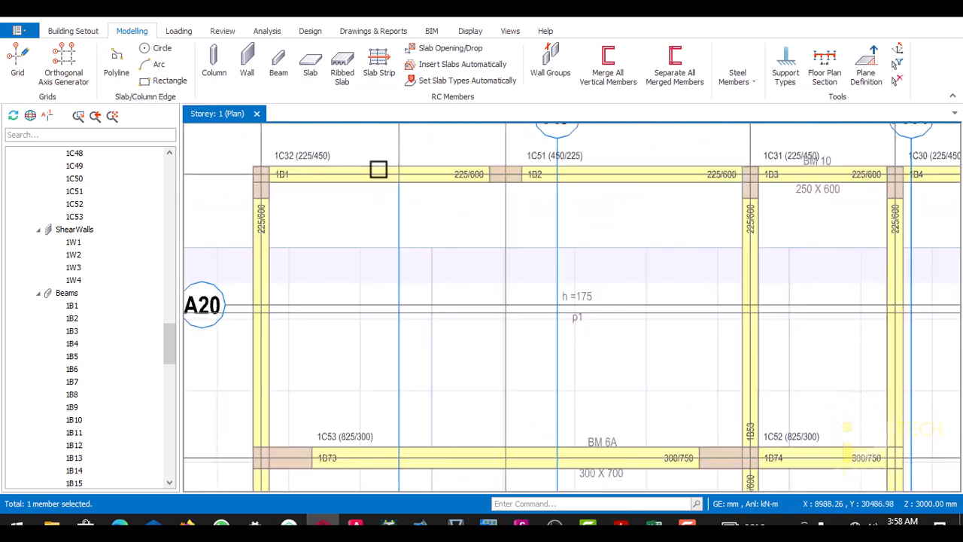
scroll(389, 201, "down", 2)
scroll(474, 189, "up", 1)
scroll(459, 199, "down", 1)
scroll(459, 198, "down", 2)
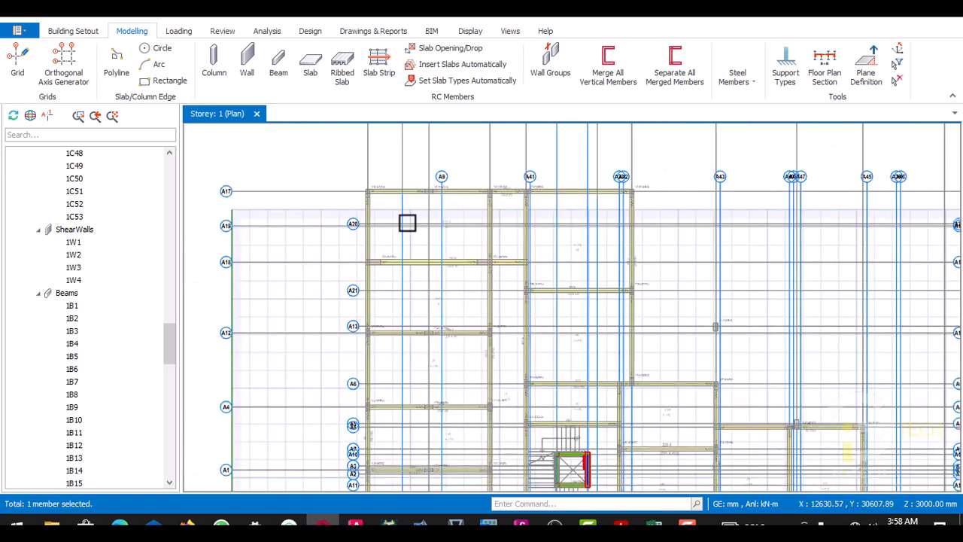
scroll(407, 221, "up", 4)
scroll(379, 174, "down", 1)
scroll(460, 226, "down", 2)
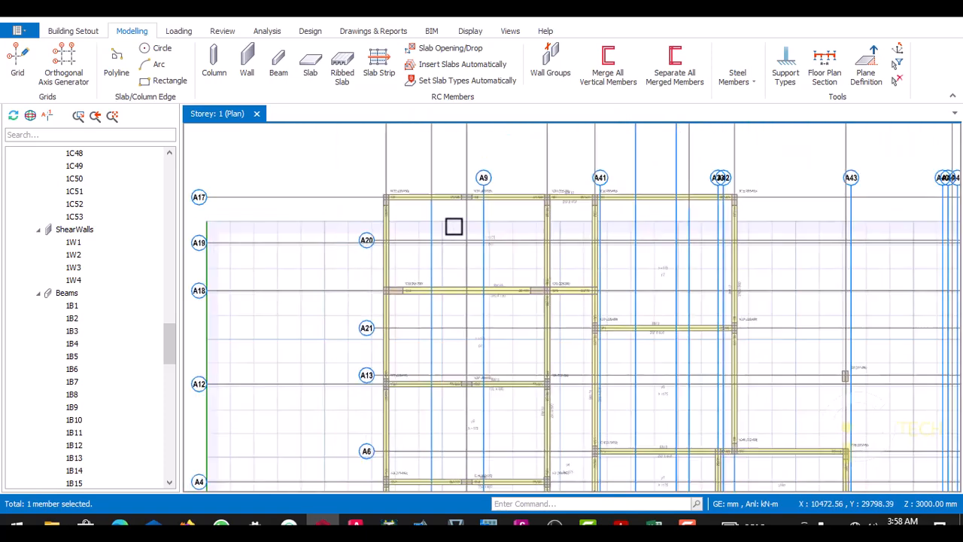
scroll(520, 229, "up", 2)
scroll(508, 237, "down", 1)
scroll(456, 218, "up", 1)
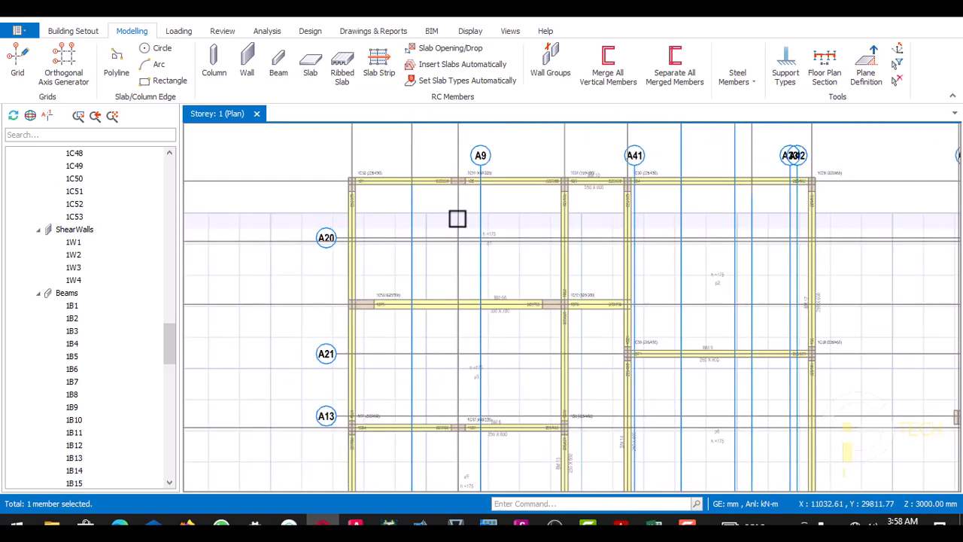
scroll(542, 251, "up", 1)
scroll(368, 218, "down", 1)
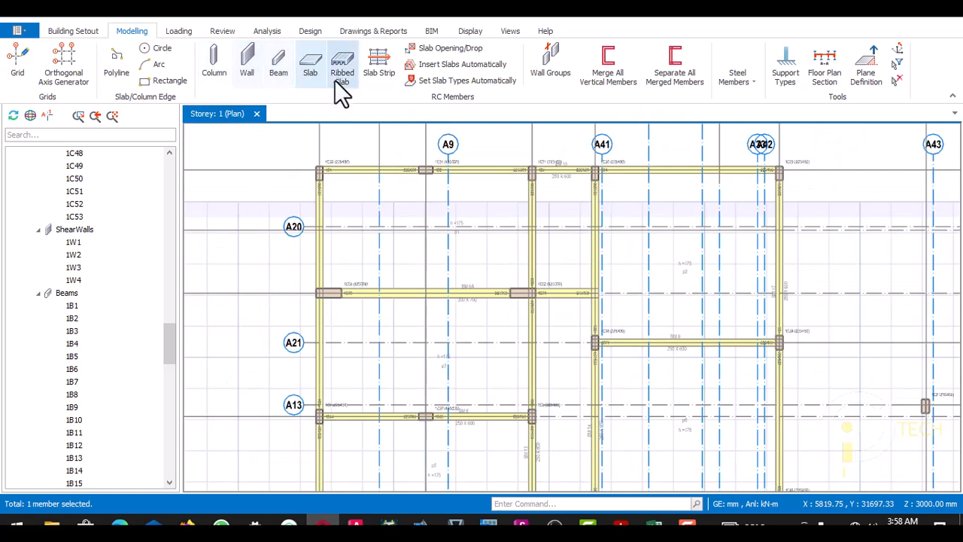
- Start a Beam Region slab, set its thickness to 175 mm and open its load settings
left_click(313, 70)
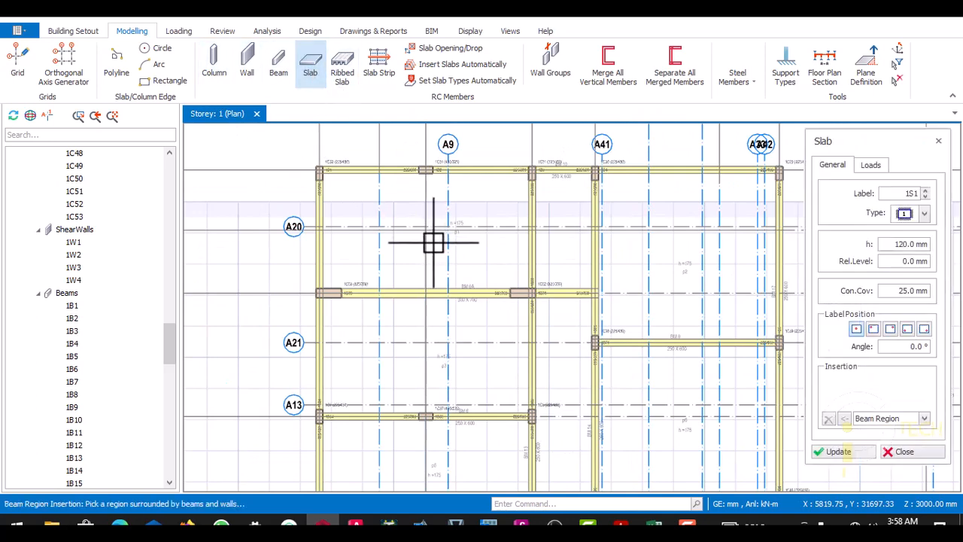
left_click(434, 239)
left_click(642, 238)
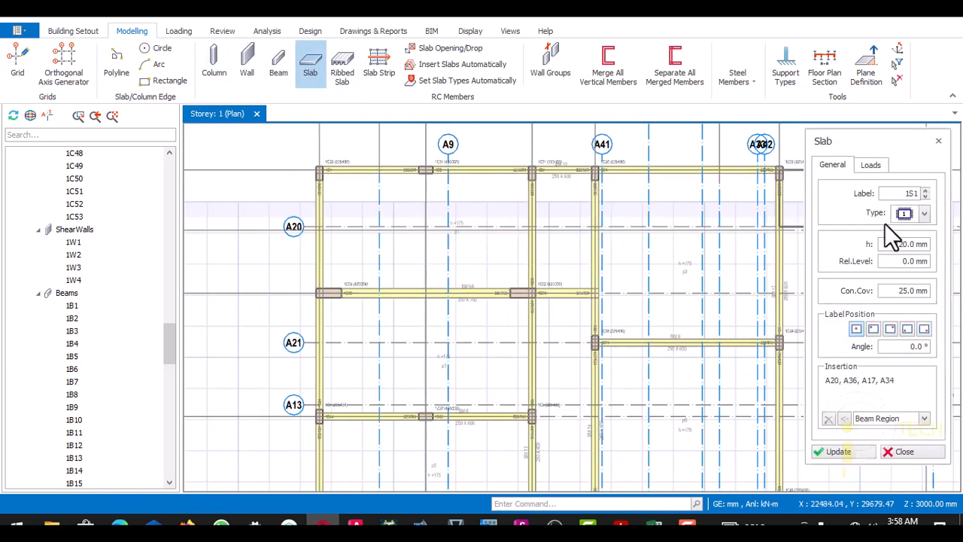
left_click_drag(895, 246, 926, 244)
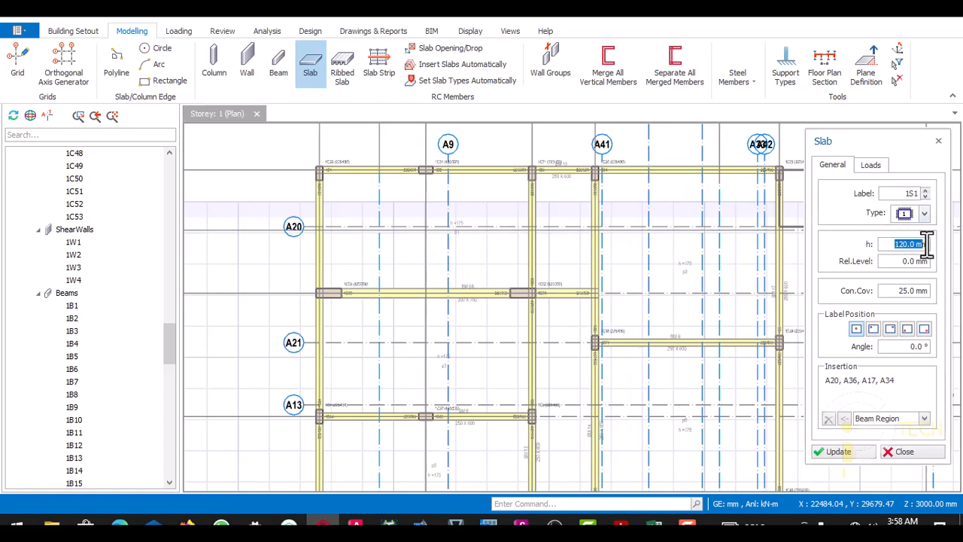
type("175")
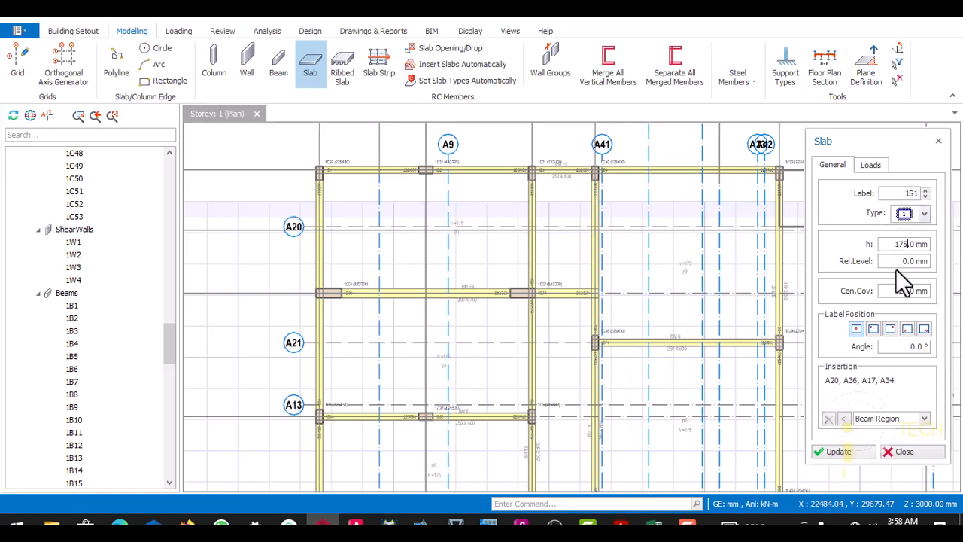
left_click(876, 166)
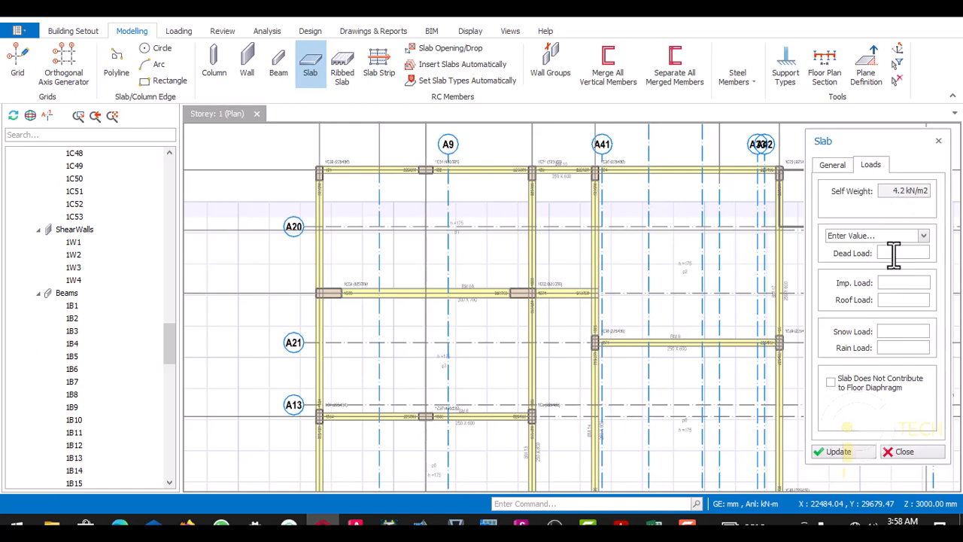
- Switch to the PANEL SLAB workbook in Excel and review the general loading information and the slab's permanent and variable actions
mouse_move(653, 524)
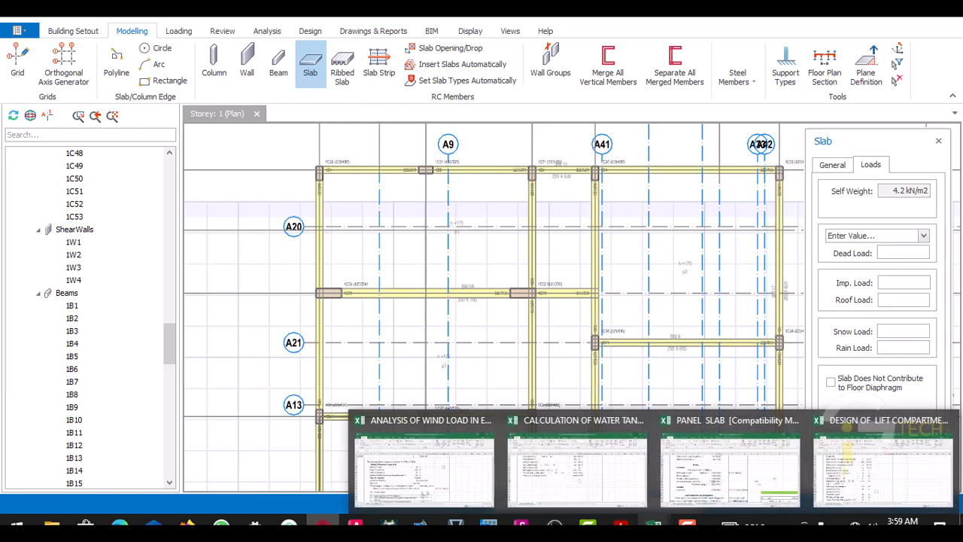
left_click(697, 452)
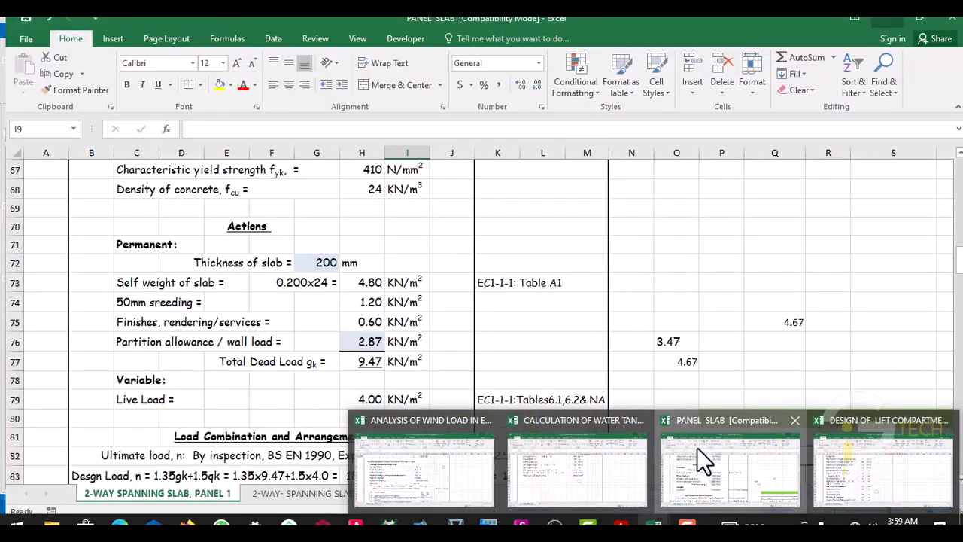
scroll(424, 309, "up", 13)
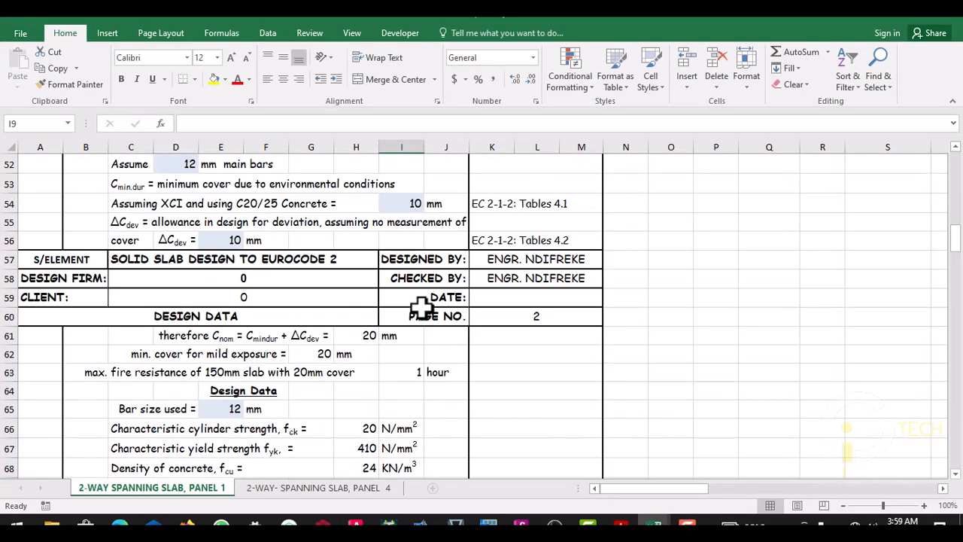
scroll(424, 303, "up", 9)
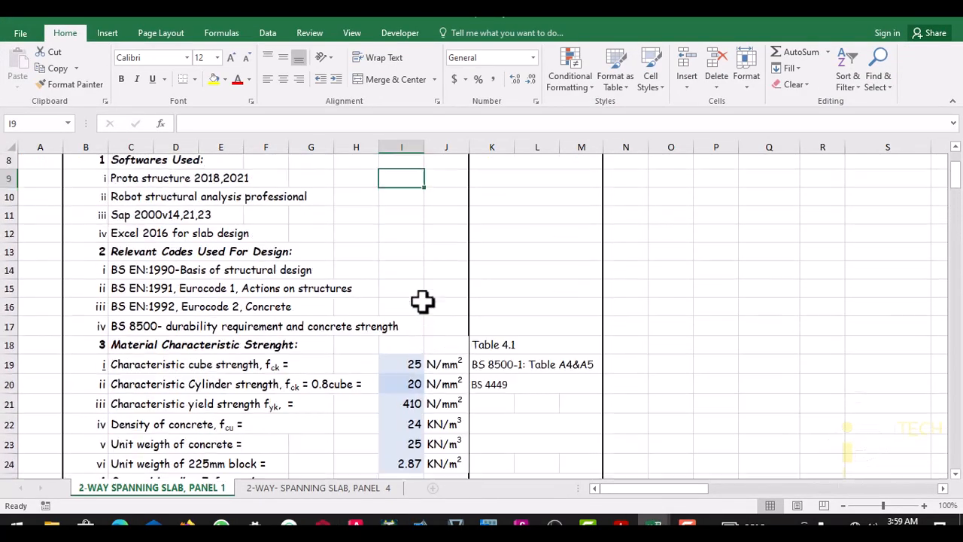
scroll(421, 300, "down", 2)
scroll(422, 301, "down", 5)
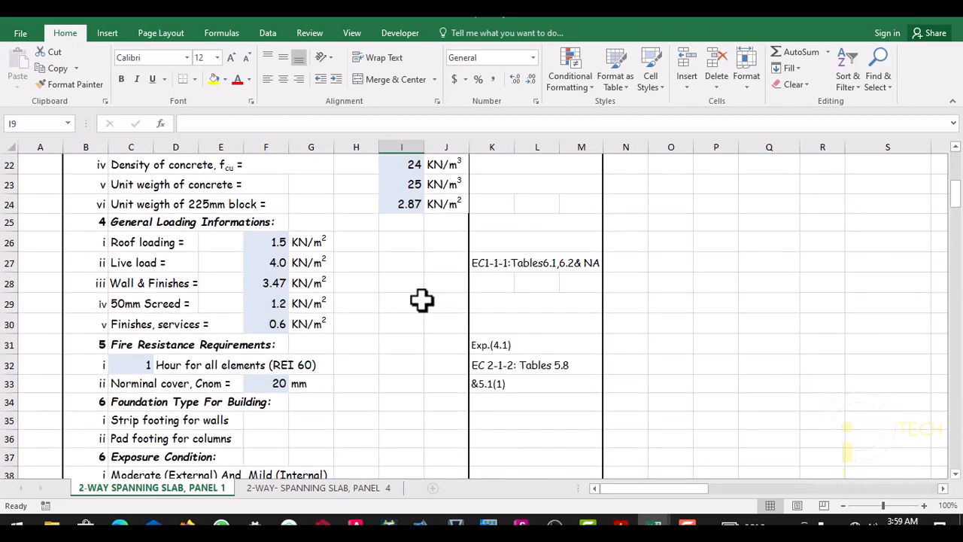
scroll(422, 300, "down", 2)
scroll(421, 300, "up", 2)
scroll(370, 301, "down", 2)
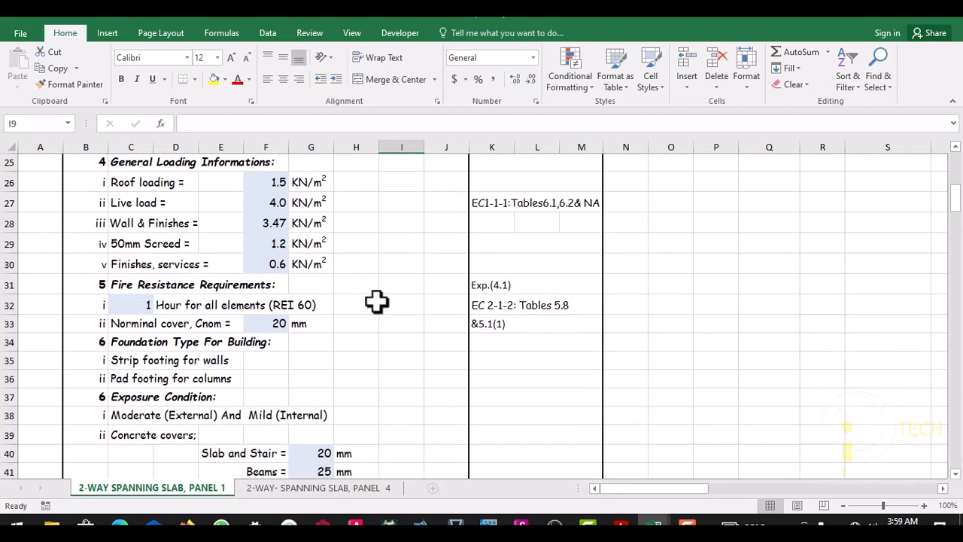
scroll(380, 299, "down", 1)
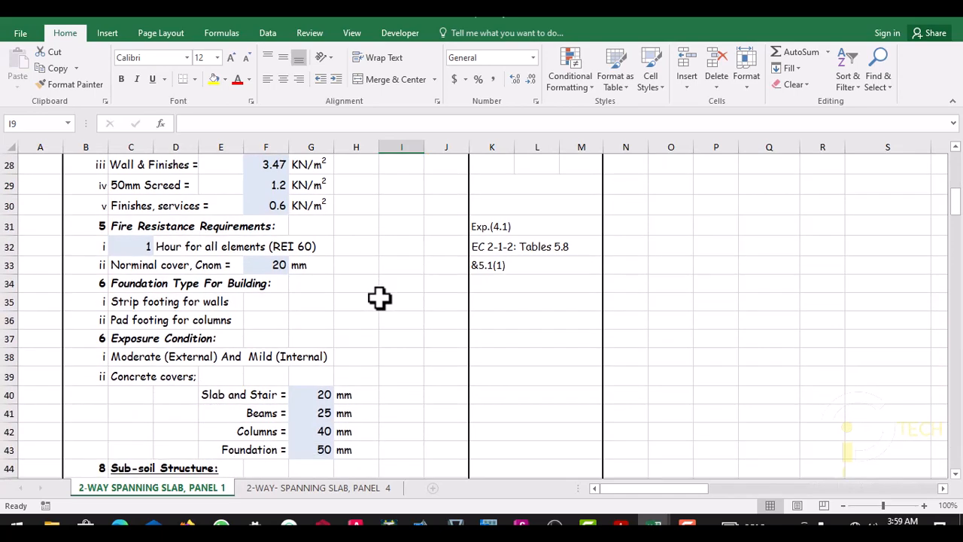
scroll(380, 299, "down", 5)
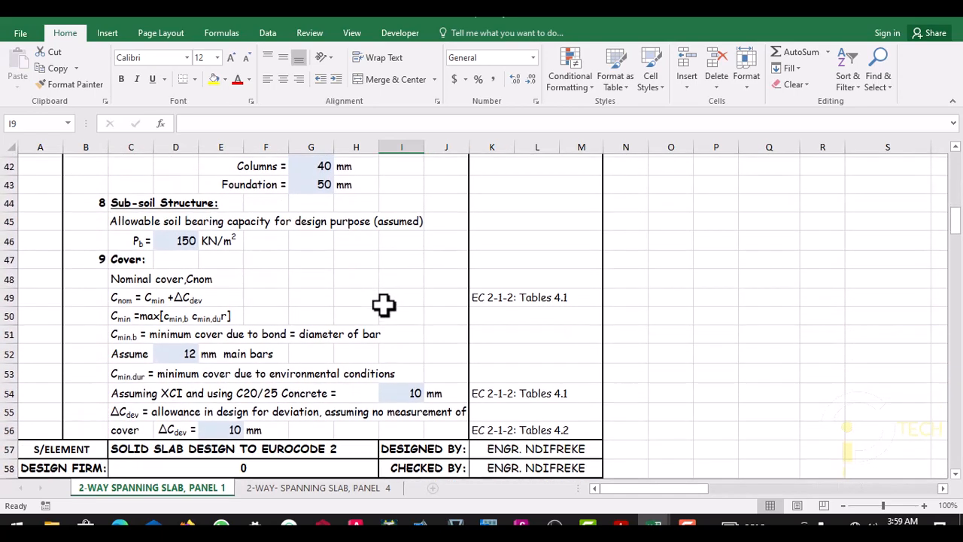
scroll(383, 304, "down", 3)
scroll(381, 315, "down", 2)
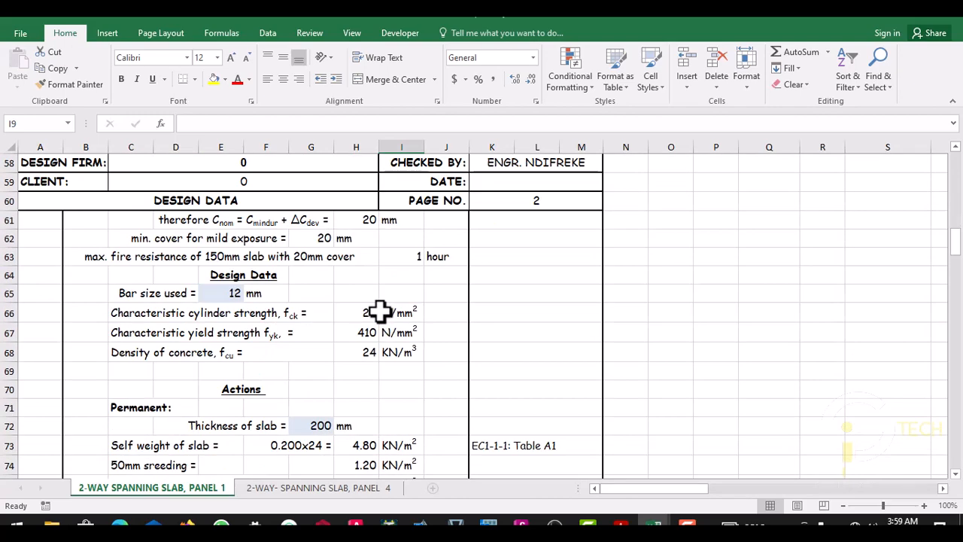
scroll(385, 310, "down", 1)
scroll(390, 302, "down", 2)
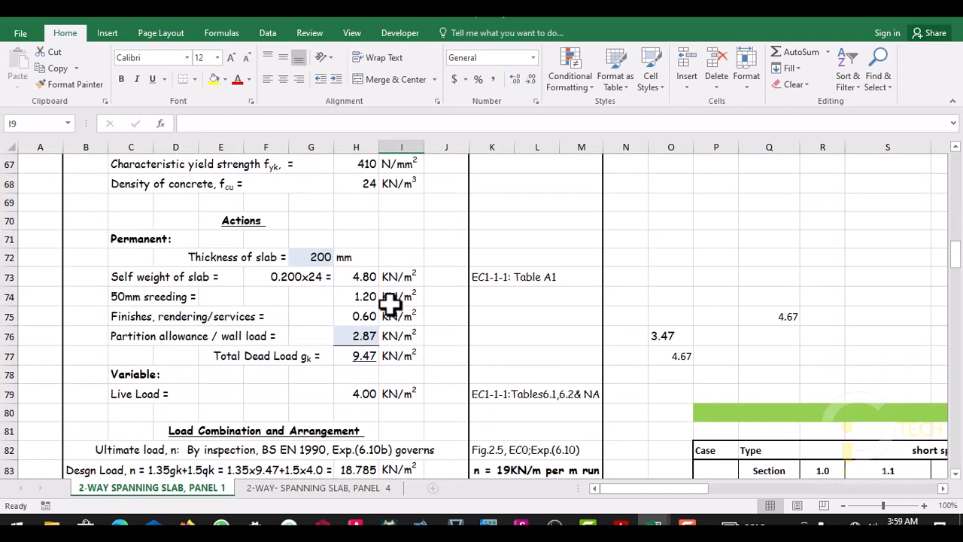
scroll(390, 302, "down", 1)
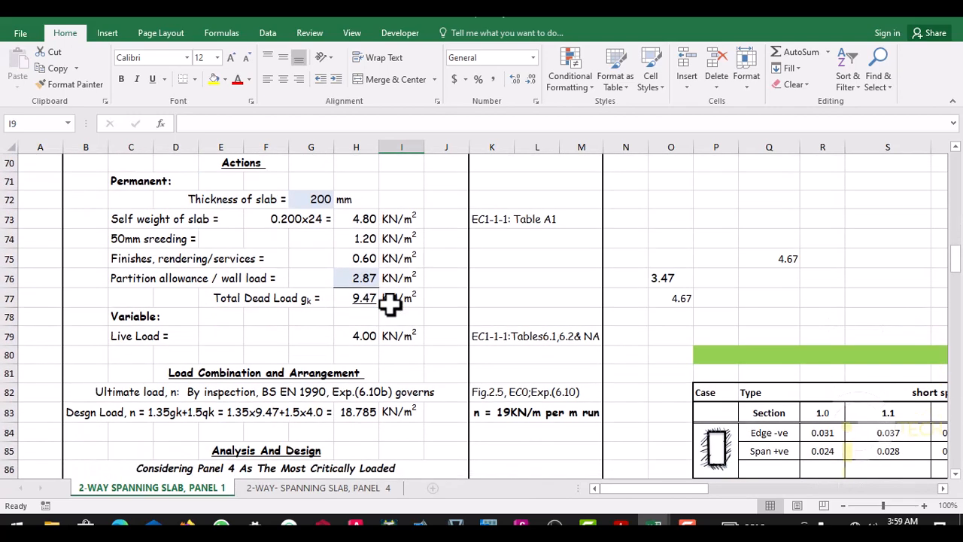
- Set the slab thickness to 175 mm in the permanent actions of the 2-way spanning slab, Panel 1 sheet
left_click(318, 199)
left_click(331, 238)
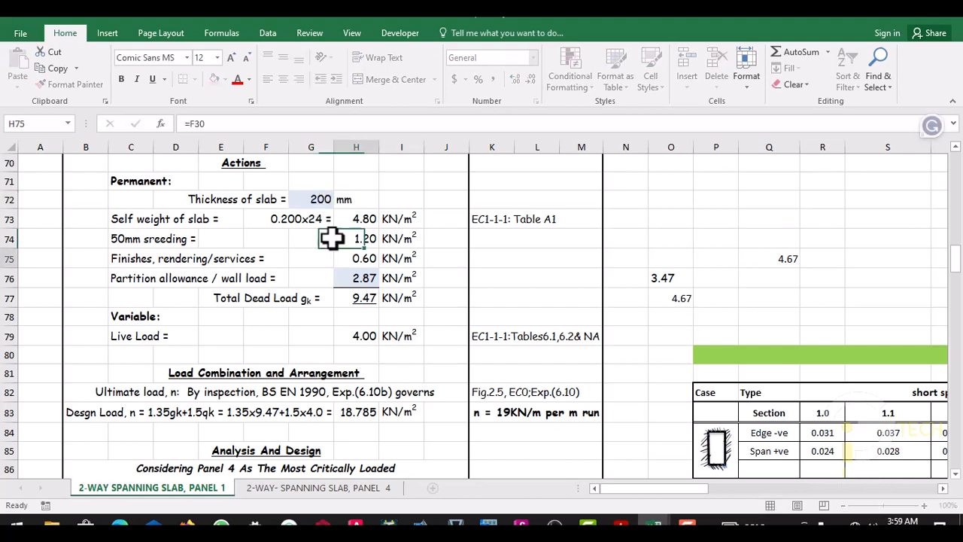
key("Down")
left_click(310, 198)
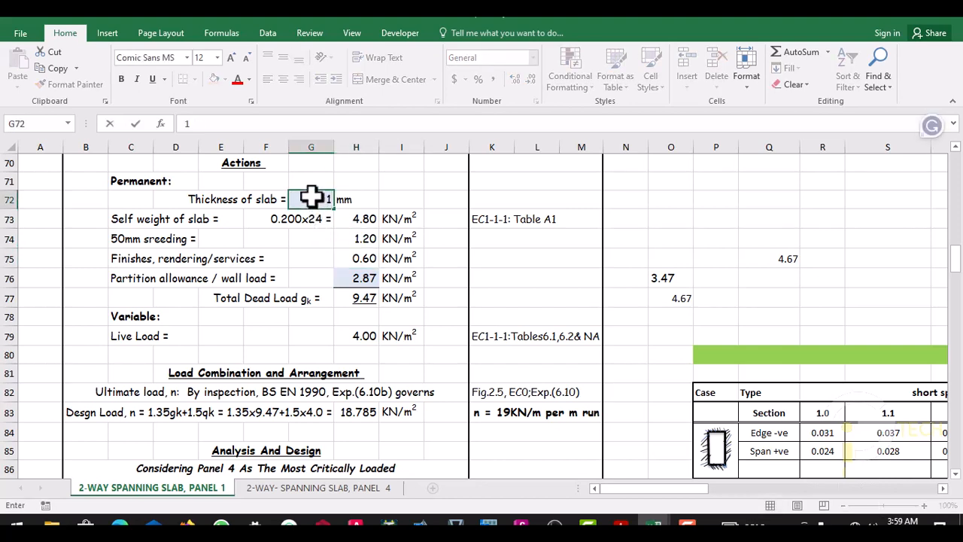
type("5")
left_click(392, 202)
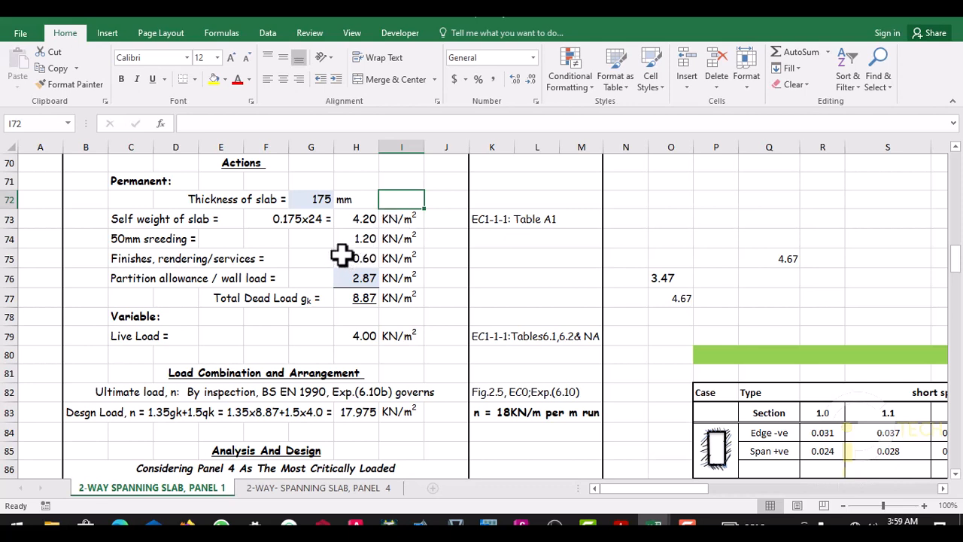
- Review the screeding, finishes and partition allowance entries among the slab's permanent actions
left_click(314, 268)
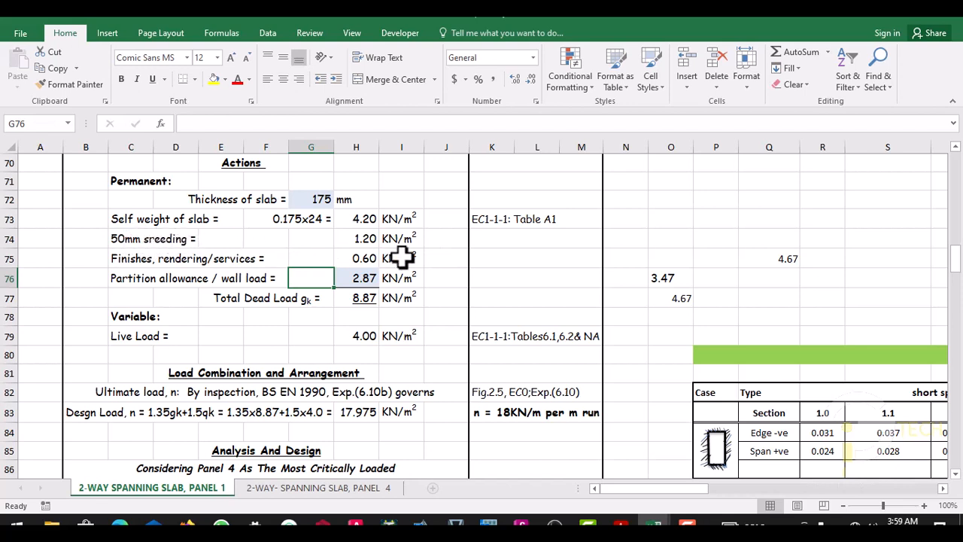
left_click(441, 253)
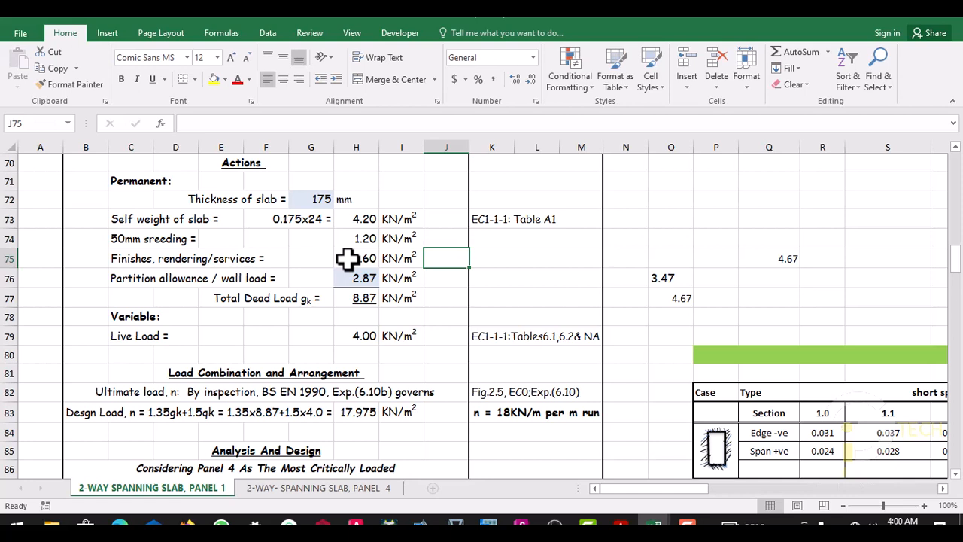
left_click(436, 278)
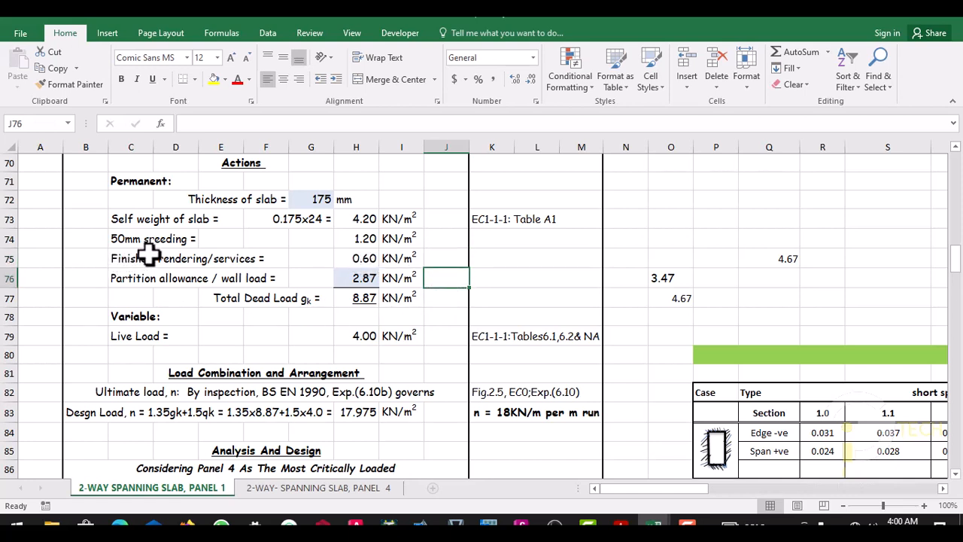
left_click(434, 256)
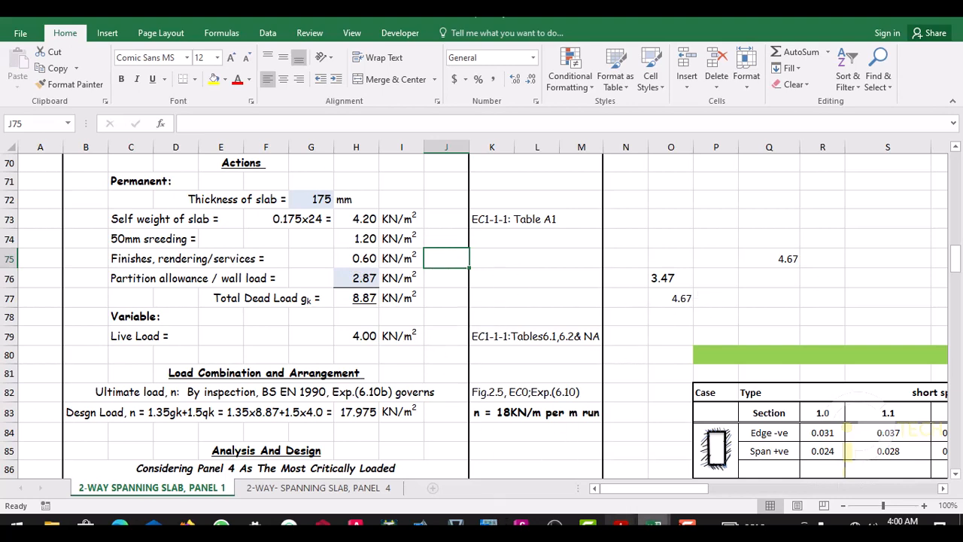
- Switch to the EN 1991-1-1:2002 PDF in Adobe Acrobat Reader and find Annex A, Table A.1, for concrete and mortar densities
mouse_move(621, 525)
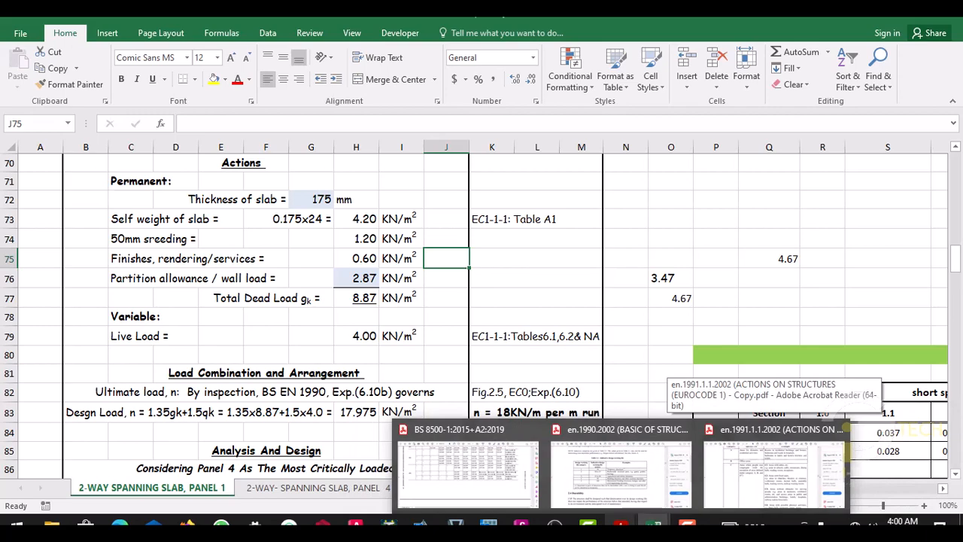
left_click(738, 449)
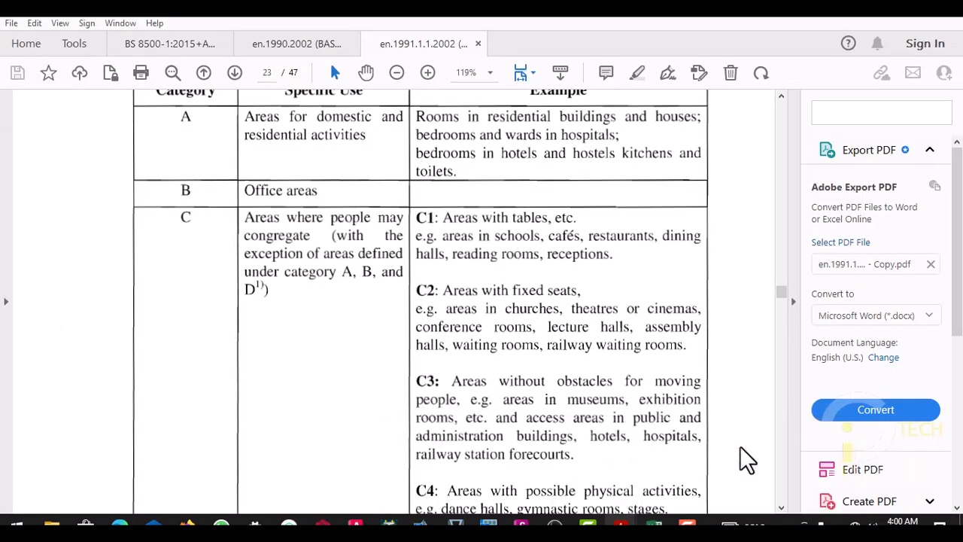
scroll(453, 265, "down", 10)
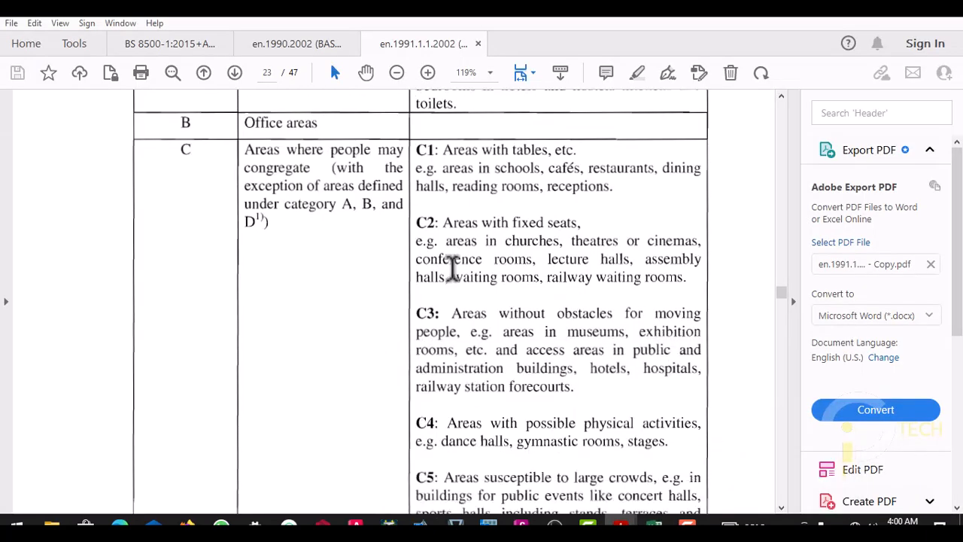
scroll(456, 264, "down", 12)
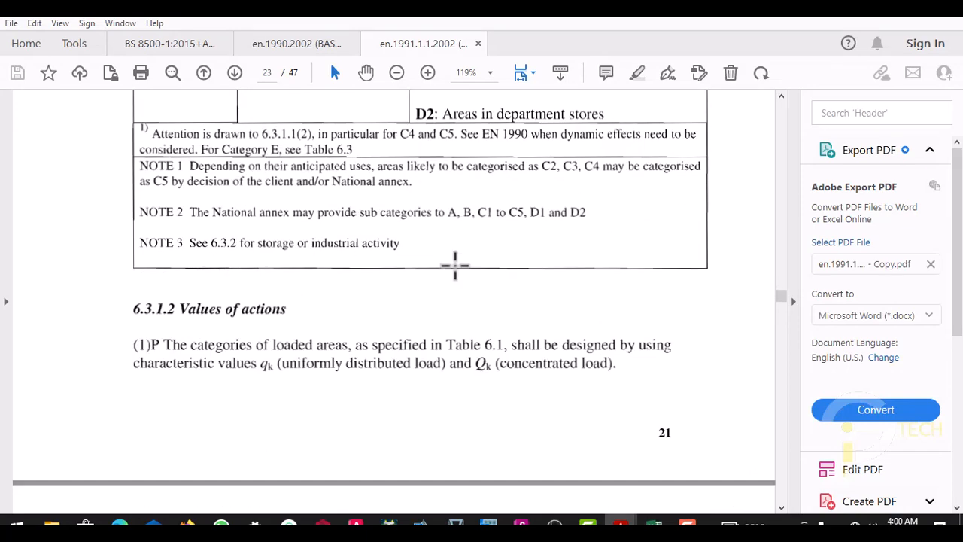
scroll(452, 265, "down", 20)
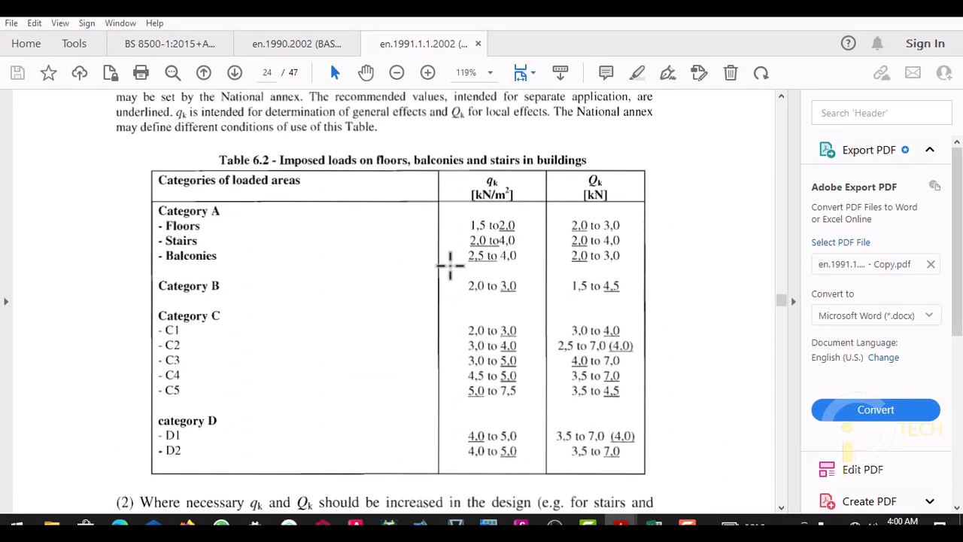
scroll(450, 265, "down", 20)
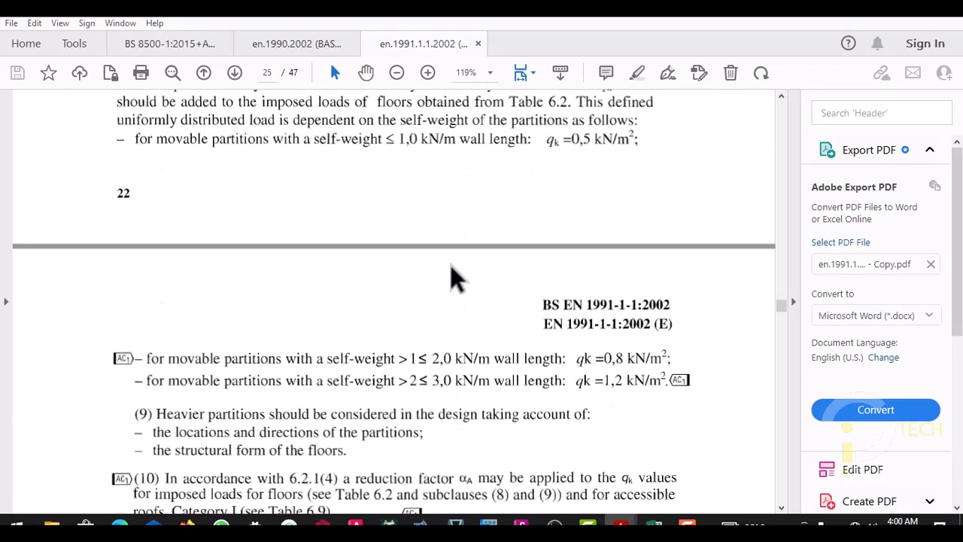
scroll(438, 272, "down", 20)
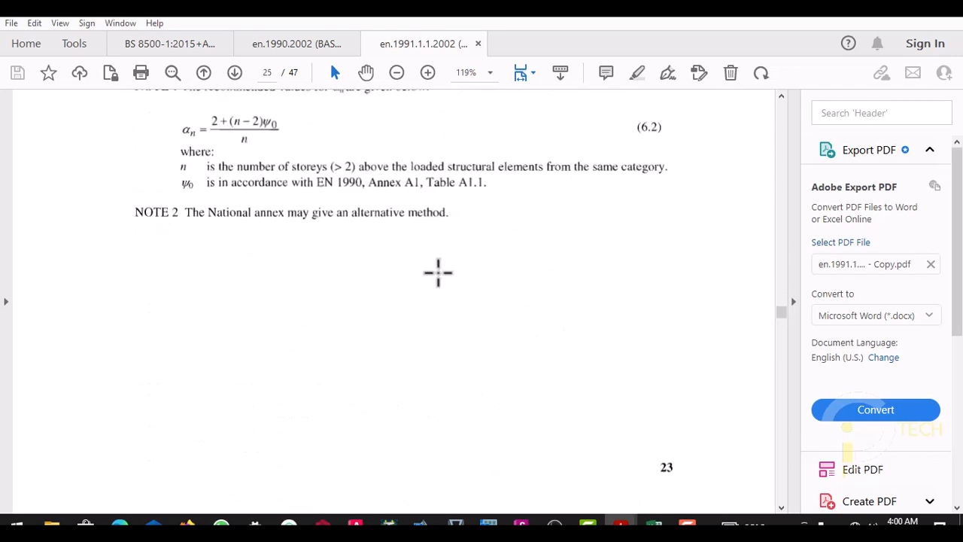
scroll(436, 275, "down", 12)
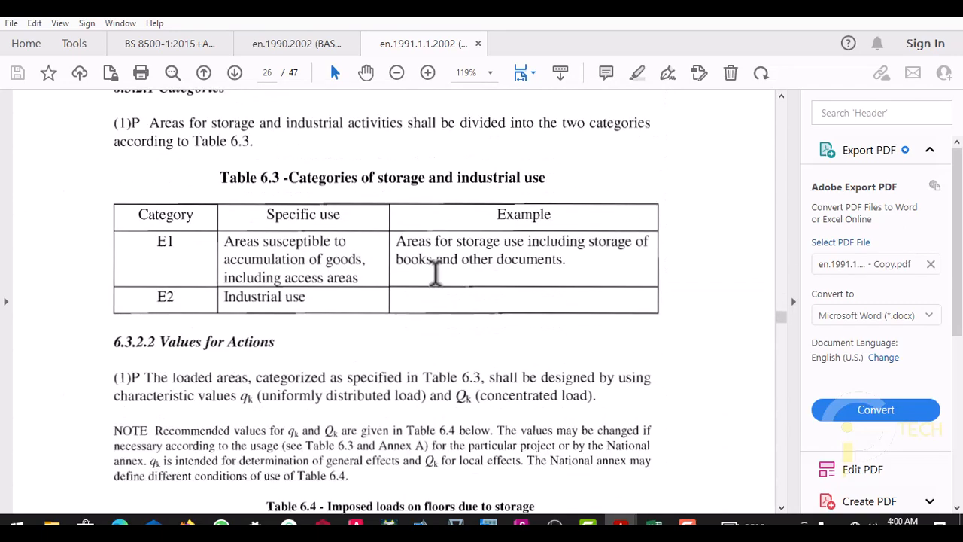
scroll(435, 275, "down", 15)
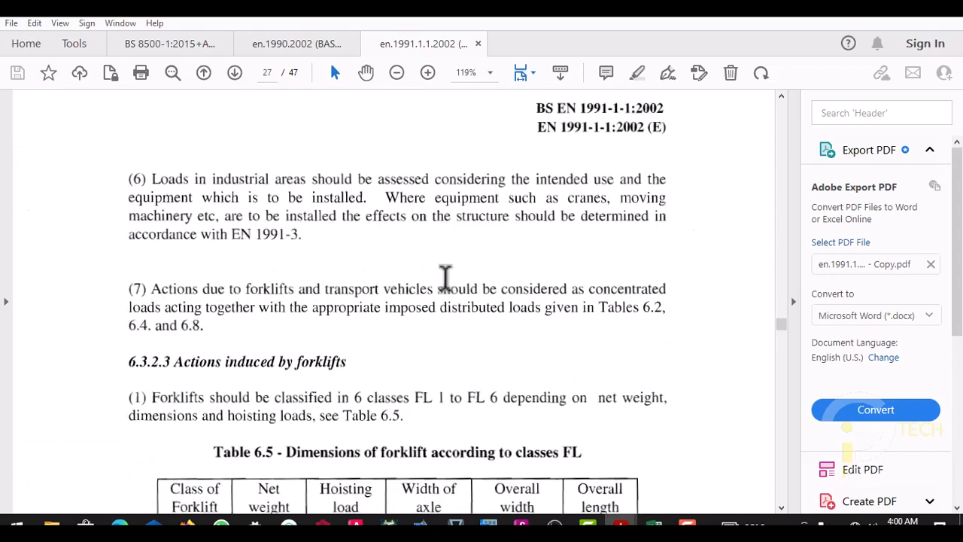
scroll(449, 288, "down", 2)
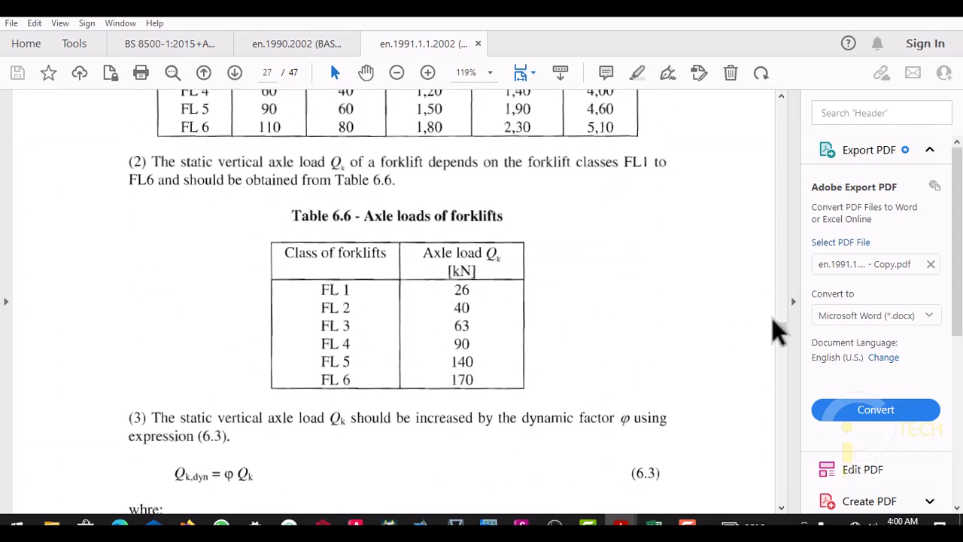
scroll(790, 369, "down", 10)
scroll(790, 372, "down", 15)
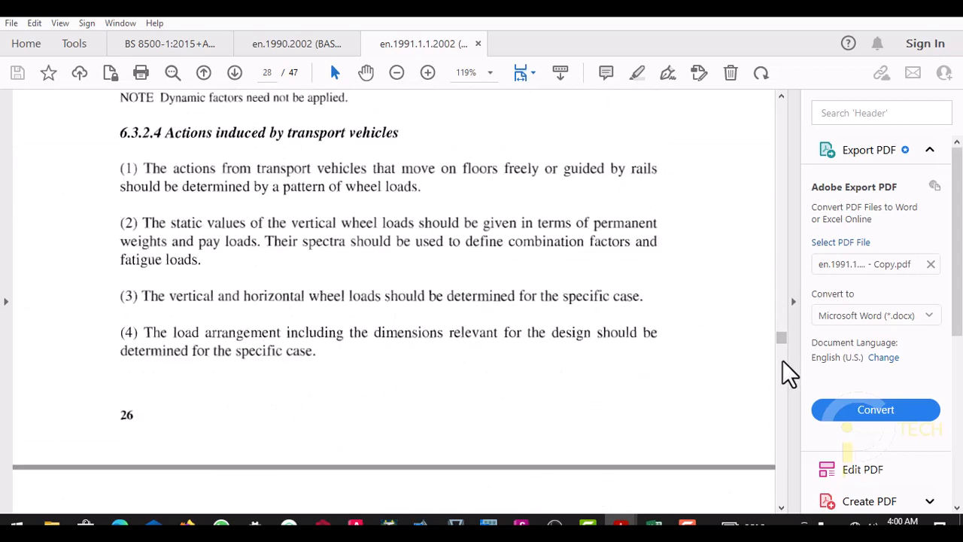
scroll(585, 279, "down", 15)
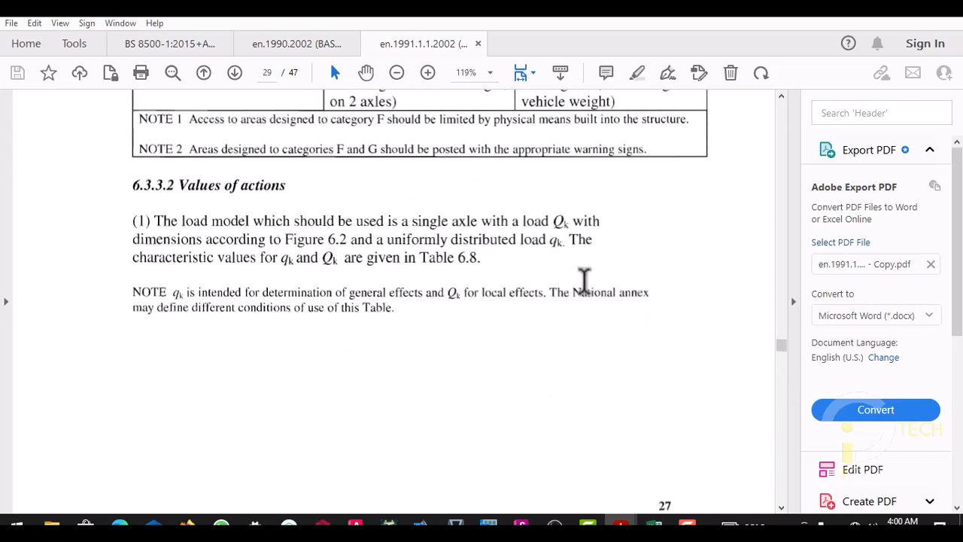
scroll(582, 279, "down", 5)
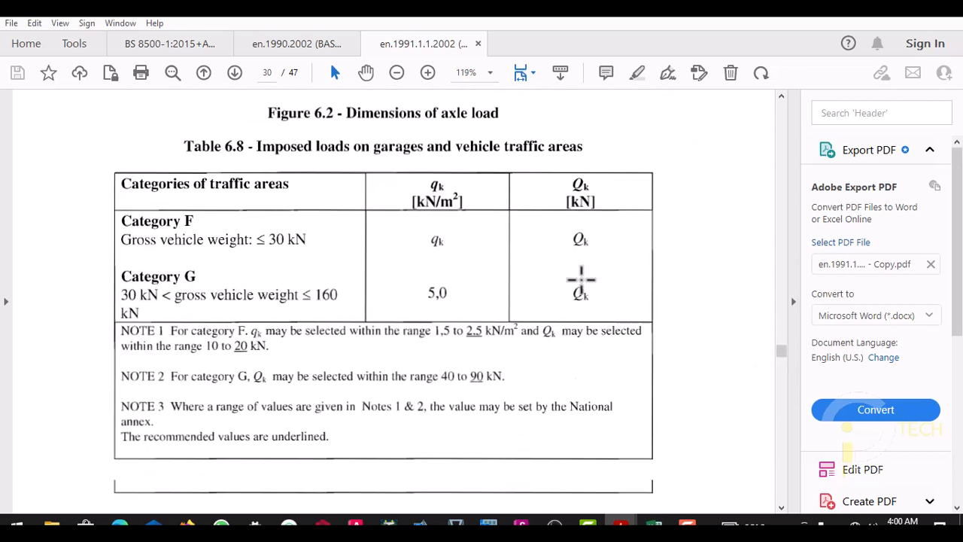
scroll(377, 237, "down", 15)
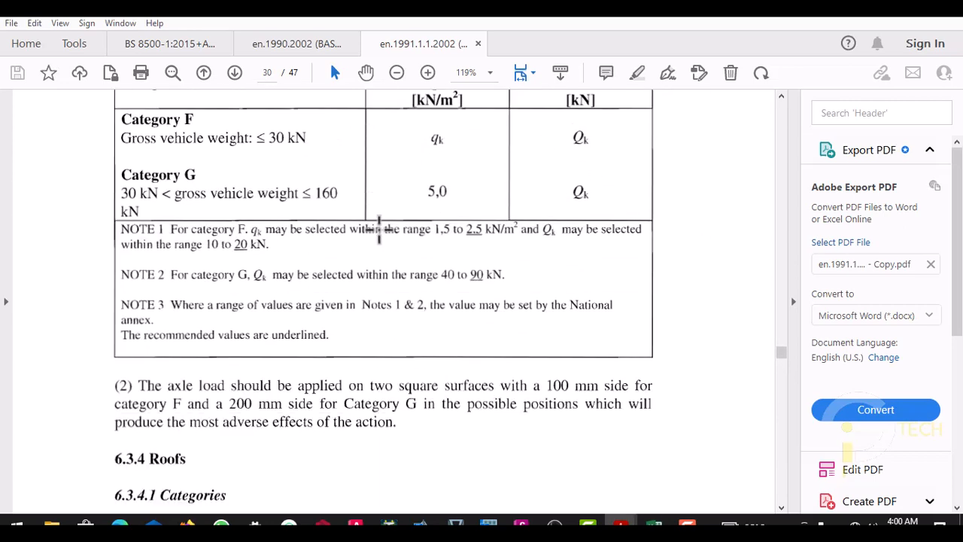
scroll(492, 241, "down", 15)
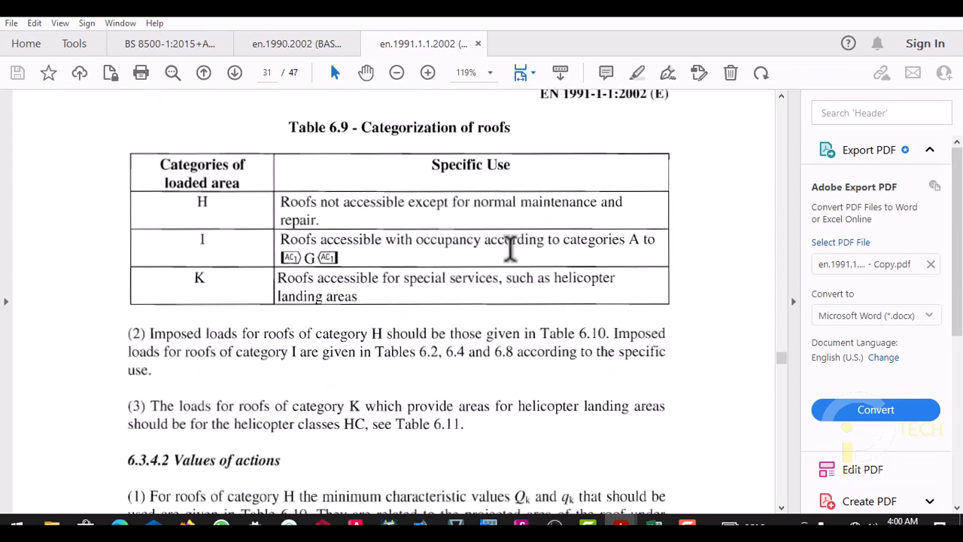
scroll(508, 249, "down", 12)
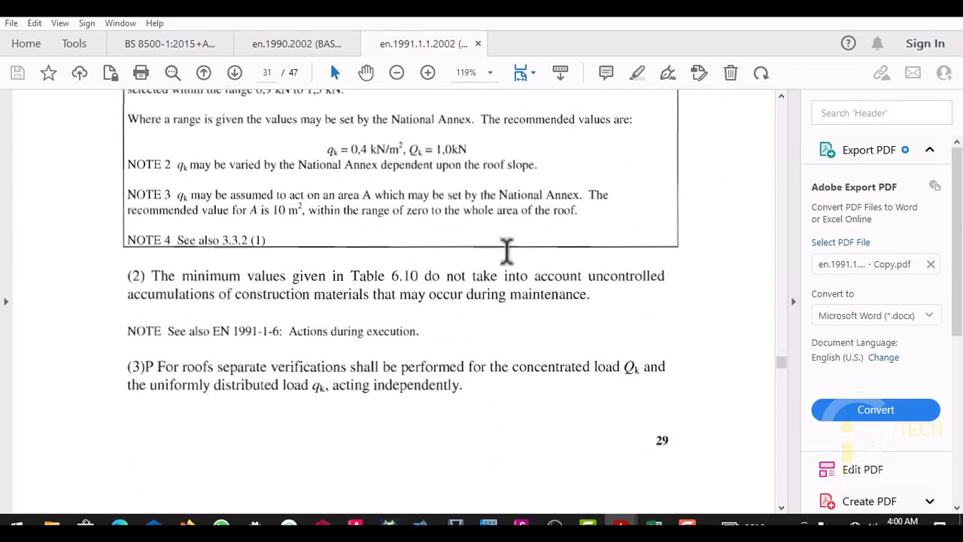
scroll(775, 392, "down", 15)
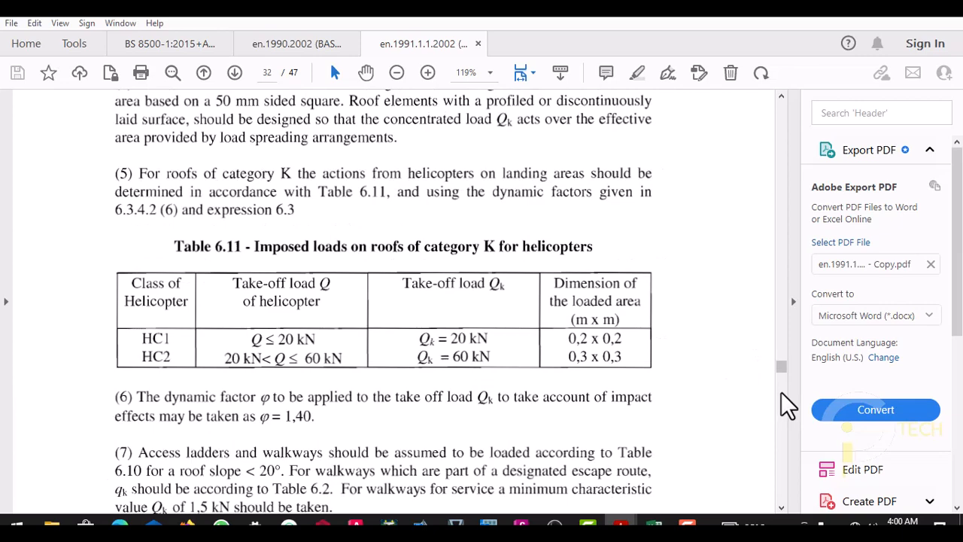
scroll(790, 416, "down", 10)
scroll(611, 323, "up", 6)
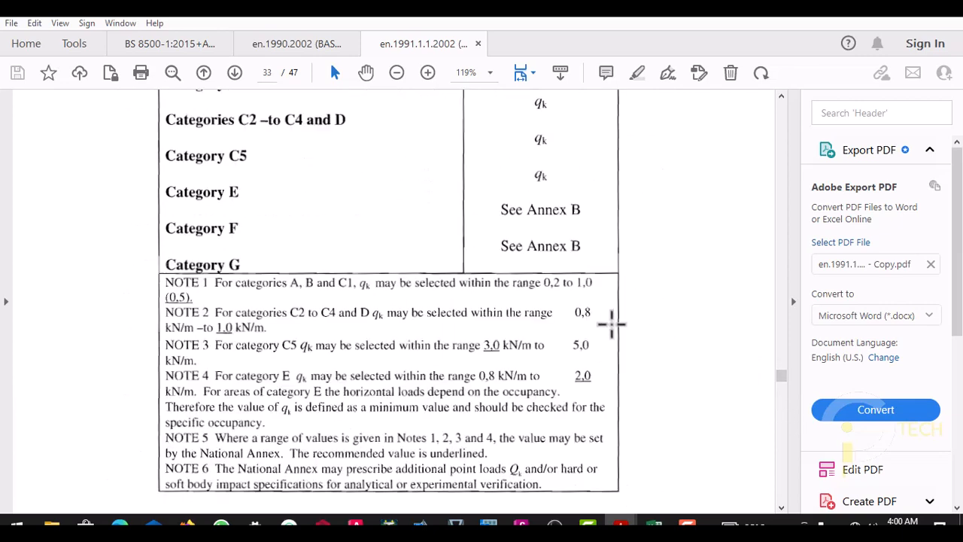
scroll(533, 275, "down", 15)
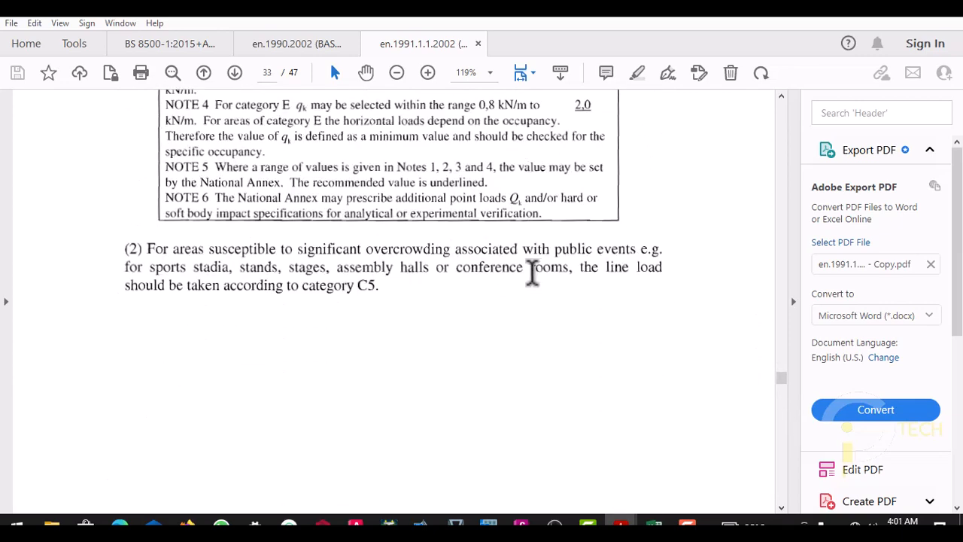
scroll(532, 275, "down", 5)
scroll(532, 274, "up", 3)
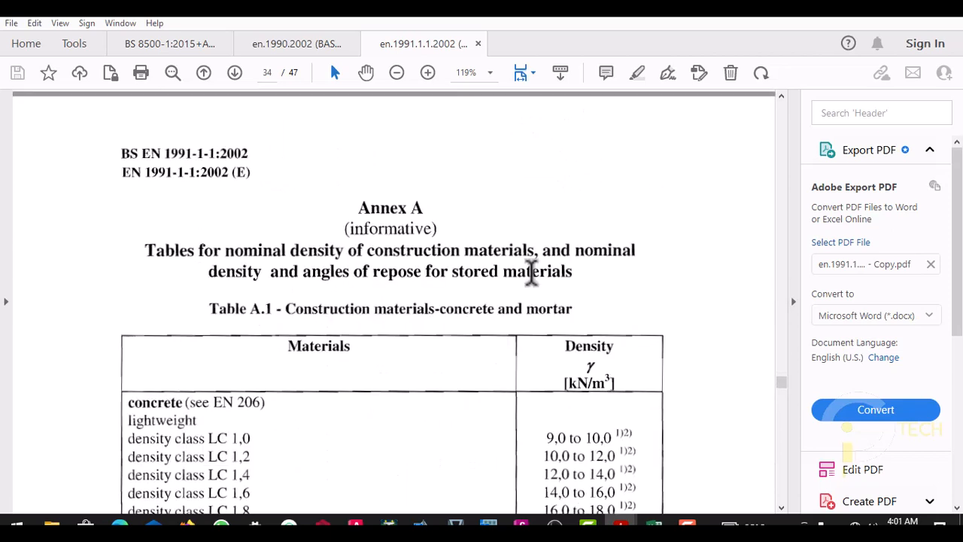
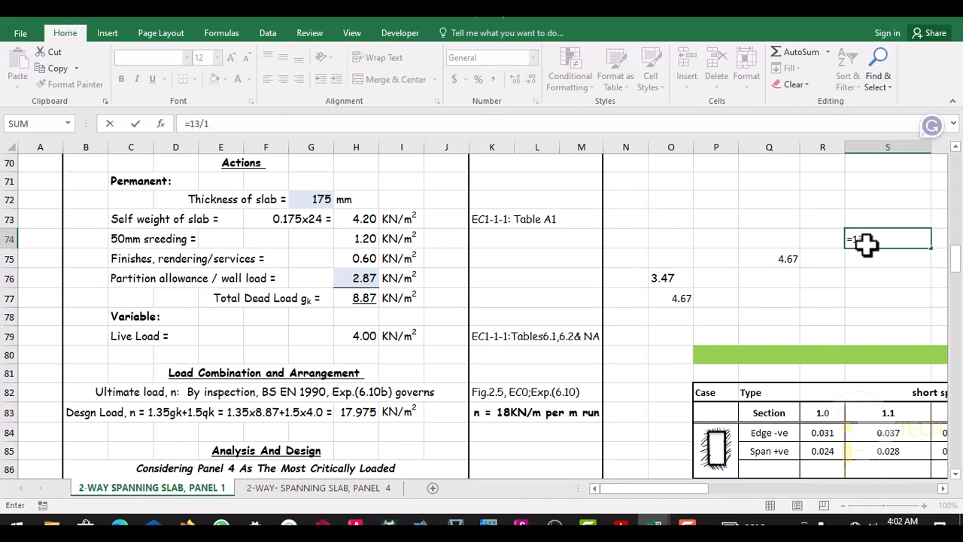
- Enter =13/1000 in cell S74 and switch to the EN 1991-1-1:2002 PDF in Adobe Acrobat Reader to check the cement mortar density
key("Return")
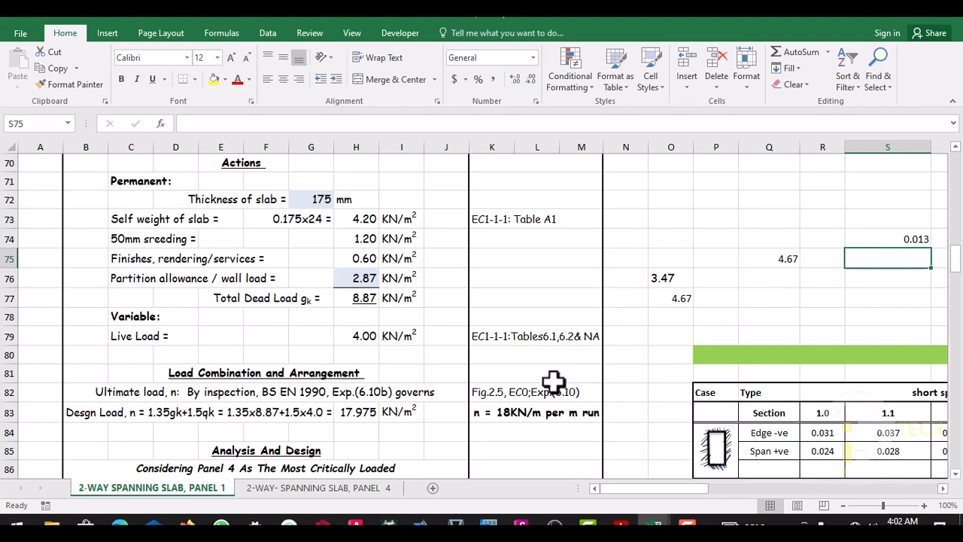
left_click(620, 525)
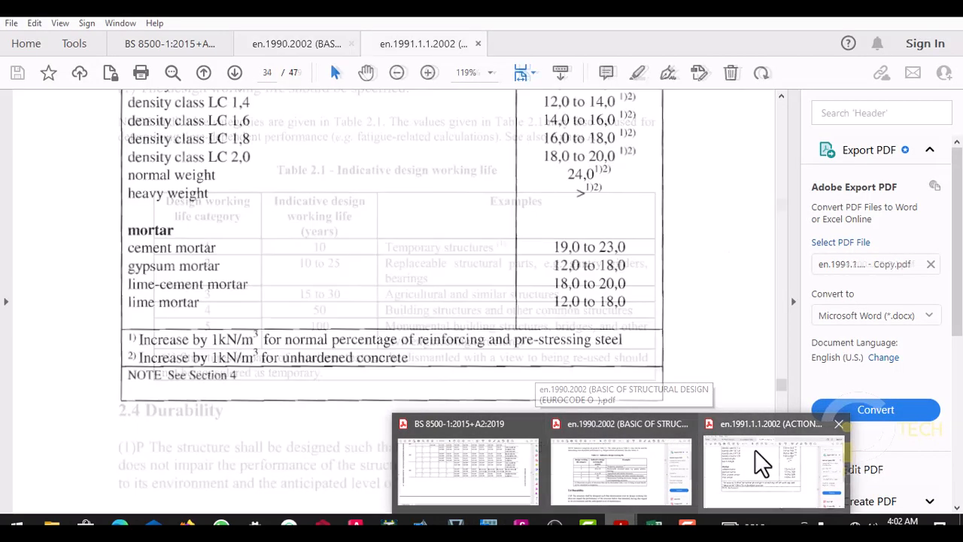
left_click(727, 462)
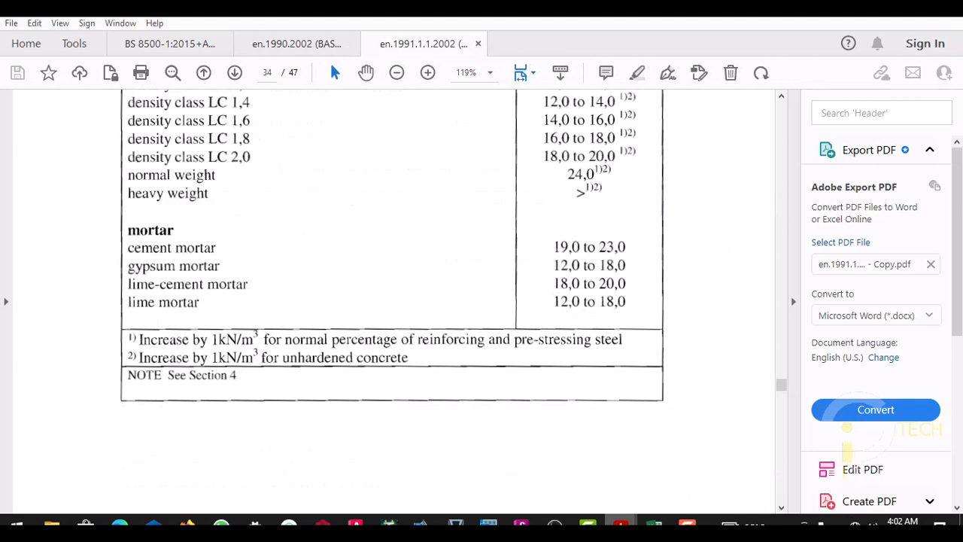
- Switch back to the PANEL SLAB workbook in Excel and enter the mortar density 23 in cell S75
mouse_move(653, 525)
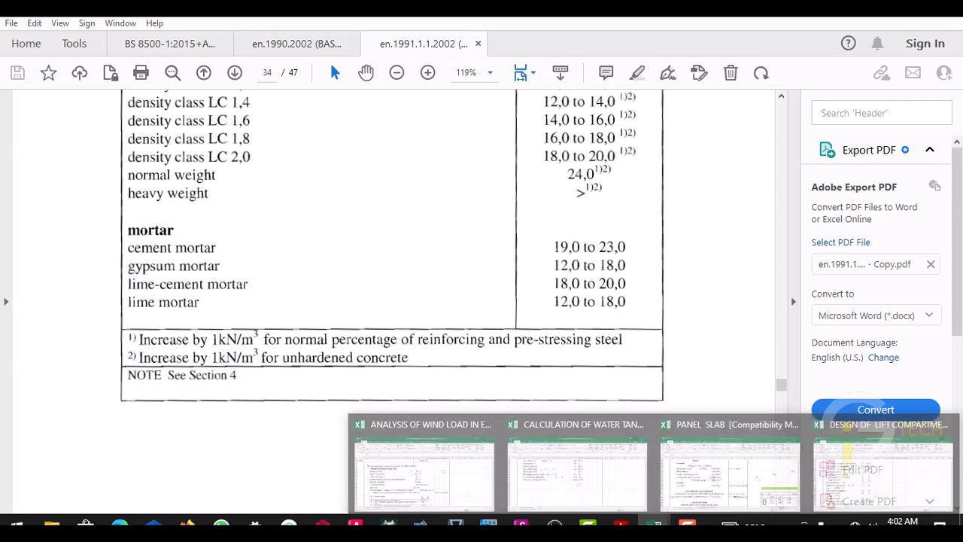
left_click(851, 440)
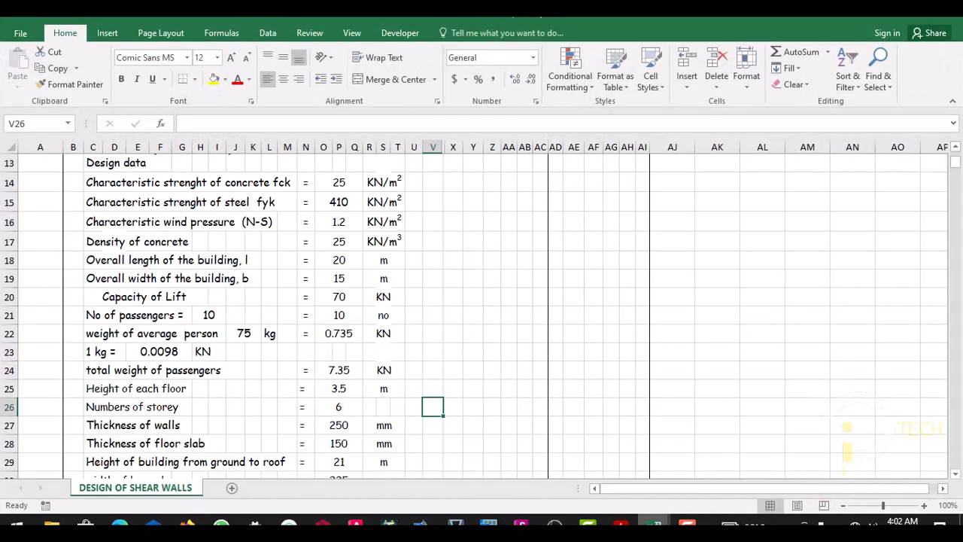
mouse_move(653, 525)
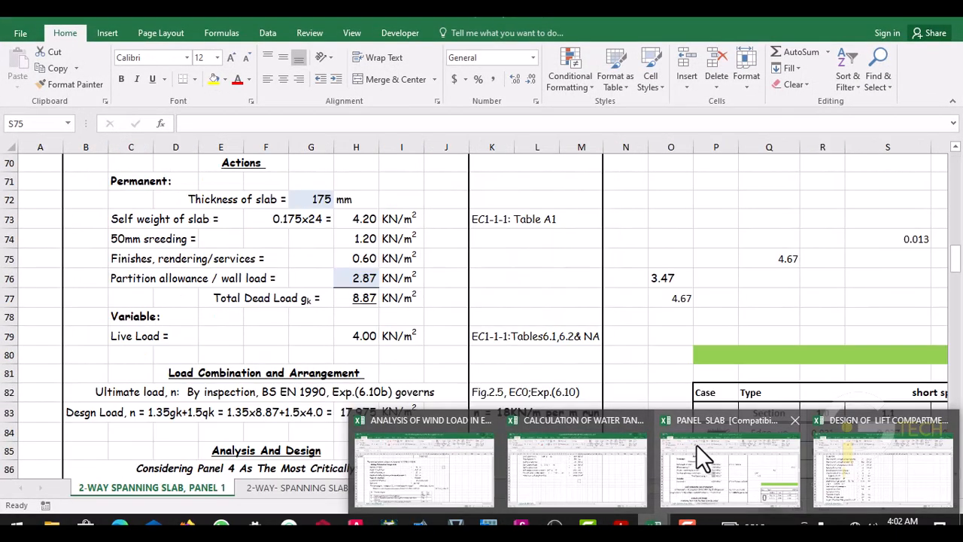
left_click(696, 444)
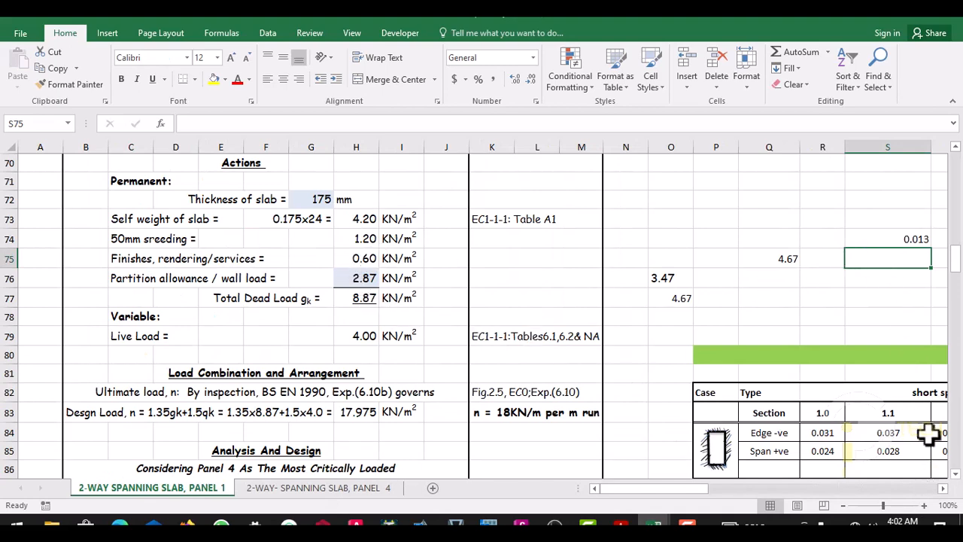
left_click(943, 488)
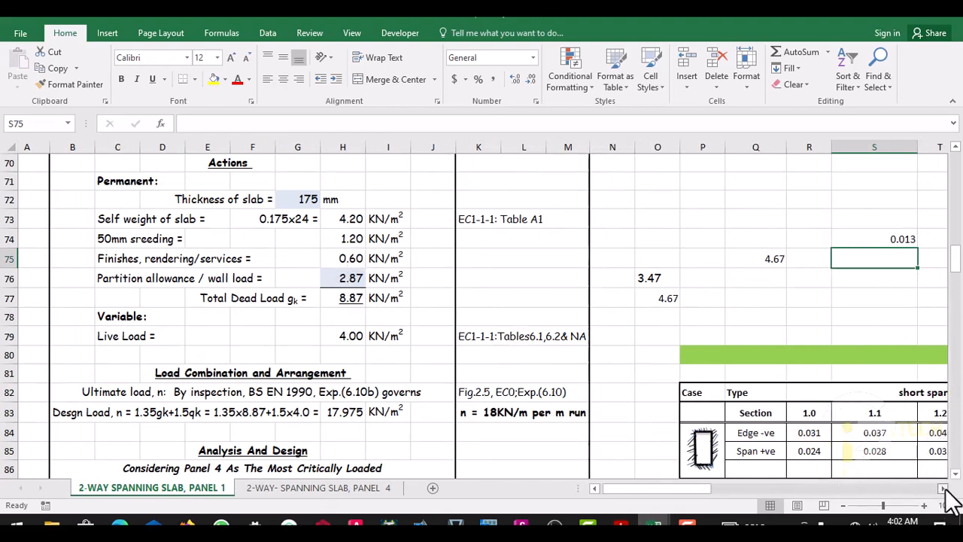
left_click(831, 284)
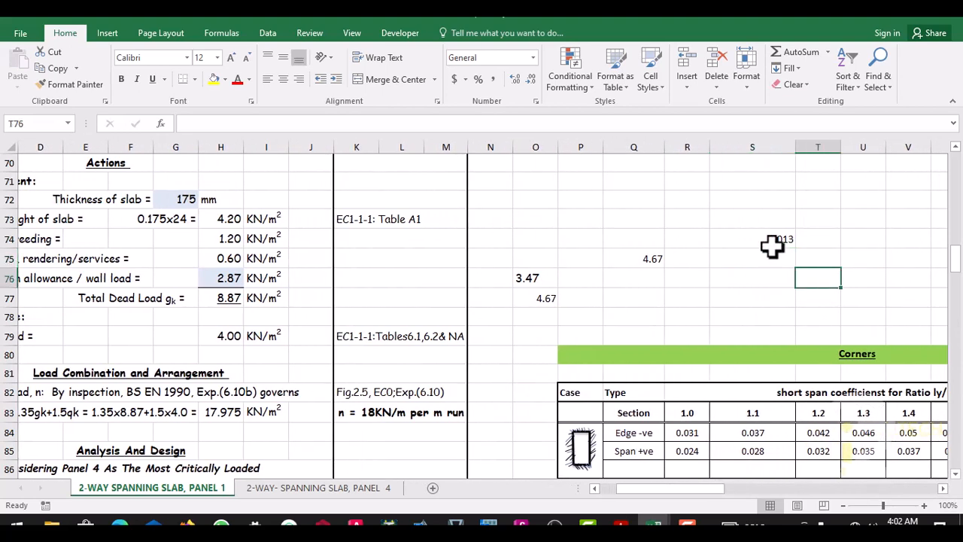
left_click(820, 239)
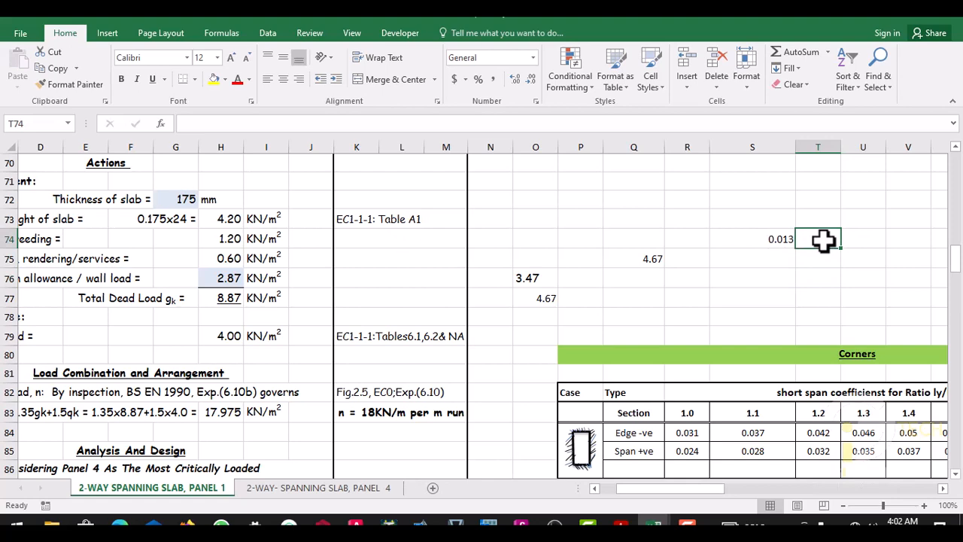
left_click(783, 257)
type("23")
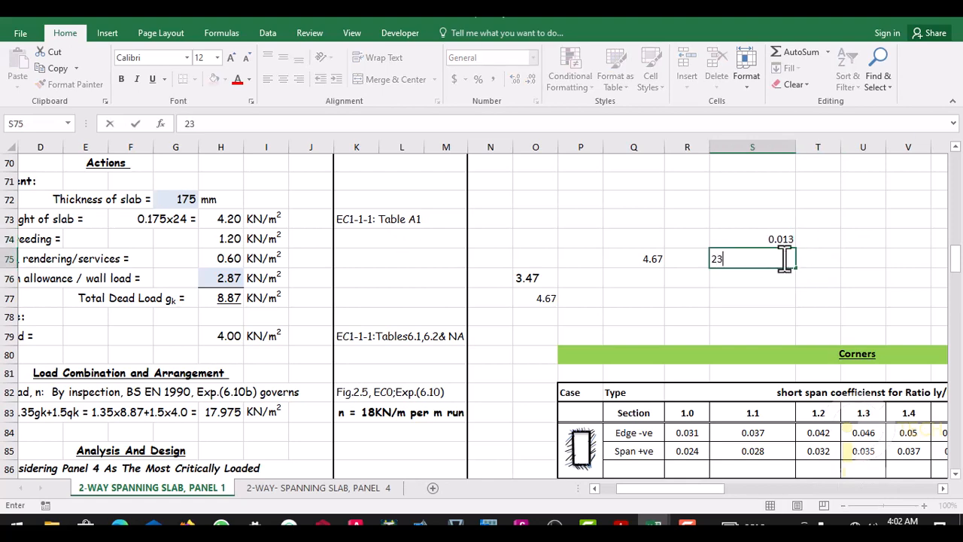
left_click(778, 296)
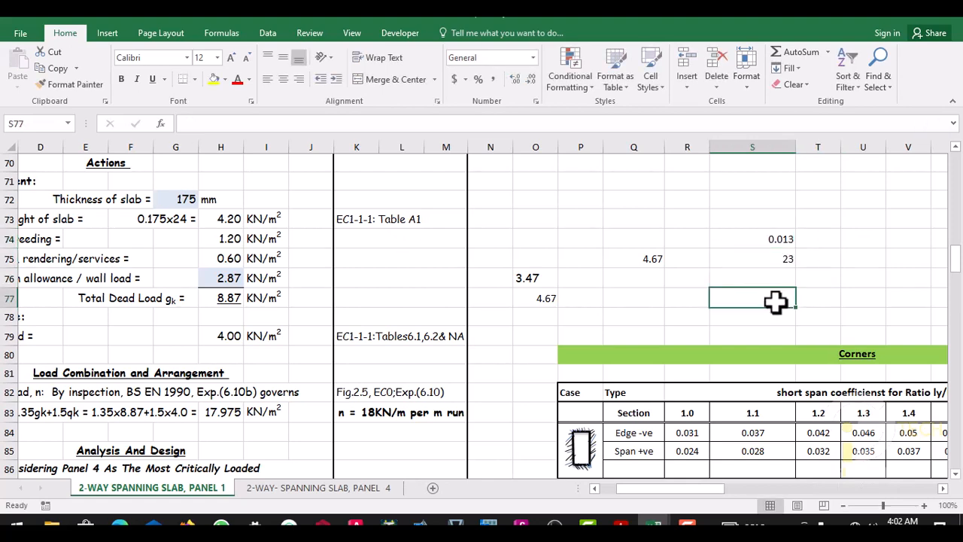
- Label the mortar density value by entering "density of mortar" in cell R75
left_click(682, 261)
type("density of mortar")
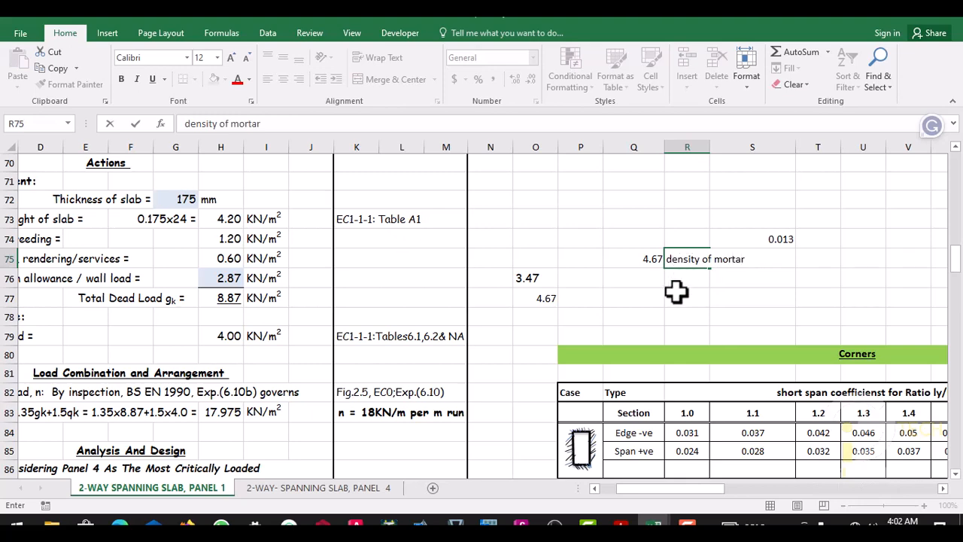
key("Return")
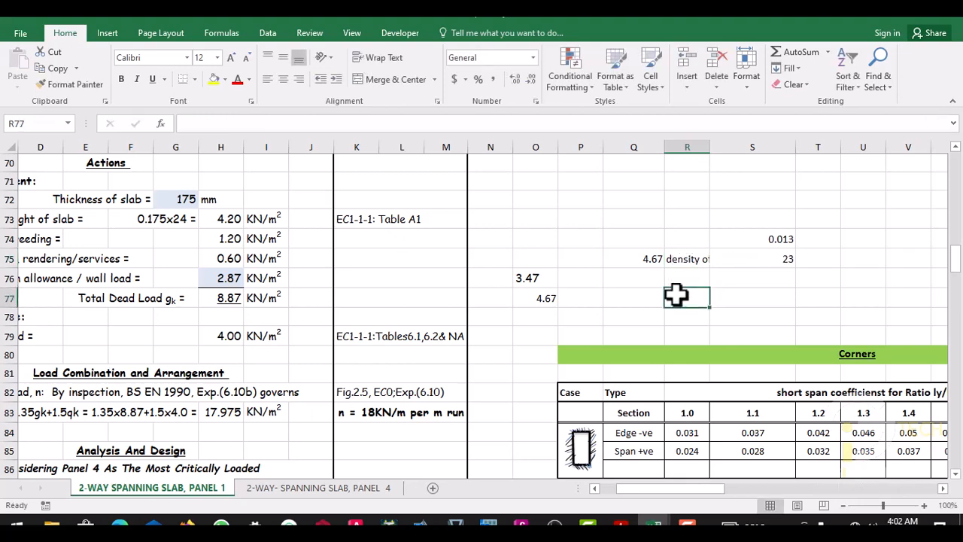
- Move the formula =H77-H73 from cell Q75 to P75
left_click(652, 259)
right_click(652, 260)
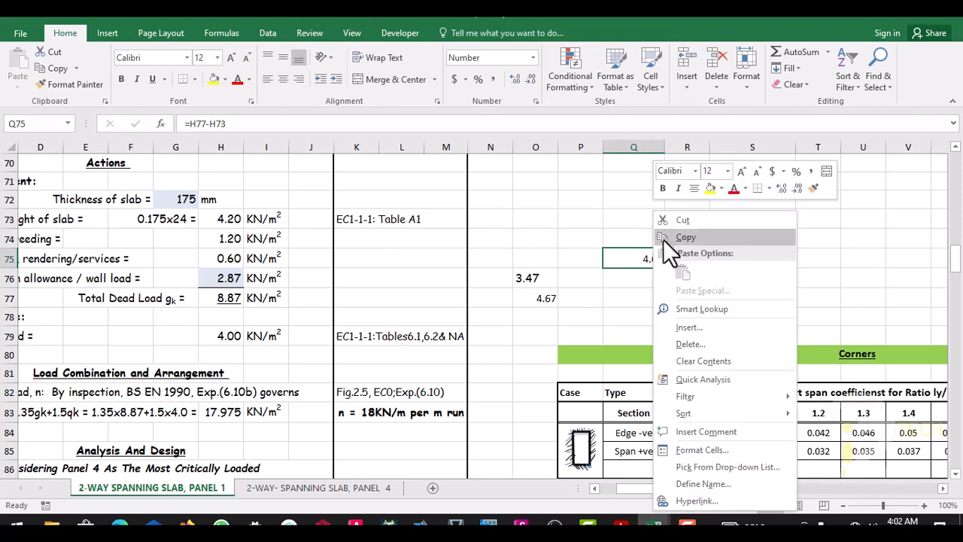
left_click(681, 236)
left_click(584, 259)
right_click(585, 259)
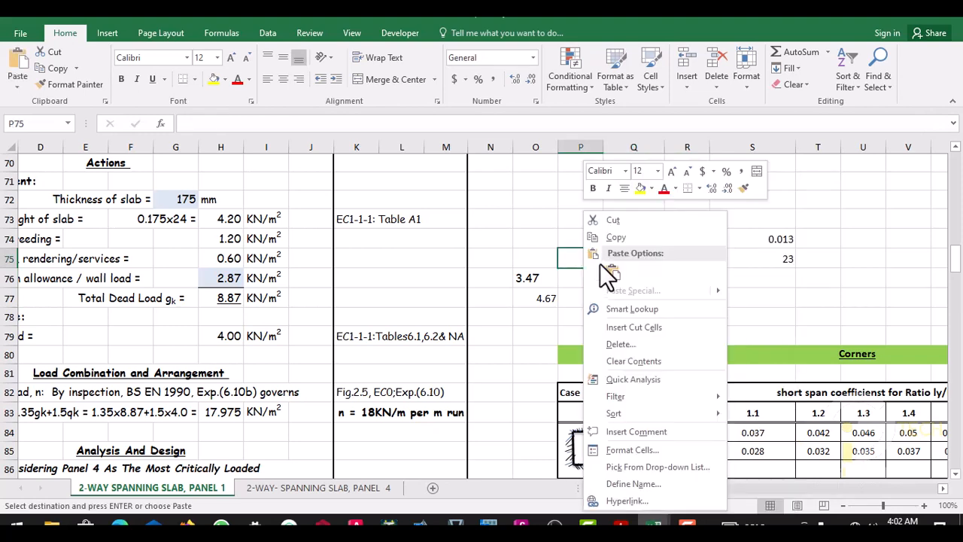
left_click(621, 272)
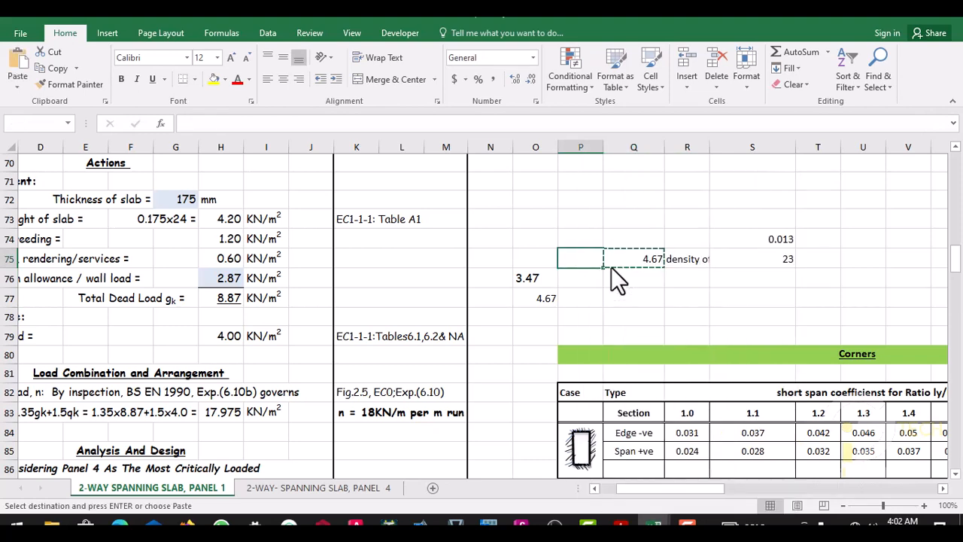
- Merge and center cells Q75:R75 so that the mortar density label has enough room
left_click(657, 259)
left_click_drag(656, 259, 673, 258)
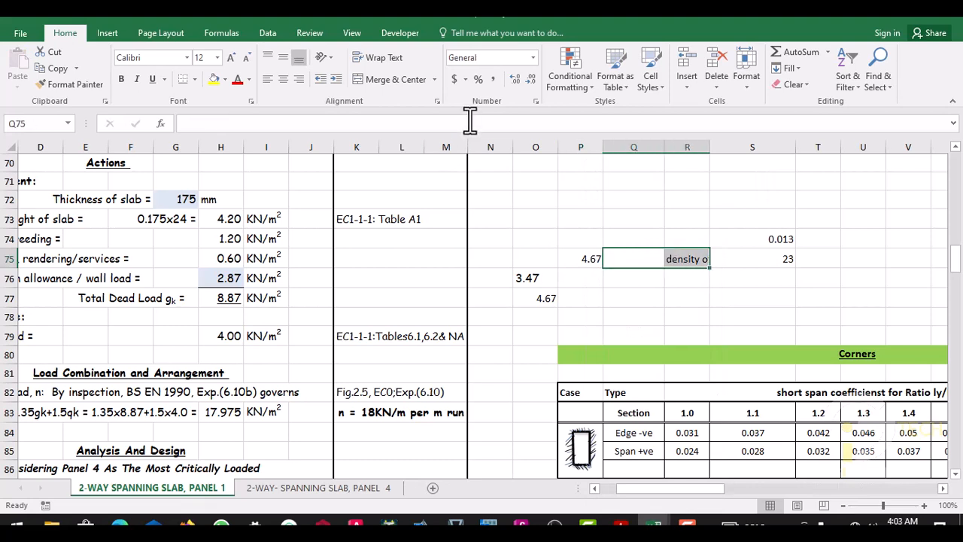
left_click(417, 80)
left_click(639, 315)
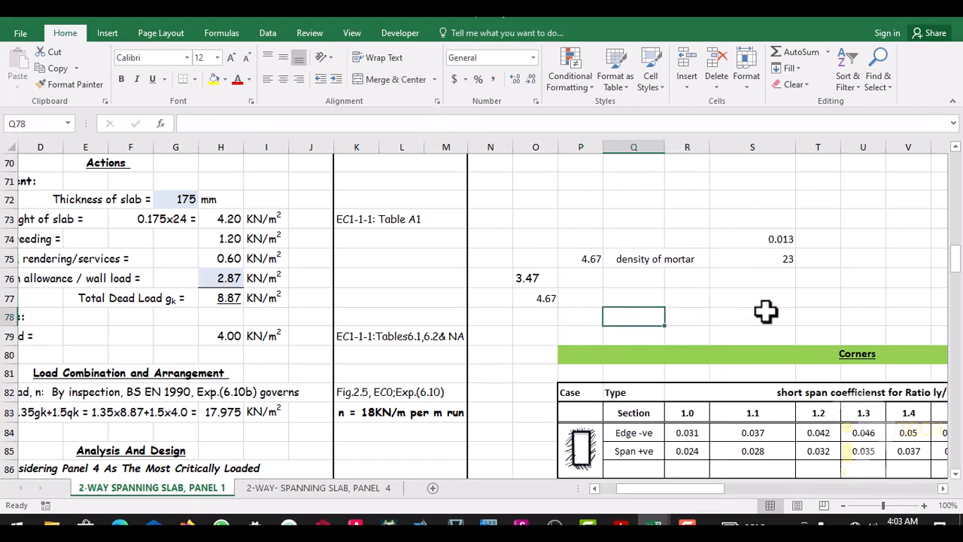
- Calculate the single-face rendering load in cell T75 with =S74*S75 and format it to two decimal places
left_click(820, 259)
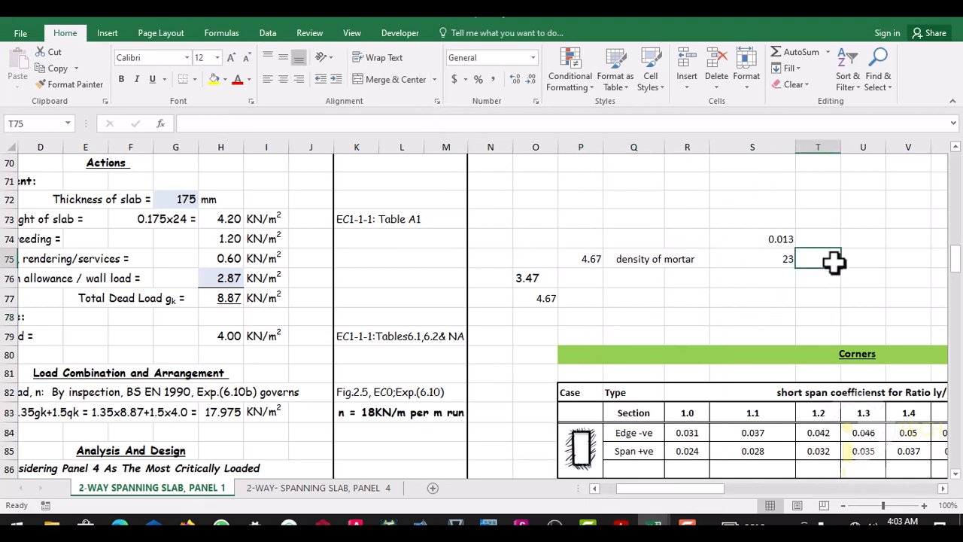
type("=")
left_click(783, 238)
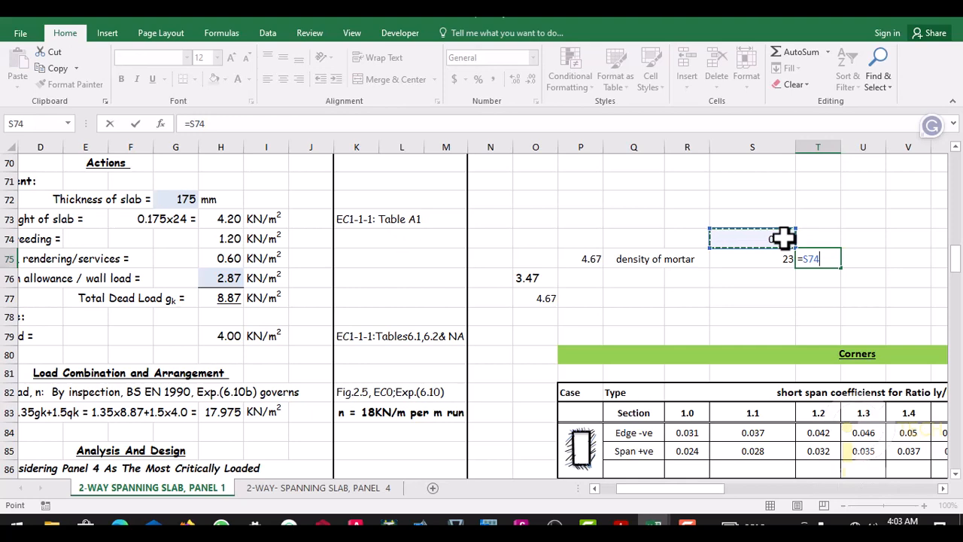
type("*")
left_click(771, 260)
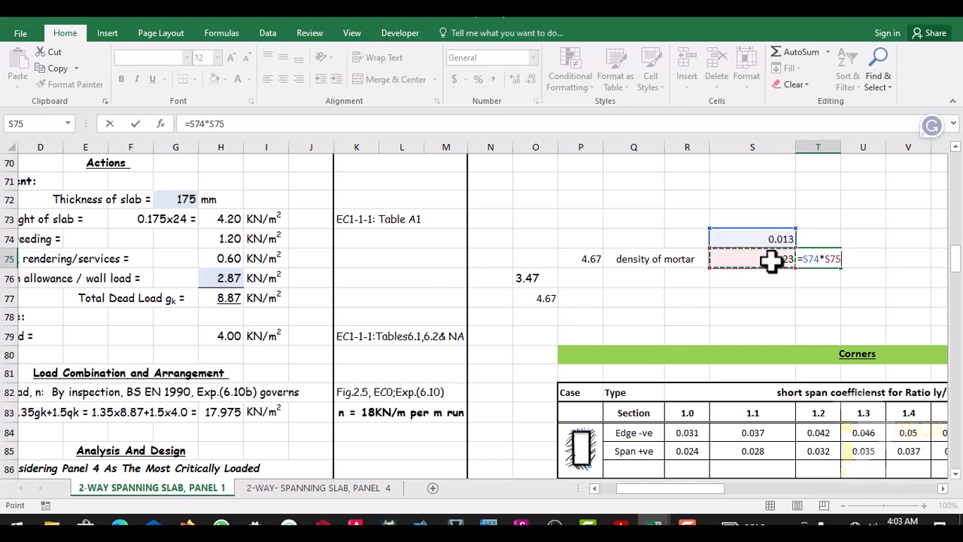
key("Return")
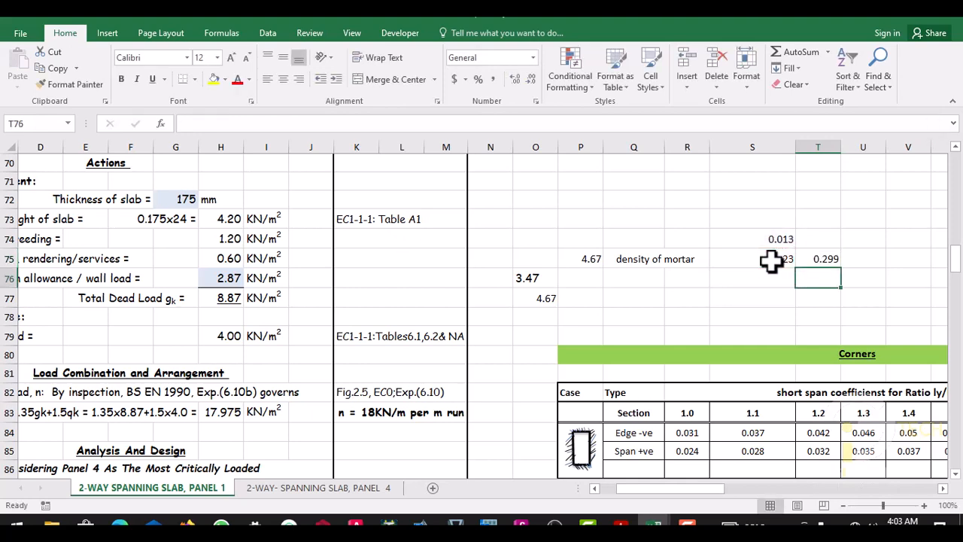
left_click(824, 261)
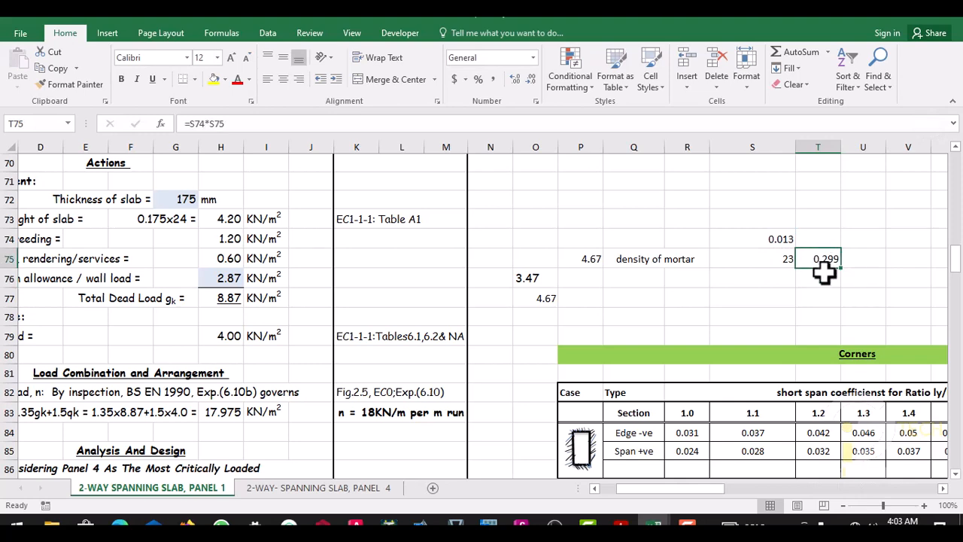
left_click(529, 80)
left_click_drag(812, 298, 821, 286)
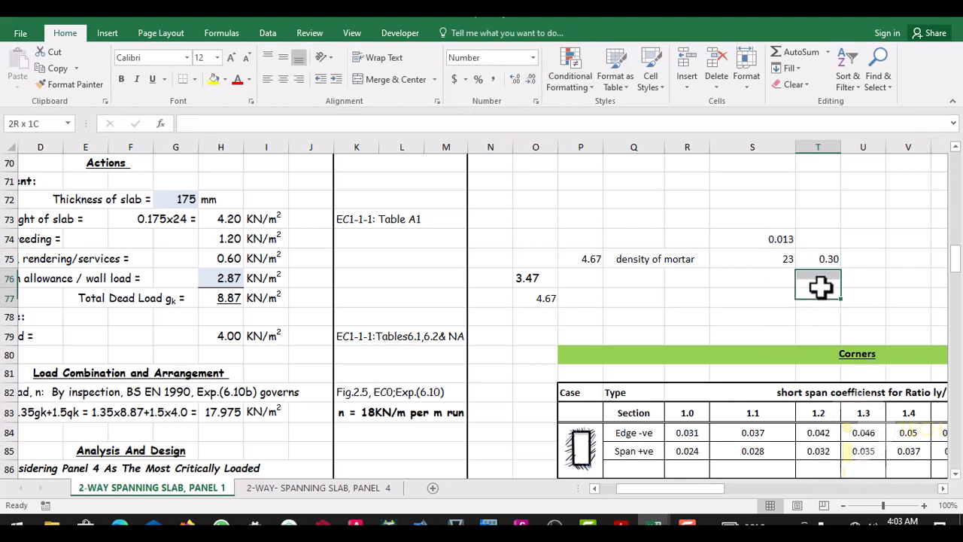
left_click(777, 316)
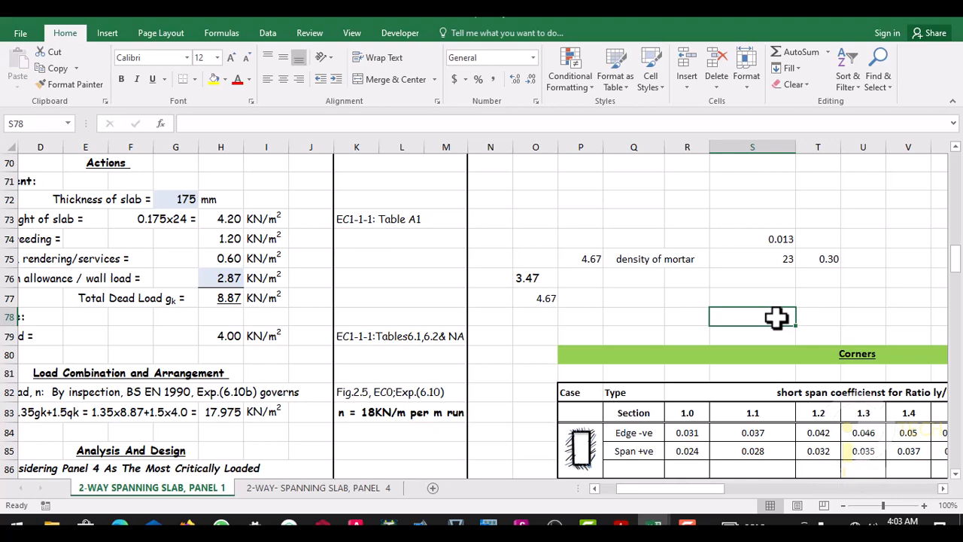
- Double the rendering load in cell T76 with =2*T75 and format it to two decimal places
left_click(823, 279)
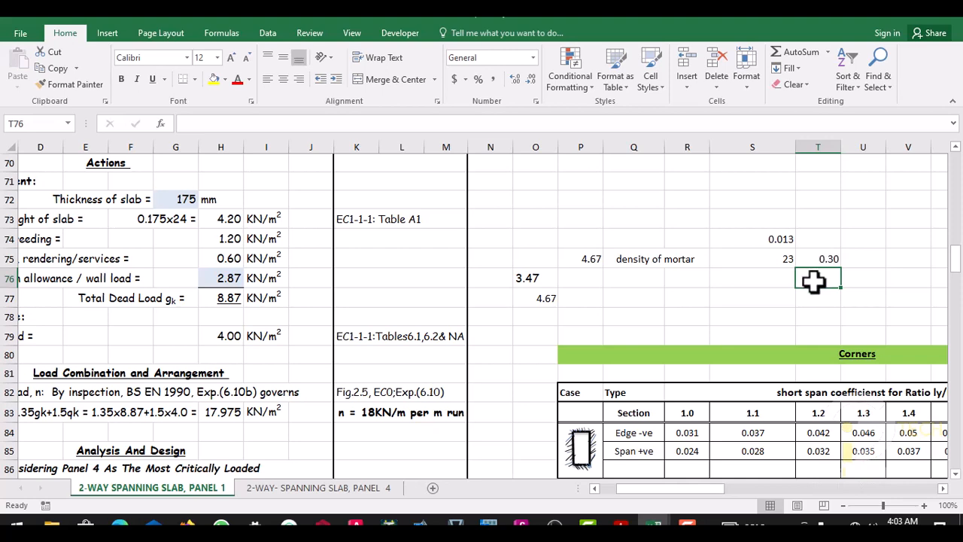
type("=")
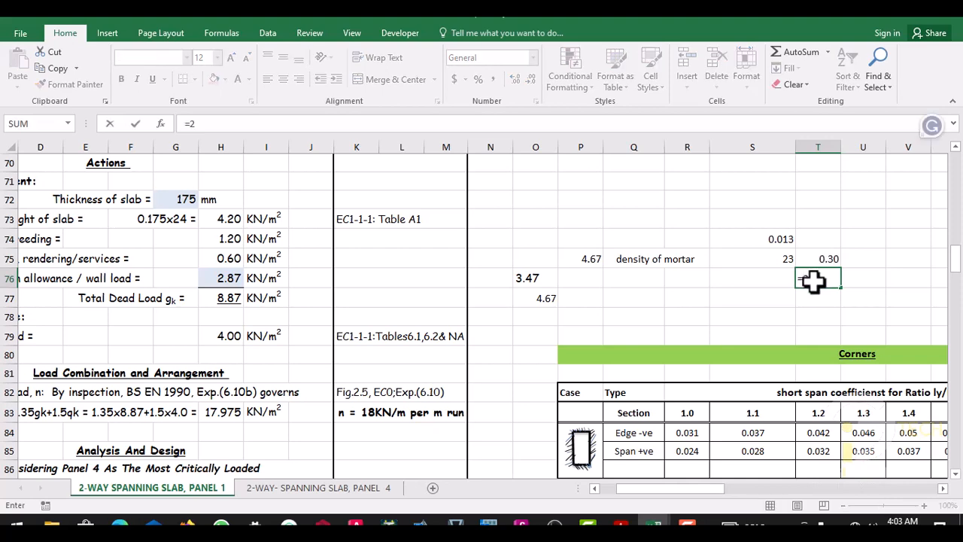
type("2*")
left_click(824, 259)
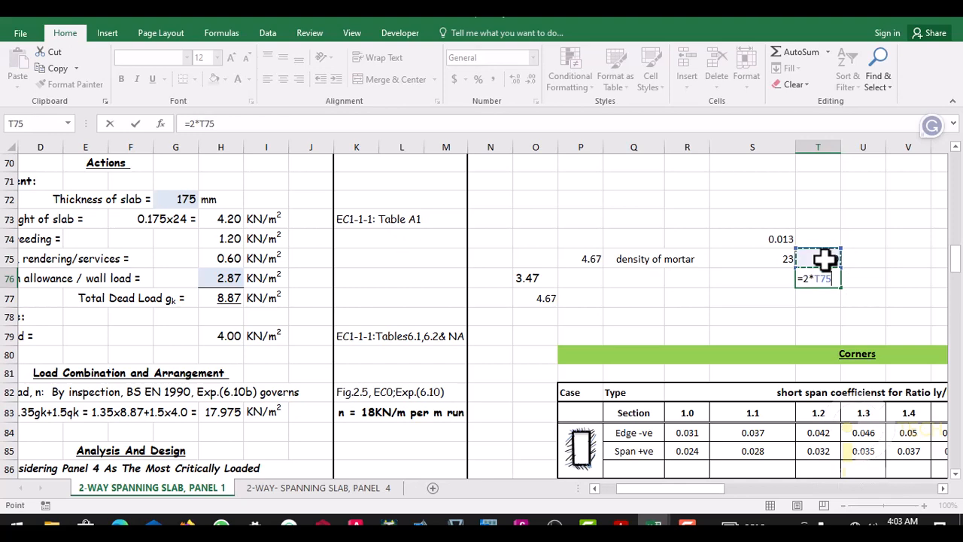
key("Return")
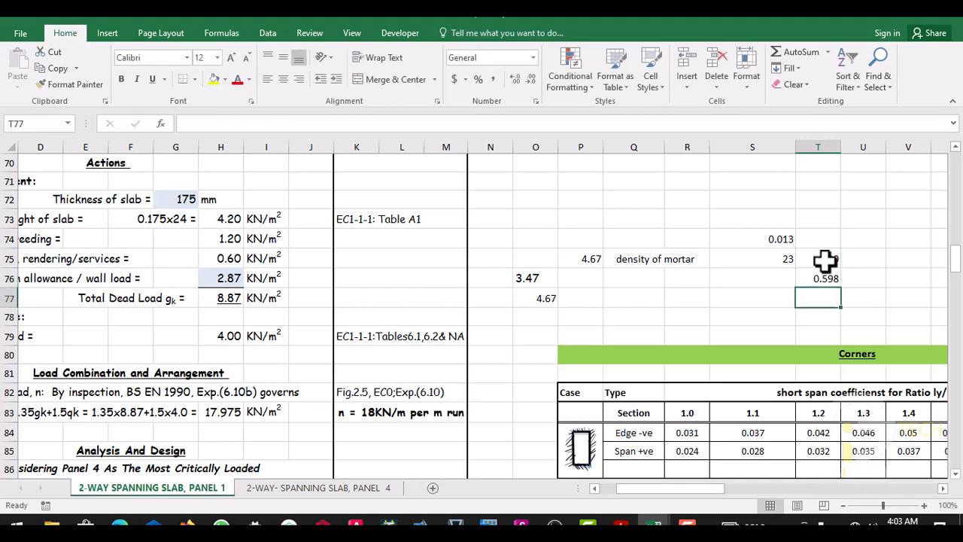
left_click(850, 280)
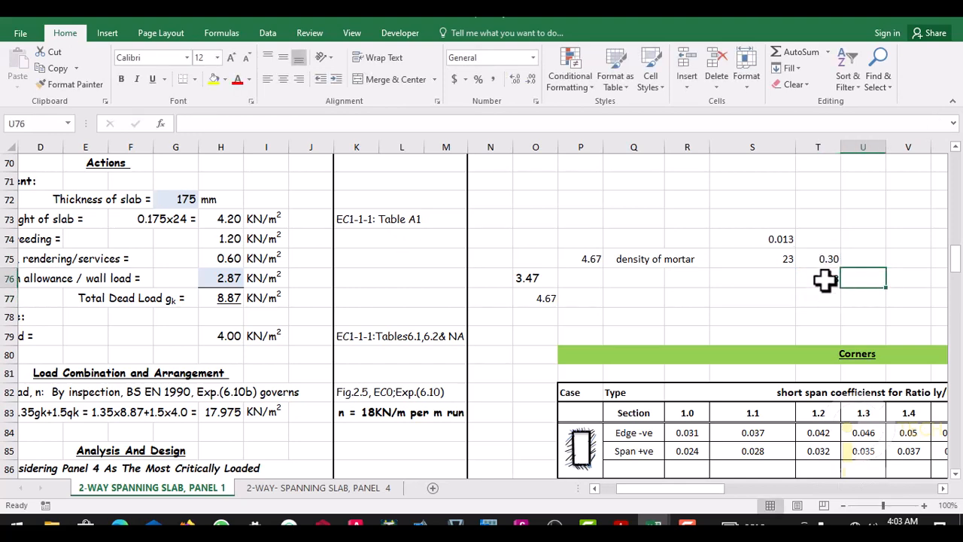
left_click(826, 280)
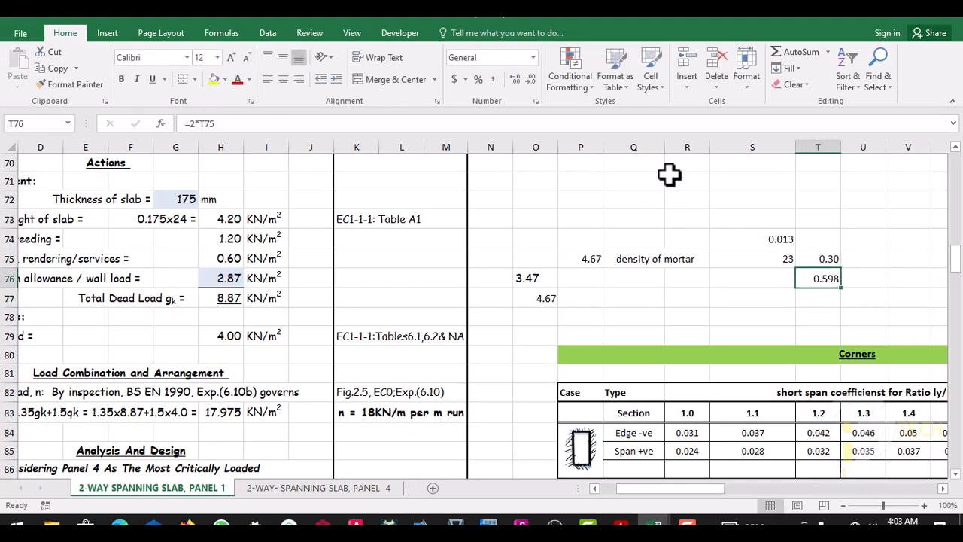
left_click(530, 80)
left_click(669, 297)
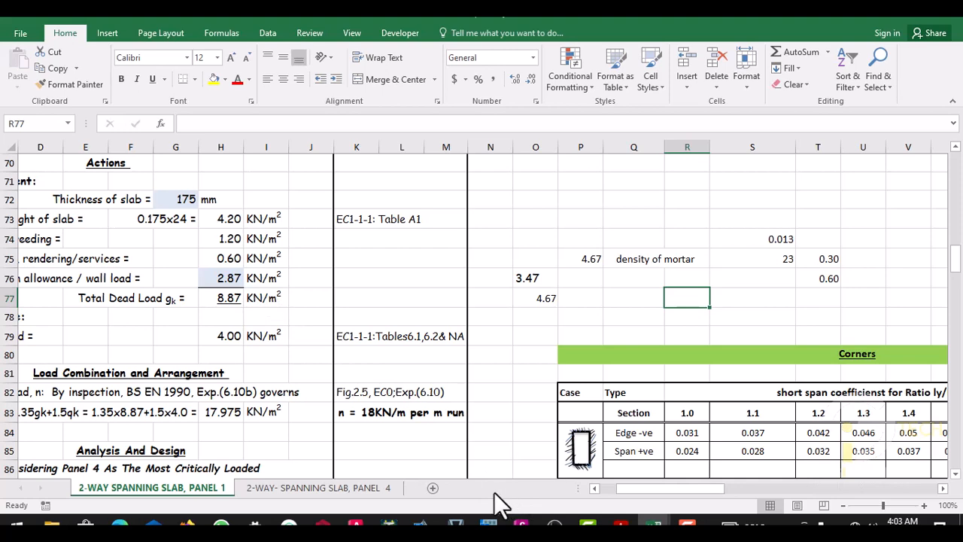
scroll(544, 294, "down", 1)
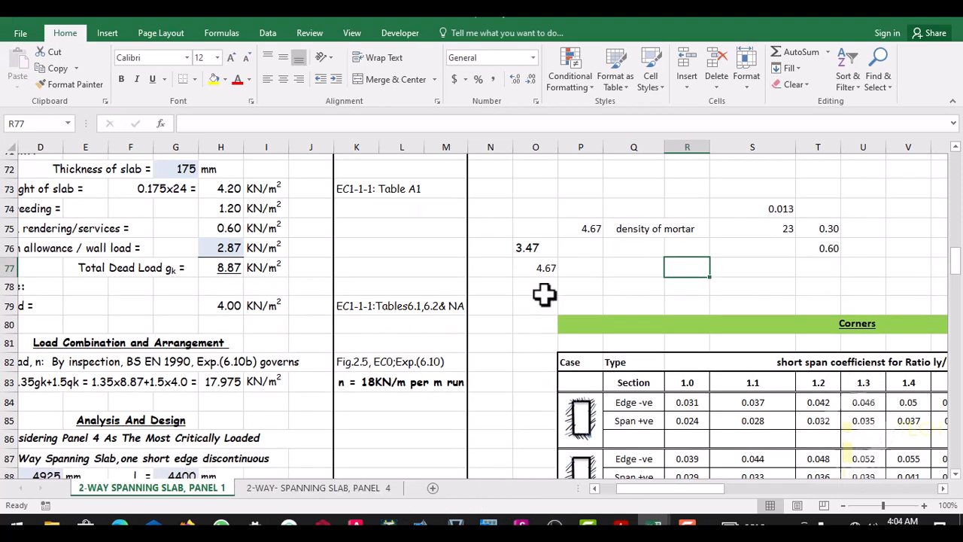
scroll(544, 294, "down", 1)
scroll(469, 292, "up", 2)
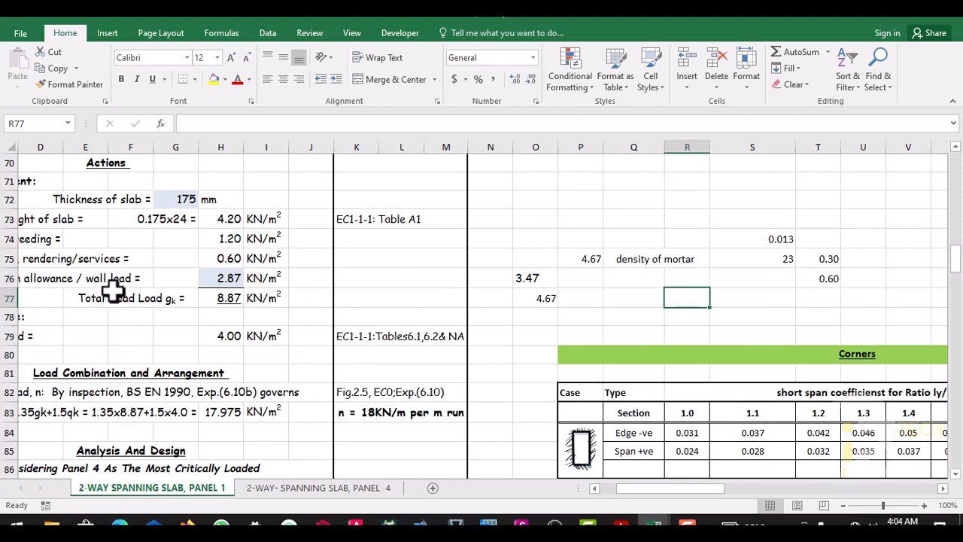
- Review the loading information, cover and design data above the Actions section of the PANEL 1 slab sheet
scroll(232, 293, "up", 3)
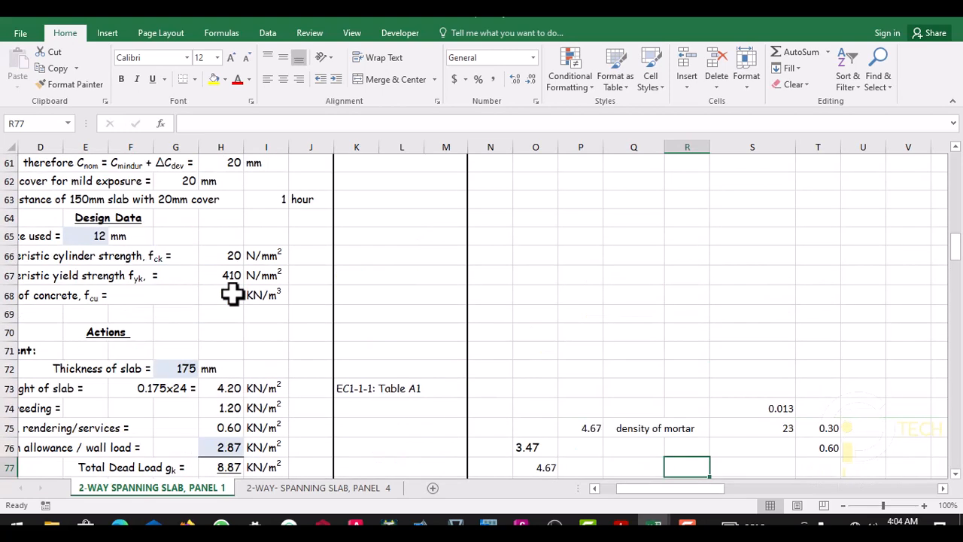
scroll(232, 295, "up", 5)
scroll(232, 293, "up", 5)
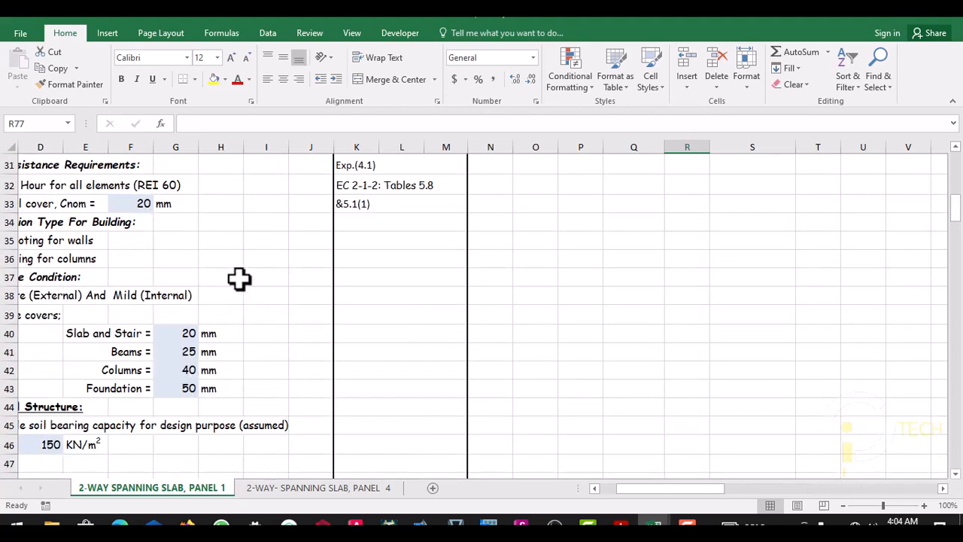
scroll(489, 289, "up", 2)
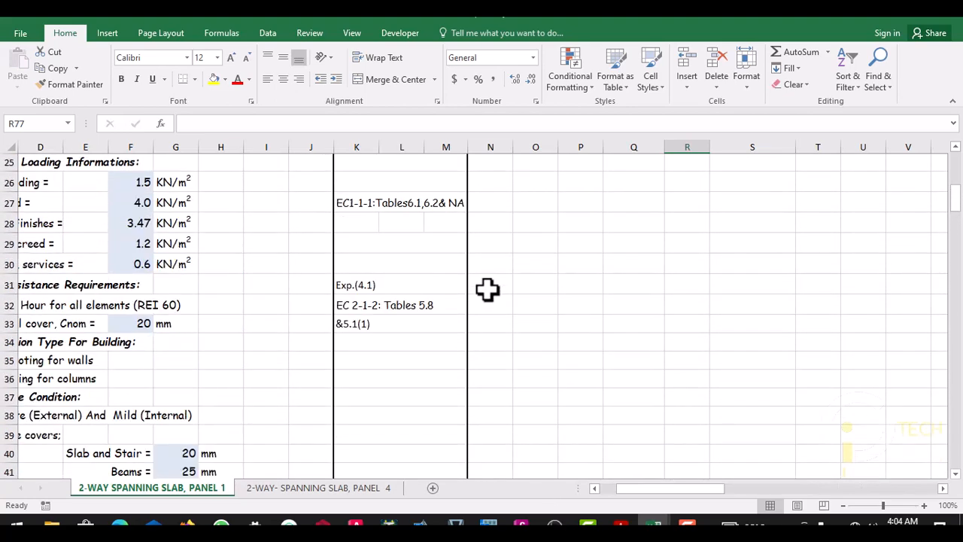
scroll(300, 285, "down", 9)
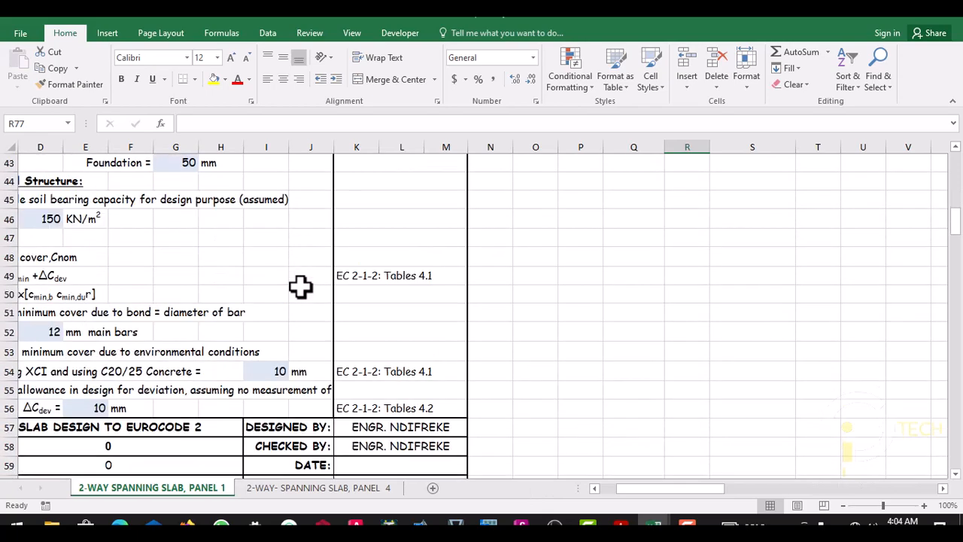
scroll(299, 286, "down", 6)
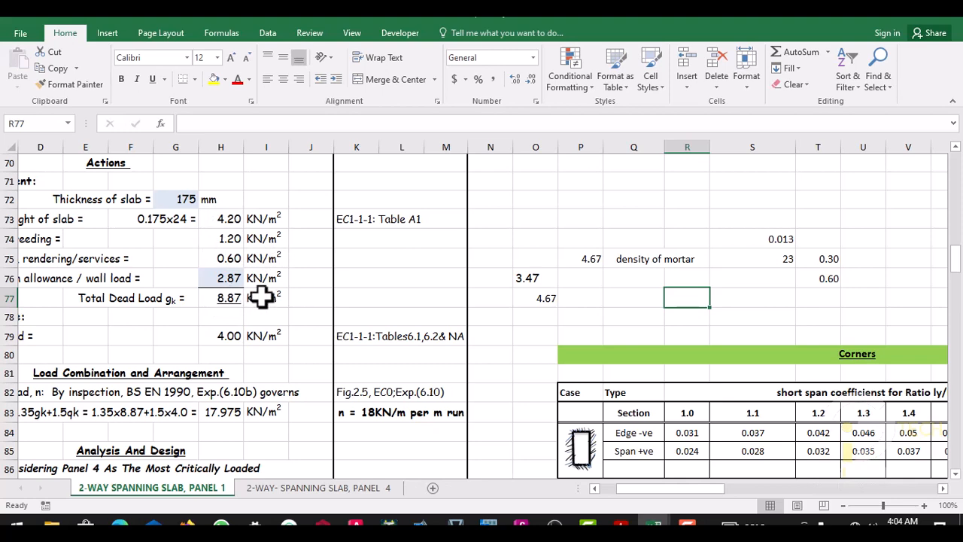
- Calculate the slab's dead load excluding self-weight in cell Q77 with =H77-H73
left_click(583, 296)
left_click(621, 301)
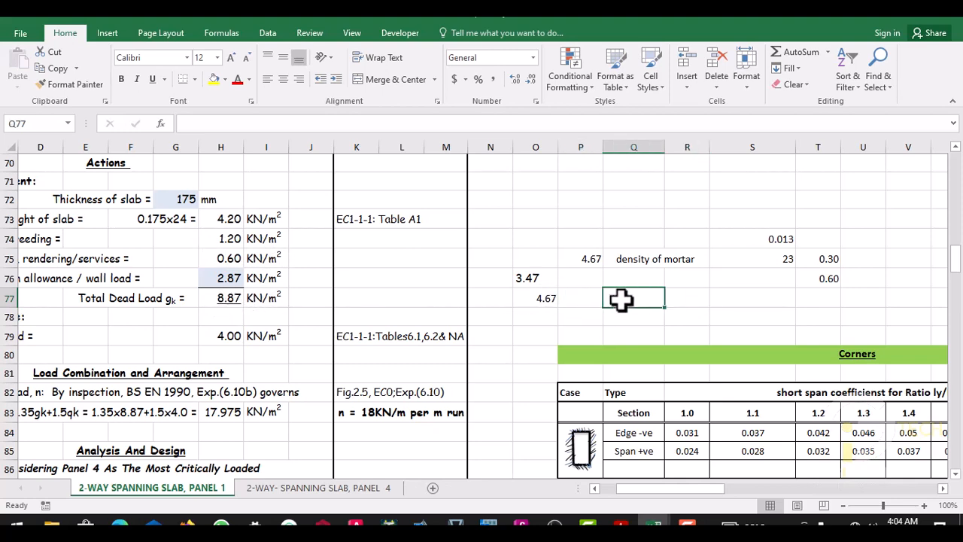
type("=")
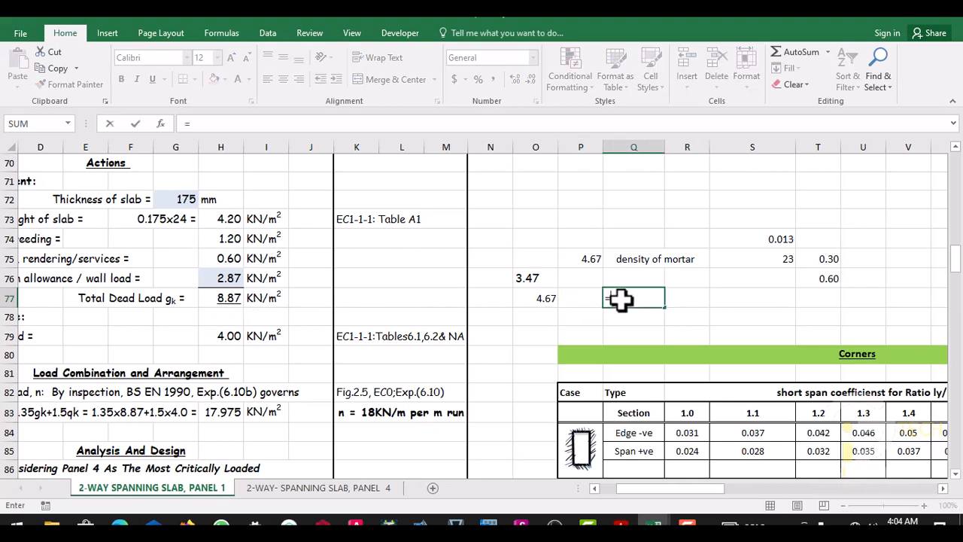
left_click(222, 299)
type("-")
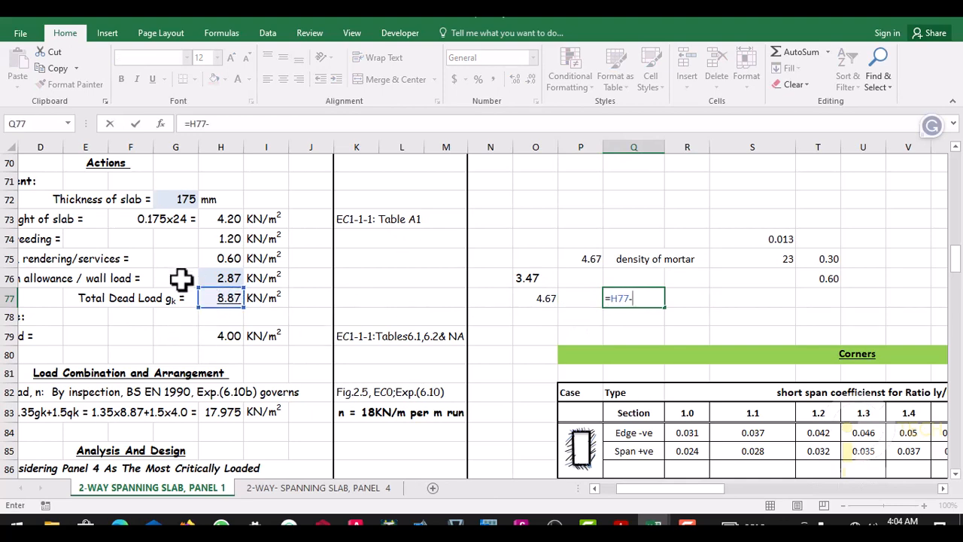
left_click(226, 218)
key("Return")
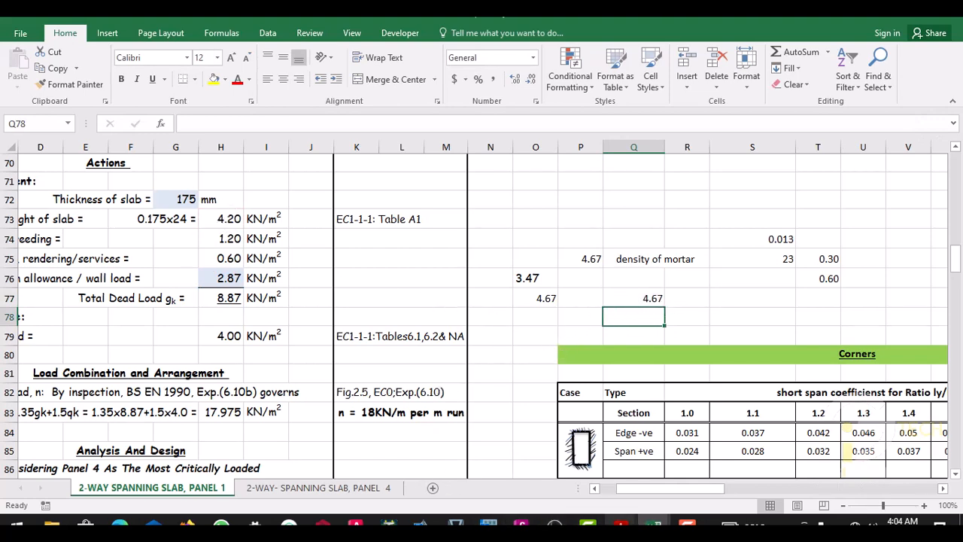
- Switch to ProtaStructure and set the slab's dead load to 4.67 kN/m2
left_click(324, 523)
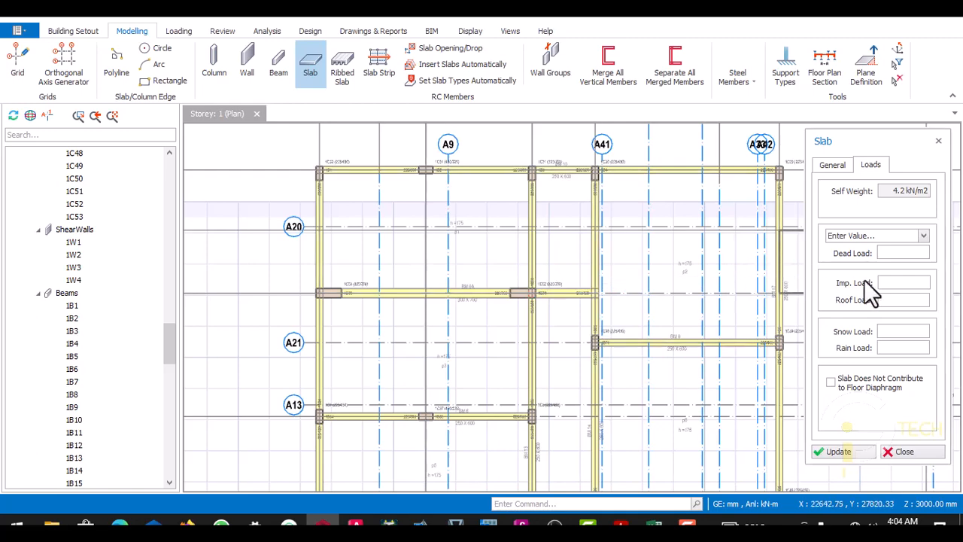
left_click(894, 253)
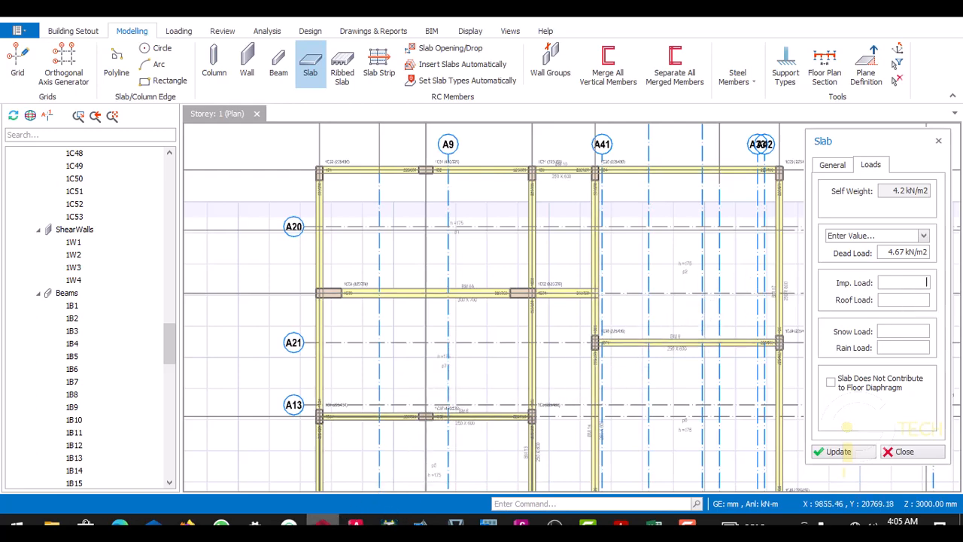
- Switch to the 4 FLOORS drawing in AutoCAD and examine the room uses on the typical first to fourth floor plan
mouse_move(323, 525)
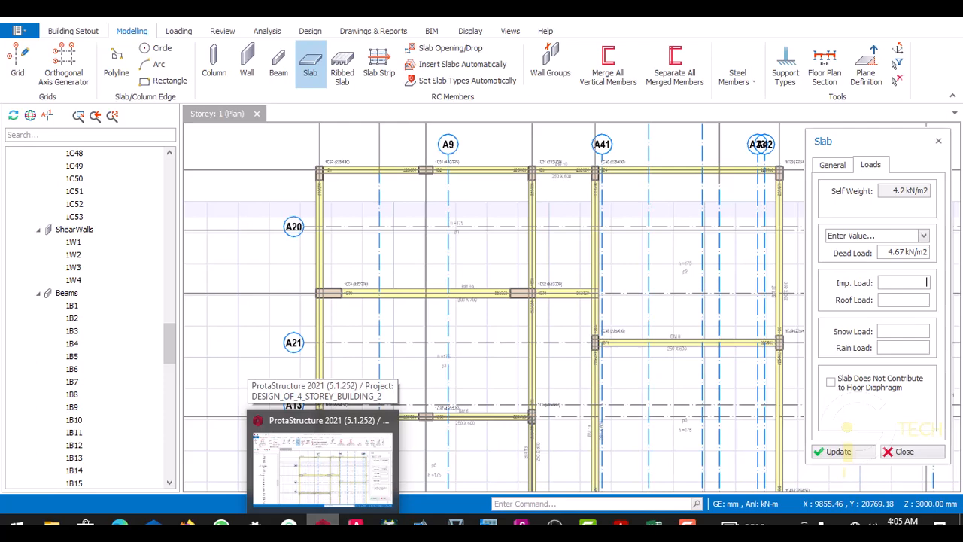
left_click(356, 525)
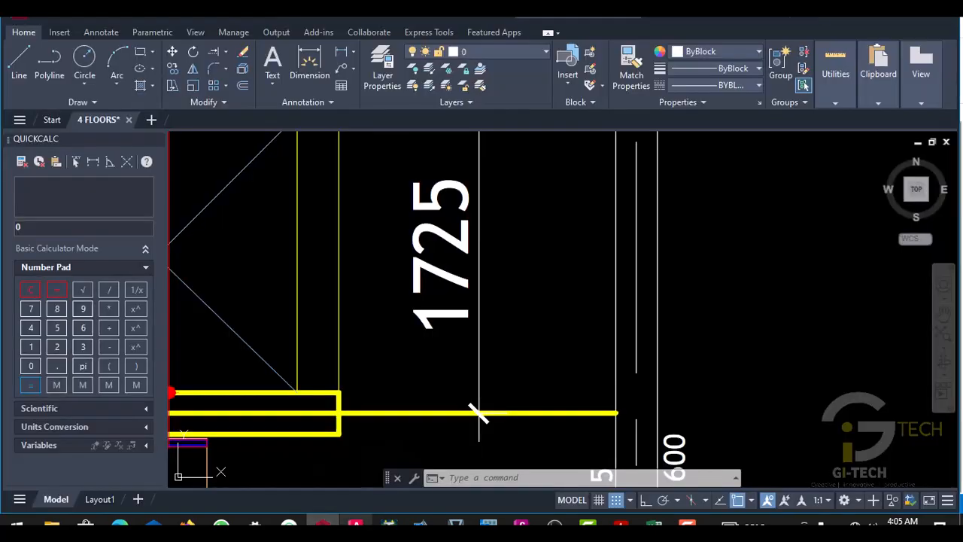
scroll(477, 409, "down", 5)
scroll(433, 343, "down", 10)
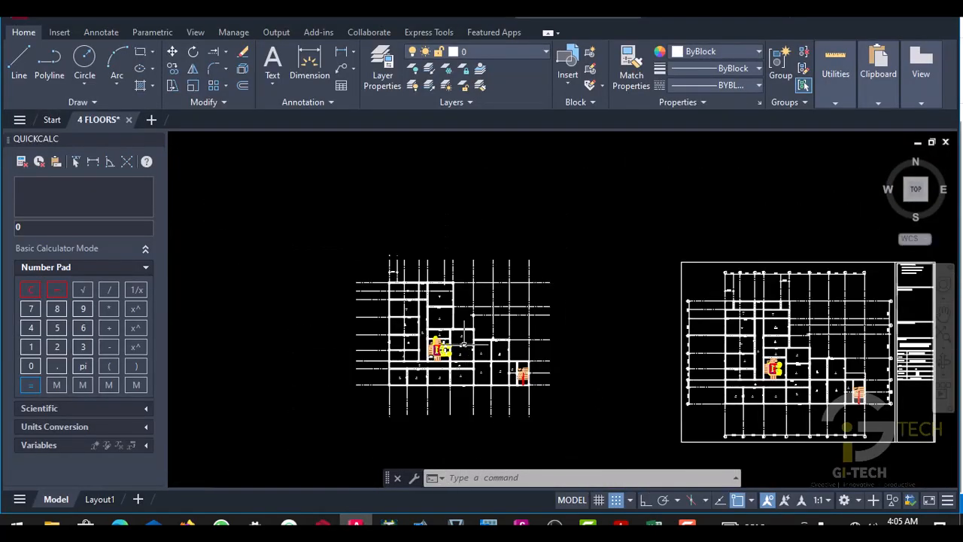
scroll(538, 290, "up", 10)
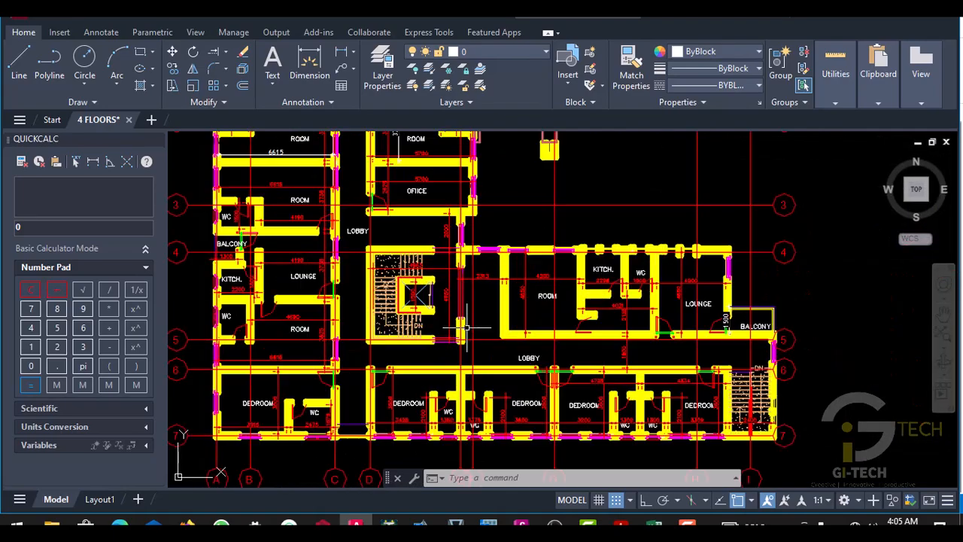
scroll(564, 301, "up", 5)
scroll(563, 301, "down", 5)
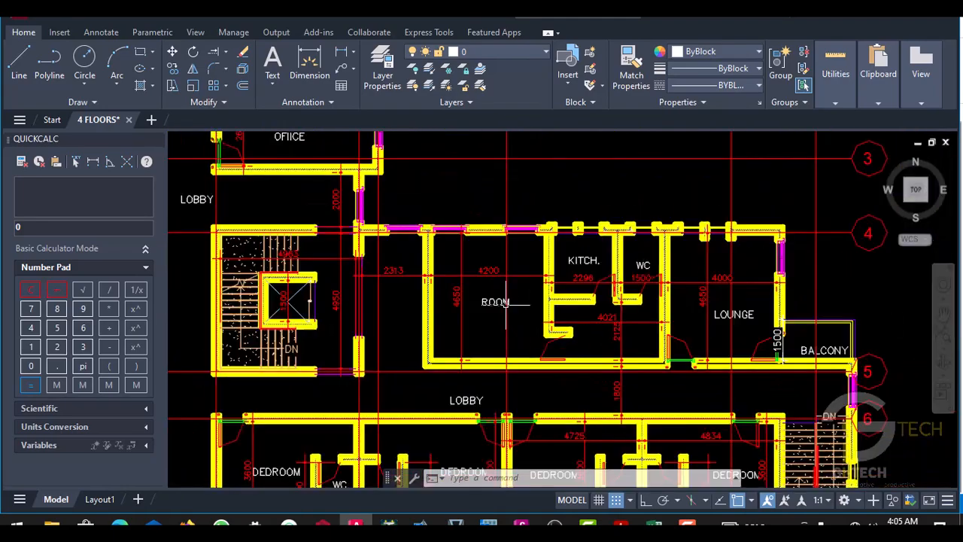
scroll(712, 318, "up", 3)
scroll(587, 313, "down", 5)
scroll(492, 304, "up", 5)
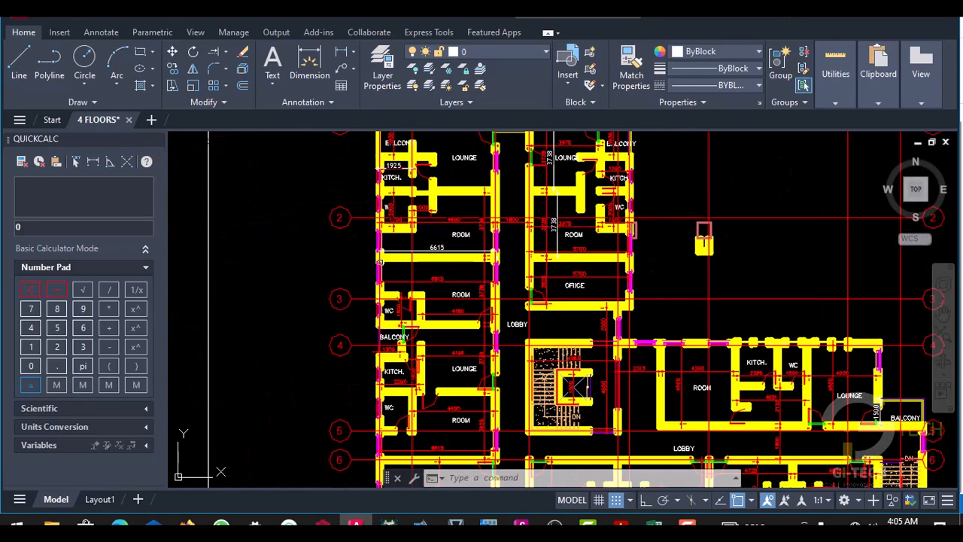
scroll(518, 341, "up", 3)
scroll(518, 340, "down", 6)
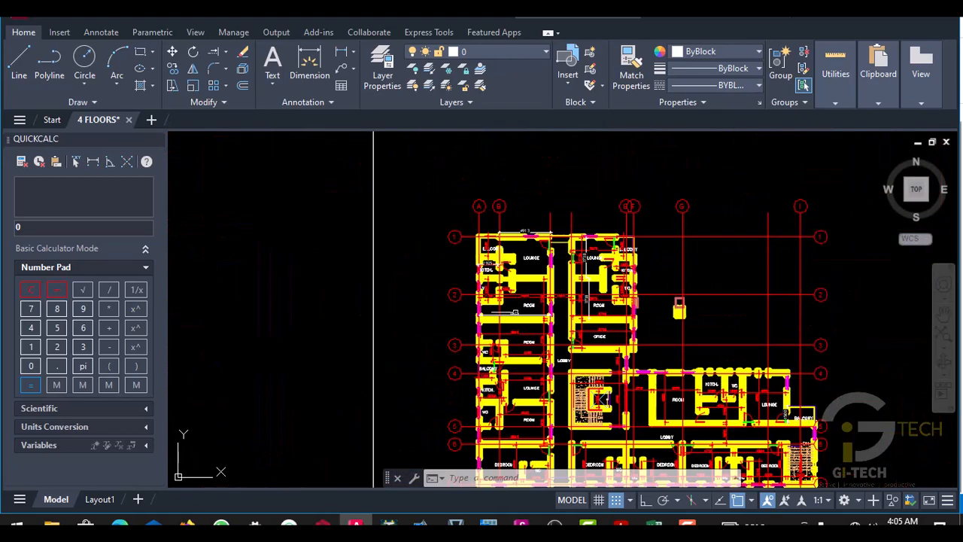
scroll(523, 277, "up", 5)
scroll(523, 276, "down", 1)
scroll(523, 276, "down", 6)
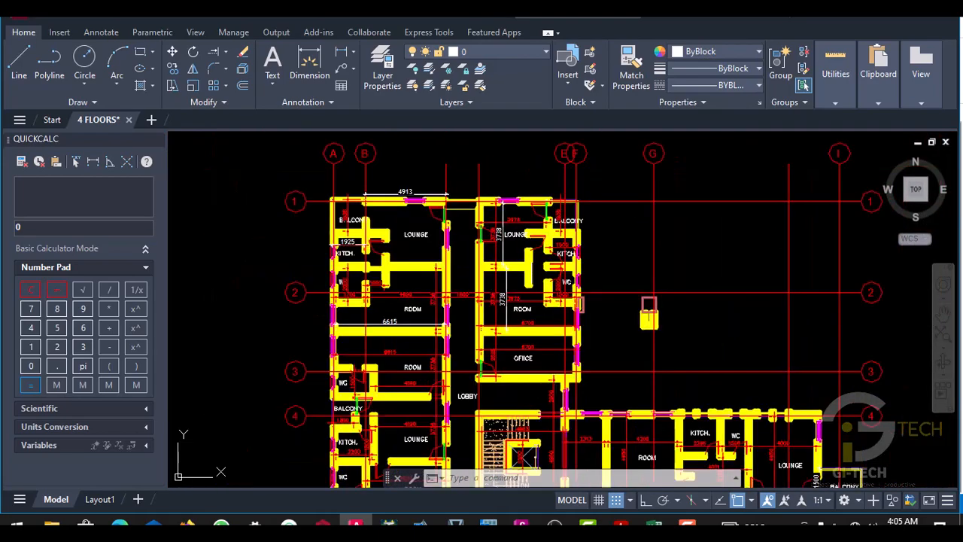
scroll(523, 276, "up", 4)
scroll(523, 276, "up", 4)
scroll(519, 282, "down", 3)
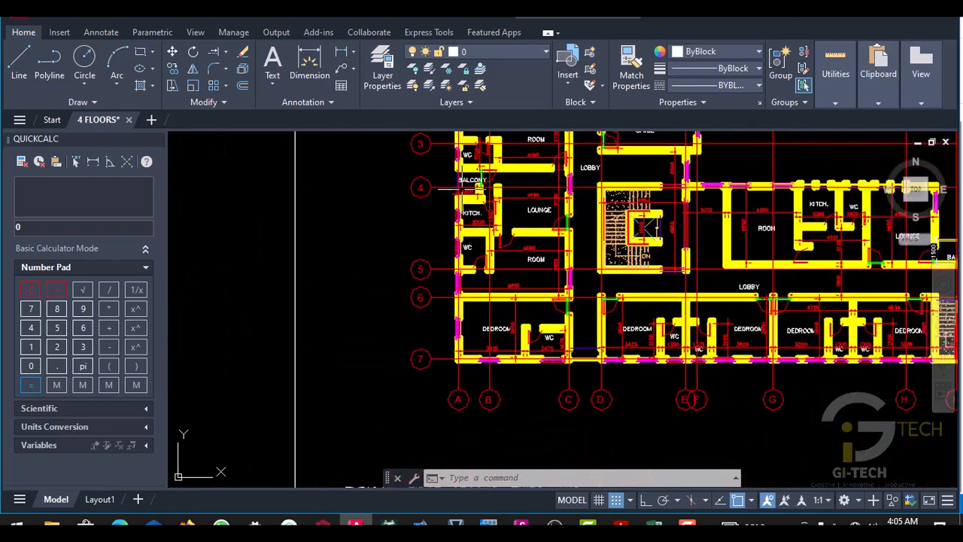
scroll(516, 286, "up", 7)
scroll(512, 290, "down", 4)
scroll(509, 290, "up", 4)
scroll(467, 309, "down", 6)
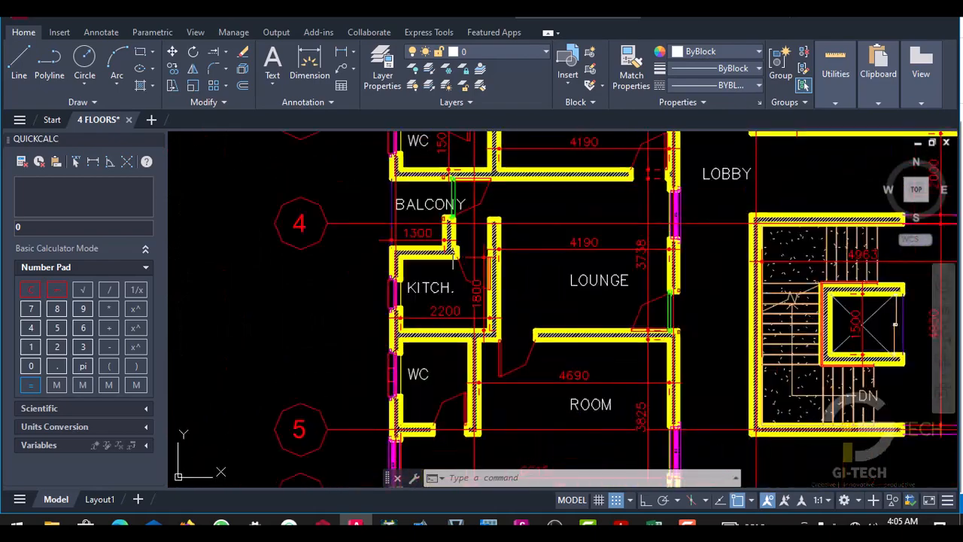
scroll(449, 316, "up", 2)
scroll(452, 312, "down", 8)
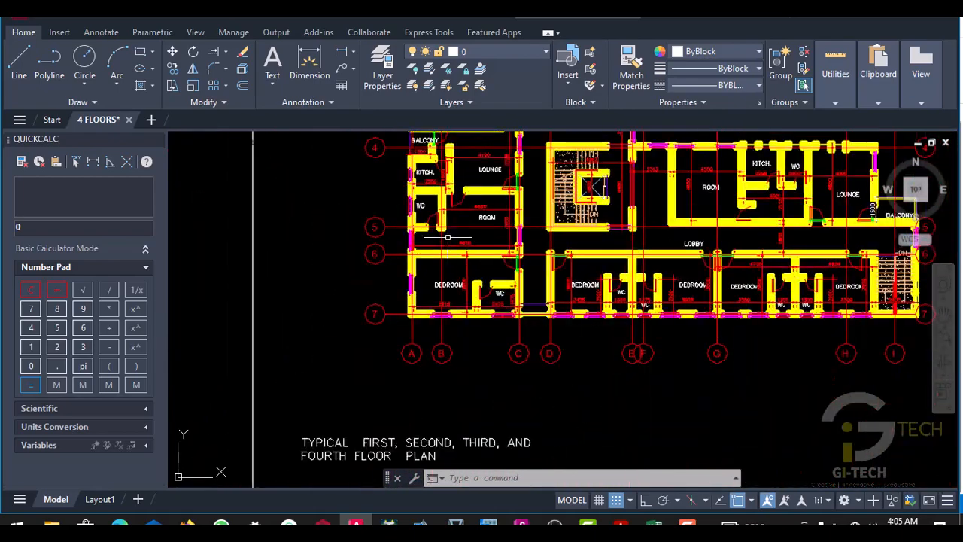
- Examine the room uses on the floor plan containing the restaurants, bar, reception and conference hall
scroll(564, 264, "up", 6)
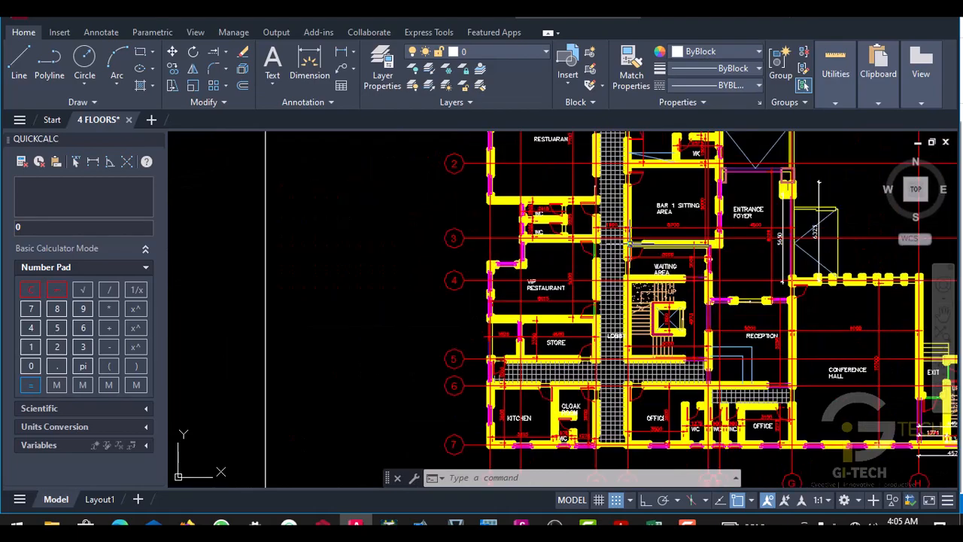
middle_click_drag(558, 300, 547, 289)
scroll(550, 184, "up", 3)
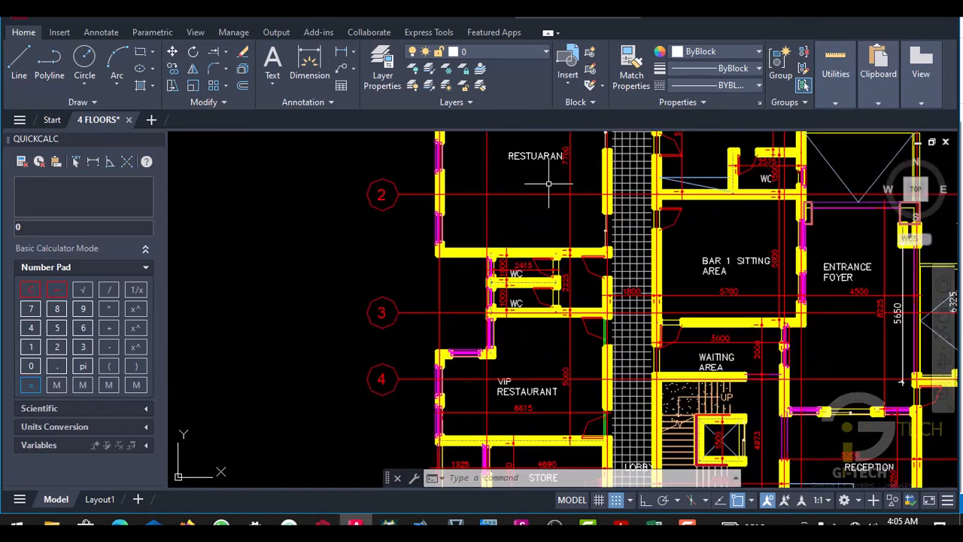
scroll(648, 241, "down", 1)
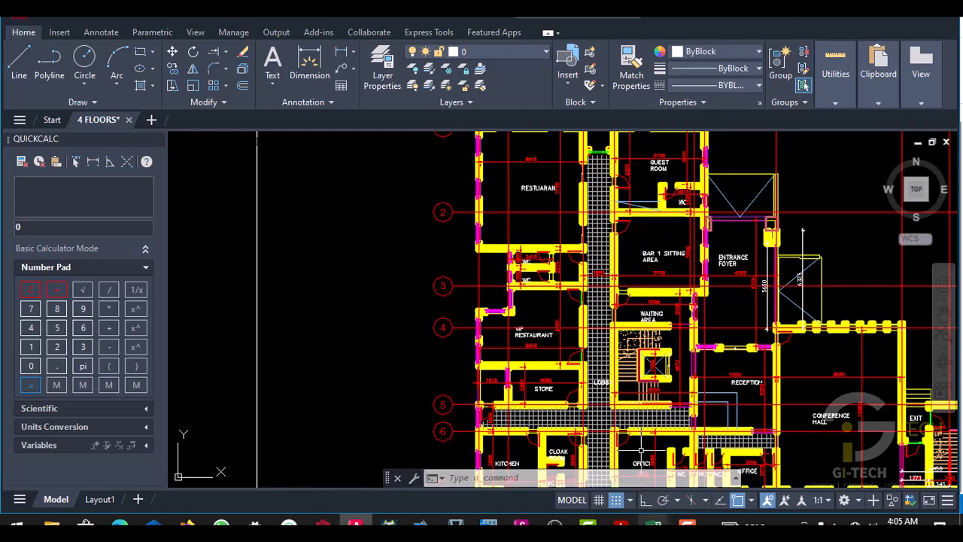
- Switch to the en.1991.1.1.2002 Eurocode 1 PDF in Adobe Acrobat and locate Table 6.1 - Categories of use on page 23
mouse_move(654, 526)
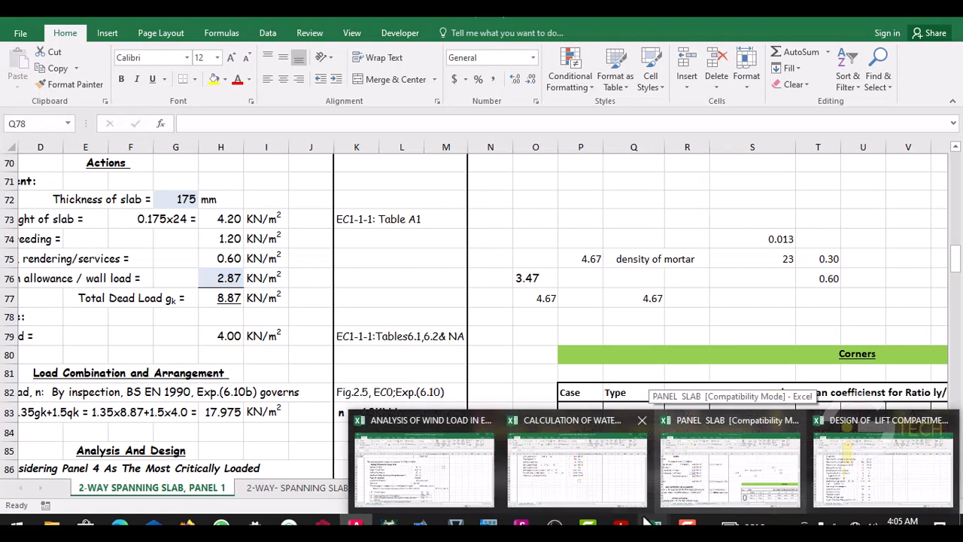
mouse_move(621, 525)
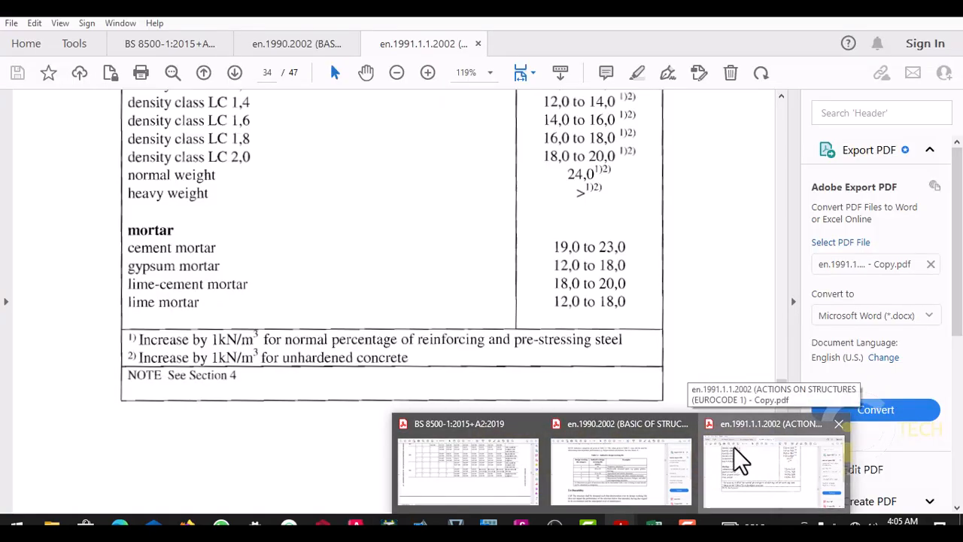
left_click(734, 445)
scroll(539, 254, "up", 15)
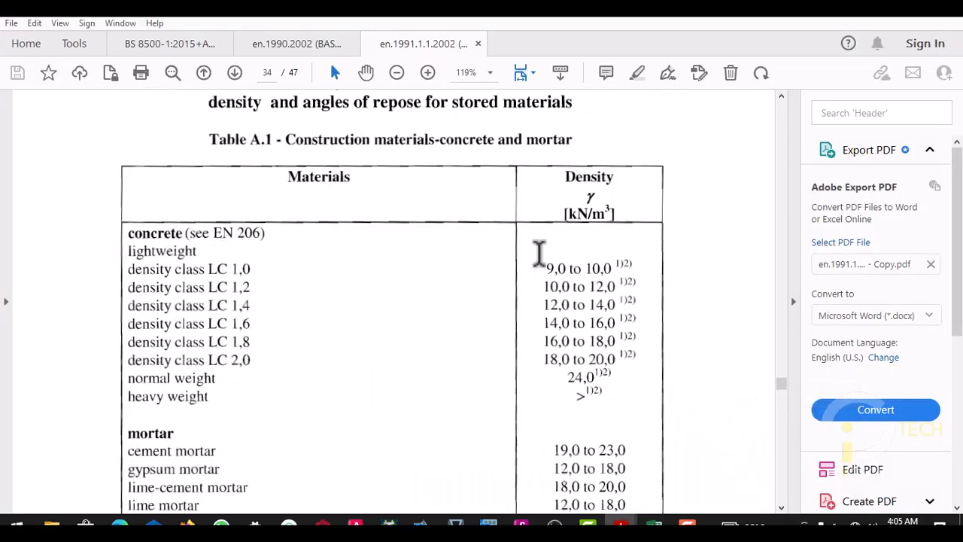
scroll(538, 254, "up", 15)
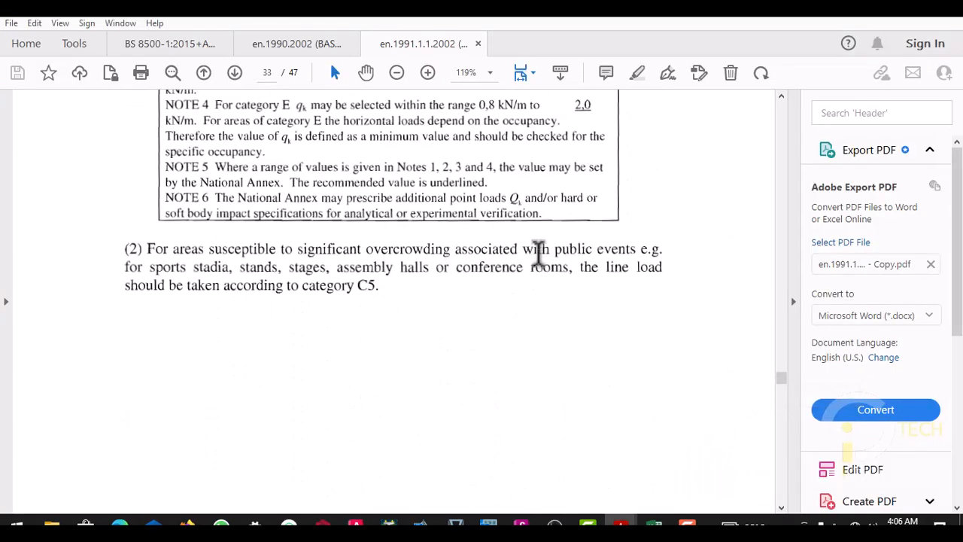
scroll(539, 254, "up", 5)
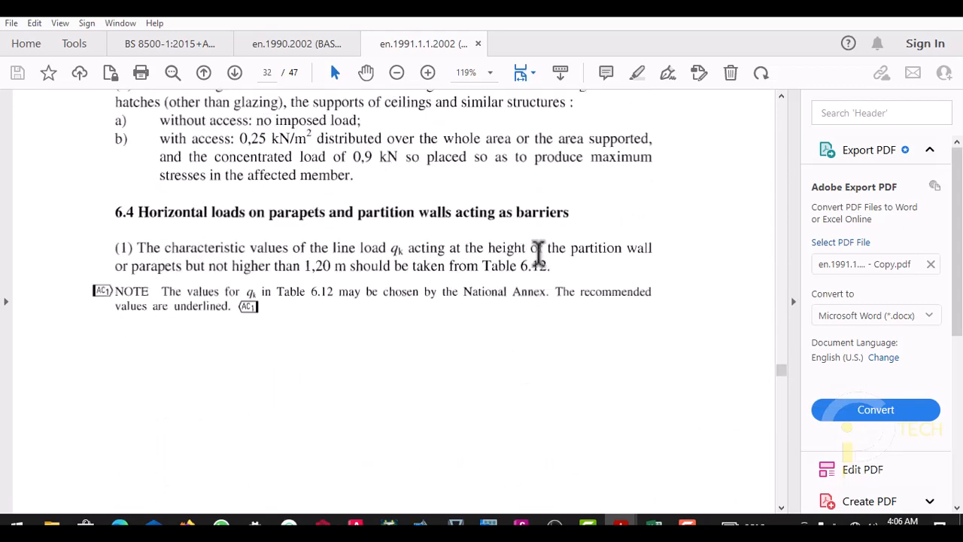
scroll(539, 254, "down", 10)
scroll(539, 253, "up", 15)
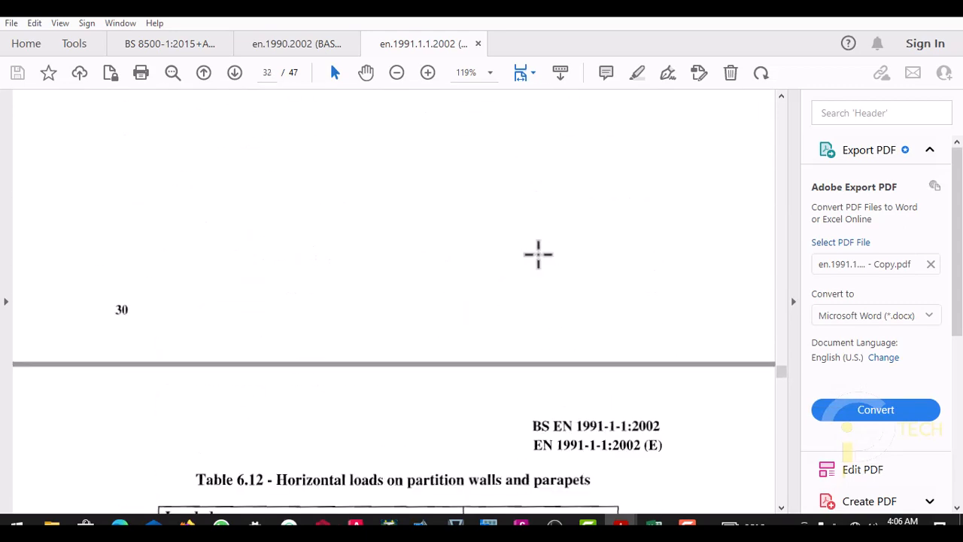
scroll(539, 253, "up", 15)
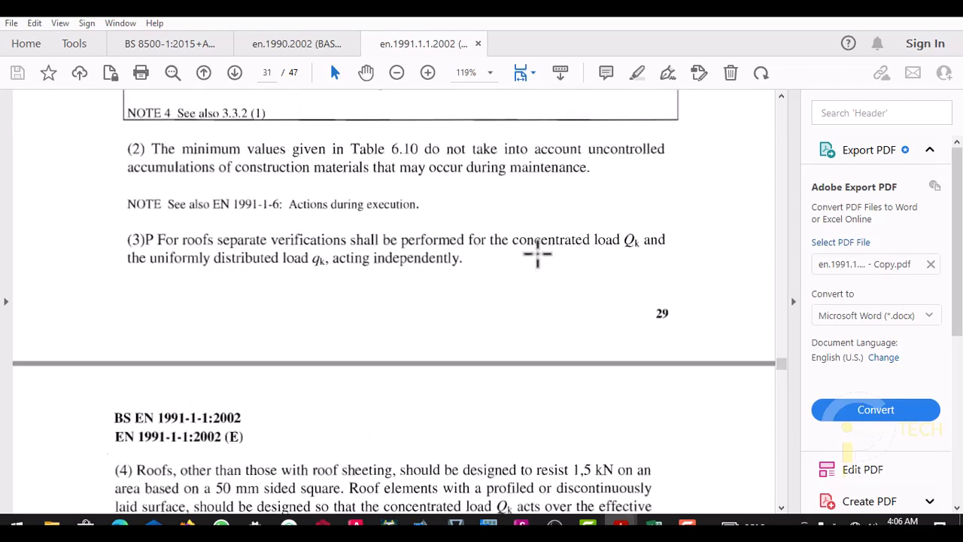
scroll(536, 252, "up", 12)
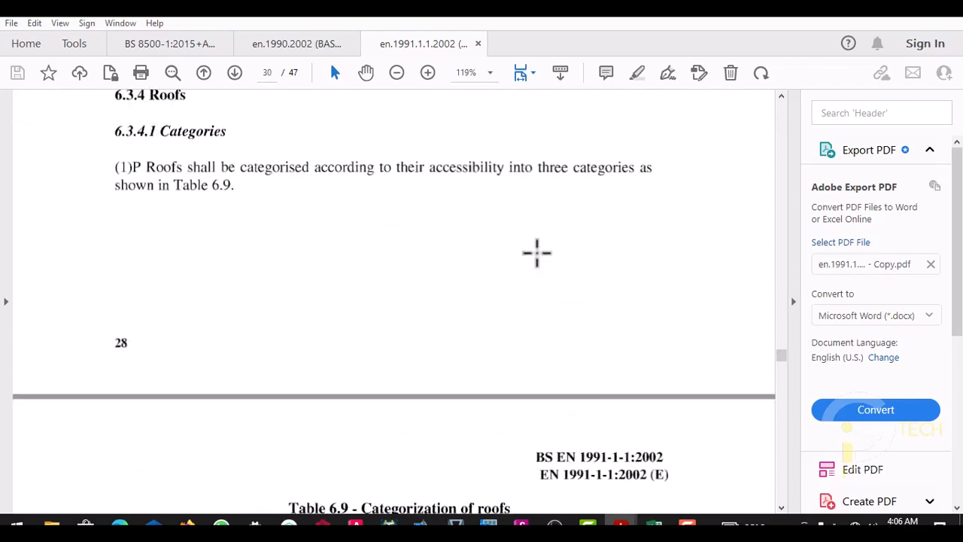
scroll(537, 253, "up", 15)
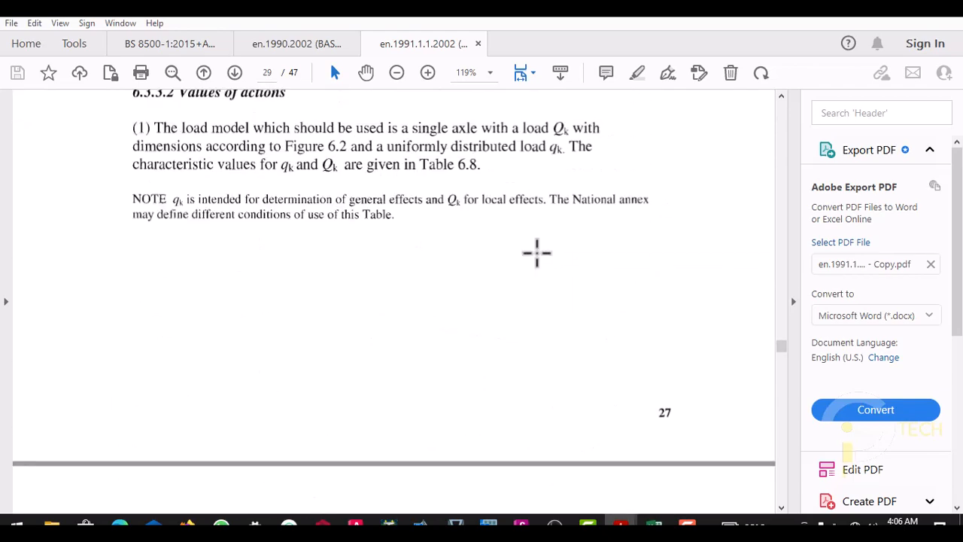
scroll(537, 252, "up", 3)
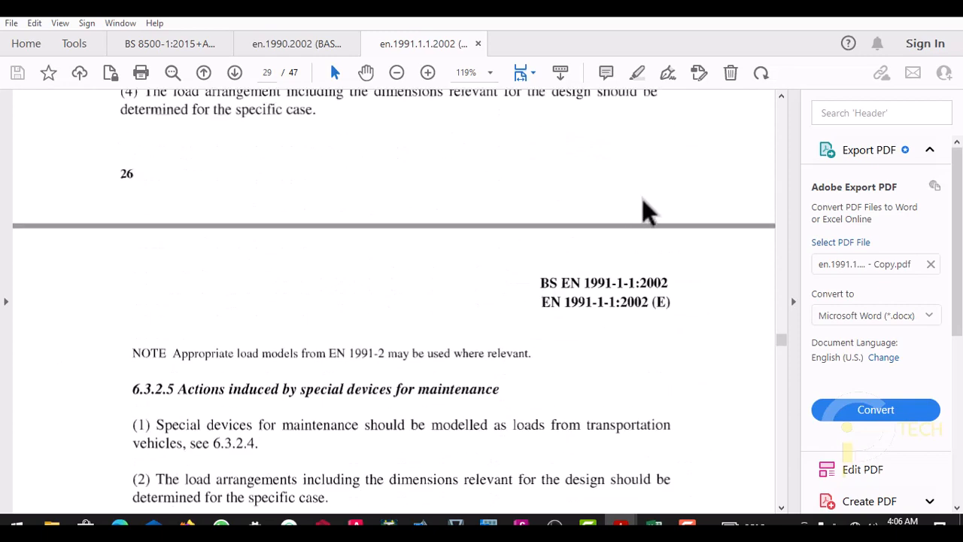
scroll(780, 190, "up", 20)
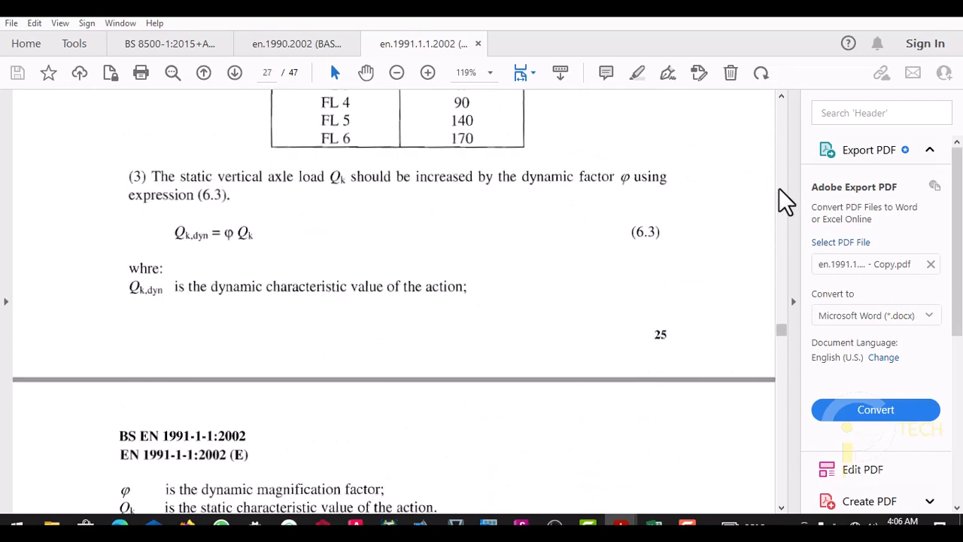
scroll(780, 188, "up", 20)
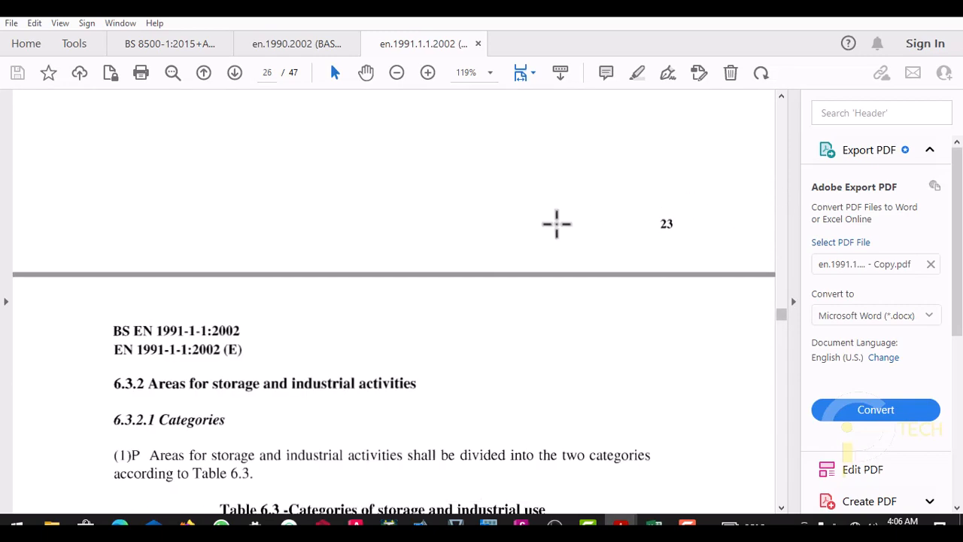
scroll(541, 230, "down", 7)
scroll(525, 238, "down", 5)
scroll(525, 237, "up", 15)
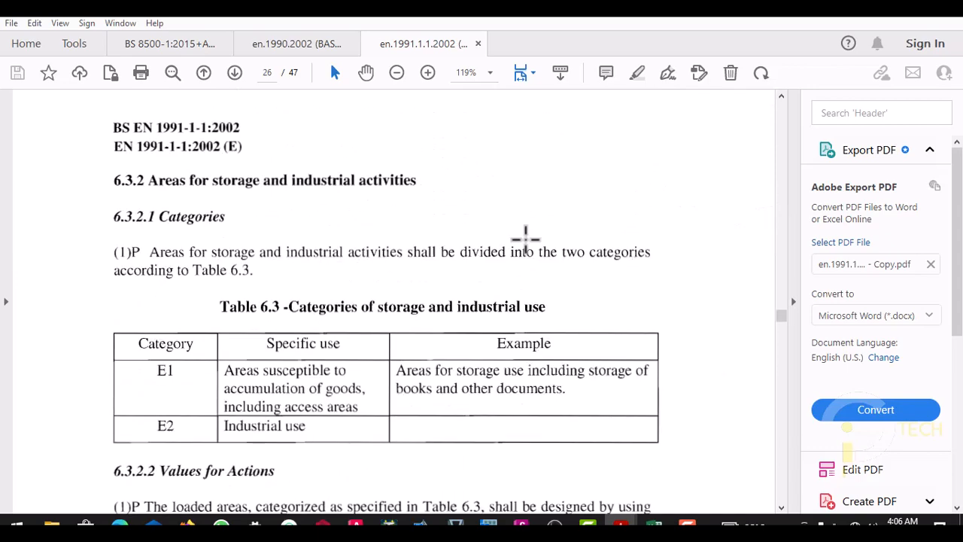
scroll(526, 239, "up", 14)
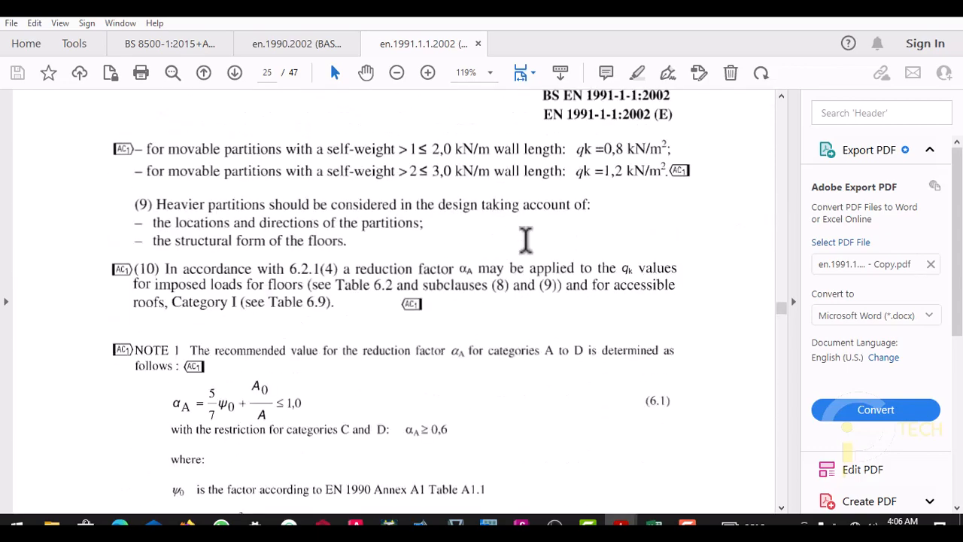
scroll(526, 240, "down", 8)
scroll(525, 239, "down", 12)
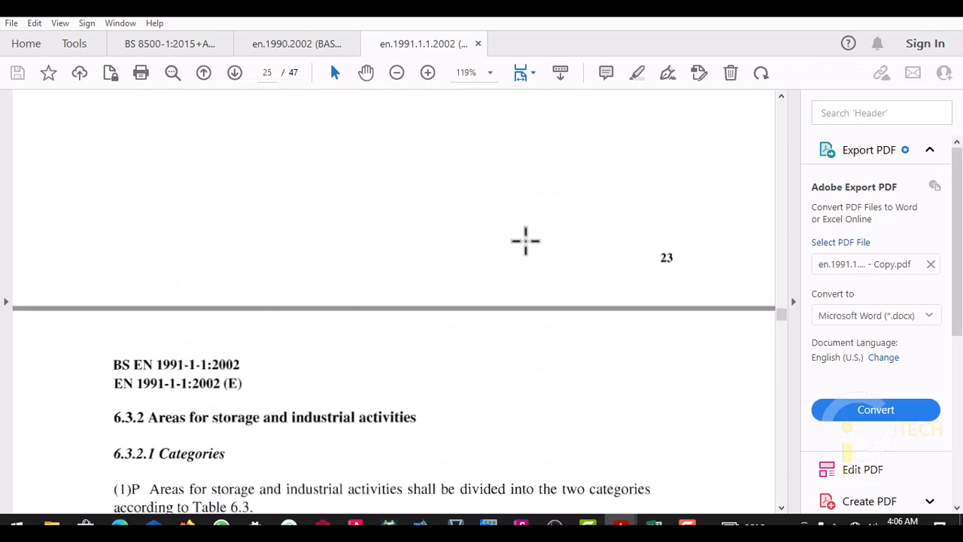
scroll(525, 239, "down", 1)
scroll(525, 239, "up", 12)
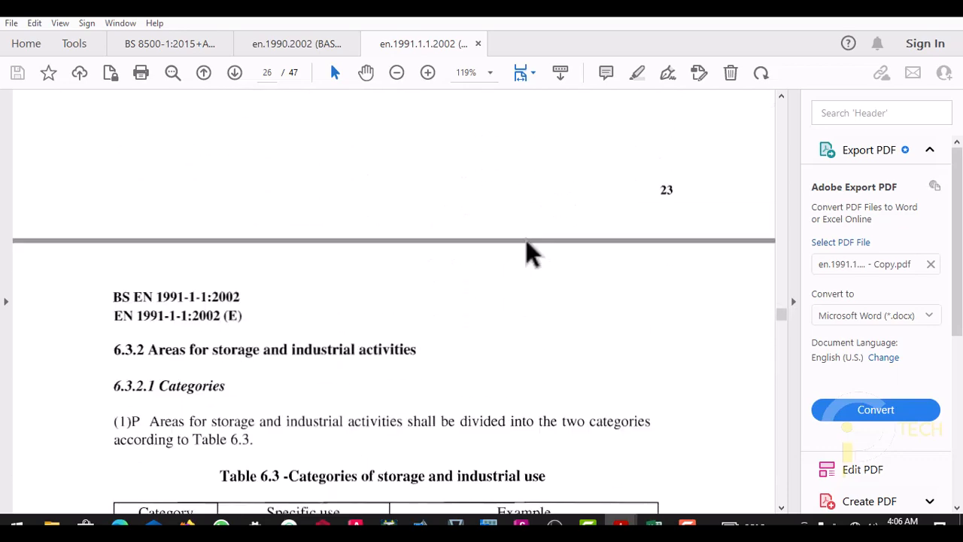
scroll(526, 243, "up", 15)
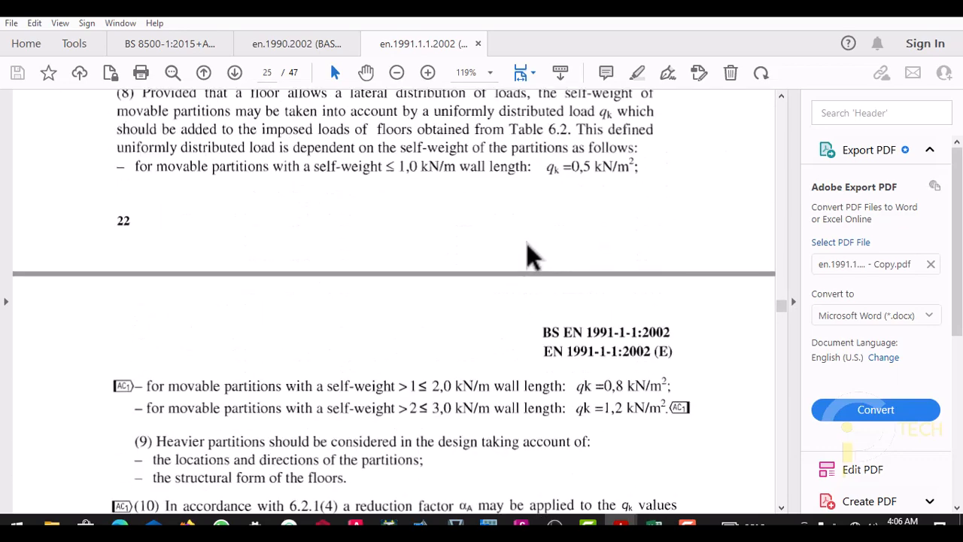
scroll(790, 239, "up", 15)
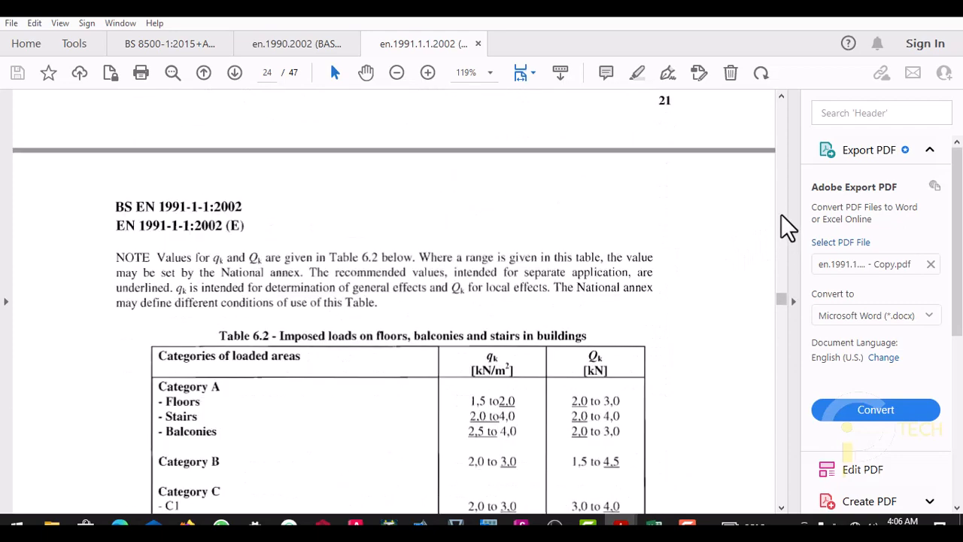
scroll(568, 273, "up", 15)
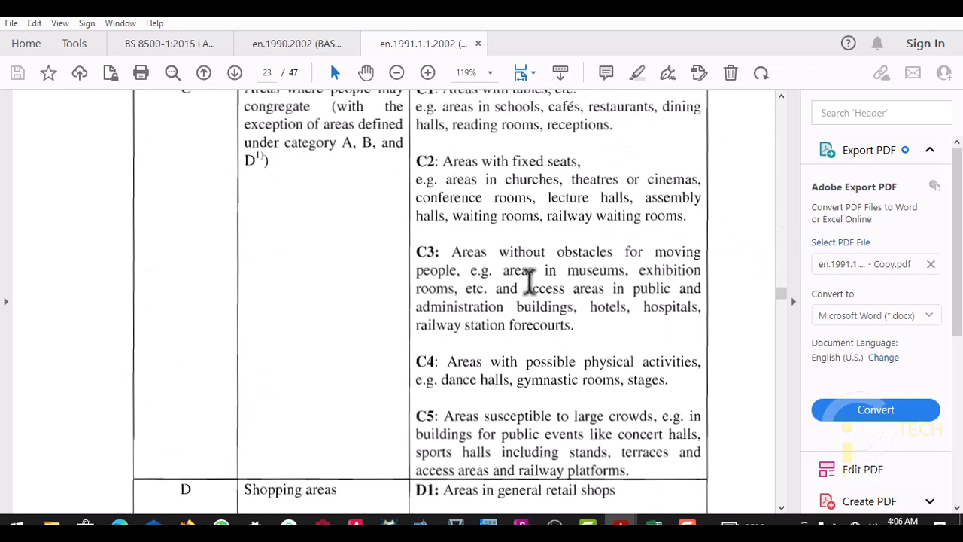
scroll(442, 274, "up", 1)
scroll(441, 275, "down", 1)
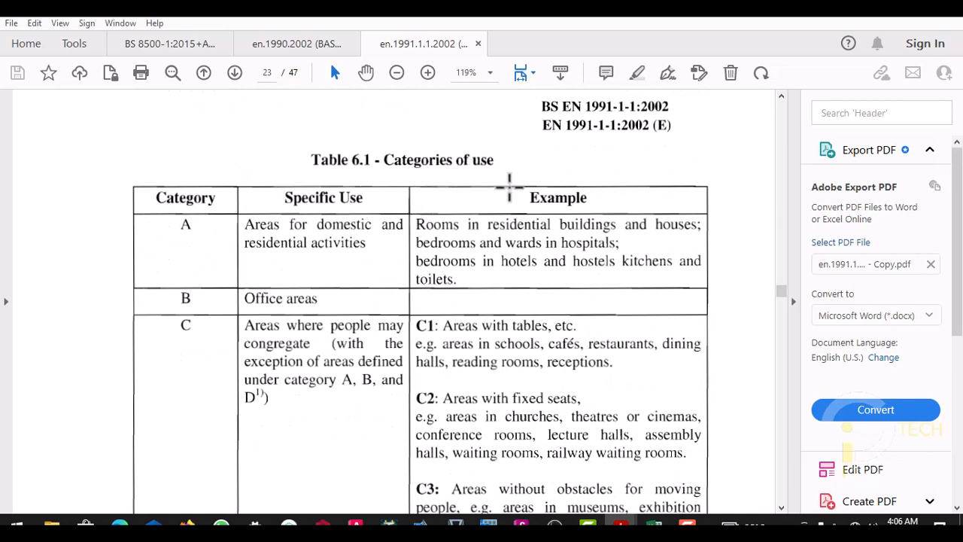
- Read the specific uses and examples in Table 6.1 from category A through category D and its notes
scroll(340, 254, "down", 1)
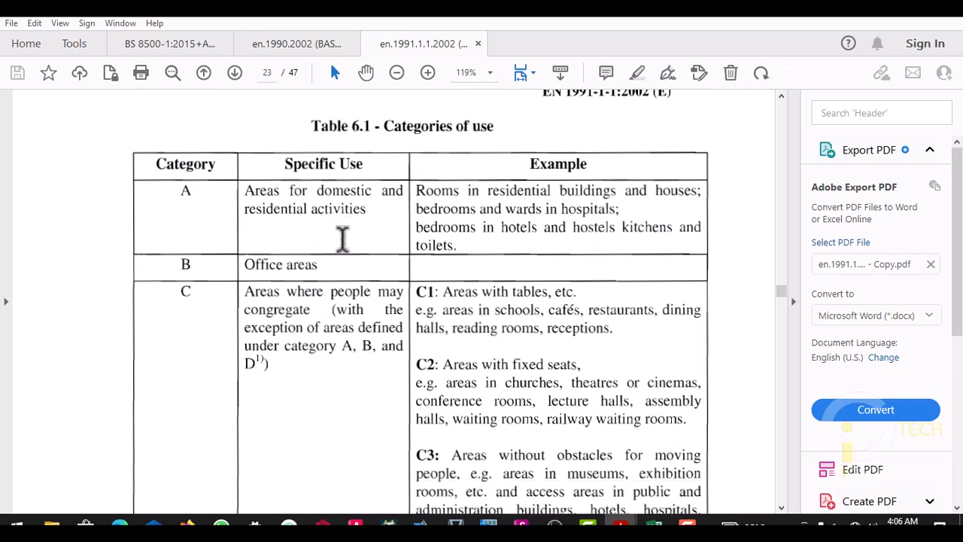
scroll(383, 254, "down", 2)
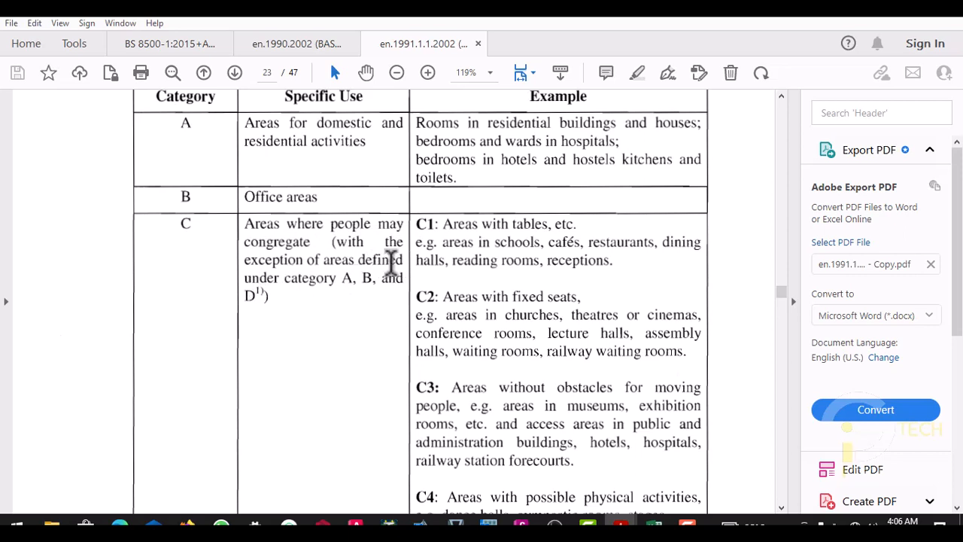
scroll(555, 247, "down", 2)
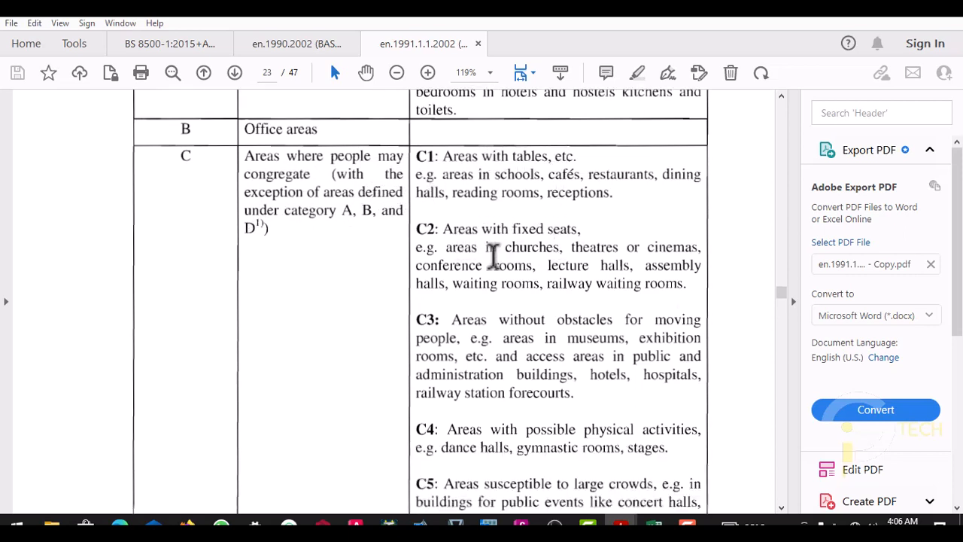
scroll(530, 255, "down", 1)
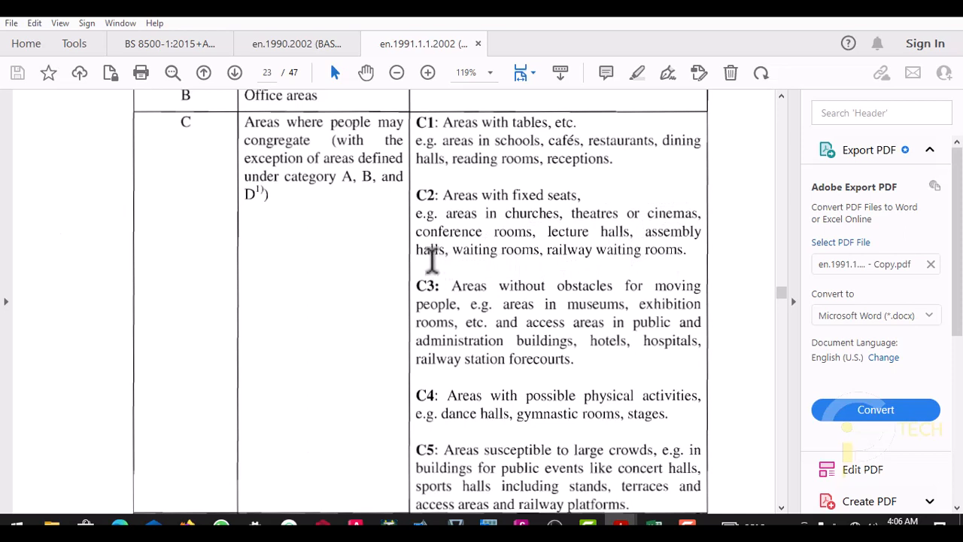
scroll(602, 250, "down", 1)
scroll(619, 248, "down", 1)
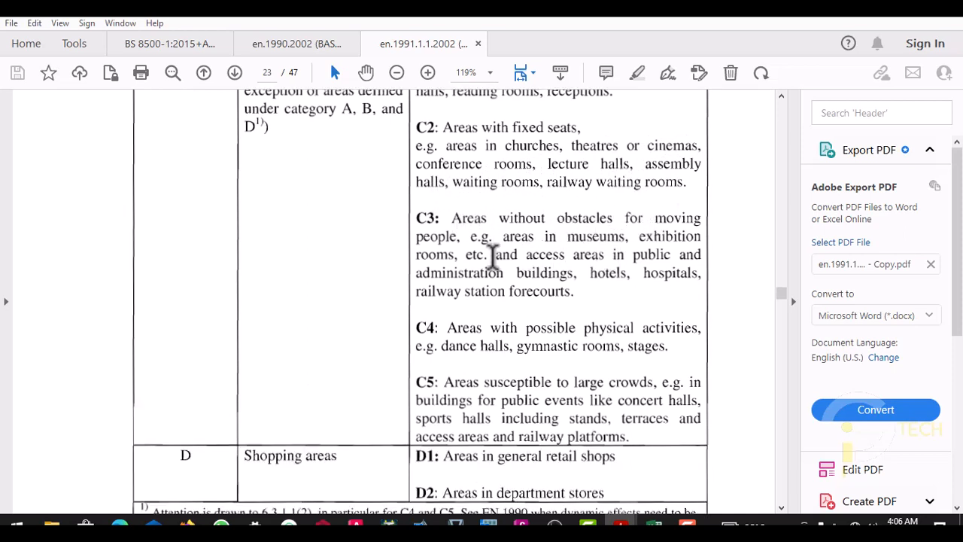
scroll(494, 256, "down", 1)
scroll(531, 241, "down", 1)
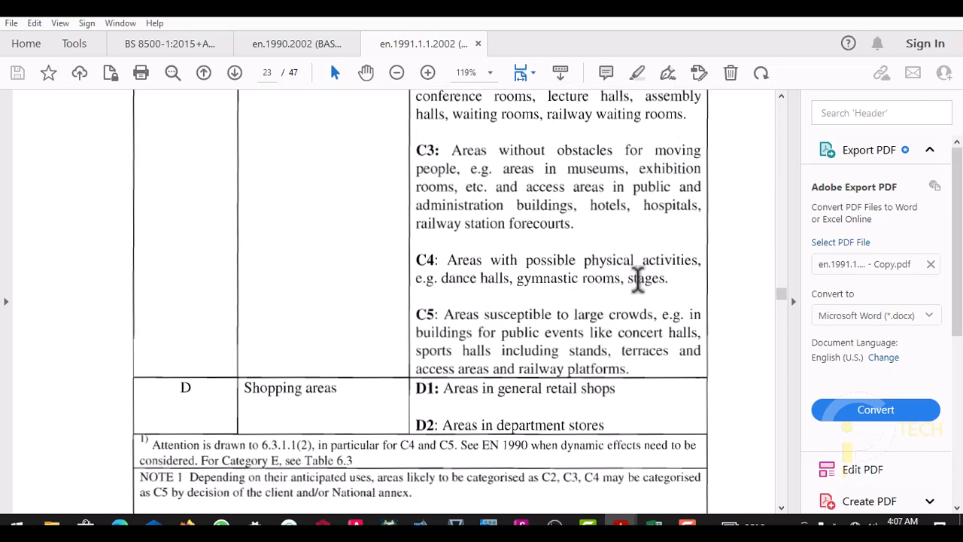
scroll(543, 290, "down", 1)
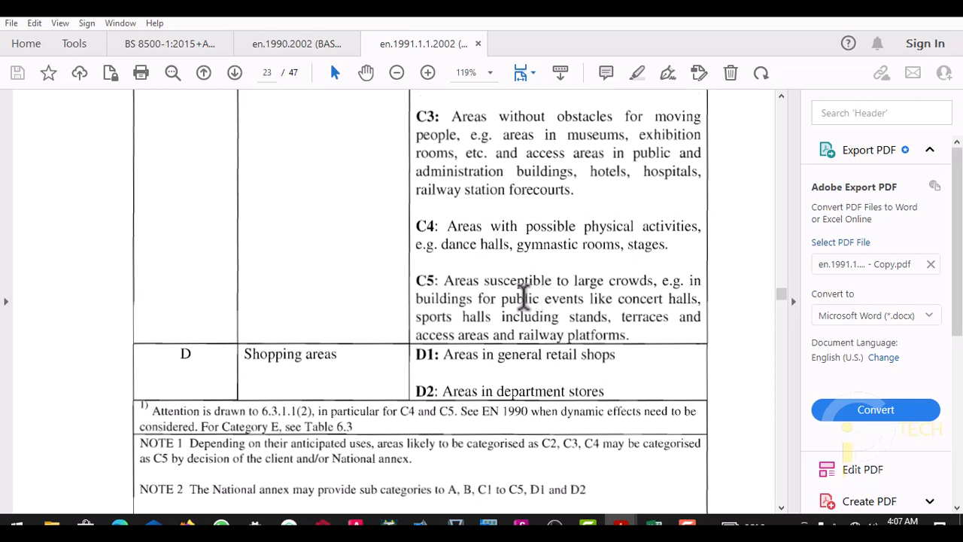
- Recheck Table 6.1 from category A down to subcategories C1 to C5 for uses matching the building's rooms
scroll(521, 299, "up", 6)
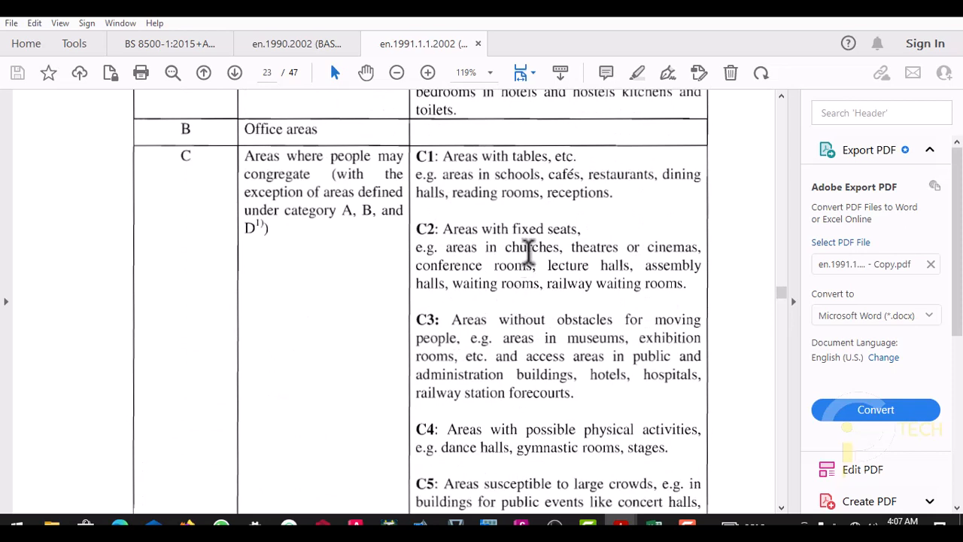
scroll(529, 252, "up", 1)
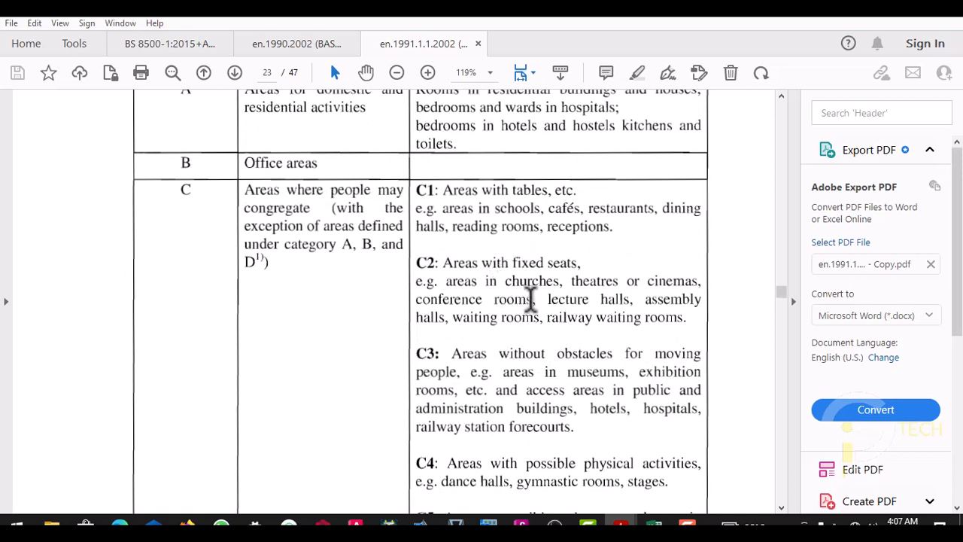
scroll(492, 323, "up", 3)
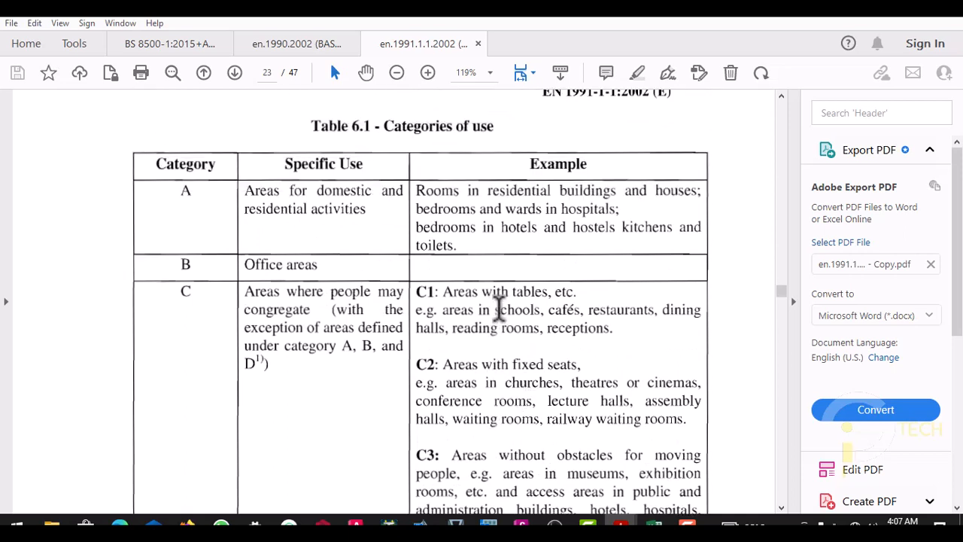
scroll(499, 309, "up", 2)
scroll(501, 305, "down", 5)
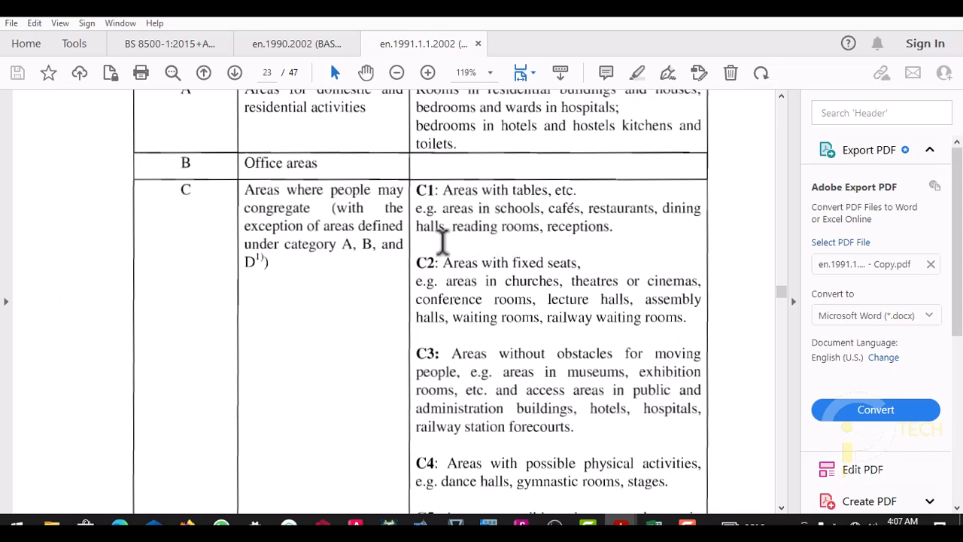
scroll(523, 229, "down", 1)
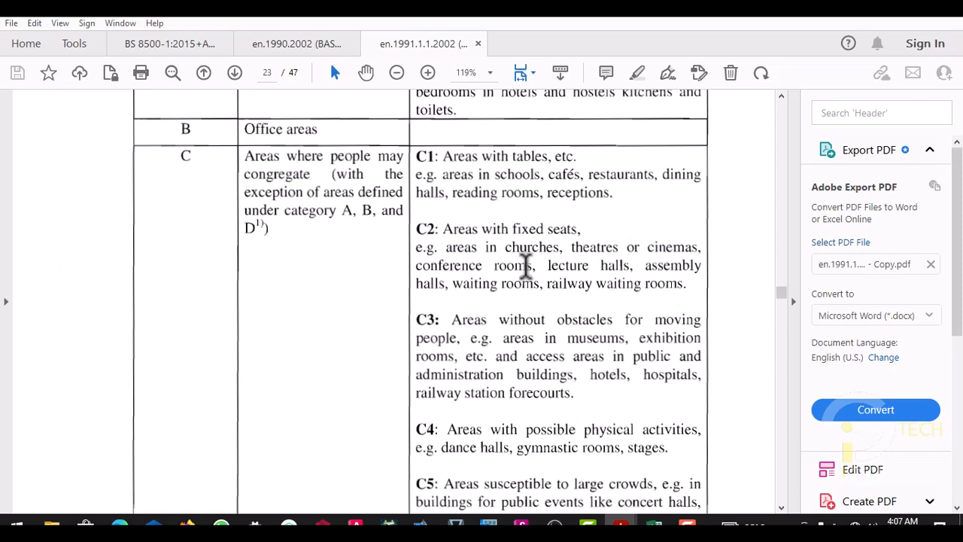
scroll(459, 289, "down", 1)
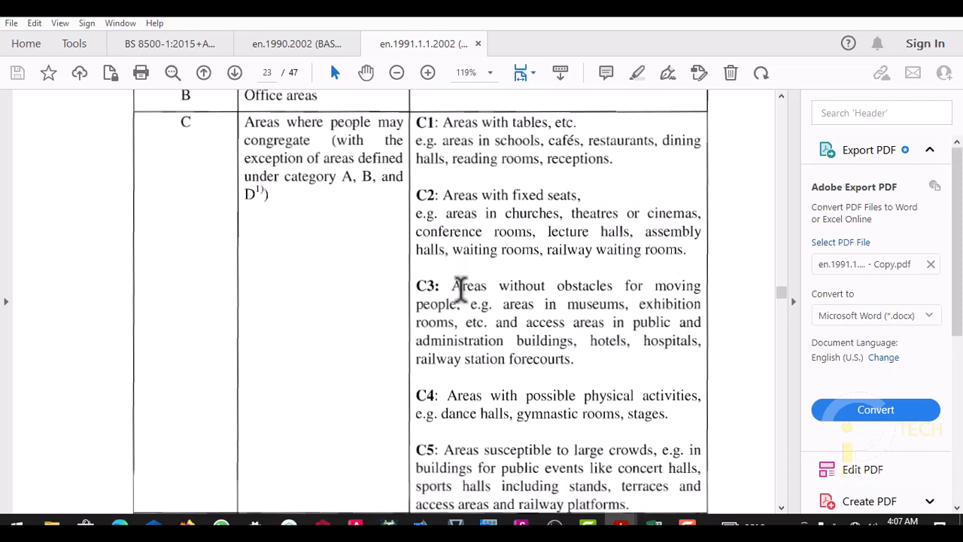
scroll(589, 256, "down", 1)
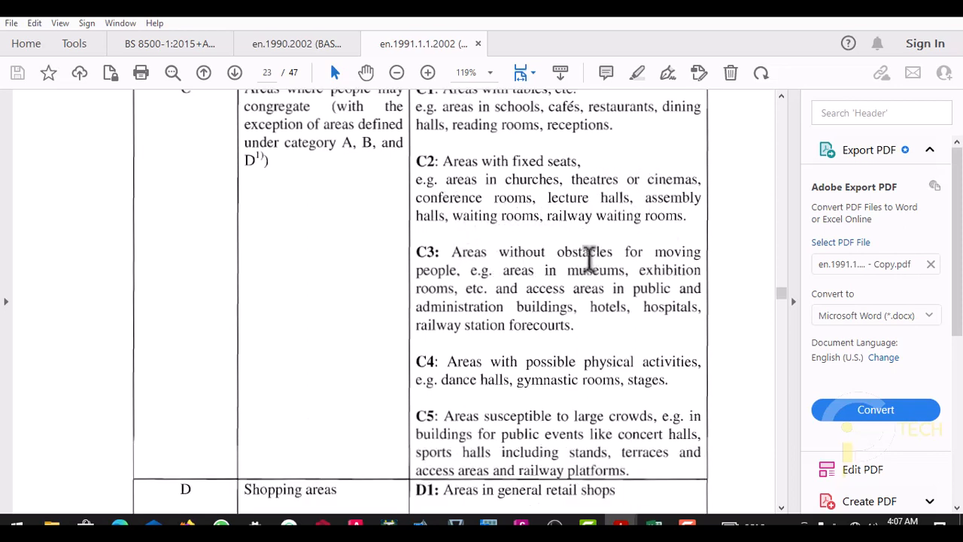
scroll(456, 270, "down", 1)
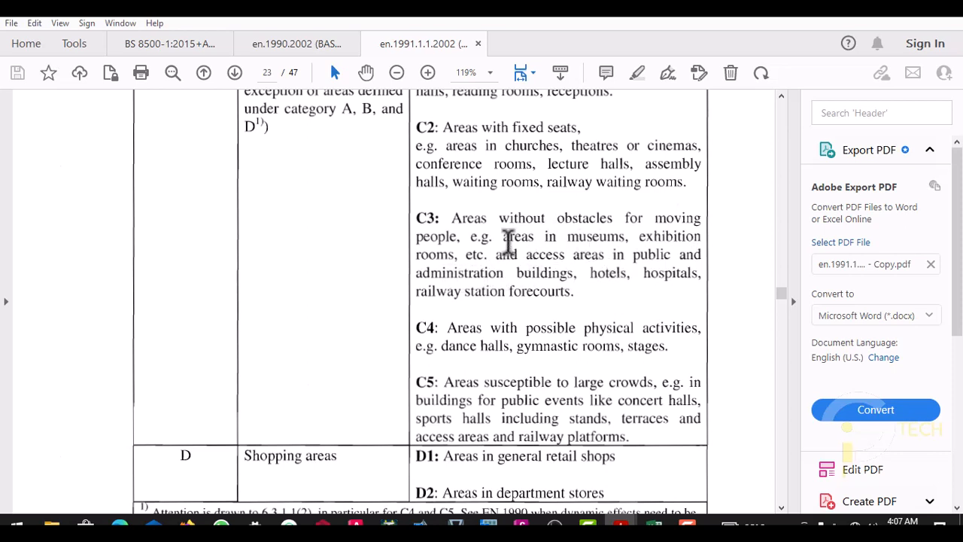
- Compare the category C subcategories C1 to C5 in Table 6.1 with the building's room uses
scroll(469, 225, "up", 1)
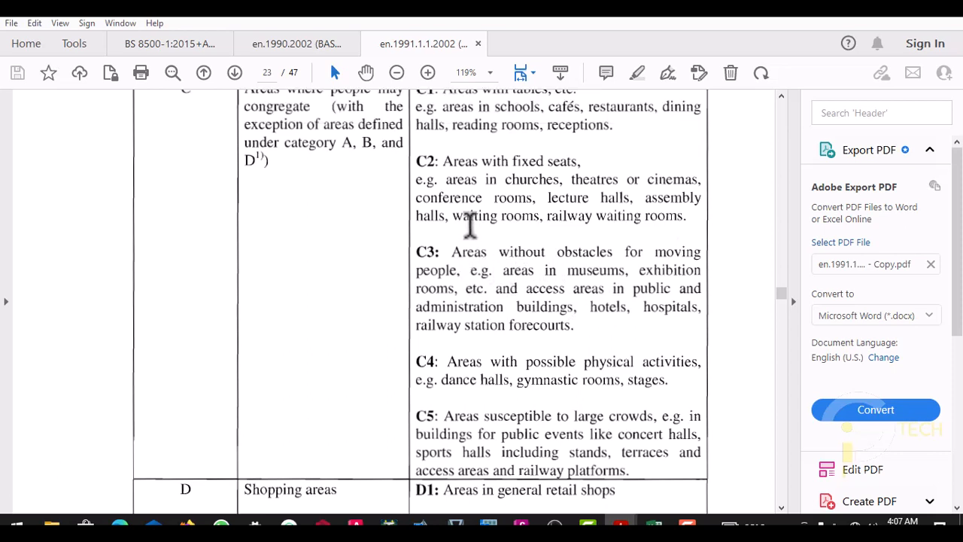
scroll(474, 233, "down", 1)
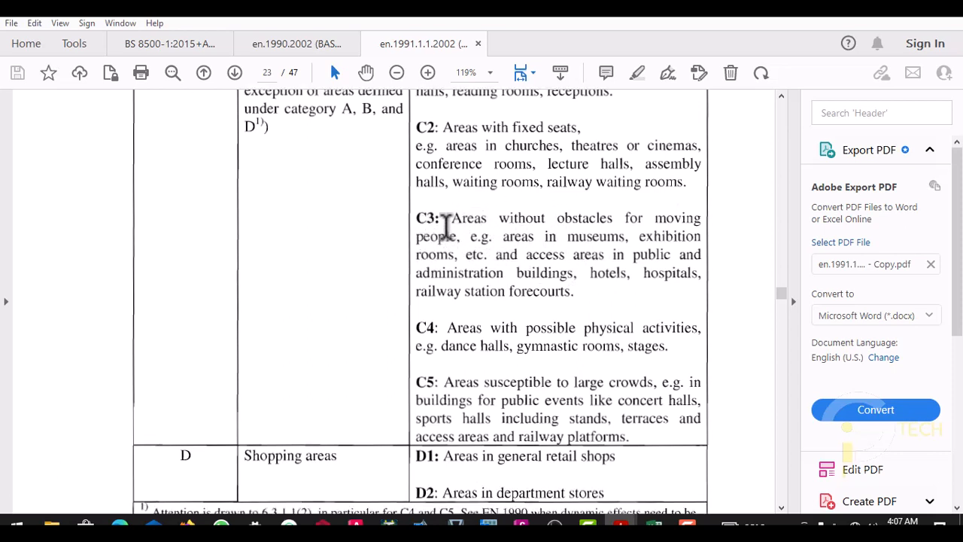
scroll(449, 239, "up", 1)
scroll(443, 252, "up", 2)
scroll(442, 256, "down", 1)
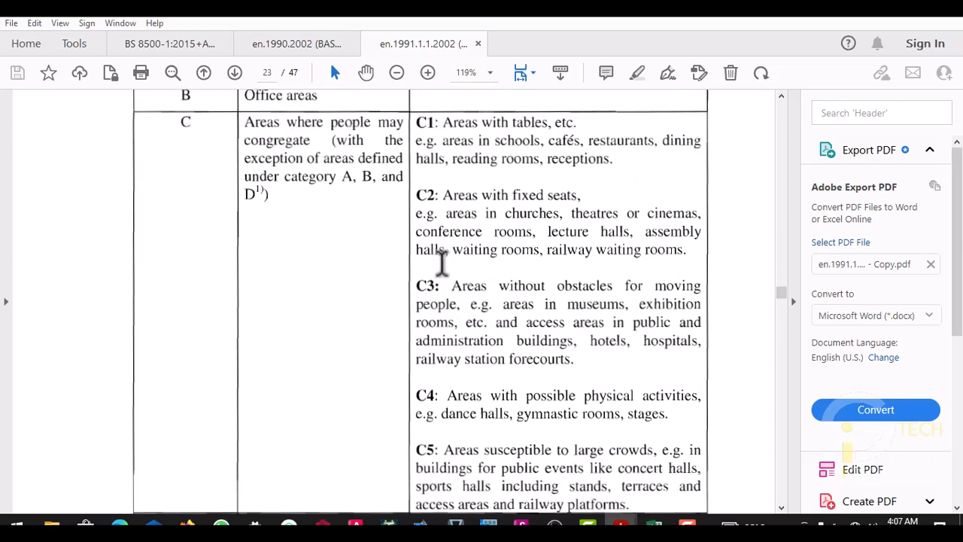
scroll(443, 271, "down", 3)
scroll(459, 243, "up", 9)
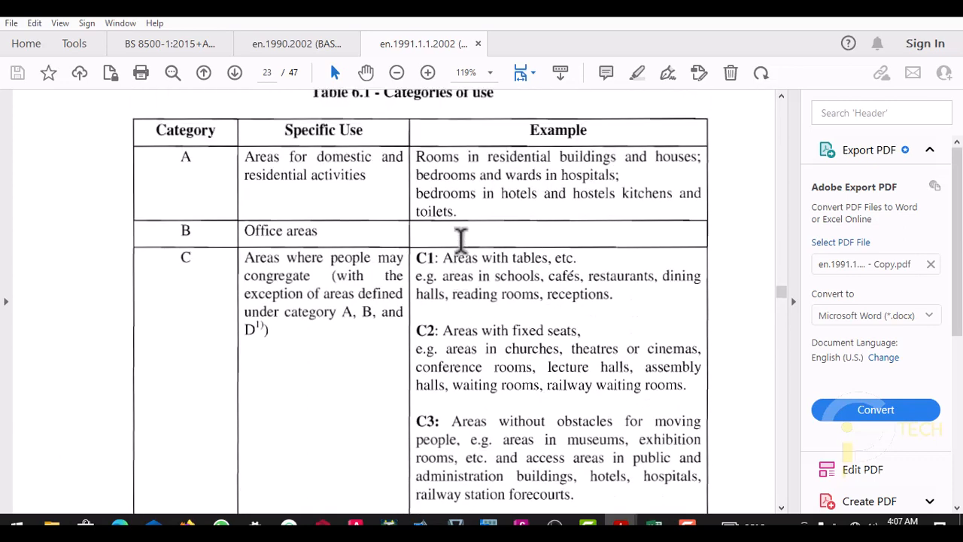
scroll(449, 252, "down", 9)
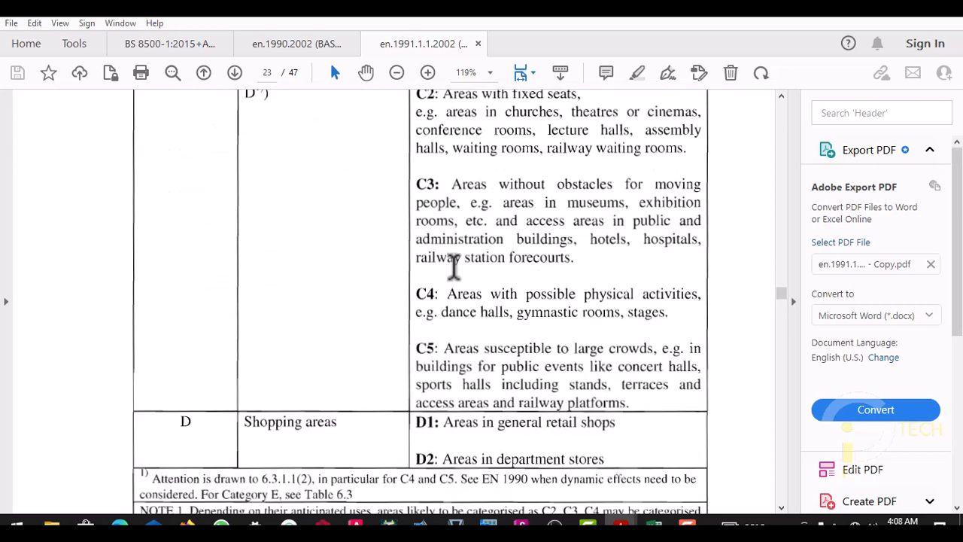
scroll(453, 265, "up", 2)
- Read the imposed floor loads for categories A to D in Table 6.2, cross-checking the category C uses in Table 6.1
scroll(454, 265, "down", 13)
scroll(454, 264, "down", 17)
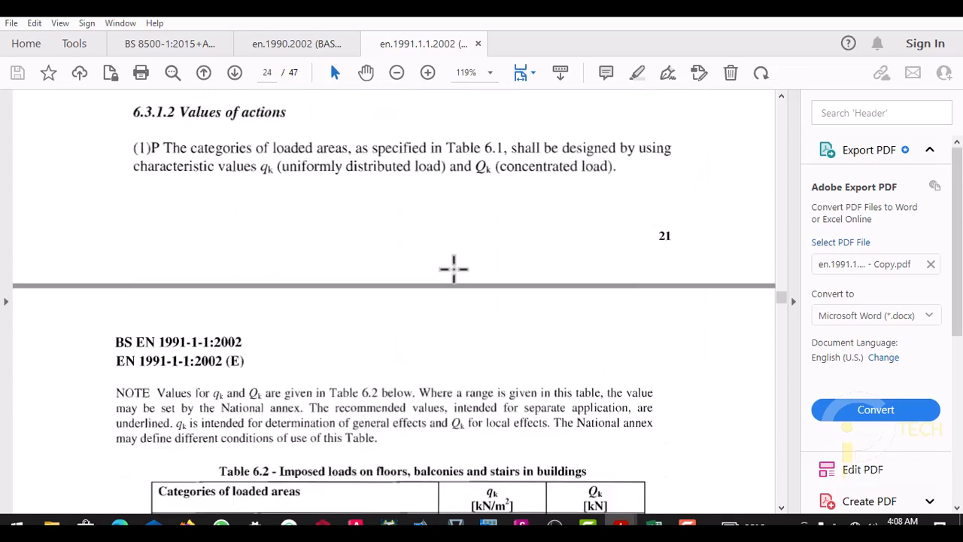
scroll(435, 274, "down", 2)
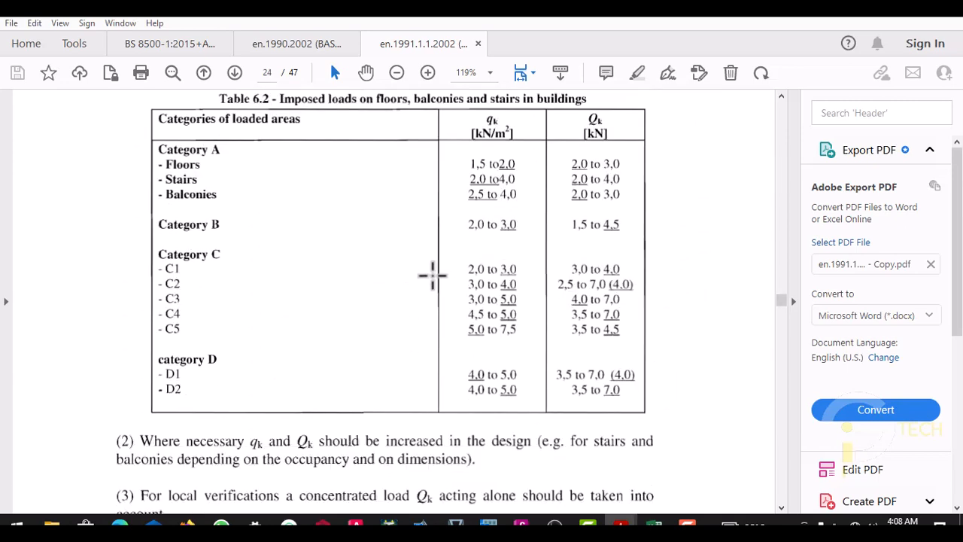
scroll(435, 273, "up", 12)
scroll(433, 274, "up", 12)
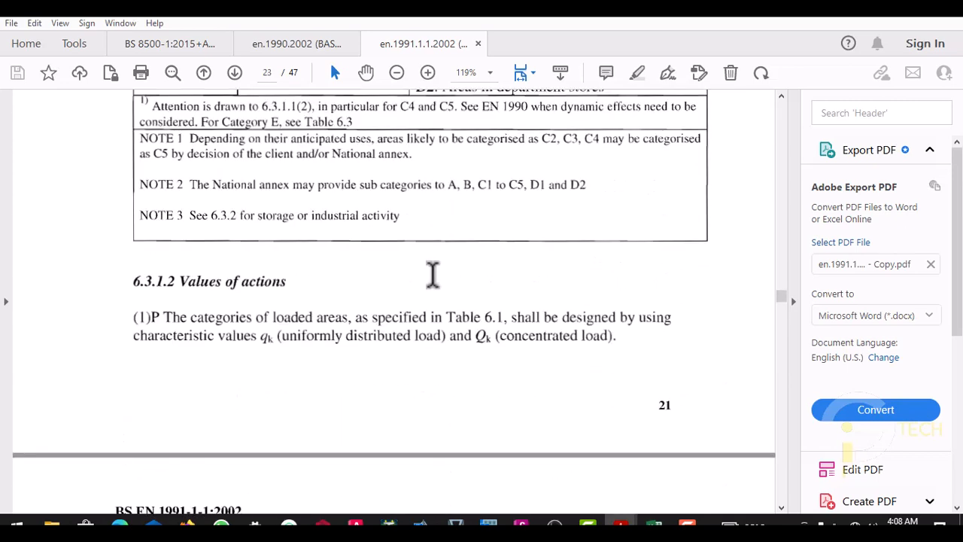
scroll(456, 211, "up", 2)
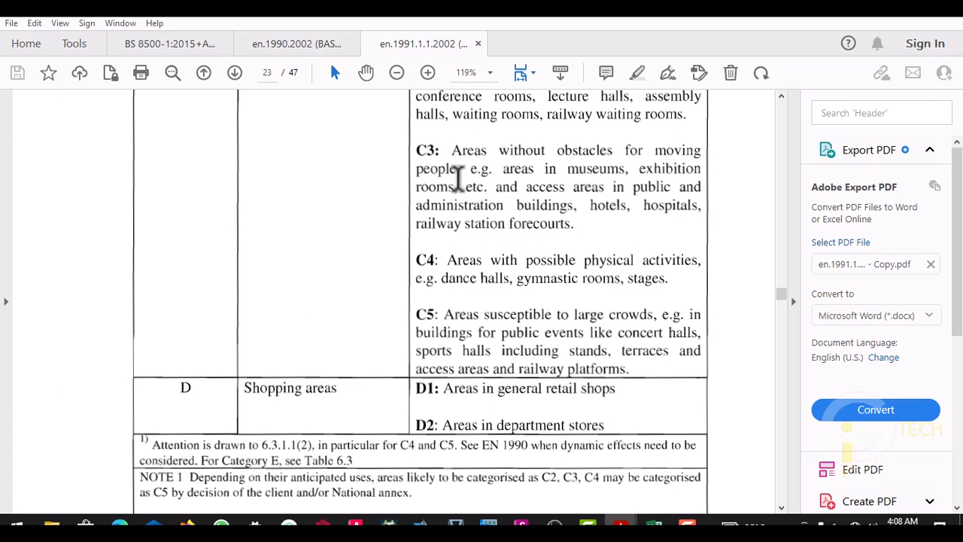
scroll(467, 181, "down", 15)
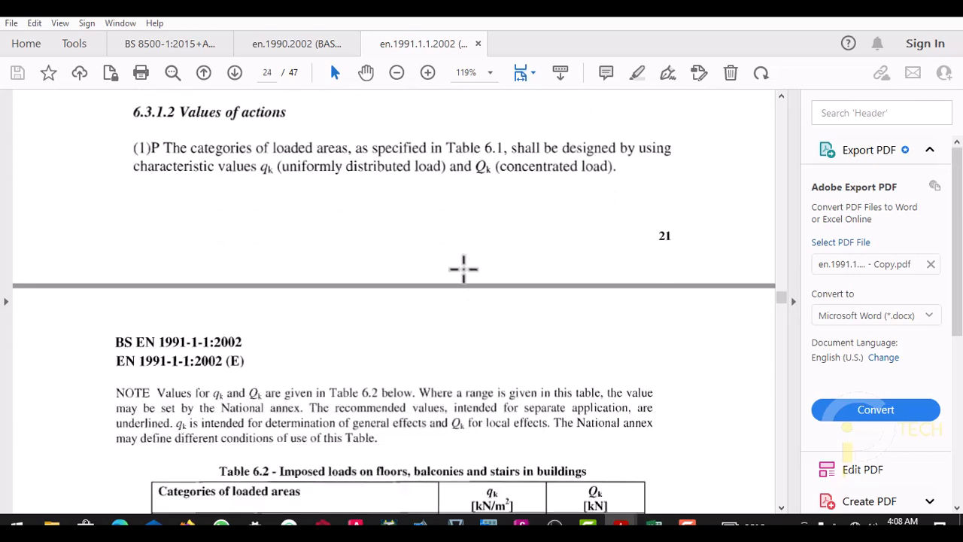
scroll(465, 267, "down", 5)
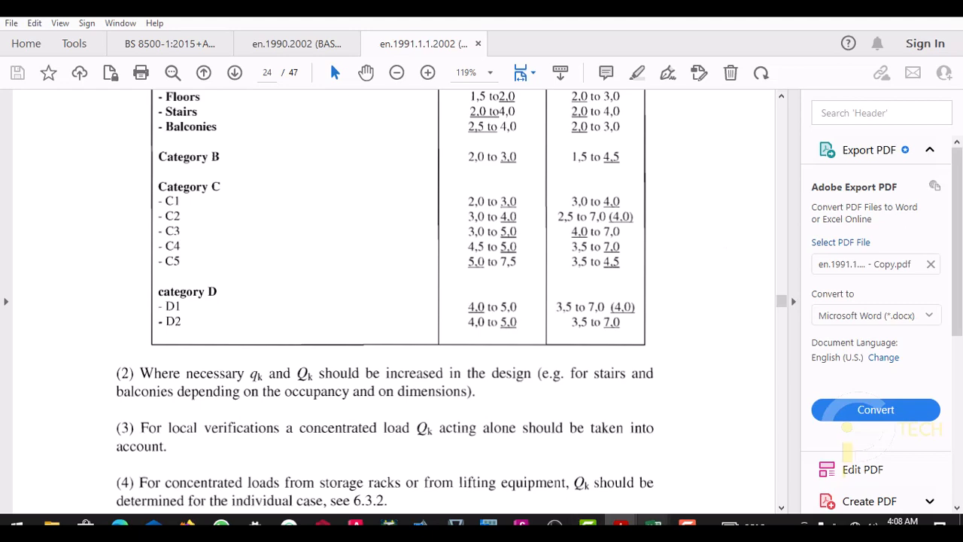
- Switch to ProtaStructure and insert a slab in the plan's upper-left panel, with dead load 4.67 kN/m2 and imposed load 5.0 kN/m2
mouse_move(653, 524)
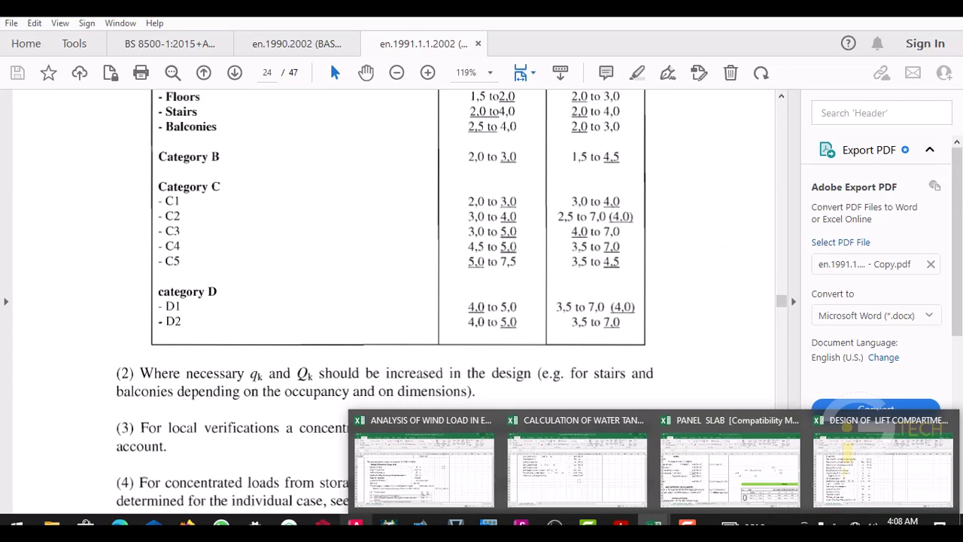
left_click(322, 525)
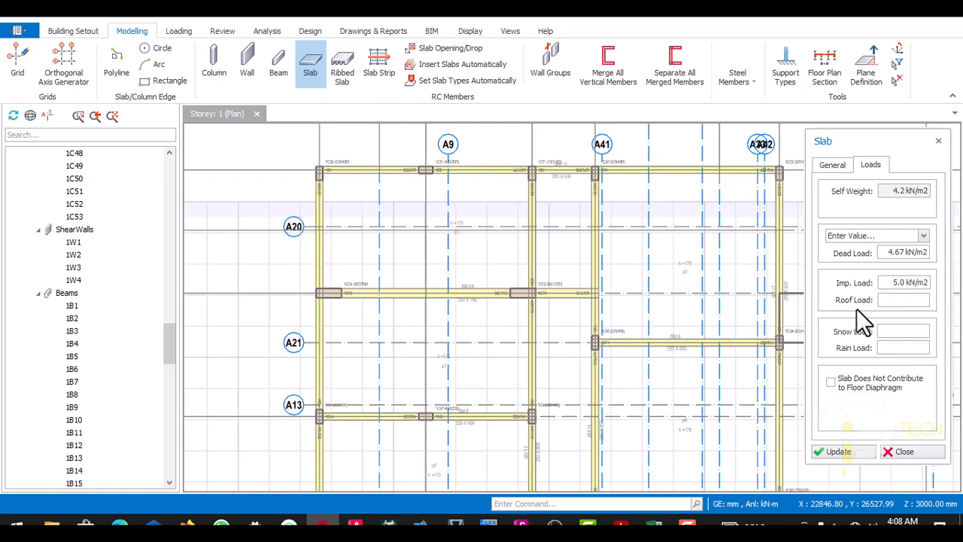
left_click(853, 449)
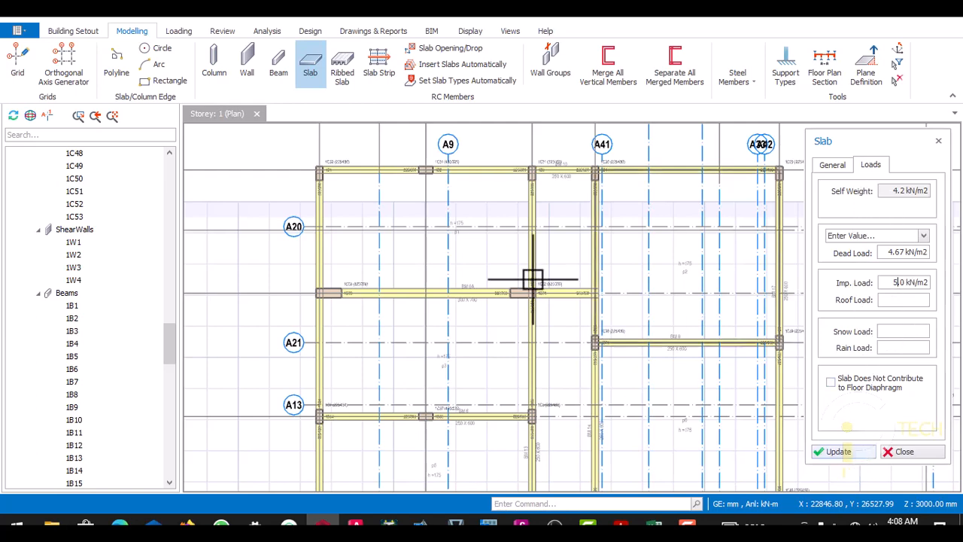
left_click(396, 261)
scroll(396, 260, "down", 4)
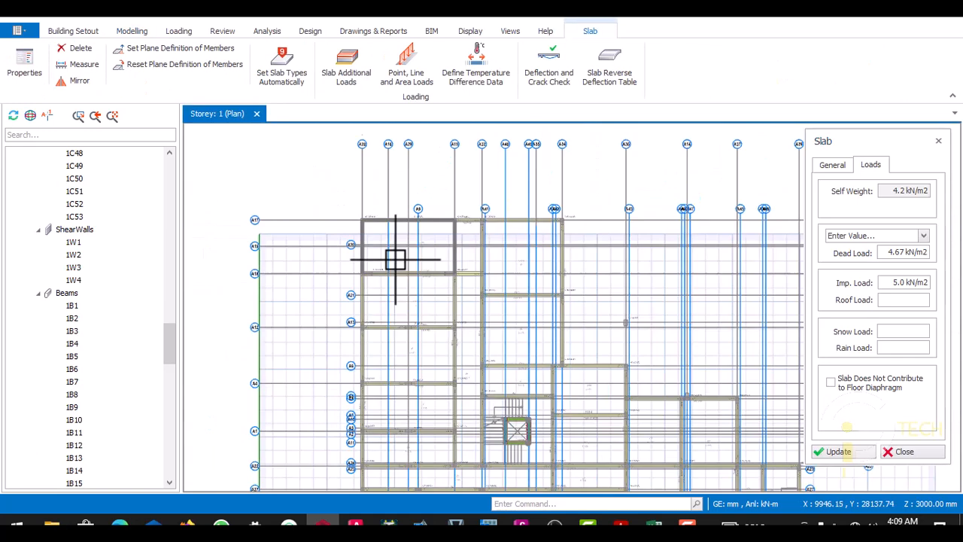
key("Escape")
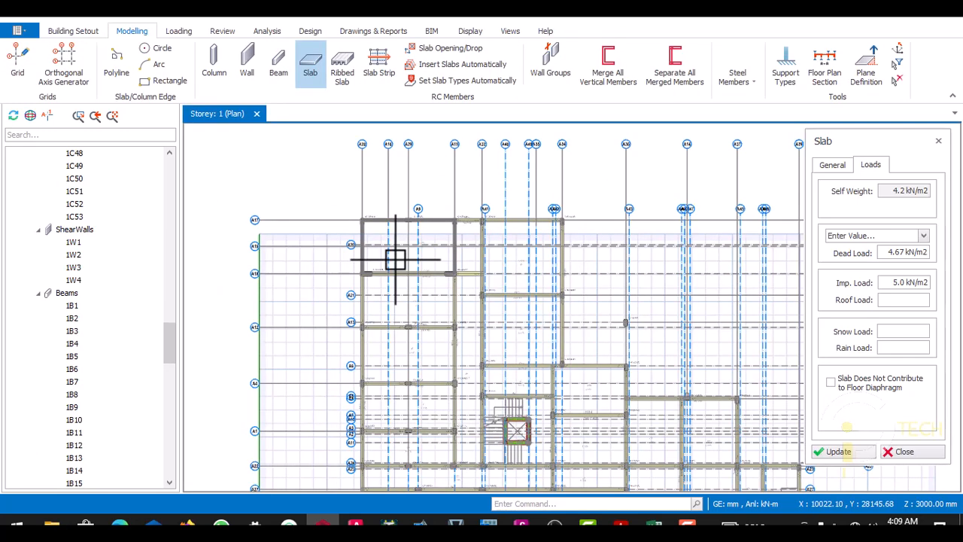
left_click(396, 260)
scroll(394, 263, "up", 3)
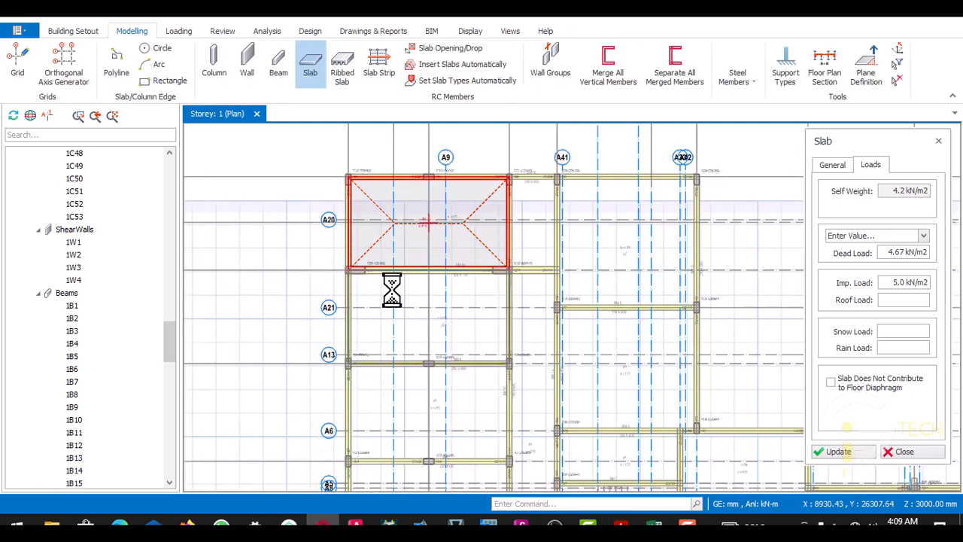
- Insert slabs with the same loads in the three panels below the first slab, from axis A18 down to axis A1
left_click(391, 290)
scroll(391, 294, "down", 4)
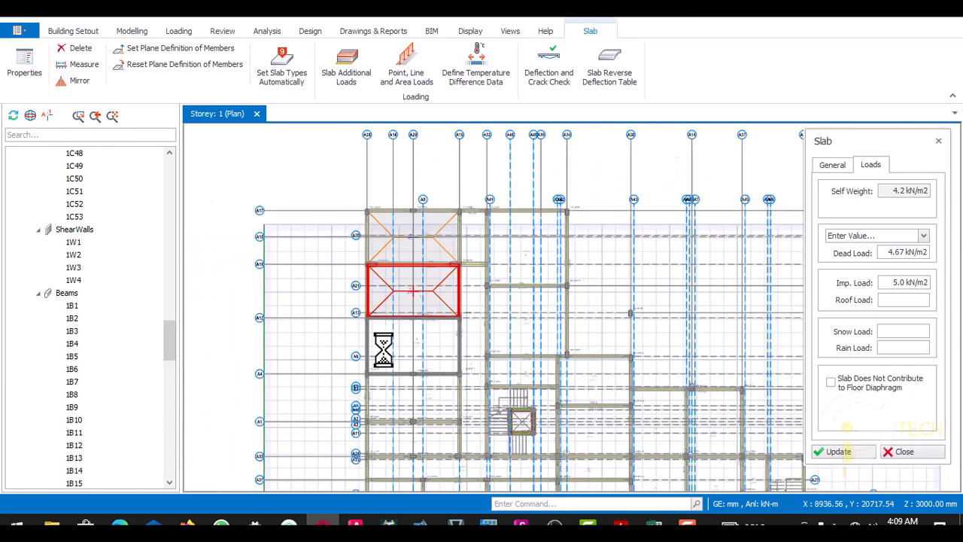
left_click(389, 340)
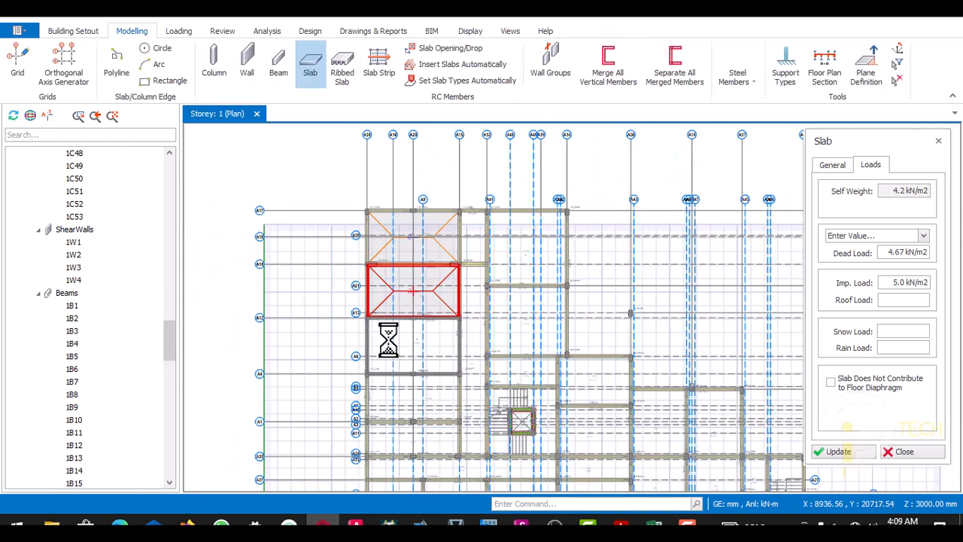
scroll(390, 323, "down", 2)
scroll(391, 335, "up", 5)
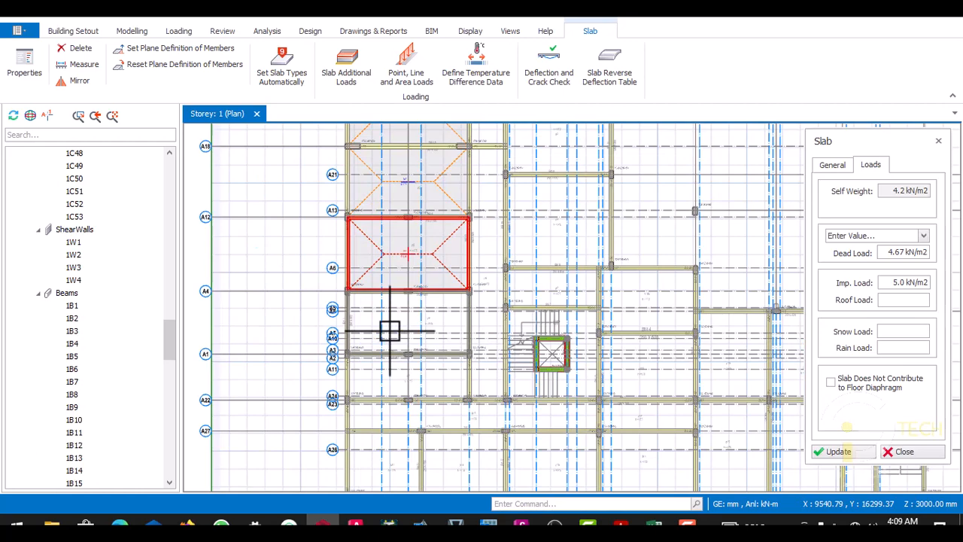
left_click(389, 331)
scroll(389, 337, "down", 2)
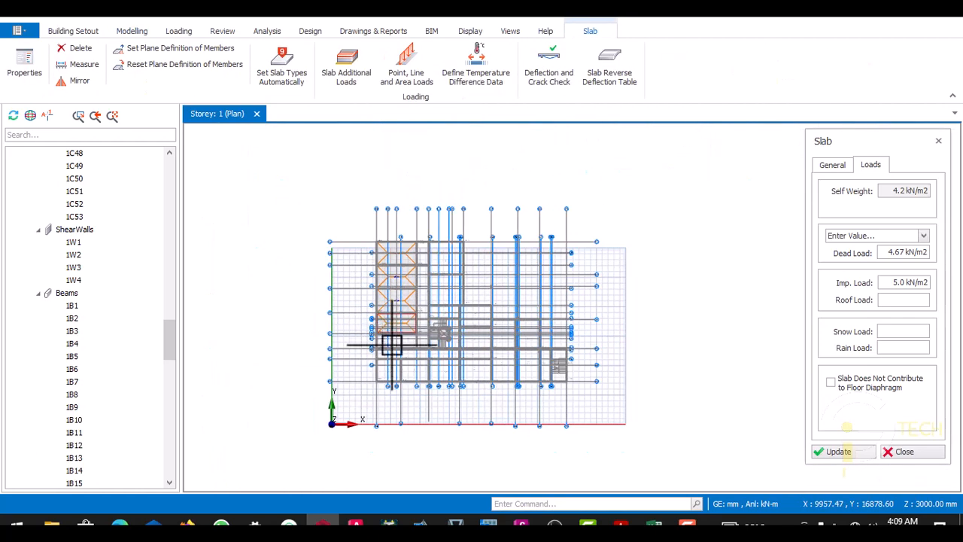
scroll(393, 339, "up", 3)
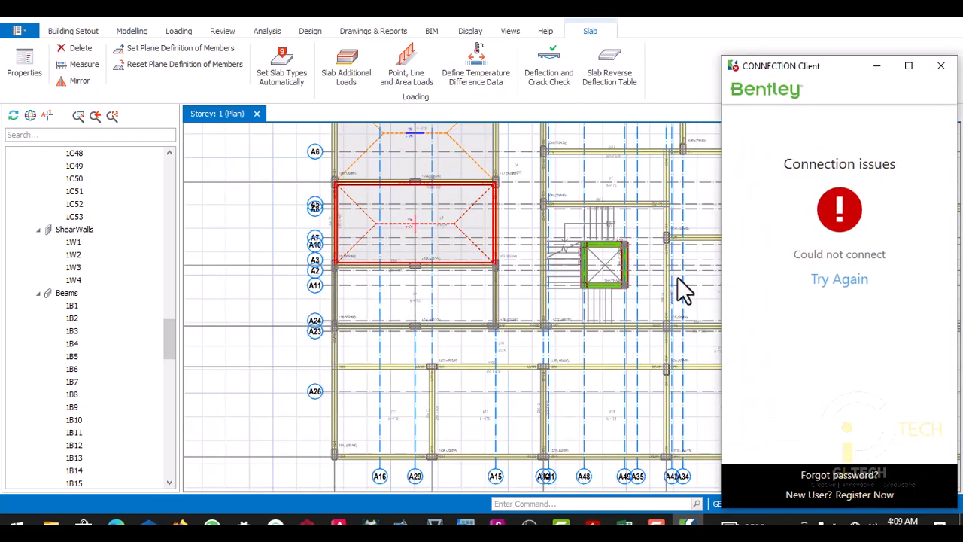
- Dismiss the Bentley connection window and insert slabs in the panel between axes A1 and A22 and the long strip below it
left_click(940, 65)
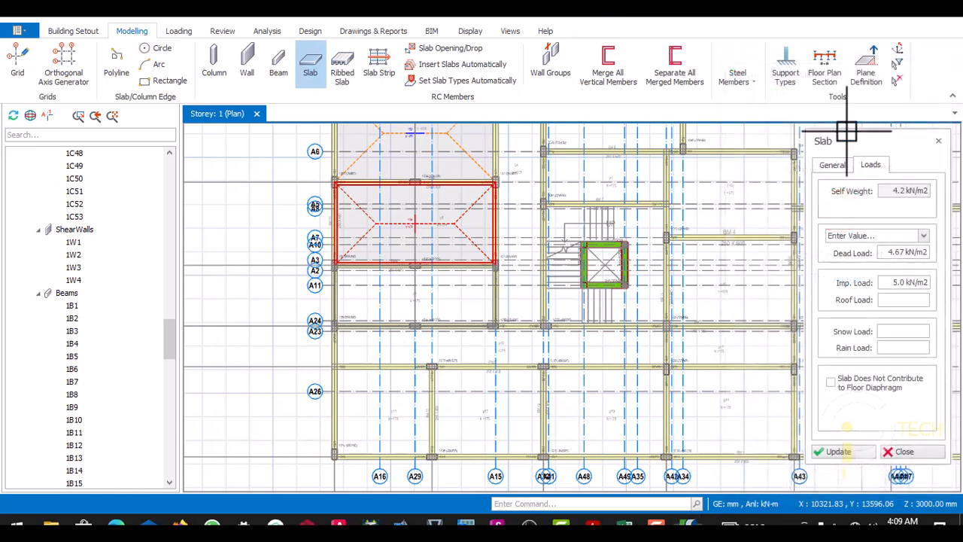
left_click(405, 304)
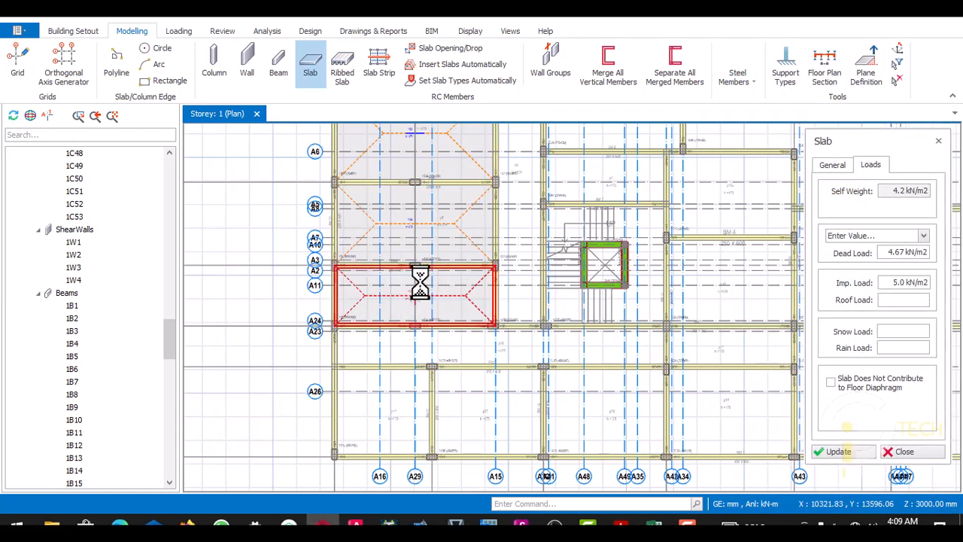
scroll(398, 350, "up", 2)
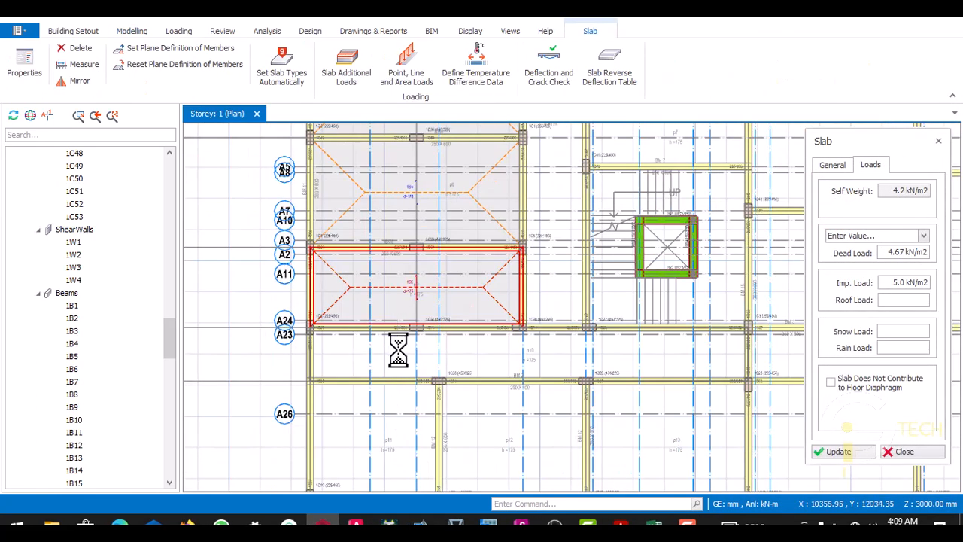
key("Escape")
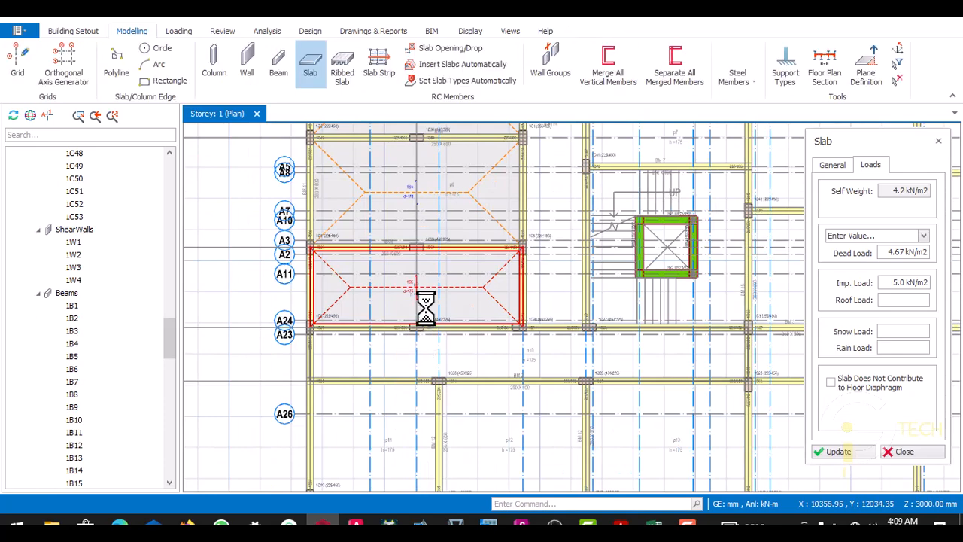
scroll(426, 307, "down", 3)
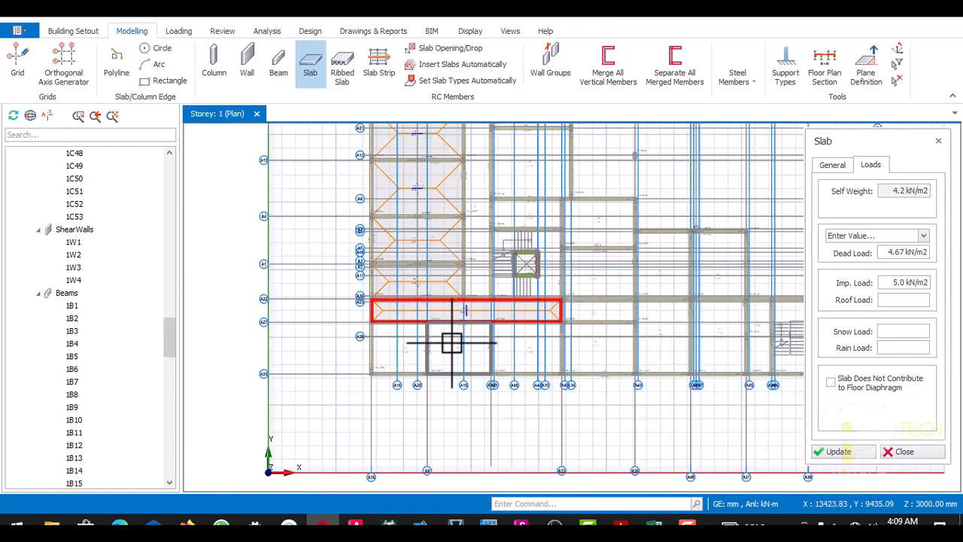
- Insert slabs in the first five panels along the building's lower edge and the two panels stacked above the fourth
left_click(453, 343)
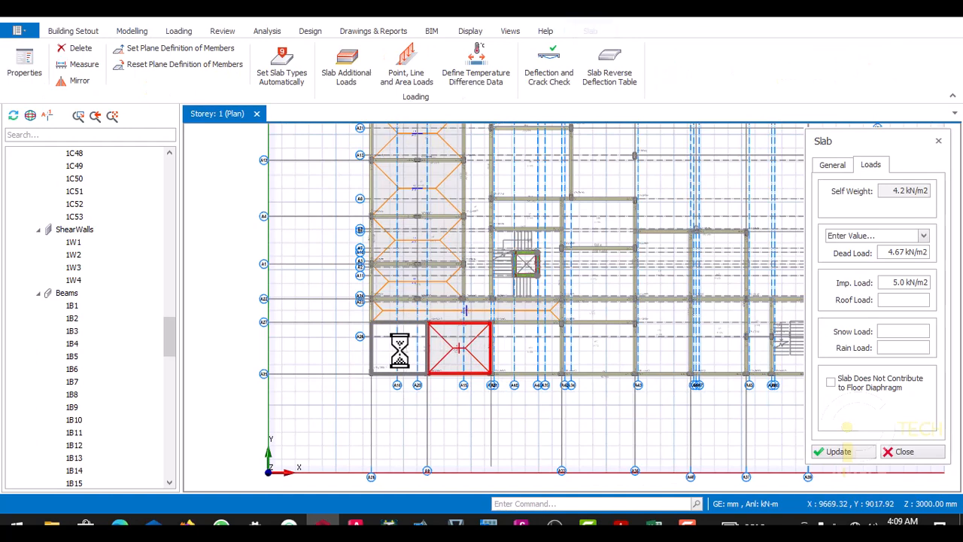
left_click(525, 350)
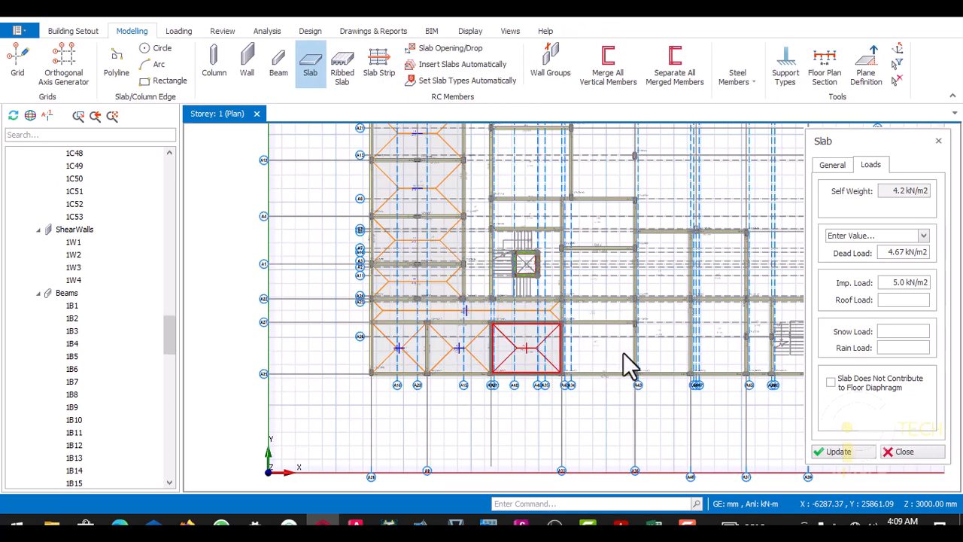
left_click(673, 356)
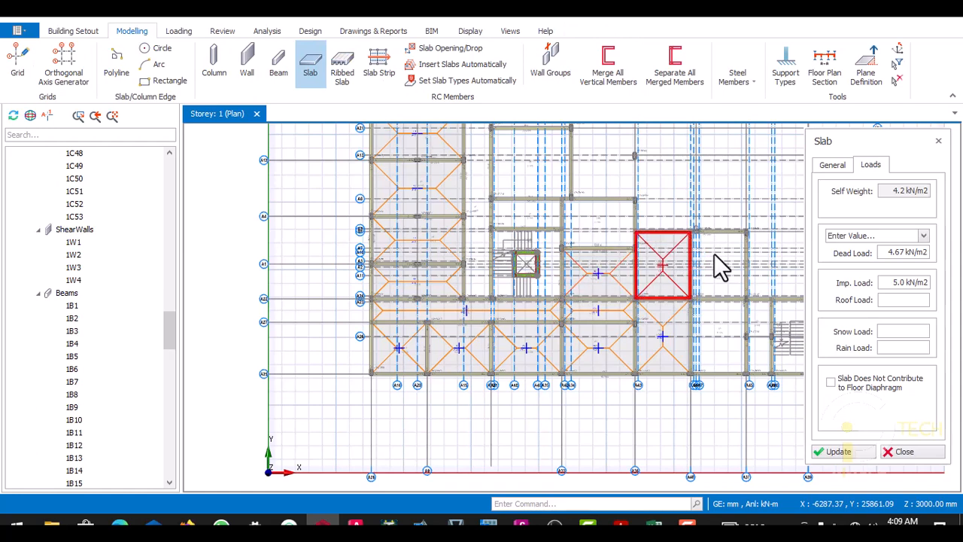
- Insert slabs in the two adjoining upper panels, the lower panel ending at axis A45 and the narrow bay beside the right-hand staircase
left_click(715, 254)
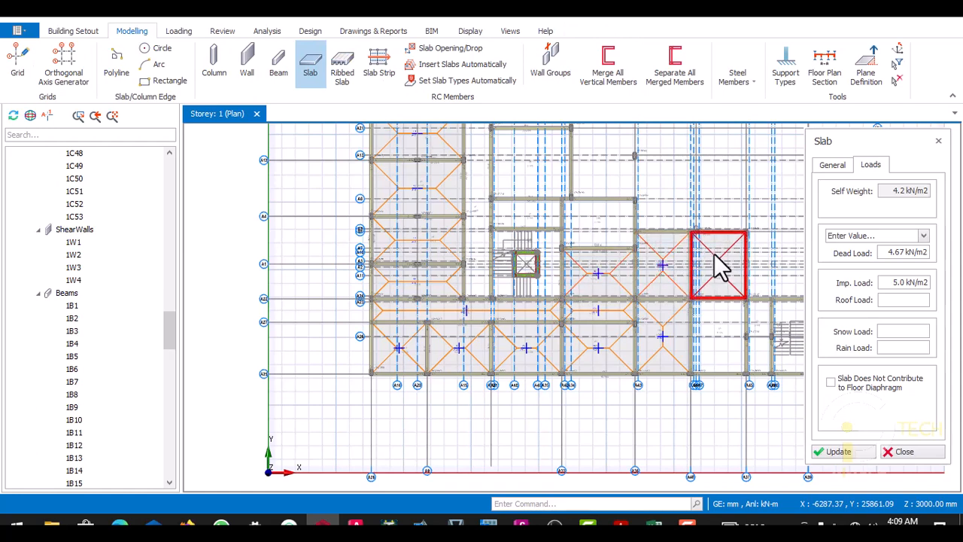
left_click(705, 315)
scroll(705, 315, "down", 4)
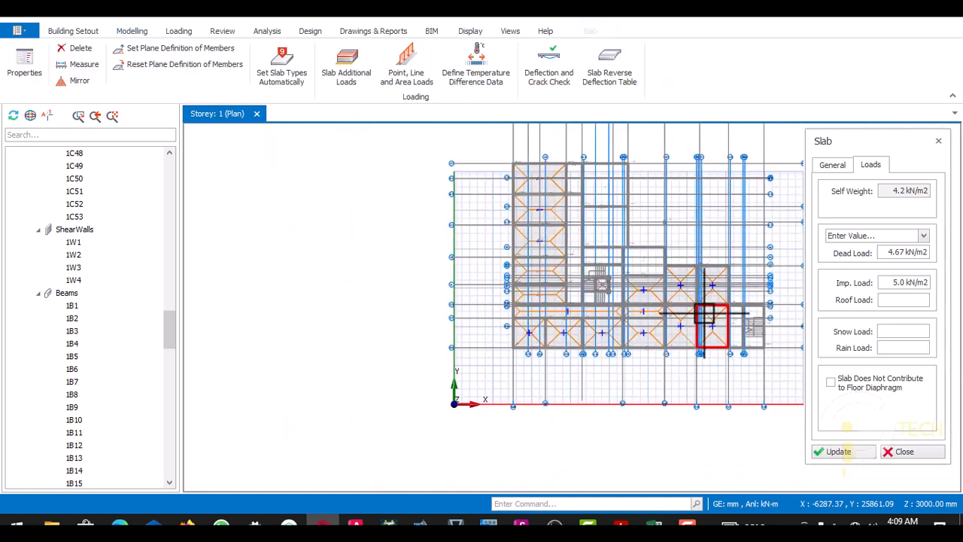
scroll(711, 319, "up", 4)
scroll(707, 318, "up", 3)
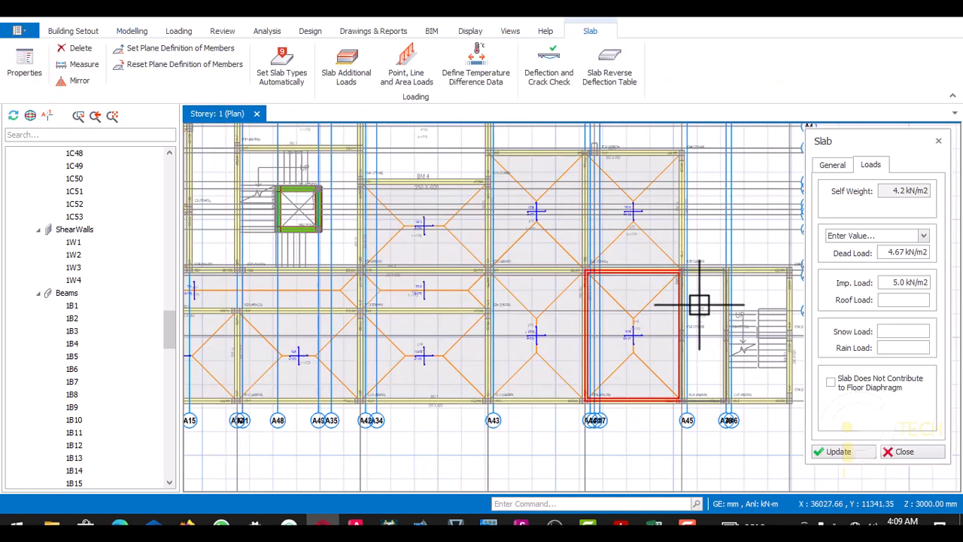
left_click(706, 297)
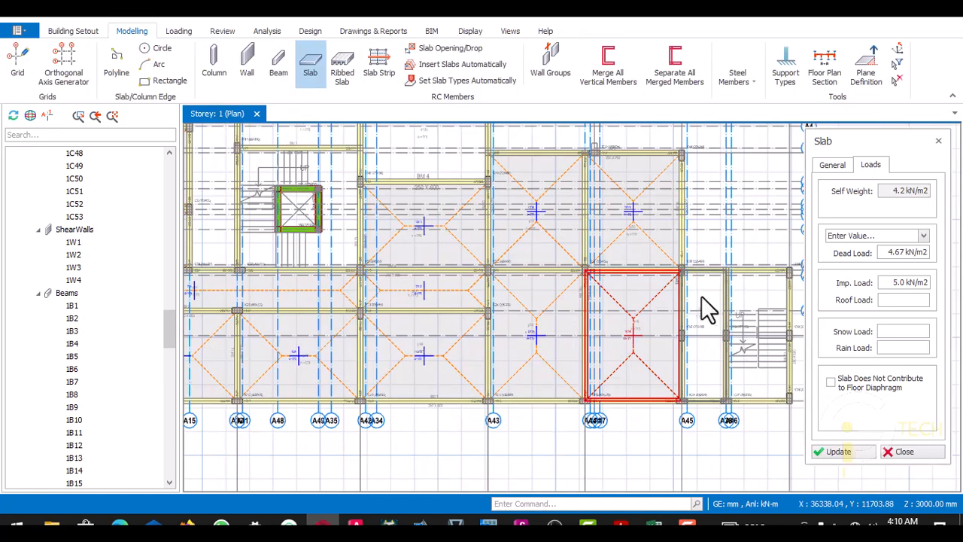
scroll(690, 322, "down", 2)
scroll(540, 225, "up", 4)
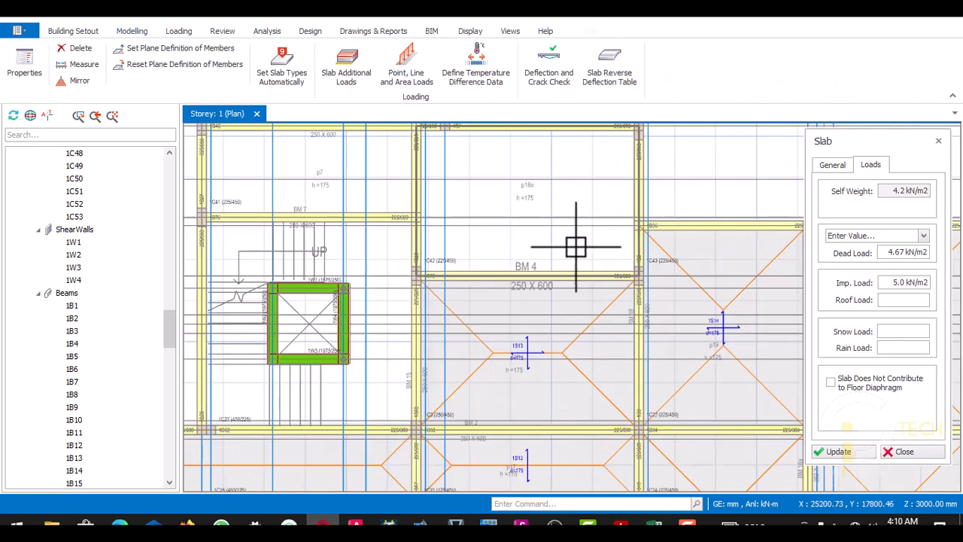
- Insert slabs in the panel above beam BM 4, the small panel above the lift staircase and the long narrow strip left of it
scroll(577, 250, "down", 3)
scroll(550, 246, "up", 2)
left_click(585, 264)
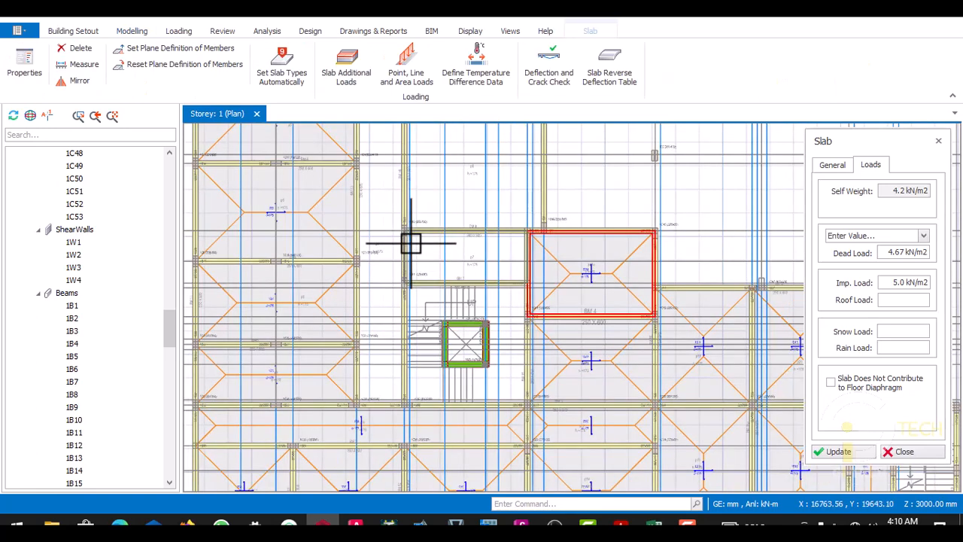
left_click(433, 255)
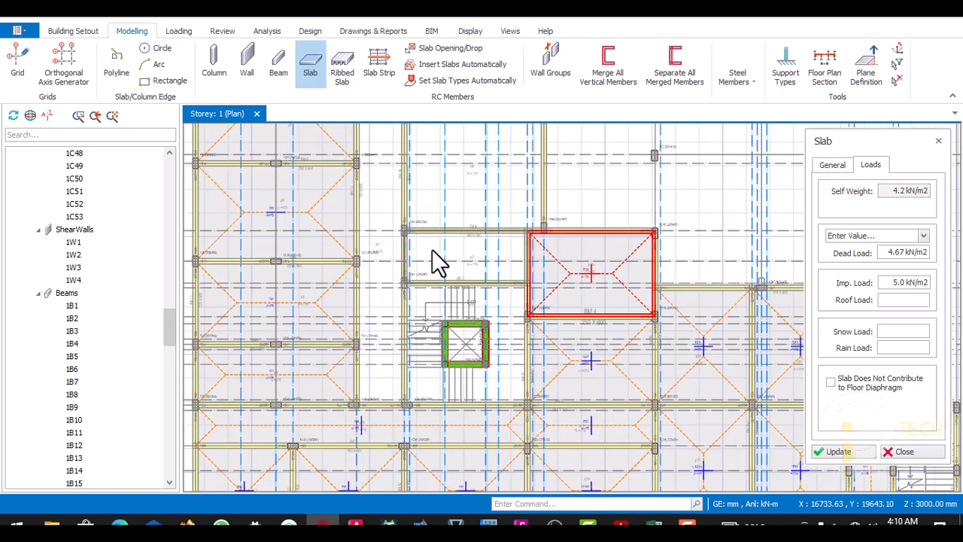
left_click(383, 215)
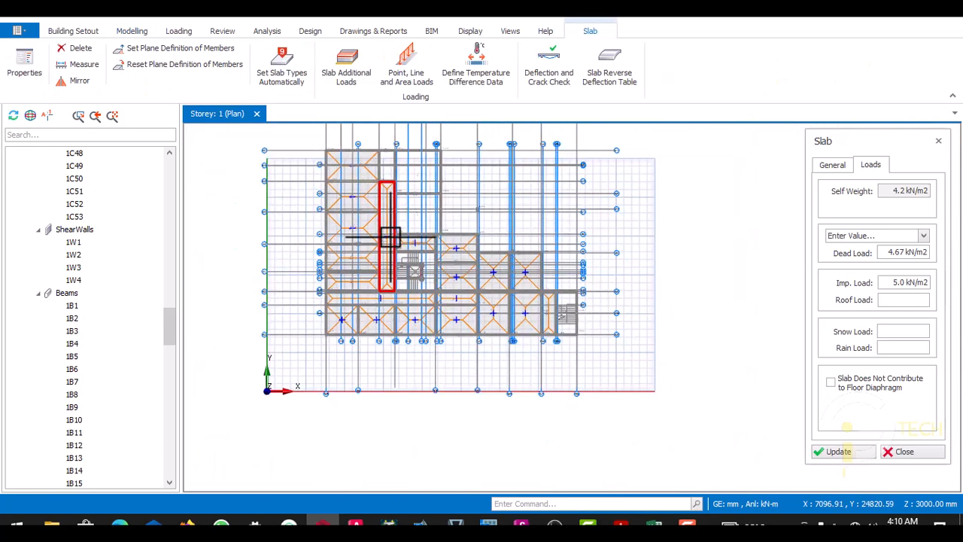
- Insert slabs in the narrow bay above the long strip and the two large panels to its right
scroll(389, 158, "up", 5)
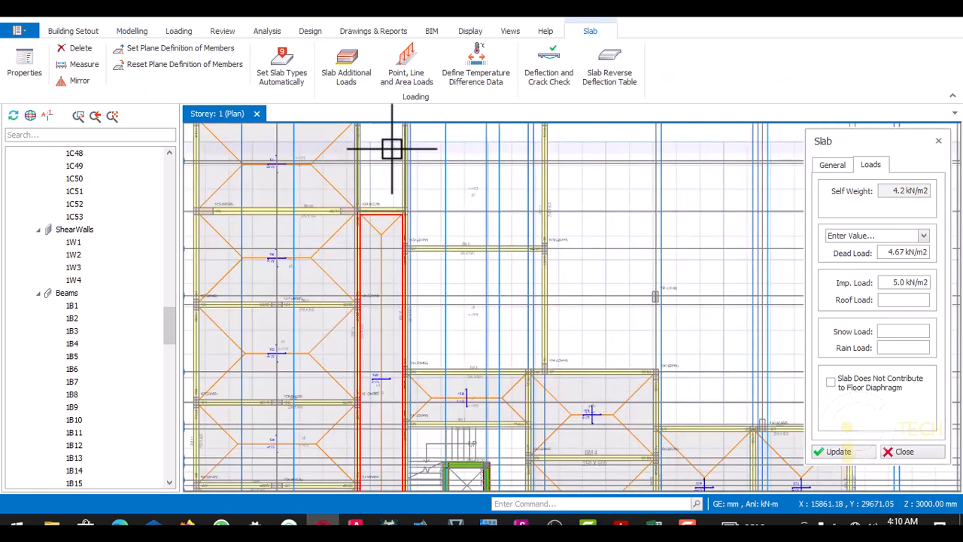
left_click(443, 169)
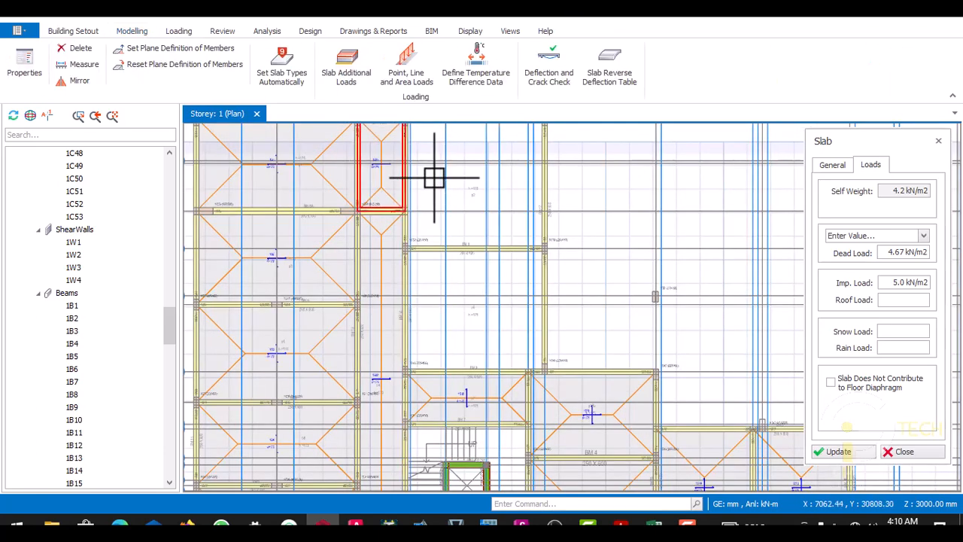
left_click(434, 178)
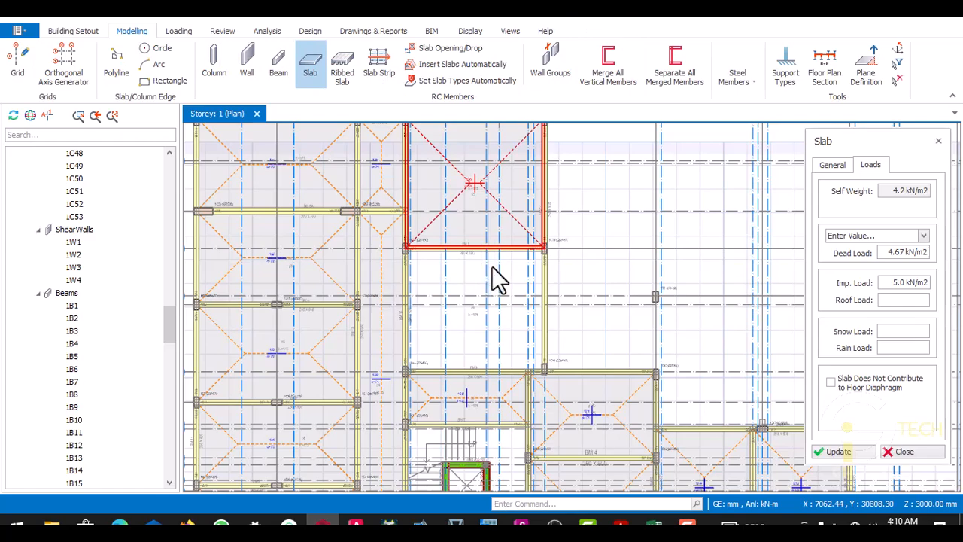
scroll(494, 279, "down", 5)
scroll(486, 294, "up", 5)
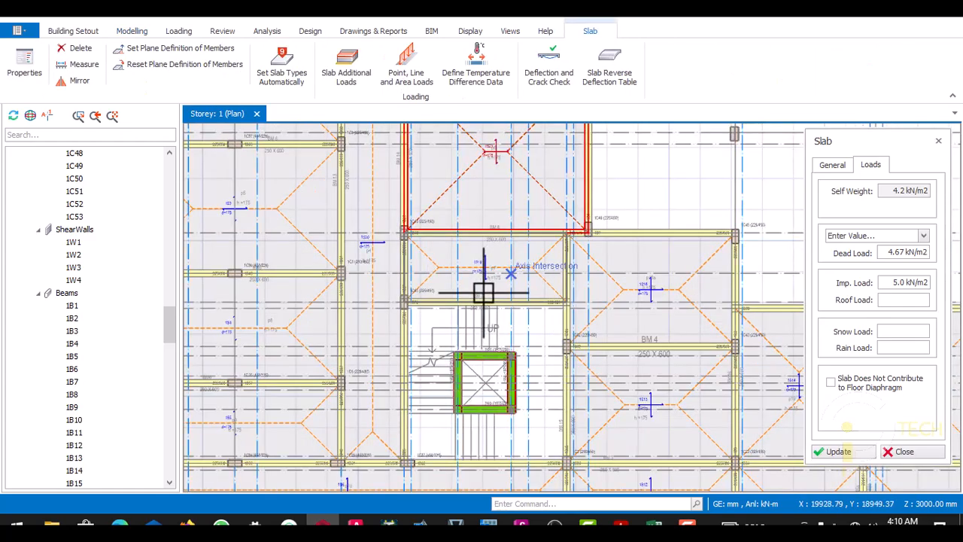
- Check the storey 1 plan for panels without slabs and end slab insertion
scroll(554, 288, "down", 5)
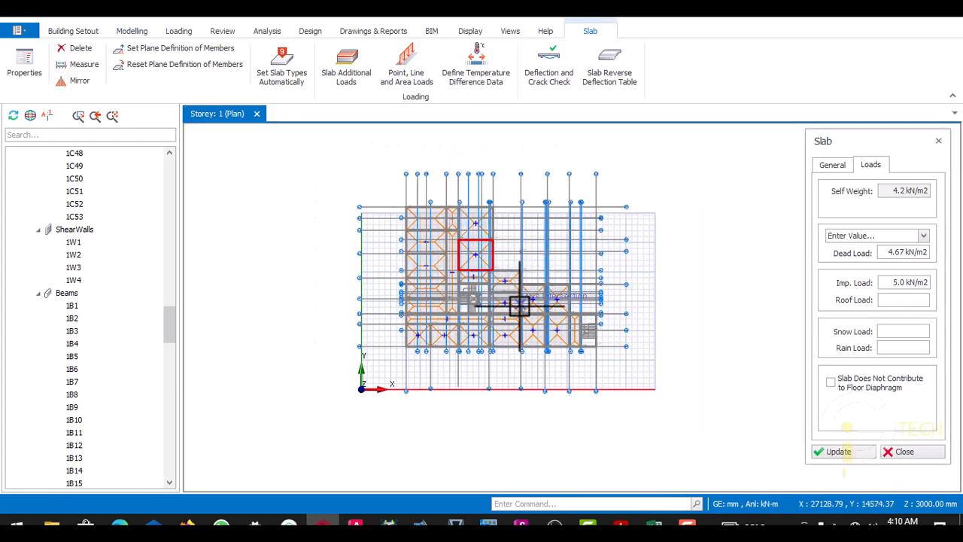
scroll(516, 308, "up", 4)
scroll(559, 294, "down", 3)
scroll(430, 286, "up", 4)
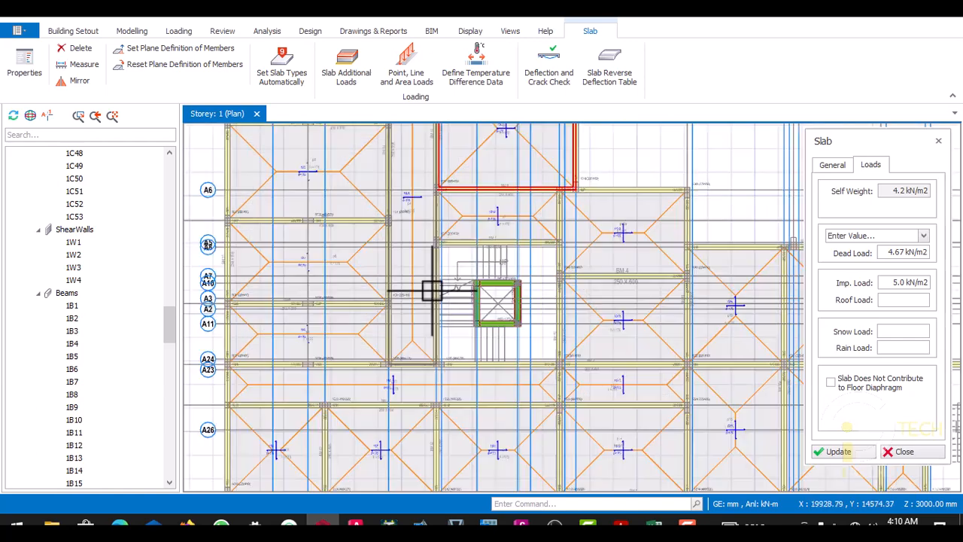
scroll(397, 309, "down", 3)
scroll(394, 181, "up", 7)
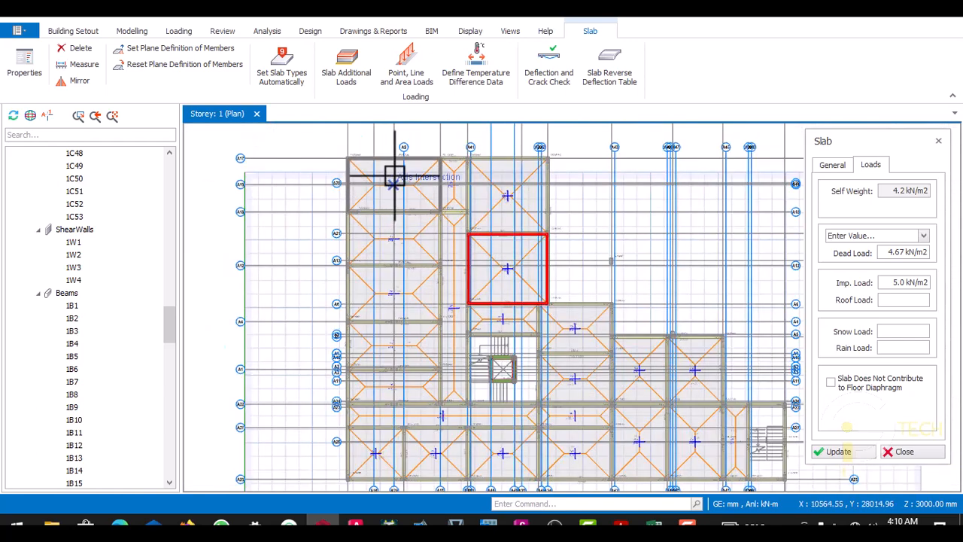
scroll(430, 243, "up", 4)
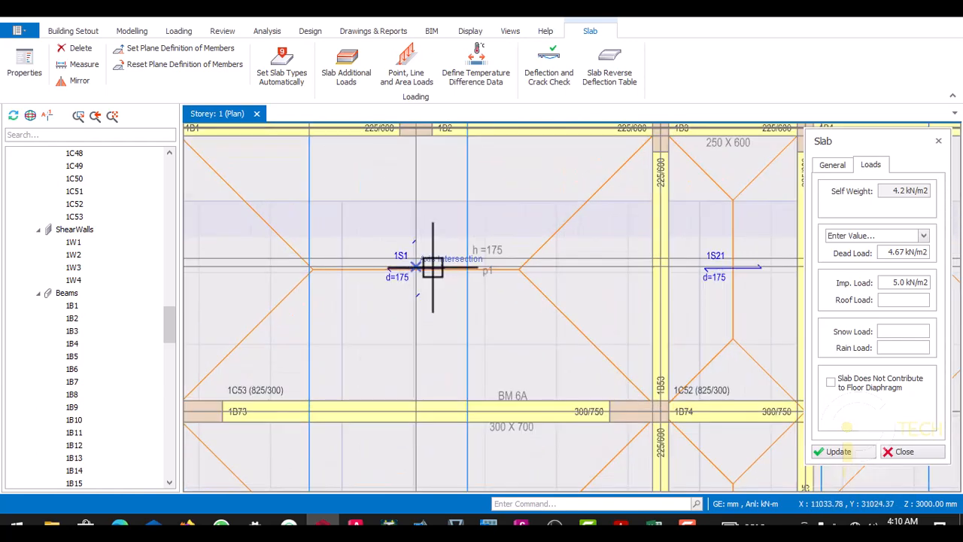
scroll(408, 221, "down", 2)
scroll(408, 188, "up", 2)
scroll(409, 188, "up", 1)
key("Escape")
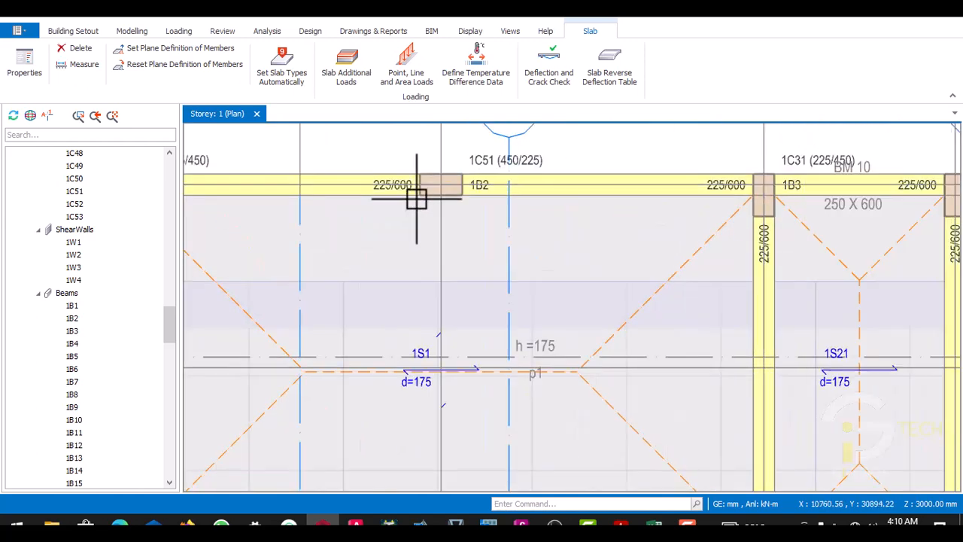
- Open the wall load editor for beam 1B1 on the building's upper edge
scroll(409, 212, "down", 2)
scroll(376, 202, "down", 2)
scroll(444, 209, "up", 4)
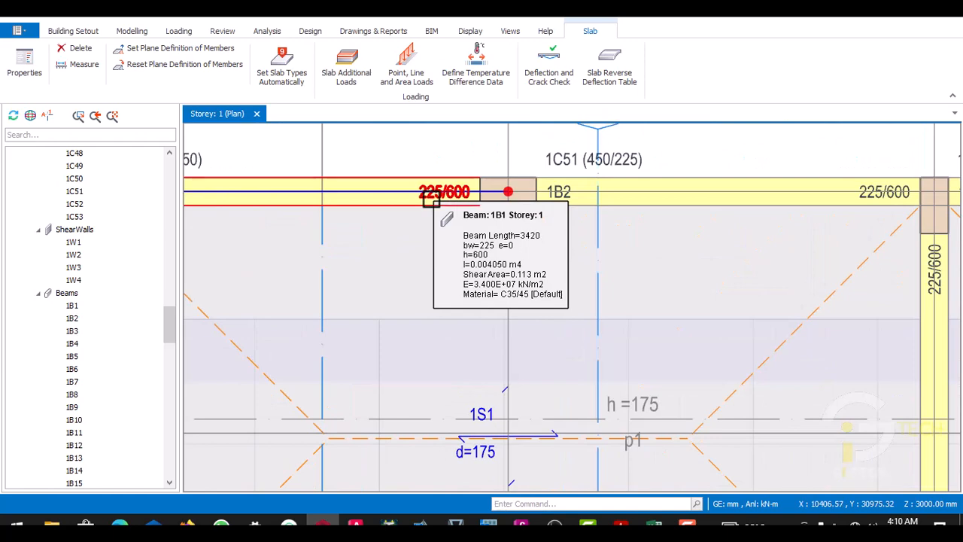
right_click(430, 200)
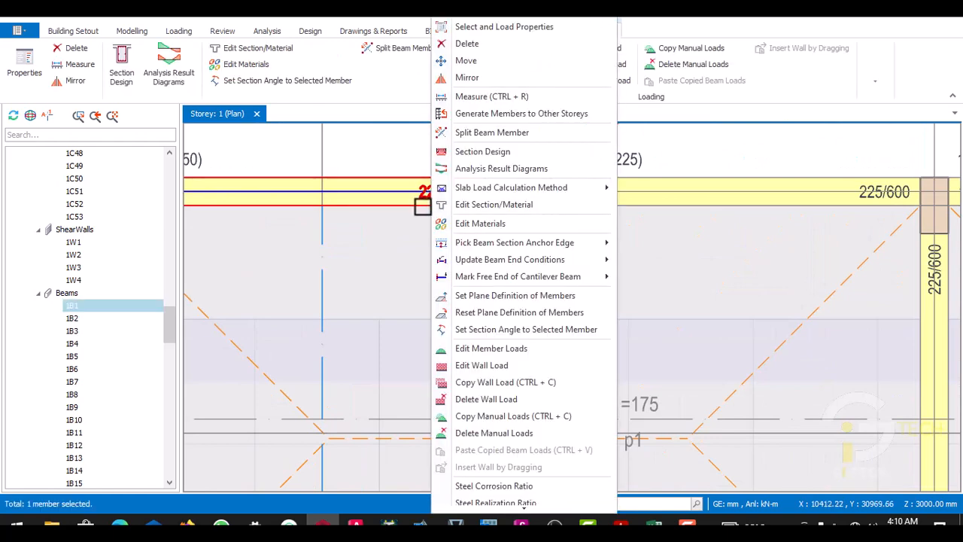
mouse_move(436, 197)
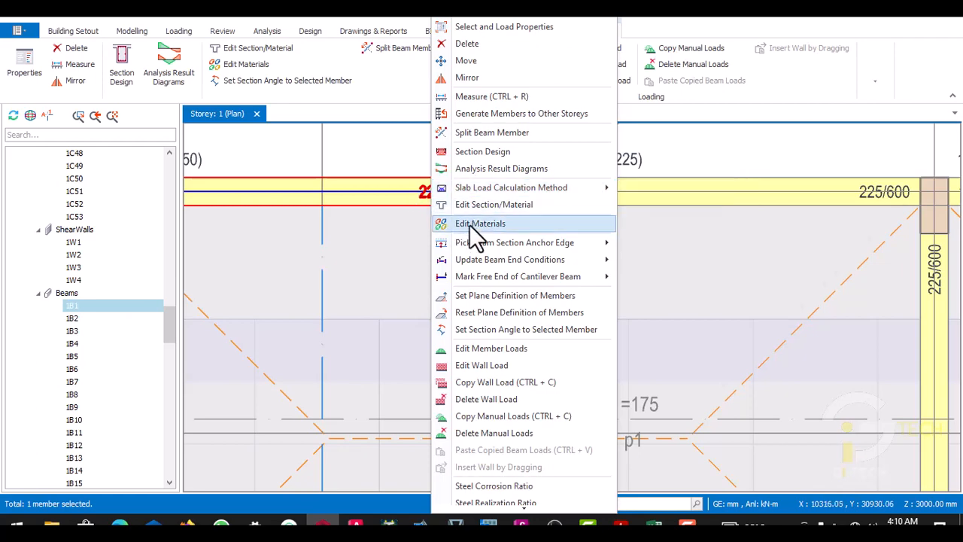
left_click(476, 369)
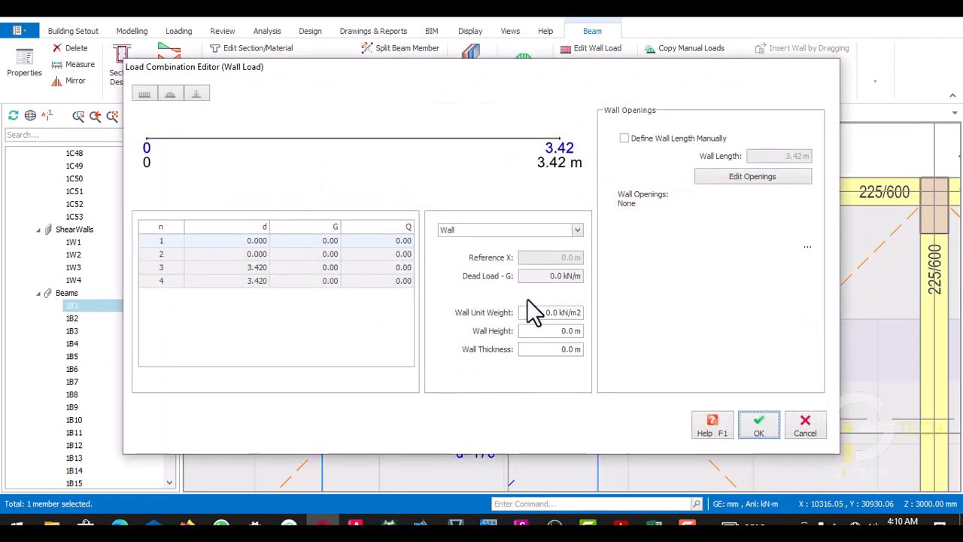
- Set the wall unit weight on beam 1B1 to 3.47 kN/m2
left_click(548, 276)
left_click_drag(550, 276, 580, 275)
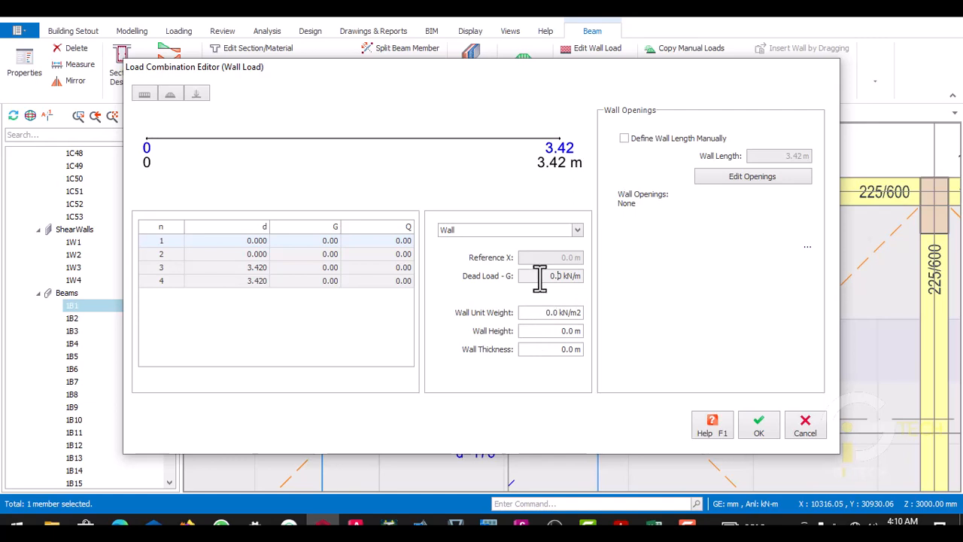
left_click_drag(541, 277, 597, 278)
left_click(550, 313)
left_click_drag(544, 316, 584, 312)
type("3.47")
- Switch to the PANEL SLAB workbook in Excel and add T76 and the wall load in H76 in cell T77
left_click(653, 525)
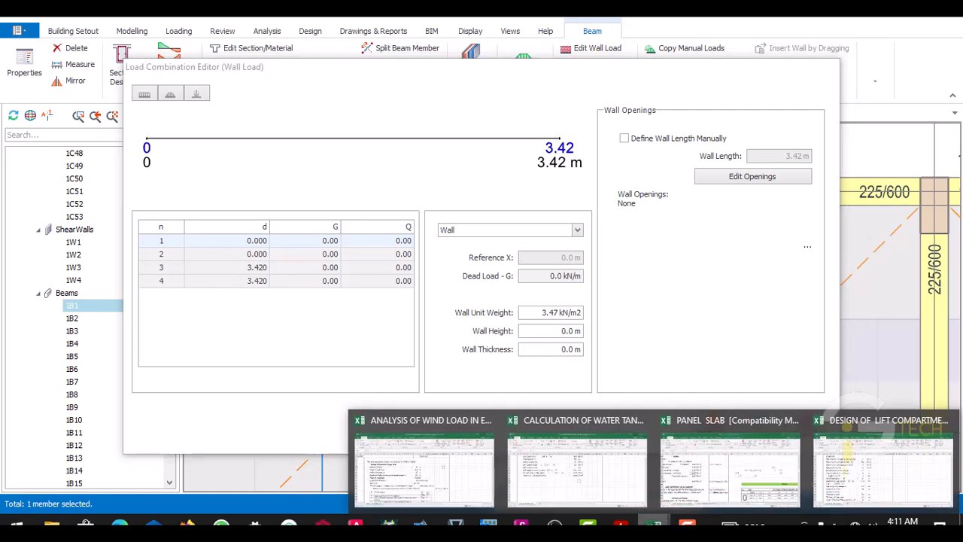
left_click(703, 448)
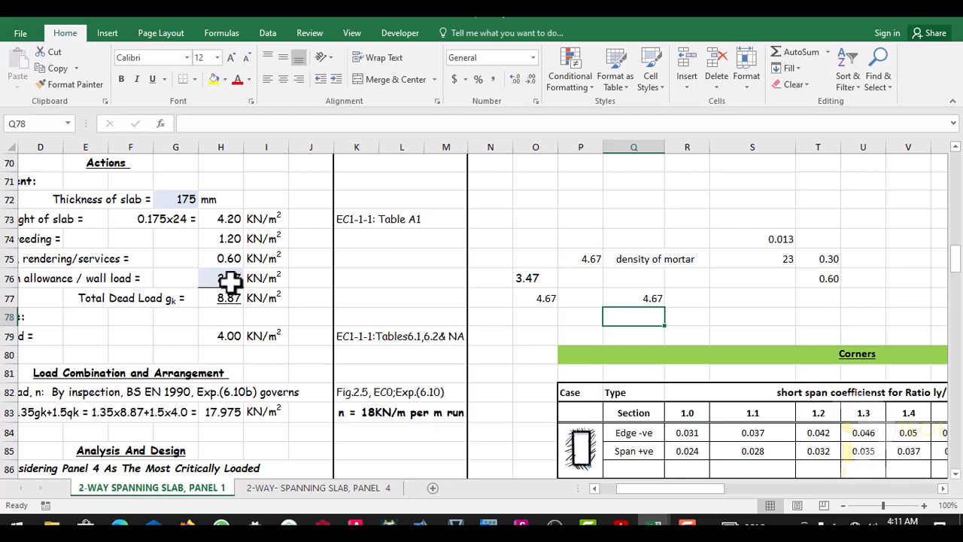
left_click(821, 298)
type("=")
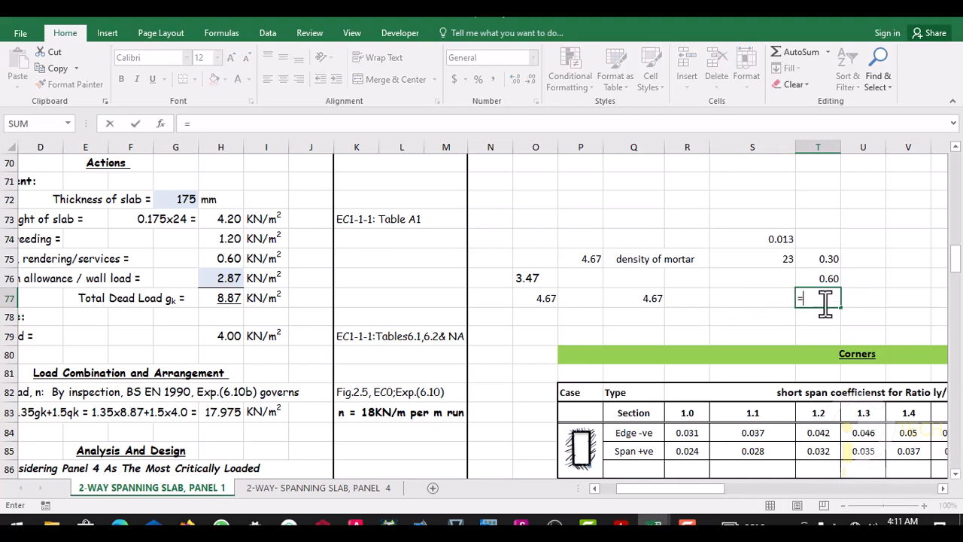
left_click(824, 277)
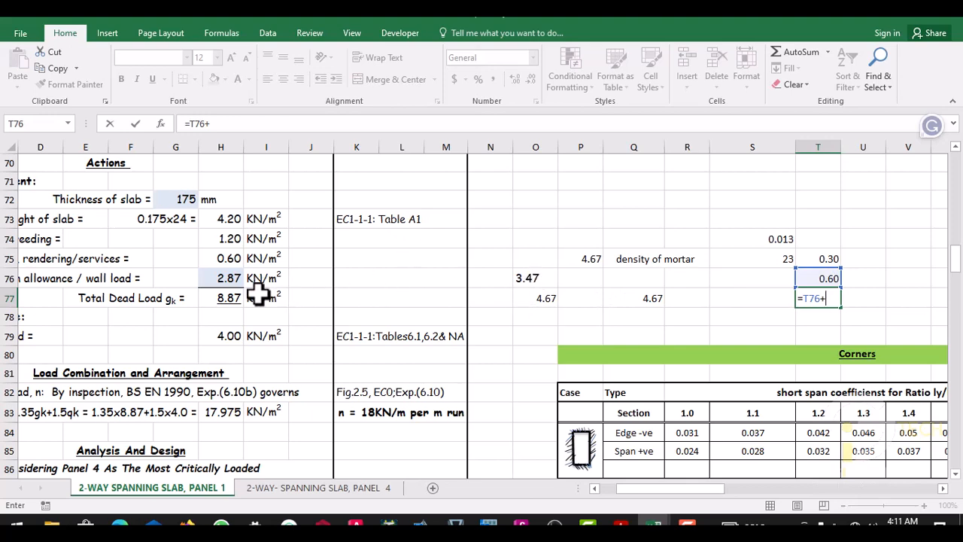
left_click(225, 278)
key("Return")
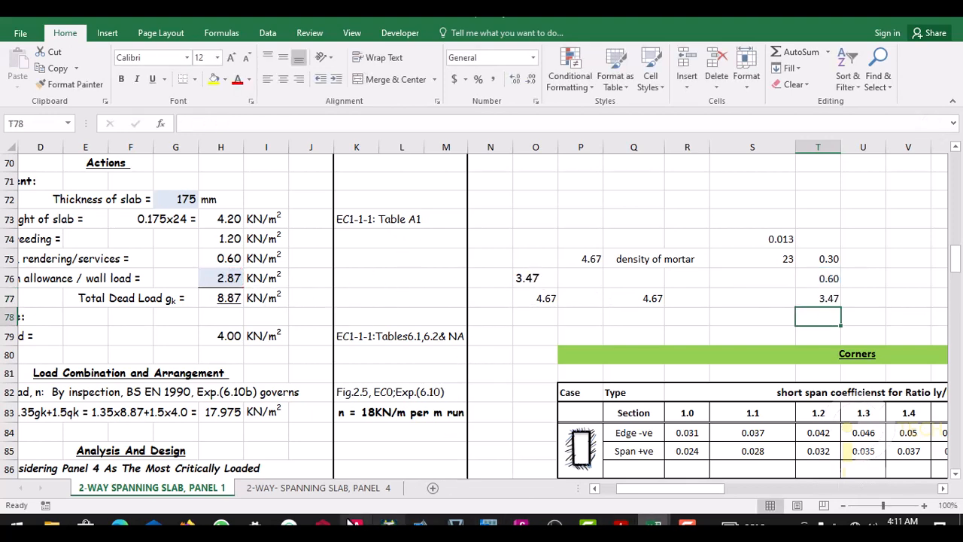
- Return to ProtaStructure, set the wall height to 3.0 m and thickness to 0.225 m, and apply the wall load to beam 1B1
left_click(323, 524)
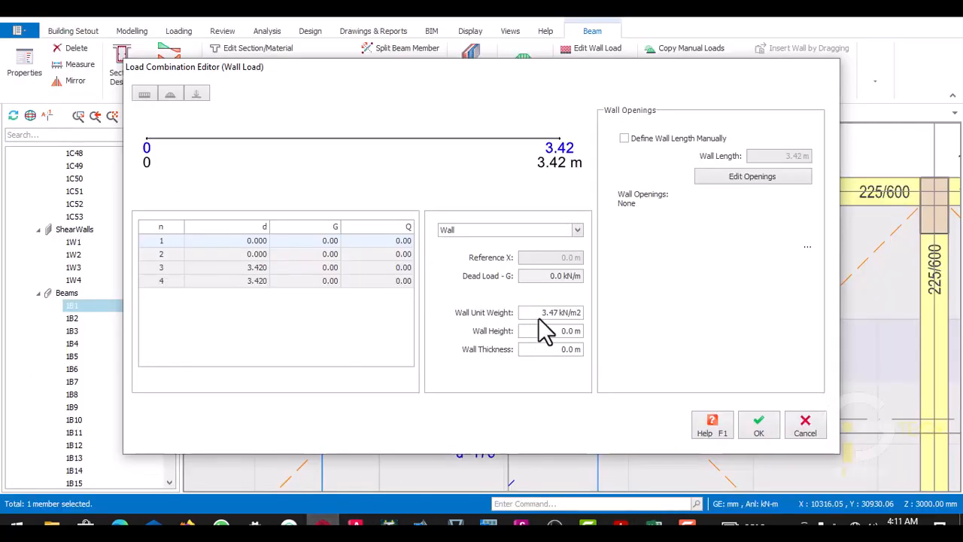
left_click_drag(563, 329, 604, 332)
left_click(574, 332)
left_click_drag(571, 353, 584, 353)
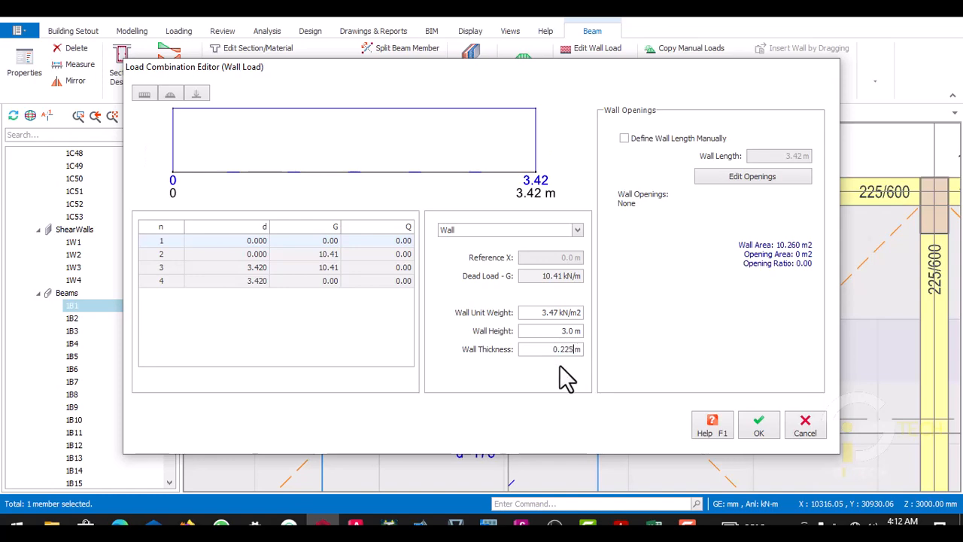
left_click(763, 432)
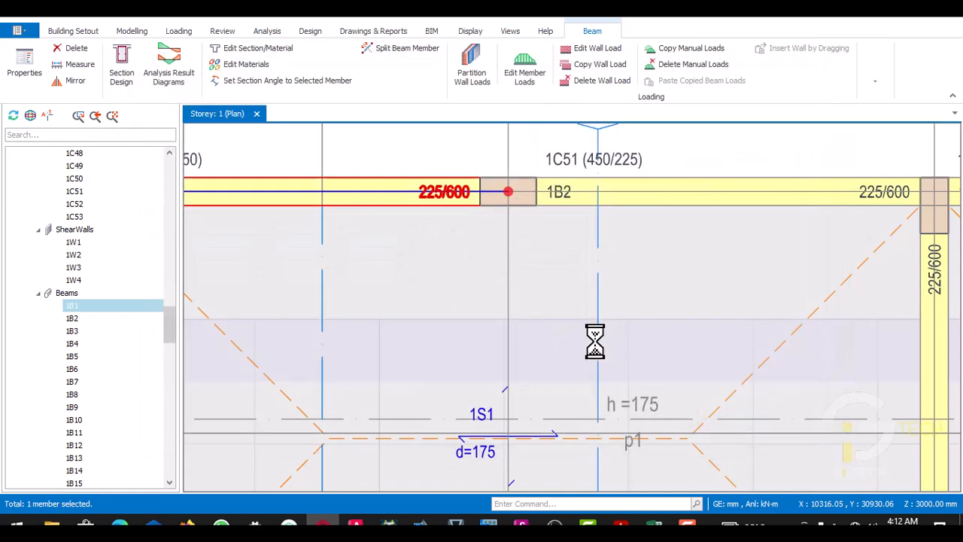
- Examine the wall load display on beam 1B1 and the neighbouring edge beams in the storey 1 plan
scroll(511, 224, "down", 5)
scroll(468, 230, "up", 6)
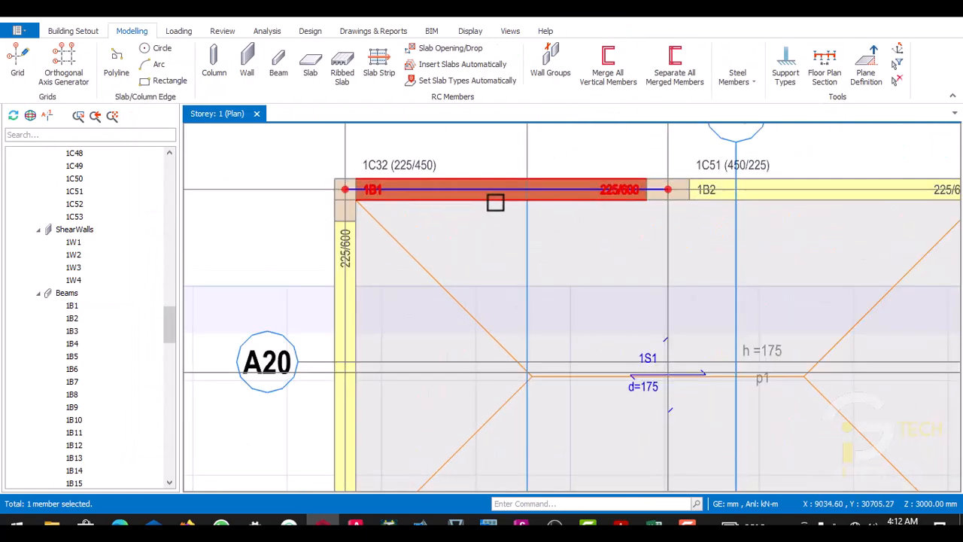
scroll(526, 195, "down", 4)
scroll(498, 215, "up", 4)
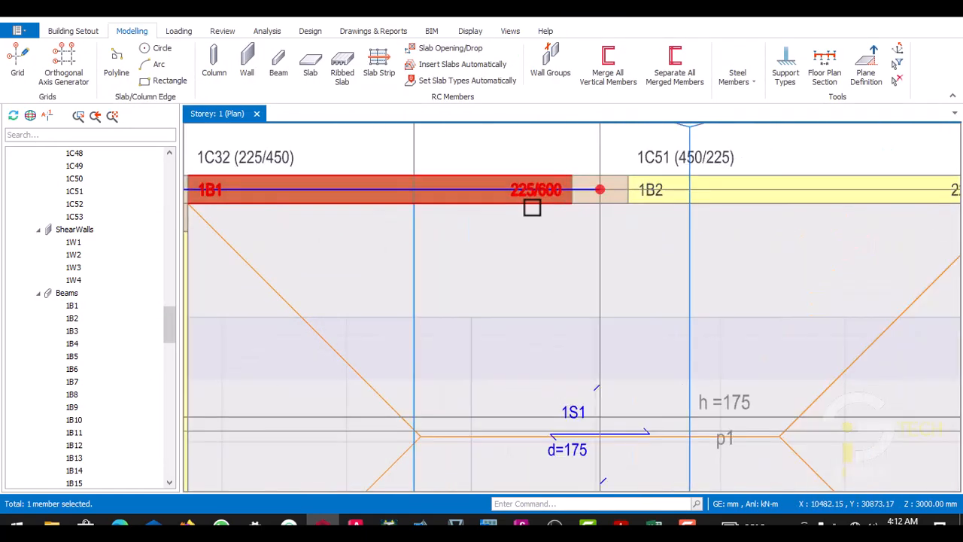
scroll(503, 208, "down", 5)
scroll(484, 225, "up", 8)
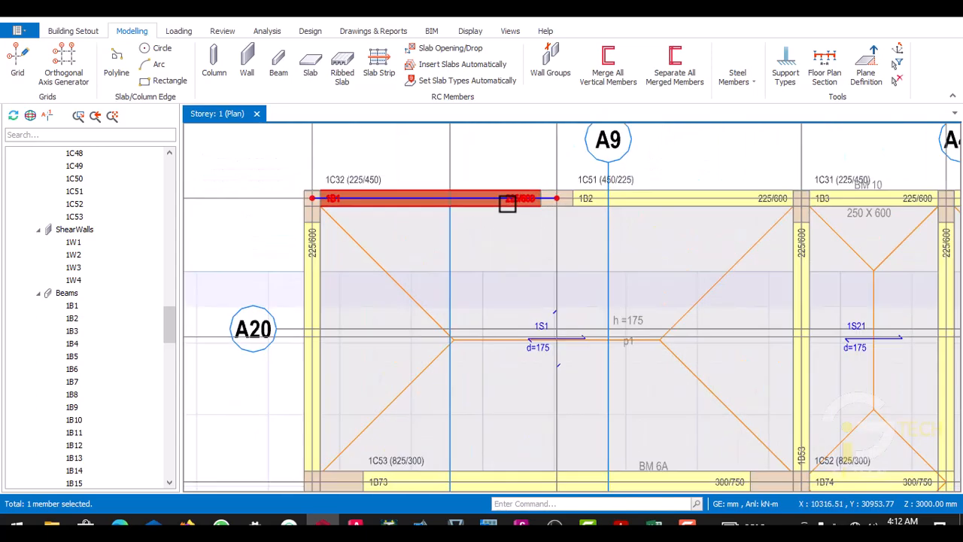
scroll(492, 209, "down", 3)
scroll(507, 210, "down", 5)
scroll(496, 215, "up", 4)
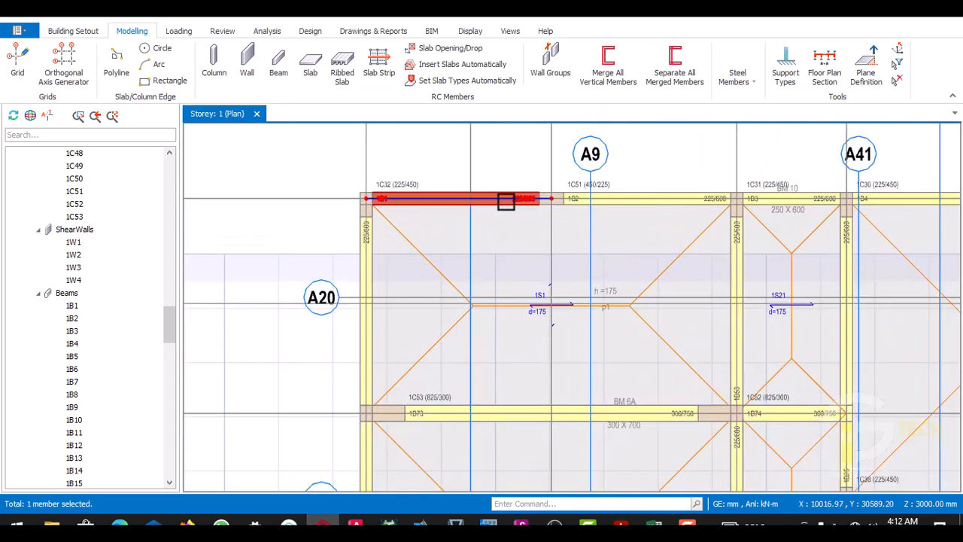
scroll(505, 200, "down", 3)
scroll(164, 158, "up", 9)
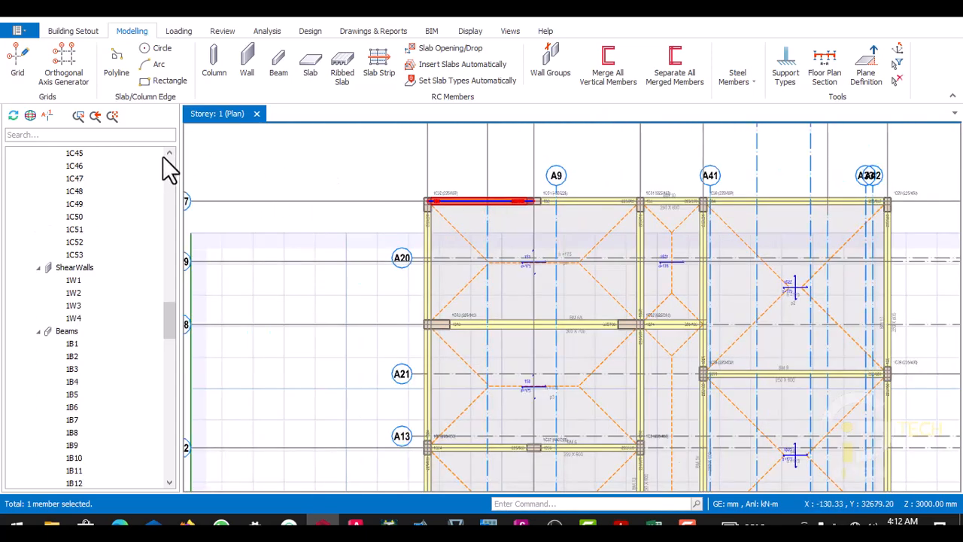
- Change the storey 1 plan view to 3D and bring the wall load on beam 1B1 into view
scroll(162, 173, "up", 12)
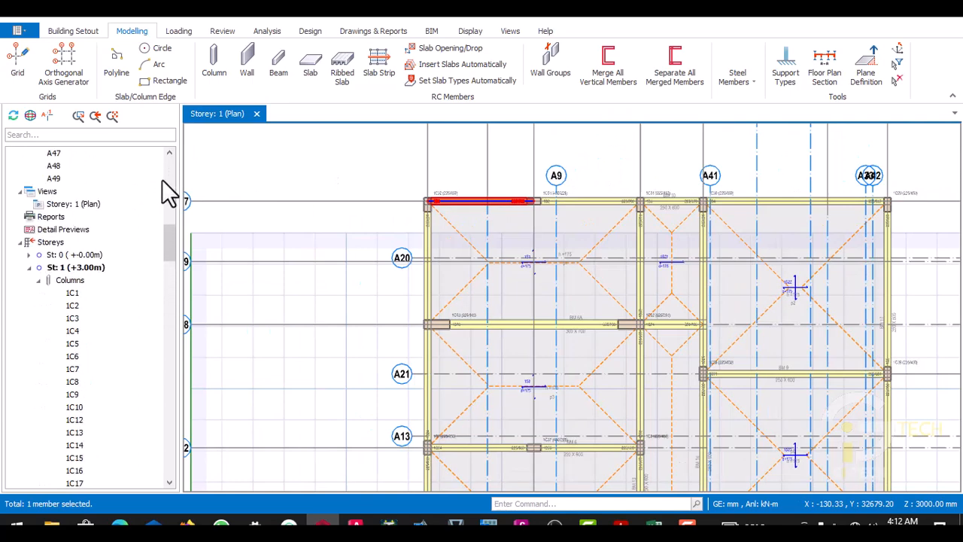
left_click(89, 279)
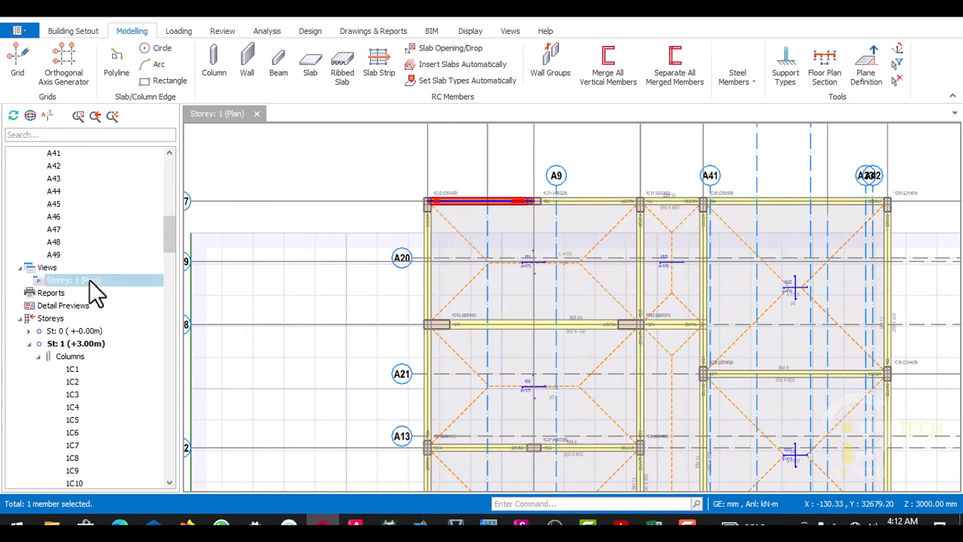
right_click(89, 280)
left_click(129, 291)
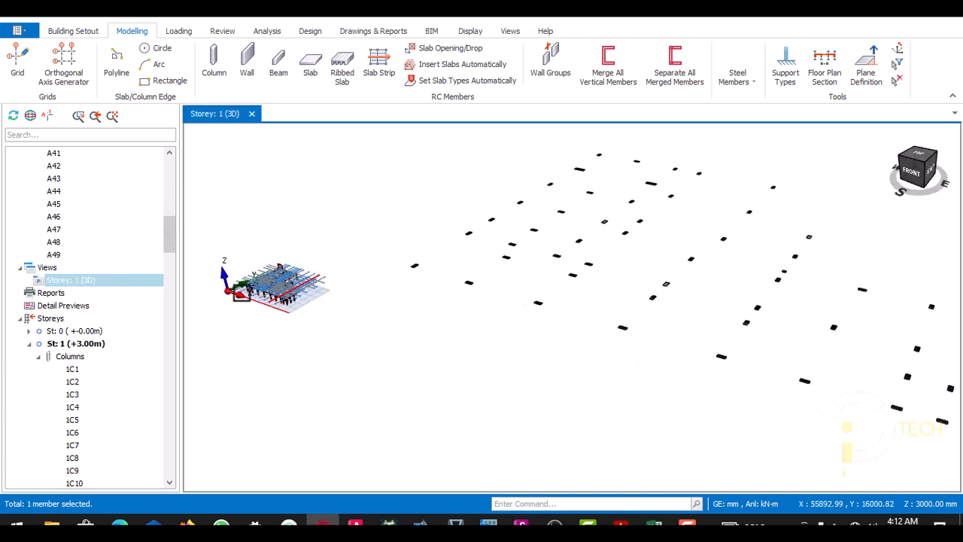
scroll(246, 280, "up", 8)
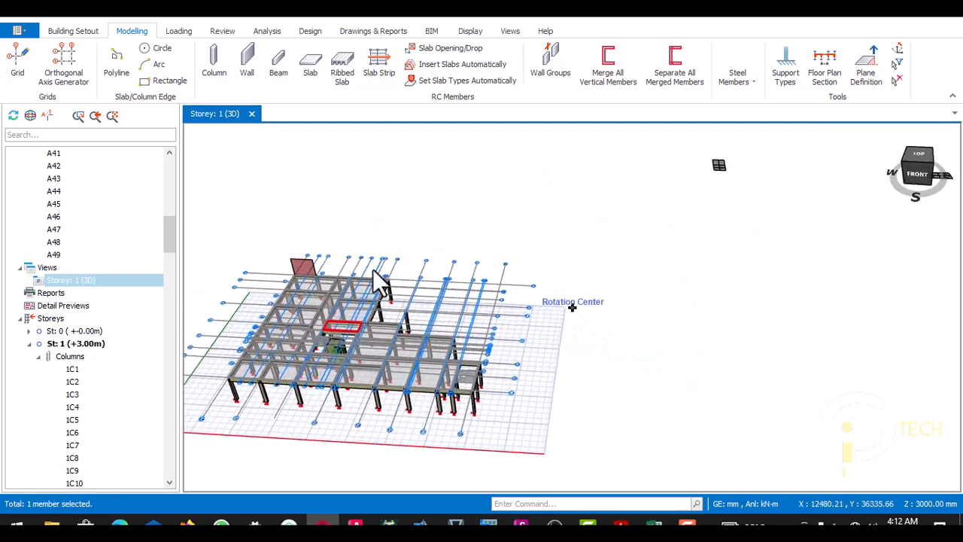
scroll(277, 236, "up", 3)
middle_click_drag(299, 231, 334, 216)
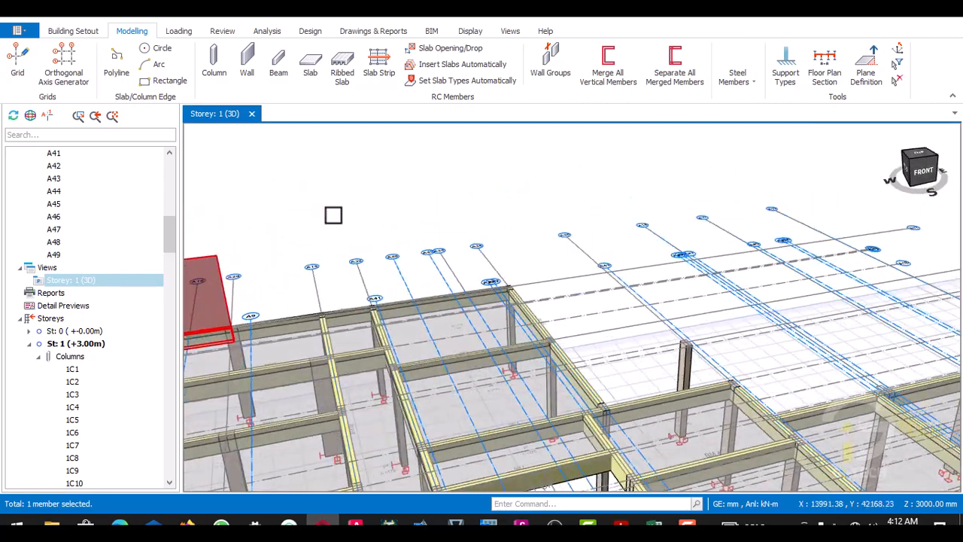
- Examine the wall load on beam 1B1 against the surrounding frame in the storey 1 3D view
scroll(345, 226, "down", 2)
scroll(347, 269, "down", 5)
scroll(312, 281, "up", 6)
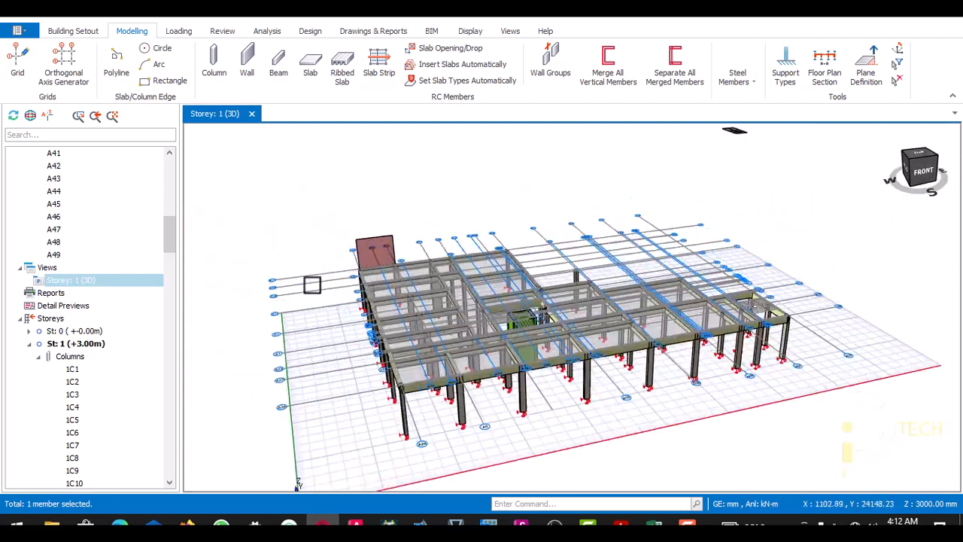
scroll(377, 260, "down", 3)
scroll(441, 236, "up", 2)
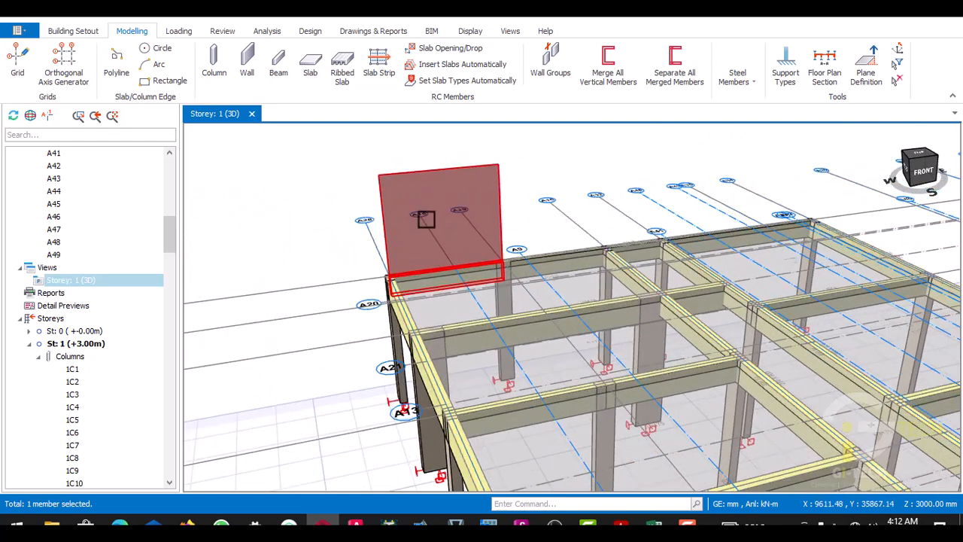
scroll(413, 237, "up", 1)
scroll(422, 235, "down", 3)
scroll(527, 316, "down", 1)
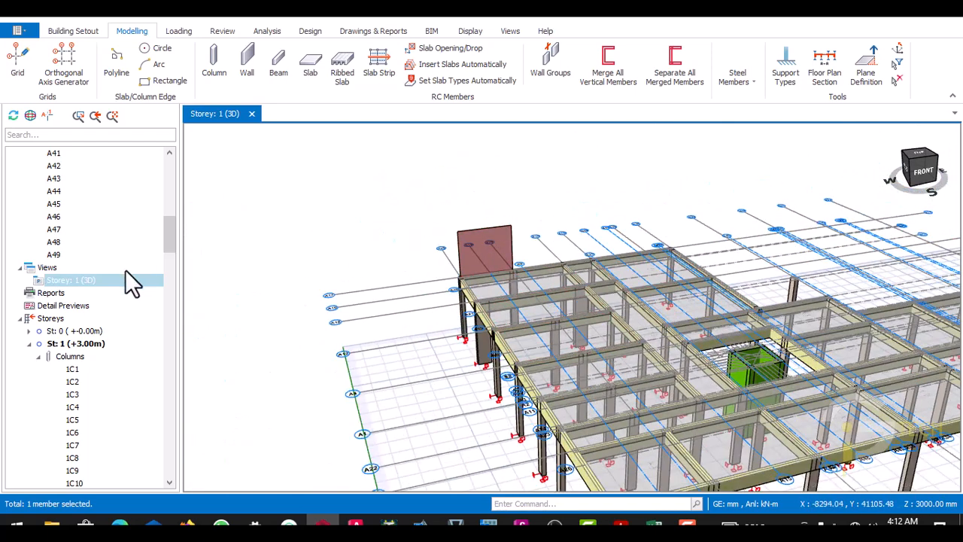
- Return the storey 1 view from 3D to plan
right_click(65, 282)
left_click(93, 291)
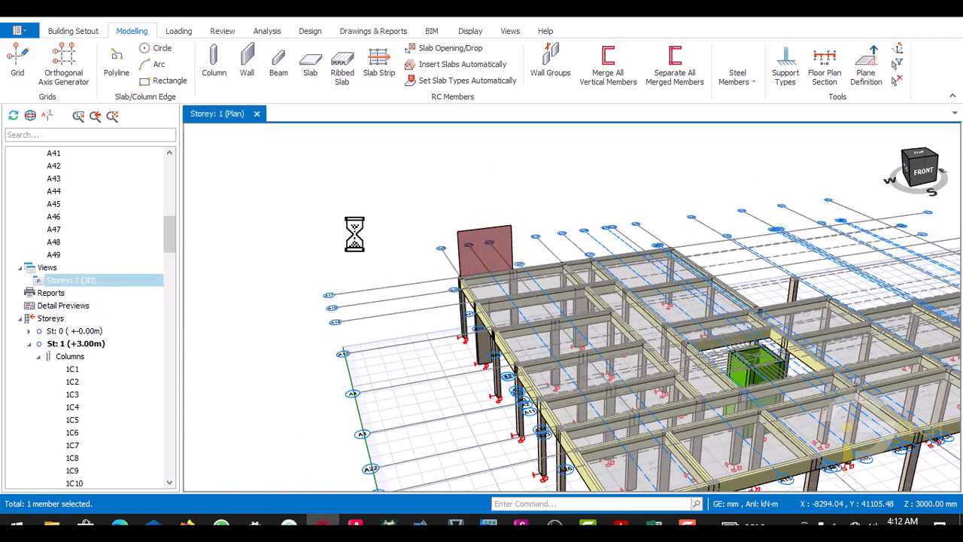
scroll(373, 388, "up", 5)
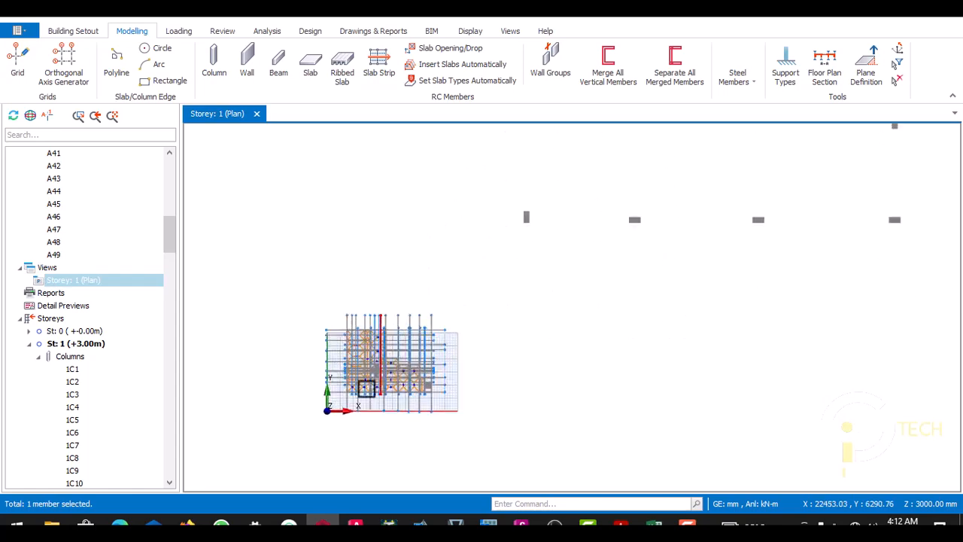
scroll(357, 332, "up", 4)
scroll(353, 275, "down", 4)
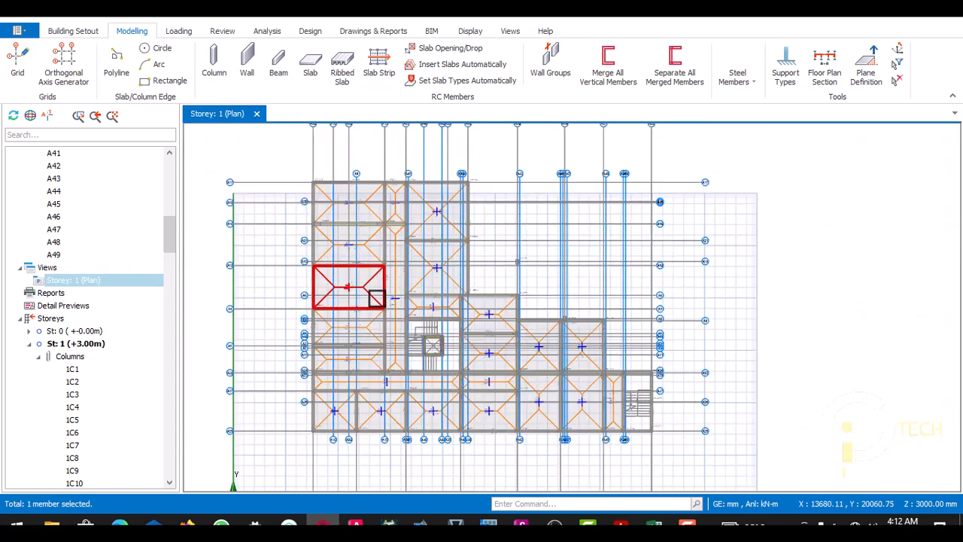
- Copy the wall load from beam 1B1 in the storey 1 plan
scroll(376, 295, "up", 2)
scroll(357, 230, "up", 5)
scroll(369, 233, "down", 2)
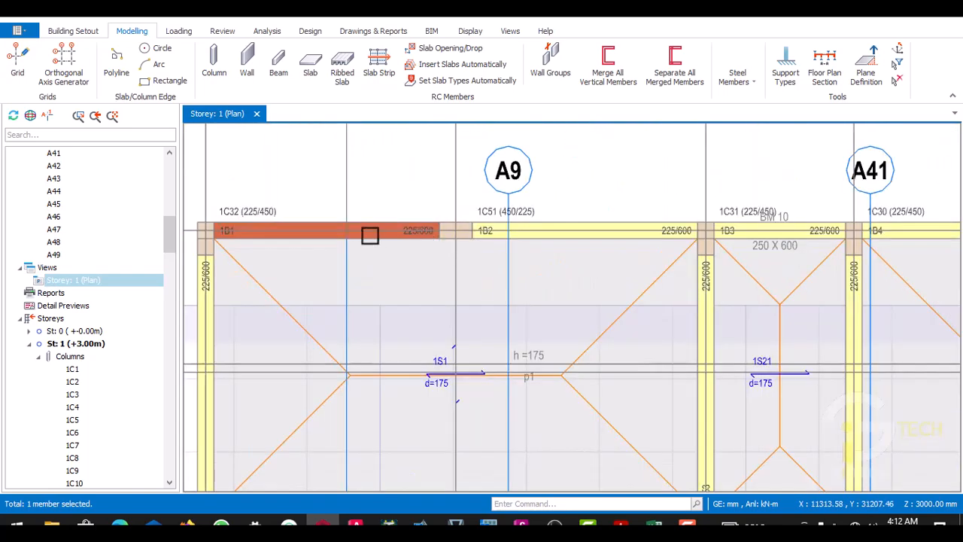
scroll(380, 235, "up", 2)
right_click(380, 235)
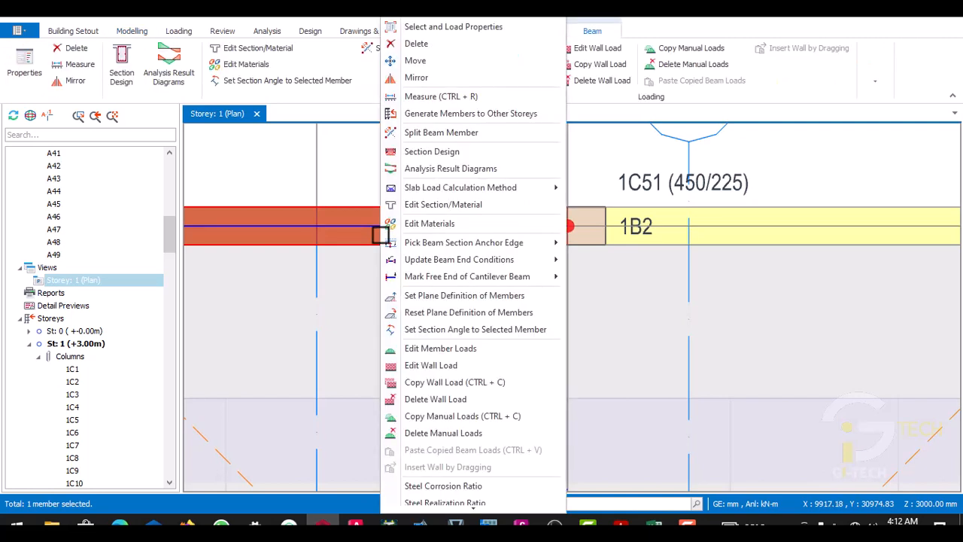
left_click(420, 383)
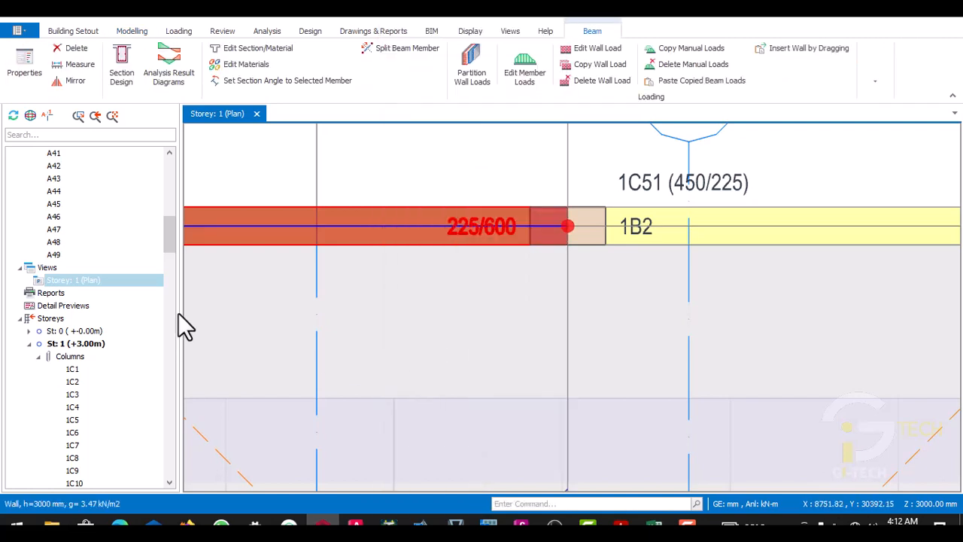
- Select all storey 1 beams from 1B1 through 1B74 in the model tree
scroll(150, 282, "down", 15)
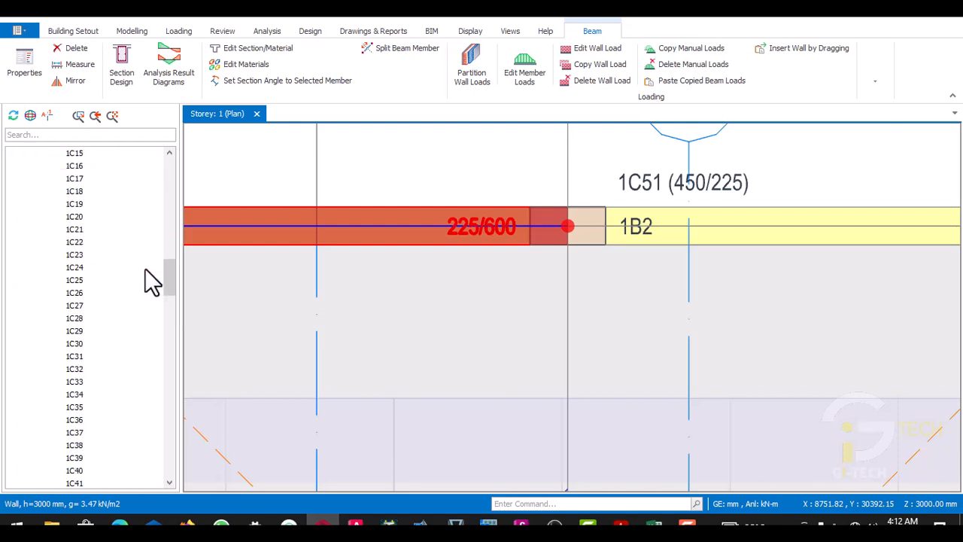
scroll(147, 278, "down", 5)
scroll(146, 278, "up", 2)
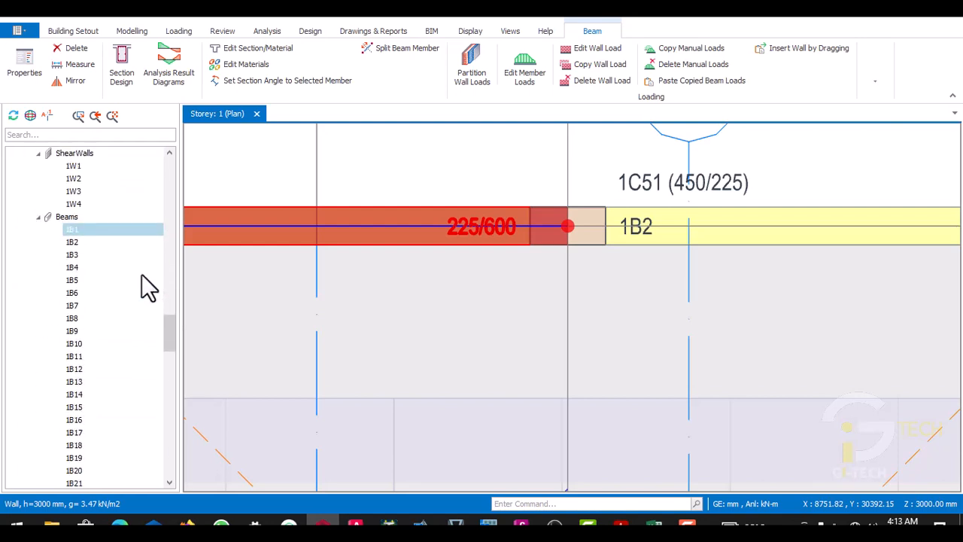
scroll(142, 292, "down", 2)
scroll(98, 247, "down", 17)
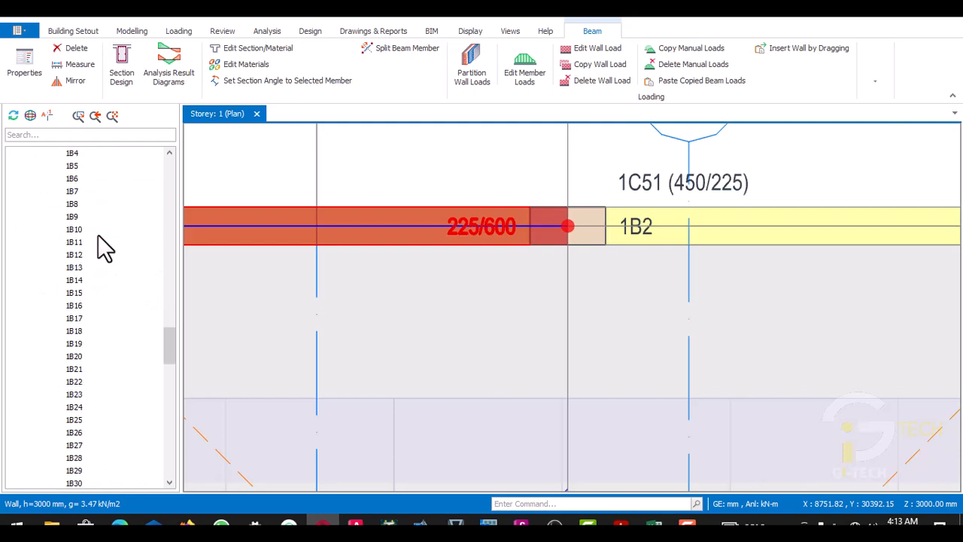
scroll(103, 262, "down", 7)
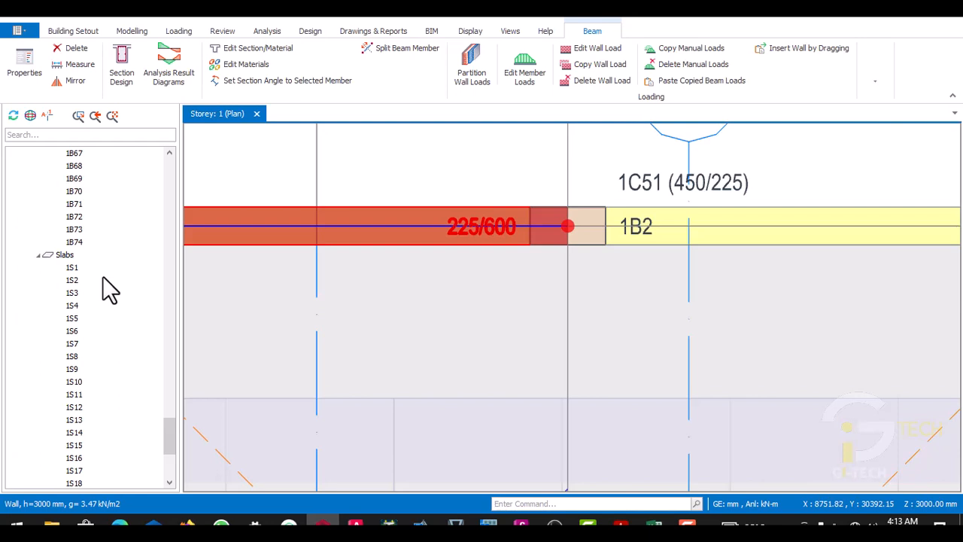
left_click(77, 242)
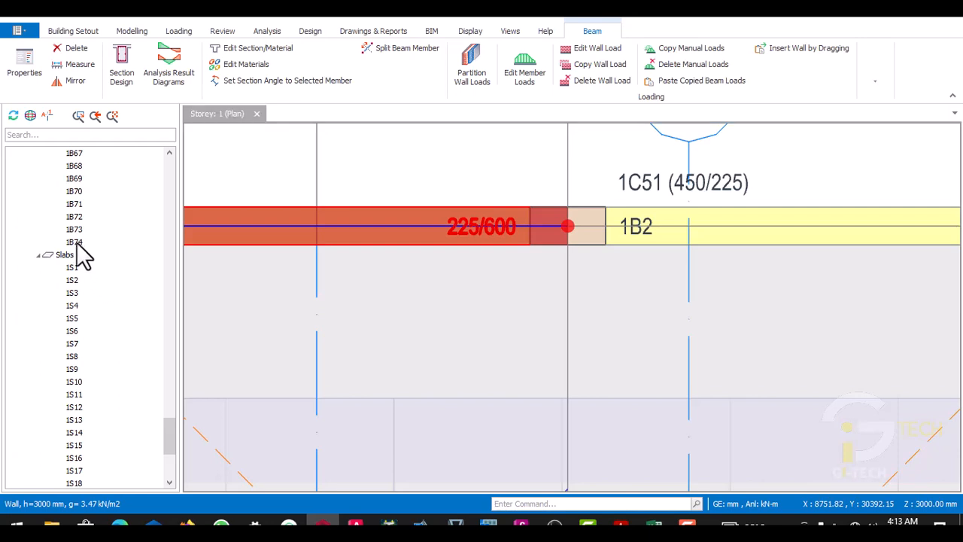
left_click(77, 242, "shift")
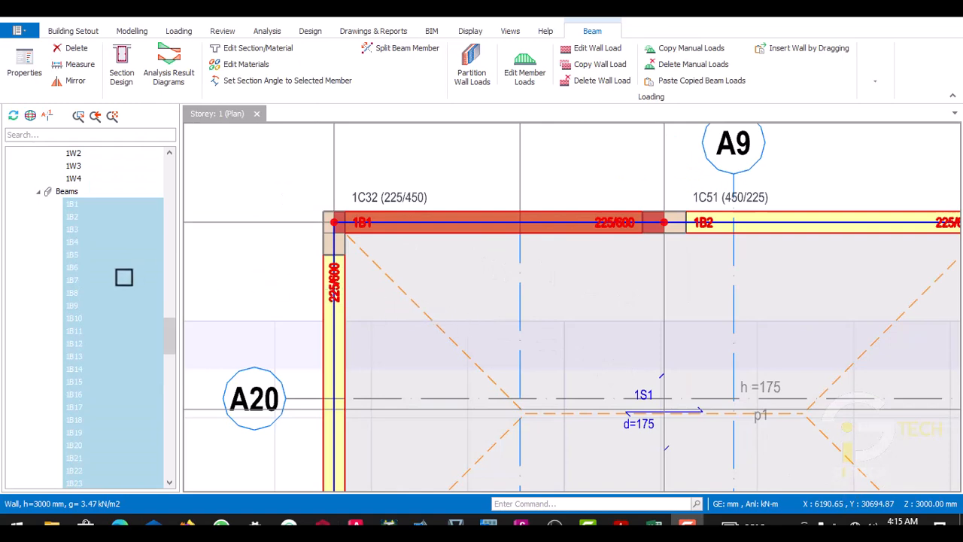
- Paste the copied wall load onto all selected storey 1 beams, accepting replacement of their existing wall loads
right_click(124, 277)
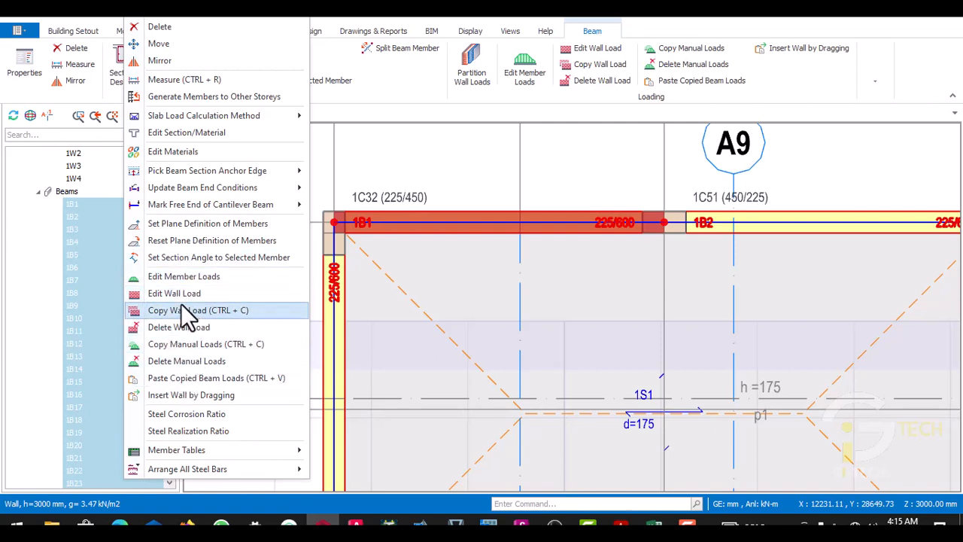
left_click(186, 377)
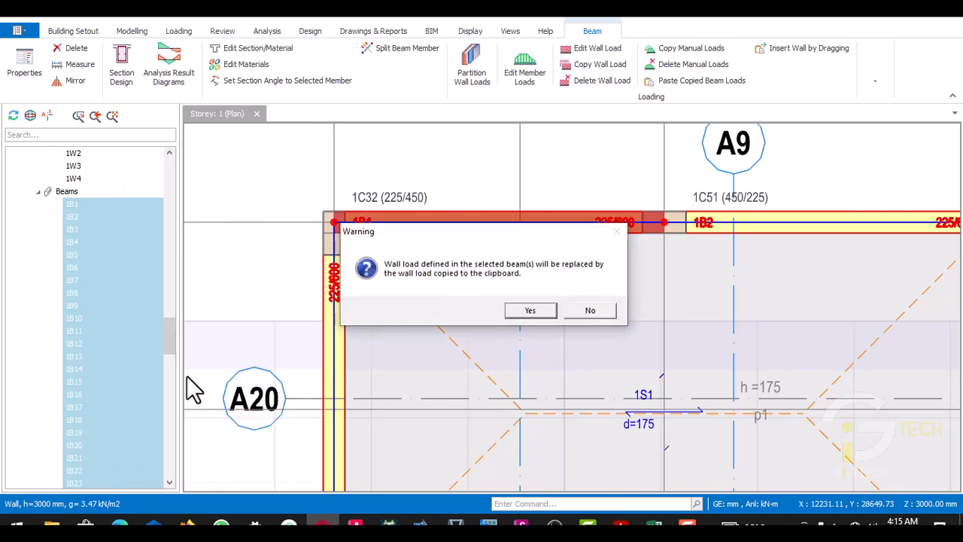
left_click(529, 311)
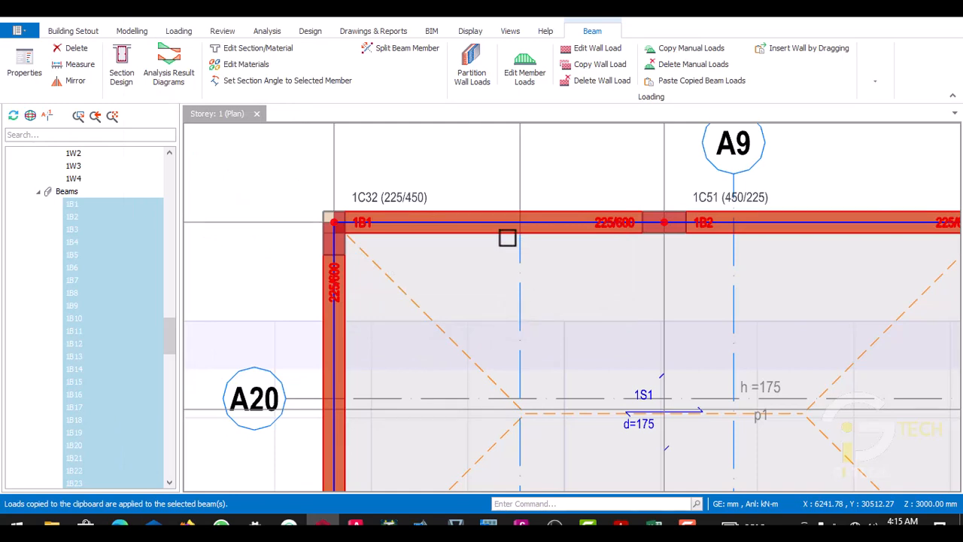
- Check the wall loads on the selected beams across the whole storey 1 plan, including around the stairs and lift, and clear the selection
scroll(507, 237, "down", 1)
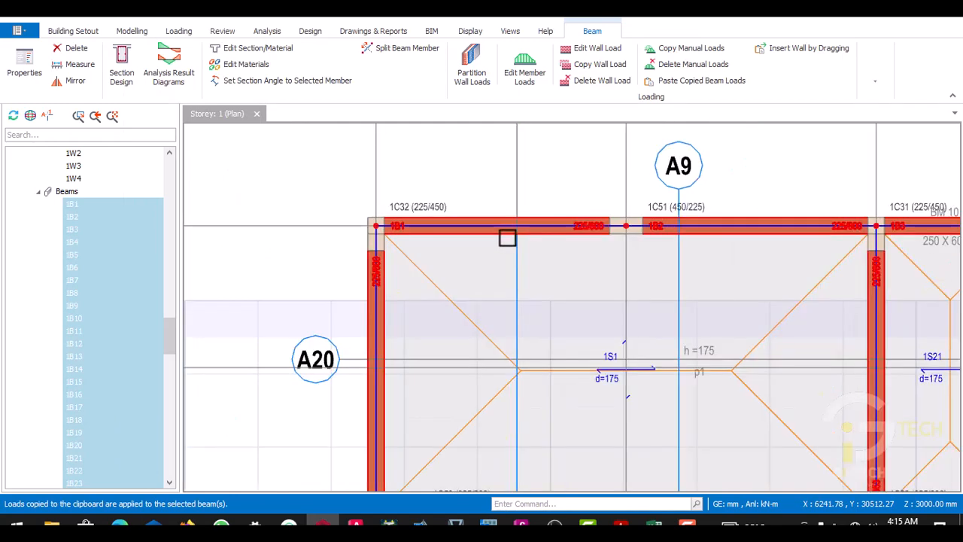
scroll(507, 238, "down", 2)
scroll(507, 238, "down", 1)
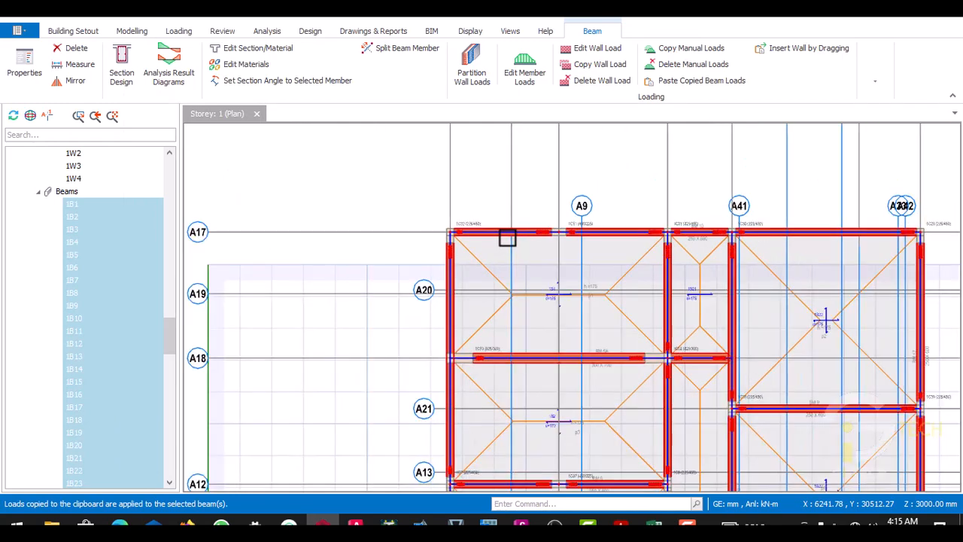
scroll(511, 253, "down", 2)
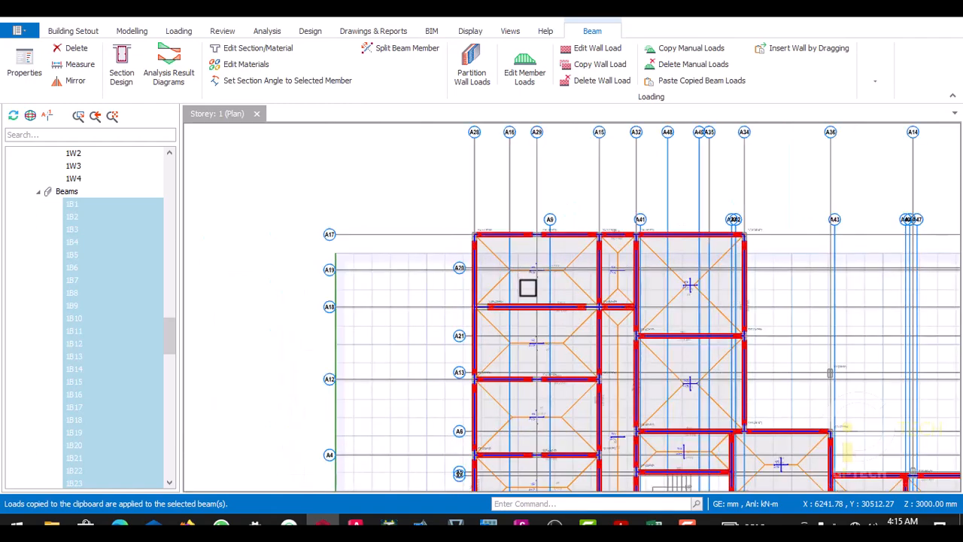
scroll(527, 287, "down", 1)
scroll(555, 348, "down", 1)
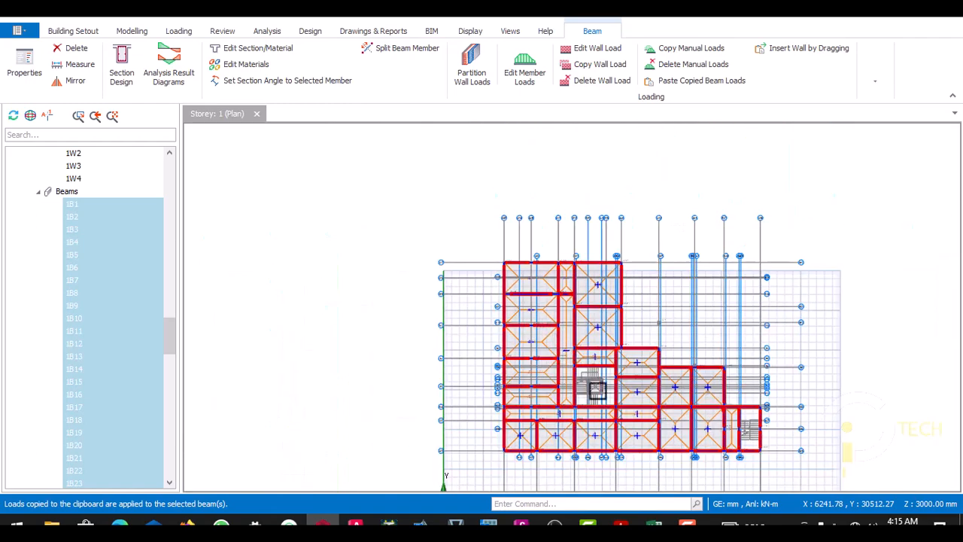
scroll(598, 391, "down", 2)
scroll(595, 384, "up", 1)
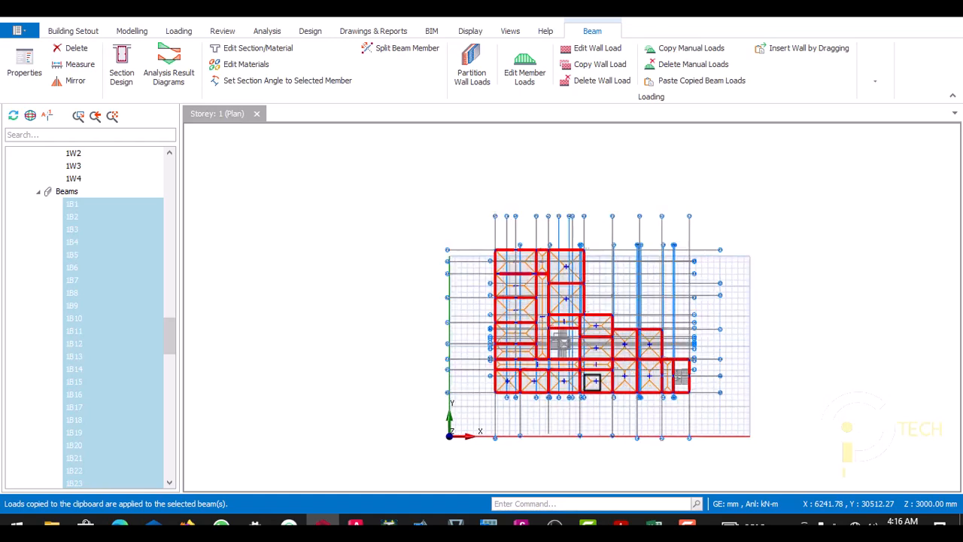
scroll(580, 366, "up", 2)
scroll(565, 343, "up", 2)
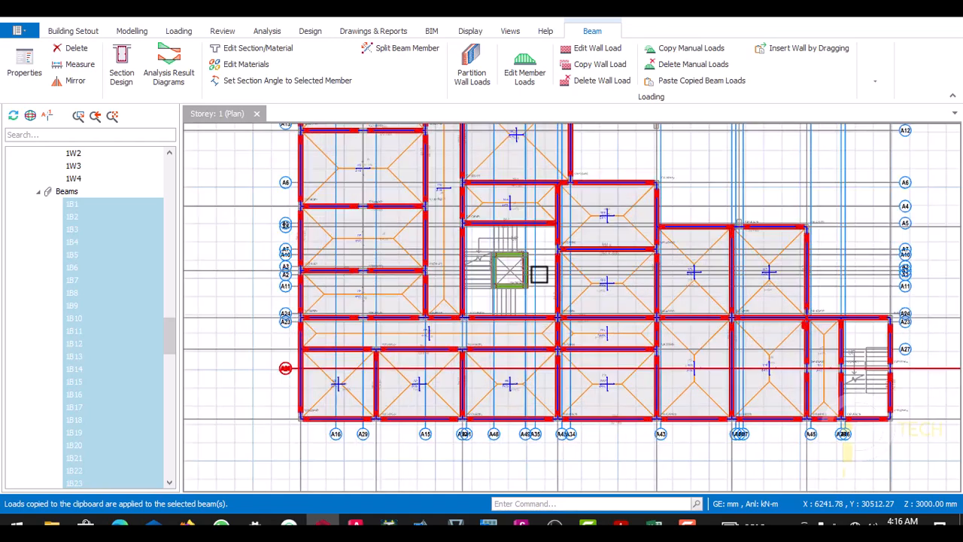
scroll(545, 249, "up", 2)
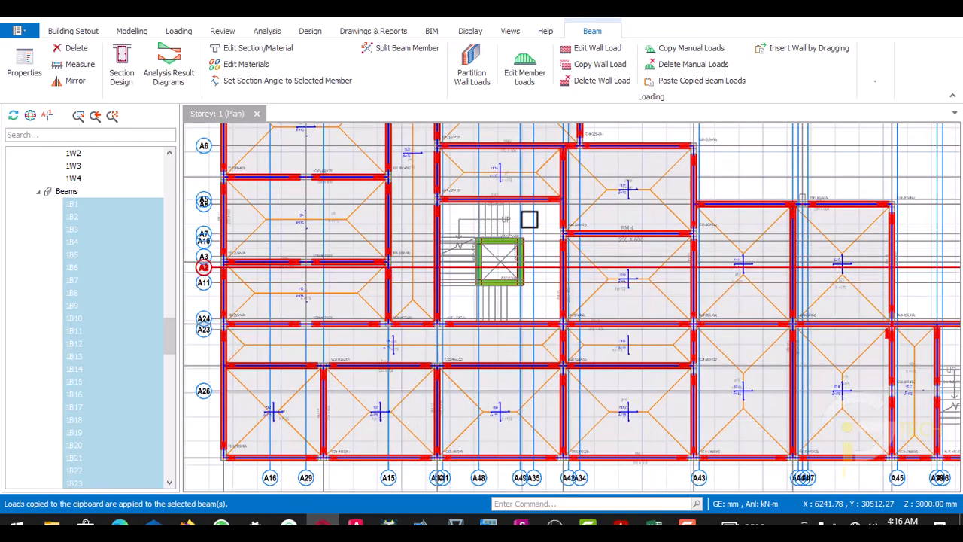
scroll(433, 292, "down", 2)
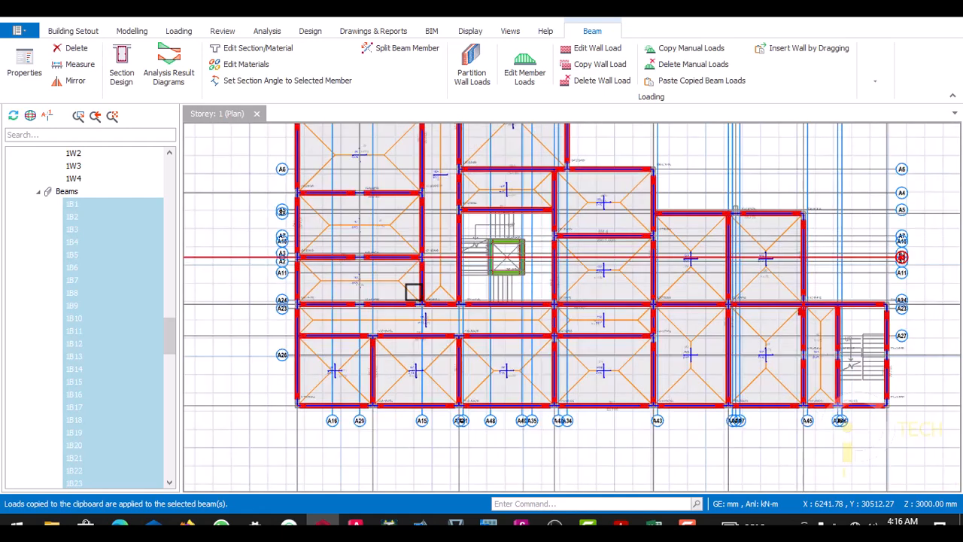
scroll(415, 240, "down", 2)
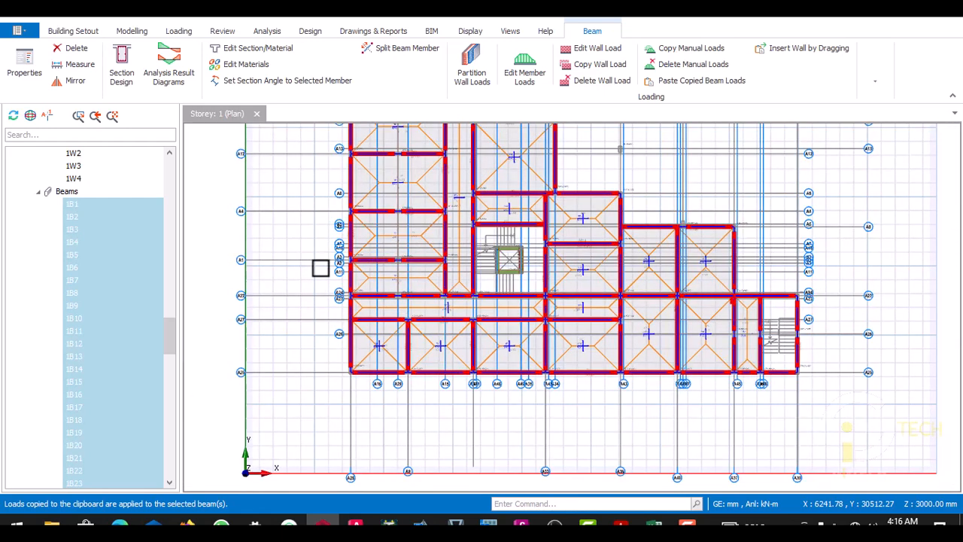
scroll(321, 268, "up", 2)
key("Escape")
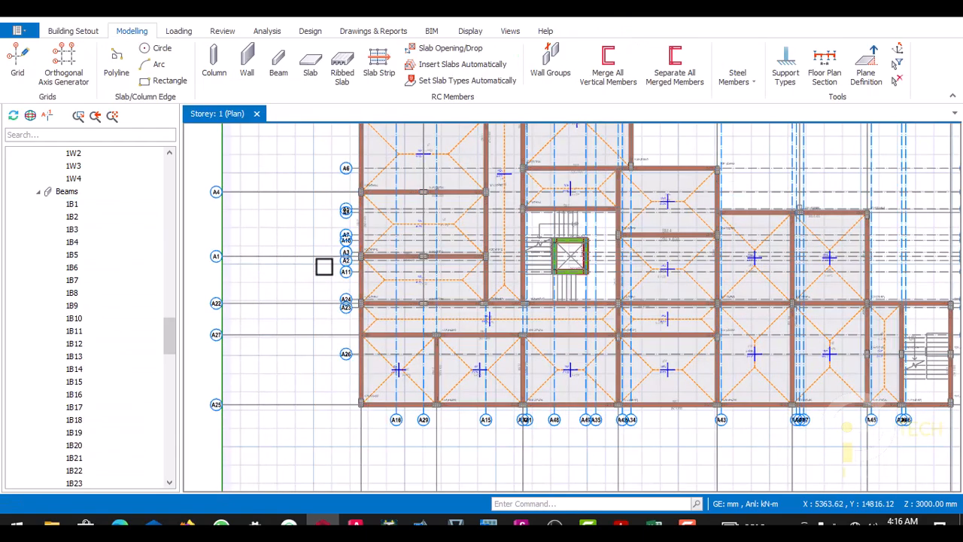
- Inspect the internal beams between gridlines A20 and A6 for places where wall loads may not belong
scroll(408, 180, "up", 4)
scroll(394, 216, "down", 8)
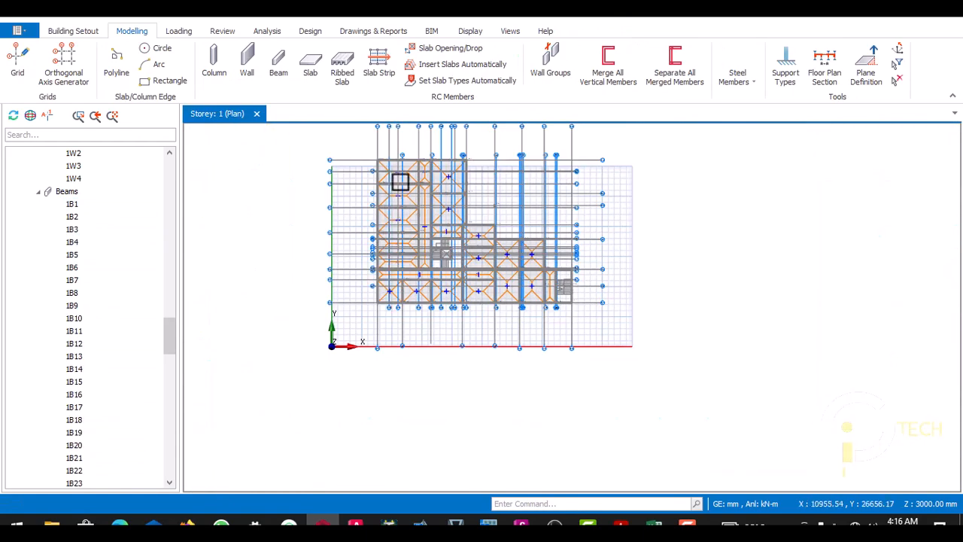
scroll(400, 183, "up", 7)
scroll(394, 232, "up", 2)
scroll(370, 215, "down", 6)
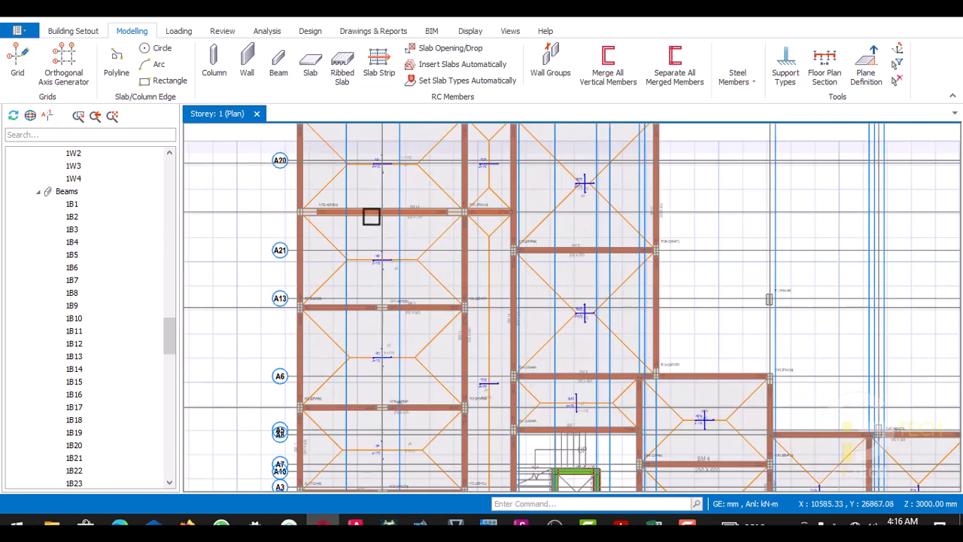
scroll(439, 210, "down", 3)
scroll(438, 226, "up", 5)
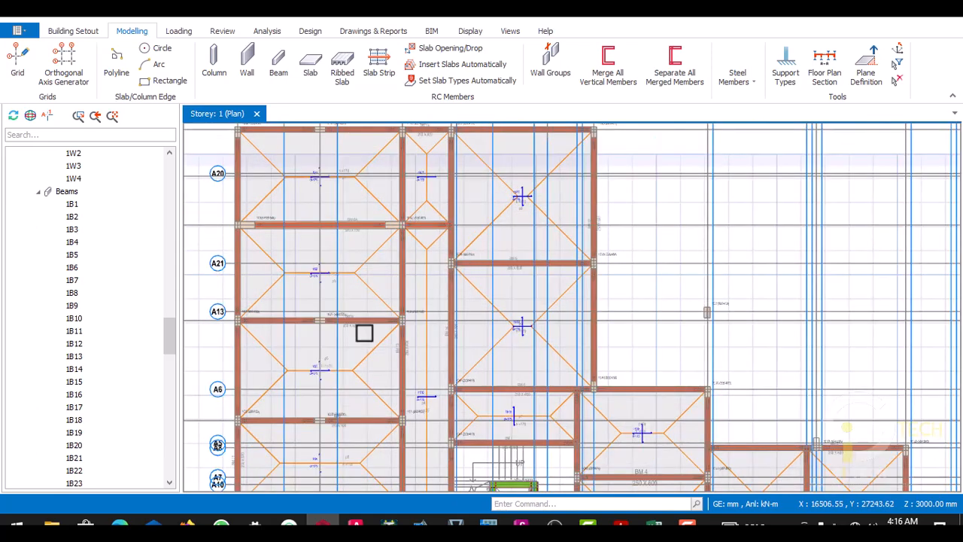
- Switch to the 4 FLOORS drawing in AutoCAD and examine the wall layout around the restaurant and guest room on the ground floor plan
left_click(356, 521)
scroll(405, 310, "down", 5)
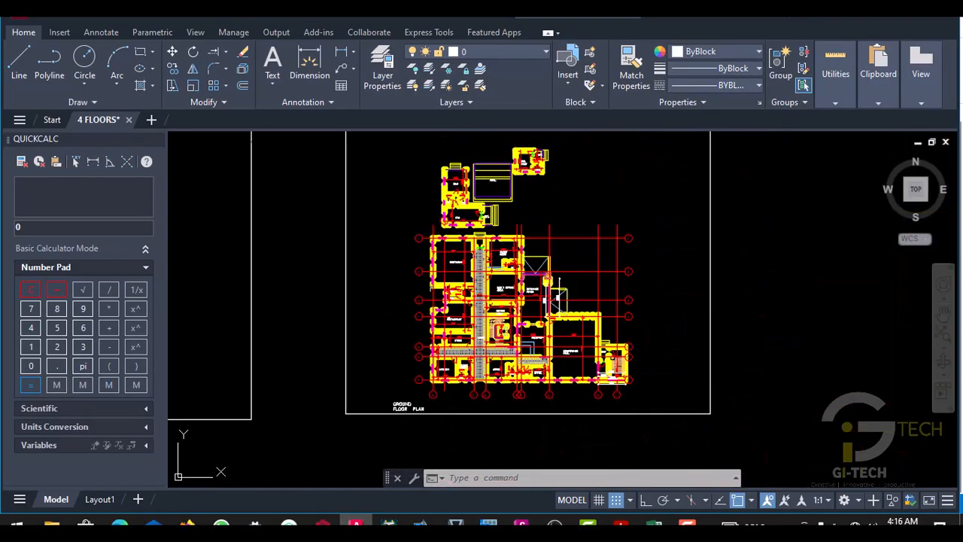
scroll(475, 263, "up", 8)
scroll(404, 293, "down", 8)
scroll(404, 294, "up", 8)
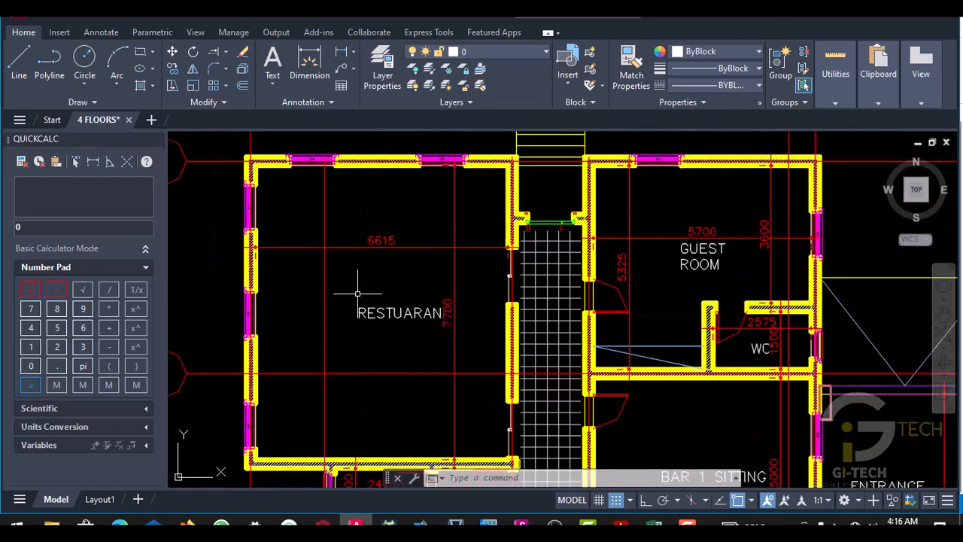
scroll(358, 293, "down", 3)
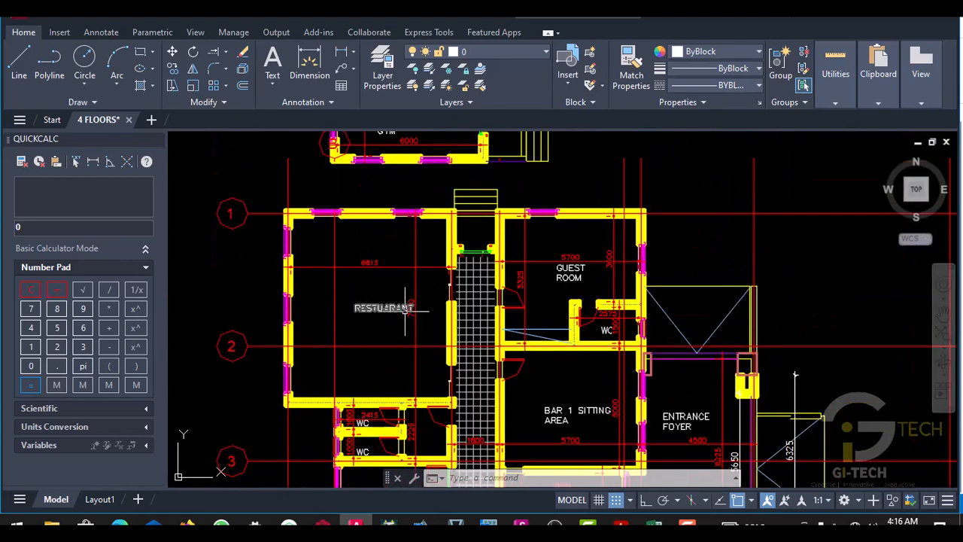
scroll(331, 298, "down", 5)
scroll(344, 299, "up", 3)
scroll(343, 298, "down", 2)
scroll(343, 298, "up", 1)
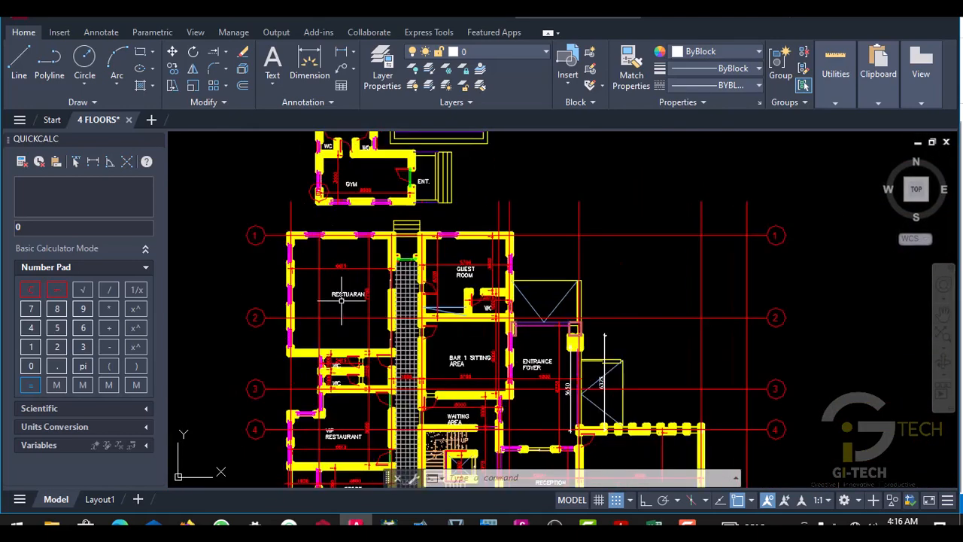
- Examine the ground floor plan's wall layout from the restaurant and bar sitting area across to the conference hall and exit stairs
scroll(341, 298, "down", 3)
scroll(340, 299, "up", 2)
scroll(342, 299, "up", 2)
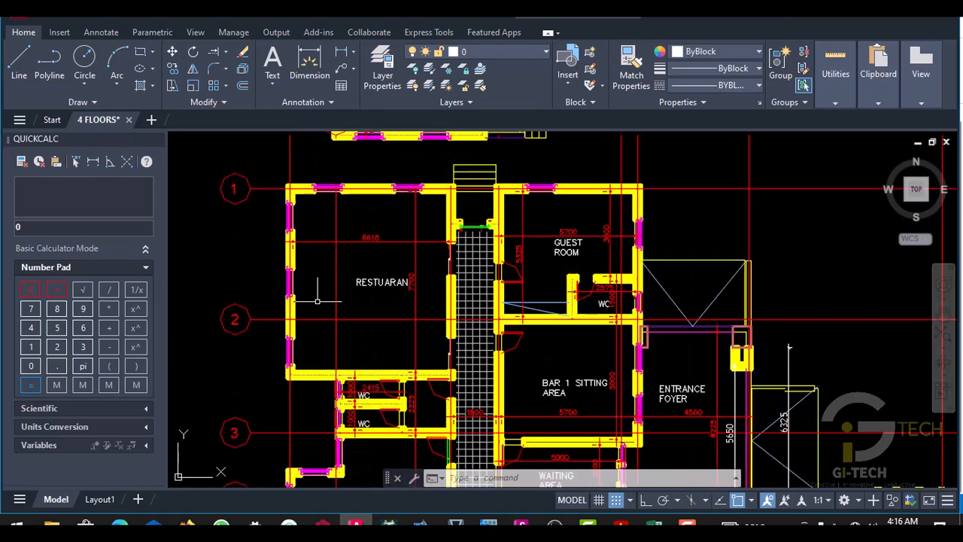
scroll(342, 298, "down", 4)
scroll(346, 301, "up", 4)
scroll(346, 301, "down", 3)
scroll(474, 329, "up", 4)
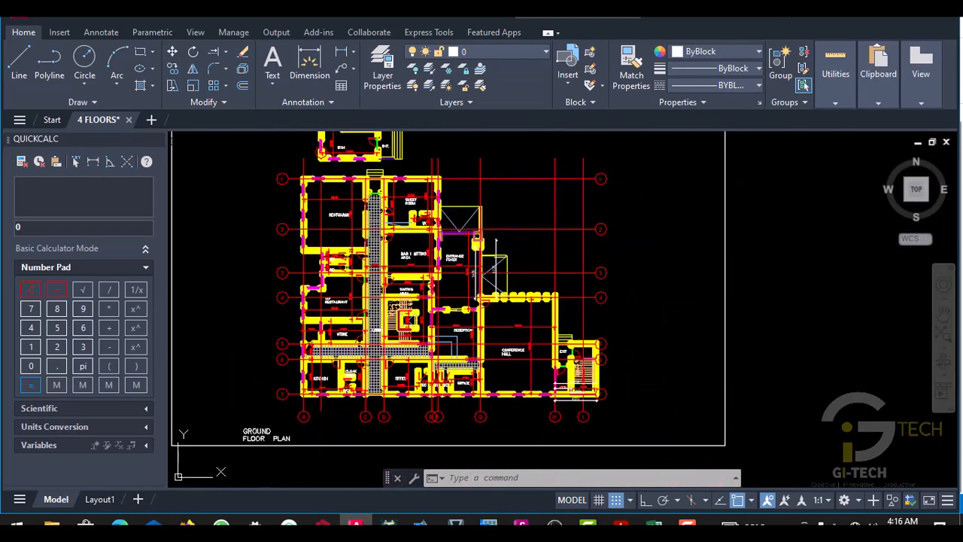
scroll(475, 329, "down", 4)
scroll(474, 330, "up", 3)
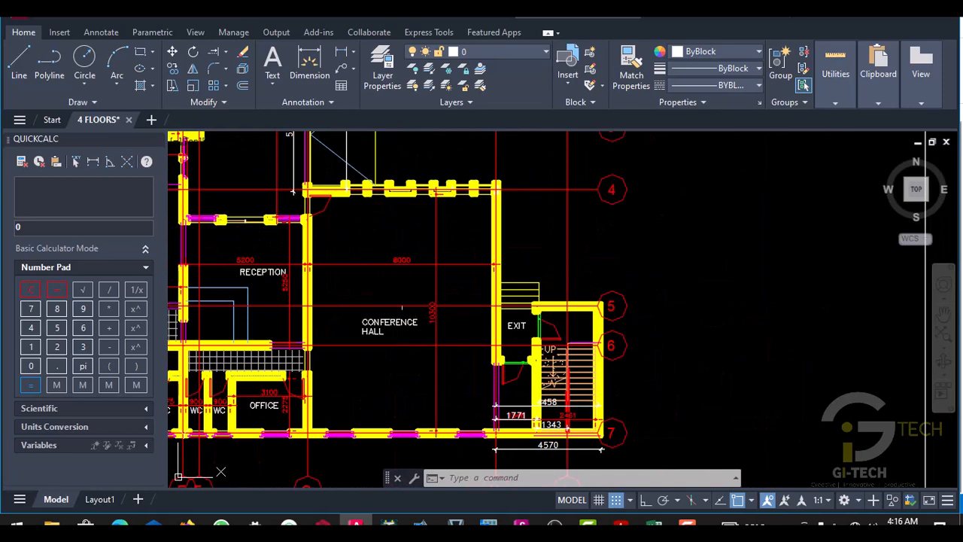
scroll(402, 307, "down", 4)
scroll(404, 270, "up", 4)
scroll(395, 312, "down", 4)
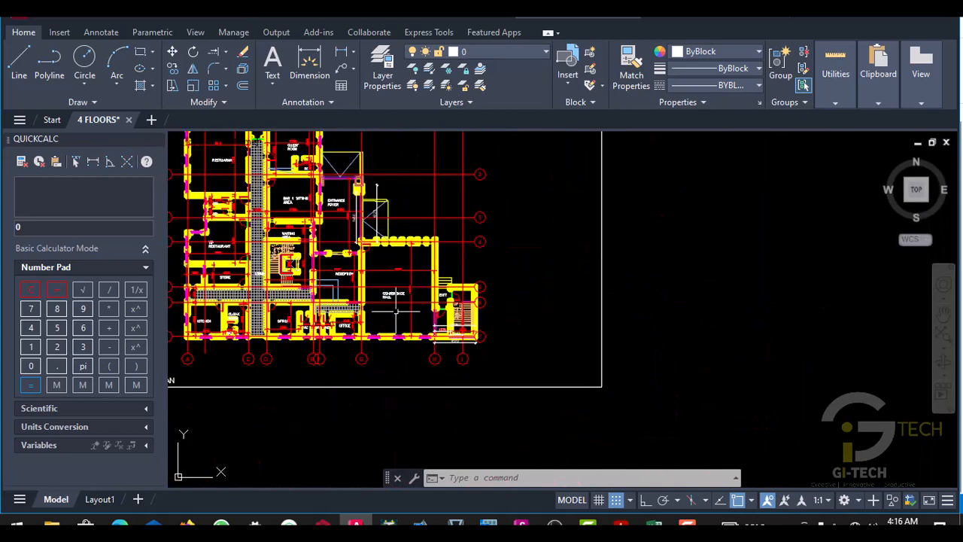
scroll(397, 299, "down", 4)
scroll(323, 288, "up", 4)
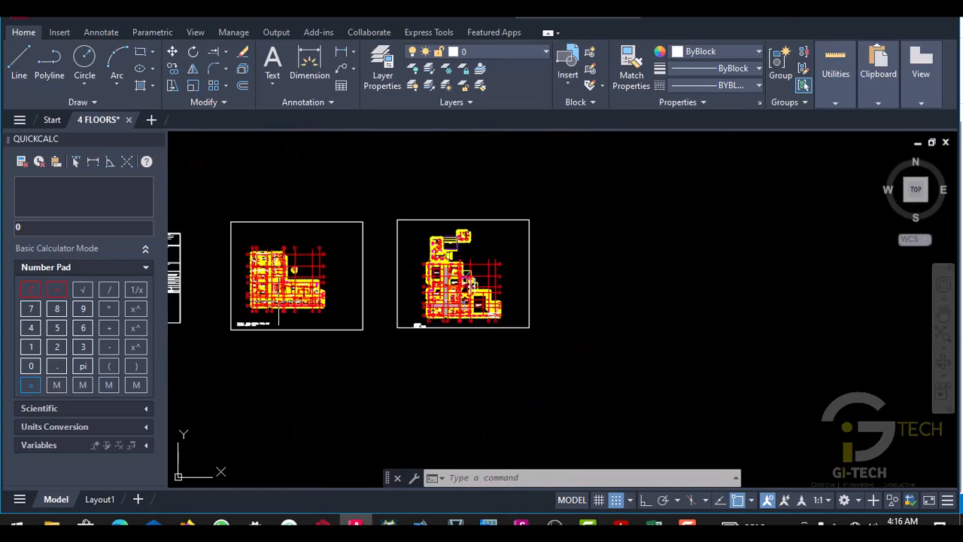
- Compare the conference hall area on the ground floor plan with the room, lounge and lobby walls on the typical floor plan
scroll(324, 288, "up", 3)
scroll(331, 290, "down", 6)
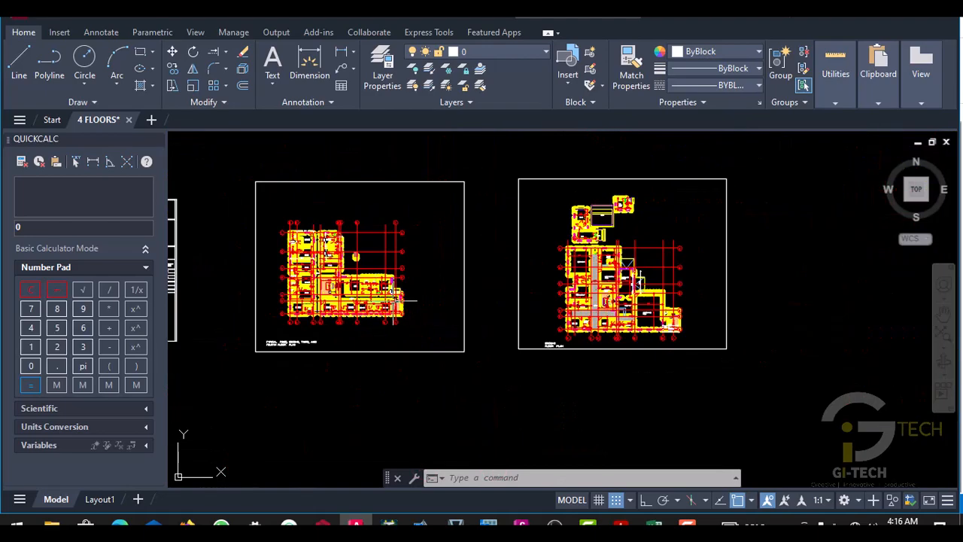
scroll(653, 296, "up", 3)
scroll(653, 296, "up", 2)
scroll(653, 295, "up", 2)
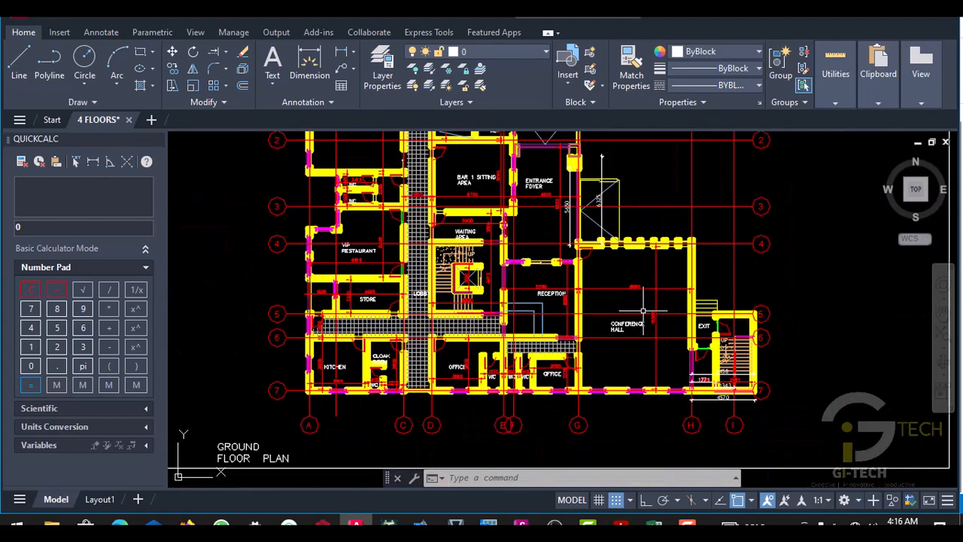
scroll(652, 295, "down", 4)
scroll(322, 286, "up", 5)
scroll(322, 286, "down", 2)
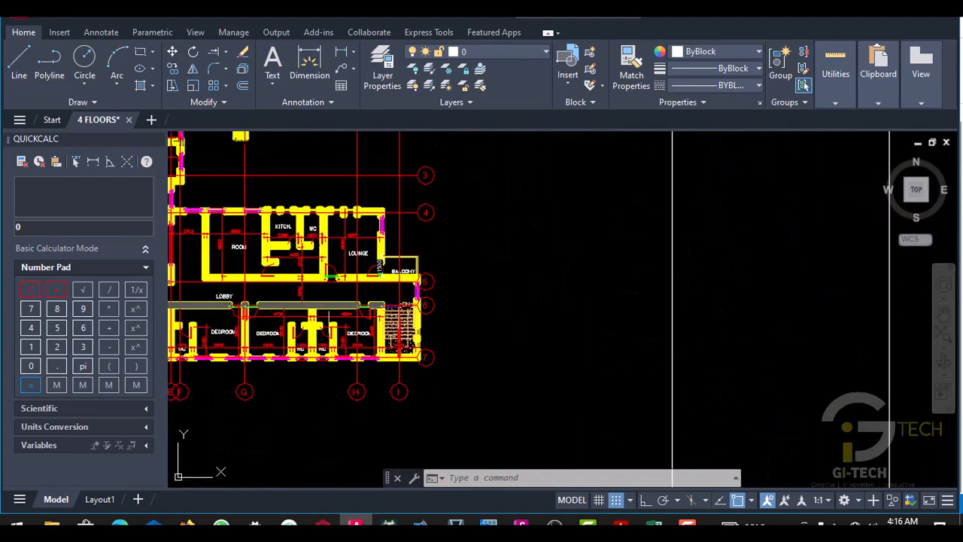
scroll(275, 286, "up", 2)
scroll(275, 286, "down", 5)
scroll(517, 334, "up", 7)
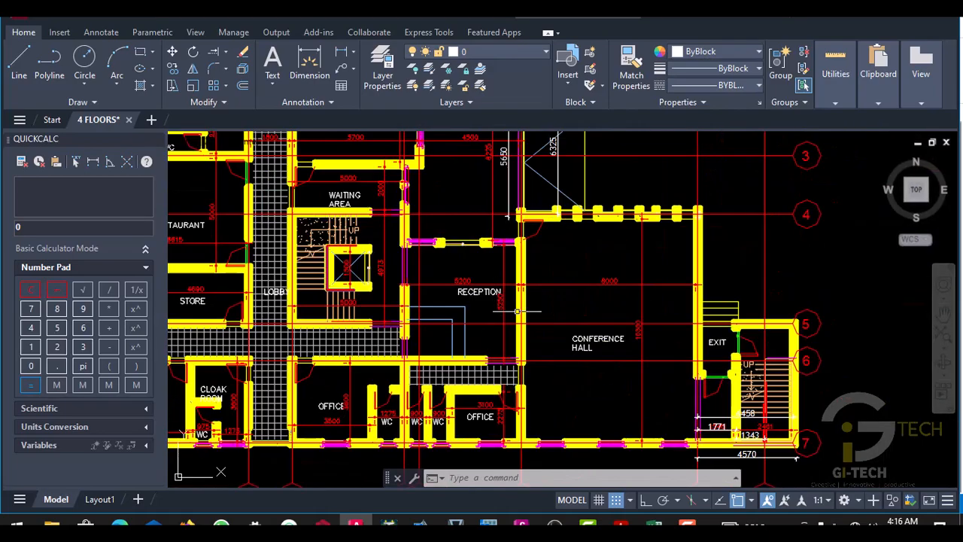
scroll(669, 338, "down", 2)
scroll(634, 310, "down", 4)
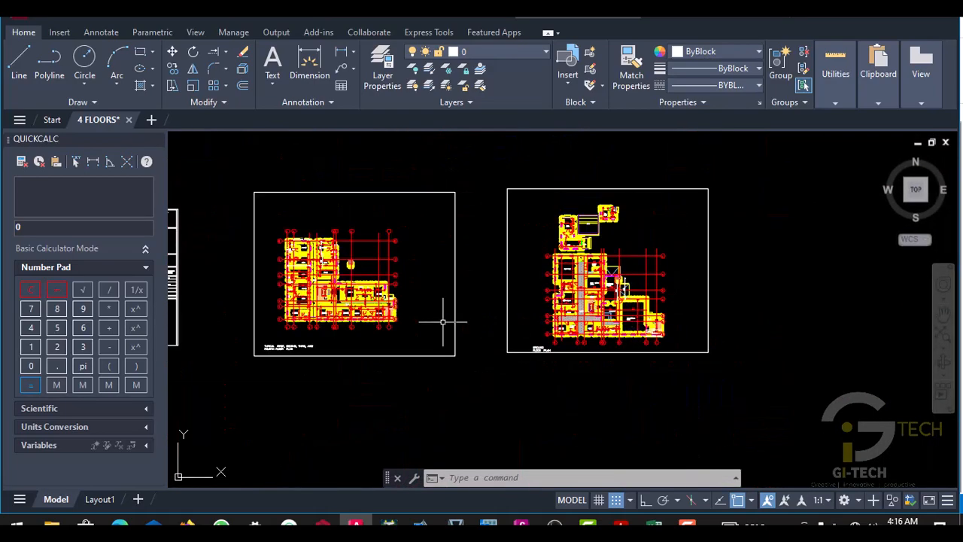
scroll(441, 322, "up", 6)
scroll(450, 286, "down", 2)
scroll(450, 284, "up", 4)
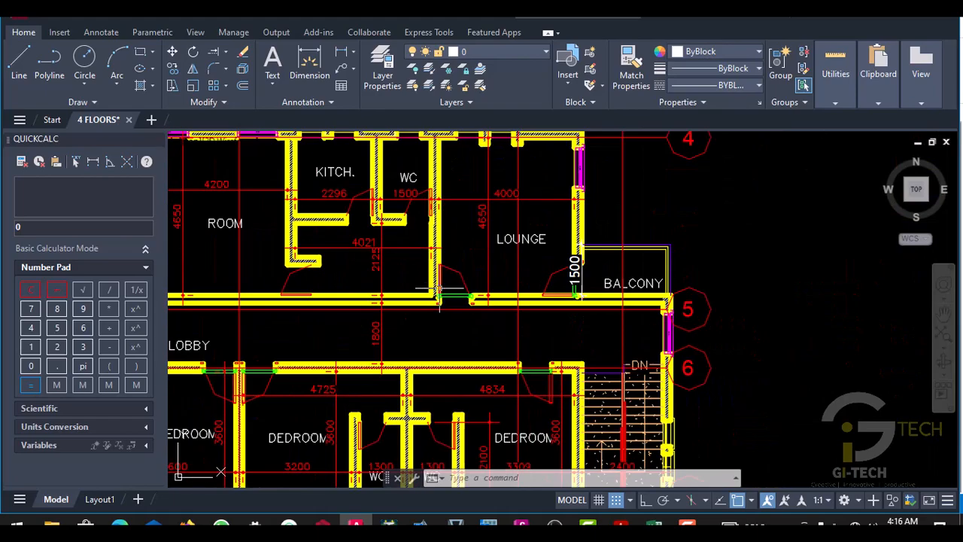
scroll(444, 293, "down", 2)
- Switch to ProtaStructure and delete the wall load from beam 1B73 (BM 6A) between columns 1C53 and 1C52 on storey 1
left_click(324, 524)
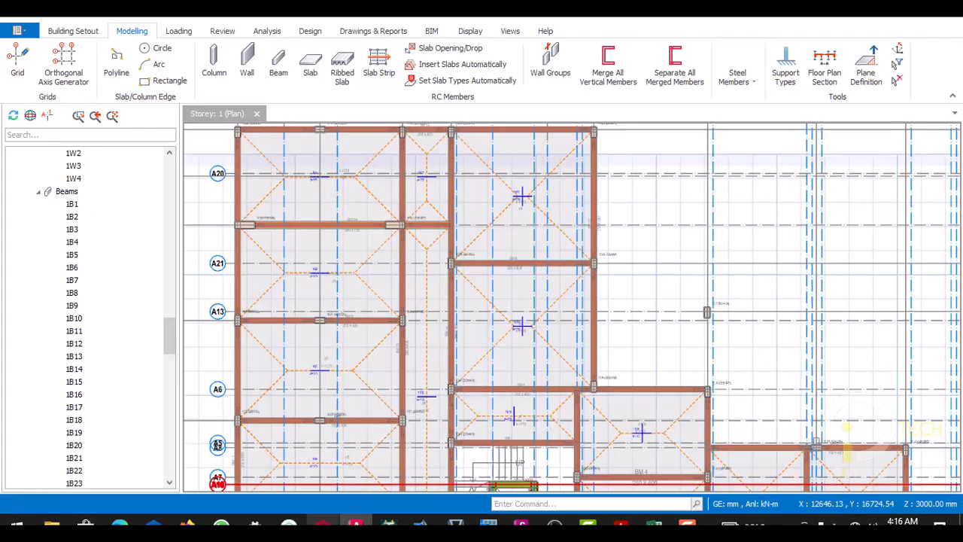
scroll(419, 304, "down", 5)
scroll(403, 288, "up", 5)
scroll(399, 284, "up", 5)
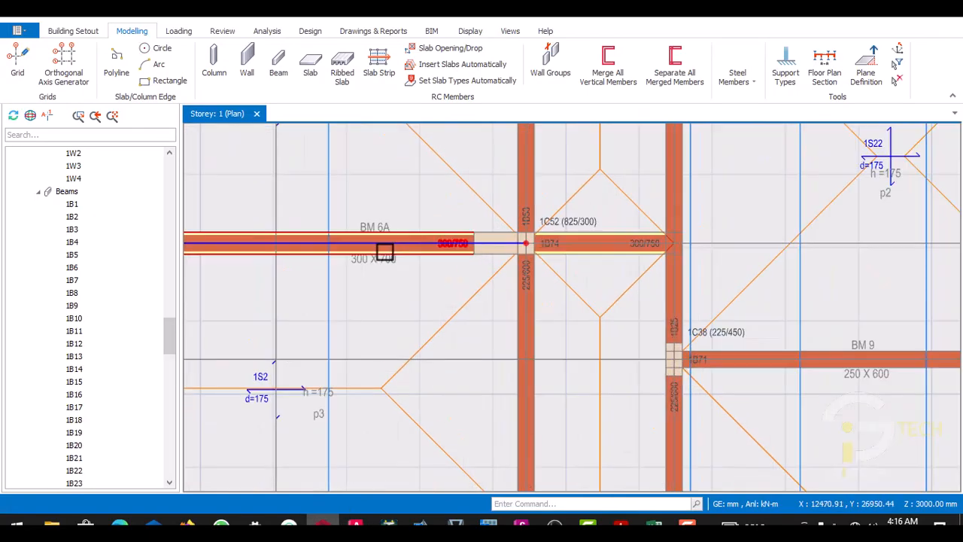
left_click(389, 252)
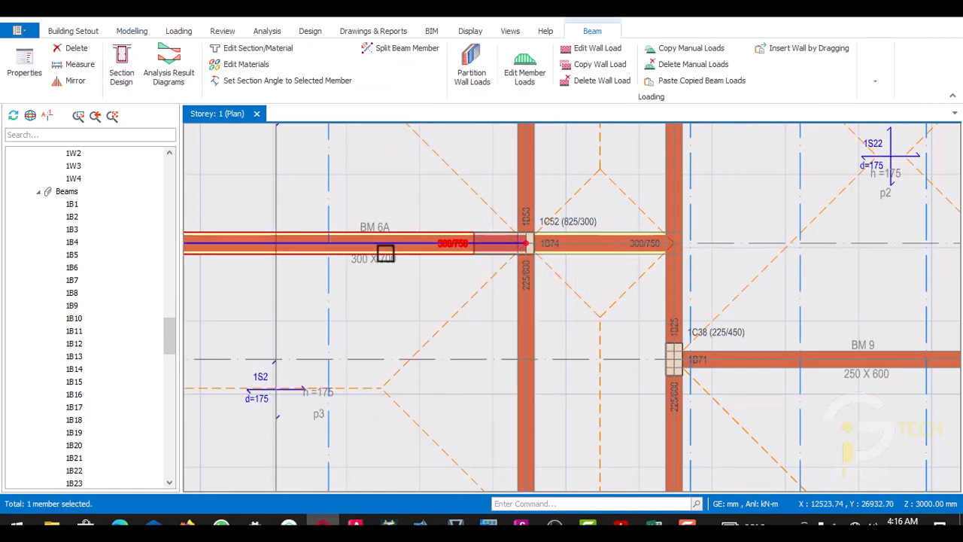
scroll(403, 233, "down", 5)
scroll(365, 237, "up", 6)
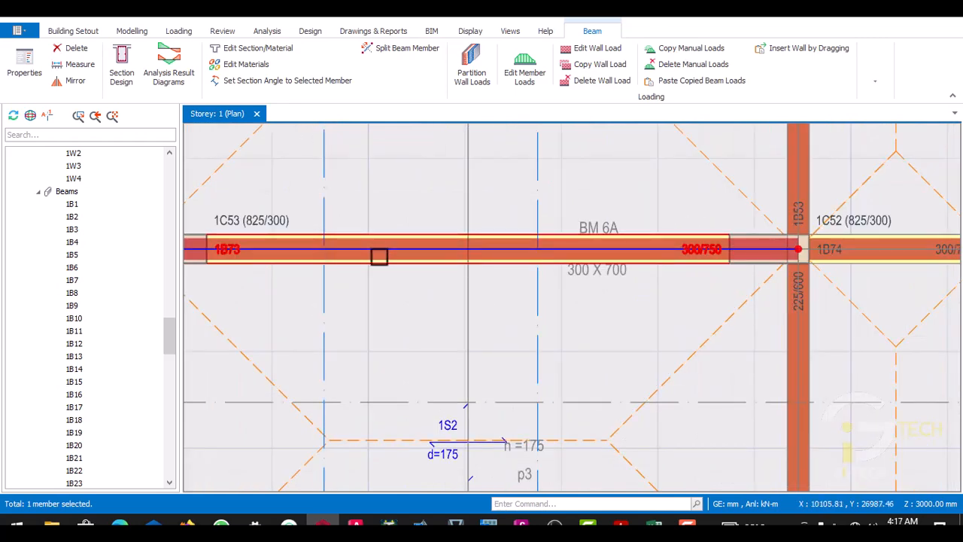
key("Escape")
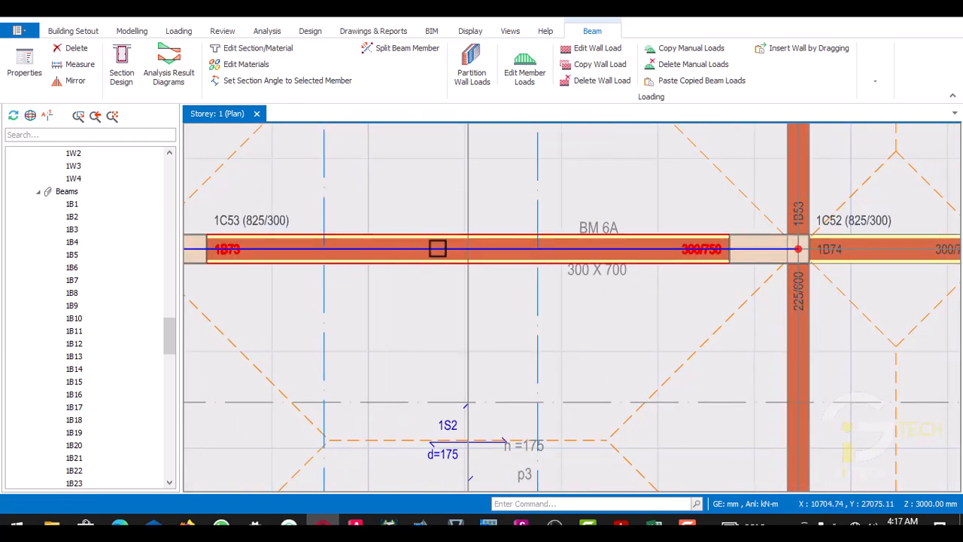
scroll(438, 247, "down", 3)
scroll(514, 254, "up", 3)
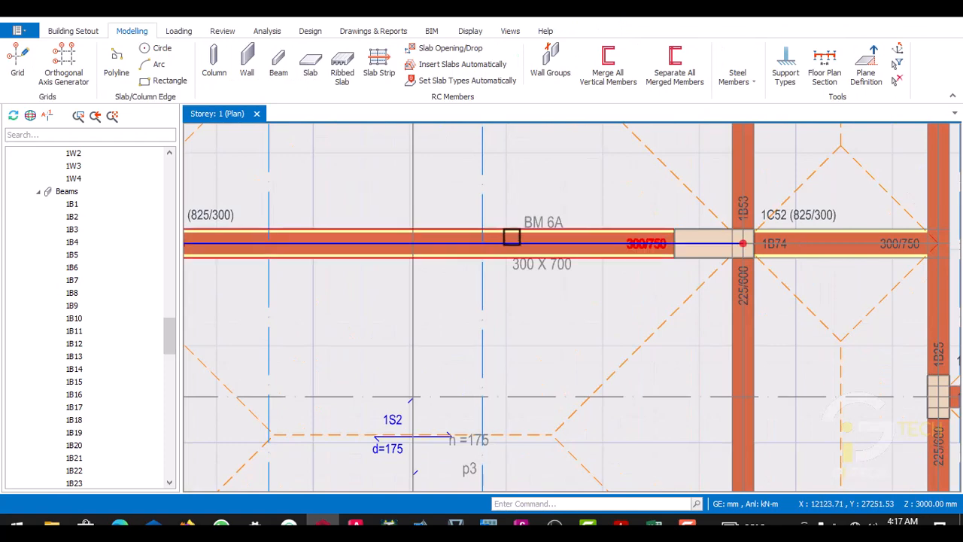
left_click(512, 248)
right_click(511, 248)
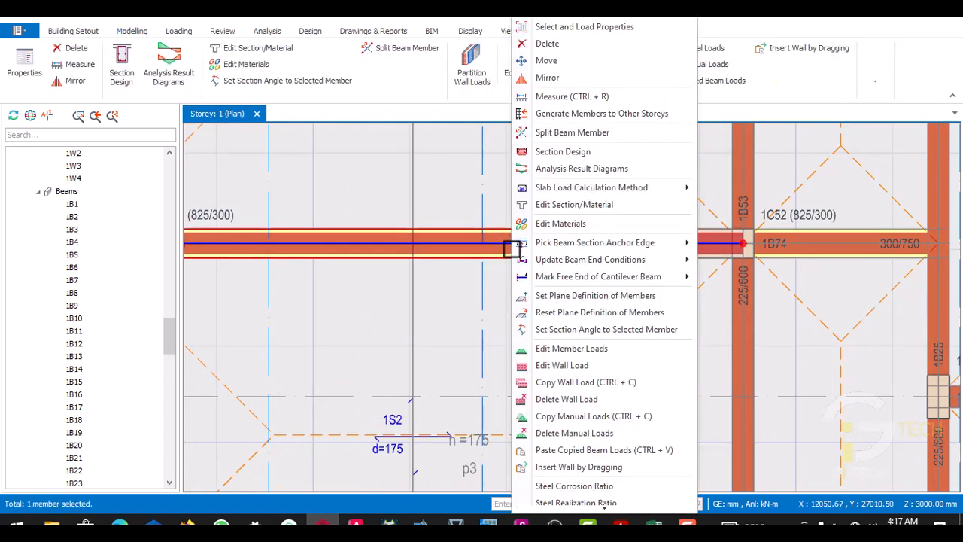
left_click(563, 399)
left_click(510, 312)
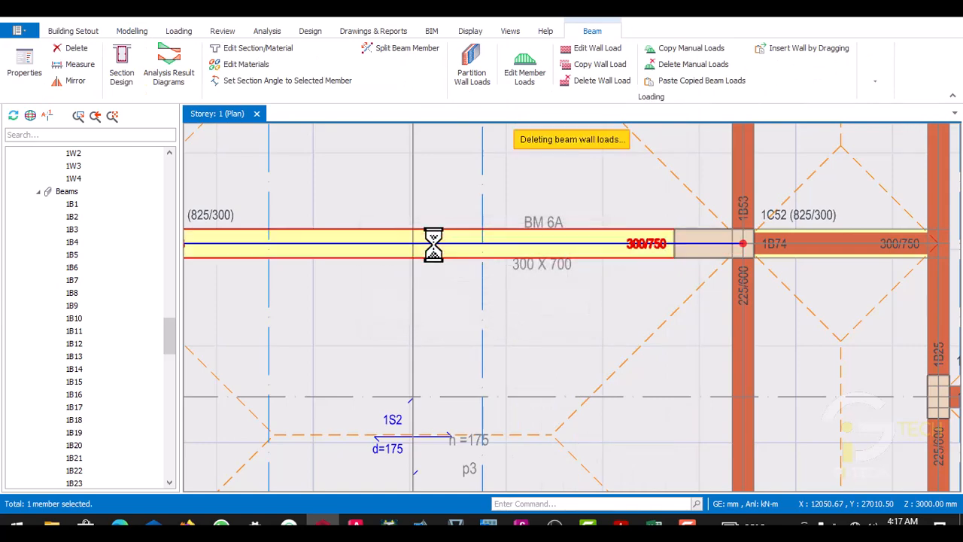
- Inspect the storey 1 beams along gridline A22 and around slabs 1S14 to 1S16 for wall loads that may not belong
scroll(433, 243, "down", 6)
scroll(561, 320, "up", 4)
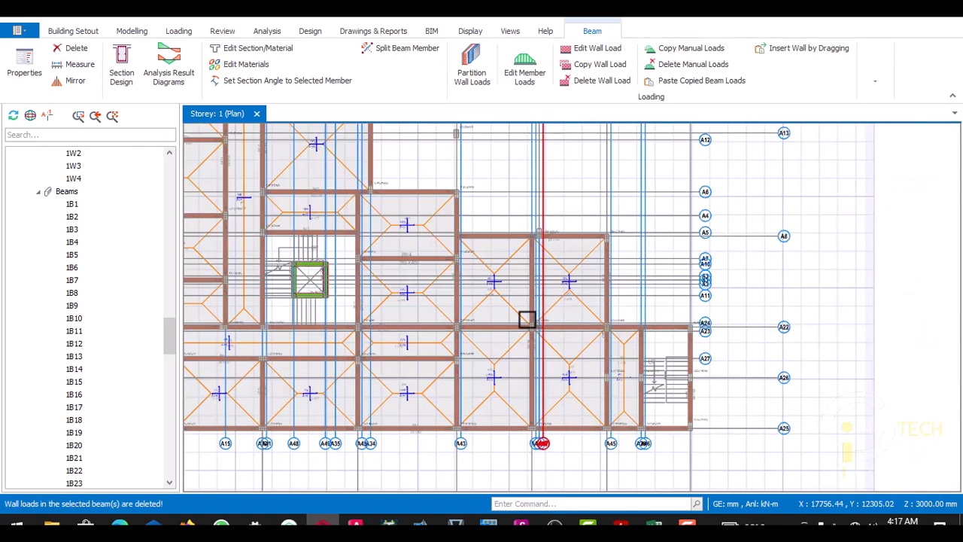
scroll(482, 303, "down", 2)
scroll(434, 336, "up", 2)
scroll(529, 303, "down", 1)
scroll(529, 303, "down", 1)
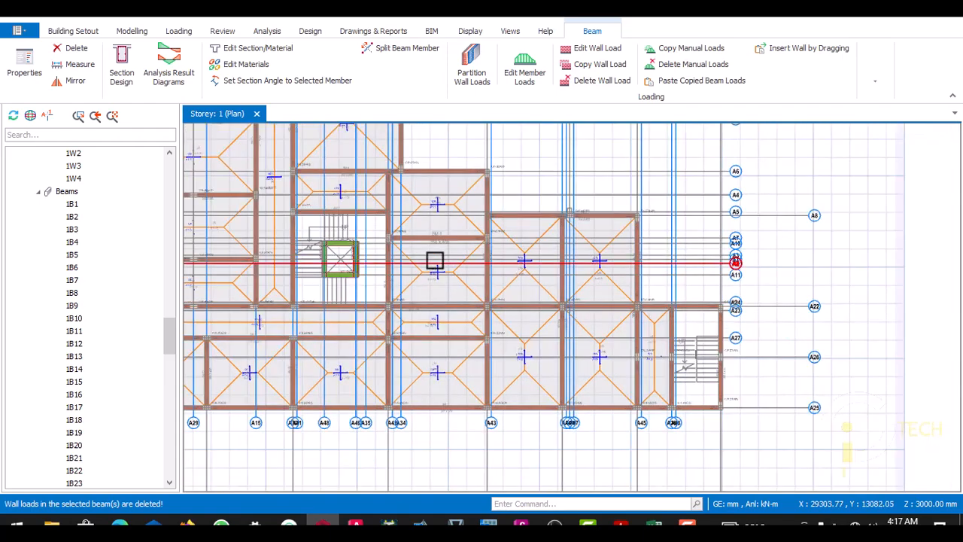
scroll(434, 260, "up", 2)
scroll(564, 288, "down", 2)
scroll(663, 328, "up", 2)
scroll(498, 295, "down", 2)
scroll(553, 313, "up", 3)
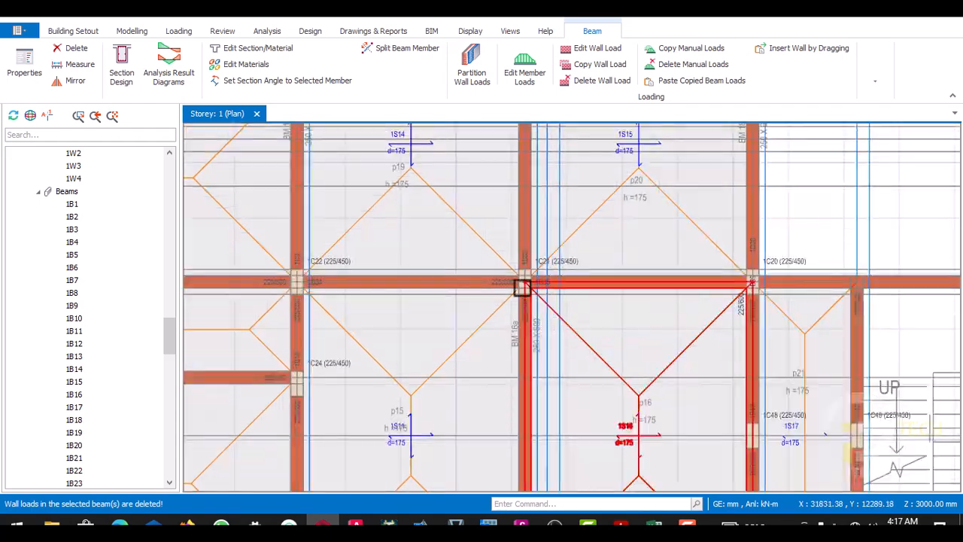
scroll(522, 249, "down", 2)
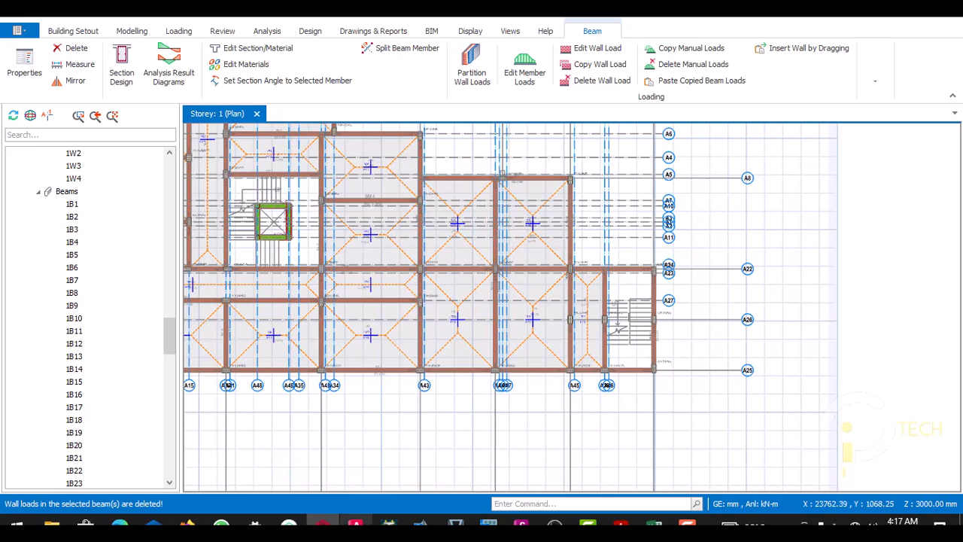
- Switch to the 4 FLOORS drawing in AutoCAD and check the typical floor walls around the room, lounge, lobby and bedrooms
left_click(355, 525)
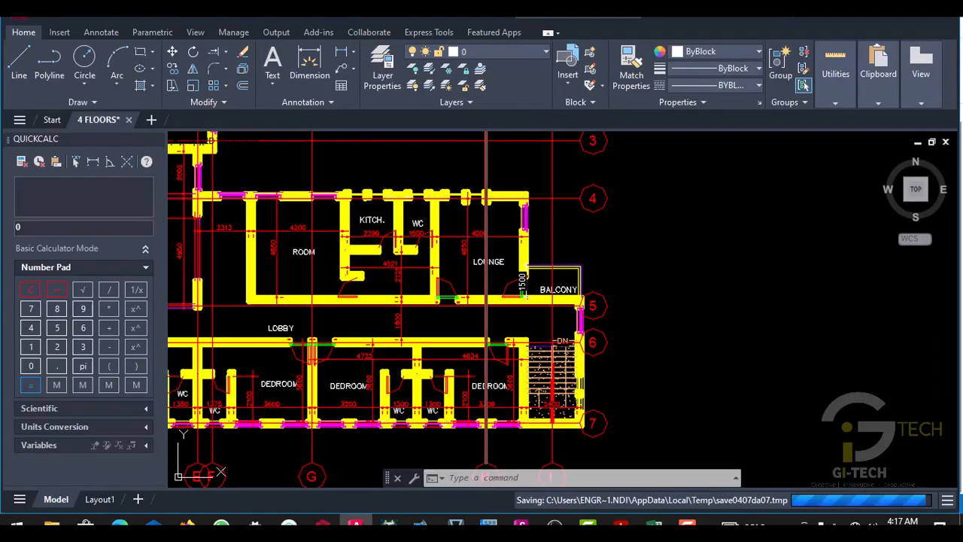
scroll(554, 286, "down", 6)
scroll(595, 297, "up", 10)
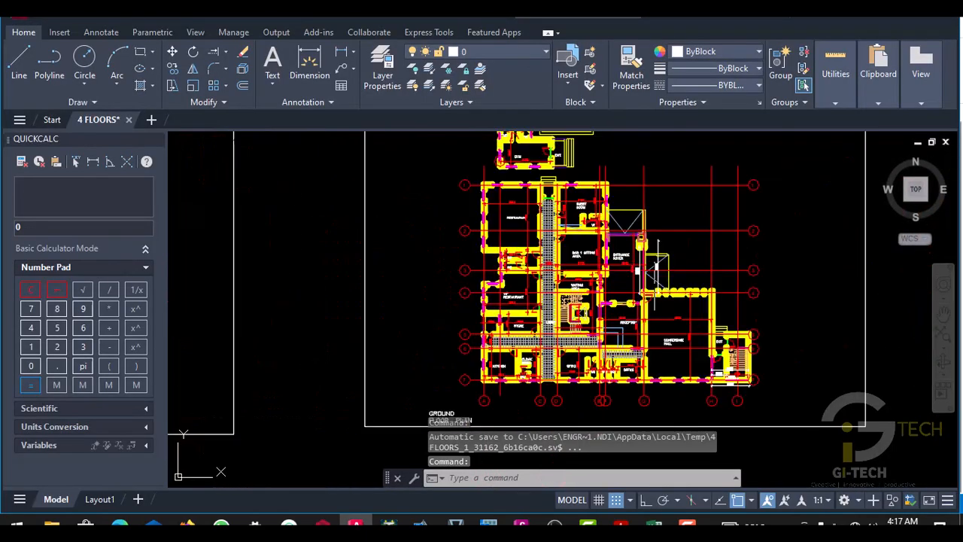
scroll(642, 312, "down", 6)
scroll(643, 312, "down", 2)
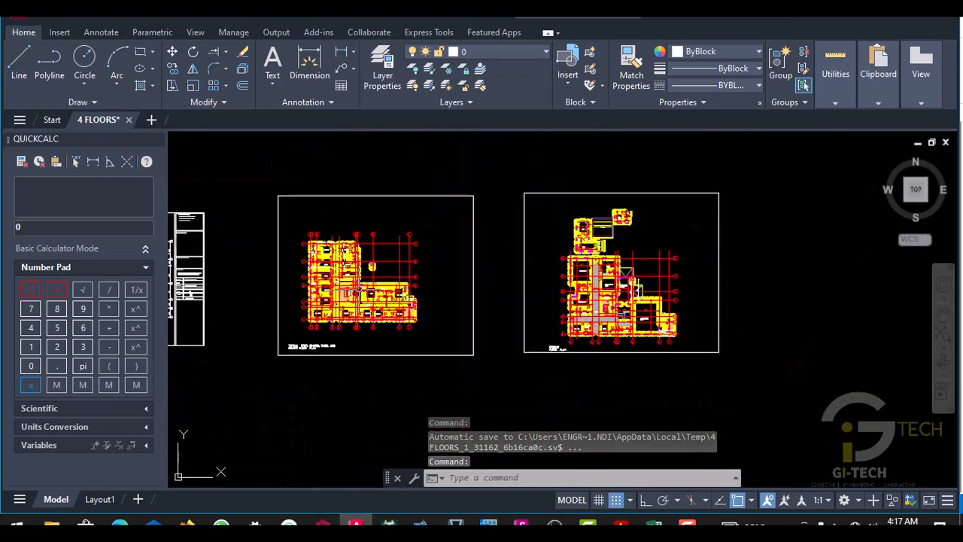
scroll(371, 303, "up", 9)
scroll(416, 280, "down", 2)
scroll(415, 281, "up", 3)
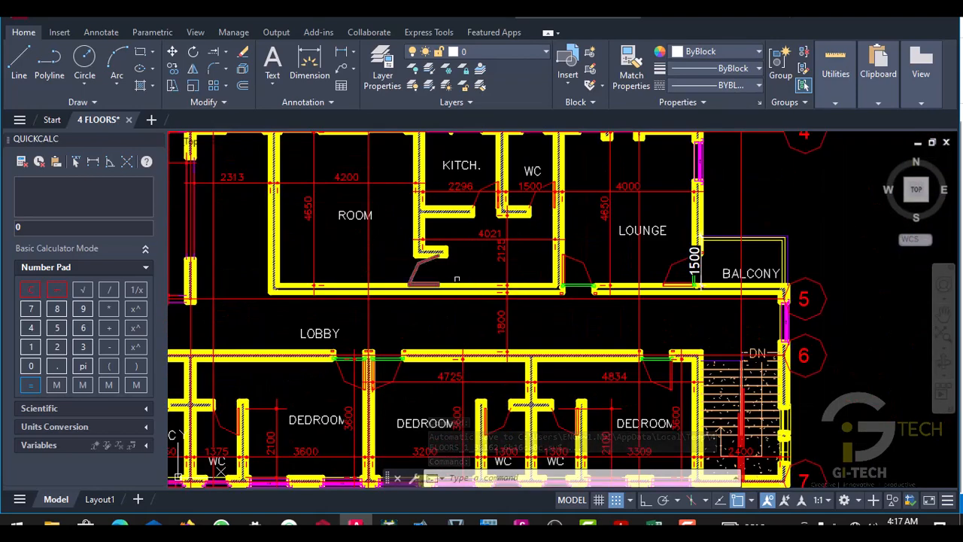
scroll(416, 280, "down", 4)
scroll(374, 280, "up", 3)
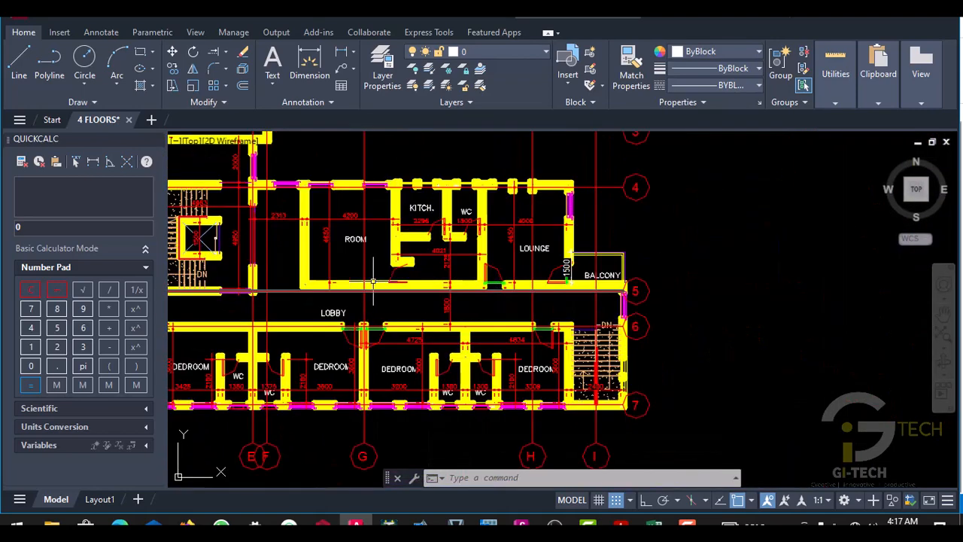
- Compare the ProtaStructure beams near gridline A22 with the lobby and bedroom walls between gridlines 5 and 7 in AutoCAD
left_click(323, 525)
scroll(552, 282, "up", 3)
scroll(547, 276, "down", 1)
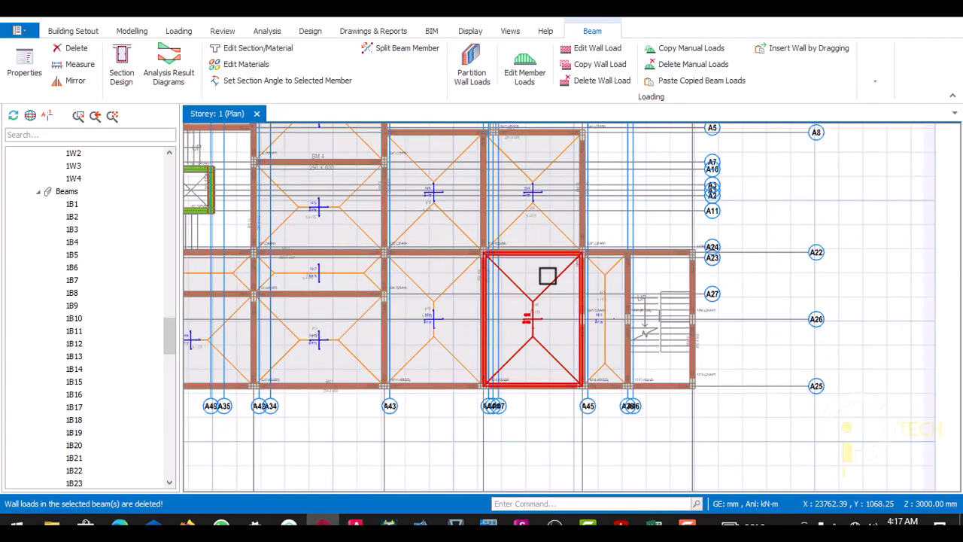
scroll(547, 276, "down", 3)
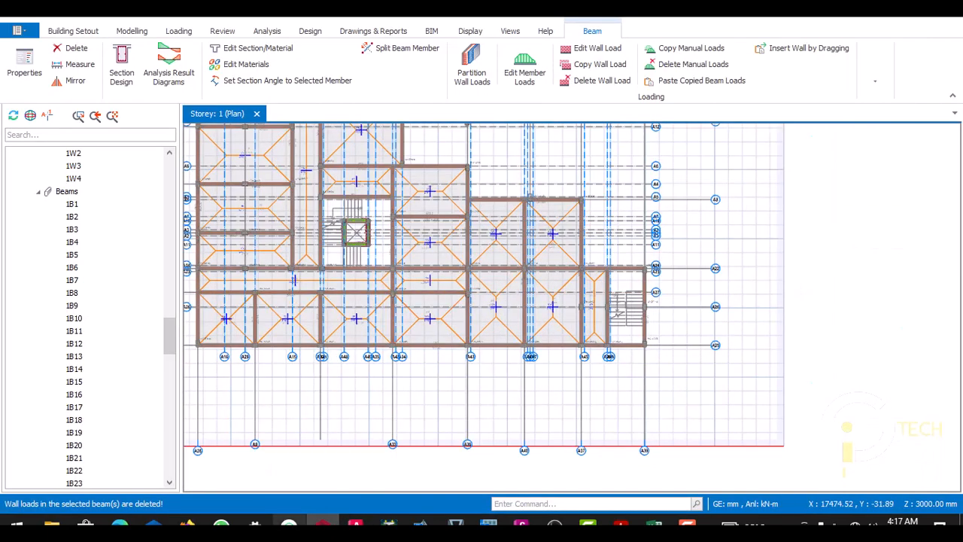
left_click(355, 524)
scroll(437, 290, "up", 3)
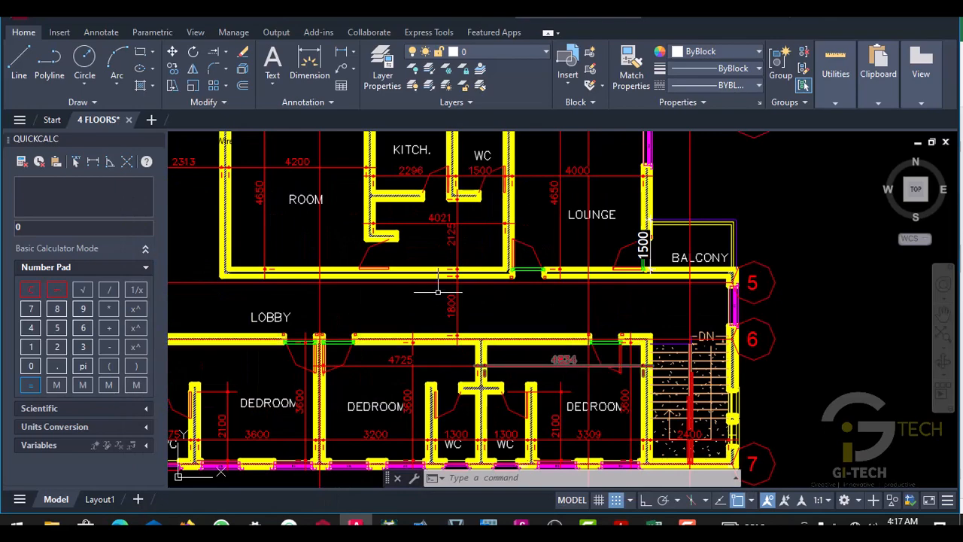
left_click(324, 525)
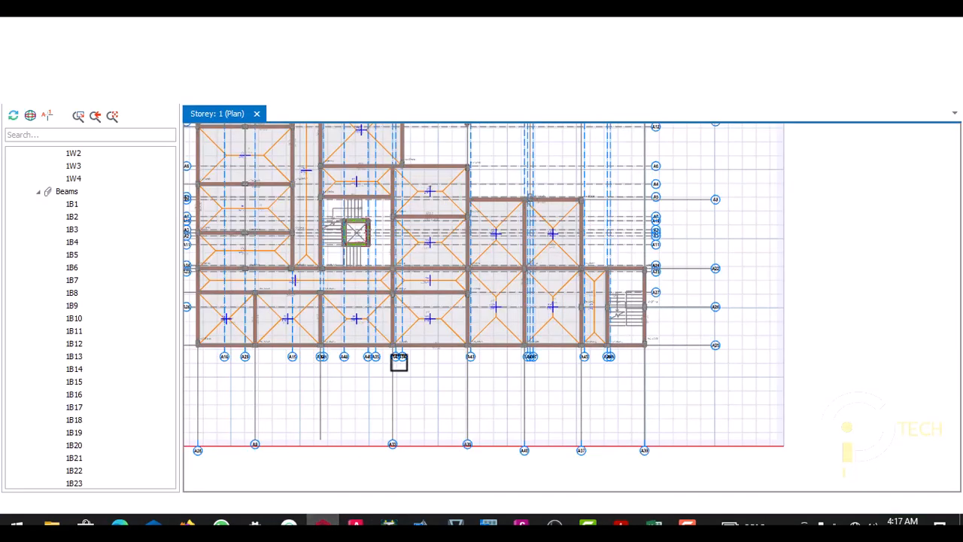
- Review the whole storey 1 beam layout in ProtaStructure, including the bays between gridlines A17 and A13
scroll(572, 275, "up", 1)
scroll(568, 280, "down", 4)
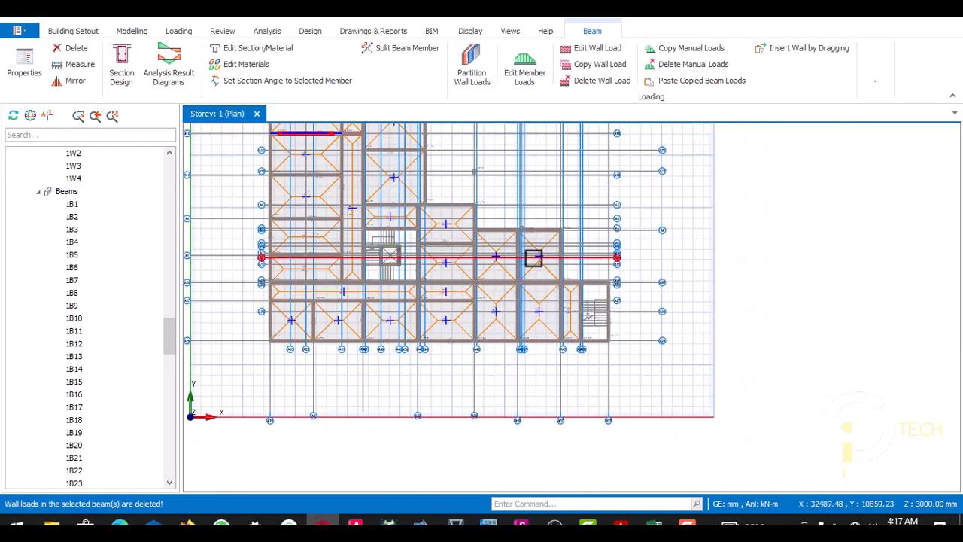
scroll(452, 230, "up", 4)
scroll(501, 286, "down", 3)
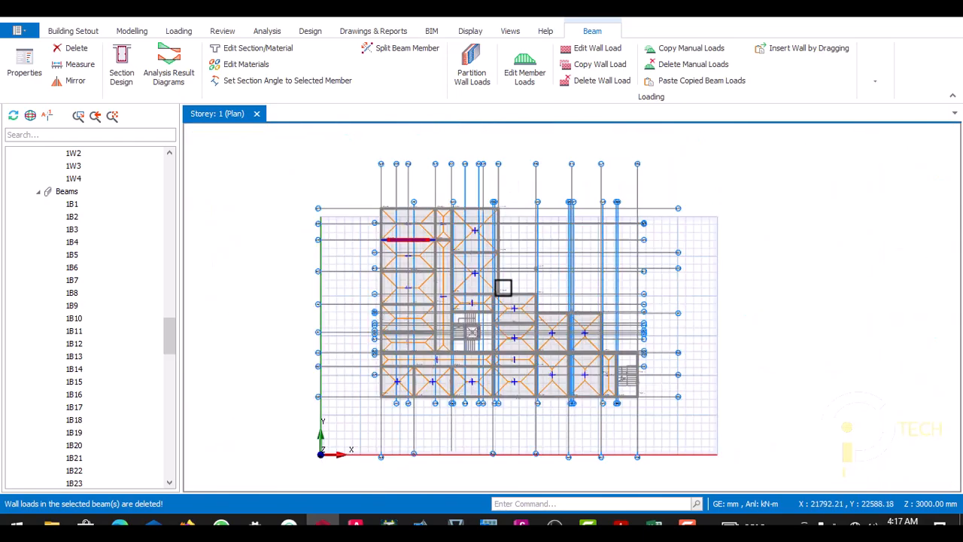
scroll(444, 218, "up", 4)
scroll(466, 244, "up", 2)
scroll(428, 263, "down", 4)
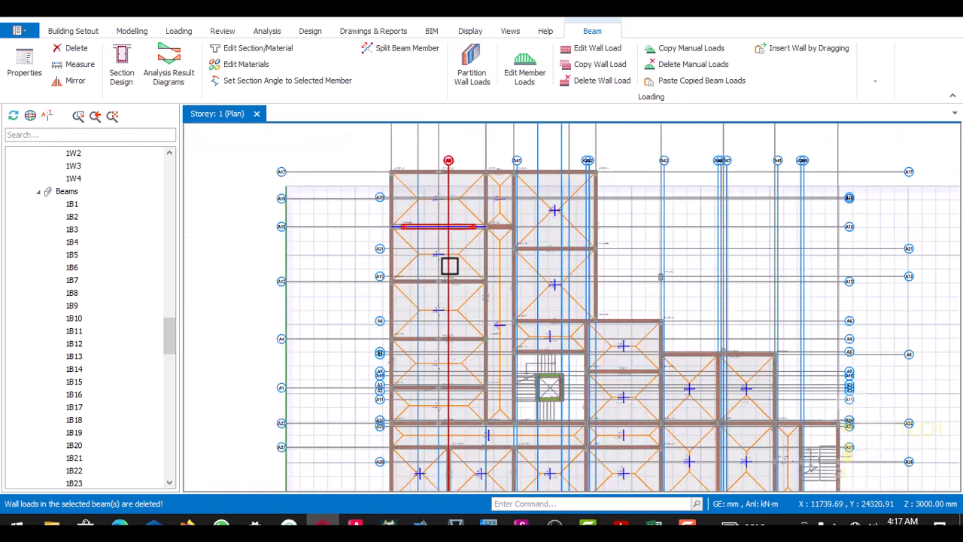
- Delete the wall load from the short 300/750 beam 1B74 between beams 1B53 and 1B25 on storey 1
scroll(454, 308, "up", 2)
scroll(391, 275, "down", 2)
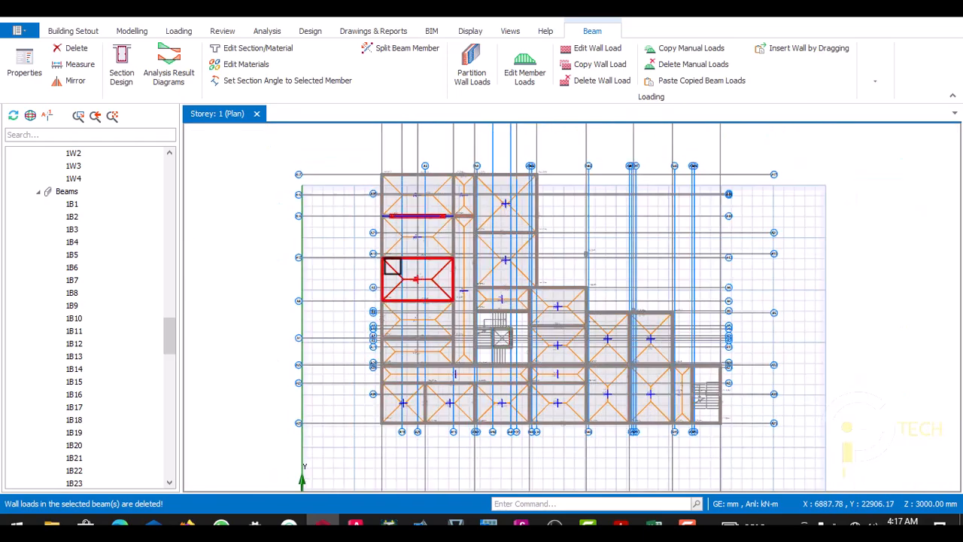
scroll(449, 254, "up", 4)
scroll(384, 274, "down", 4)
scroll(441, 218, "up", 4)
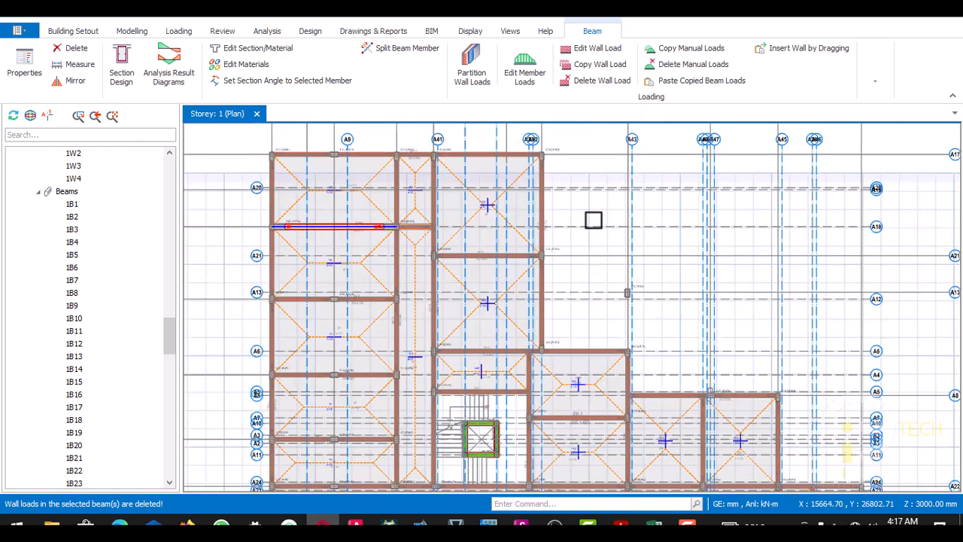
key("Escape")
scroll(430, 231, "up", 2)
scroll(414, 226, "up", 4)
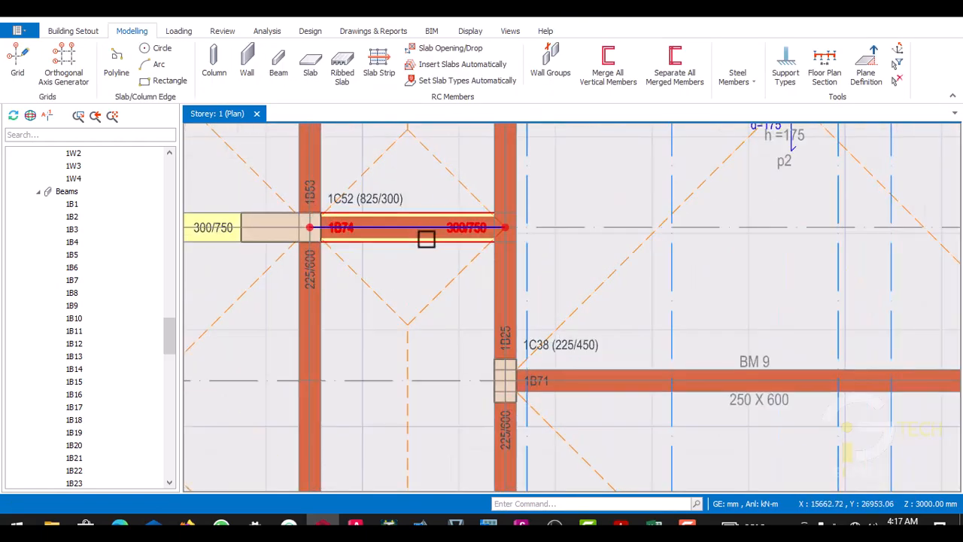
left_click(426, 237)
right_click(426, 239)
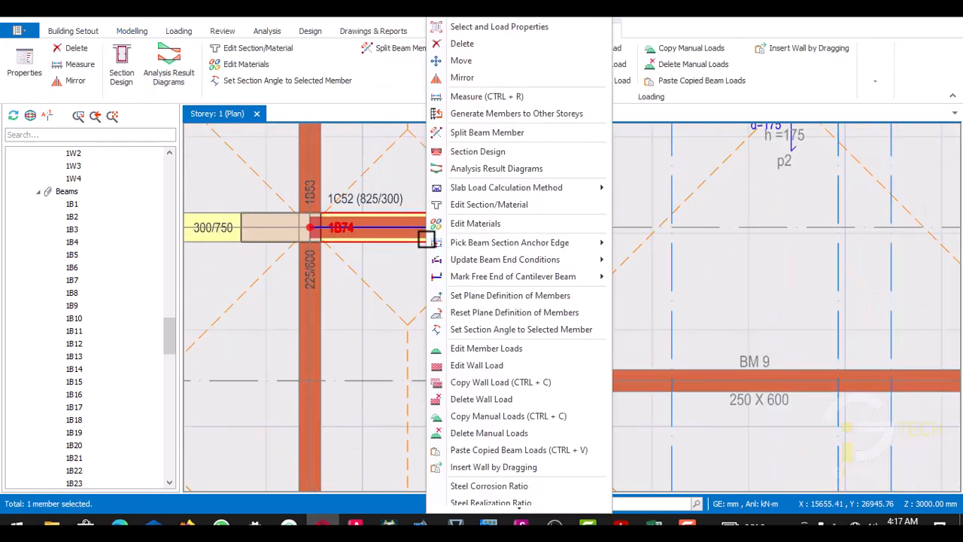
left_click(469, 399)
left_click(510, 310)
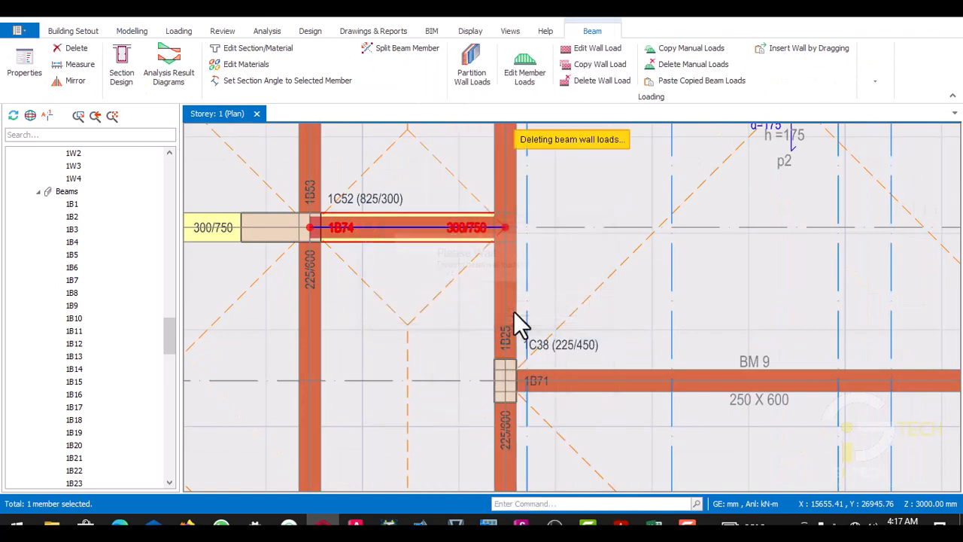
scroll(477, 236, "down", 5)
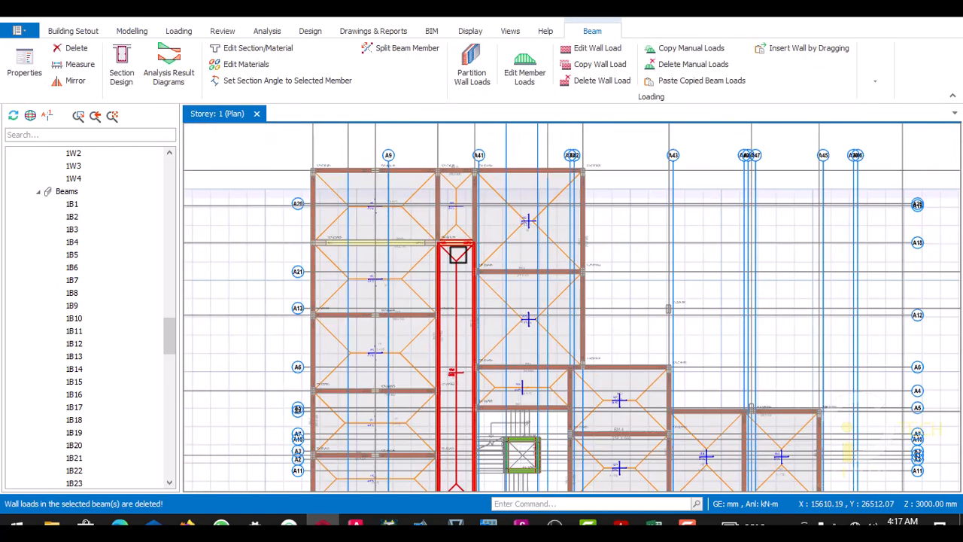
scroll(438, 239, "down", 2)
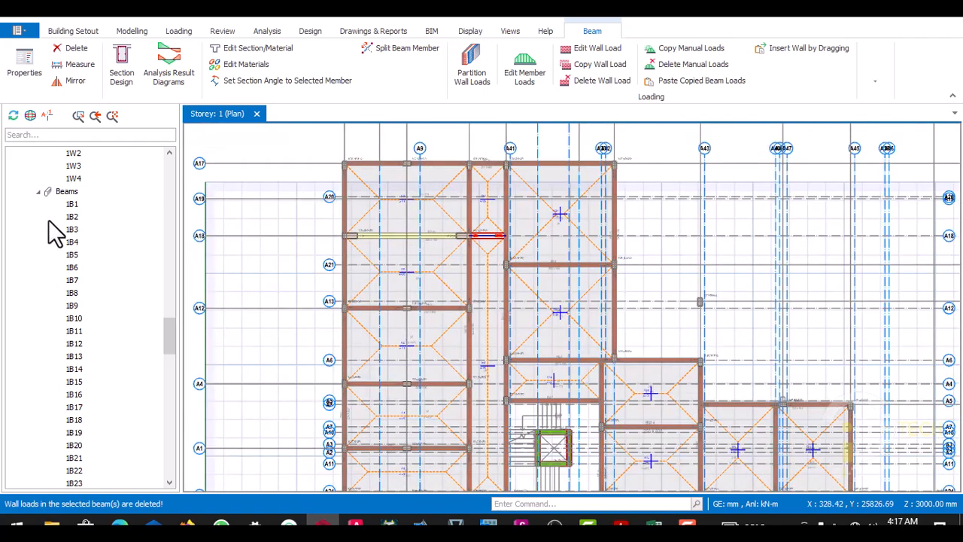
- Insert a second storey at the top of the building, at +6.00 m above storey 1
scroll(117, 234, "up", 12)
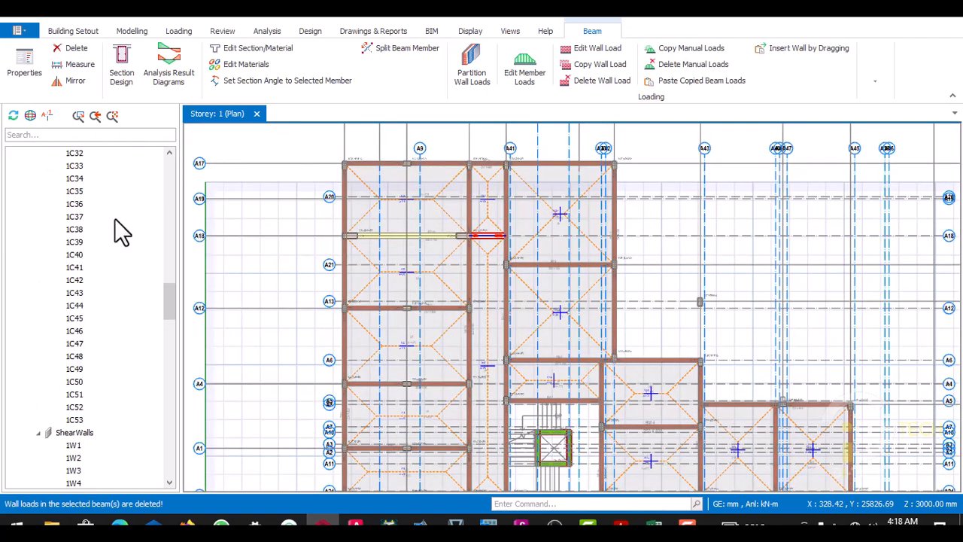
scroll(117, 222, "up", 11)
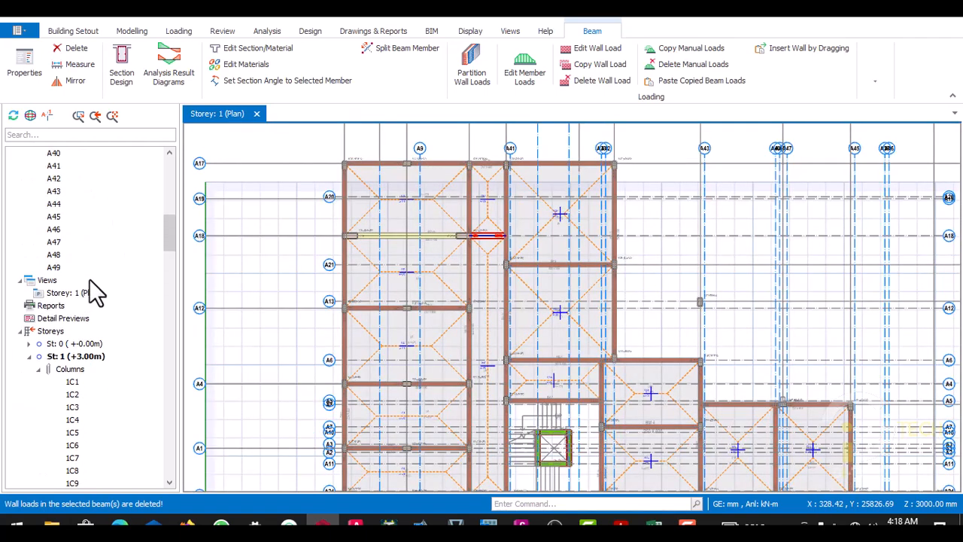
left_click(85, 295)
right_click(85, 295)
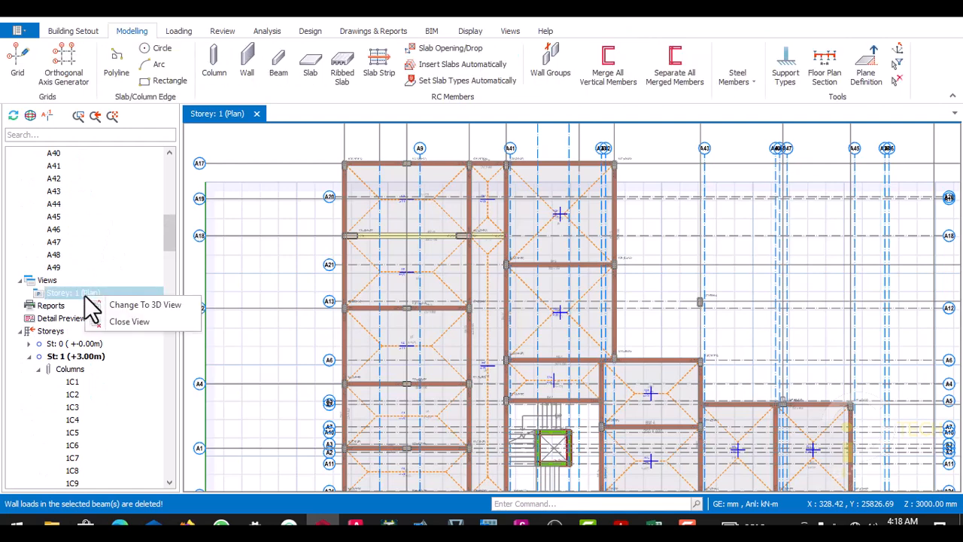
left_click(98, 255)
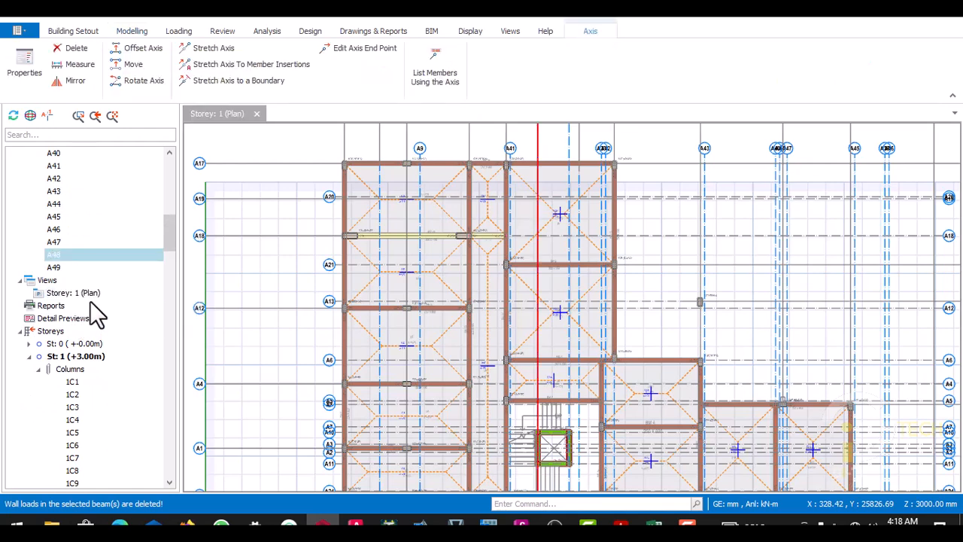
left_click(119, 207)
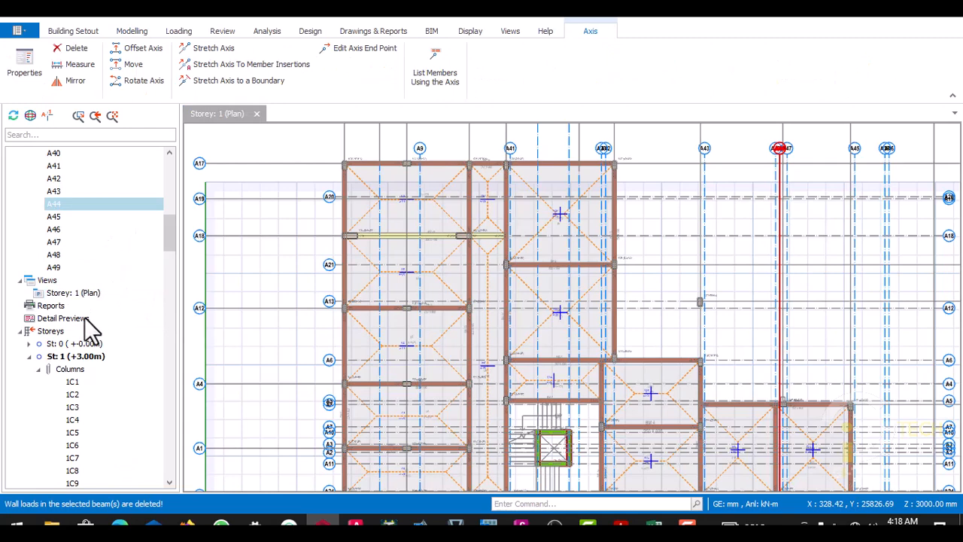
left_click(50, 332)
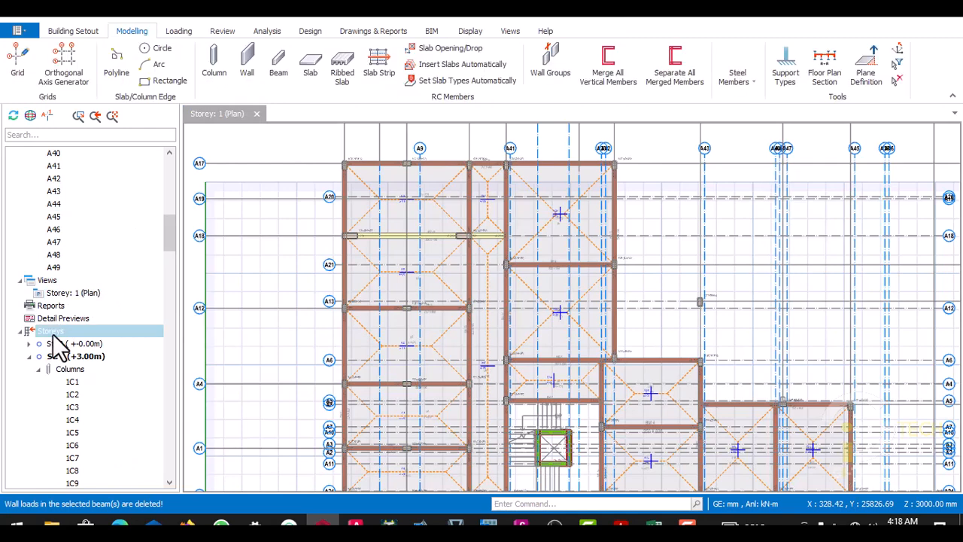
right_click(52, 336)
left_click(91, 360)
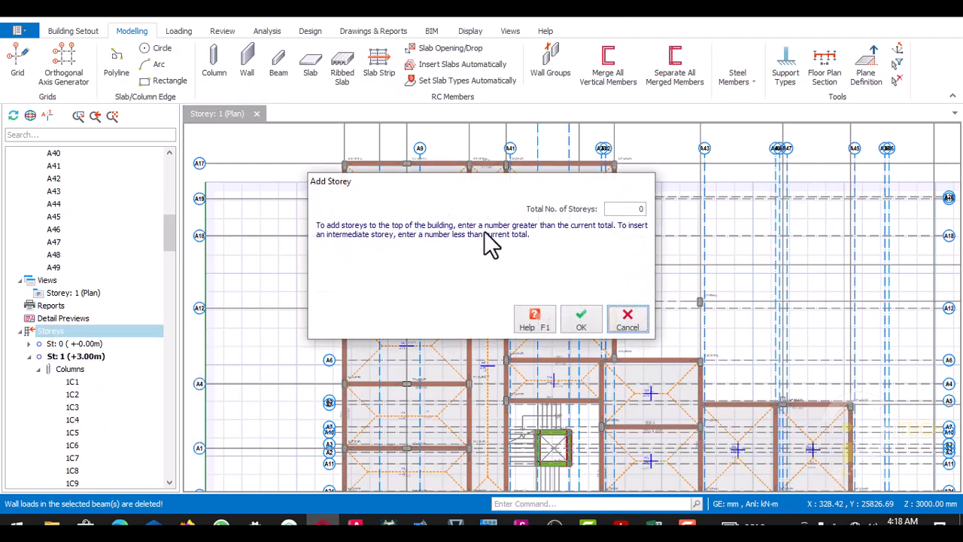
double_click(642, 209)
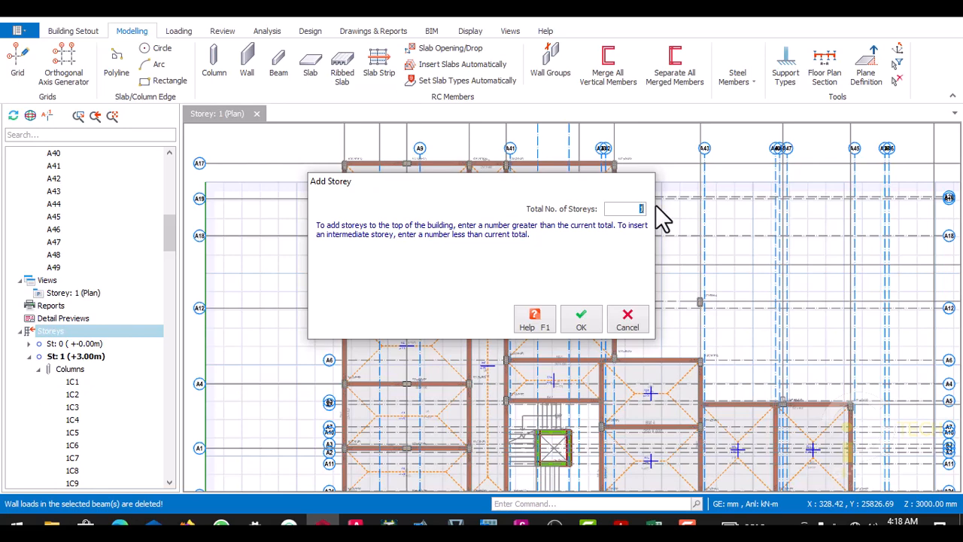
left_click(581, 322)
left_click(545, 313)
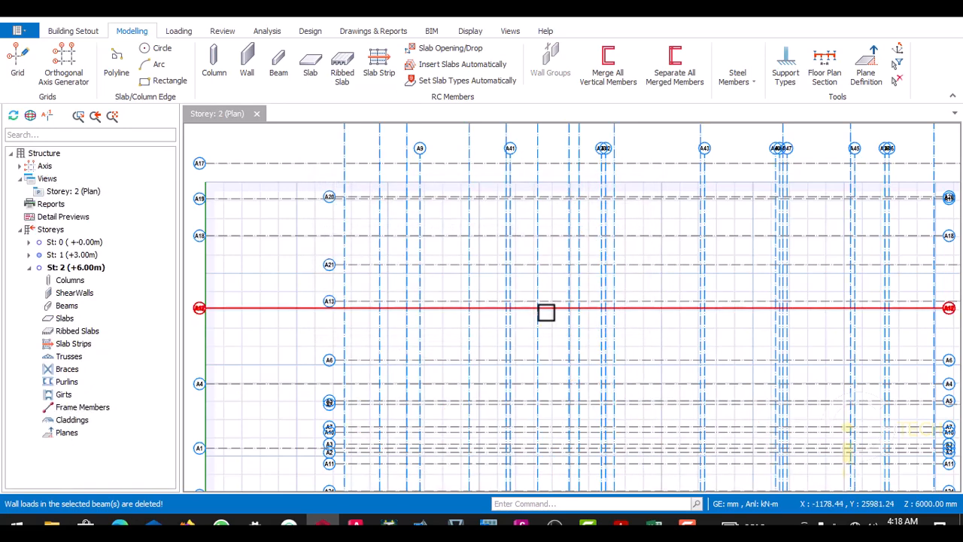
- Generate storey 2 from storey 1 with all member types included and existing target members not replaced
left_click(86, 256)
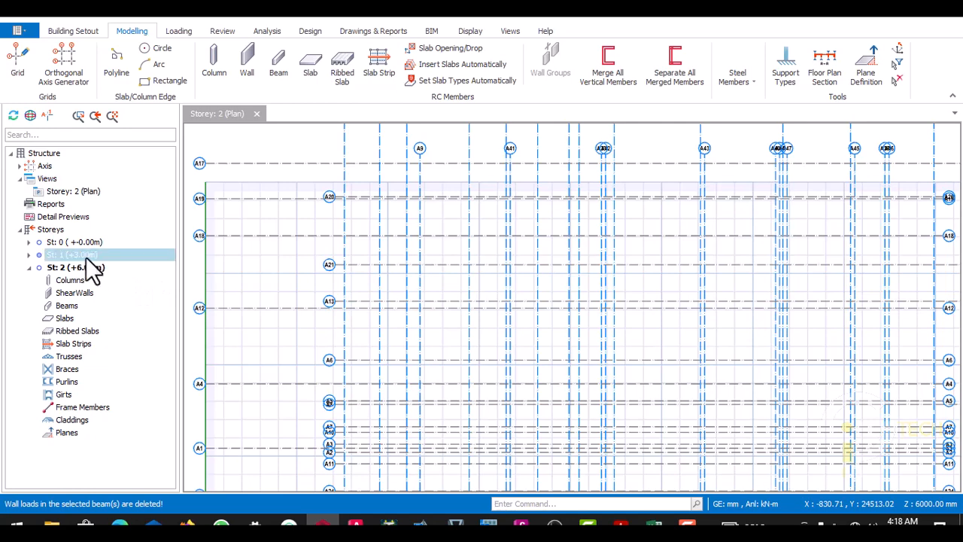
double_click(86, 257)
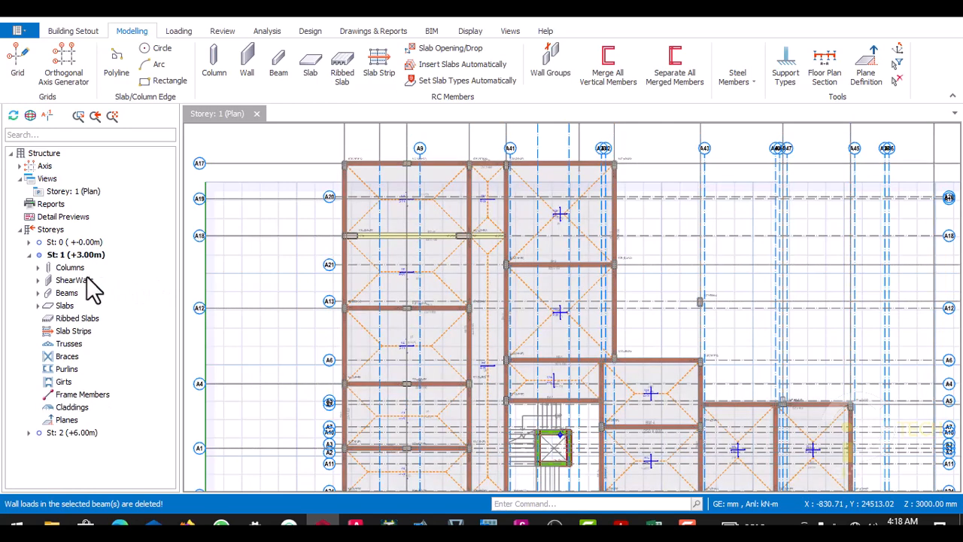
right_click(52, 230)
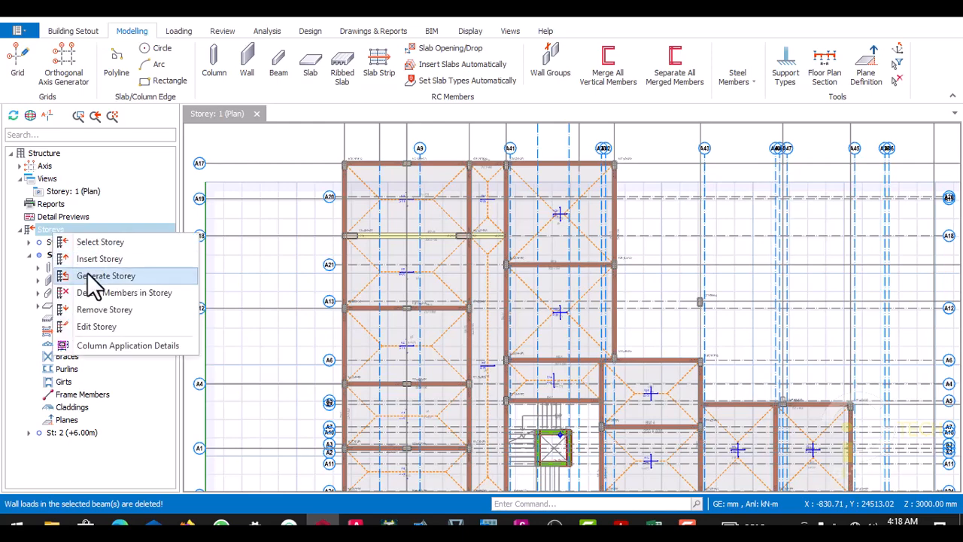
left_click(88, 275)
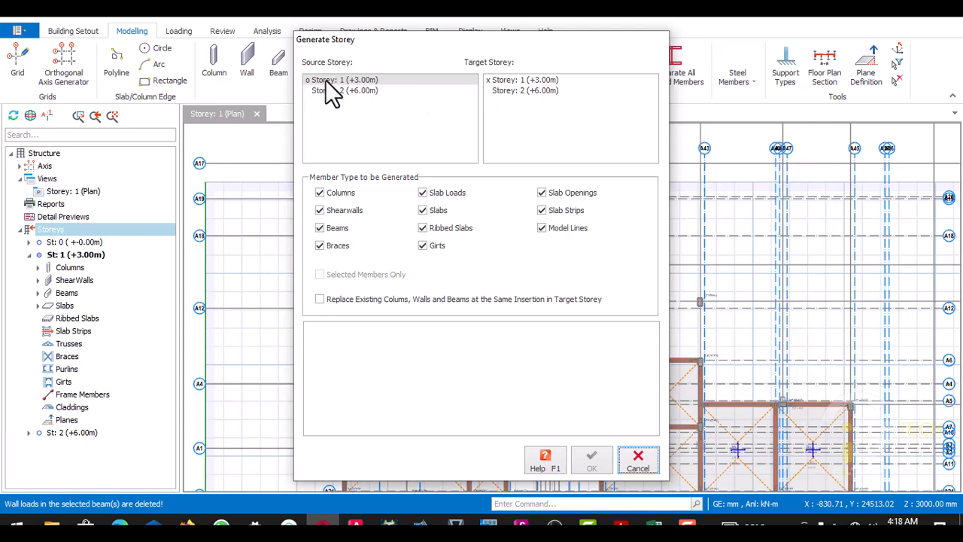
left_click(524, 91)
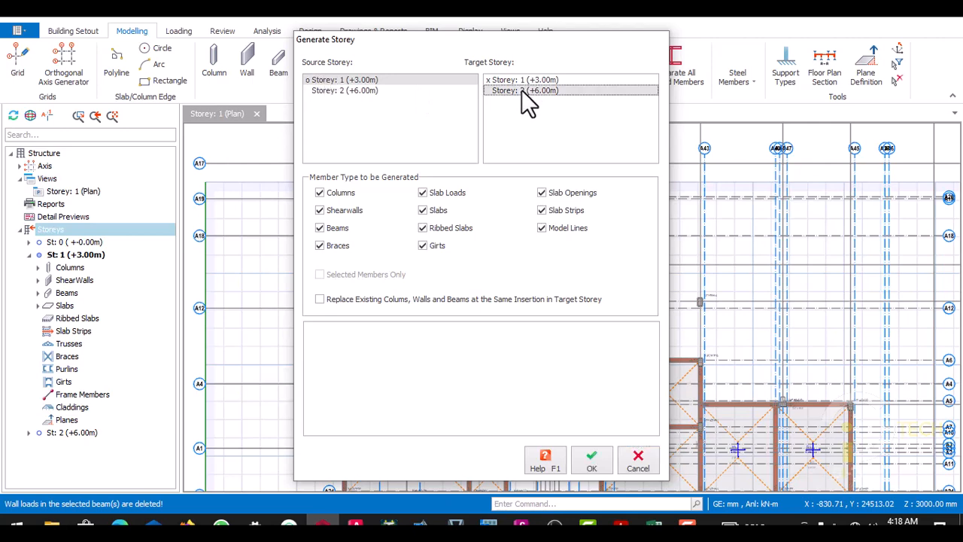
left_click(595, 458)
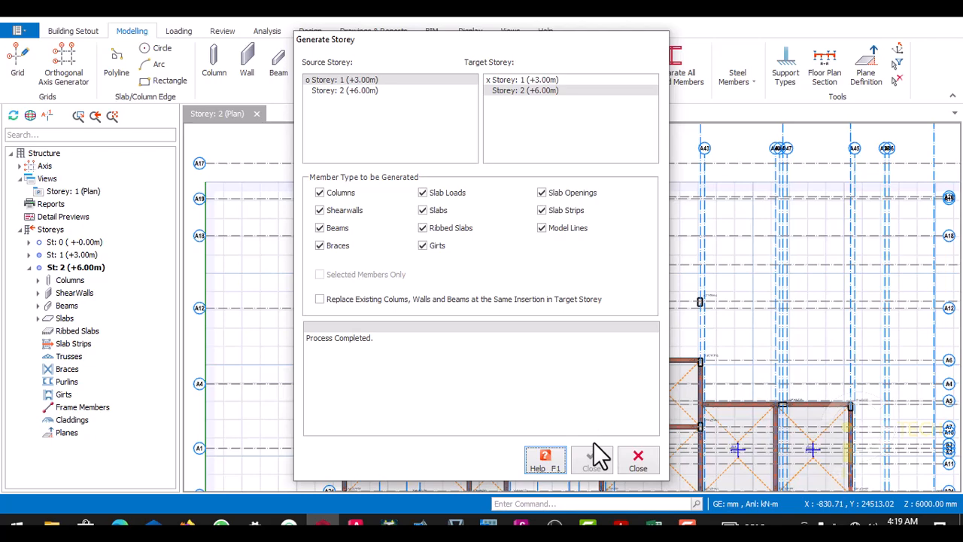
left_click(638, 461)
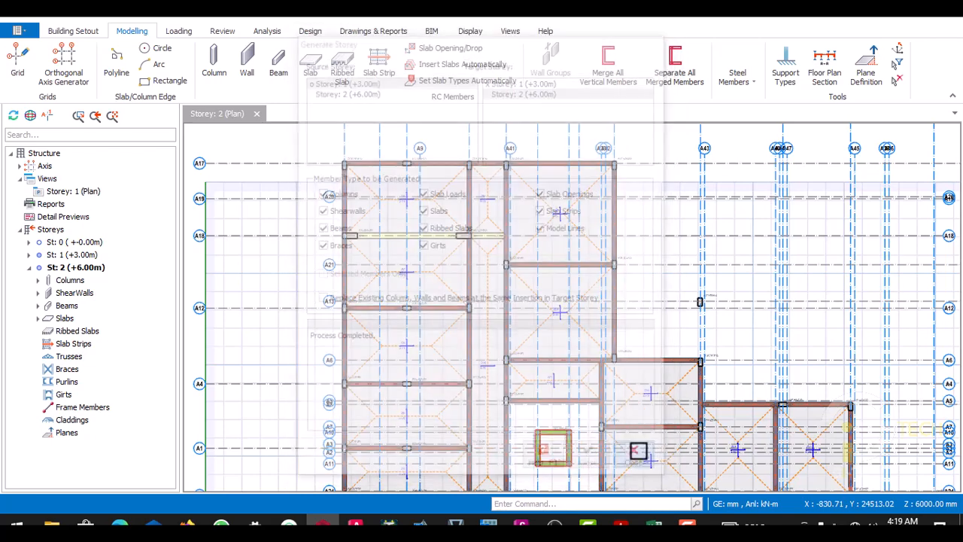
- Review the overall storey 2 plan for the beams, columns and slabs copied from storey 1
scroll(527, 237, "up", 3)
scroll(502, 252, "down", 2)
scroll(529, 219, "up", 3)
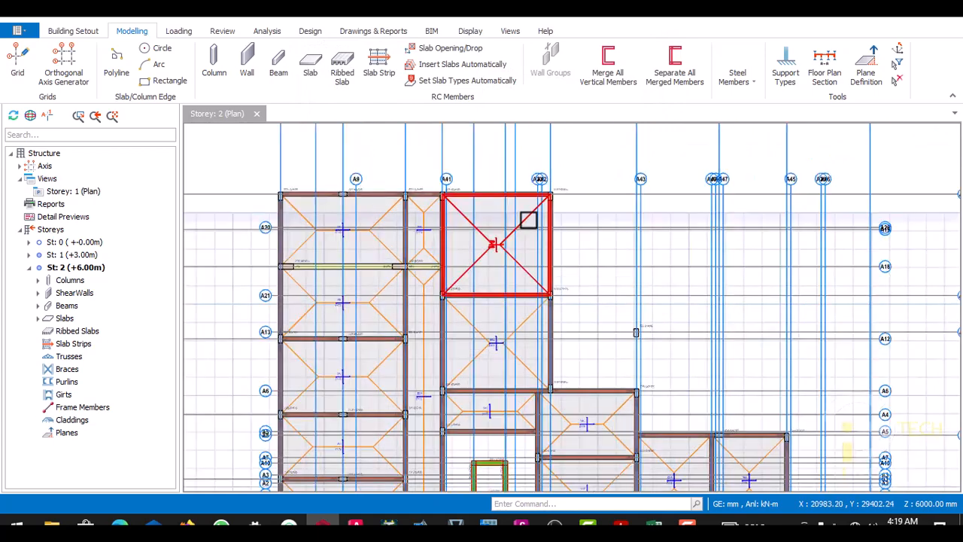
scroll(498, 252, "down", 2)
scroll(499, 272, "up", 3)
scroll(463, 241, "down", 2)
scroll(461, 241, "down", 2)
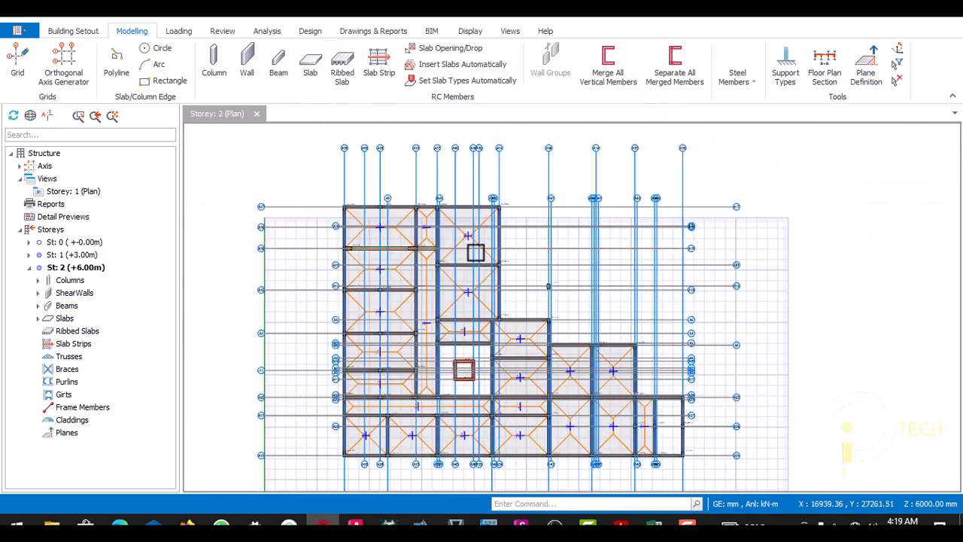
scroll(432, 233, "up", 3)
scroll(425, 267, "down", 3)
scroll(381, 234, "up", 4)
scroll(414, 293, "down", 4)
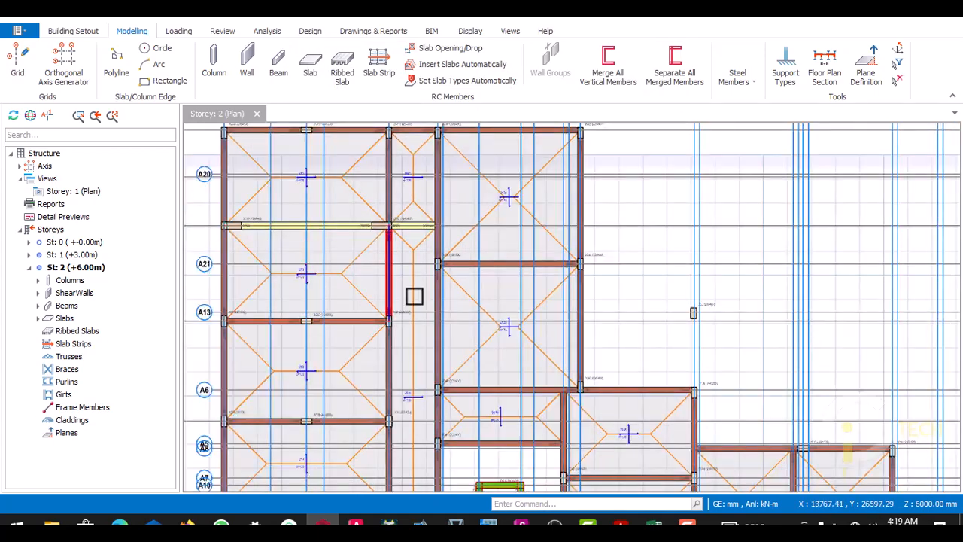
- Inspect storey 2 around shear walls 2W1 to 2W4, slabs 2S18 and 2S19, and the isolated column near gridline A12
scroll(429, 316, "up", 2)
scroll(459, 279, "up", 2)
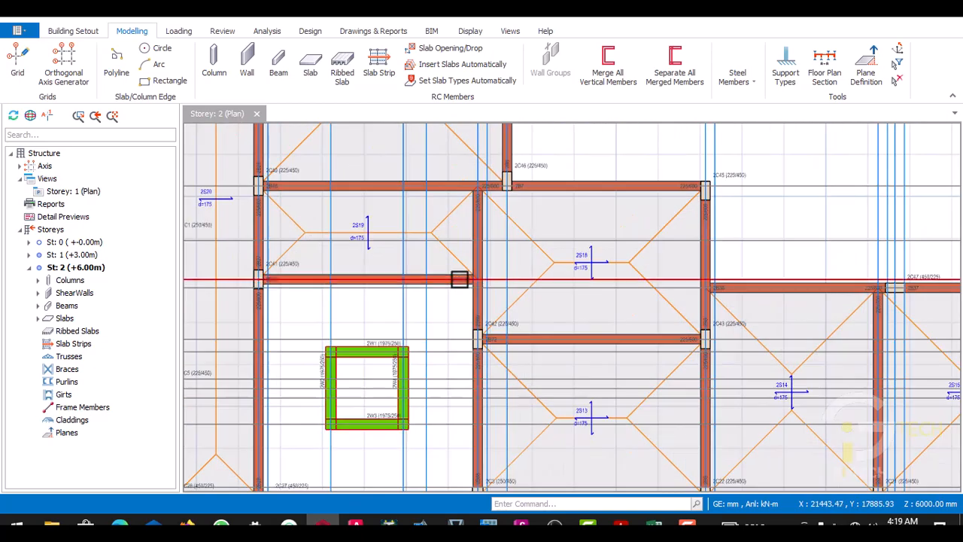
scroll(436, 276, "down", 3)
scroll(451, 276, "up", 2)
scroll(502, 240, "down", 4)
scroll(497, 246, "up", 3)
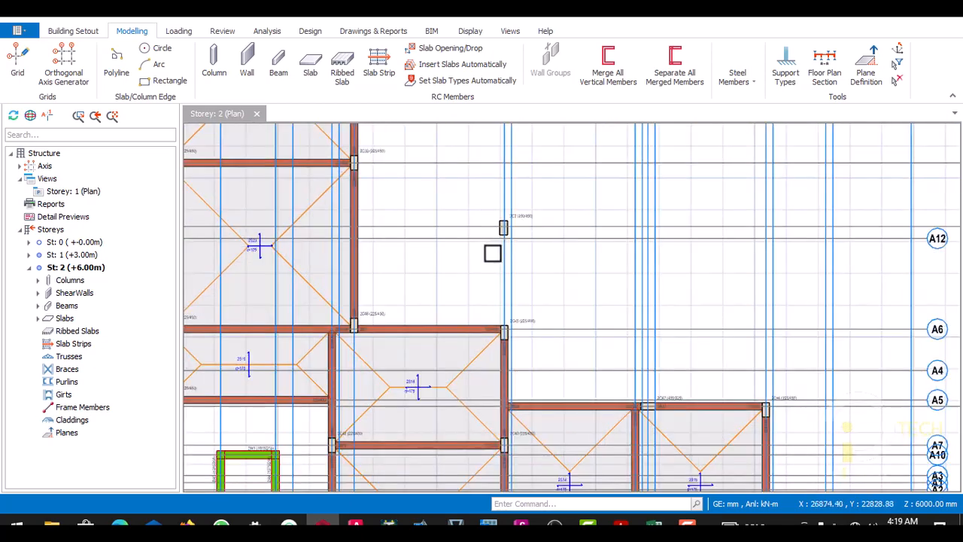
scroll(482, 271, "down", 3)
scroll(451, 249, "up", 3)
scroll(407, 226, "down", 3)
- Examine the storey 2 beams and wall loads around slabs 2S20 to 2S22 and along gridline A18
scroll(398, 208, "up", 3)
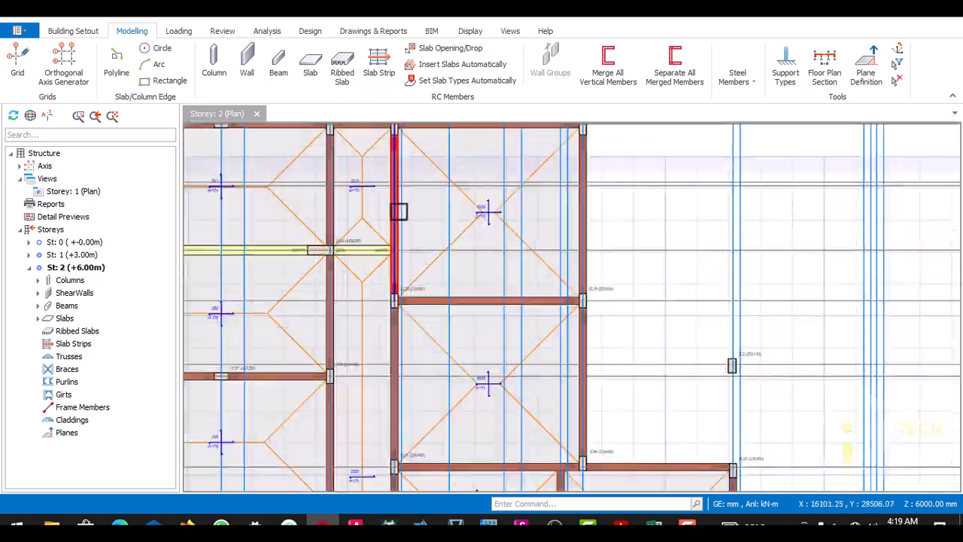
scroll(398, 252, "down", 3)
scroll(391, 249, "up", 2)
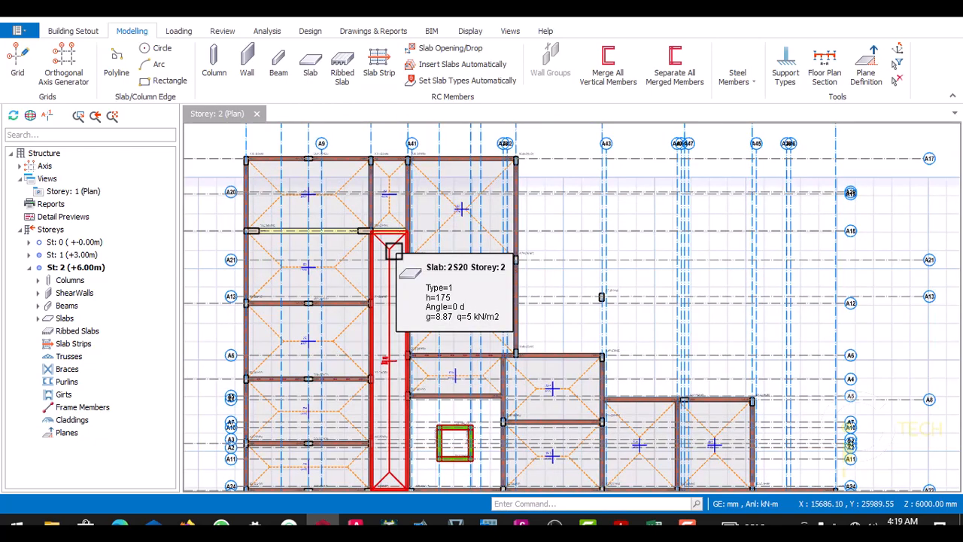
scroll(379, 236, "down", 3)
scroll(369, 249, "up", 3)
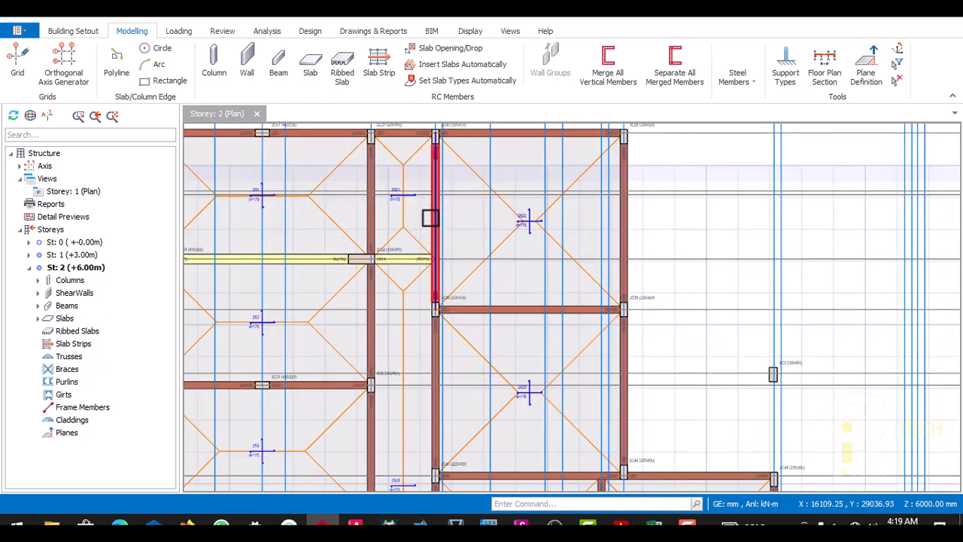
scroll(349, 284, "down", 3)
scroll(398, 219, "up", 3)
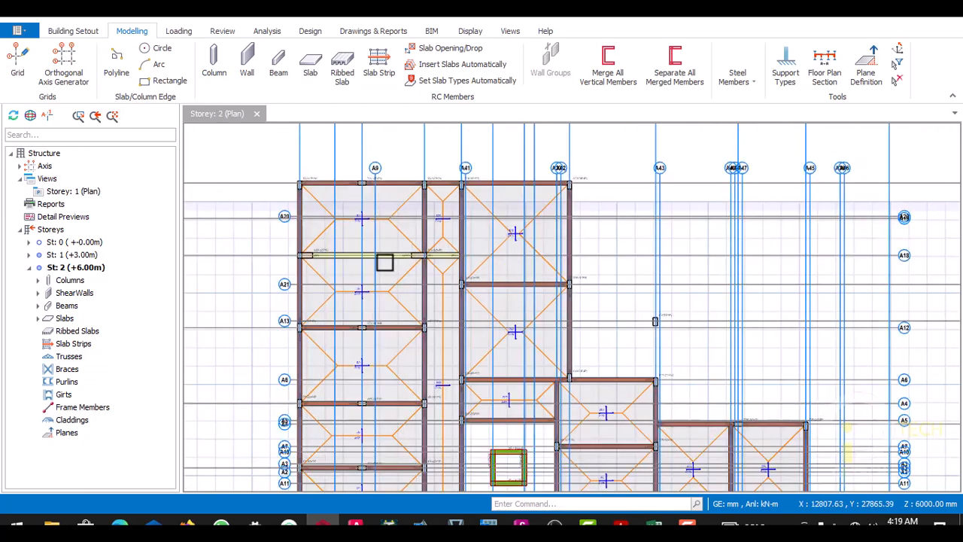
scroll(355, 302, "down", 2)
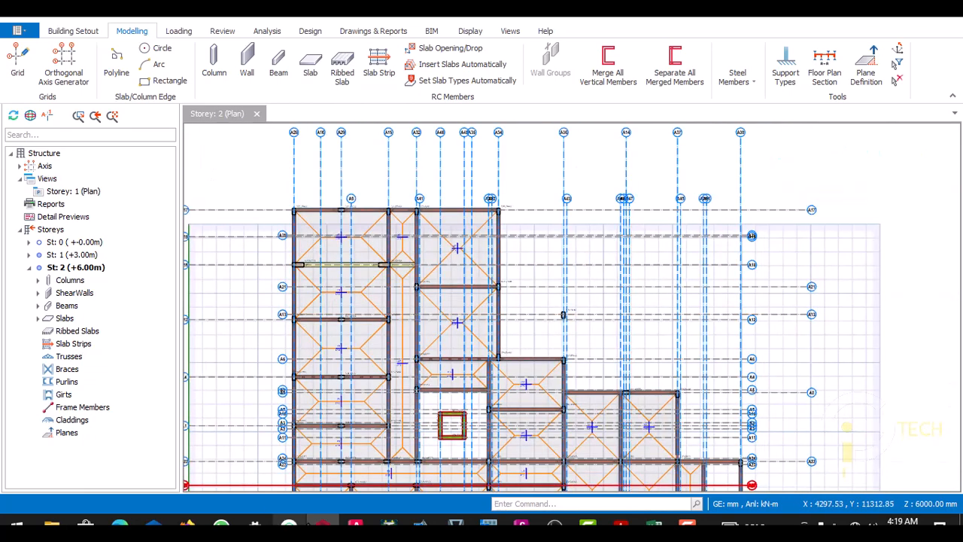
- Switch to the 4 FLOORS drawing in AutoCAD and examine the typical floor plan, including the balcony beside the lounge
left_click(355, 523)
scroll(452, 323, "down", 10)
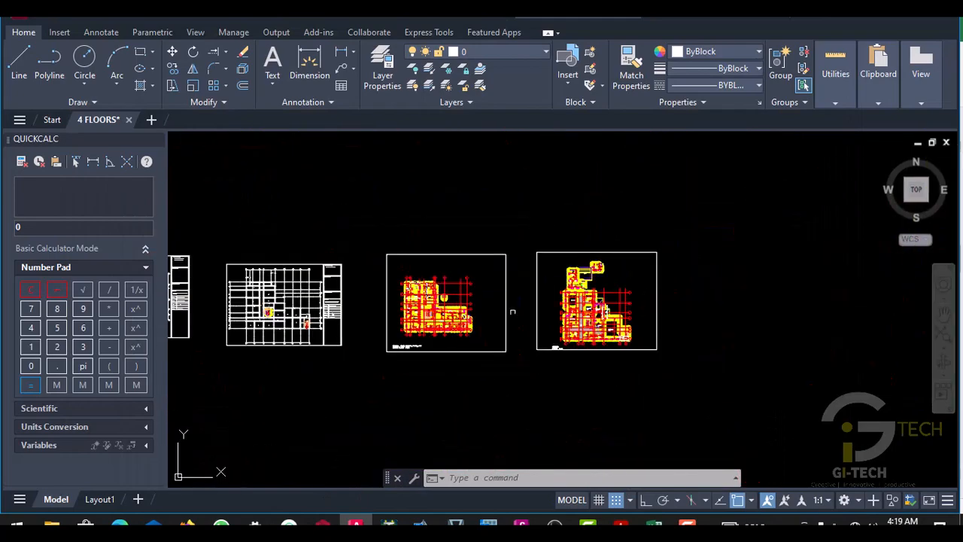
scroll(512, 311, "up", 5)
scroll(474, 293, "down", 4)
scroll(440, 271, "up", 4)
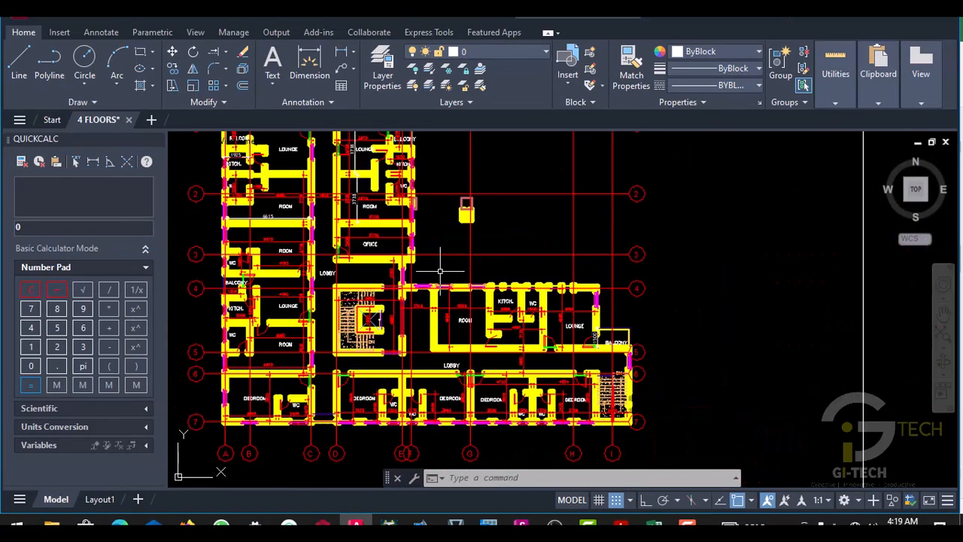
scroll(440, 270, "down", 2)
scroll(387, 161, "up", 5)
scroll(406, 188, "down", 3)
scroll(432, 210, "up", 4)
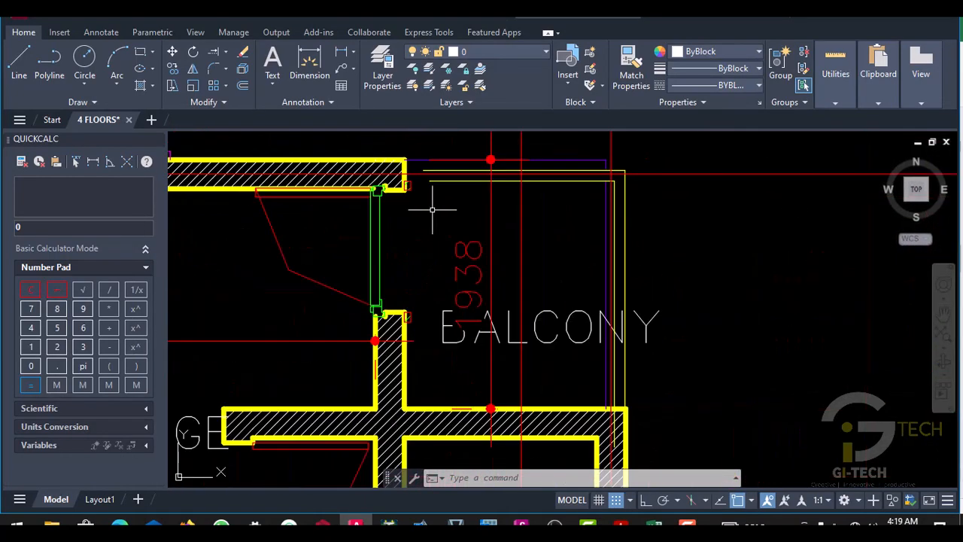
- Compare the lounge balconies near gridlines A, B, E and F on the typical floor plan
scroll(432, 210, "down", 8)
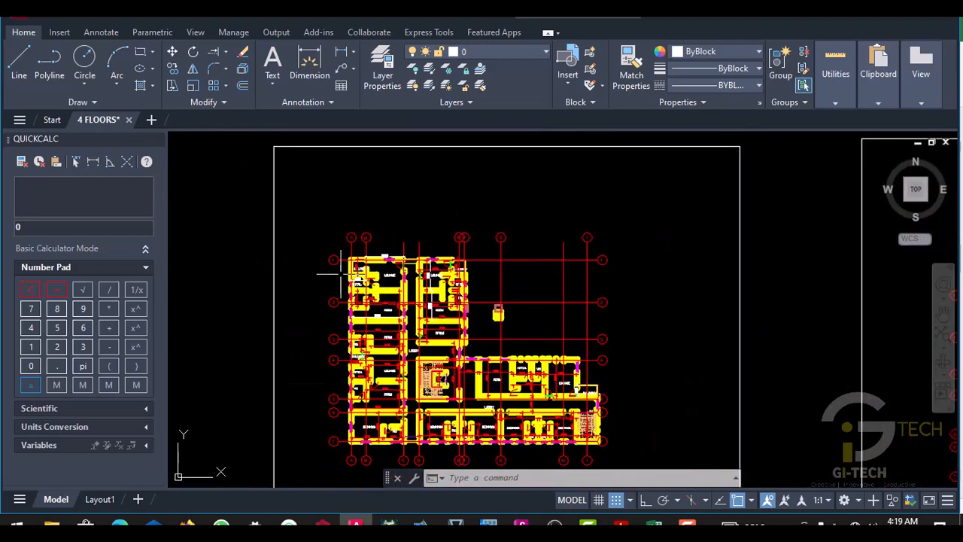
scroll(341, 276, "up", 7)
scroll(376, 249, "down", 3)
scroll(404, 221, "up", 3)
scroll(390, 280, "down", 2)
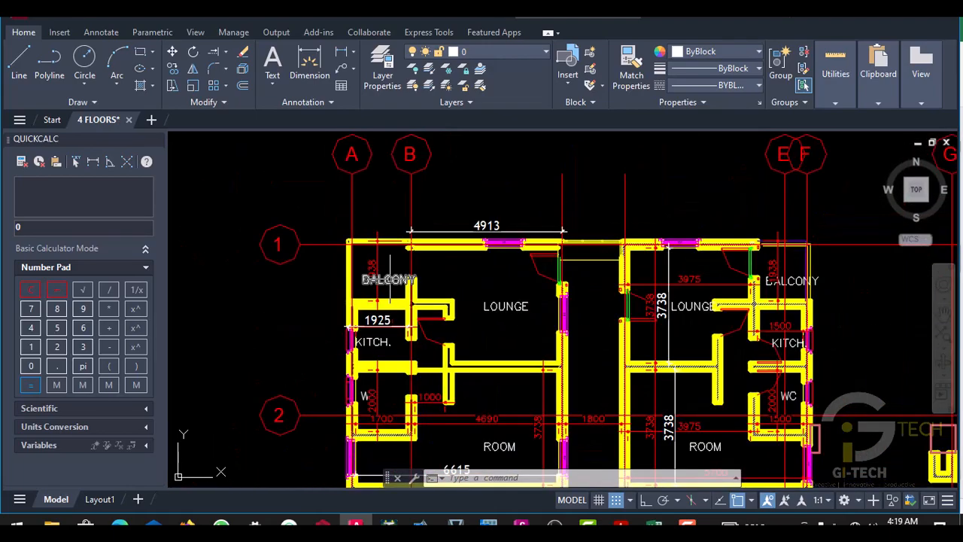
scroll(390, 280, "down", 4)
scroll(602, 338, "up", 4)
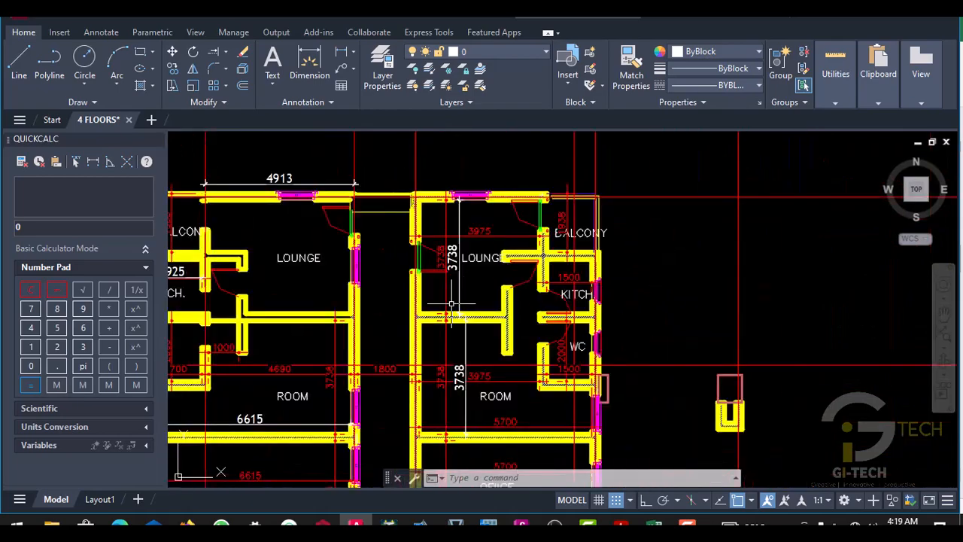
- Examine the rooms, office and lobby between gridlines 1 and 4, and the typical floor plan's title
scroll(737, 421, "up", 2)
scroll(678, 376, "down", 4)
scroll(527, 316, "up", 4)
scroll(366, 275, "down", 3)
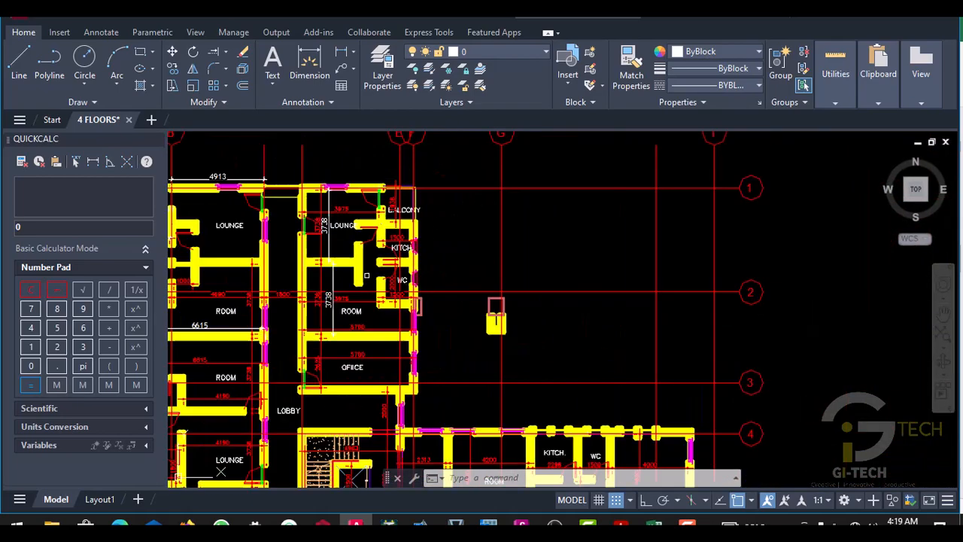
scroll(367, 276, "up", 4)
scroll(418, 261, "down", 6)
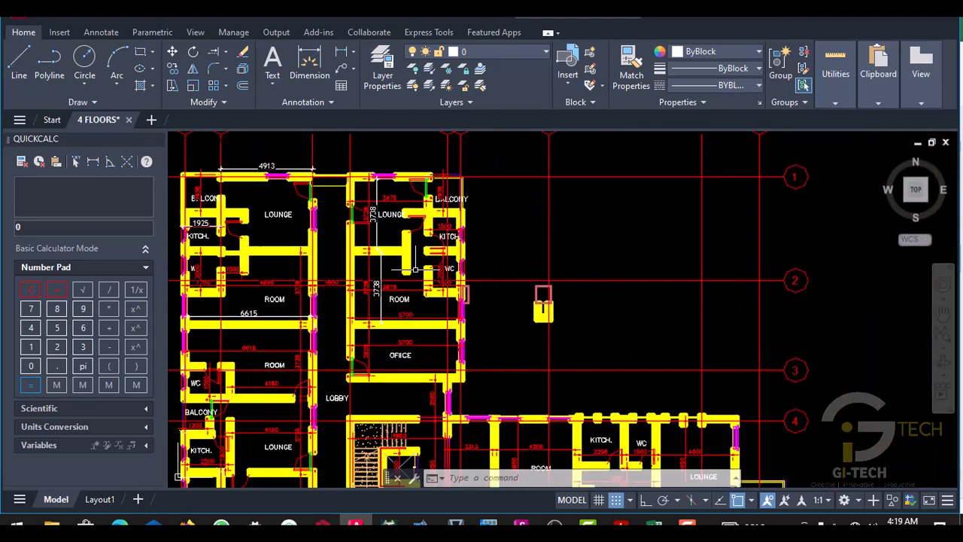
scroll(446, 269, "up", 4)
scroll(446, 269, "down", 5)
scroll(452, 275, "up", 6)
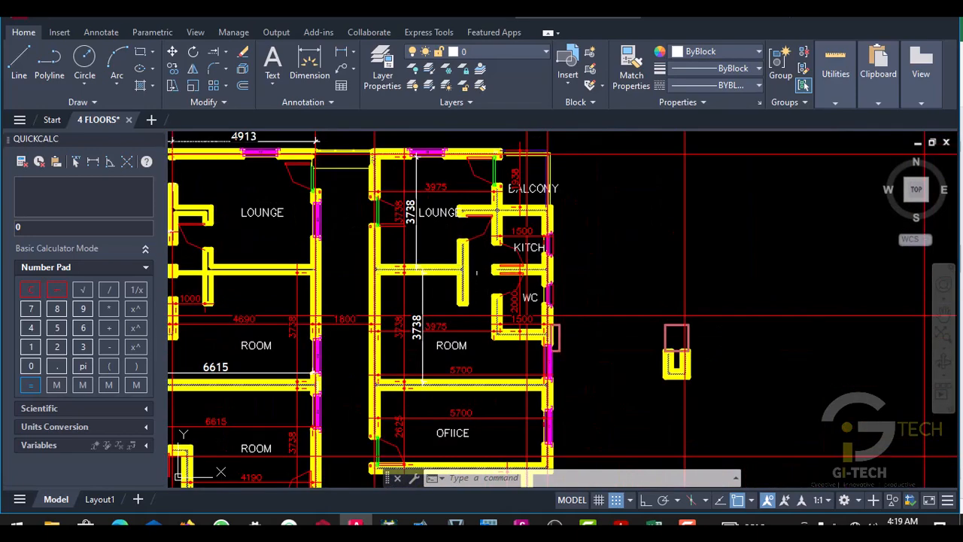
scroll(476, 273, "down", 6)
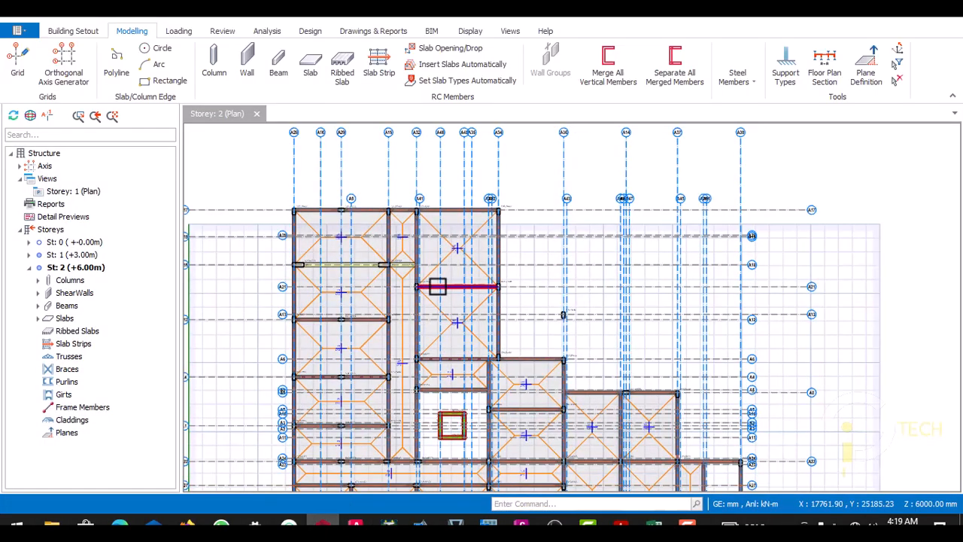
- Switch back to ProtaStructure and review the overall storey 2 layout of slabs, beams and shear walls
scroll(438, 287, "down", 3)
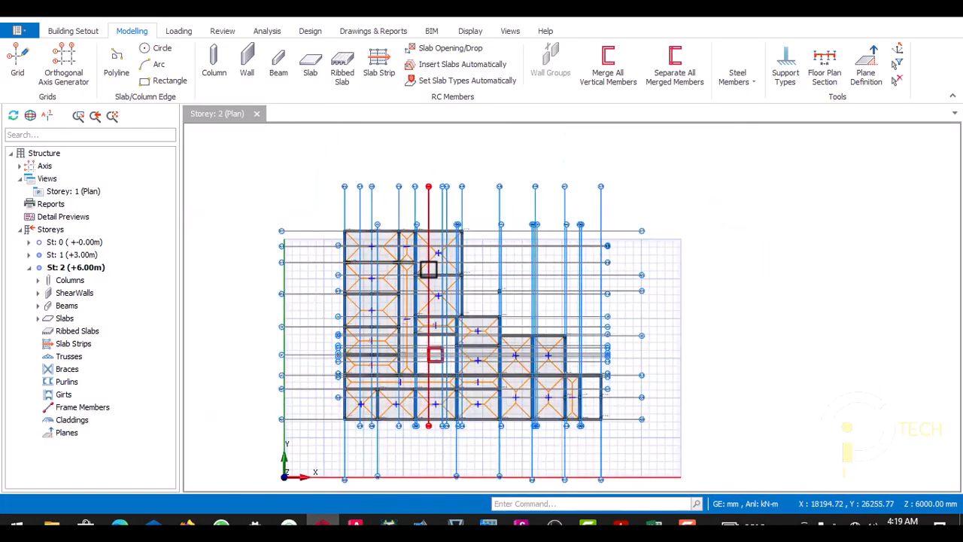
scroll(428, 278, "up", 3)
scroll(684, 198, "down", 3)
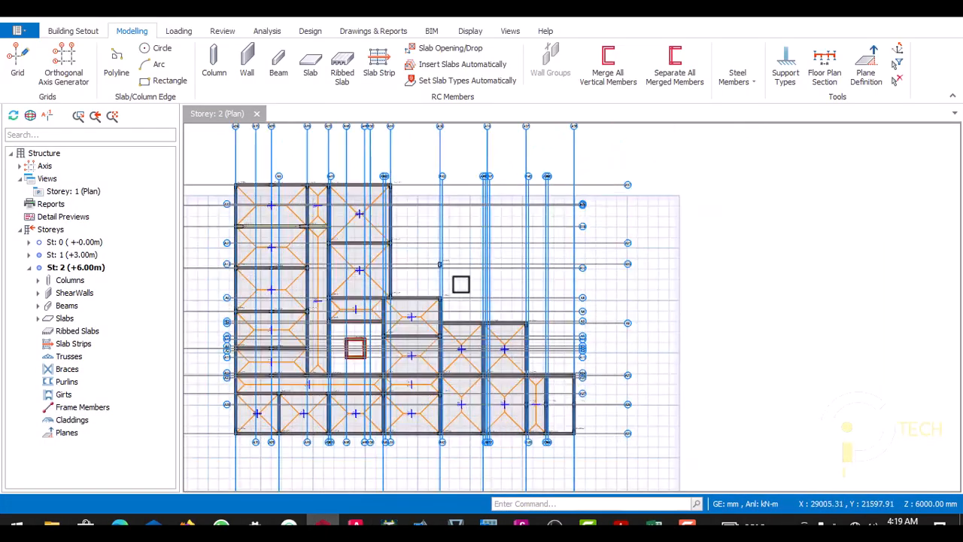
scroll(627, 180, "up", 3)
scroll(401, 274, "down", 3)
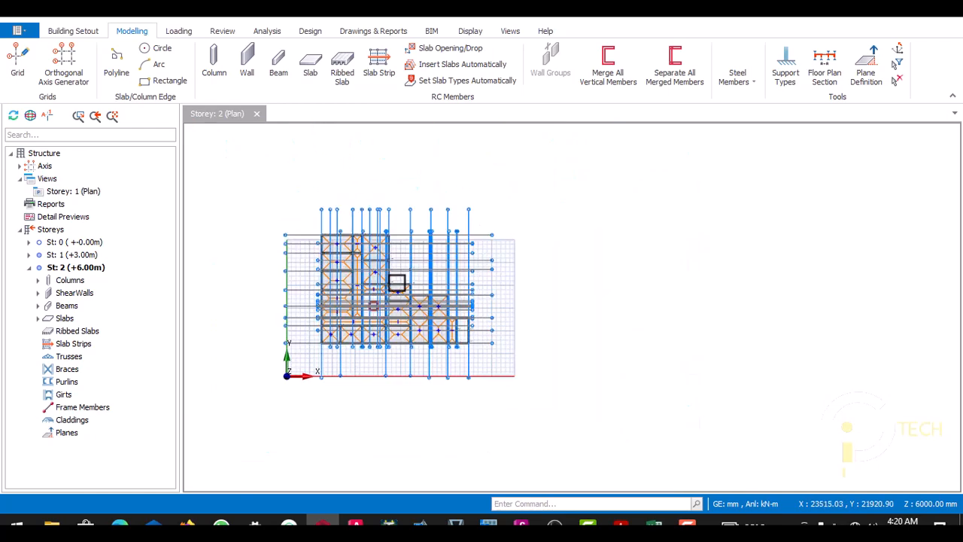
scroll(393, 281, "up", 4)
scroll(392, 282, "down", 3)
scroll(372, 286, "up", 2)
scroll(364, 268, "down", 2)
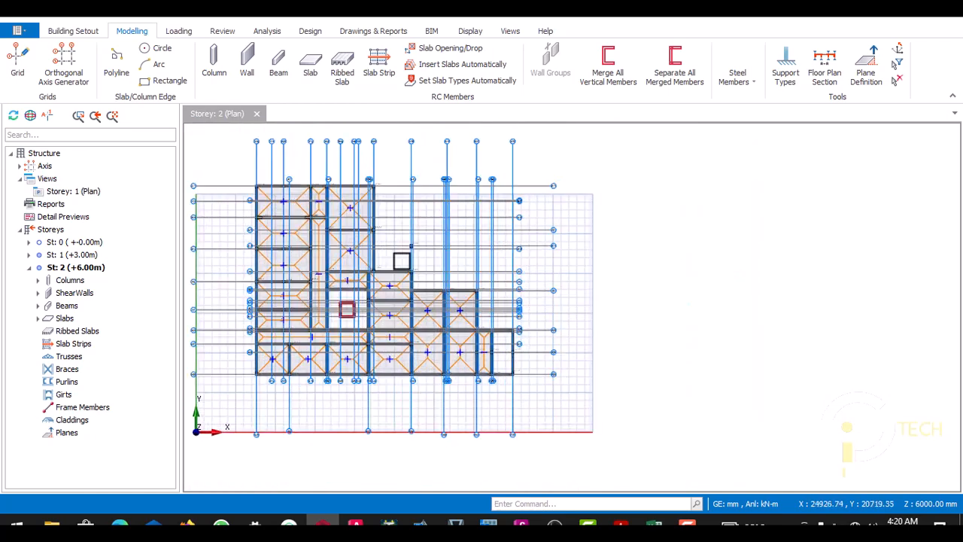
scroll(364, 267, "up", 1)
scroll(364, 267, "down", 2)
scroll(421, 251, "up", 3)
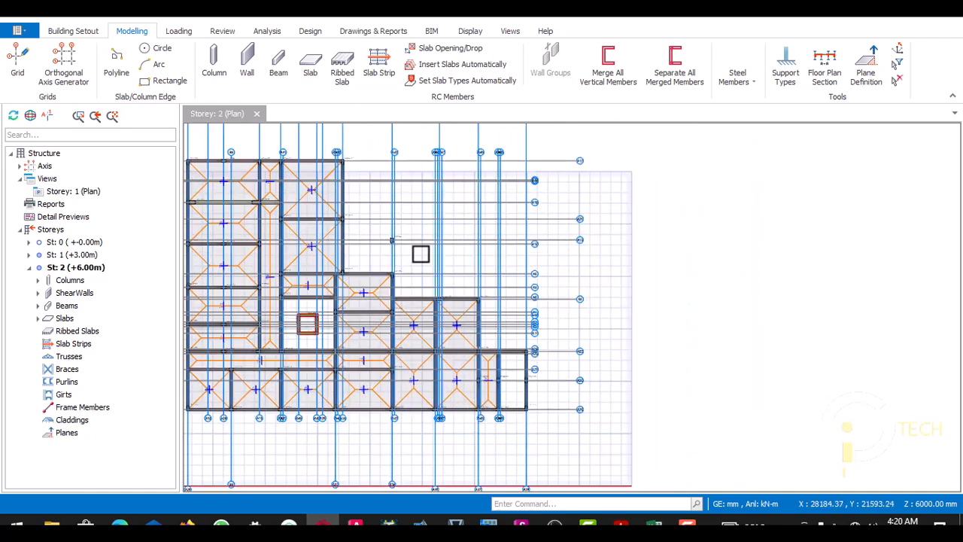
- Inspect the storey 2 plan around axis A43, the isolated column near A12 and the adjoining slab bays
scroll(409, 269, "down", 3)
scroll(417, 253, "up", 3)
scroll(423, 245, "down", 3)
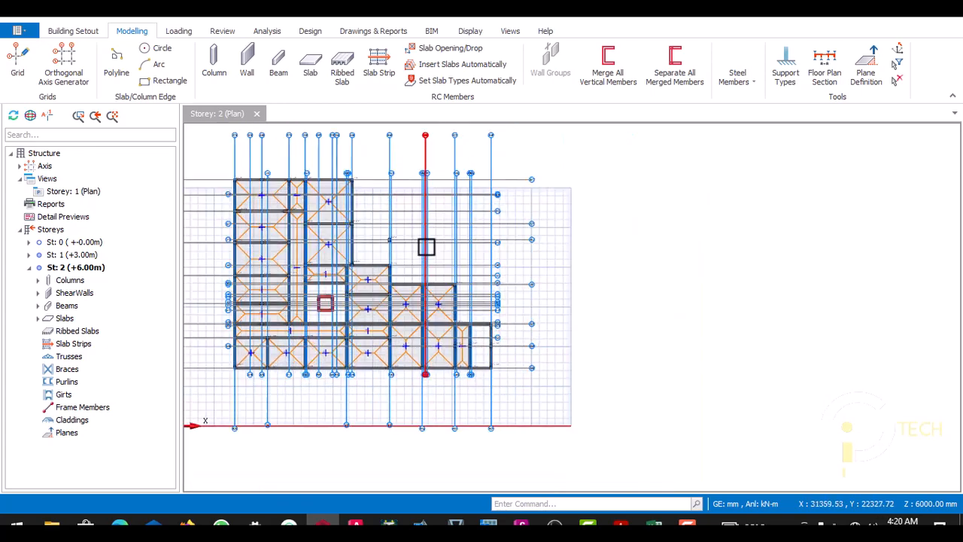
scroll(426, 260, "up", 3)
scroll(407, 264, "up", 2)
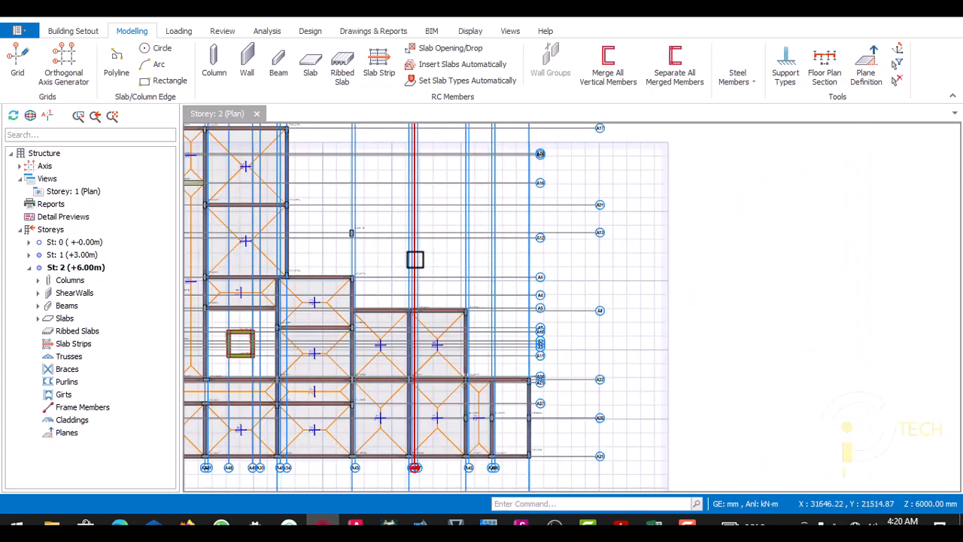
scroll(408, 219, "down", 3)
scroll(413, 250, "up", 2)
scroll(430, 264, "down", 3)
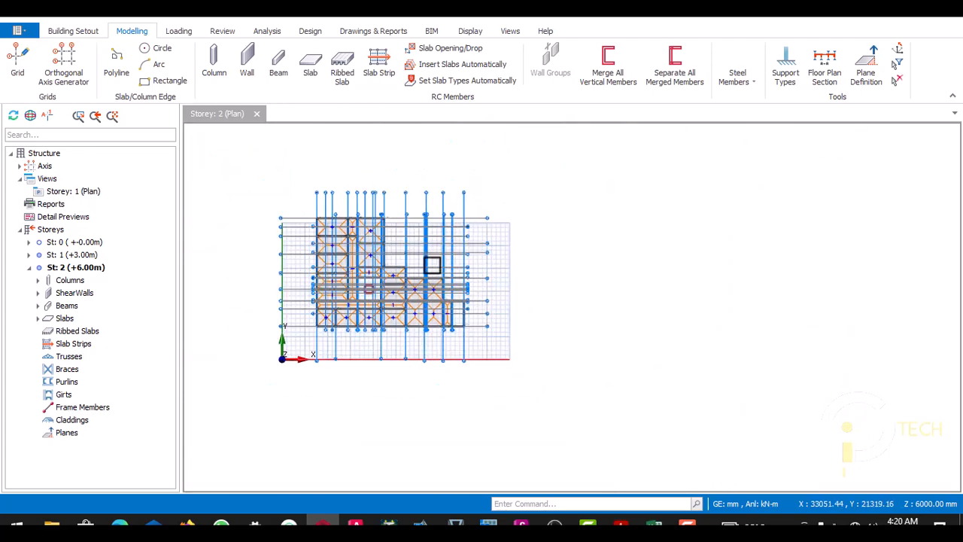
scroll(411, 263, "up", 3)
scroll(423, 268, "down", 2)
scroll(395, 282, "up", 3)
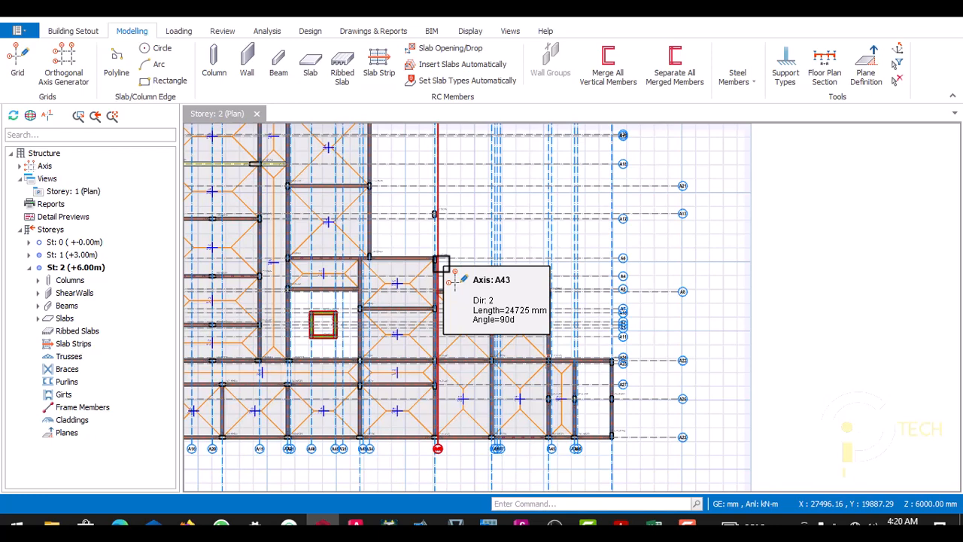
scroll(437, 263, "down", 1)
scroll(443, 241, "up", 1)
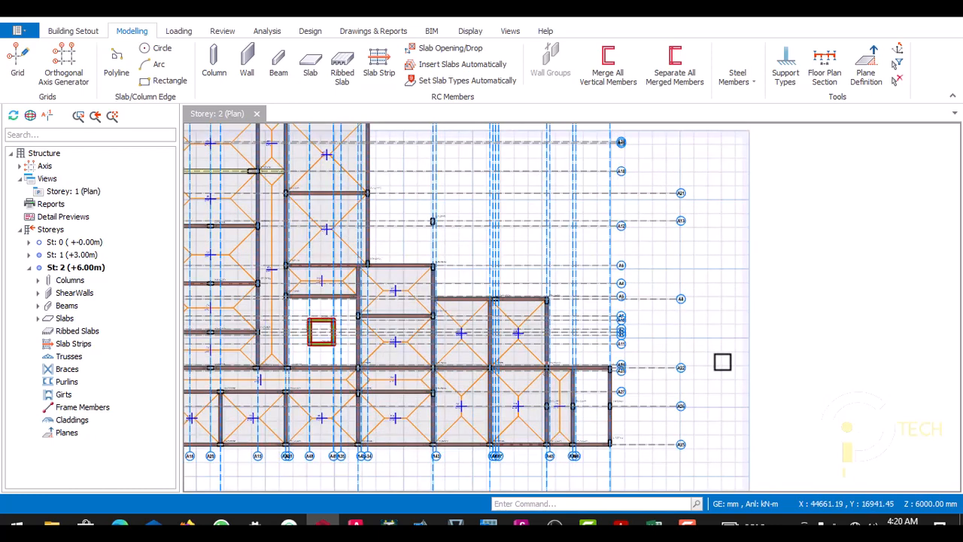